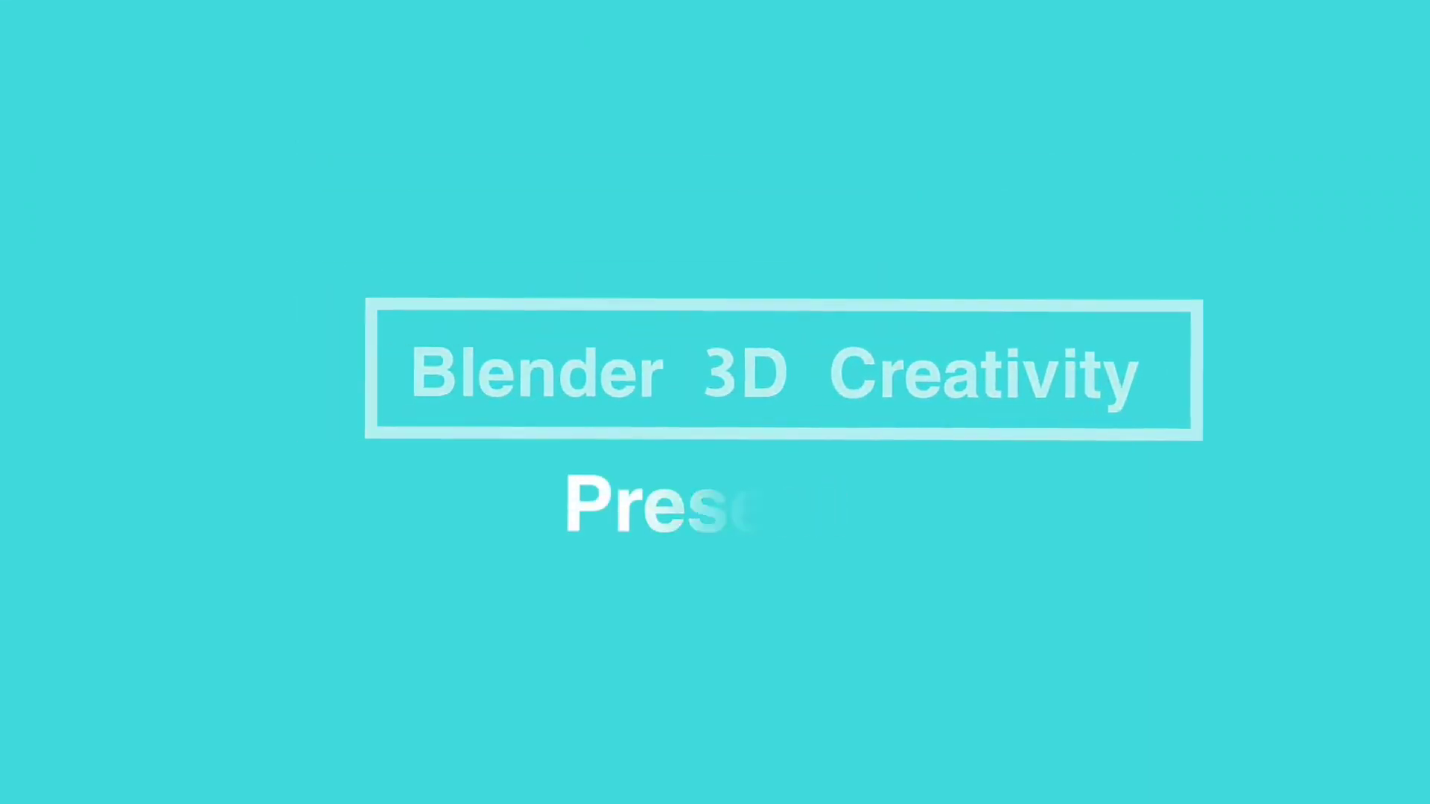
- Delete the default cube and add a cylinder mesh at the origin
scroll(591, 379, "up", 3)
scroll(591, 379, "up", 2)
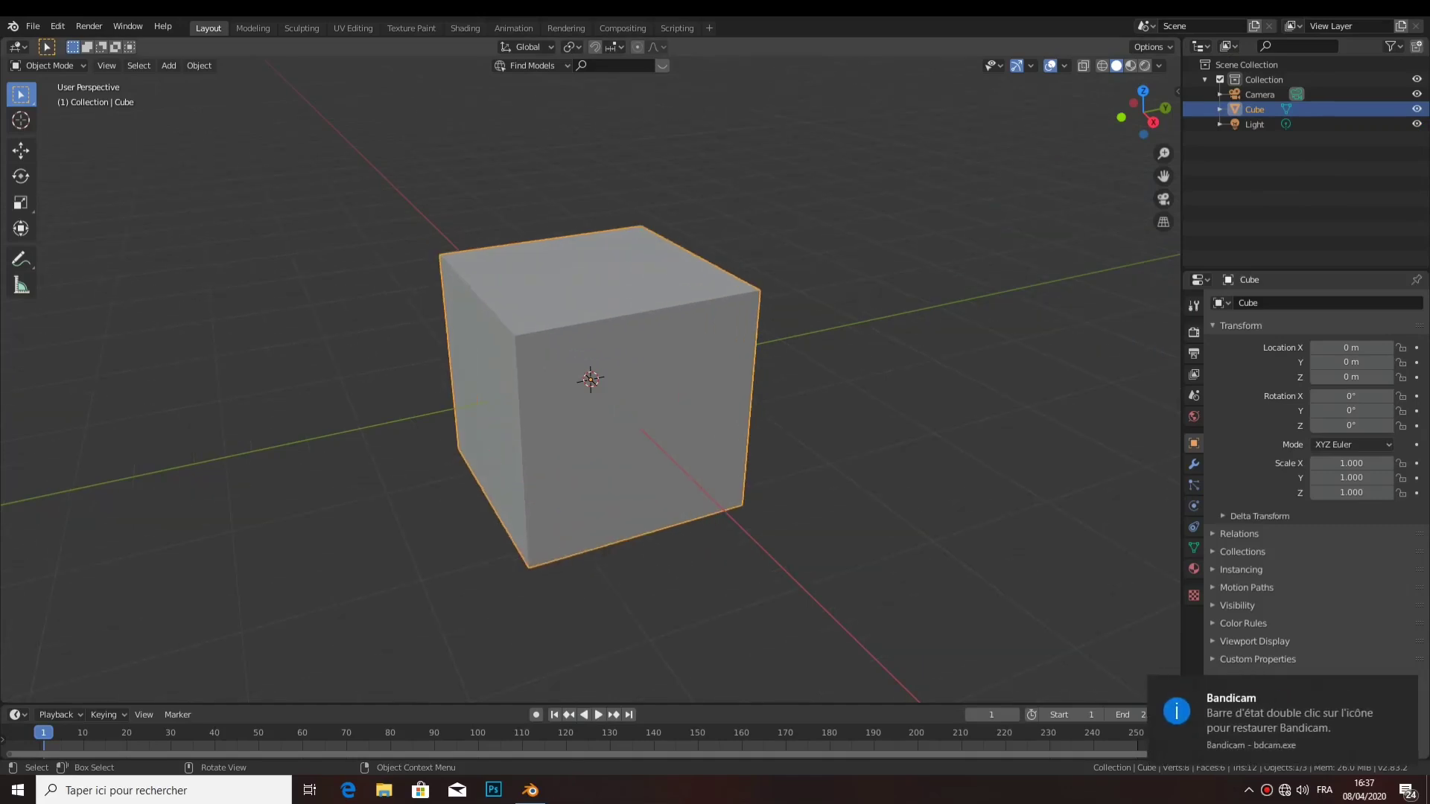
key("Delete")
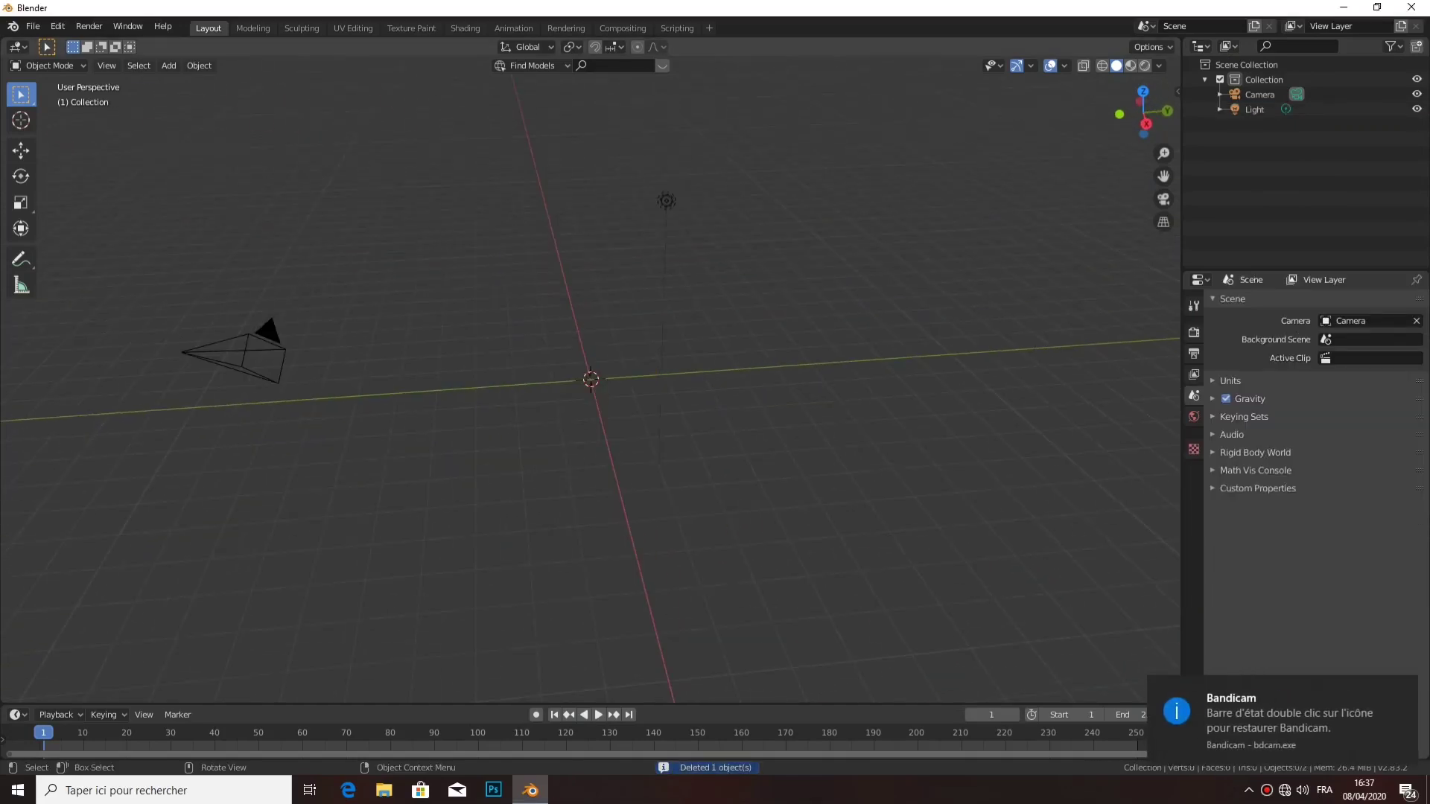
left_click(169, 66)
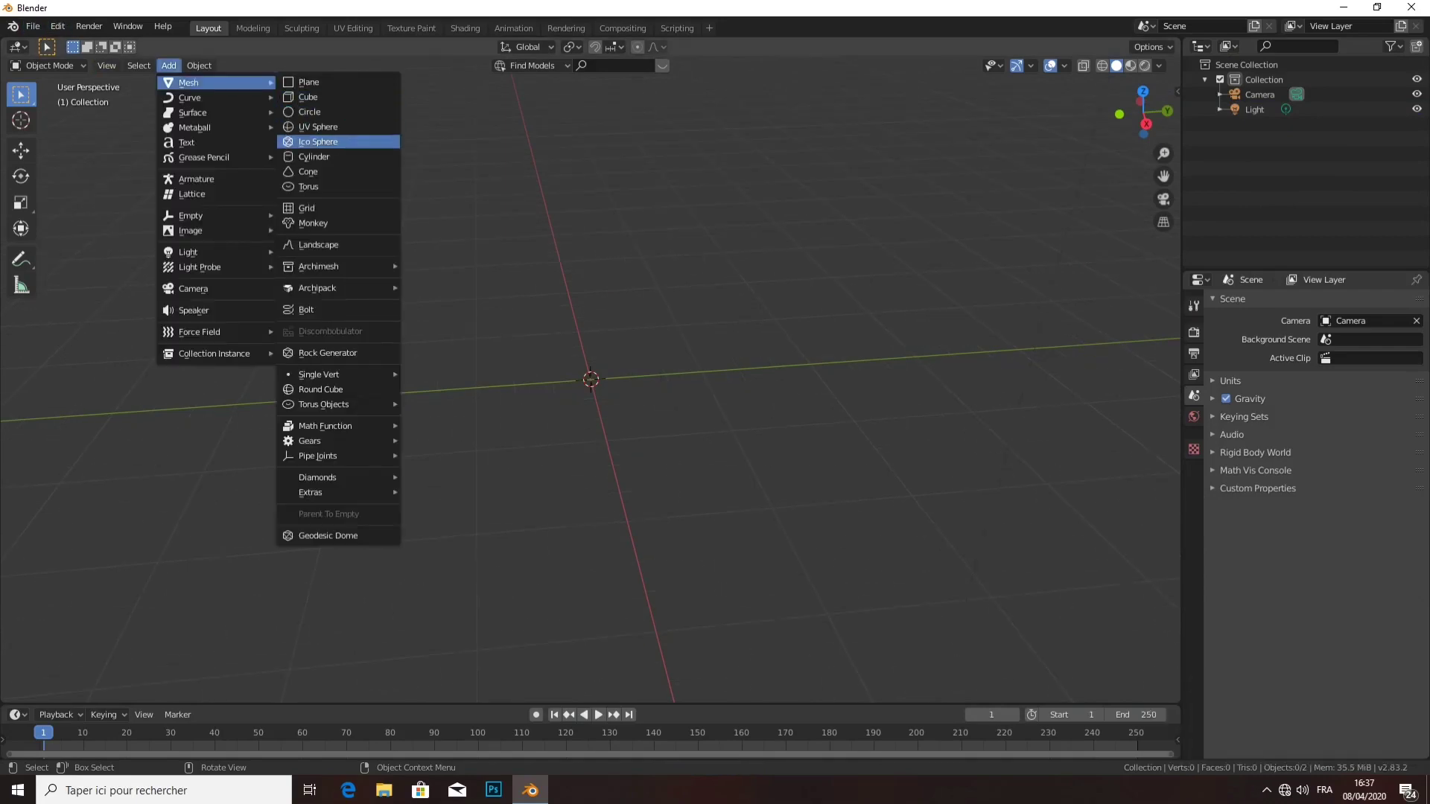
left_click(313, 157)
- Set the cylinder's vertex count to 6 so it forms a hexagonal prism
left_click(89, 691)
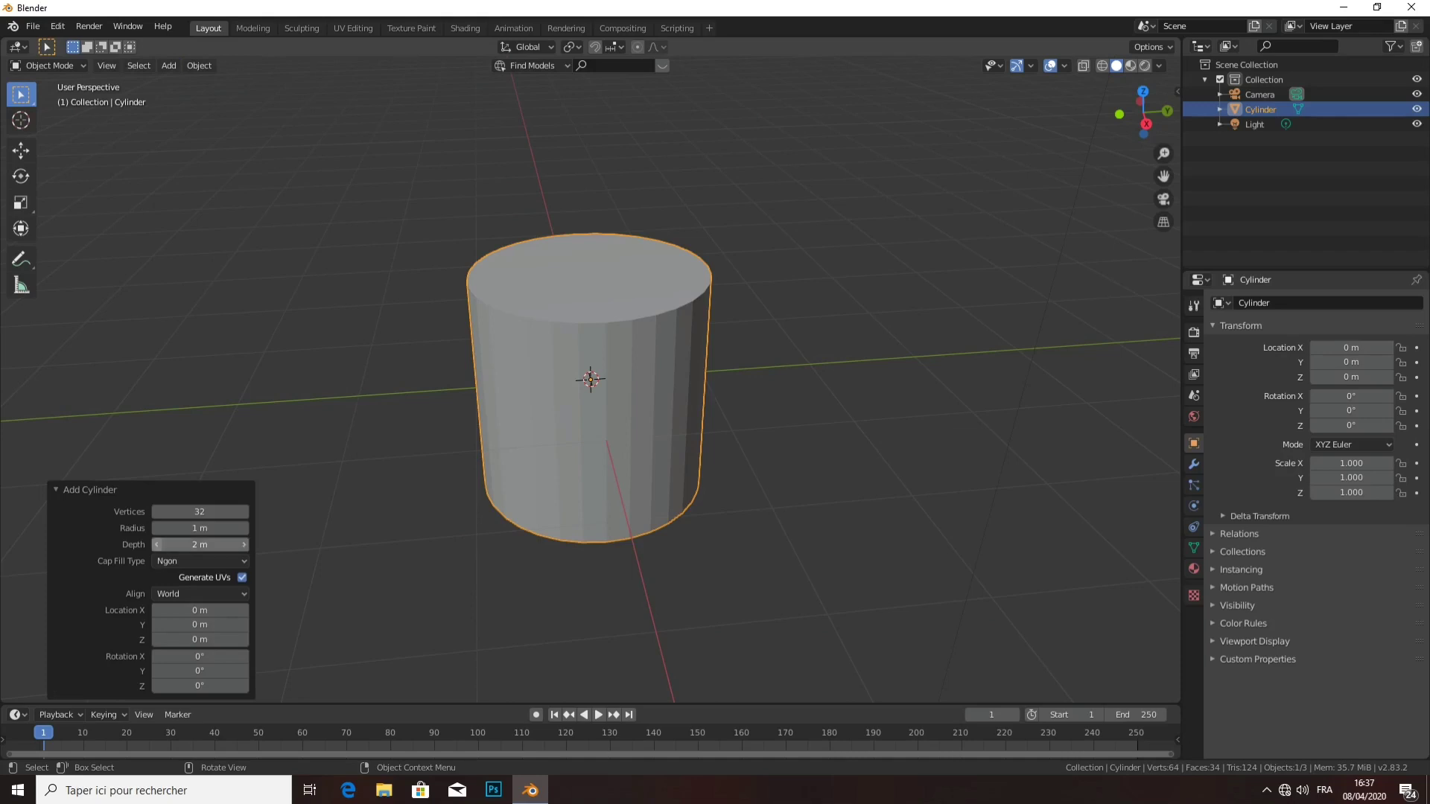
left_click(199, 512)
type("3")
key("Return")
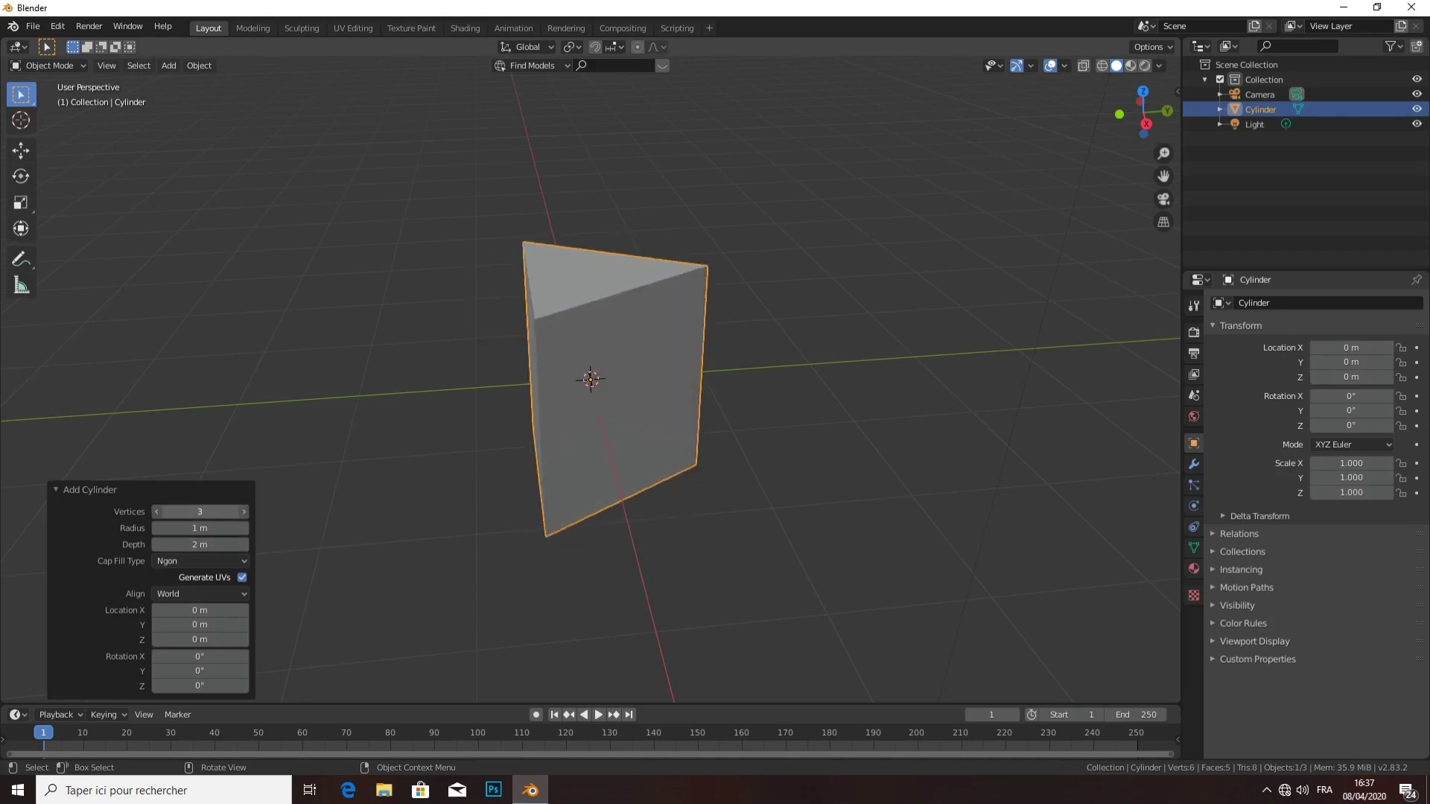
mouse_move(199, 511)
left_mouse_down()
mouse_move(231, 512)
mouse_move(189, 512)
left_mouse_up()
middle_click_drag(522, 446, 566, 431)
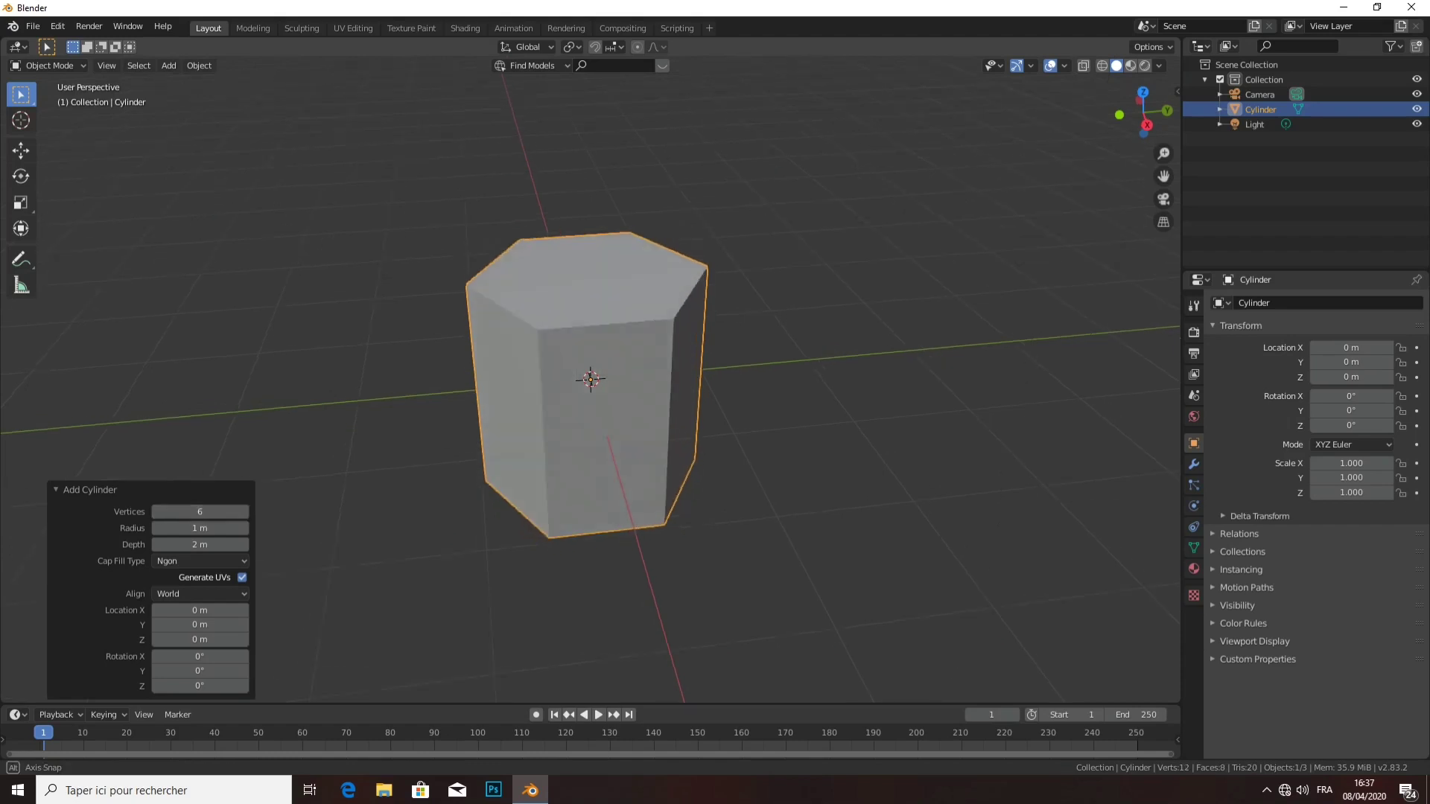
- Select the hexagonal cylinder and raise it along Z to about 1.11 m
key("alt+a")
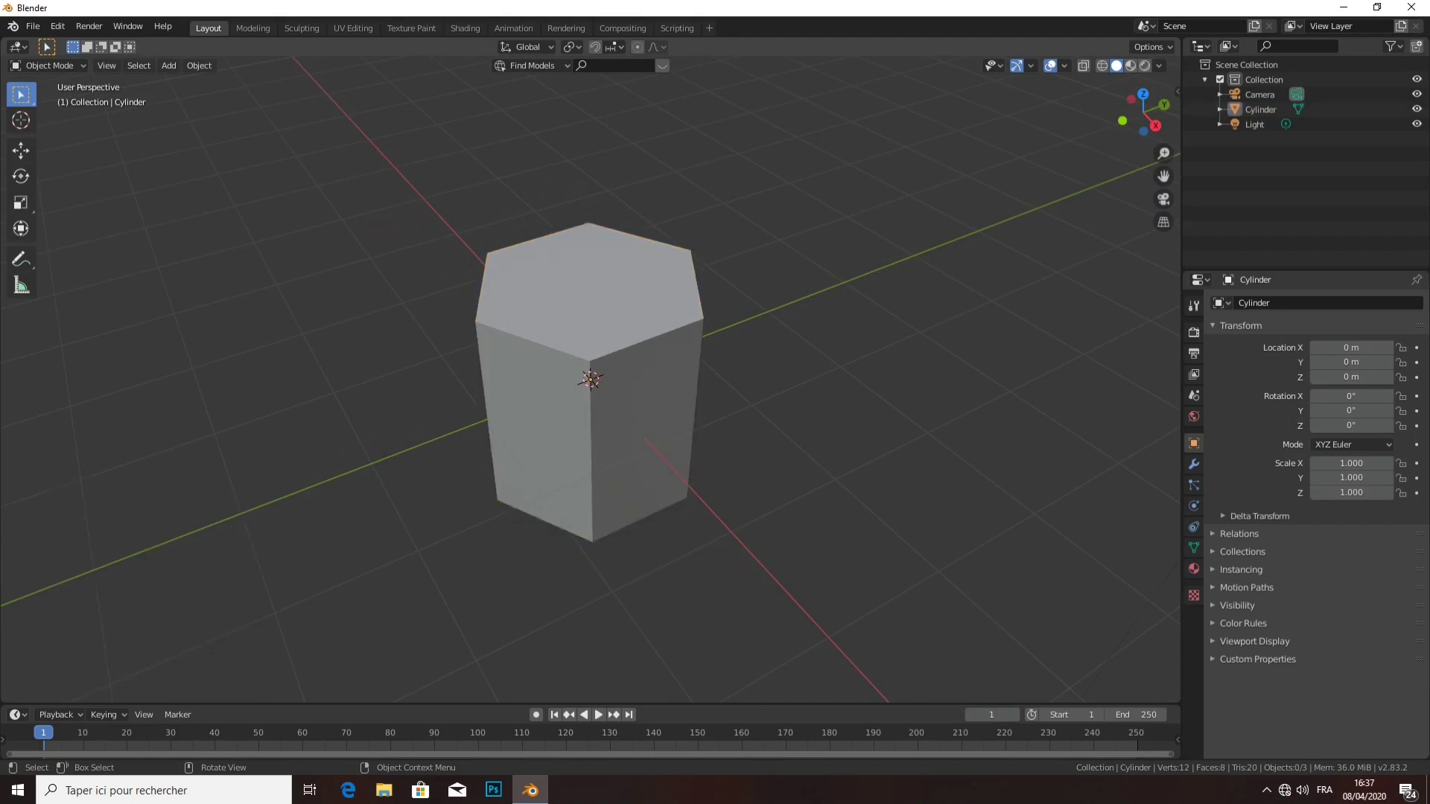
middle_click_drag(596, 447, 558, 436)
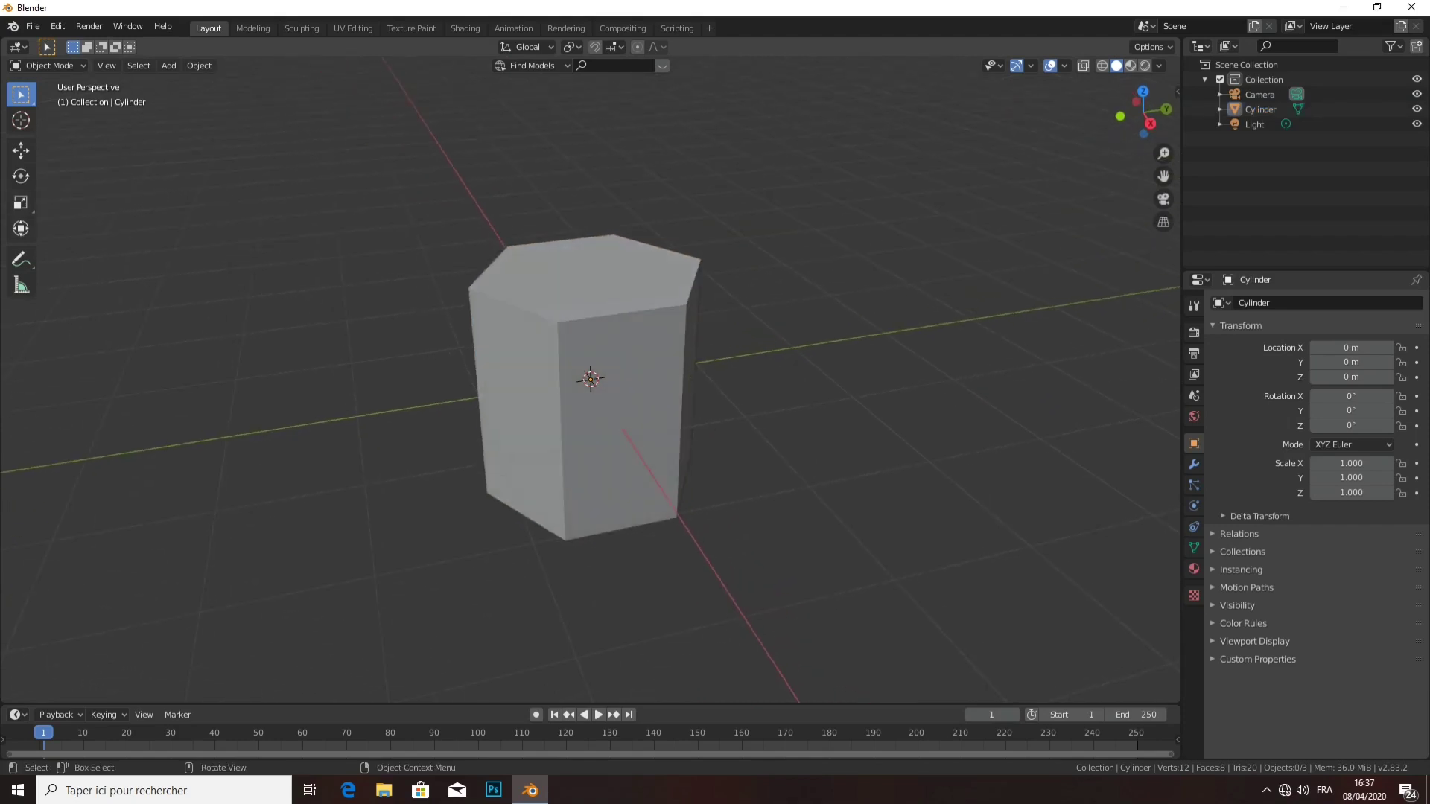
left_click(591, 417)
left_click(20, 150)
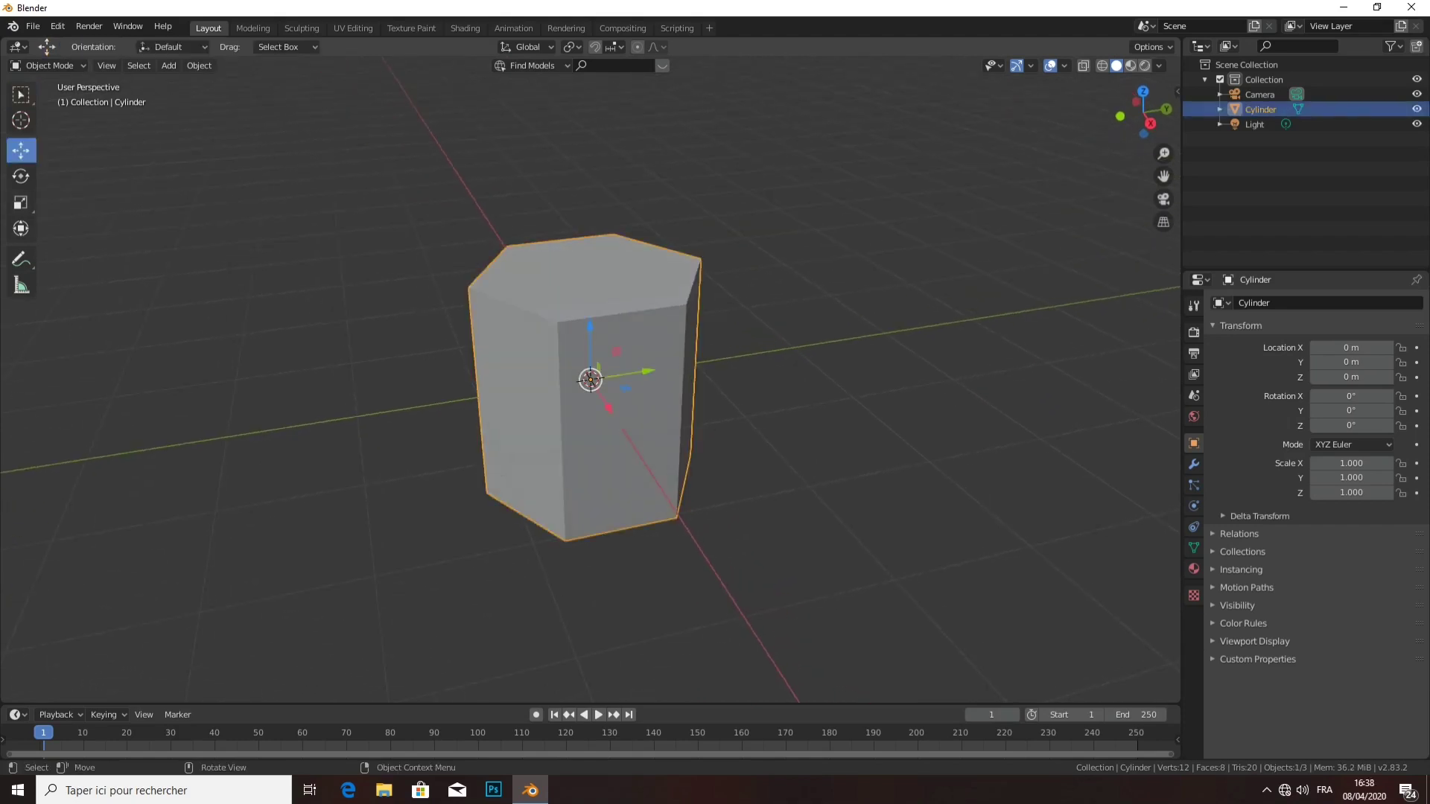
left_click_drag(590, 327, 589, 205)
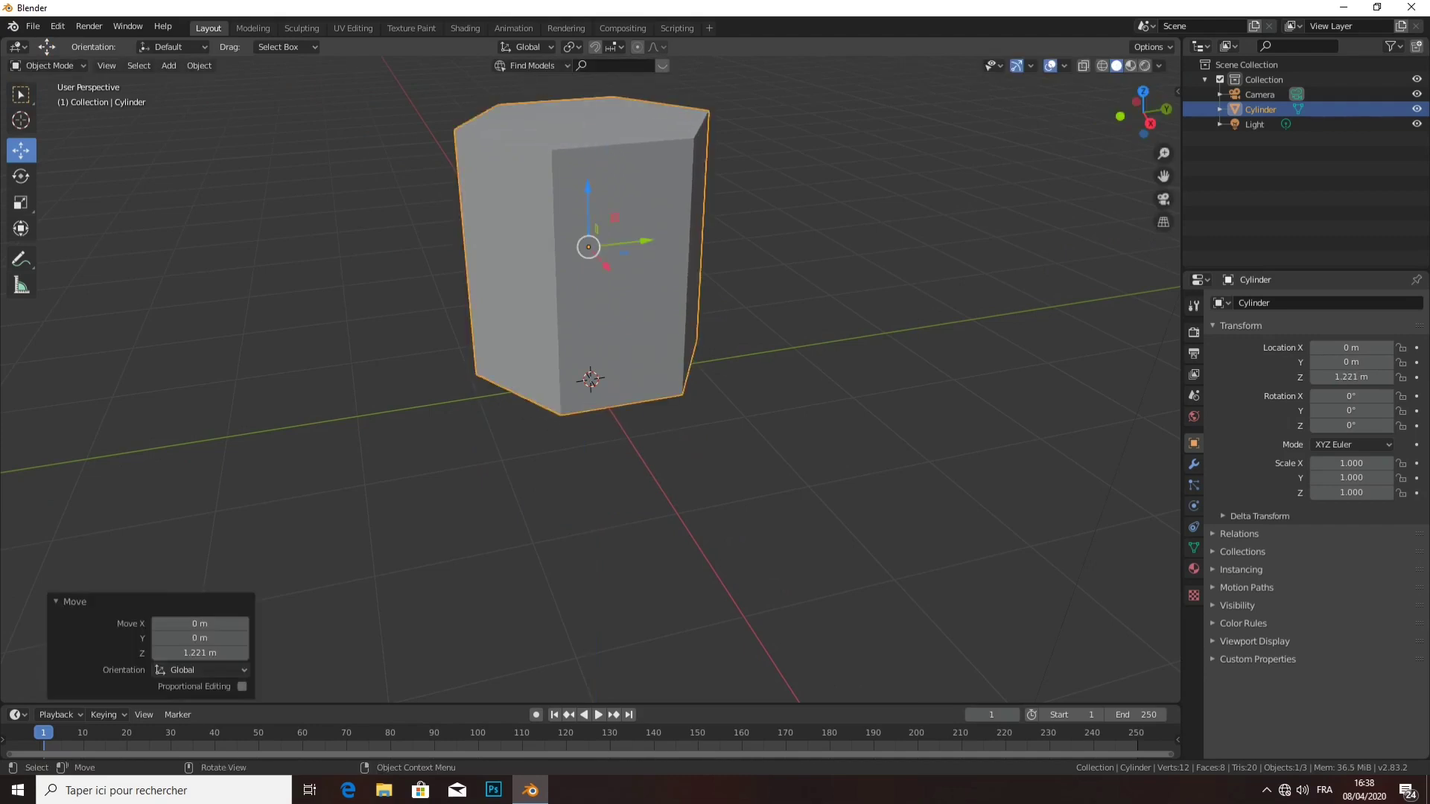
middle_click_drag(588, 335, 590, 261)
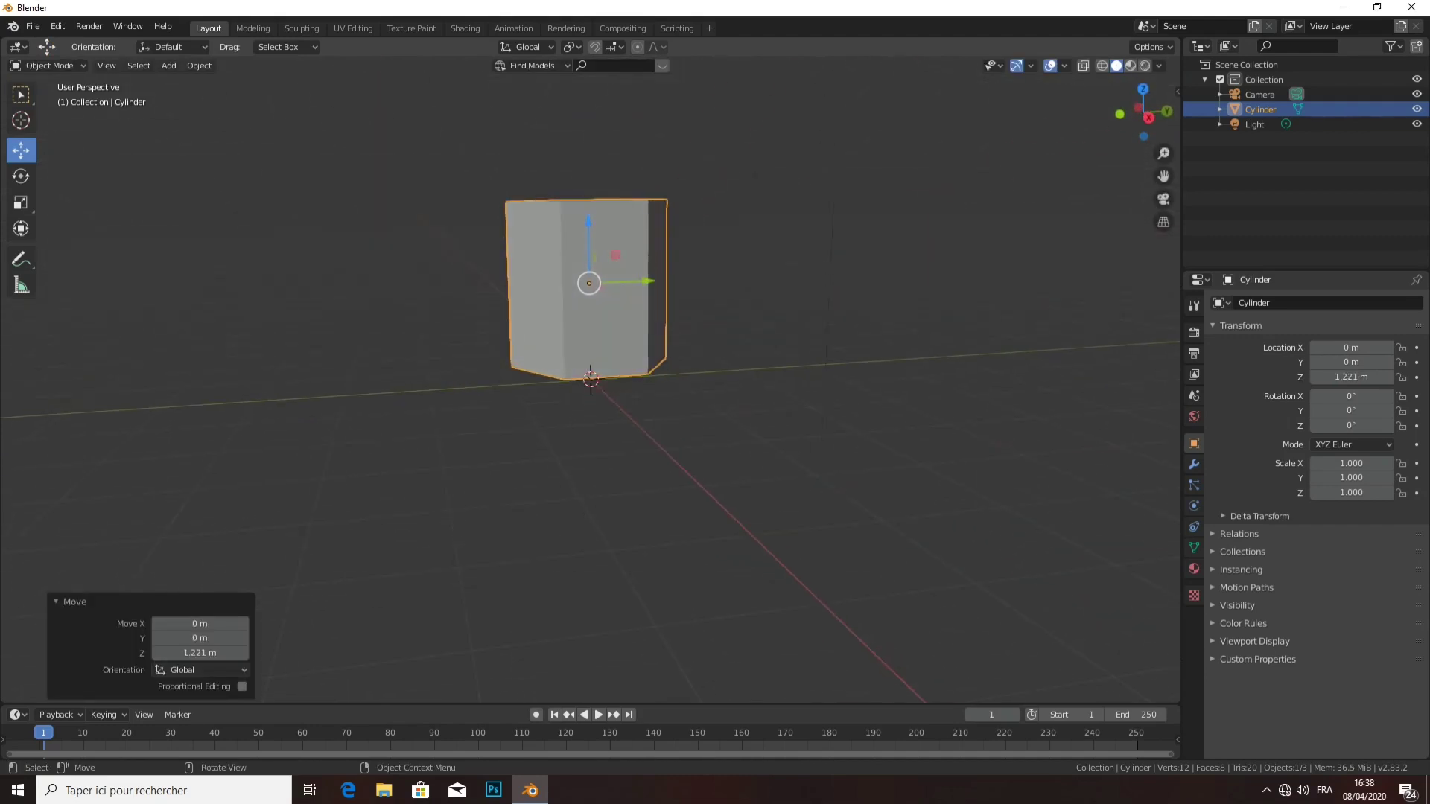
left_click_drag(588, 238, 588, 247)
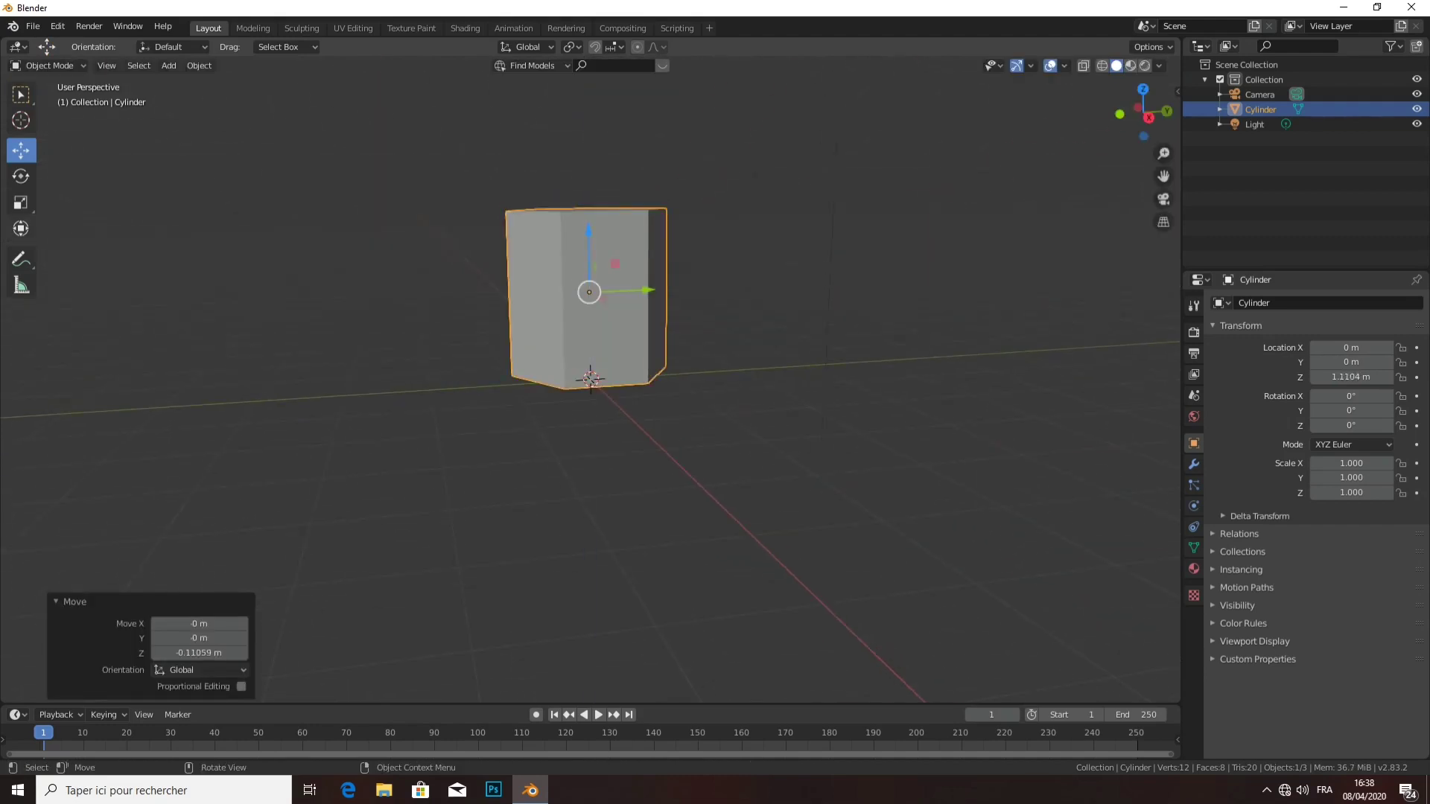
- Scale the cylinder to about 1.766 on X, 1.737 on Y and 2.033 on Z
left_click(21, 228)
left_click(21, 202)
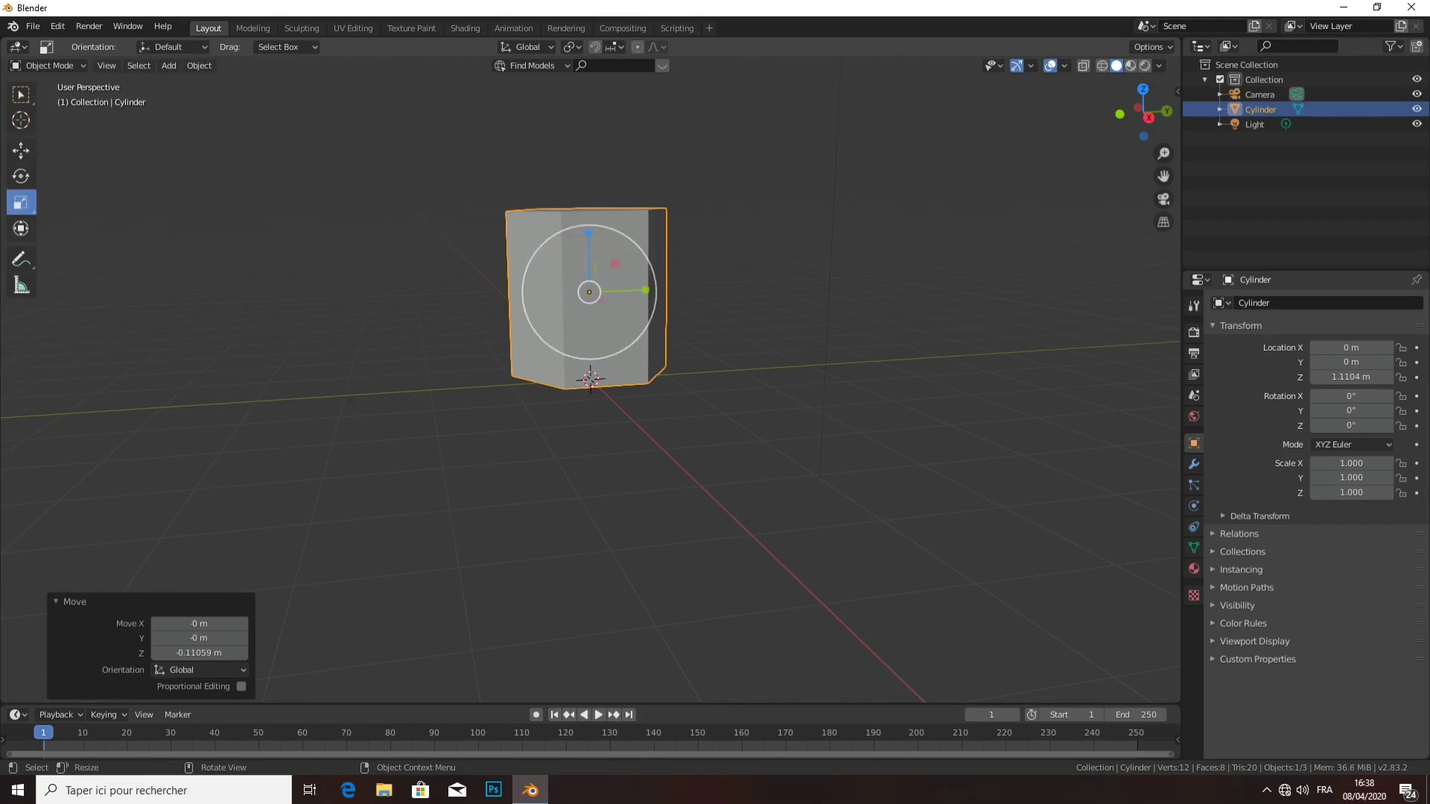
middle_click_drag(670, 335, 529, 339)
left_click_drag(649, 305, 697, 307)
middle_click_drag(670, 335, 566, 339)
middle_click_drag(633, 302, 647, 291)
left_click_drag(647, 292, 696, 309)
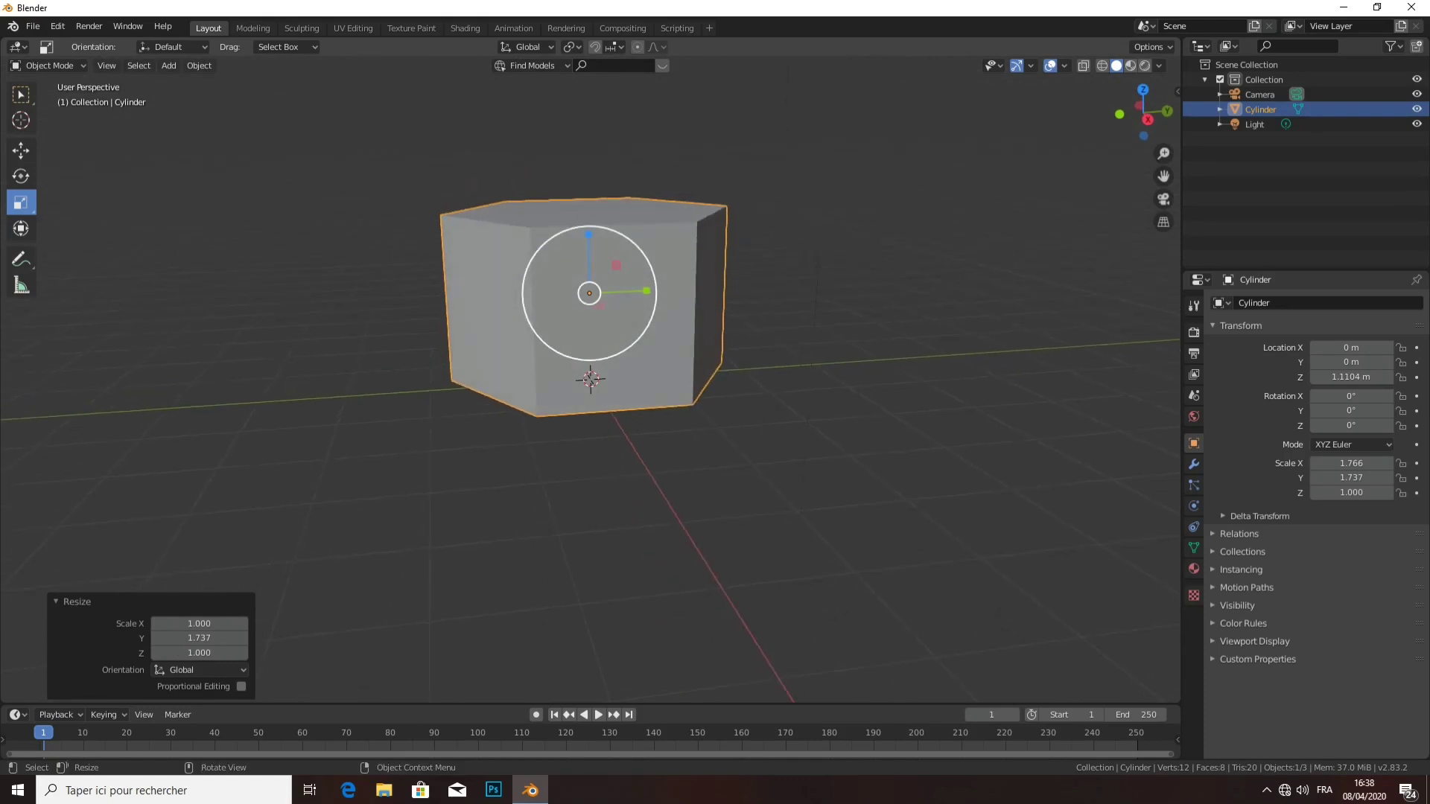
left_click_drag(588, 235, 584, 153)
scroll(589, 335, "down", 2)
middle_click_drag(589, 335, 610, 327)
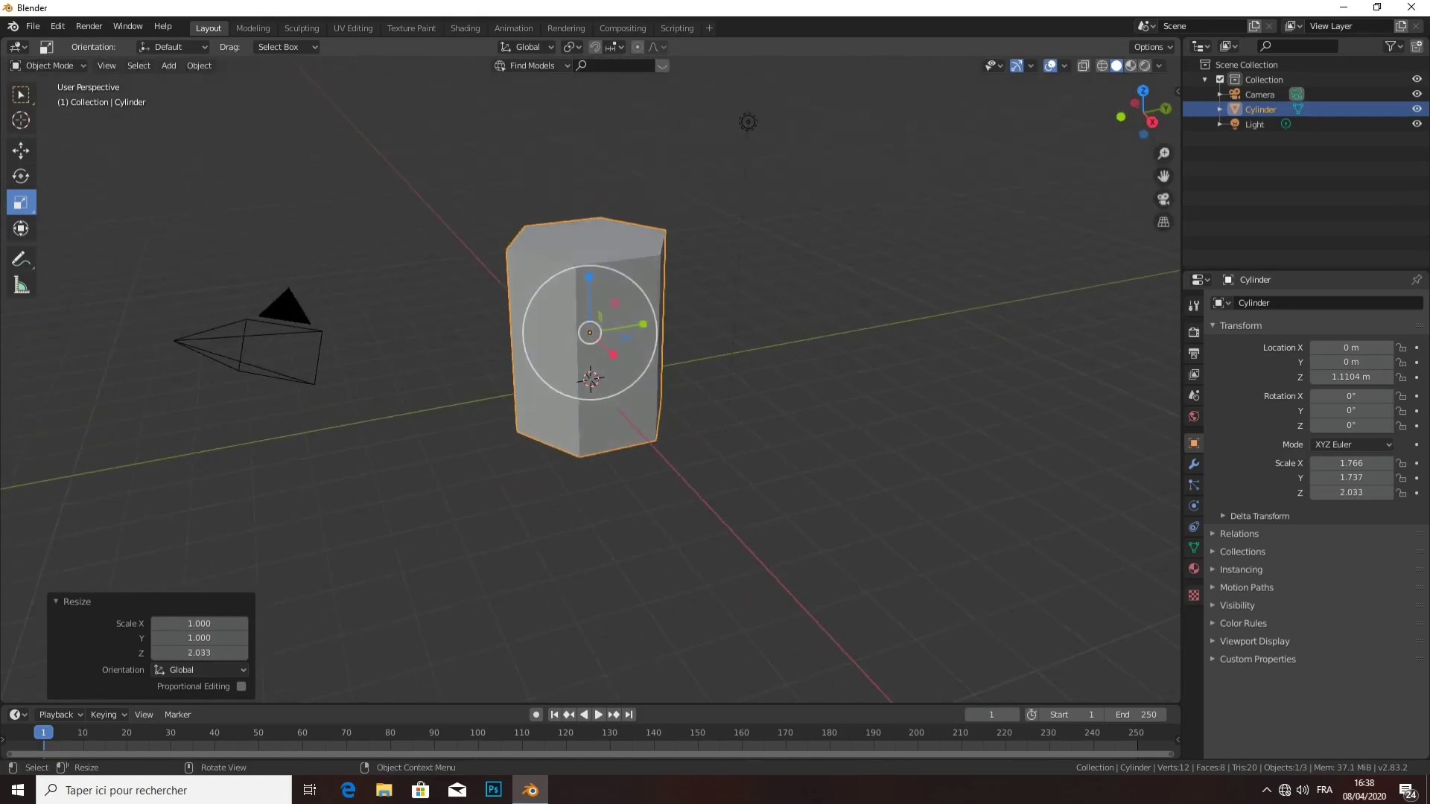
- Lift the scaled cylinder to Z 2.3667 m
key("shift+space")
key("g")
left_click_drag(589, 298, 589, 240)
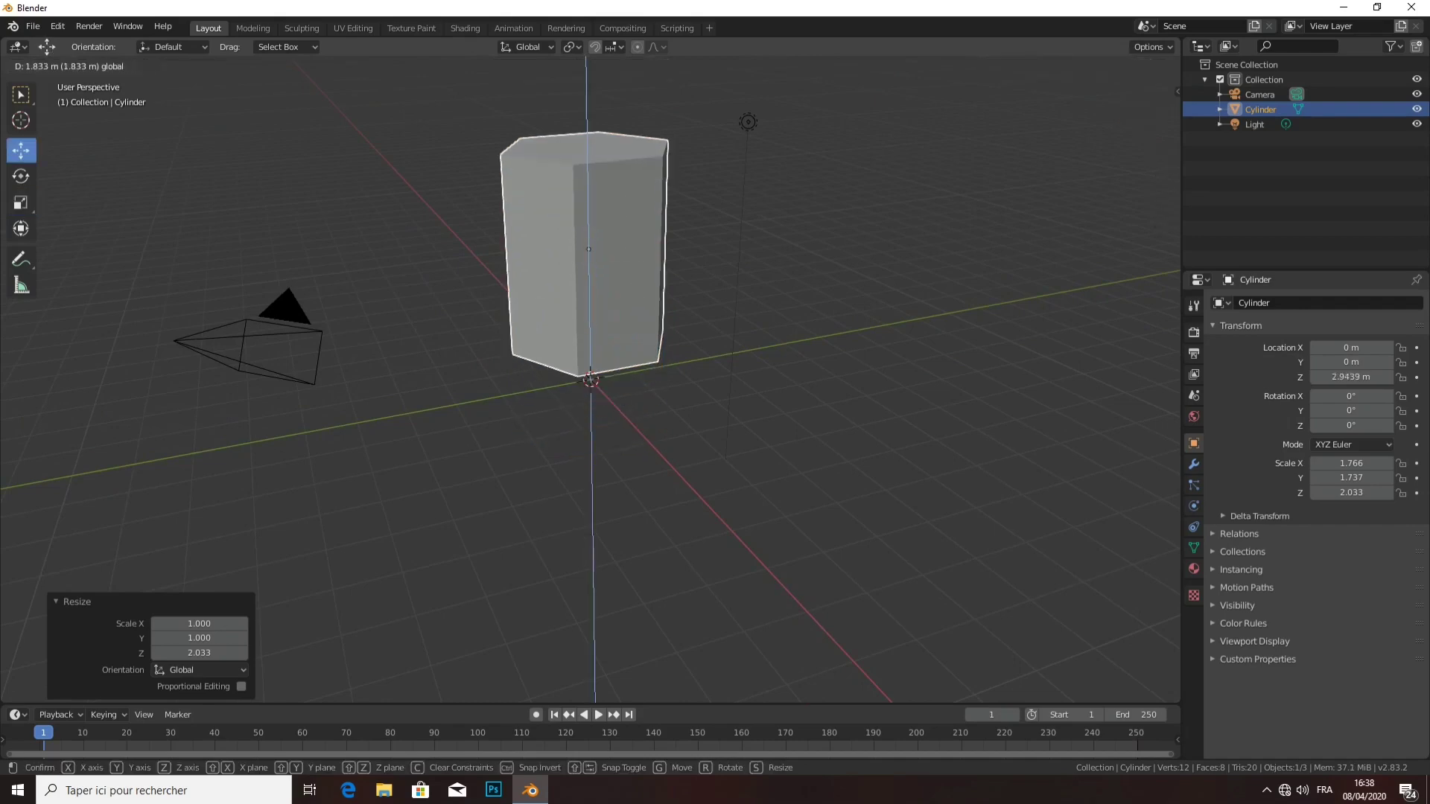
mouse_move(588, 335)
middle_mouse_down()
mouse_move(618, 312)
mouse_move(603, 320)
middle_mouse_up()
scroll(588, 313, "up", 3)
scroll(588, 313, "up", 3)
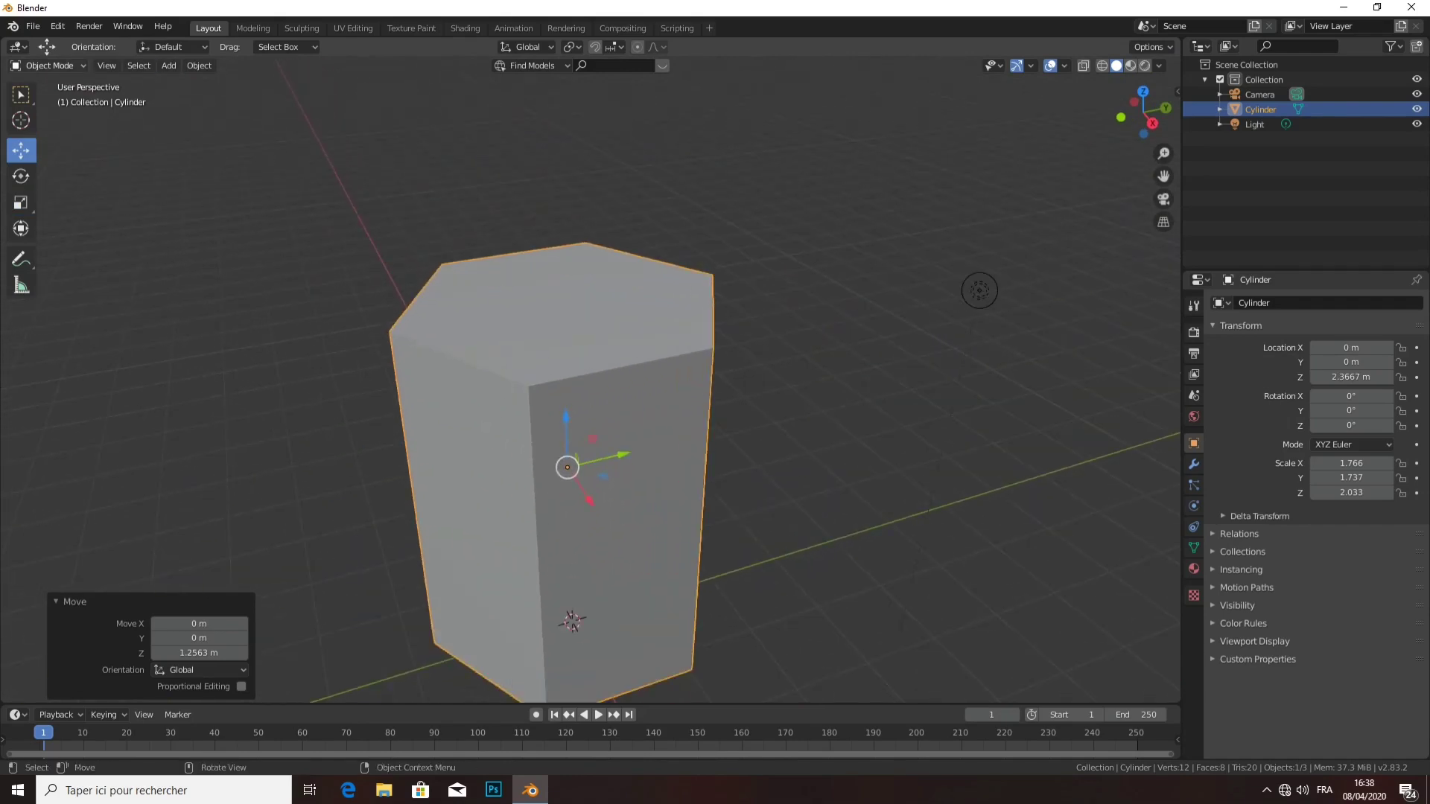
- Enter Edit Mode in face select and pick the cylinder's top hexagonal face
left_click(49, 65)
left_click(45, 65)
left_click(44, 99)
key("alt+a")
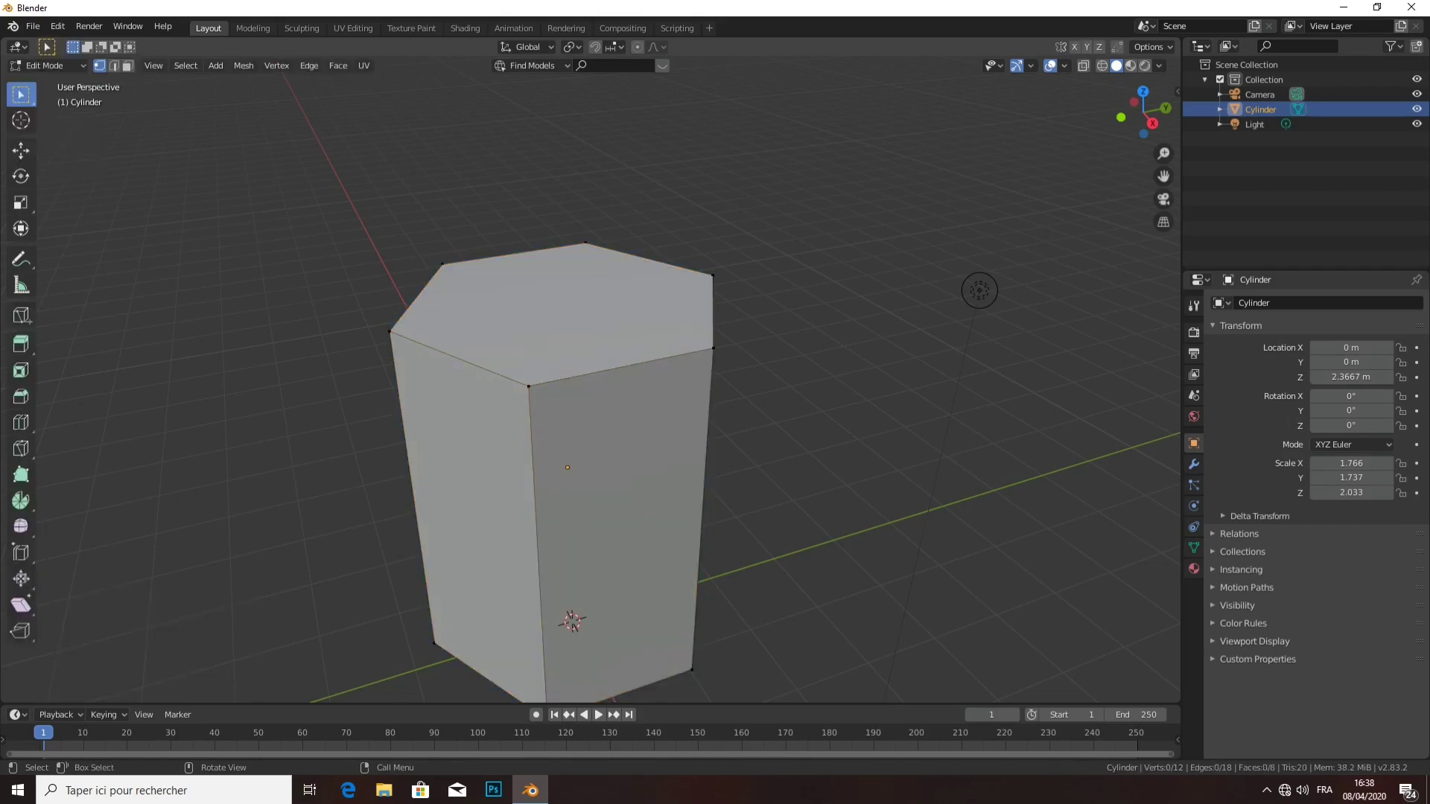
key("3")
left_click(551, 313)
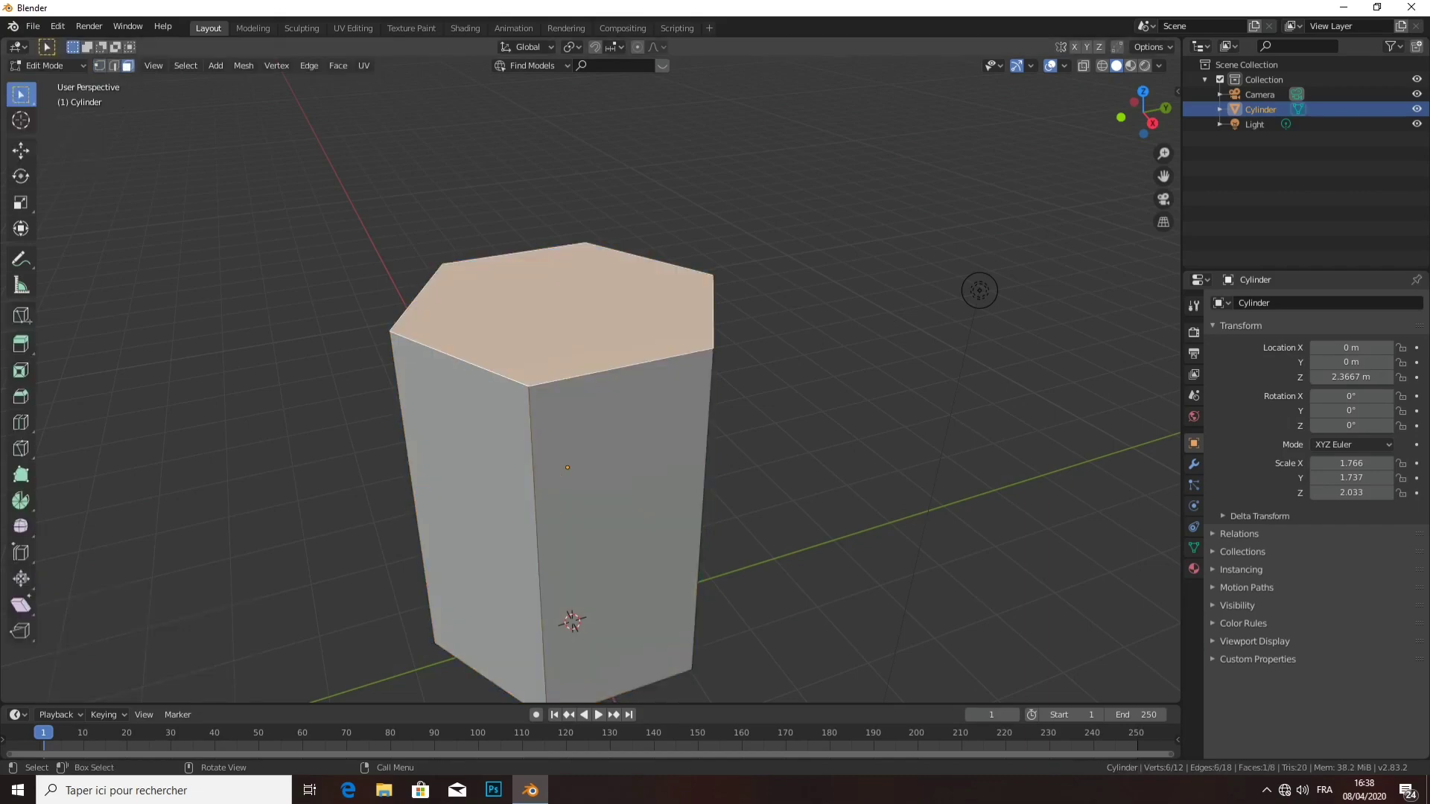
- Inset the top face with a thickness of 0.13 m
key("i")
left_click(563, 304)
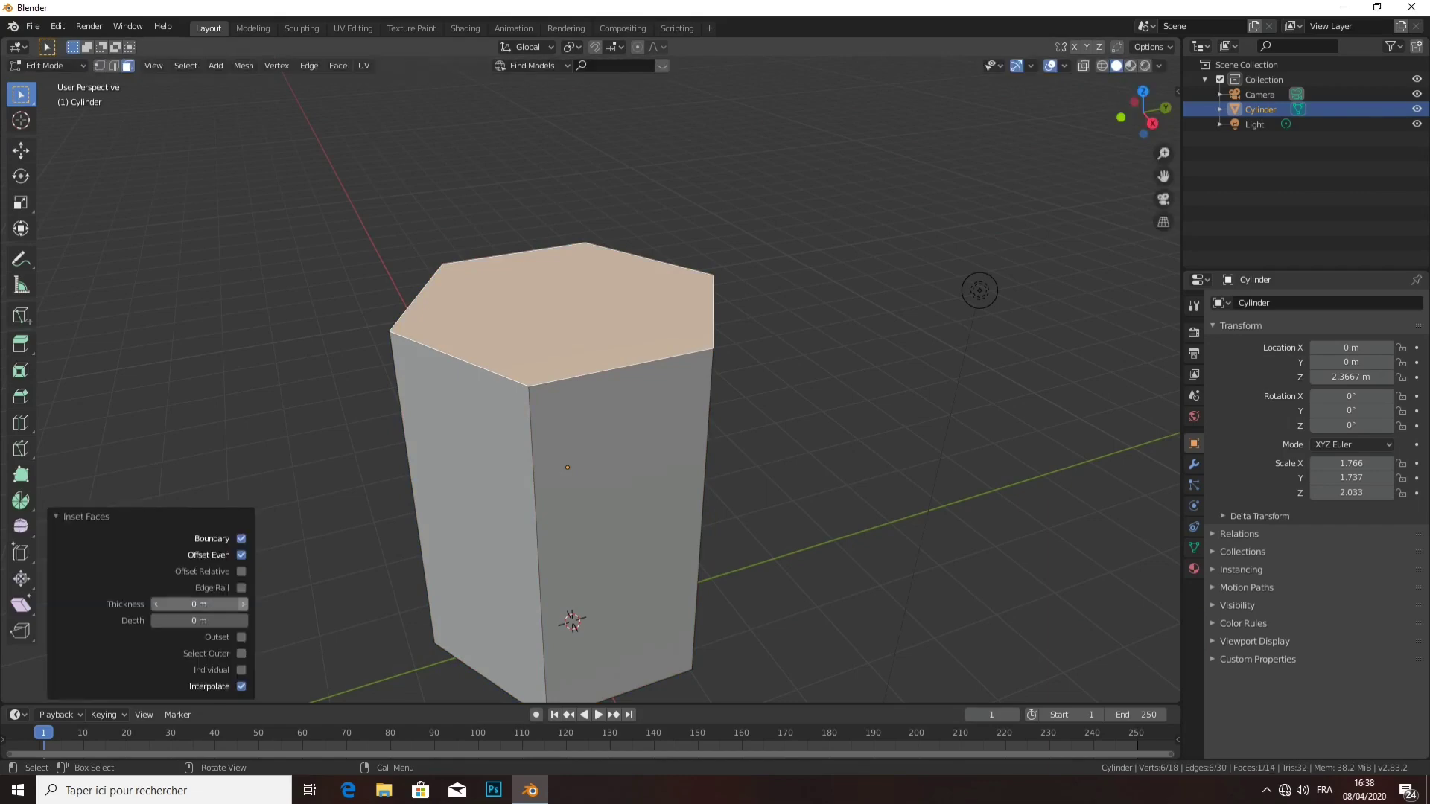
left_click_drag(199, 604, 236, 604)
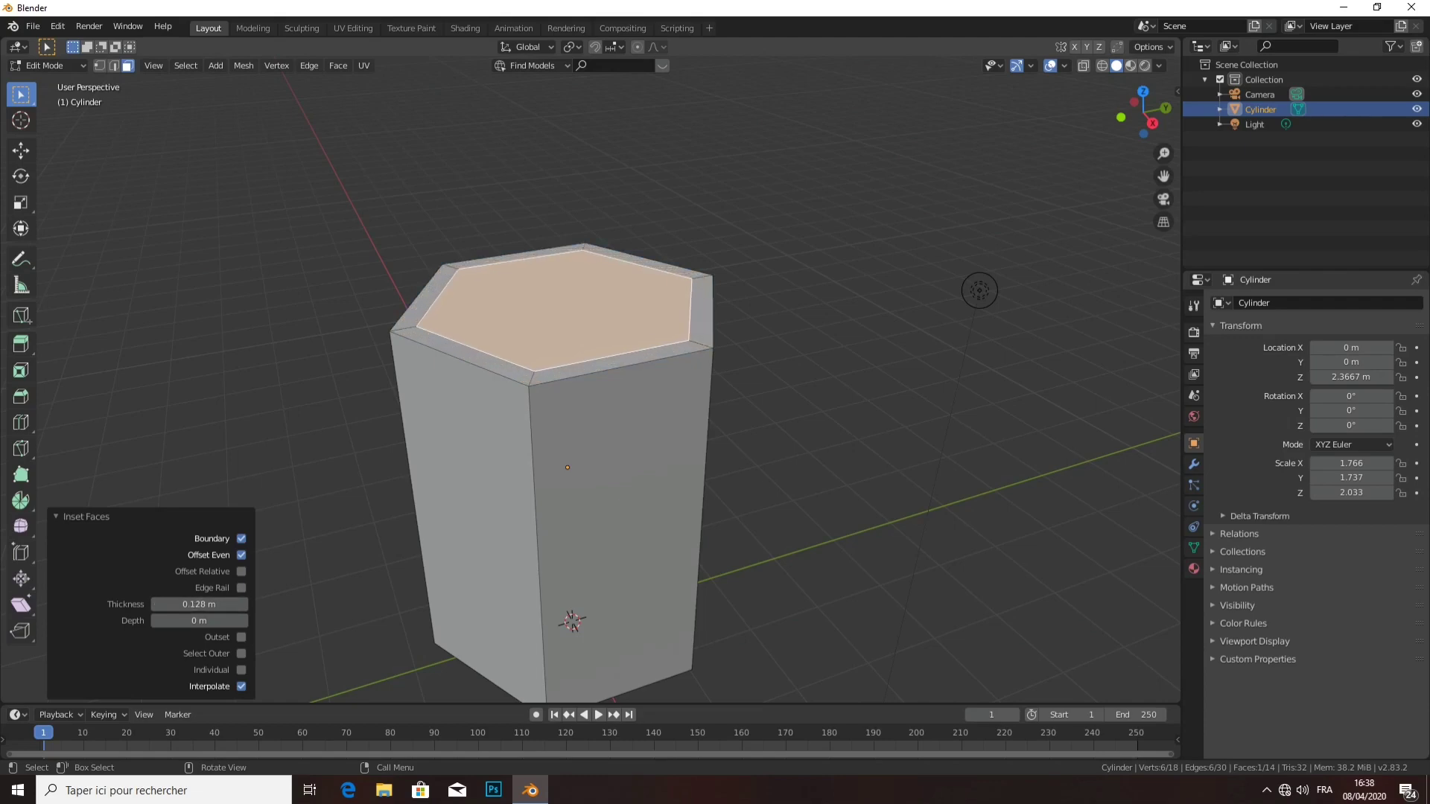
left_click_drag(236, 604, 238, 604)
- Select all six rim faces around the inset top face
left_click(462, 351)
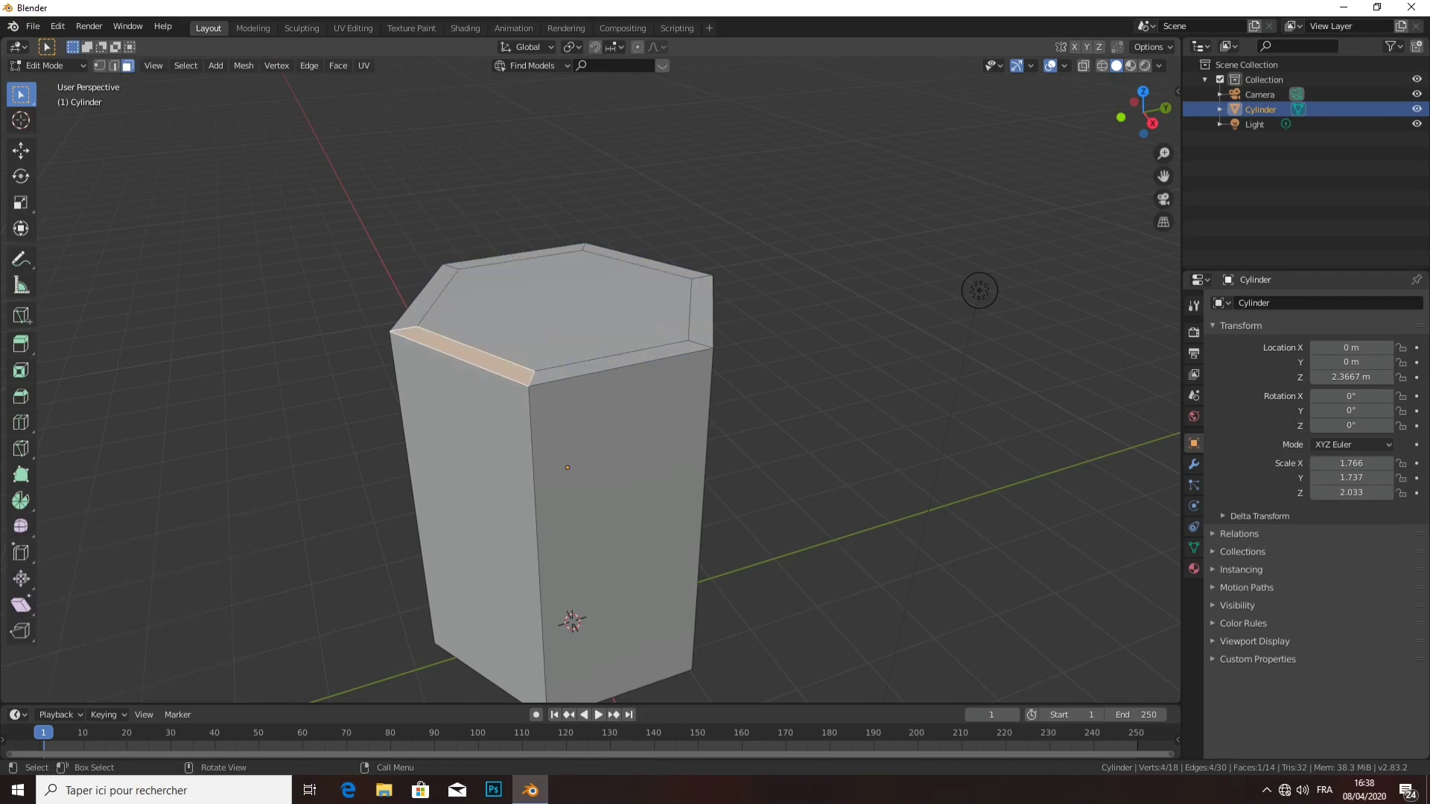
left_click(430, 297, "shift")
left_click(514, 254, "shift")
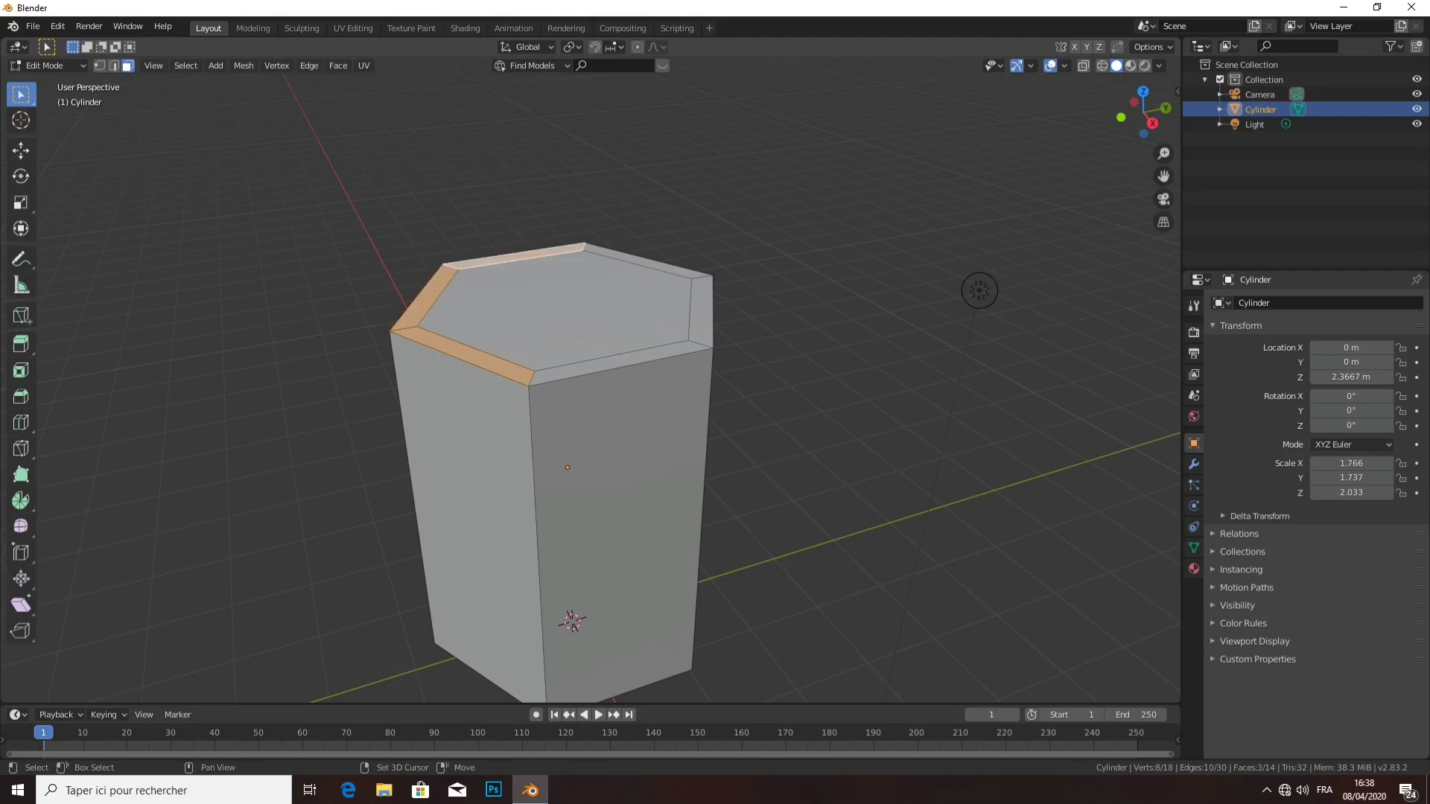
left_click(648, 259, "shift")
left_click(702, 312, "shift")
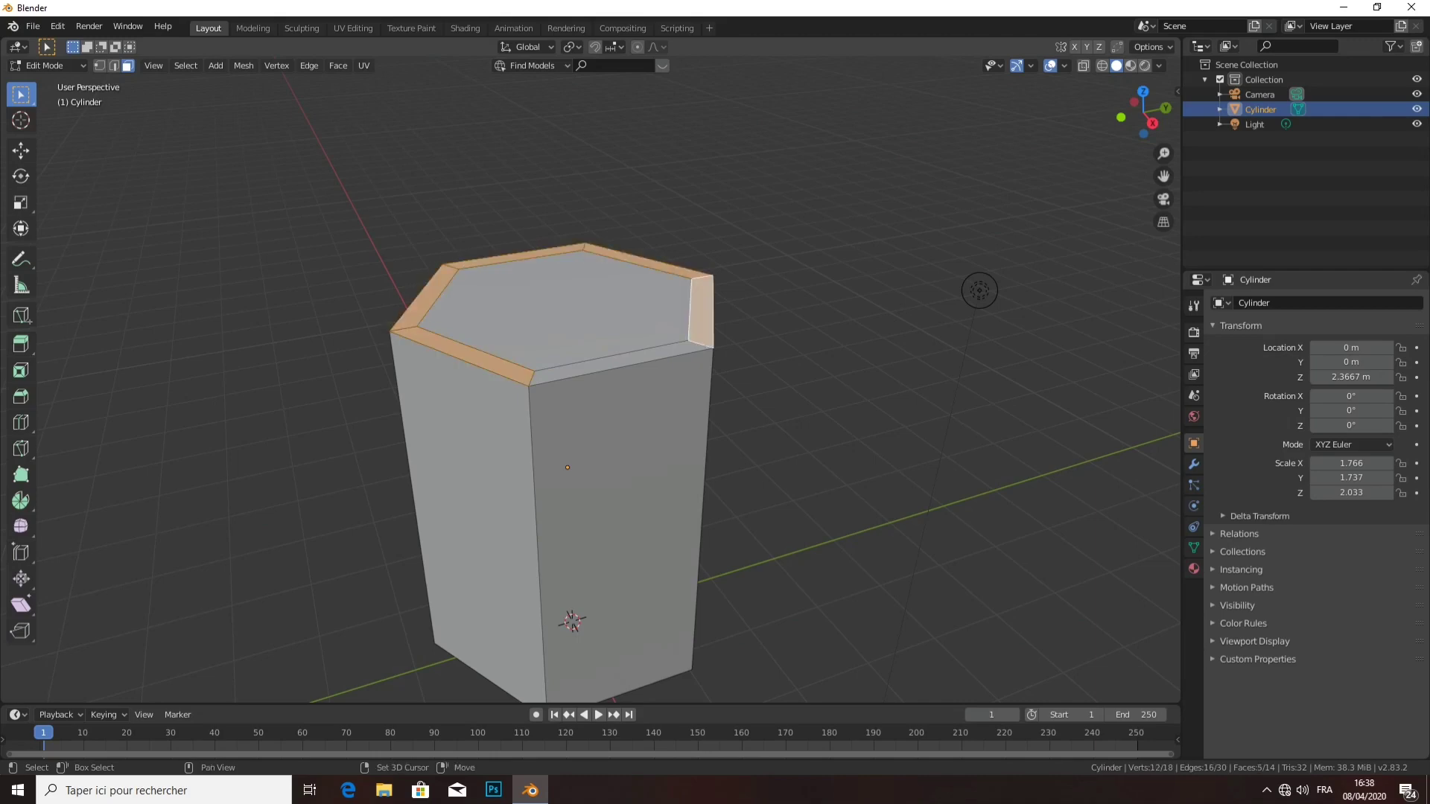
left_click(618, 361, "shift")
- Subdivide the selected rim faces twice, then deselect everything
right_click(581, 356)
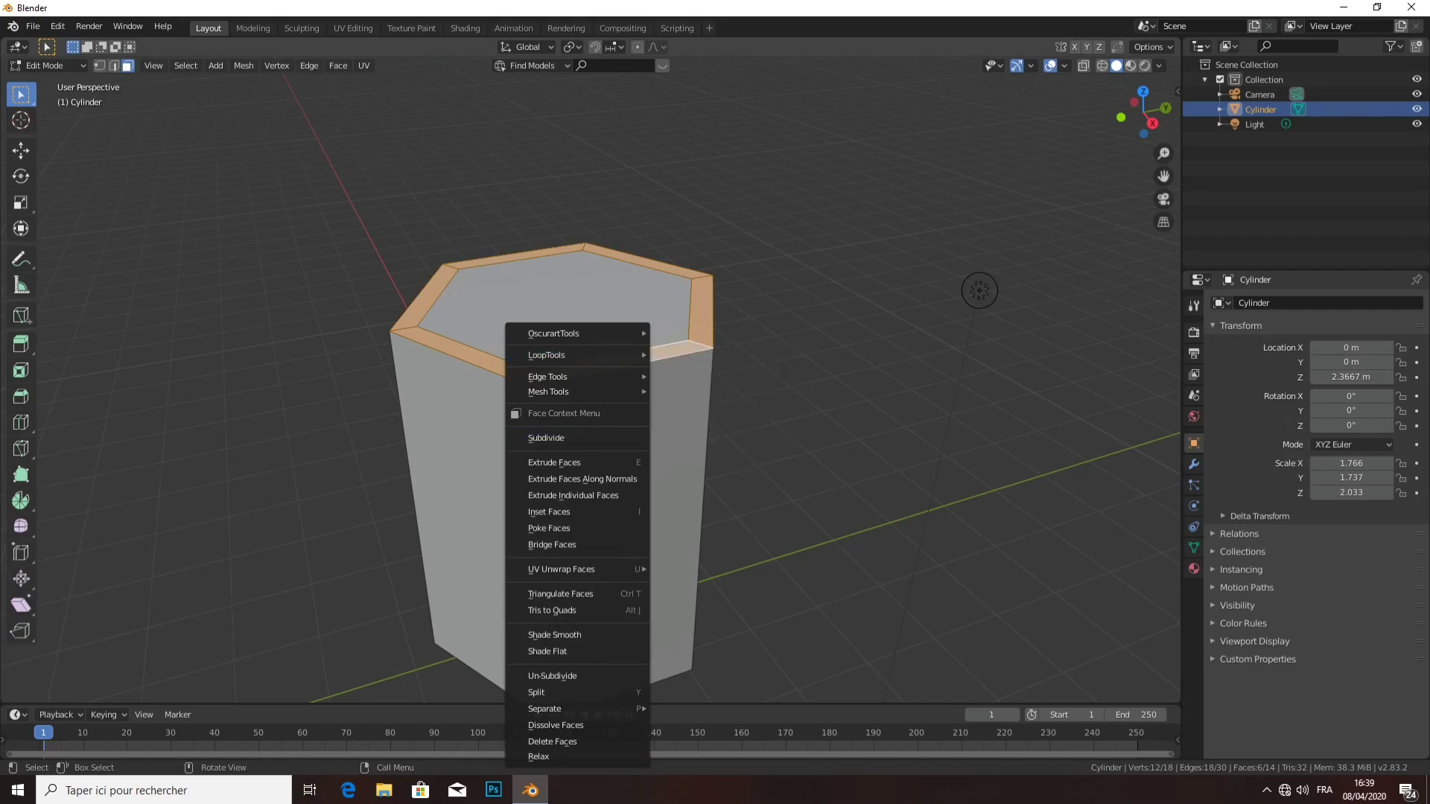
left_click(546, 437)
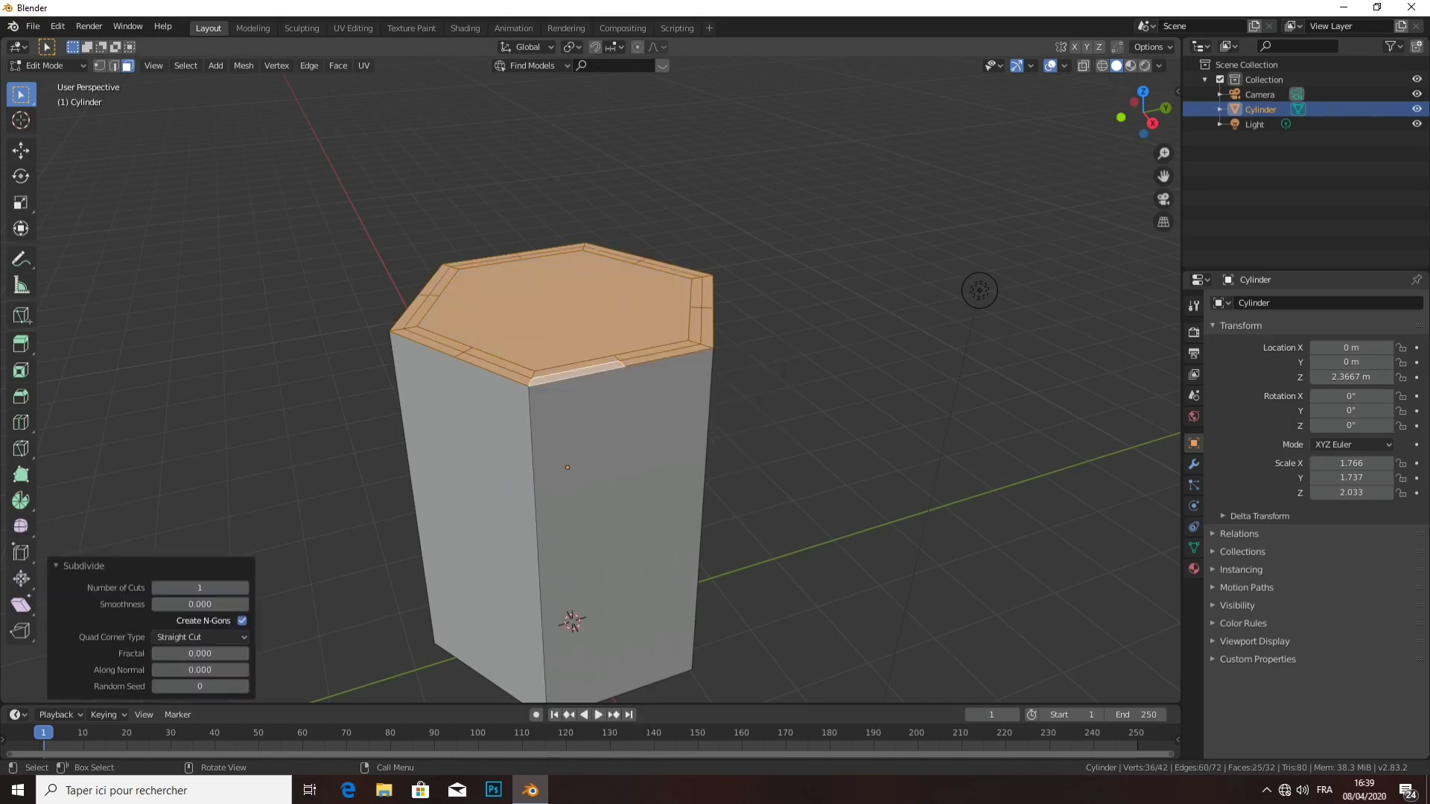
right_click(479, 367)
left_click(479, 367)
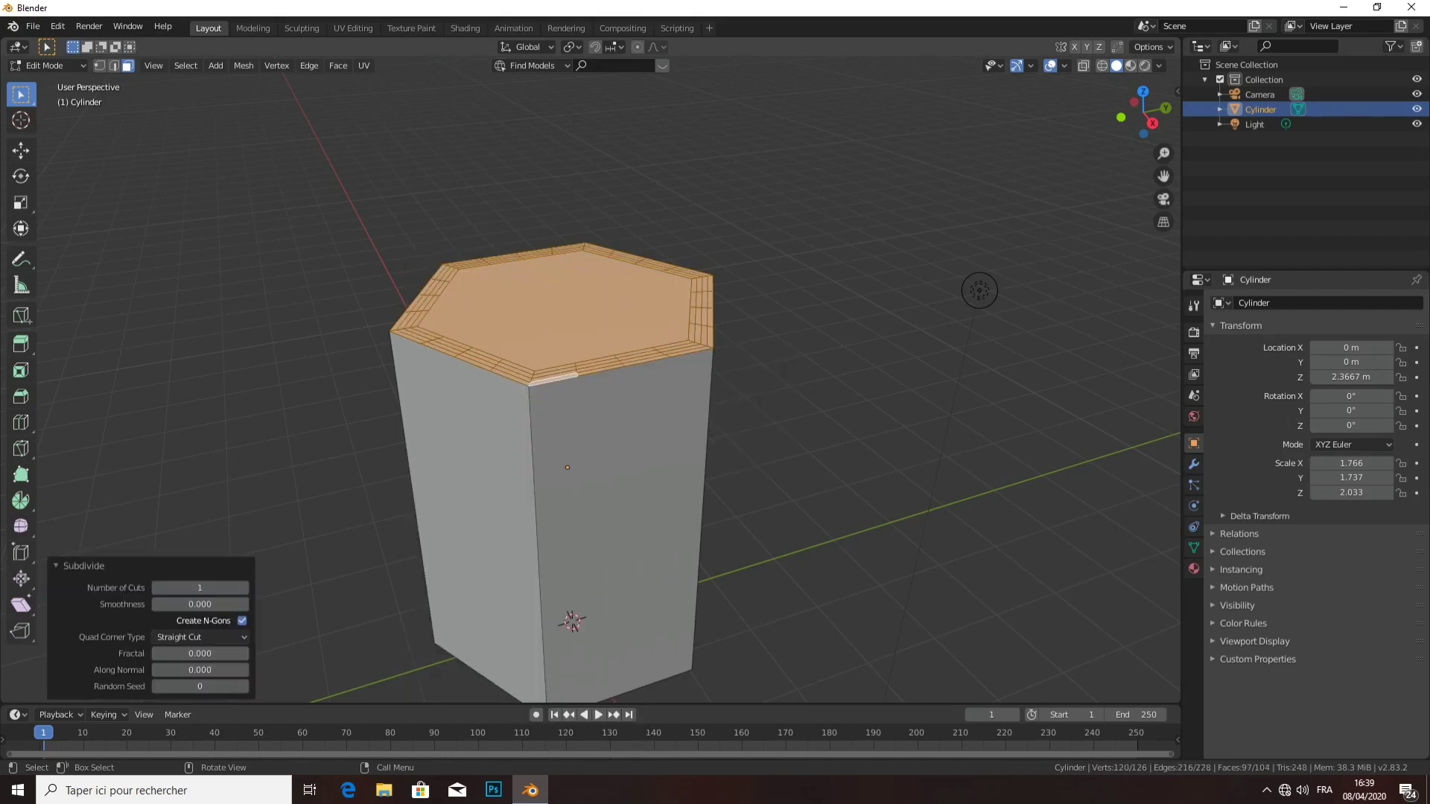
key("alt+a")
- Select the rim strip faces at the first hexagon corner
scroll(979, 290, "up", 5)
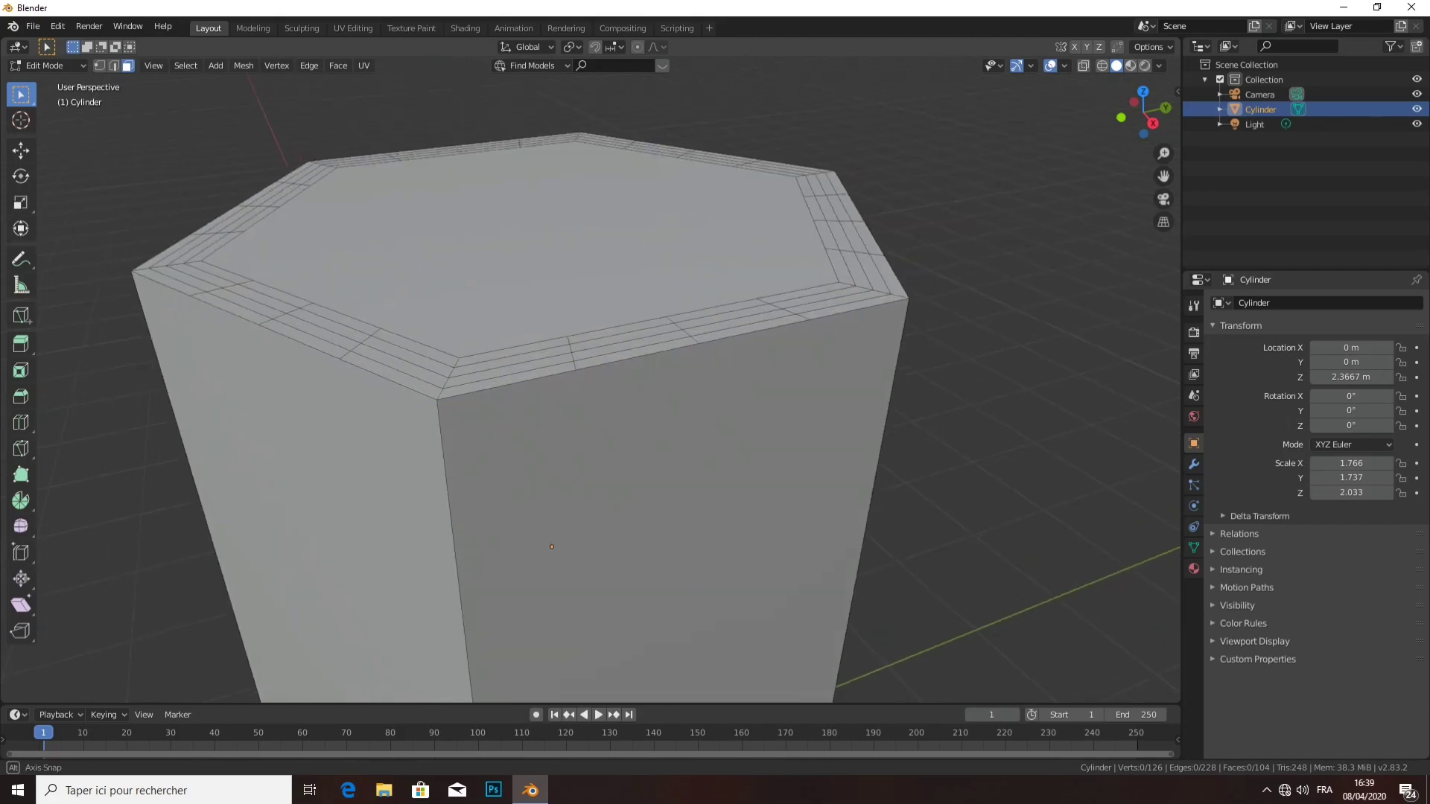
scroll(979, 290, "down", 1)
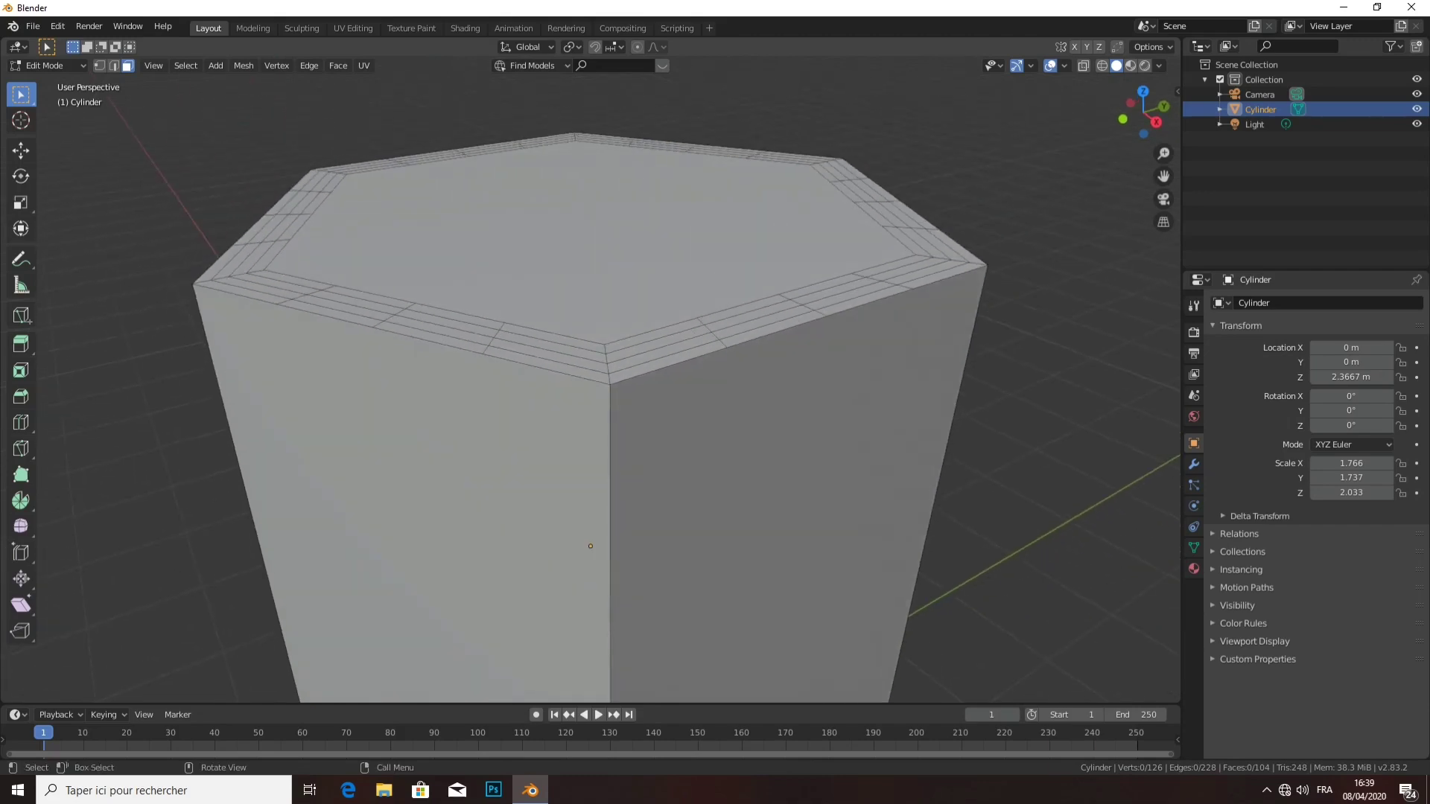
left_click(548, 356, "shift")
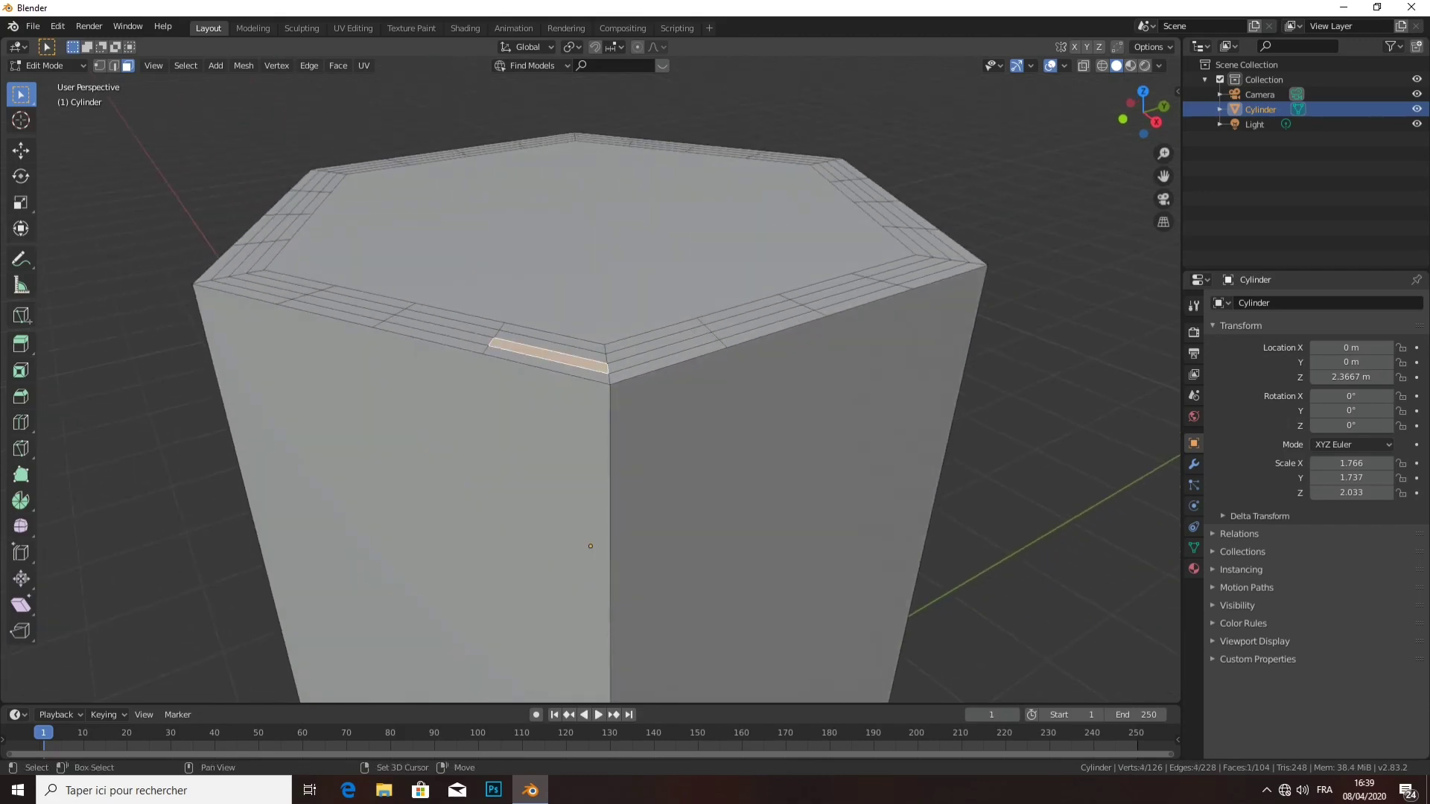
left_click(546, 373, "shift")
left_click(552, 337, "shift")
left_click(553, 337, "shift")
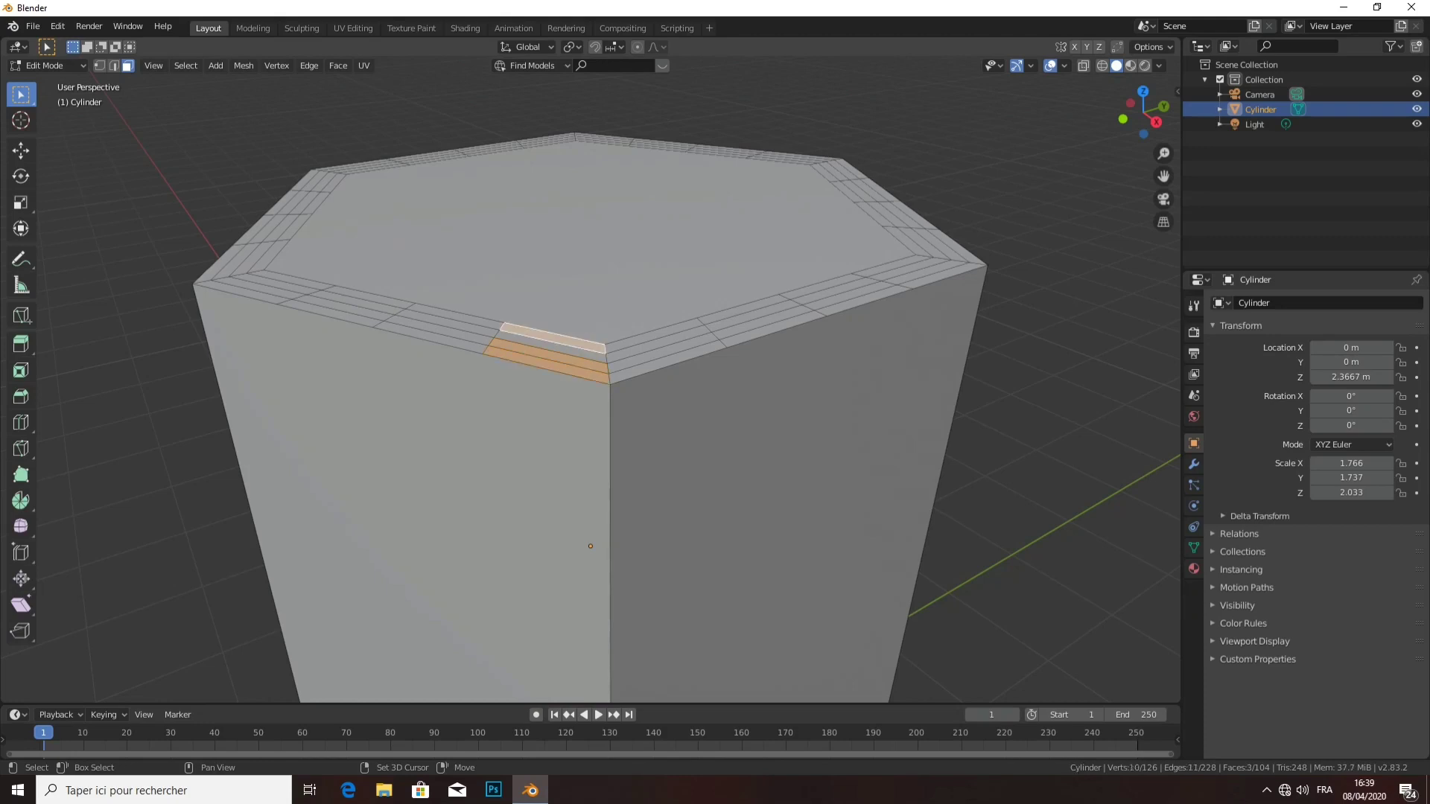
left_click(652, 330, "shift")
left_click(657, 343, "shift")
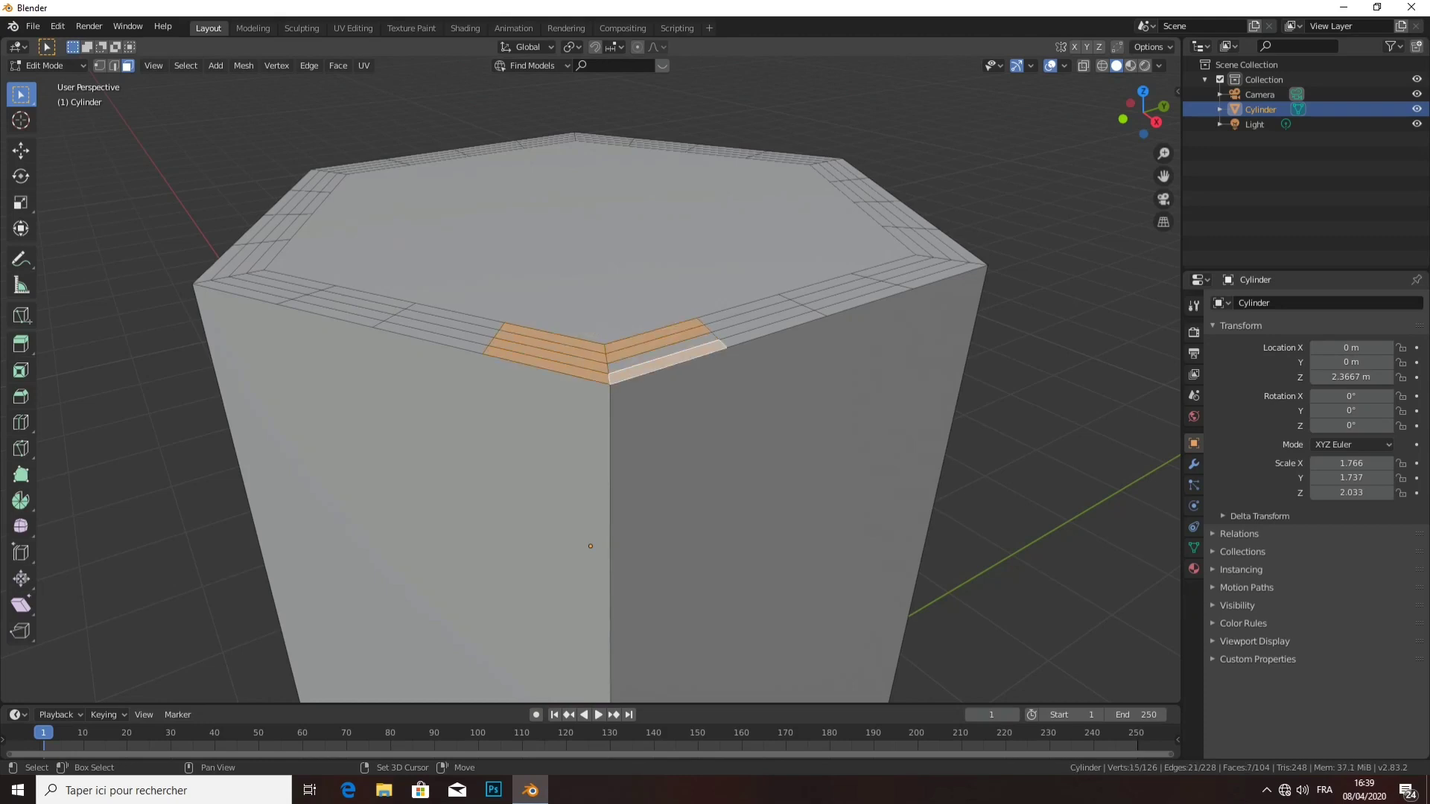
left_click(663, 354, "shift")
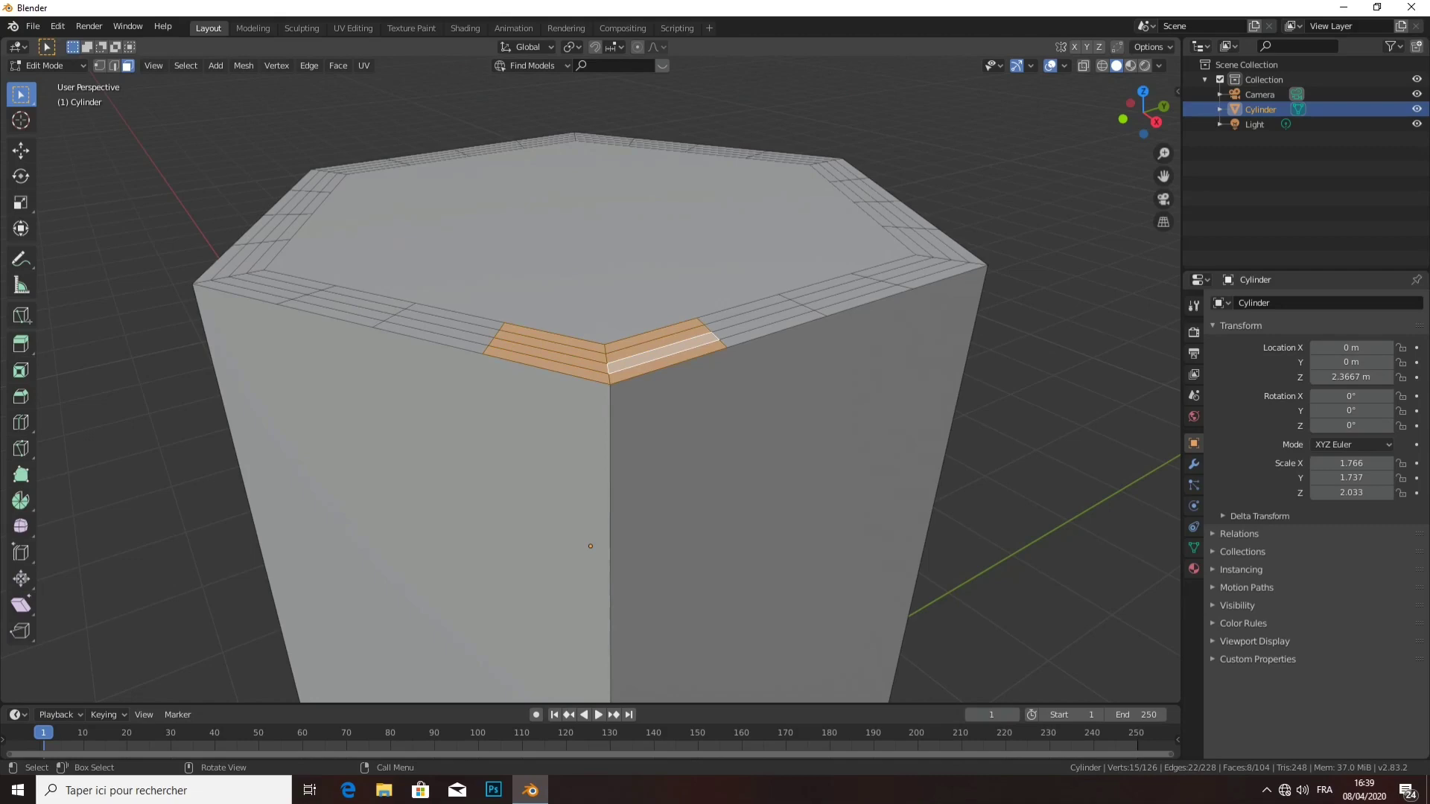
- Add the rim faces at the right and left corners to the selection
middle_click_drag(521, 447, 670, 447)
left_click(646, 414, "shift")
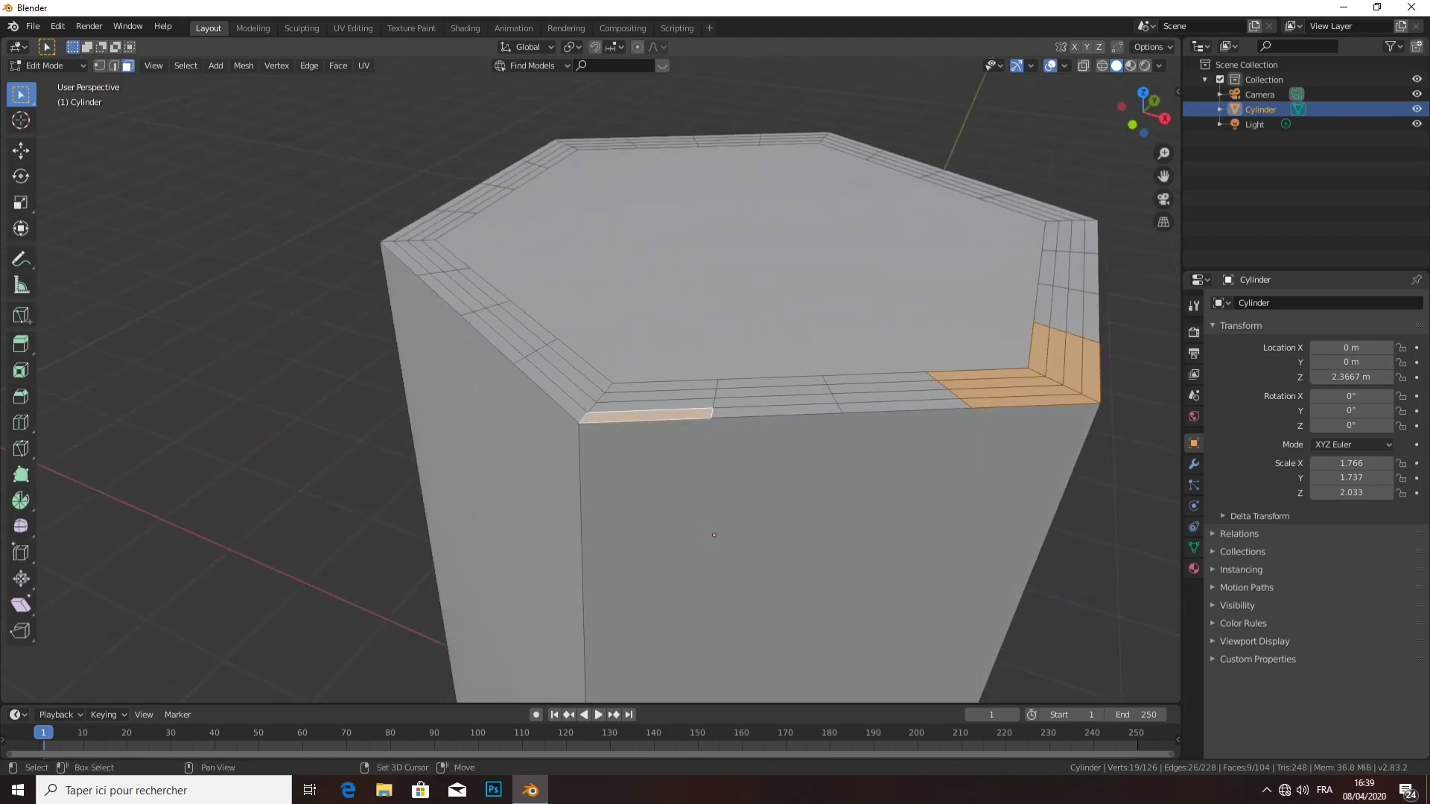
left_click(551, 387, "shift")
left_click(557, 384, "shift")
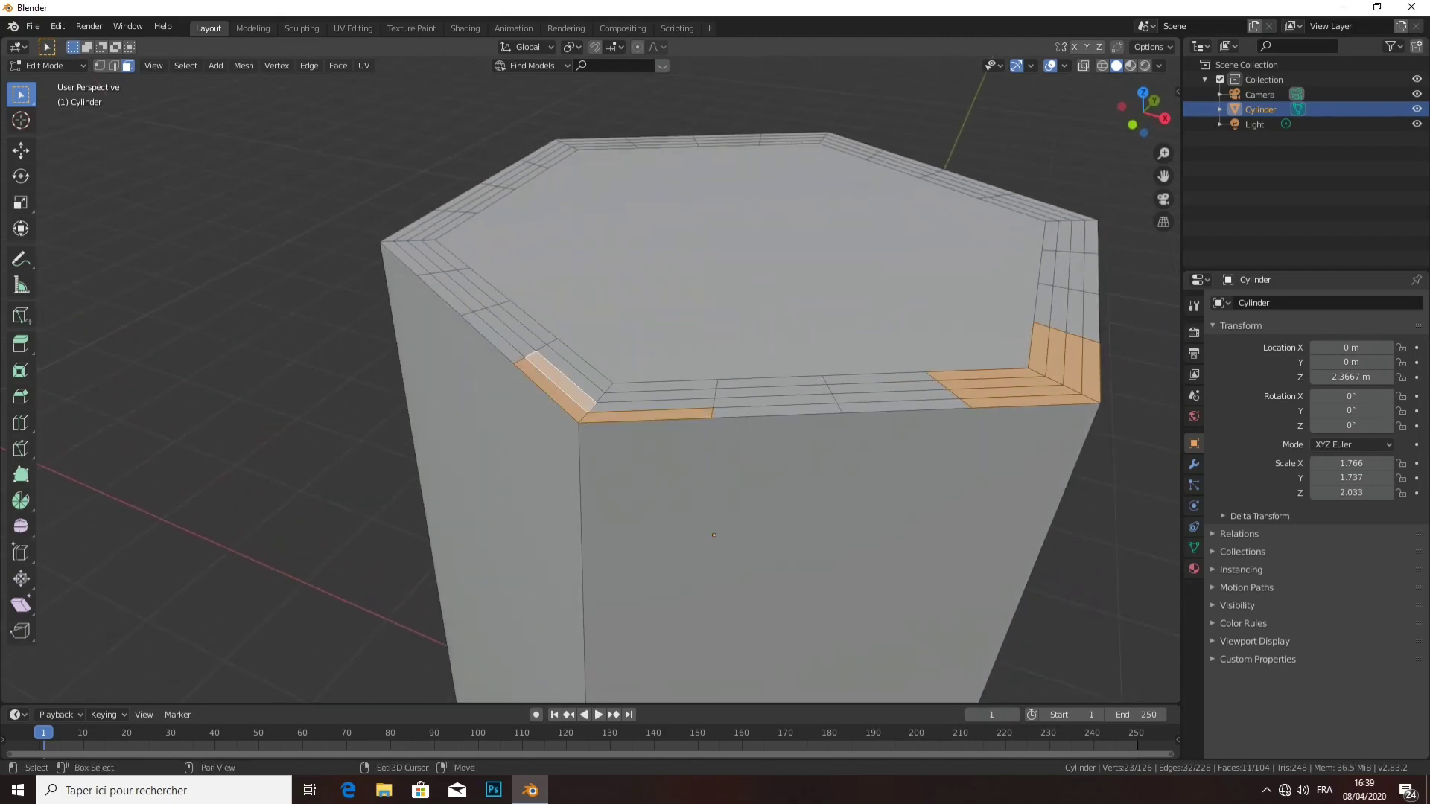
left_click(555, 365, "shift")
left_click(647, 395, "shift")
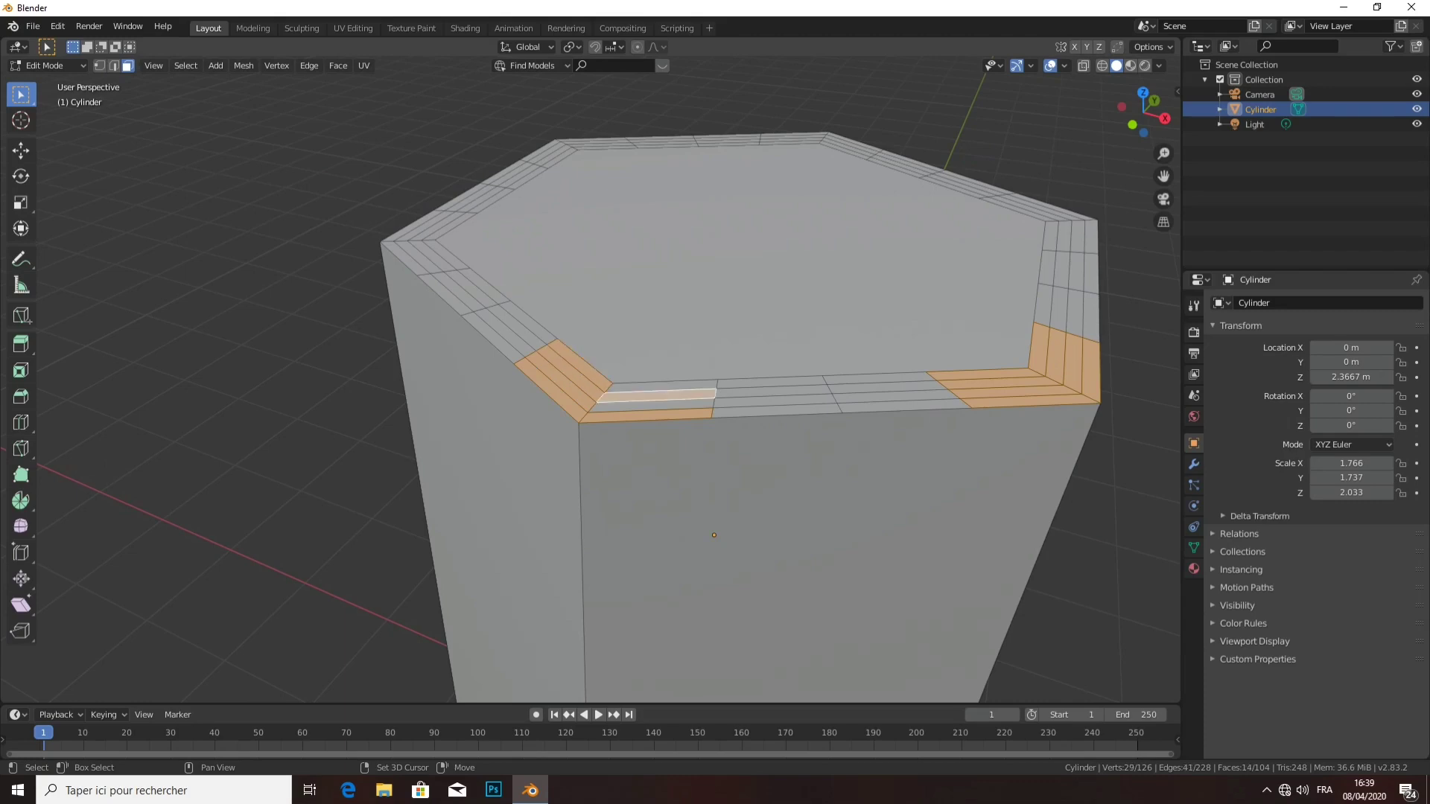
left_click(661, 384, "shift")
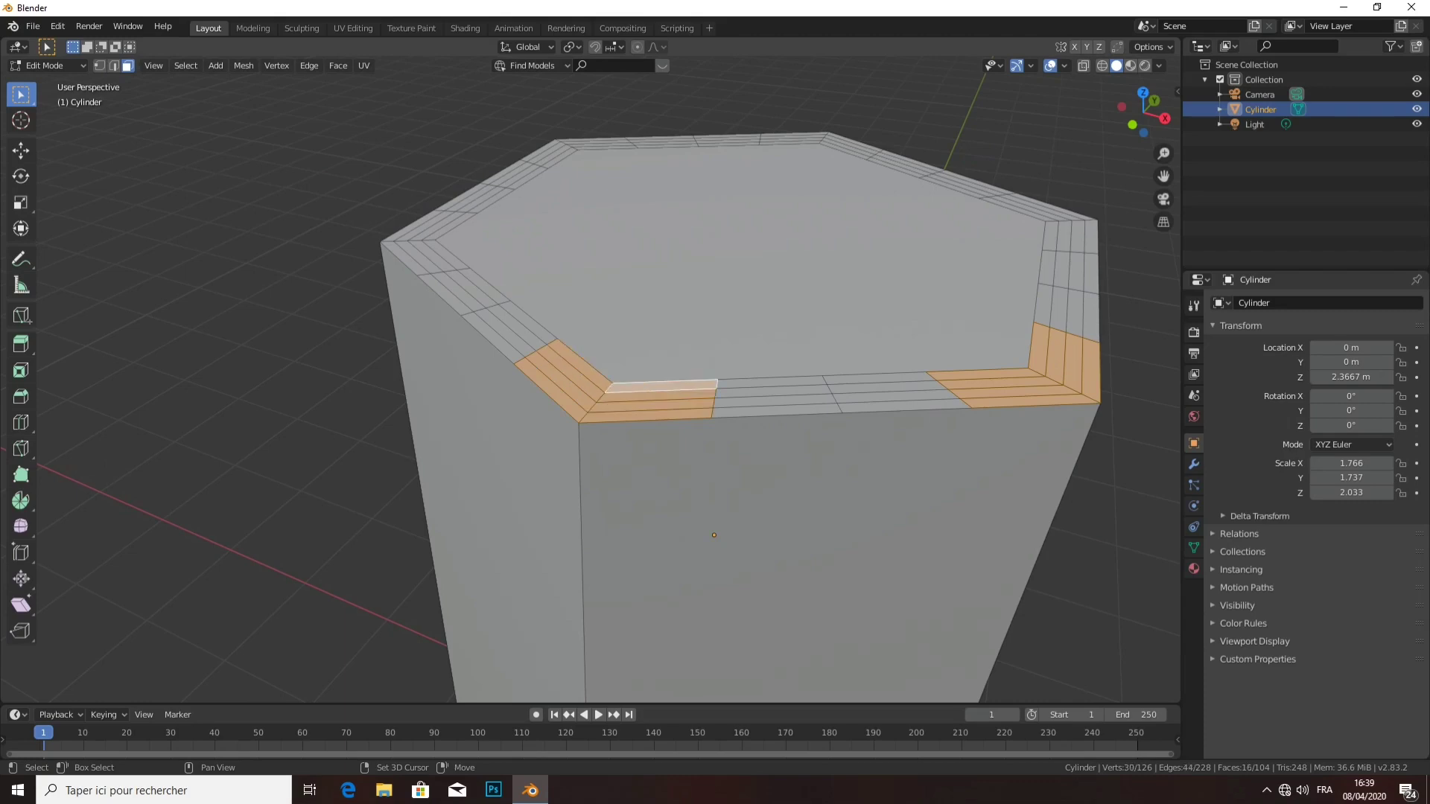
- Add the front-left corner's rim strips to the selection
middle_click_drag(670, 446, 819, 521)
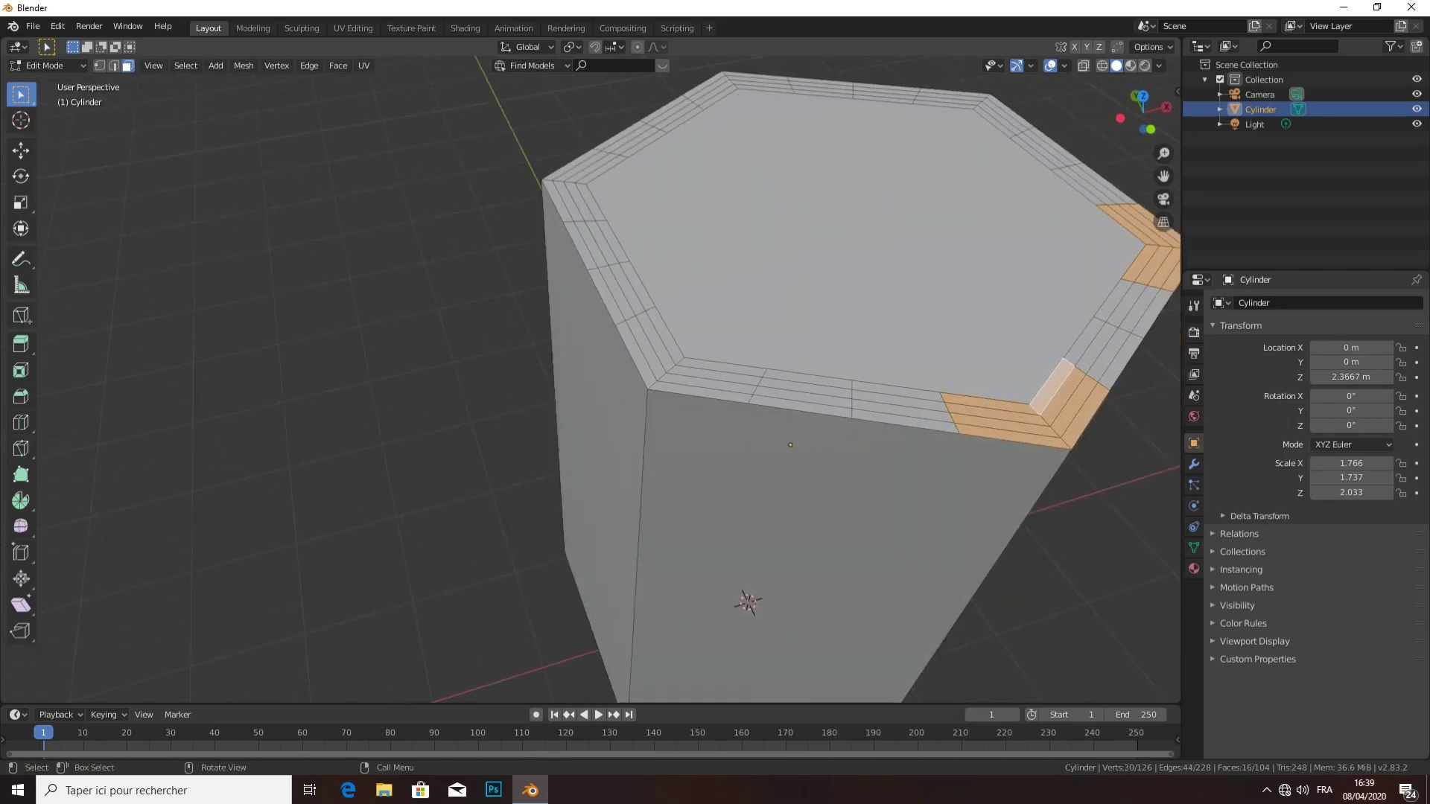
left_click(700, 394, "shift")
left_click(704, 384, "shift")
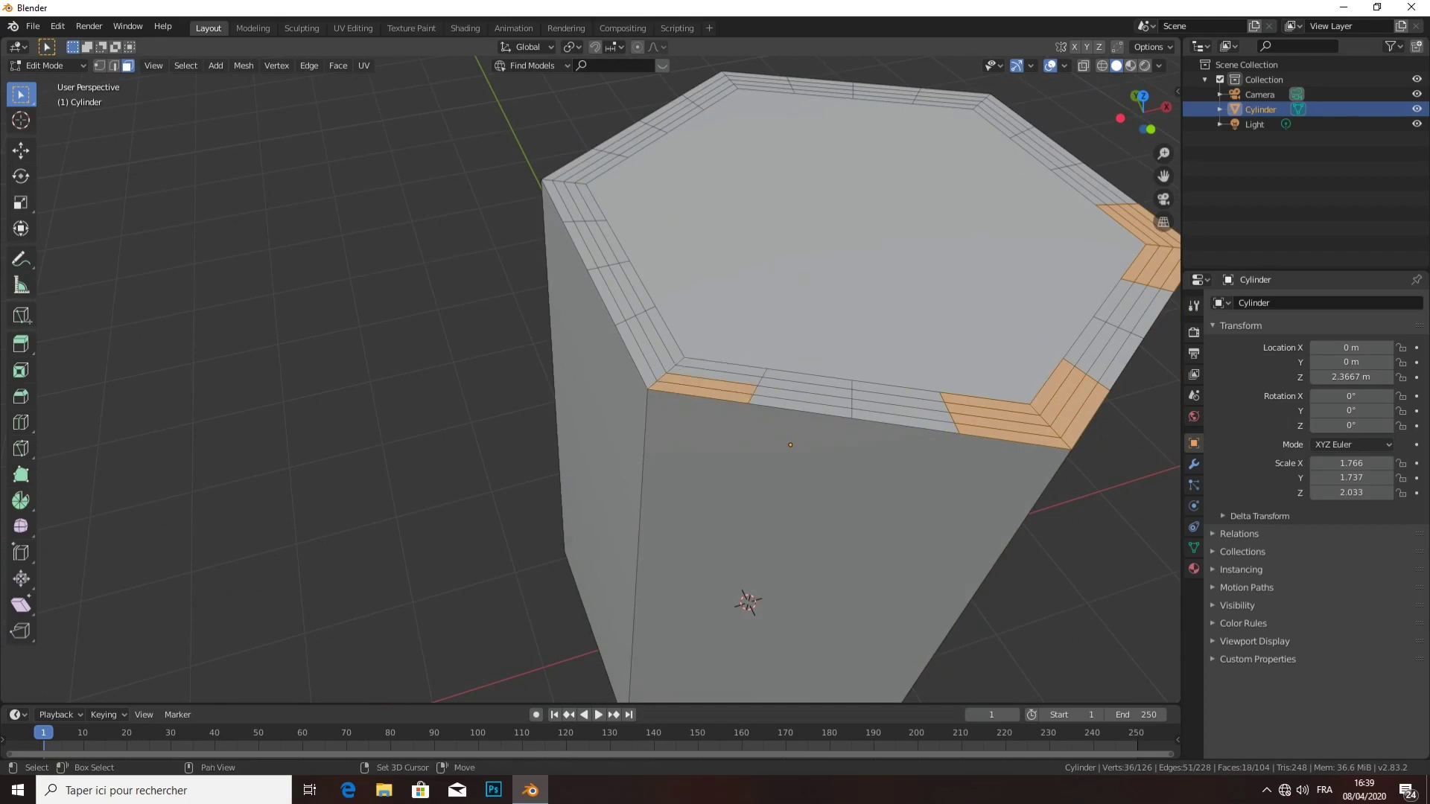
left_click(720, 367, "shift")
left_click(717, 371, "shift")
left_click(654, 341, "shift")
left_click(669, 333, "shift")
left_click(630, 351, "shift")
- Add the rim faces around the front corner
middle_click_drag(596, 372, 424, 380)
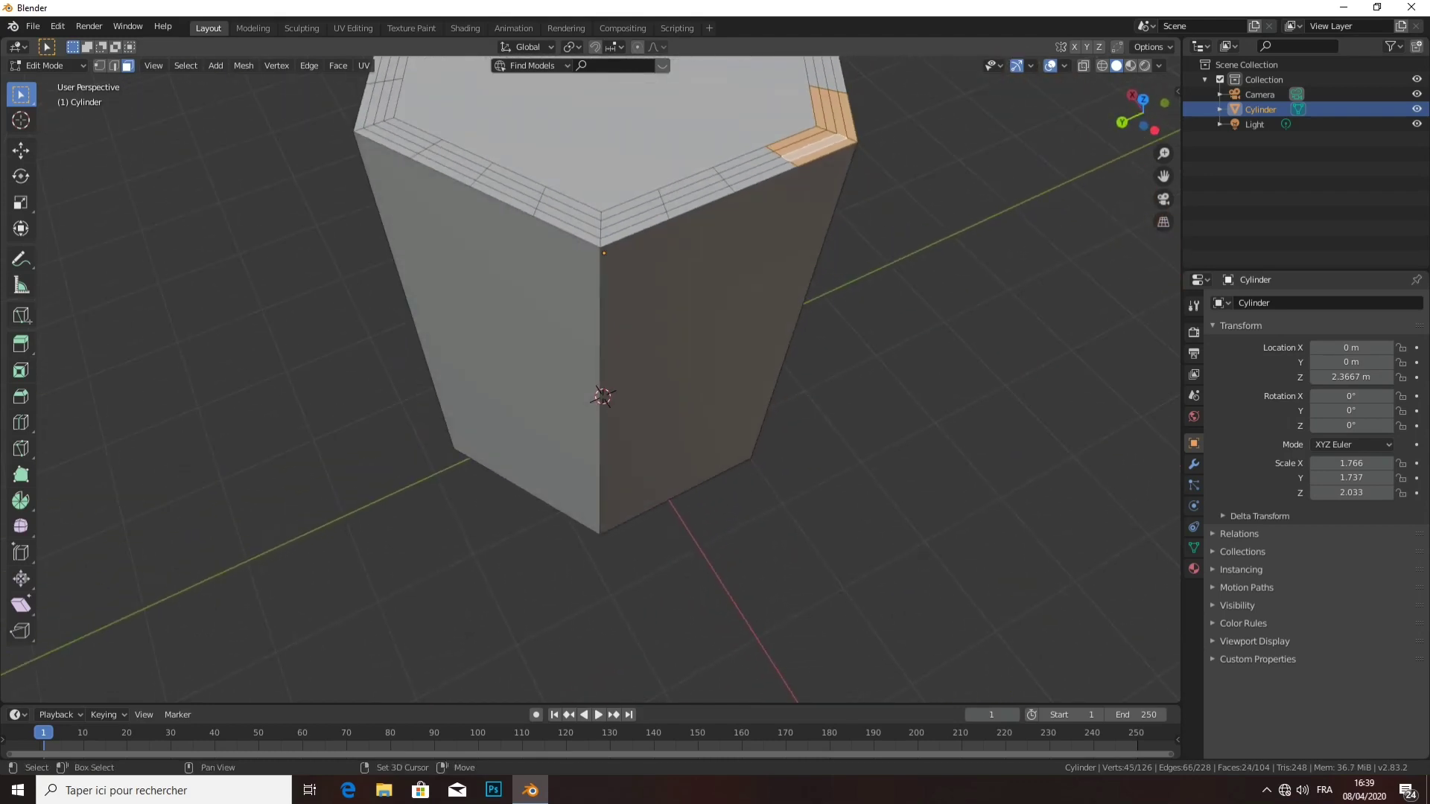
left_click(633, 217, "shift")
left_click(632, 202, "shift")
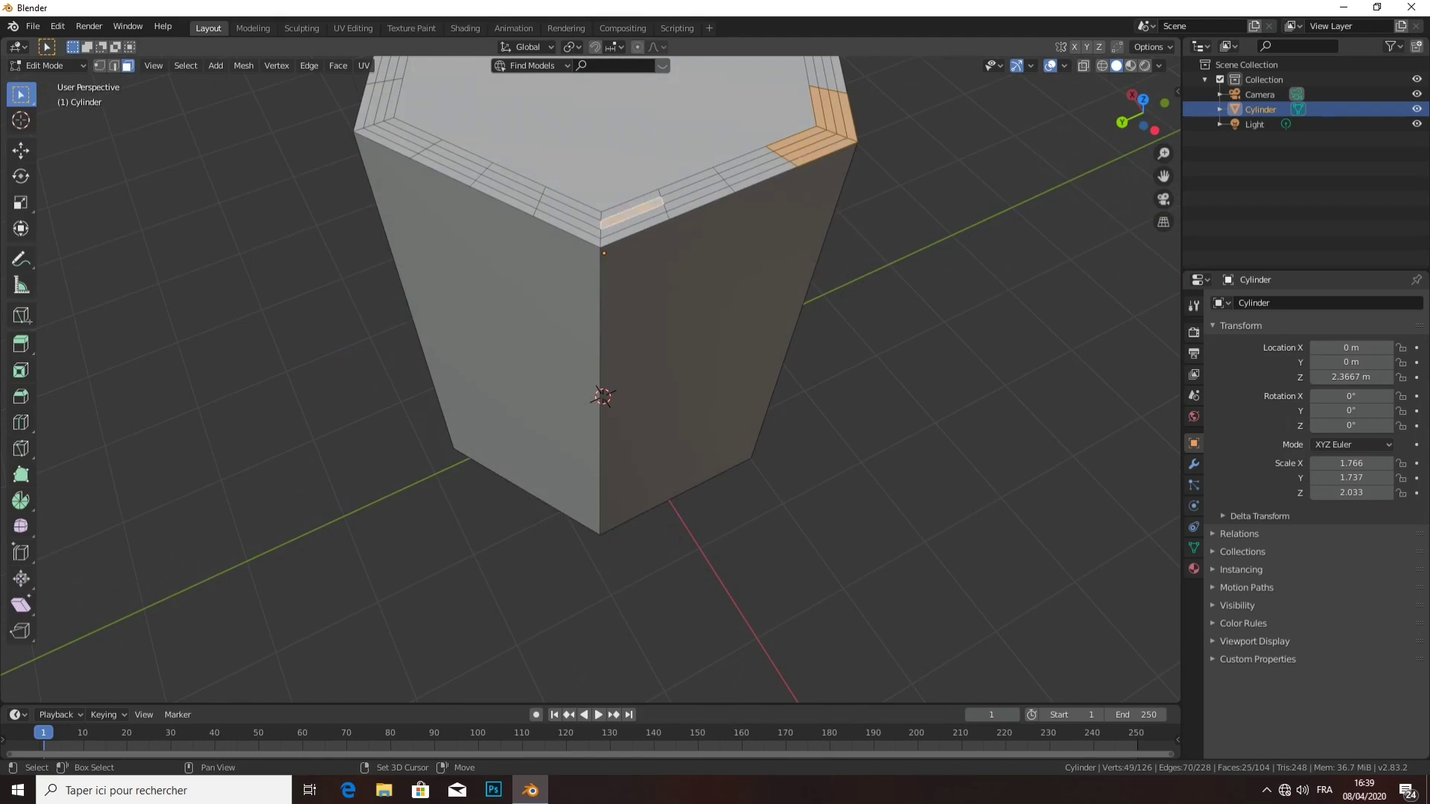
left_click(632, 222, "shift")
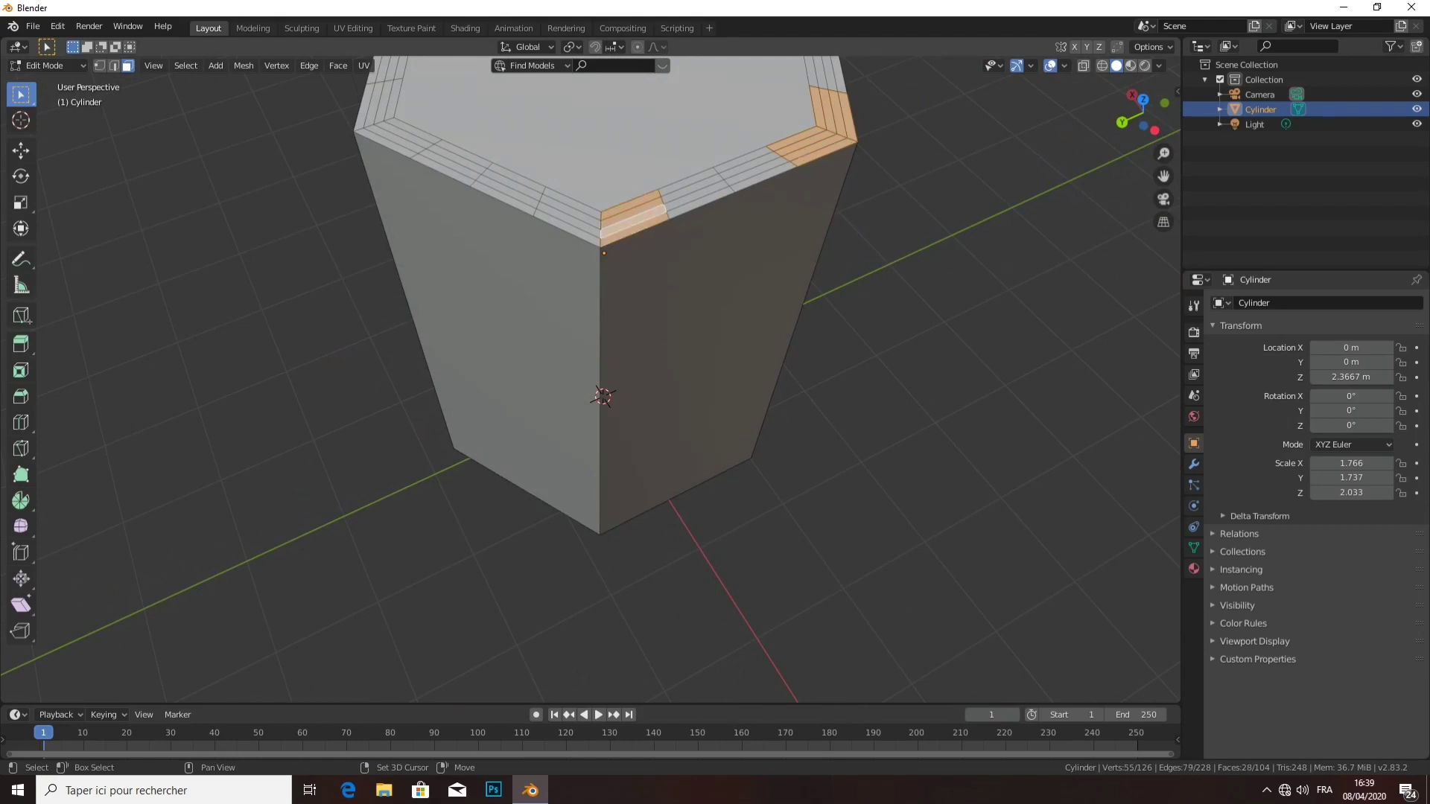
left_click(568, 227, "shift")
left_click(570, 209, "shift")
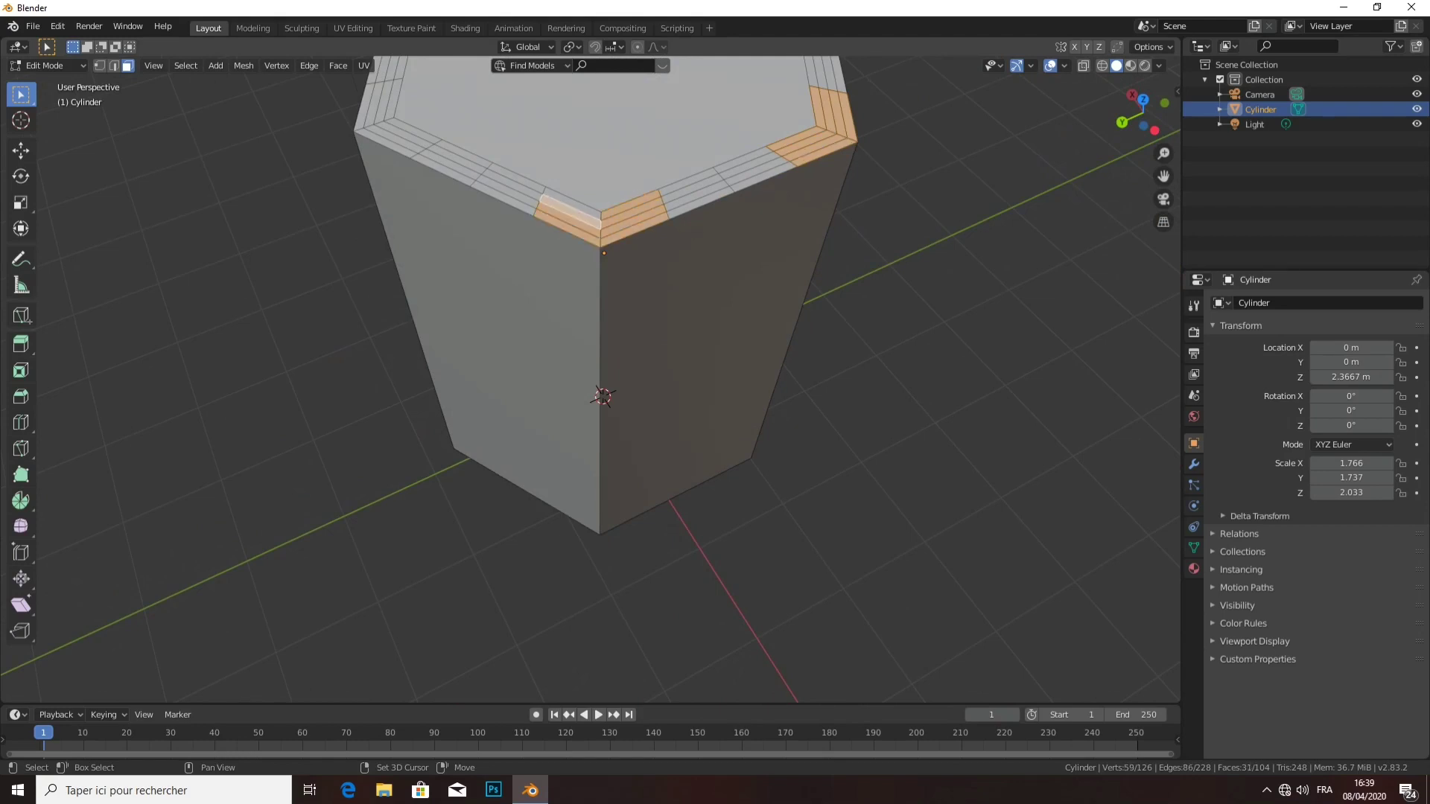
left_click(571, 203, "shift")
- Add the rim faces at the next corner and along its left side
middle_click_drag(604, 254, 424, 352)
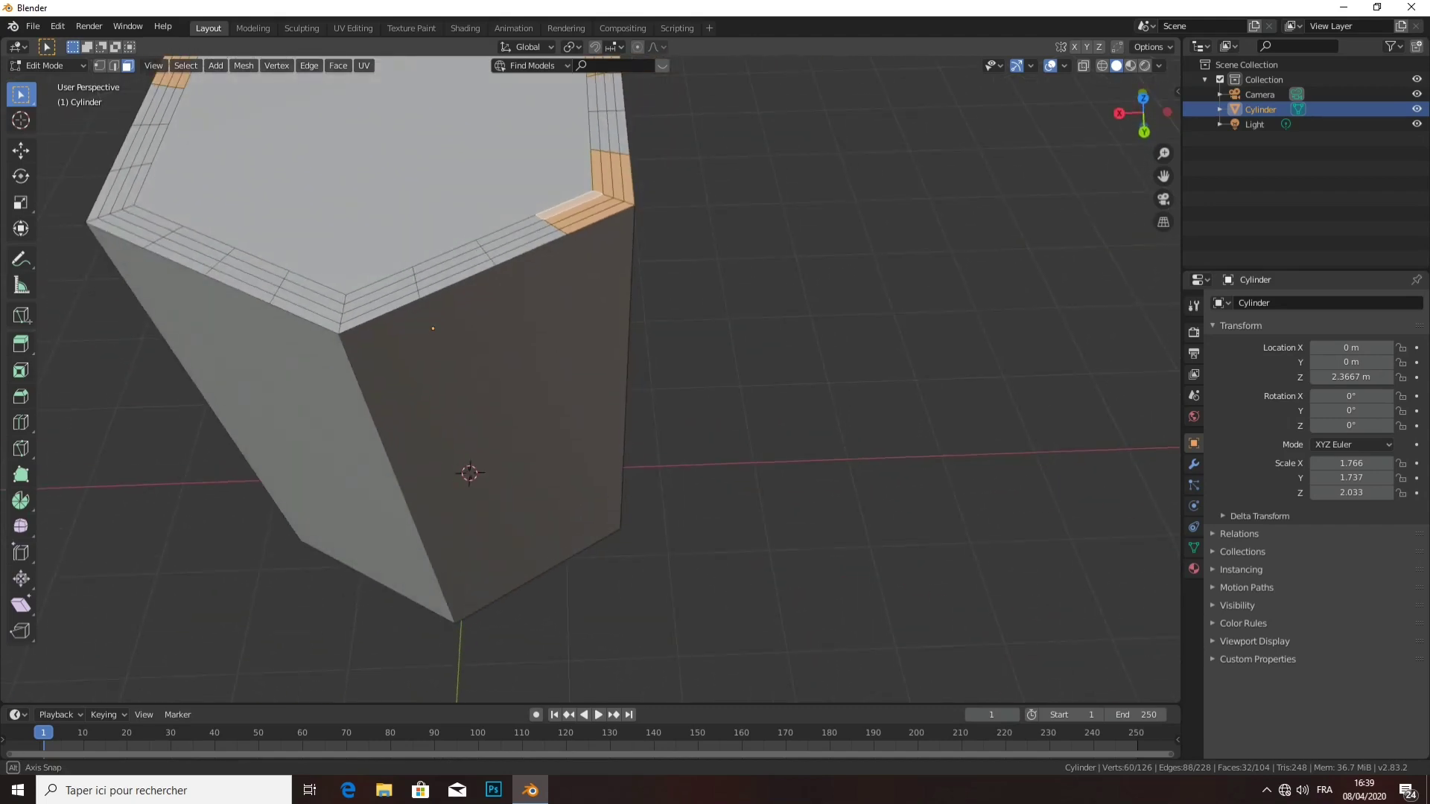
left_click(395, 265, "shift")
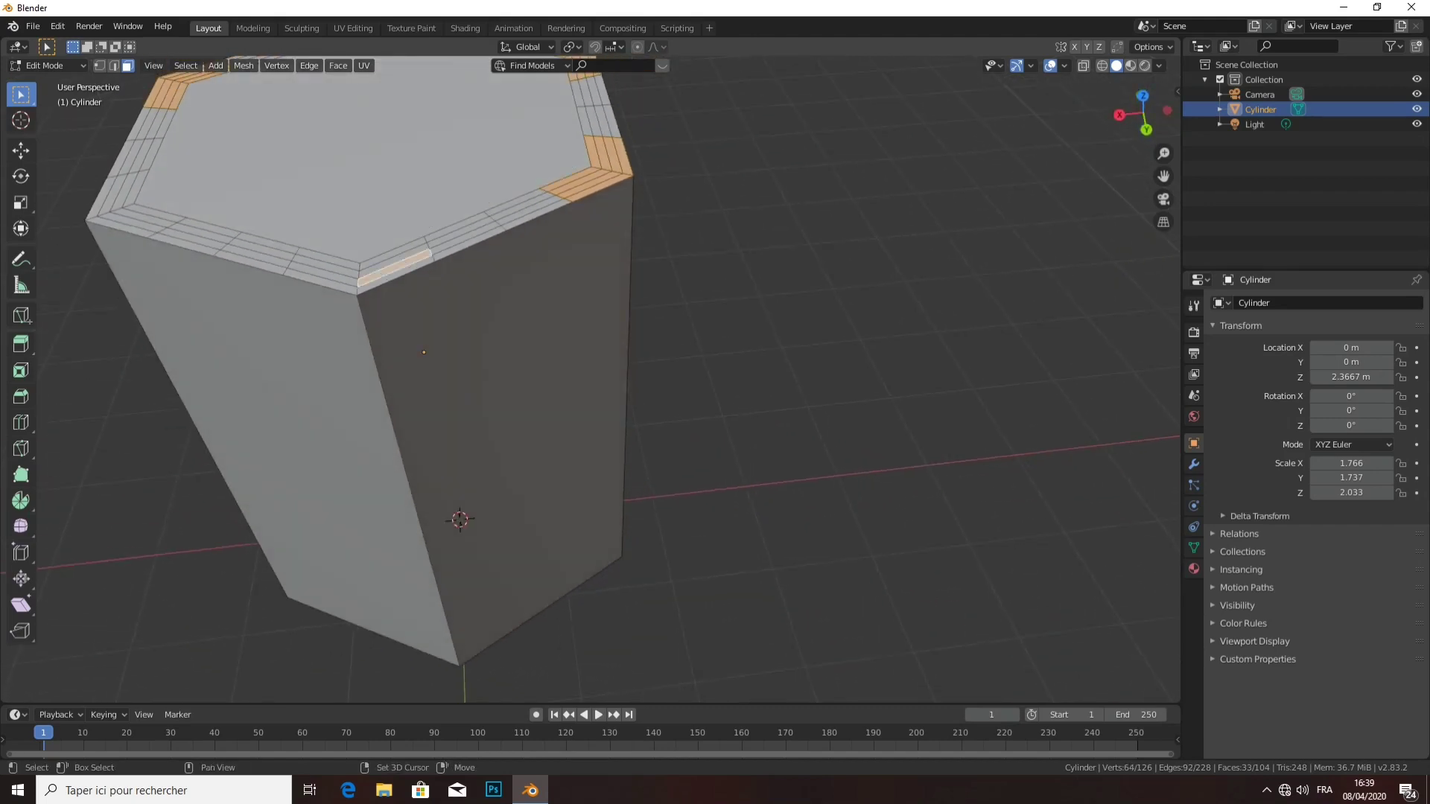
left_click(397, 282, "shift")
left_click(391, 250, "shift")
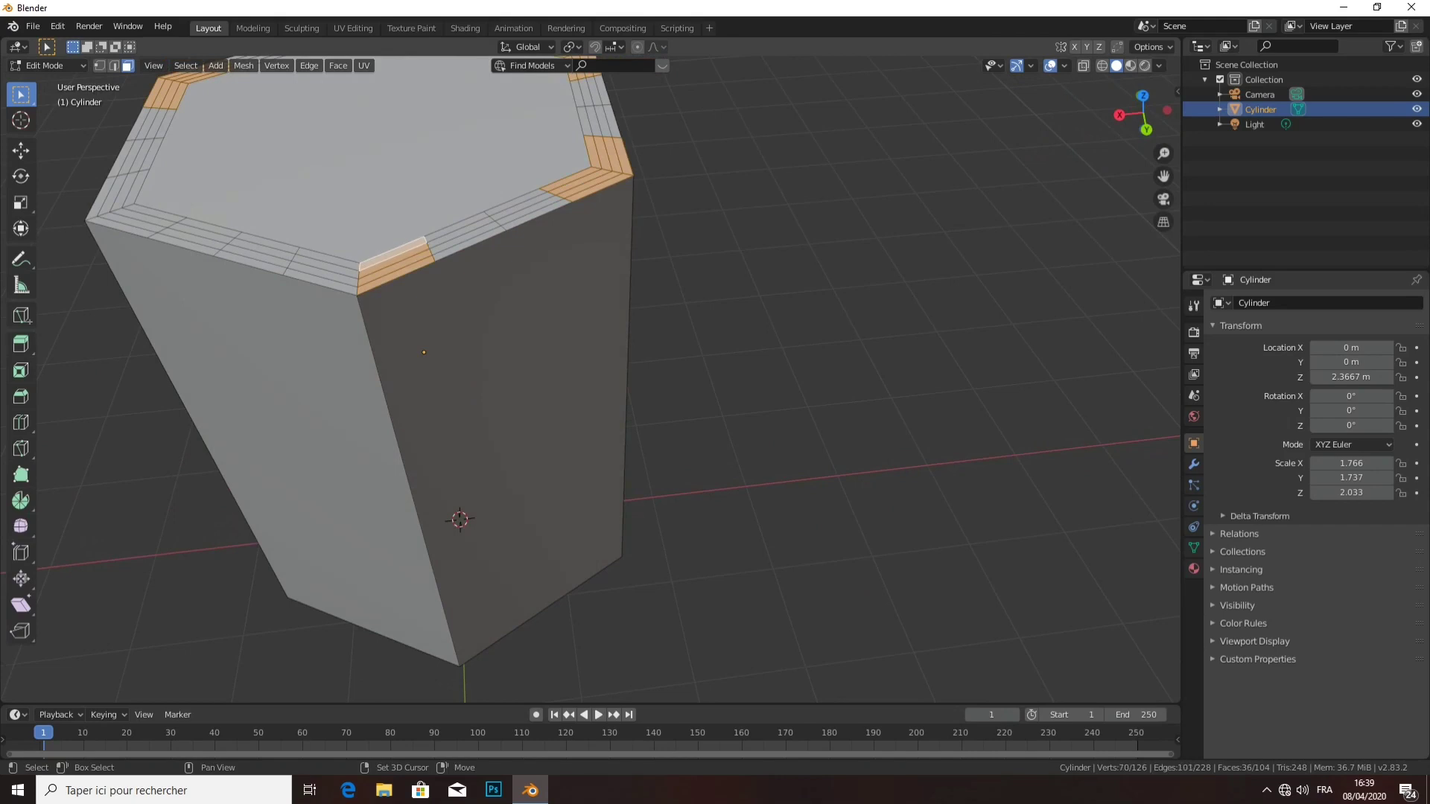
left_click(322, 282, "shift")
left_click(328, 261, "shift")
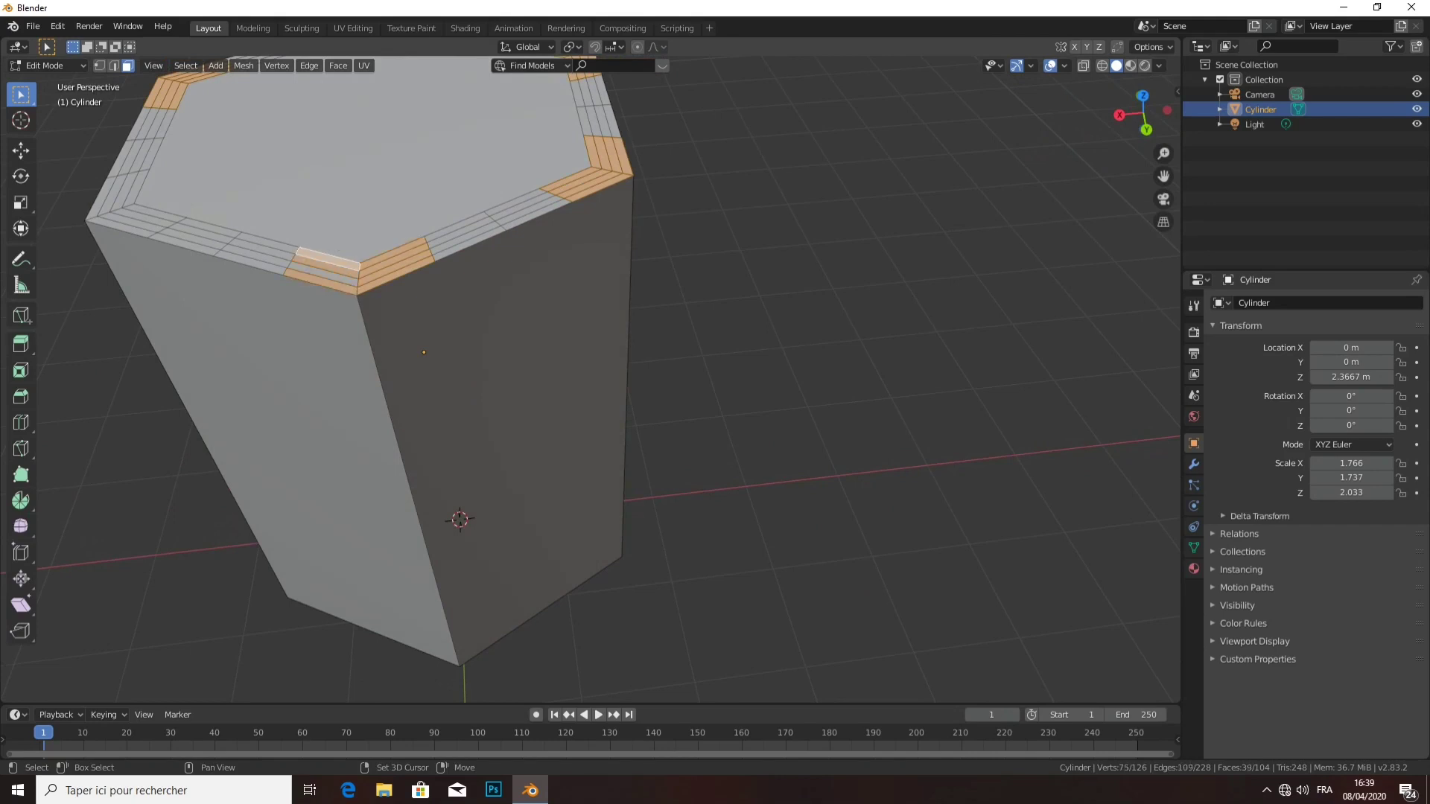
left_click(322, 286, "shift")
- Add the rim faces at the last remaining corner
middle_click_drag(321, 286, 387, 358)
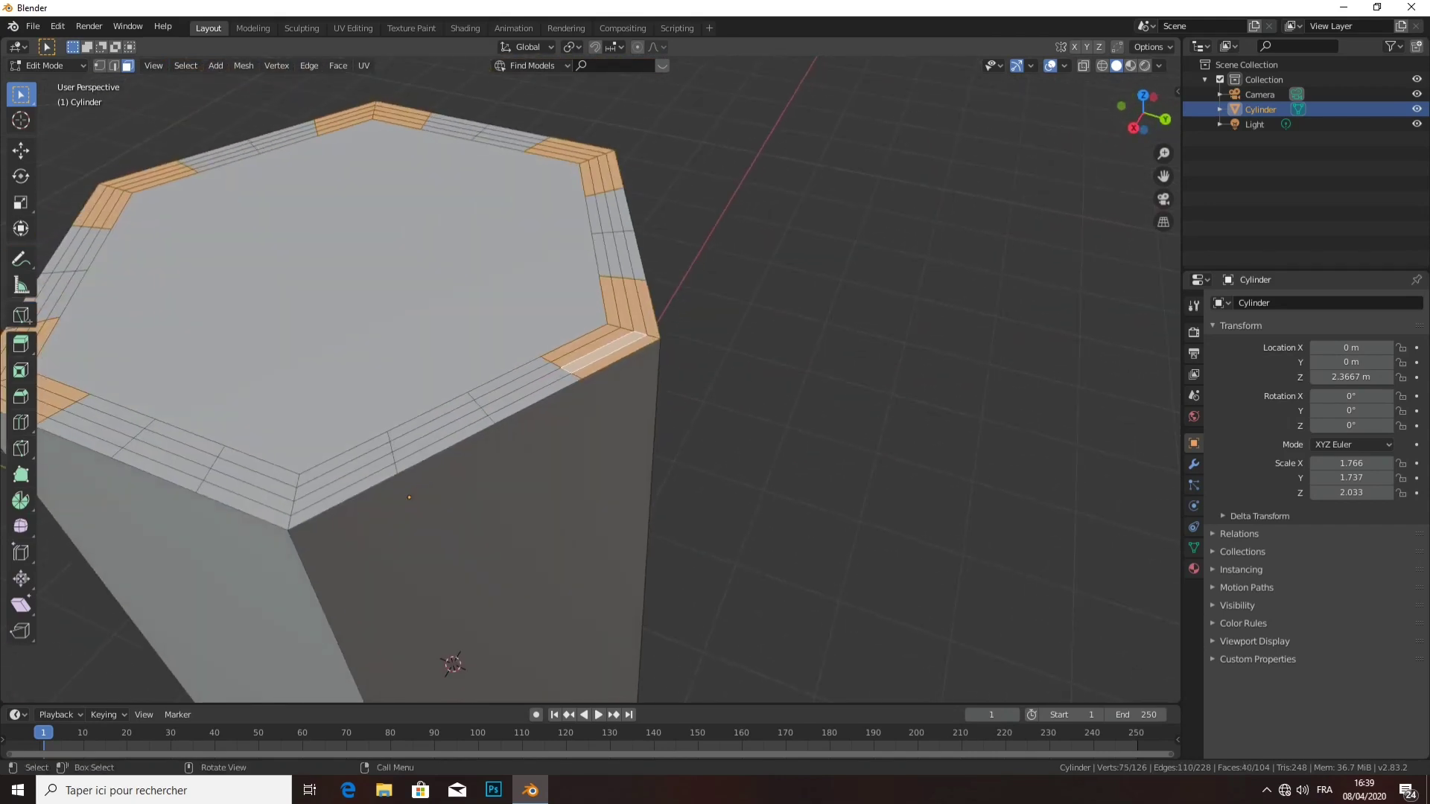
left_click(343, 498, "shift")
left_click(242, 505, "shift")
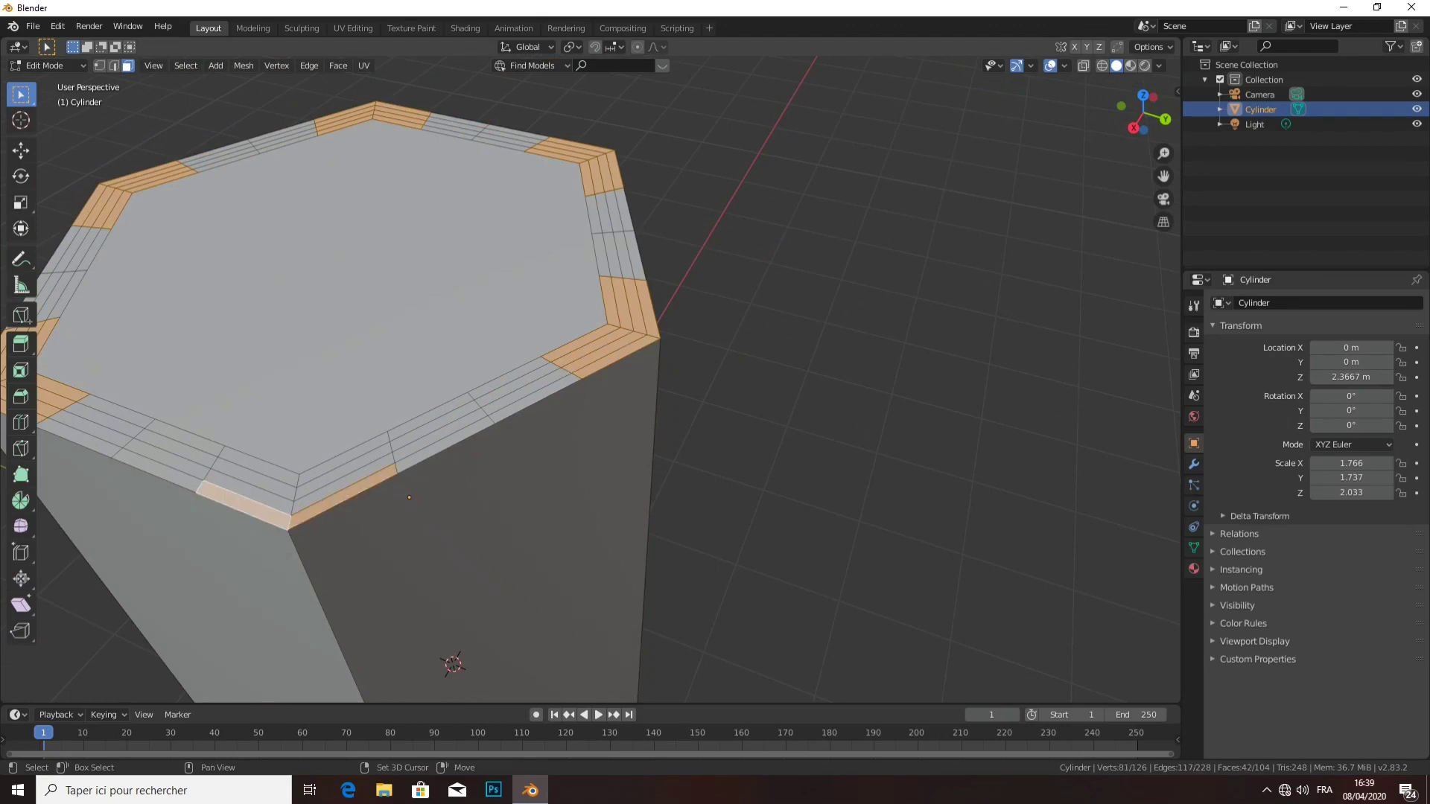
left_click(247, 491, "shift")
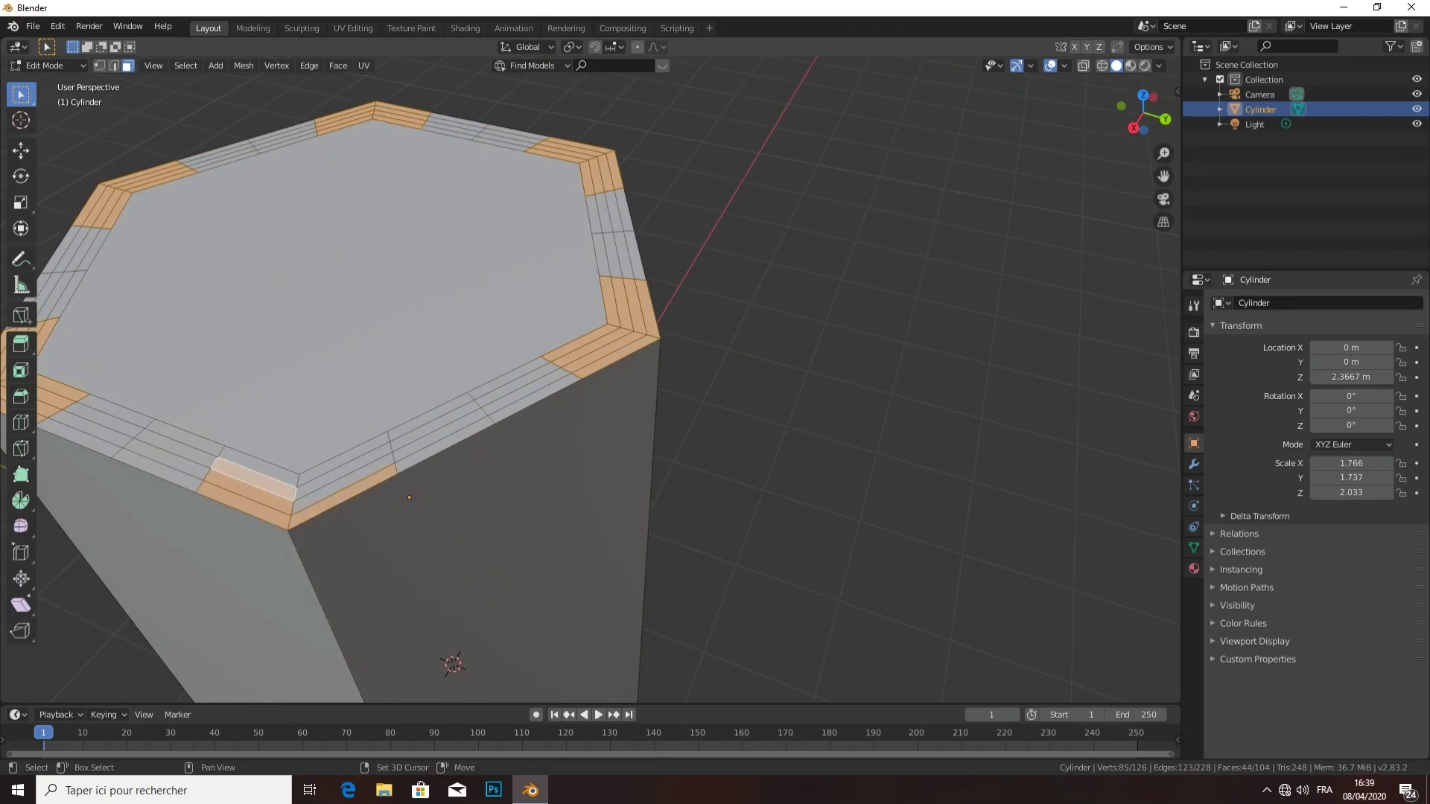
left_click(344, 455, "shift")
left_click(344, 472, "shift")
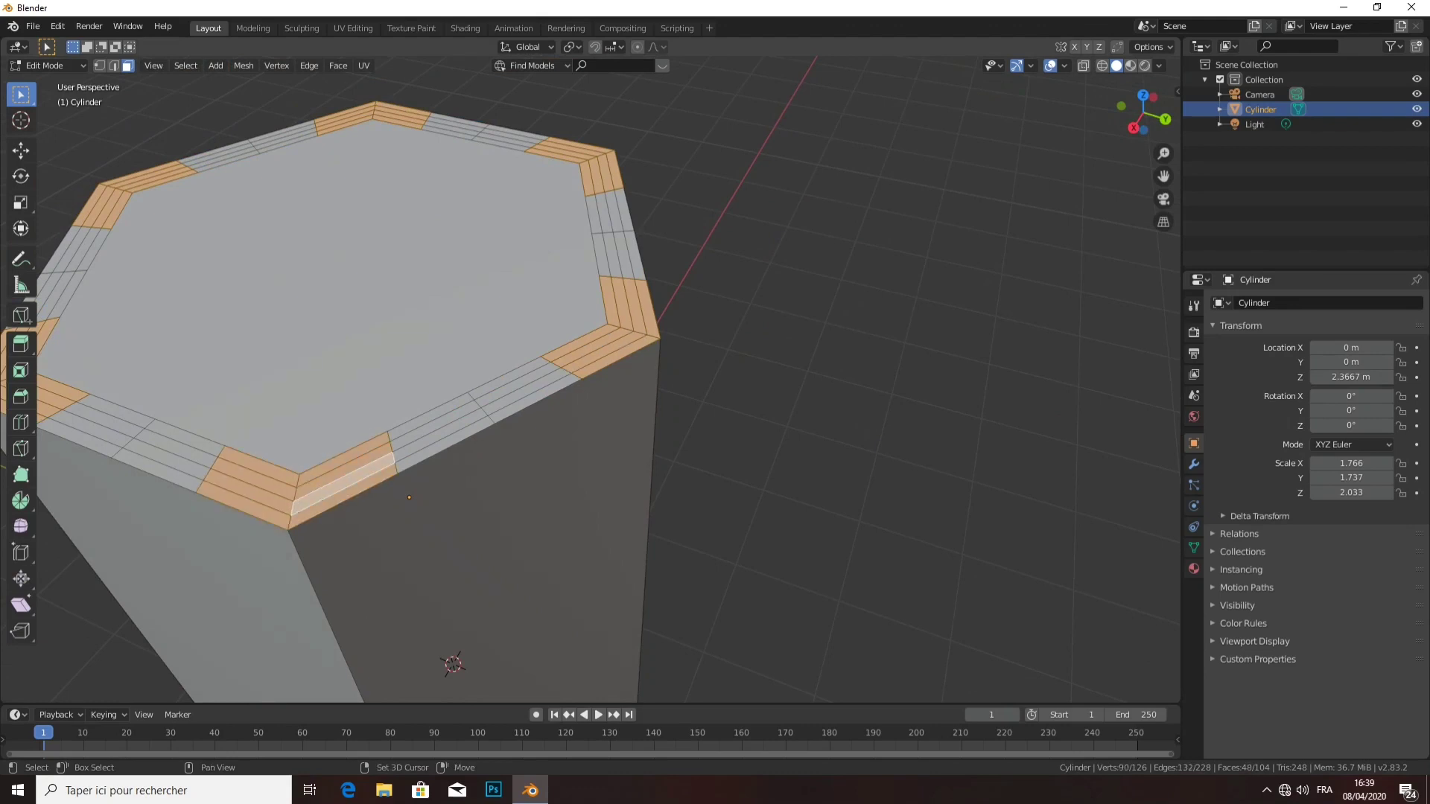
middle_click_drag(344, 482, 223, 484)
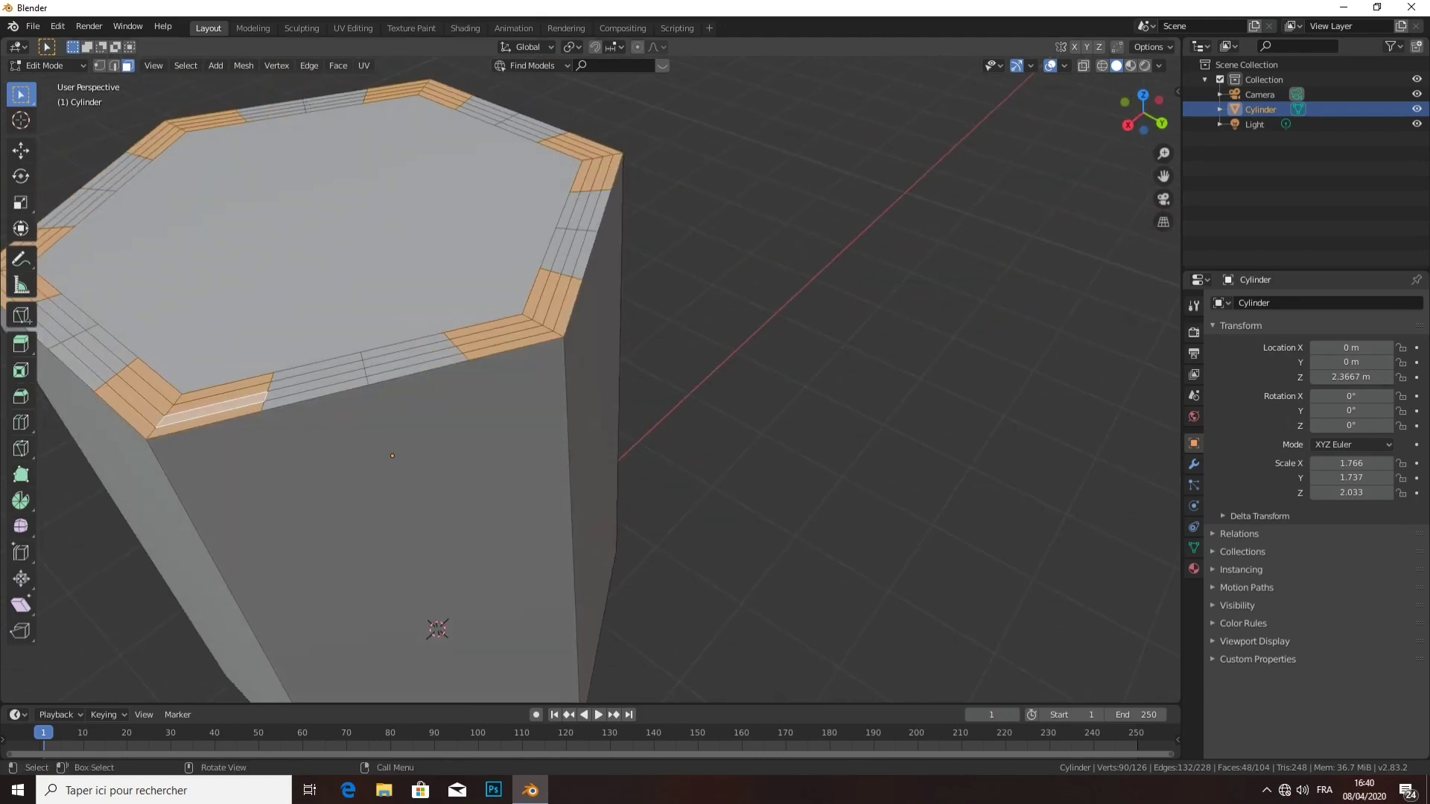
- Try dissolving the selected edges, then undo the dissolve
right_click(182, 402)
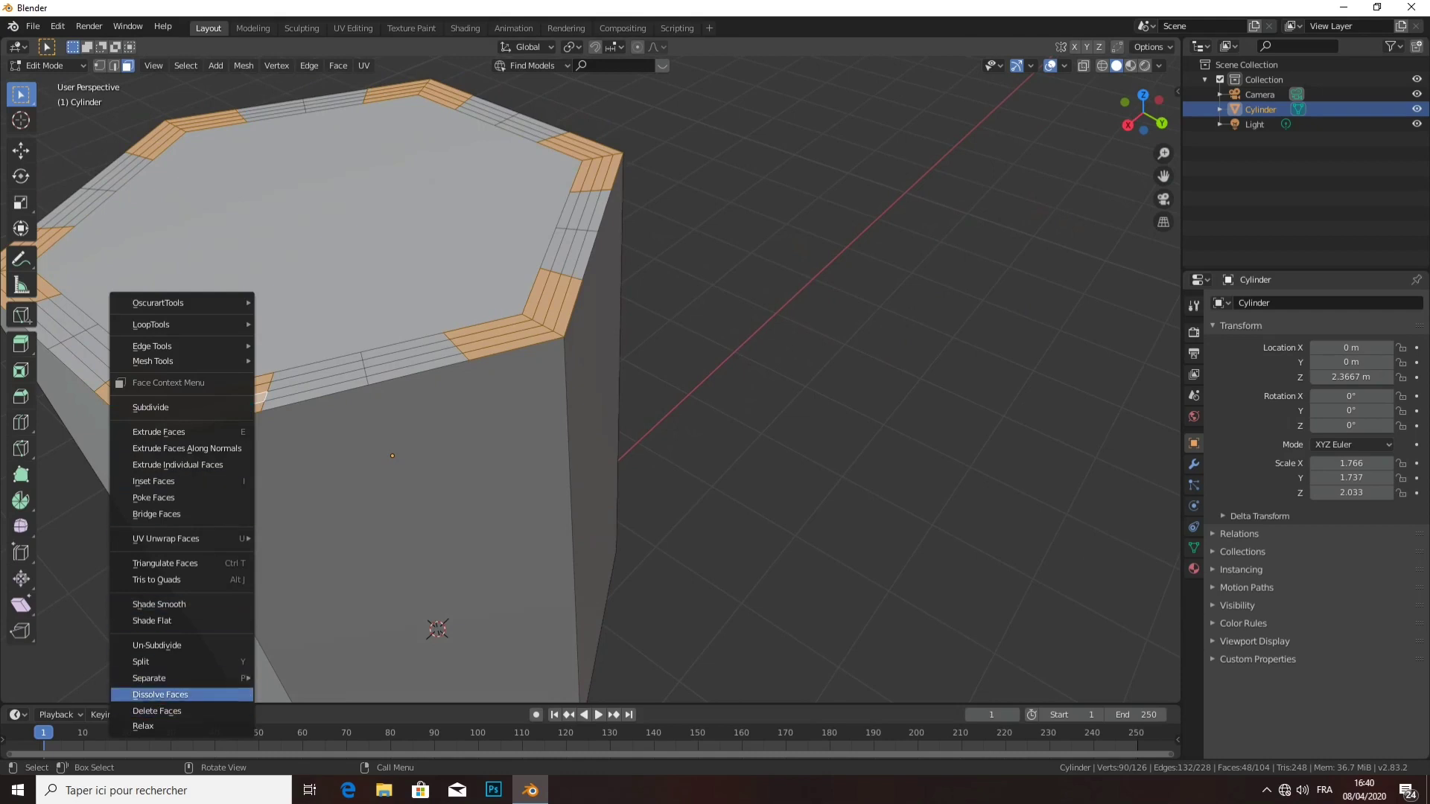
key("Escape")
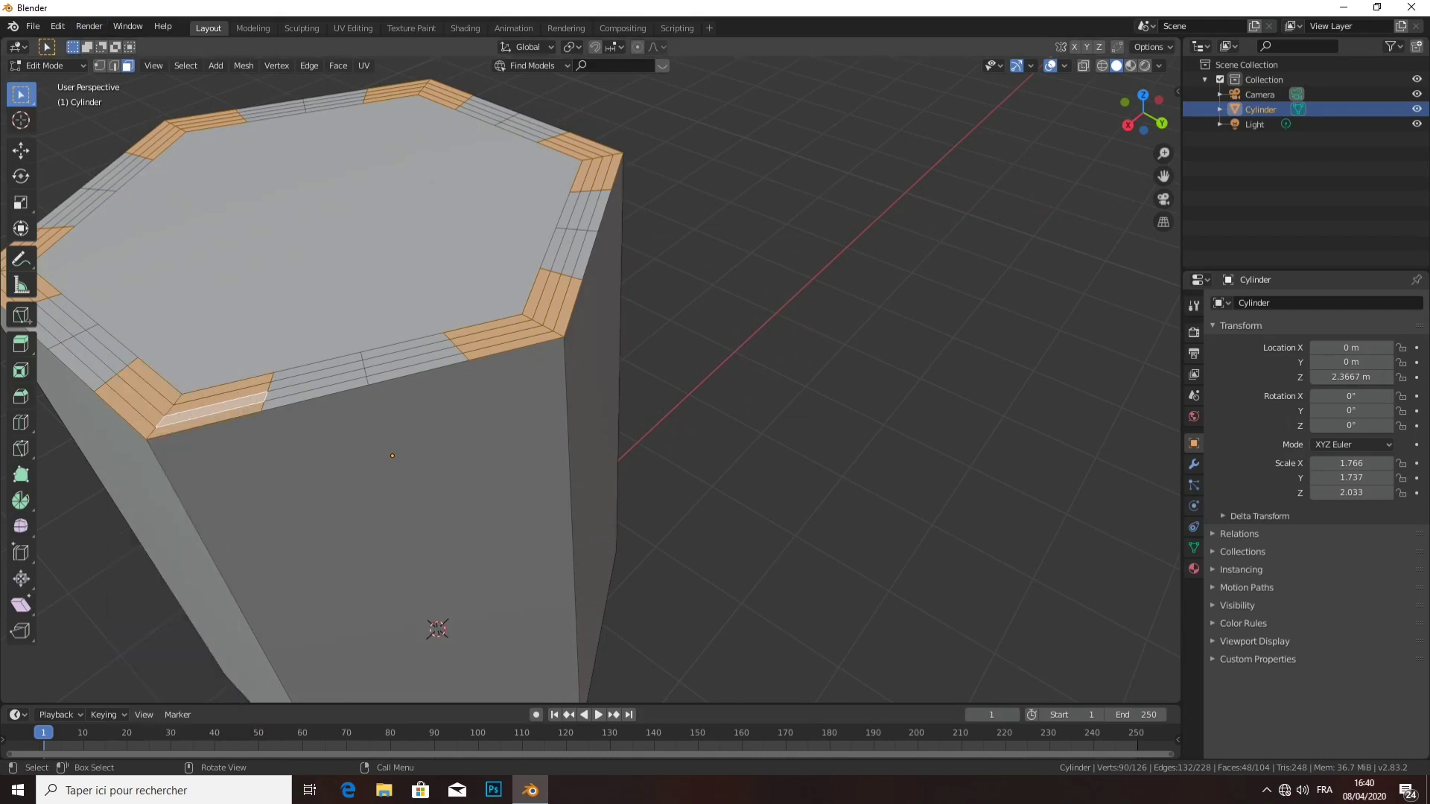
key("2")
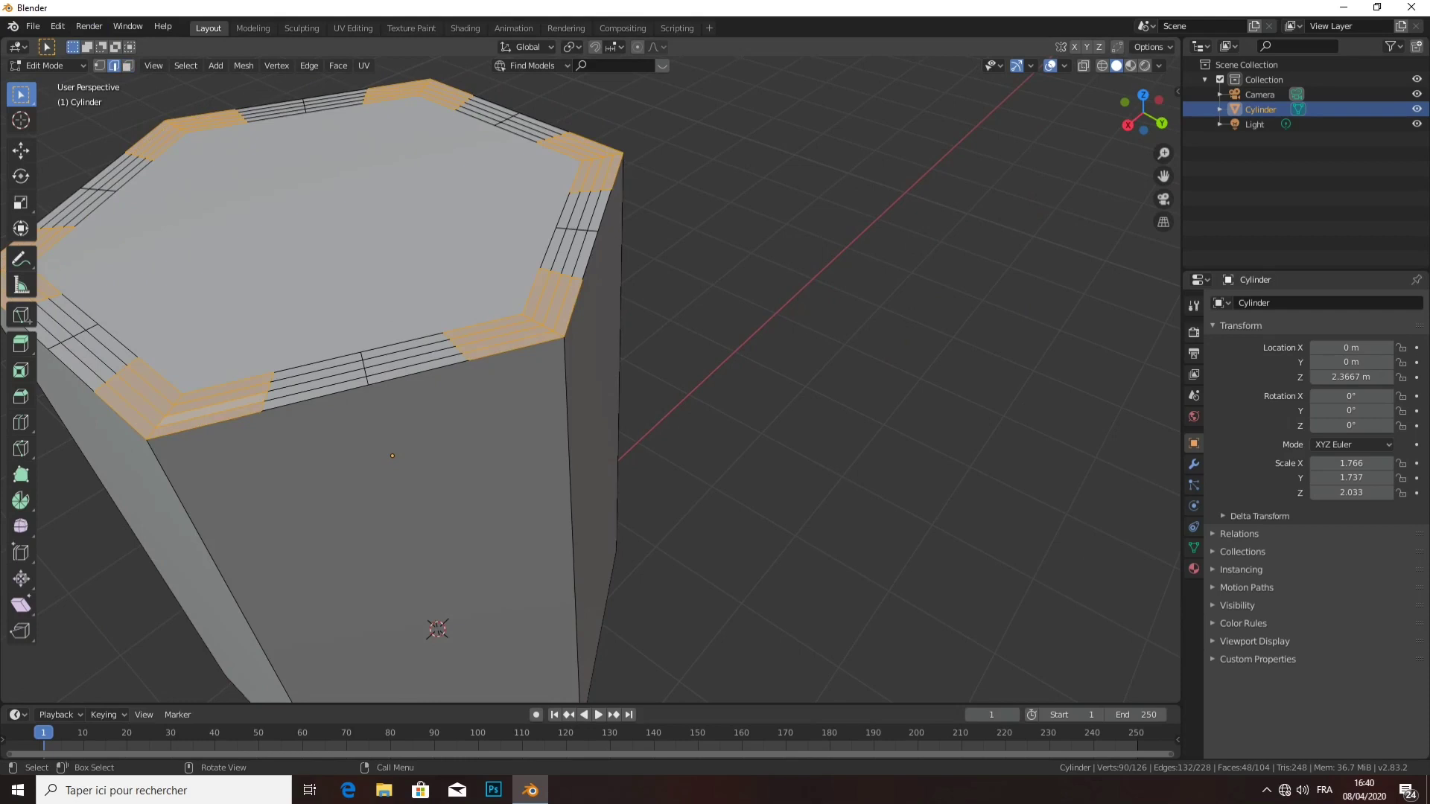
right_click(153, 413)
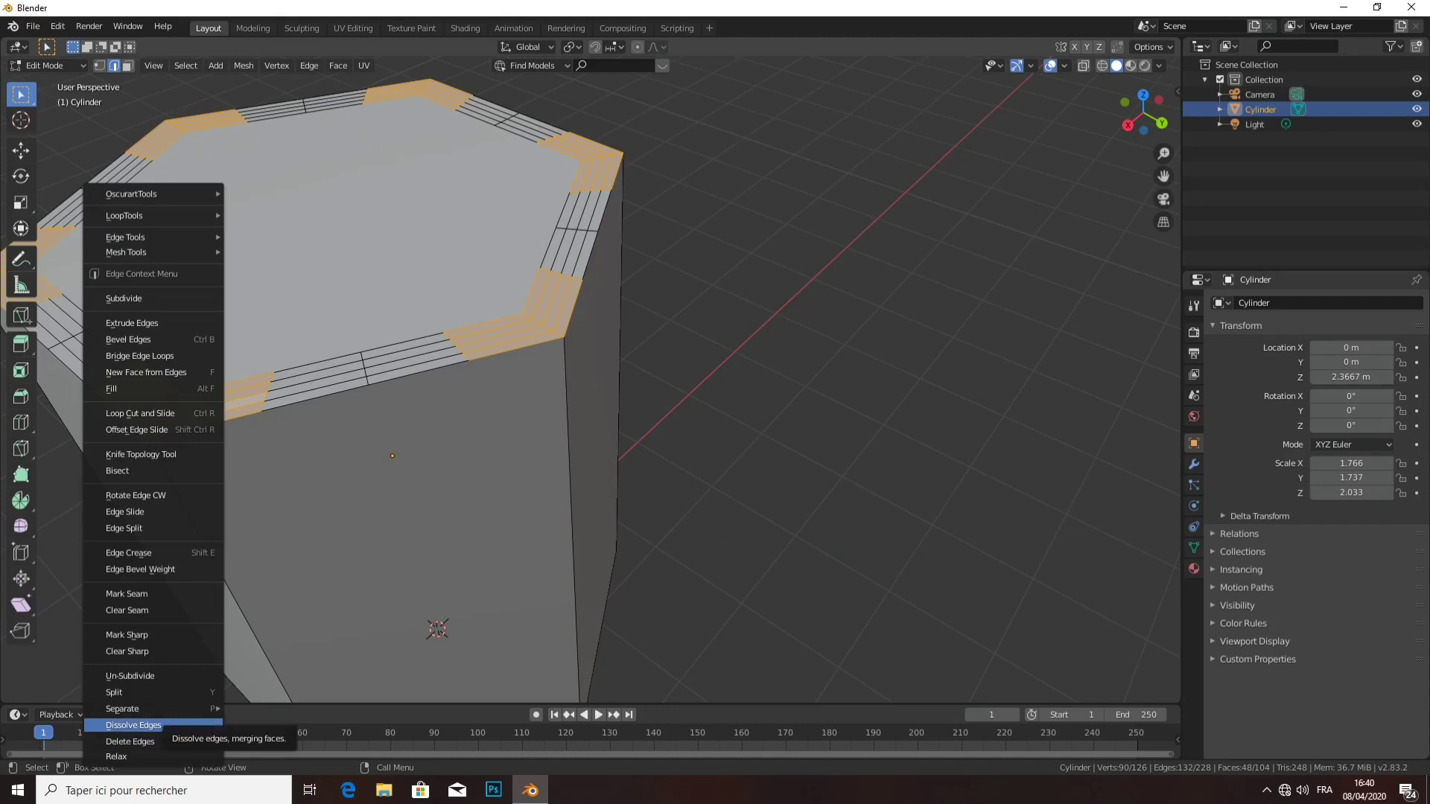
left_click(134, 725)
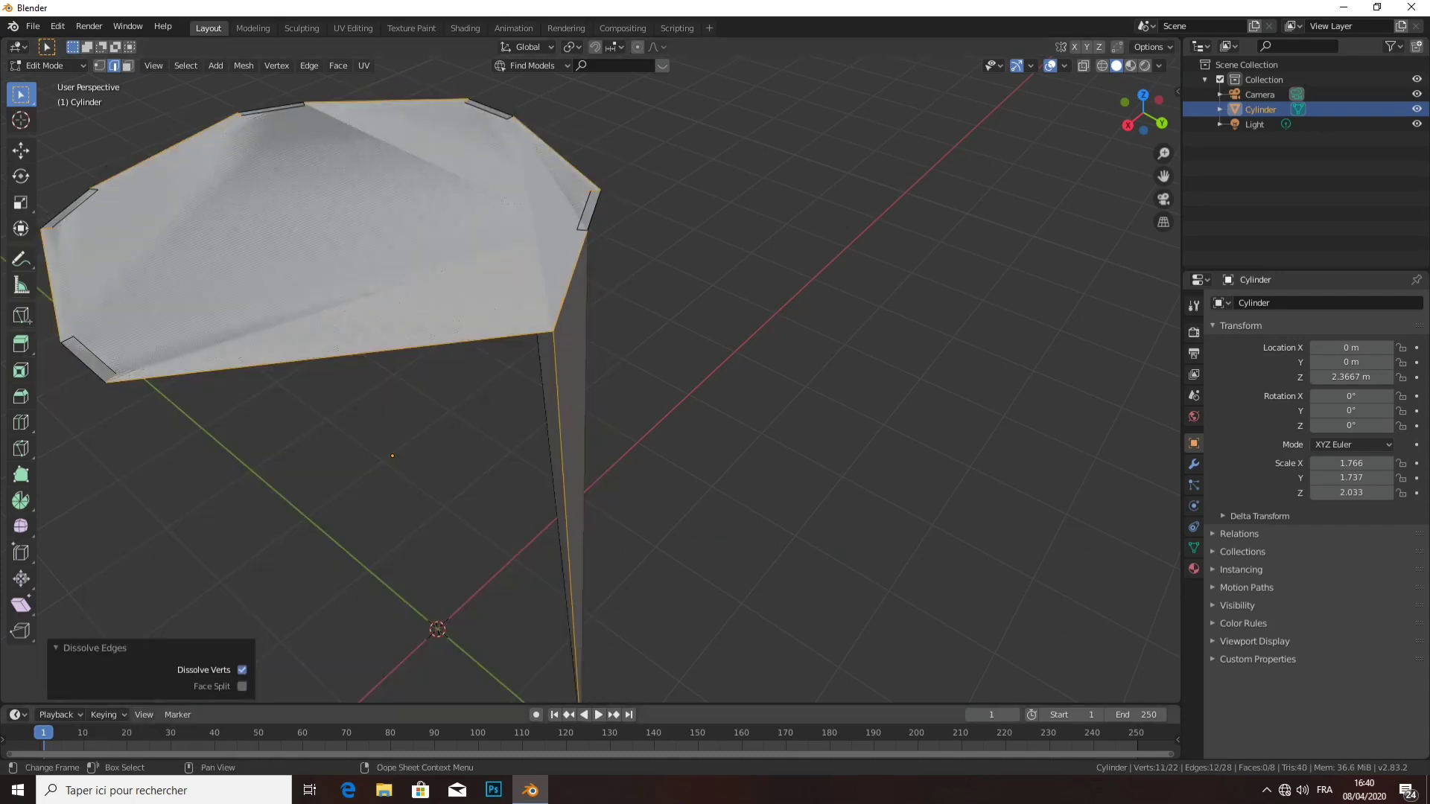
key("ctrl+z")
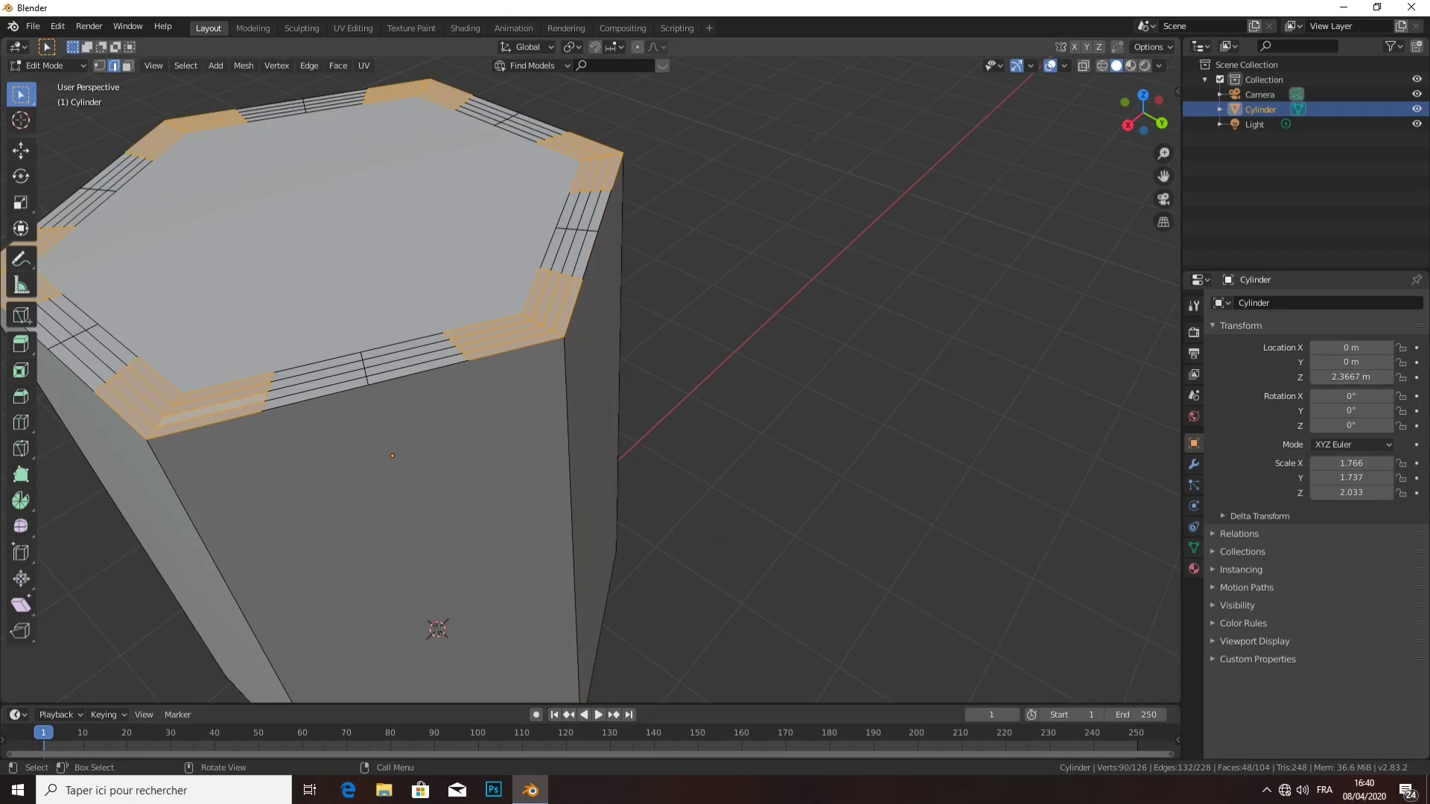
- Return to face select with the corner rim strips selected and zoom out
right_click(157, 408)
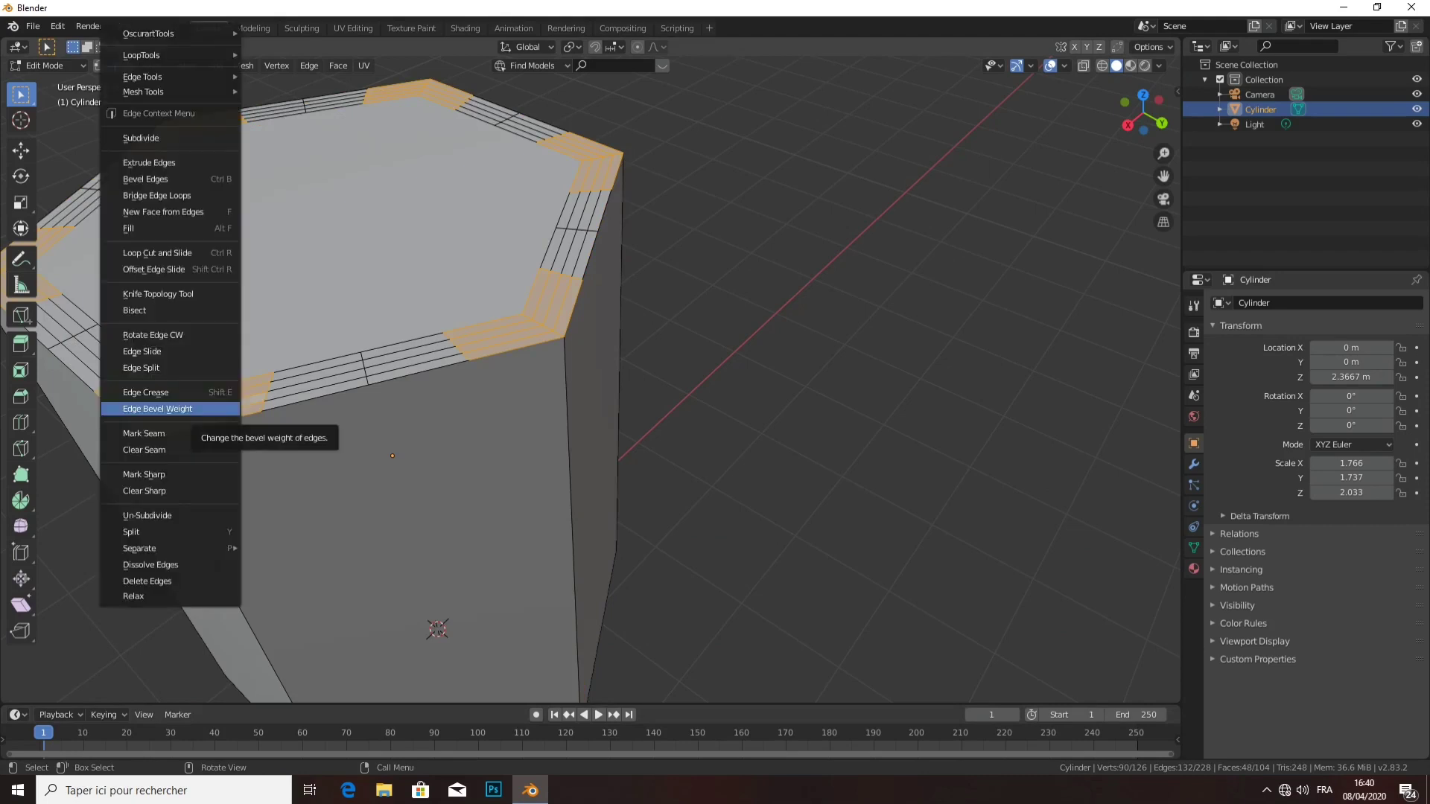
key("Escape")
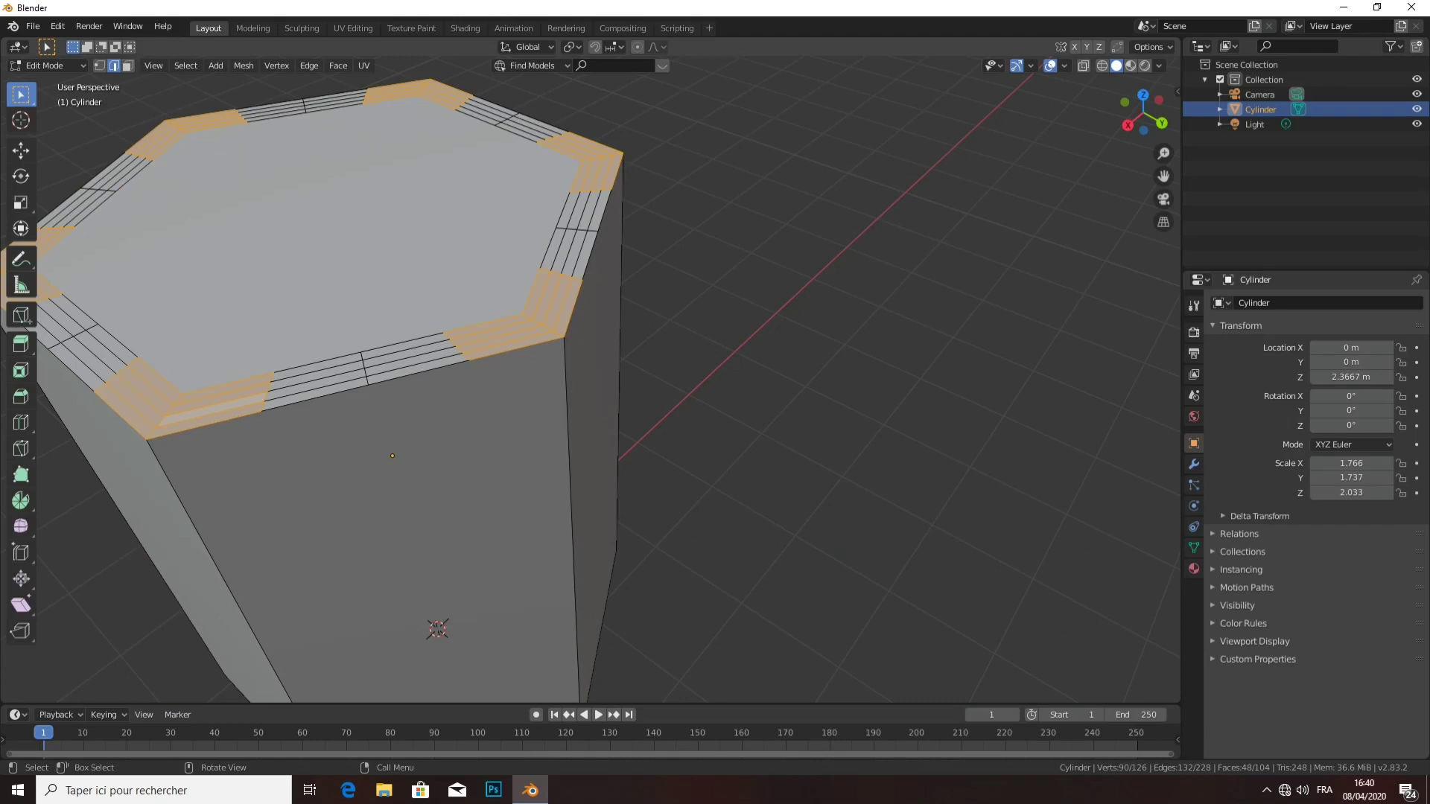
key("3")
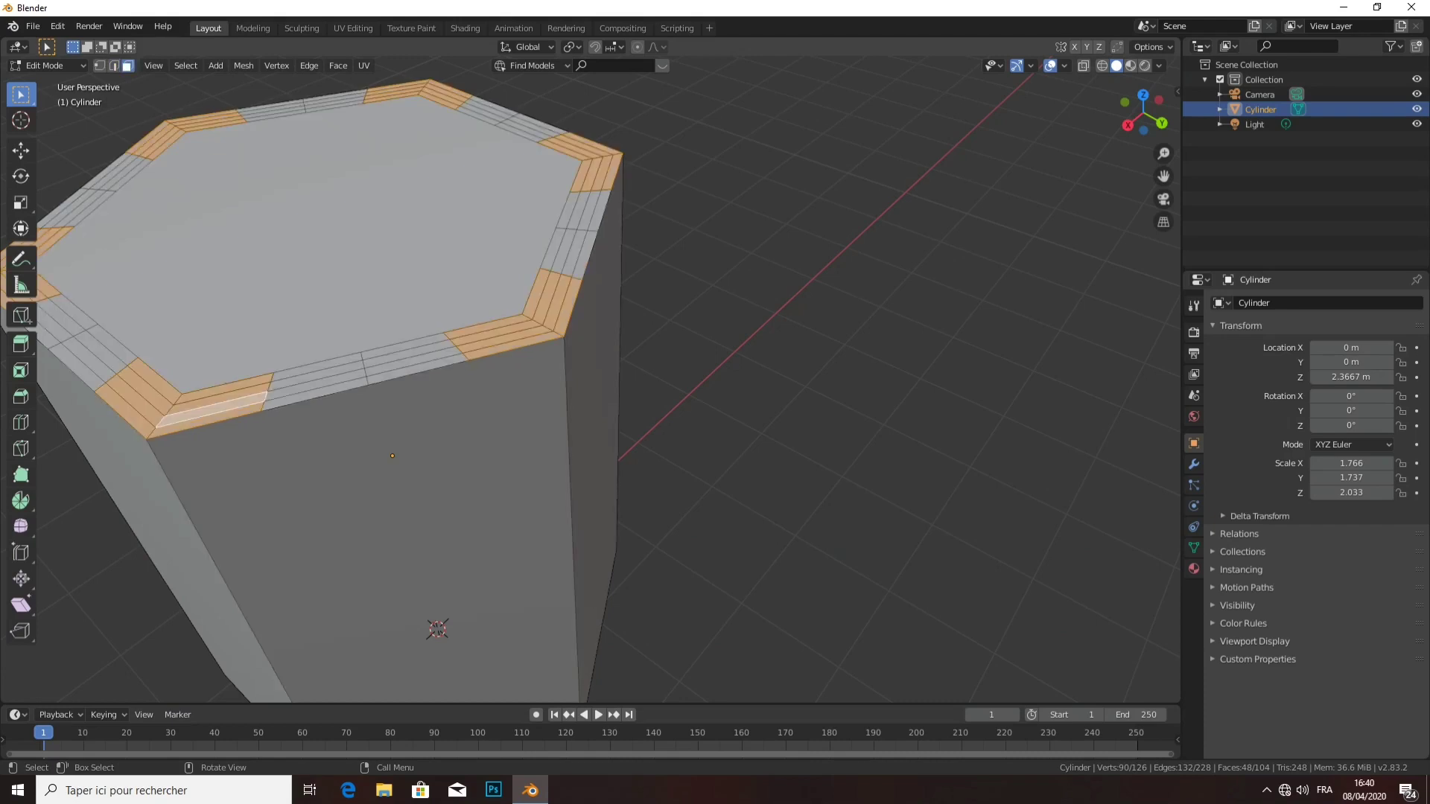
scroll(588, 388, "down", 5)
middle_click_drag(588, 387, 588, 402)
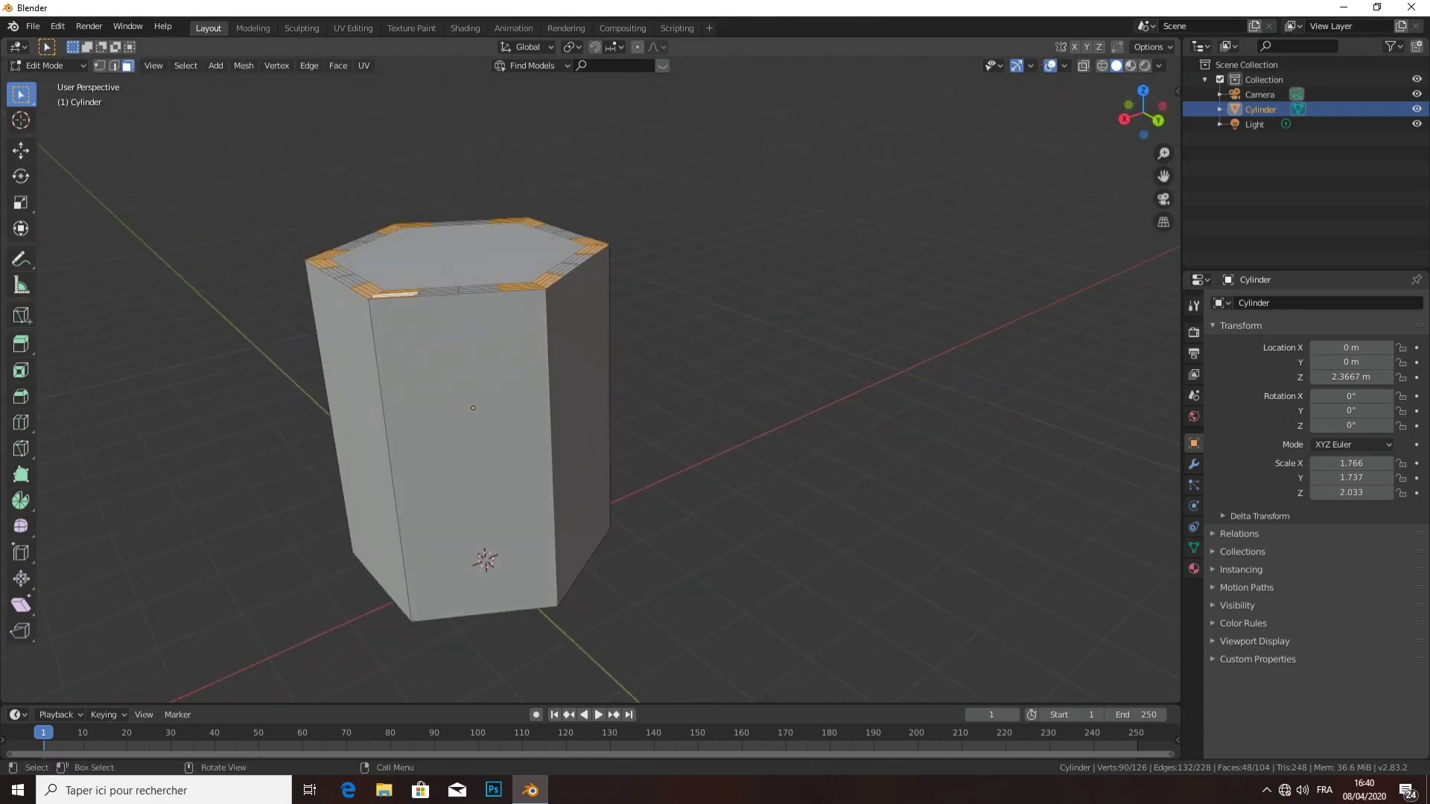
- Extrude the selected rim strips up about 0.43 m into battlements, then deselect
key("e")
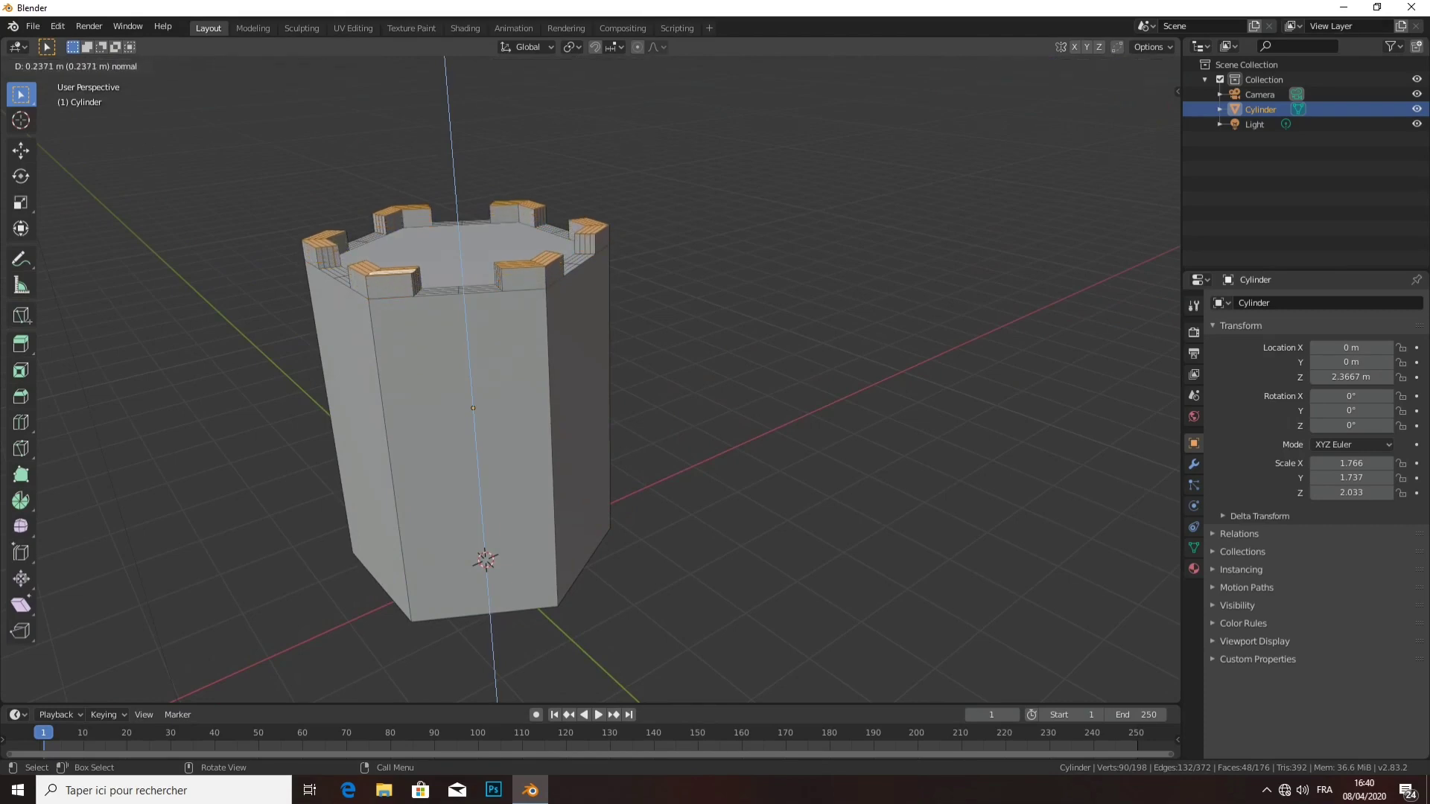
key("Return")
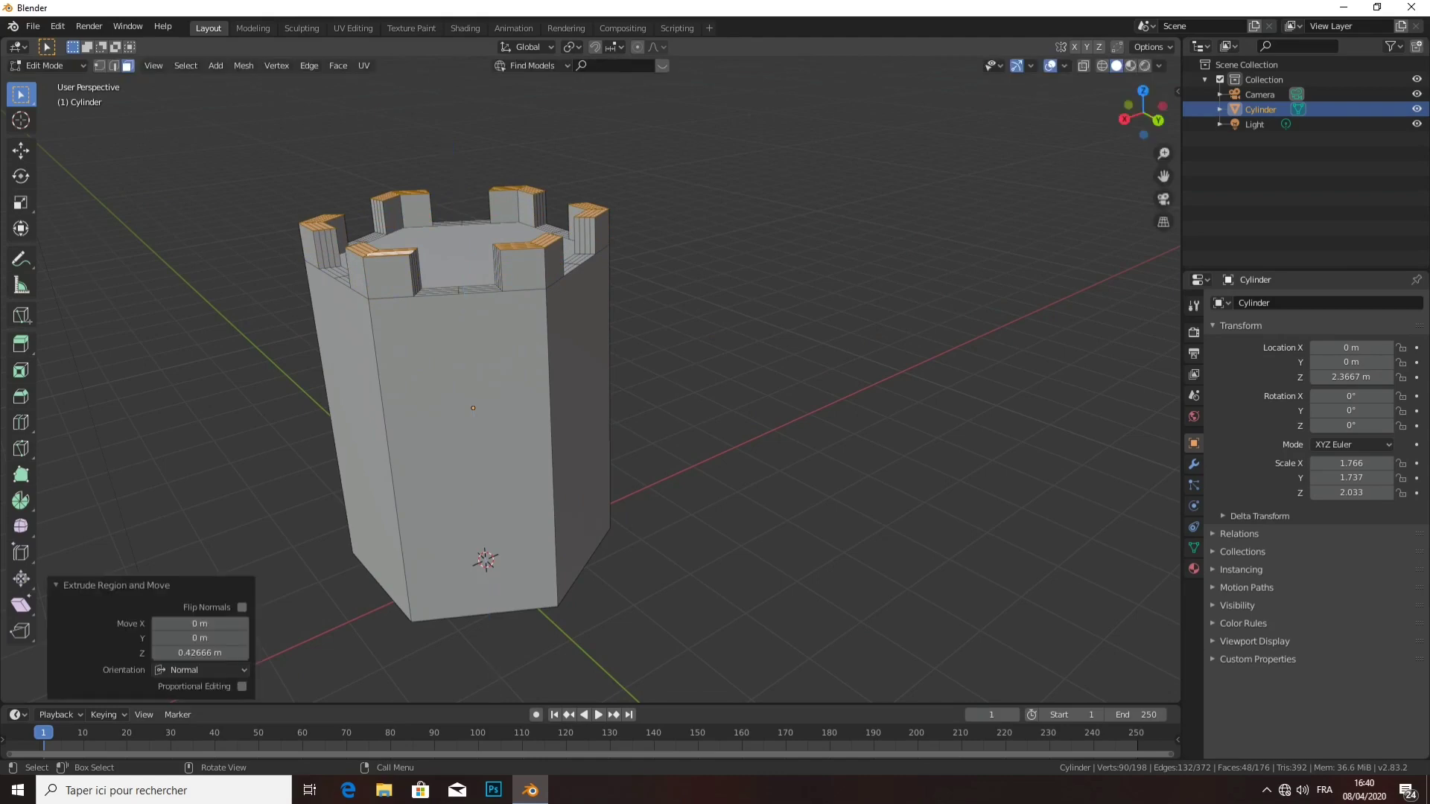
key("alt+a")
mouse_move(417, 521)
middle_mouse_down()
mouse_move(355, 352)
mouse_move(958, 235)
middle_mouse_up()
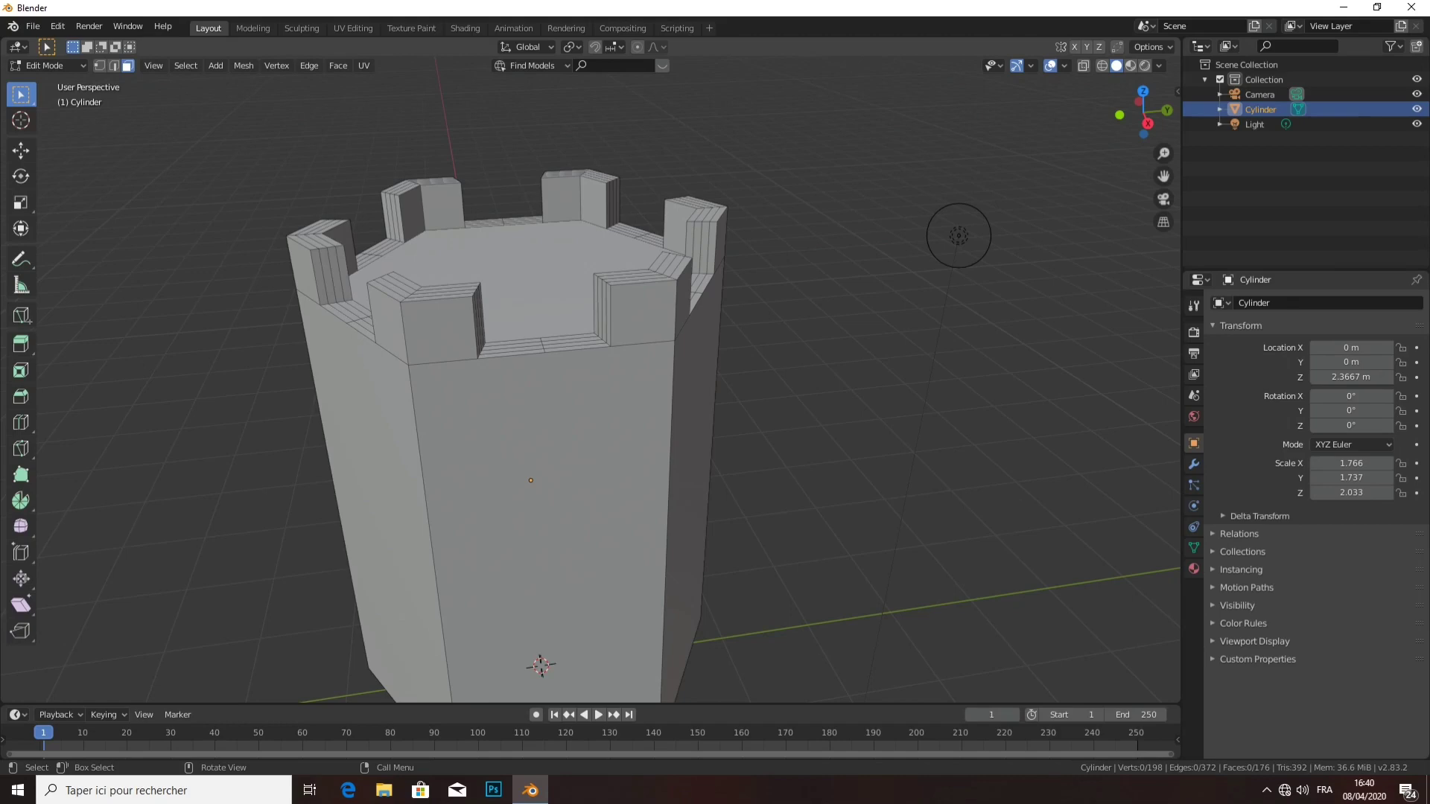
middle_click_drag(958, 235, 284, 638)
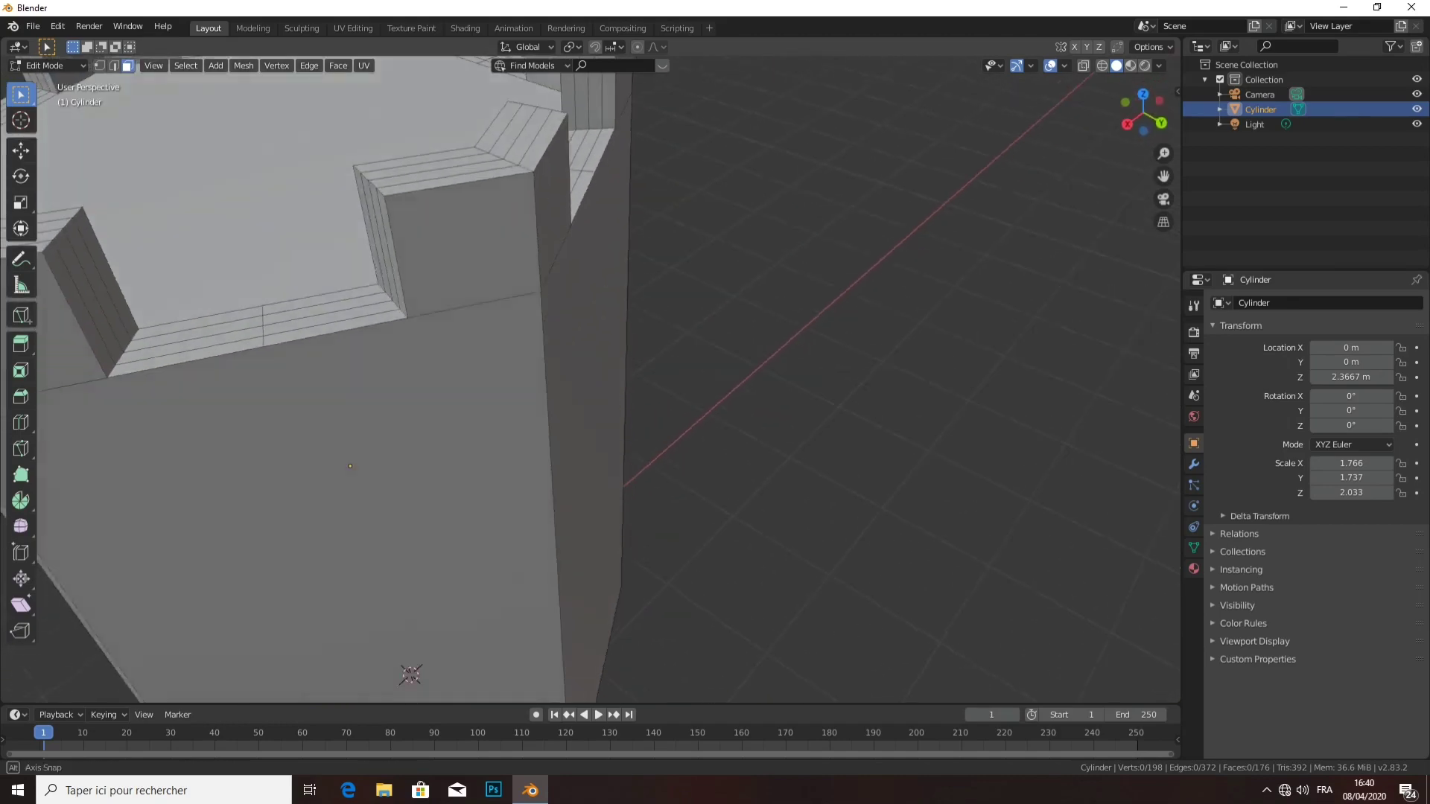
- Zoom and tilt the view to inspect the battlemented tower top
mouse_move(476, 409)
middle_mouse_down()
mouse_move(446, 417)
mouse_move(462, 406)
middle_mouse_up()
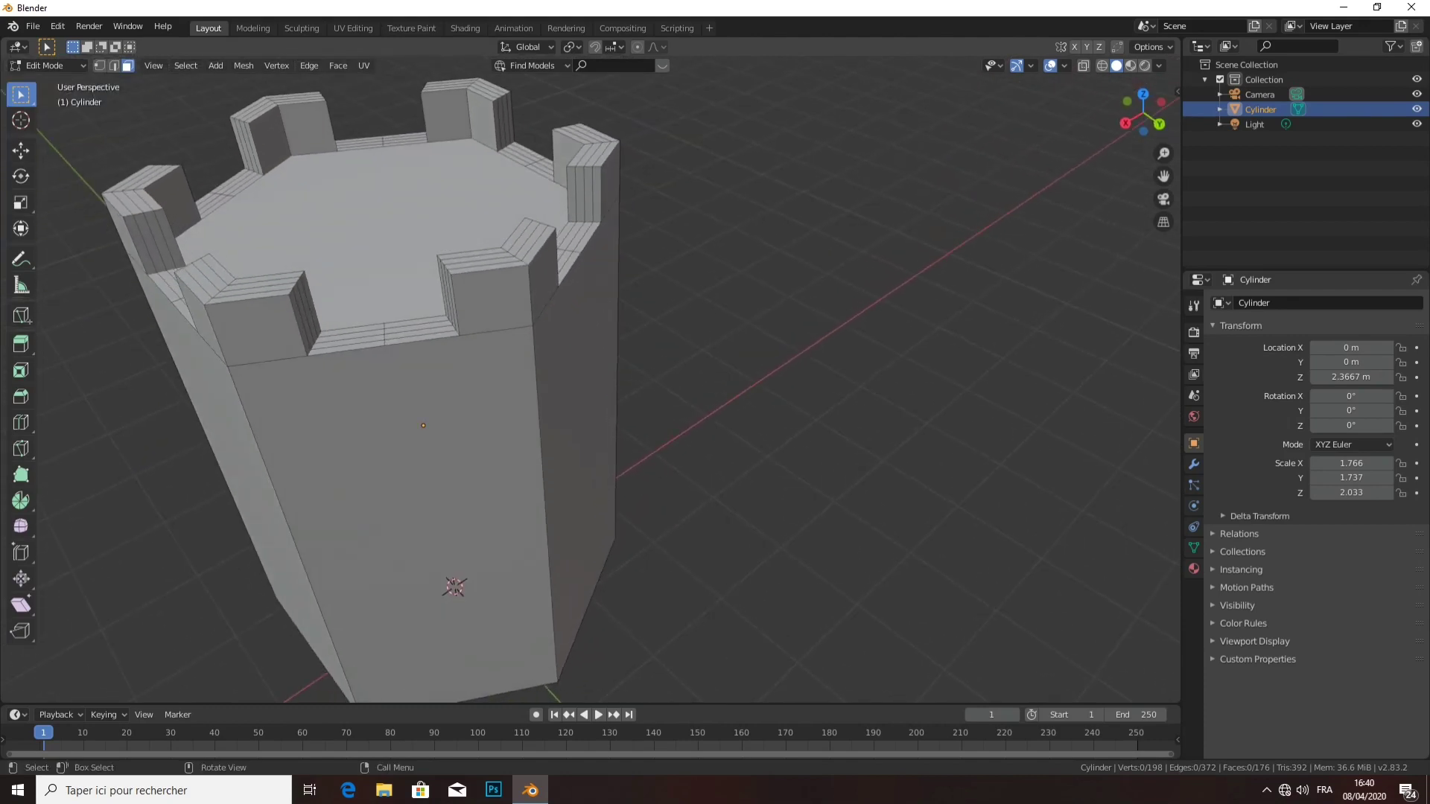
middle_click_drag(462, 417, 480, 391)
scroll(476, 395, "up", 3)
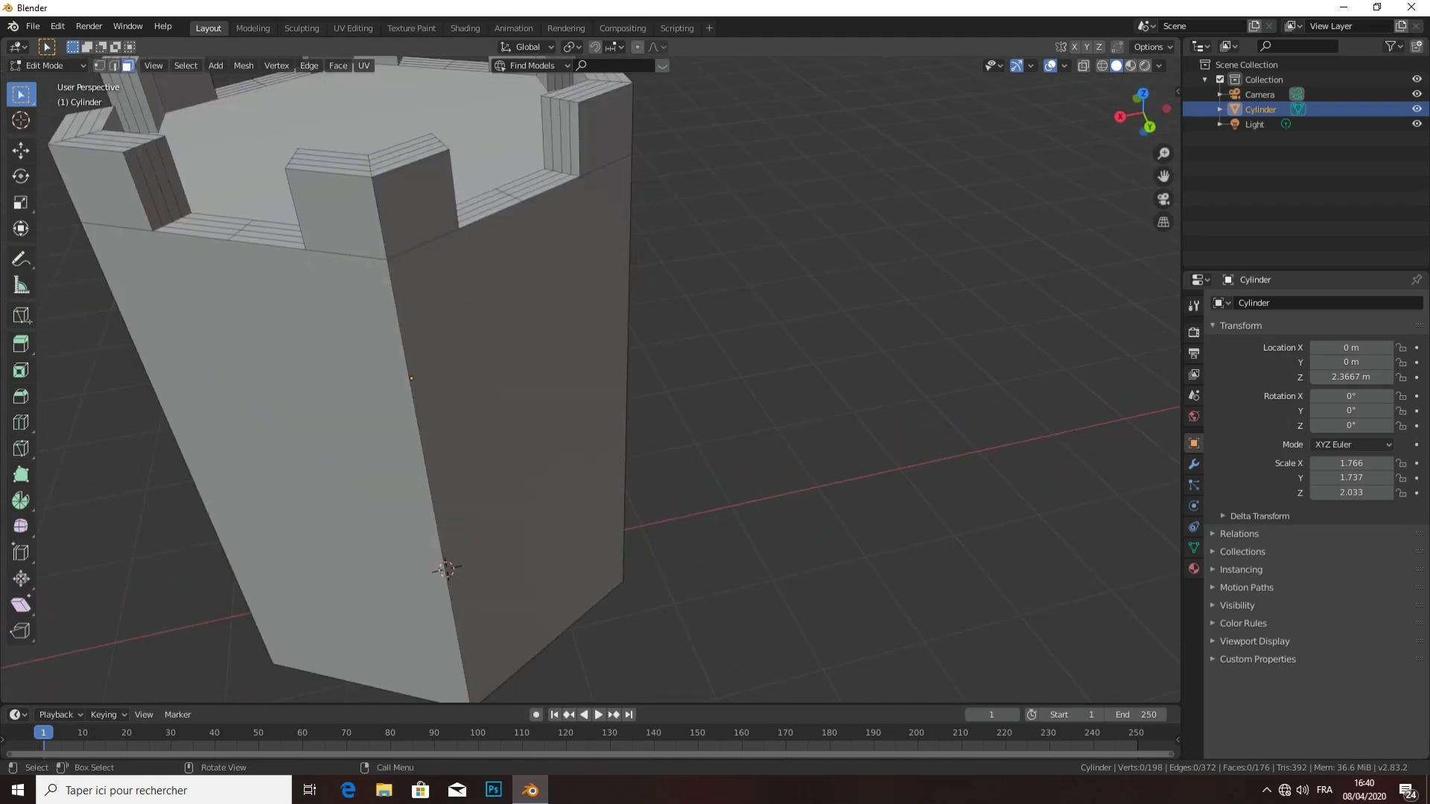
scroll(477, 394, "up", 3)
scroll(607, 379, "down", 4)
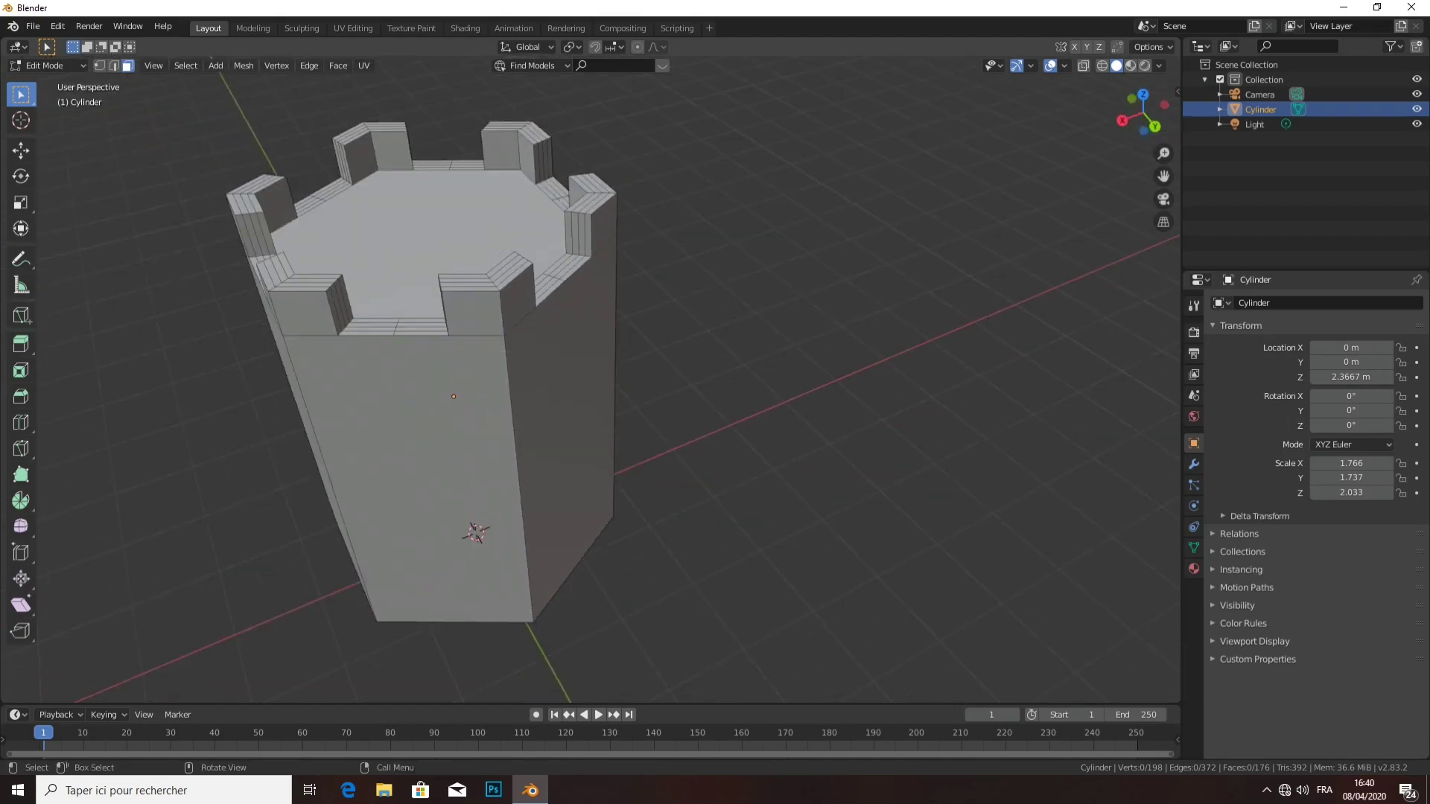
scroll(439, 335, "up", 2)
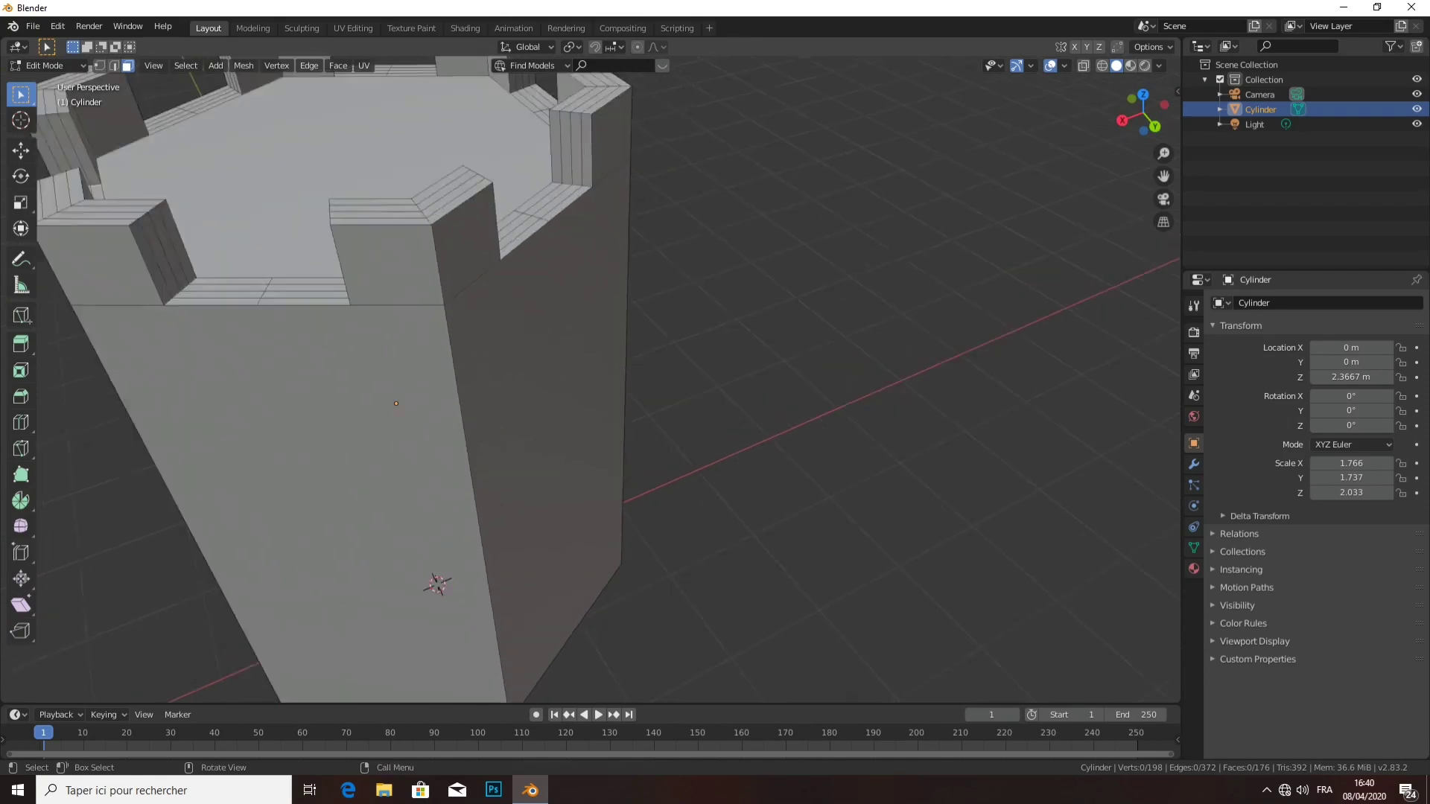
scroll(440, 335, "up", 2)
scroll(440, 335, "up", 2)
middle_click_drag(484, 447, 484, 476)
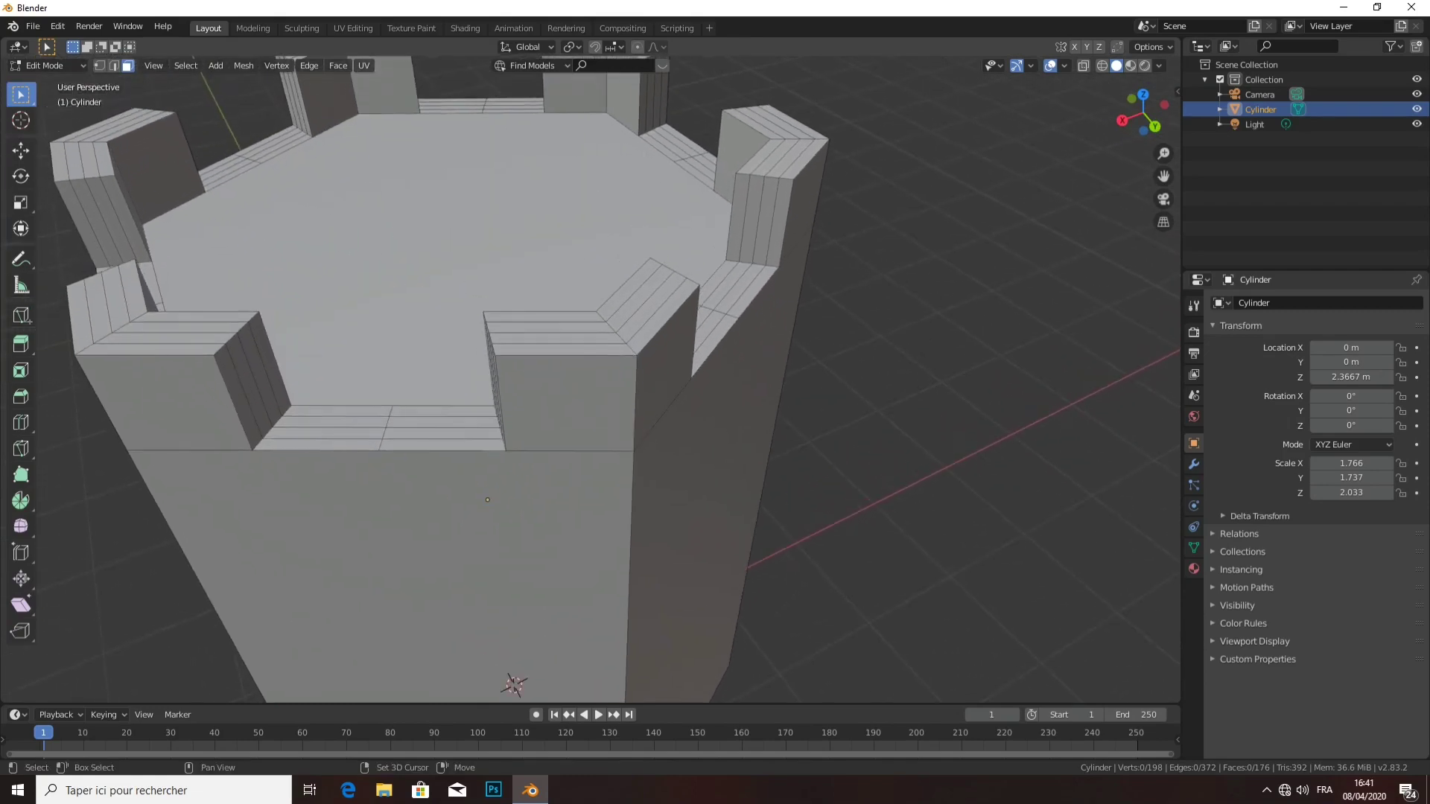
- Clear the stray merlon face selection, switch to Edge mode and pick the first three ridge edges
left_click(661, 317)
key("alt+a")
key("2")
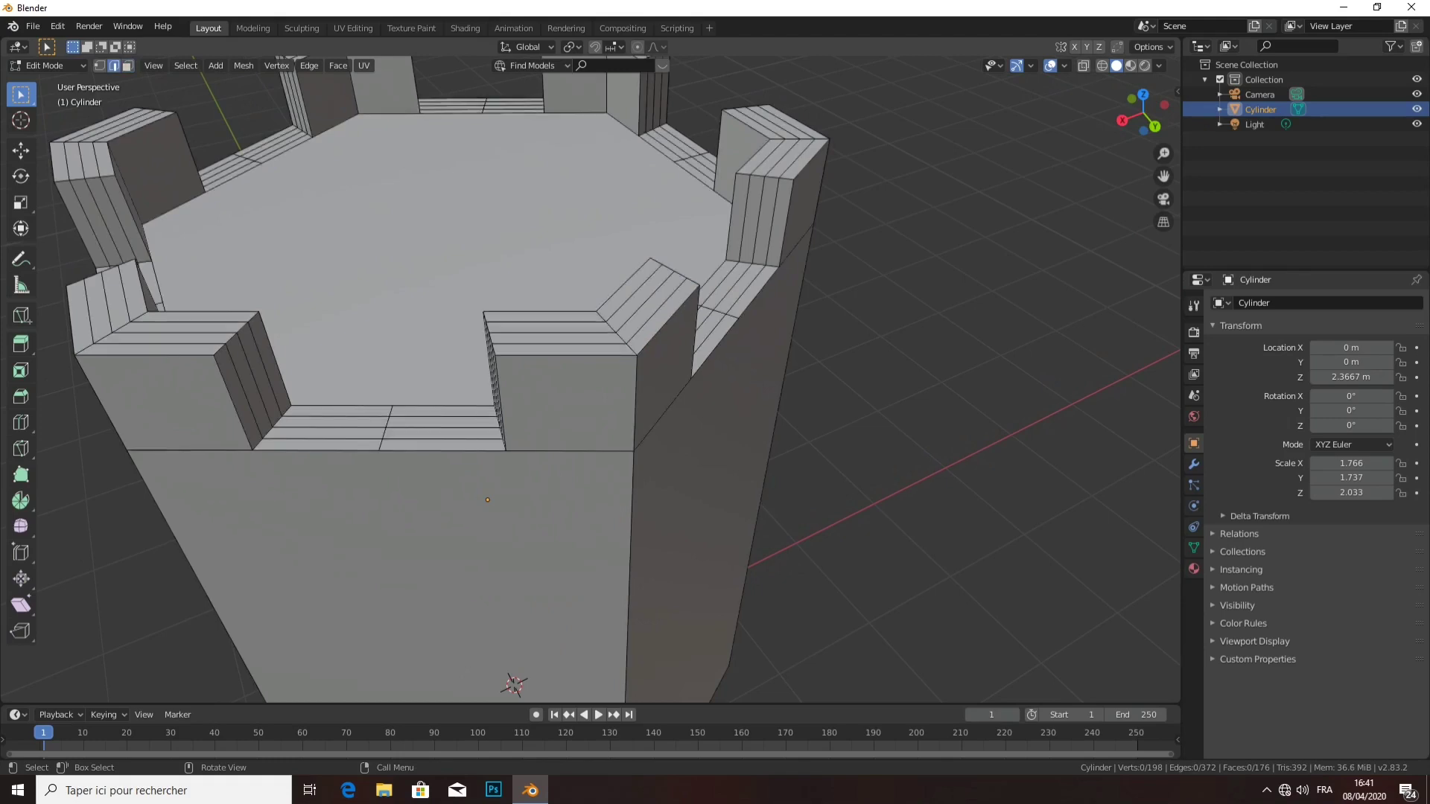
left_click(629, 347, "shift")
left_click(83, 348, "shift")
left_click(128, 323, "shift")
- Orbit around the tower, adding the remaining merlon-top ridge and corner edges to the selection
middle_click_drag(128, 323, 313, 328)
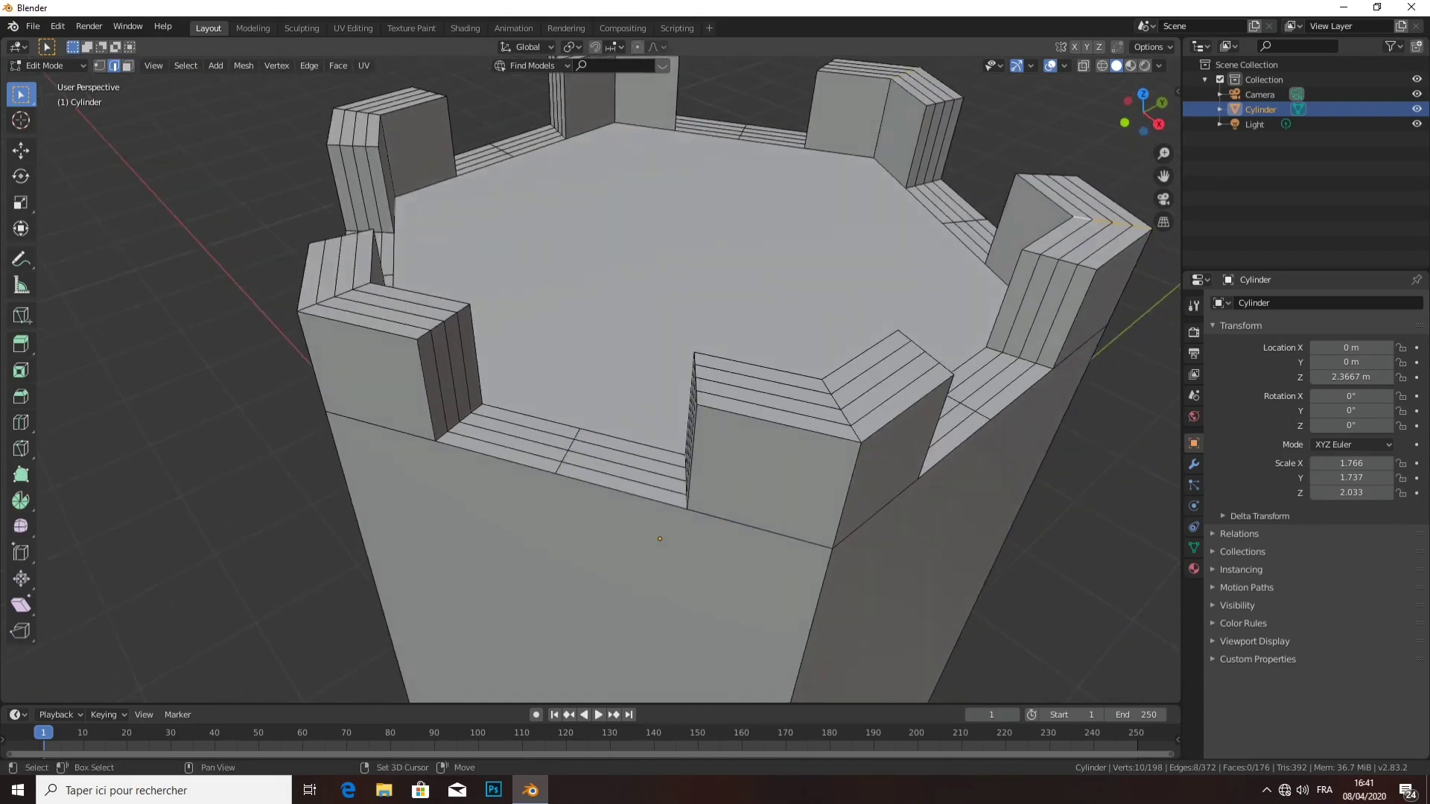
left_click(848, 421, "shift")
left_click(826, 389, "shift")
left_click(326, 299, "shift")
left_click(341, 293, "shift")
middle_click_drag(655, 521, 641, 417)
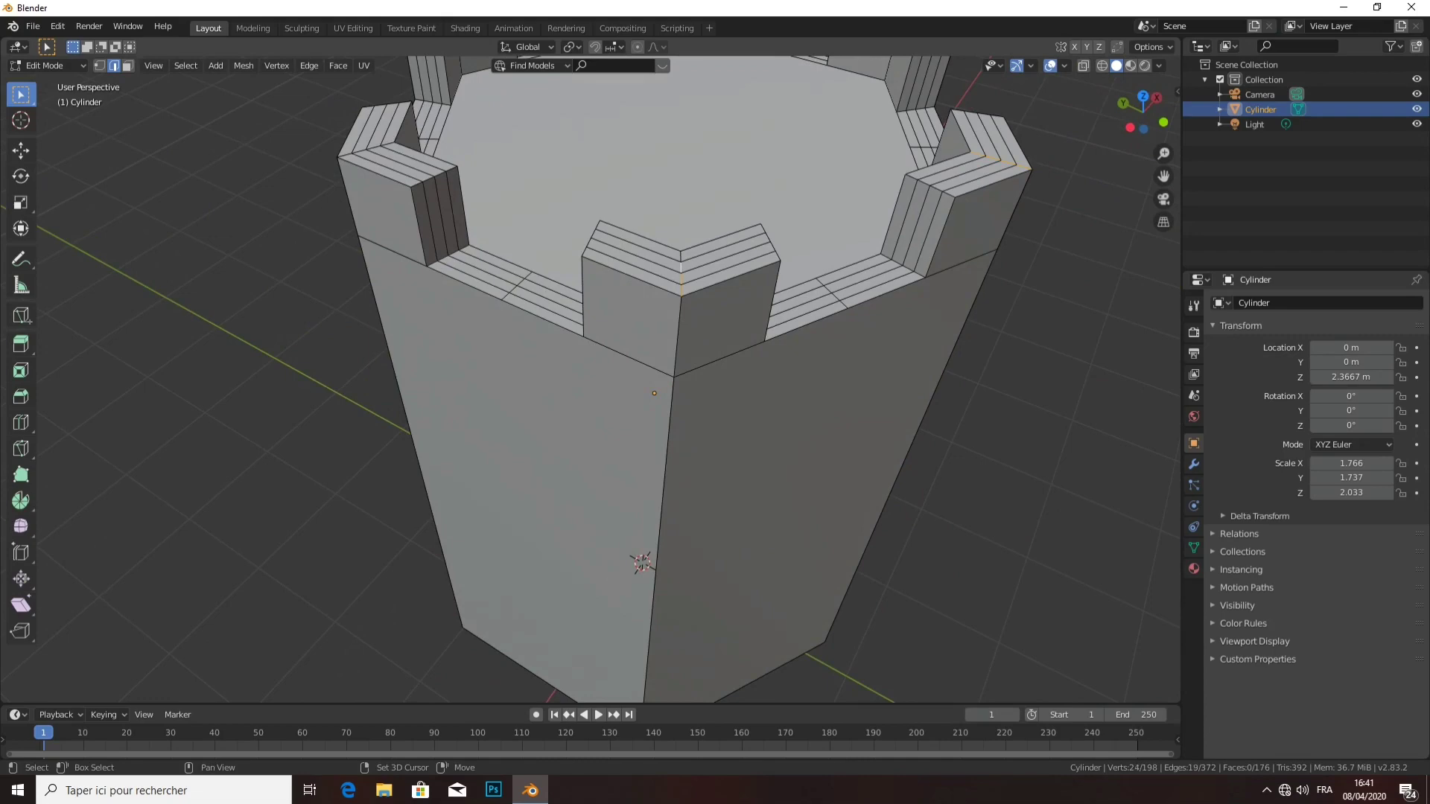
left_click(654, 392, "shift")
middle_click_drag(654, 392, 521, 395)
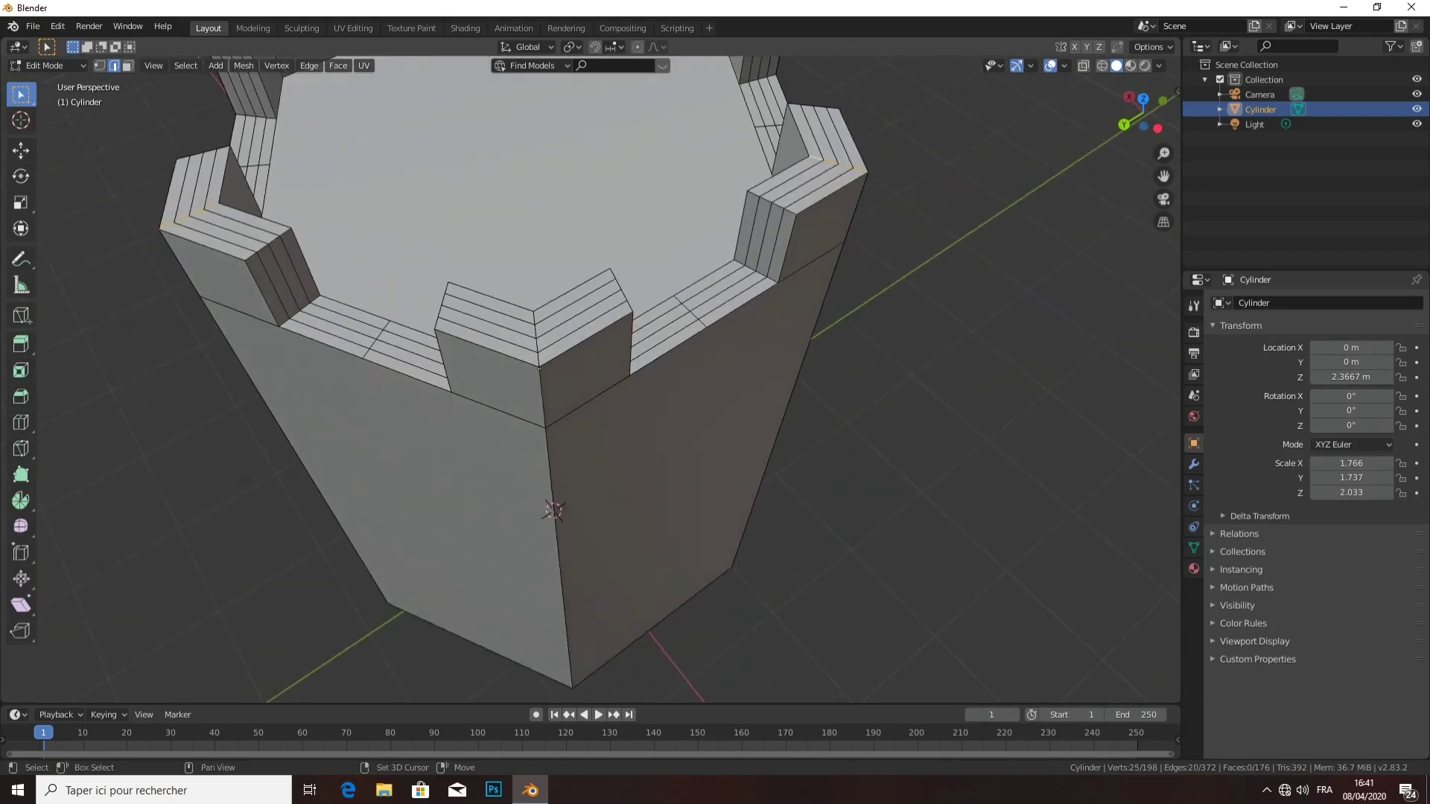
left_click(537, 349, "shift")
scroll(588, 372, "down", 4)
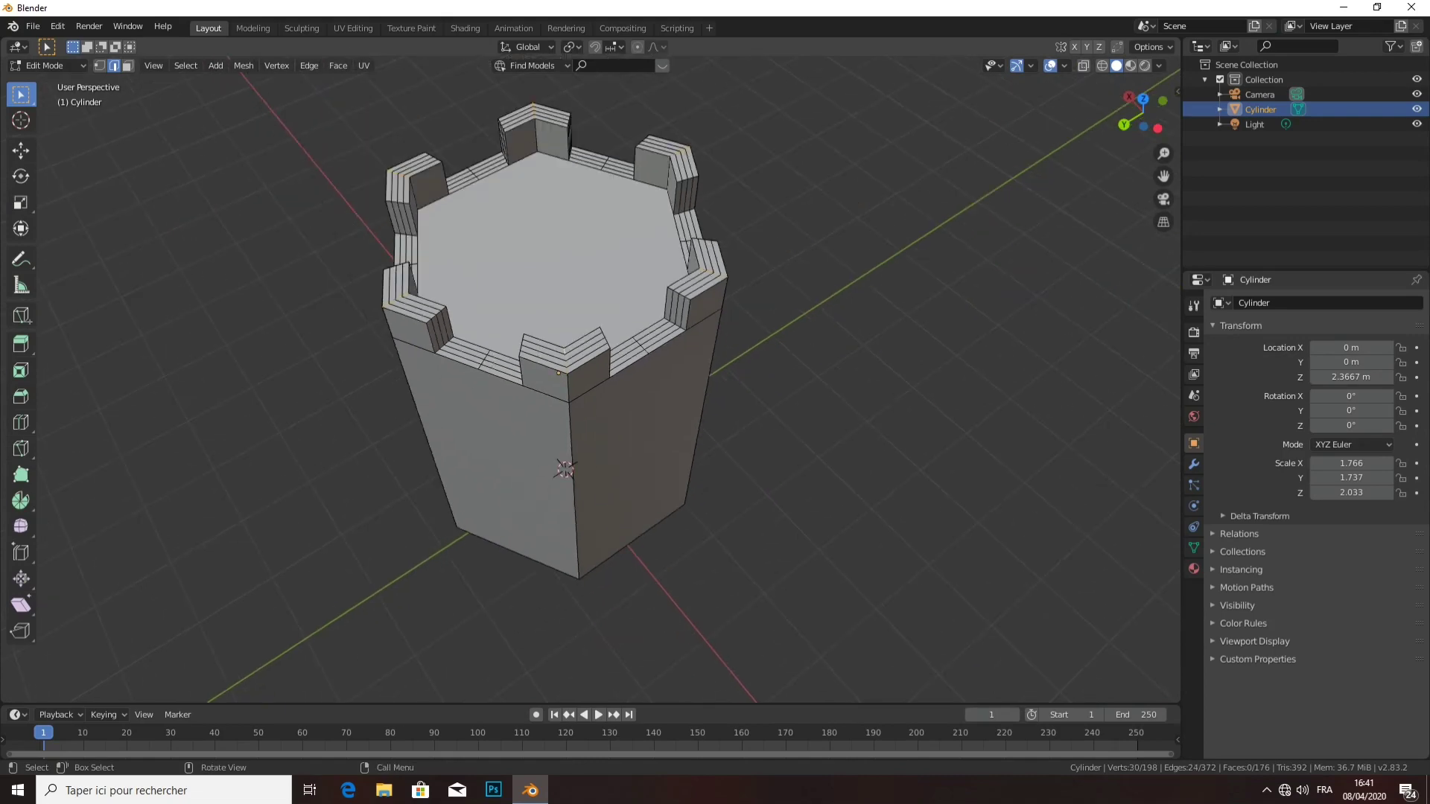
middle_click_drag(588, 373, 566, 373)
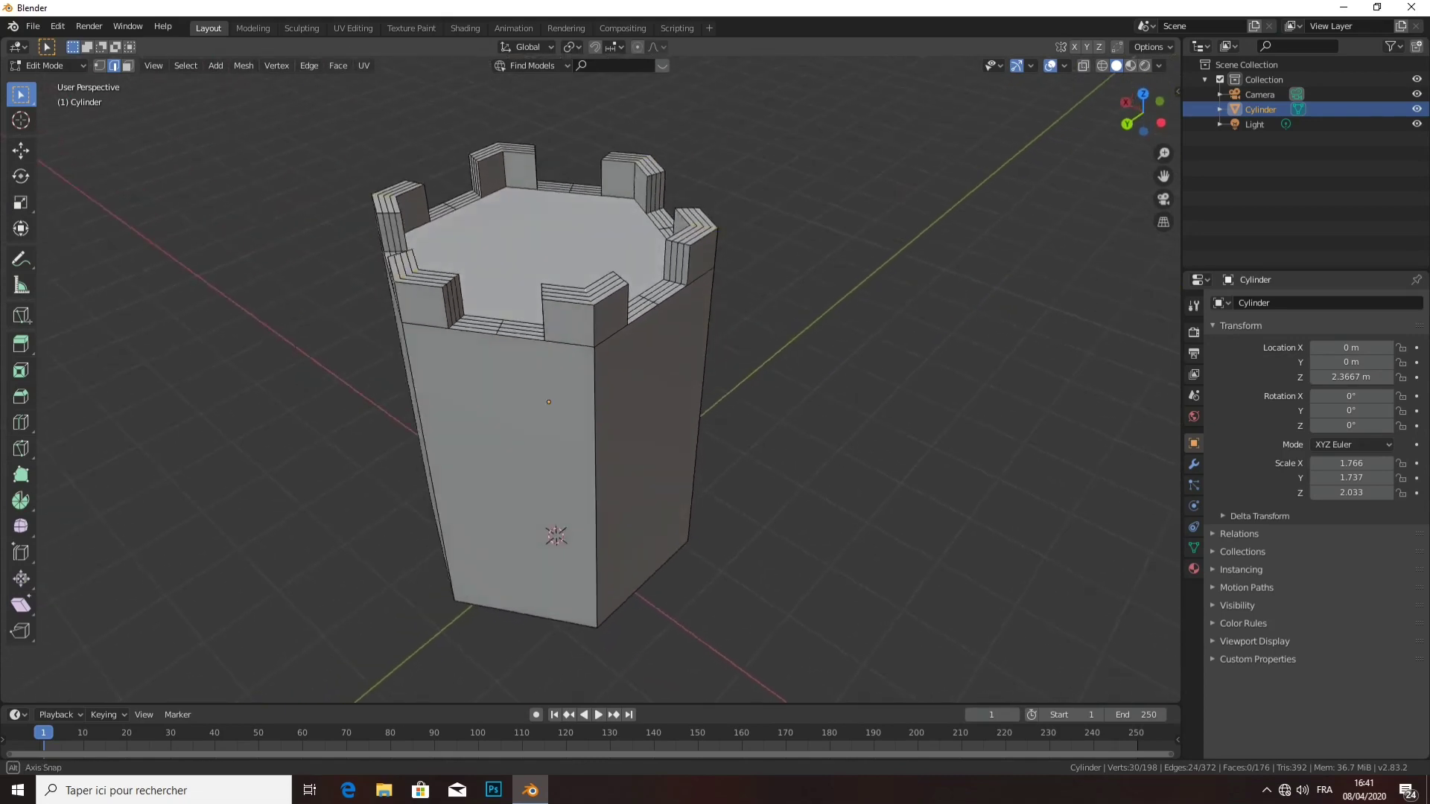
- Raise the selected merlon ridge edges 0.19587 m along Z, then deselect everything
key("shift+space")
key("g")
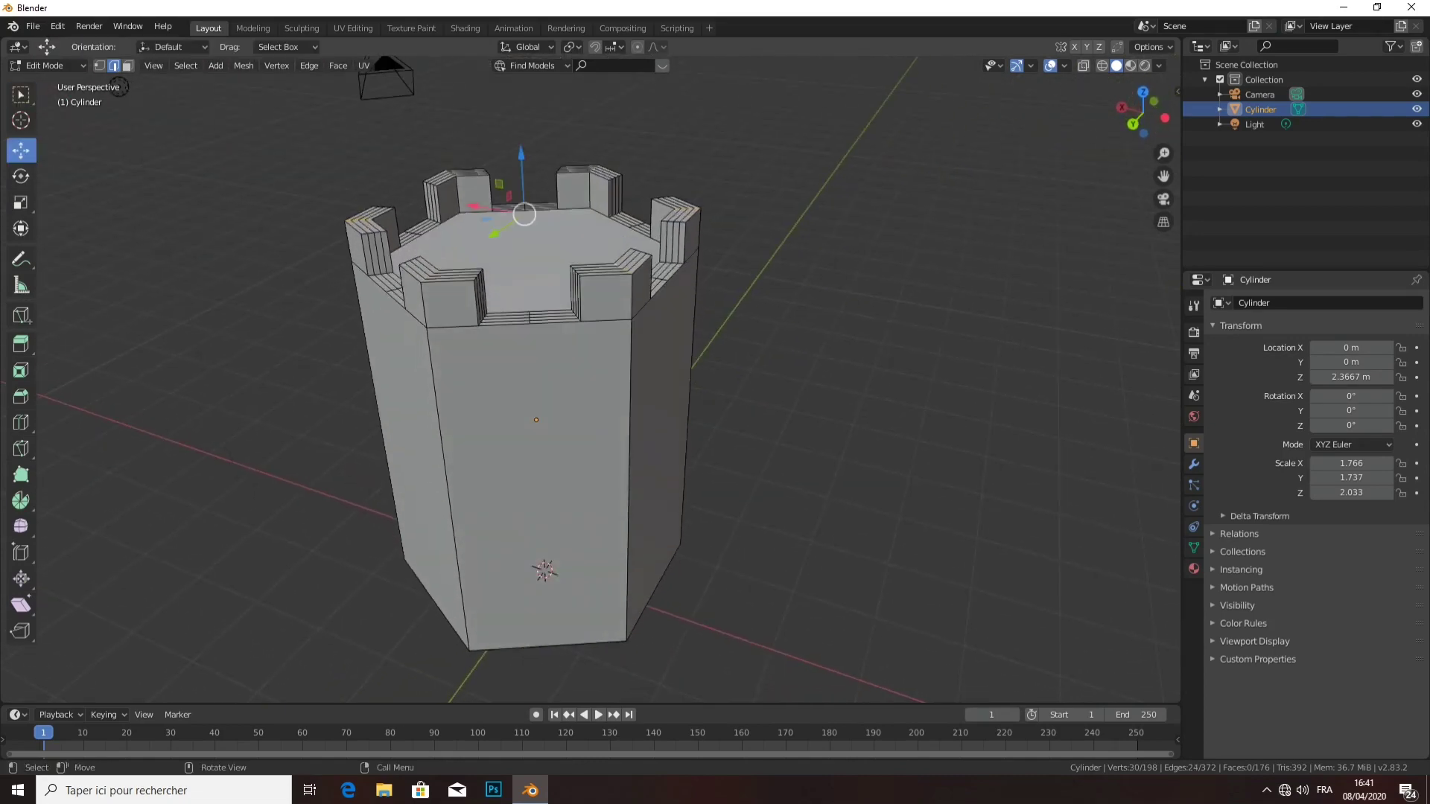
left_click_drag(522, 175, 522, 164)
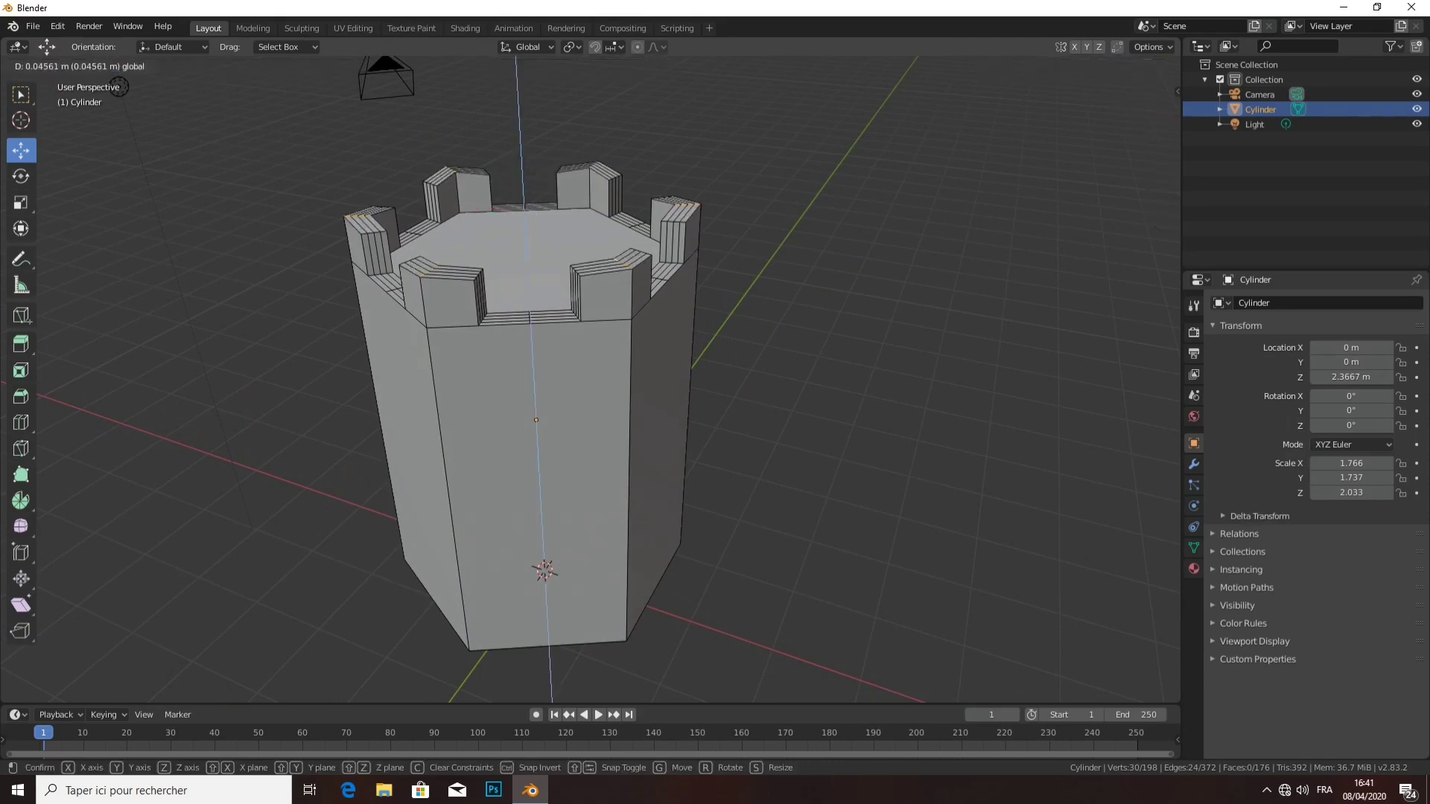
left_click_drag(119, 88, 119, 84)
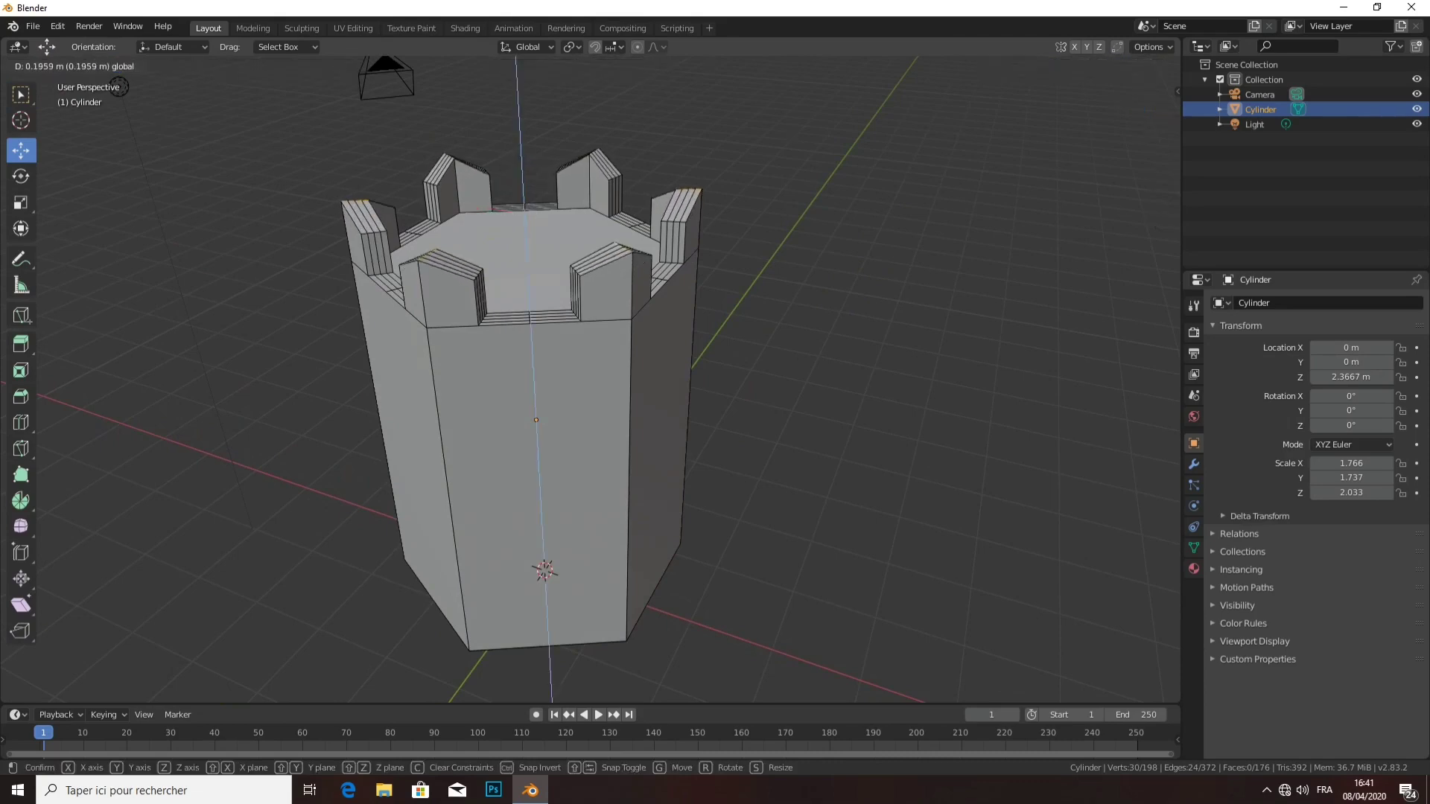
mouse_move(119, 84)
middle_mouse_down()
mouse_move(323, 176)
mouse_move(256, 197)
middle_mouse_up()
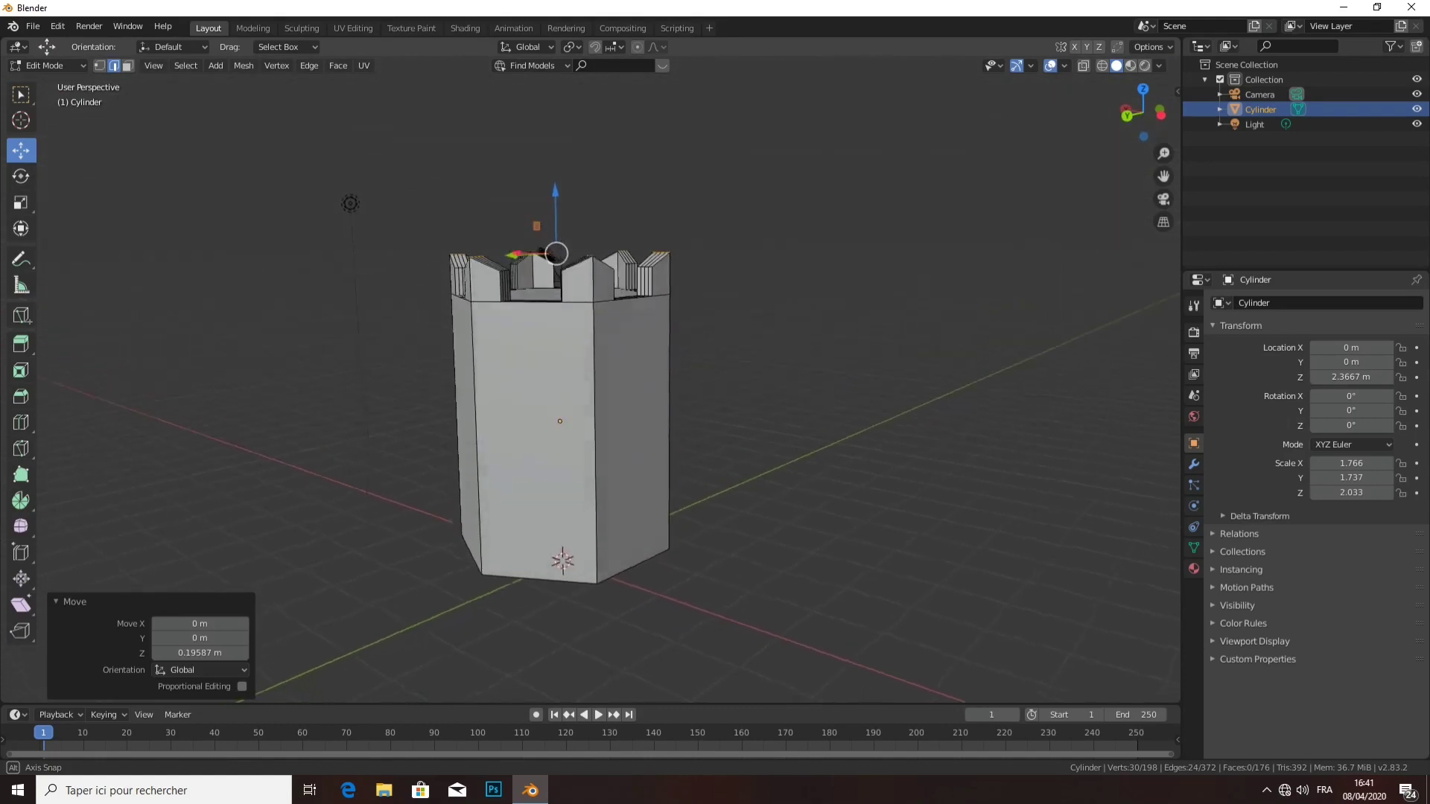
key("alt+a")
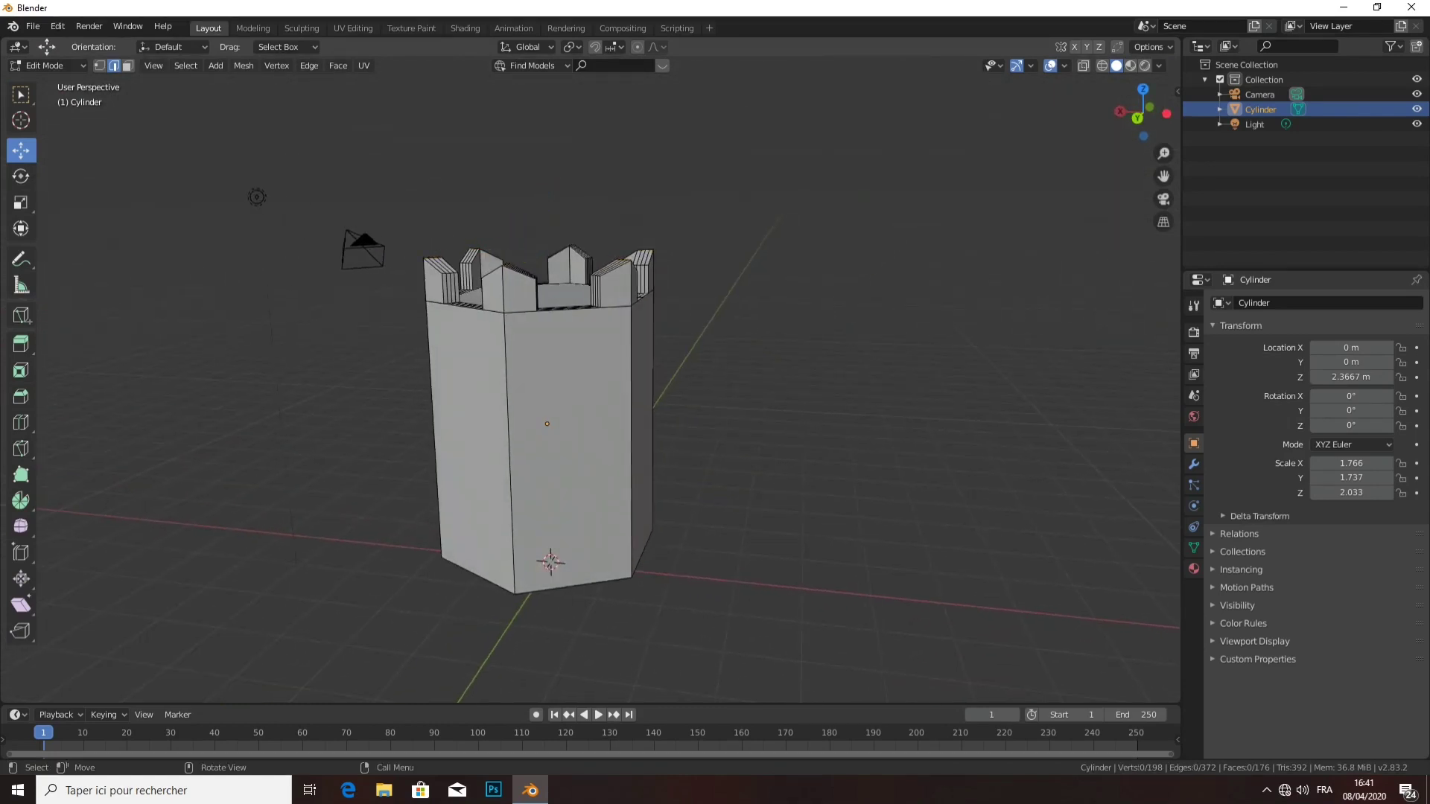
scroll(547, 425, "up", 3)
middle_click_drag(547, 424, 640, 417)
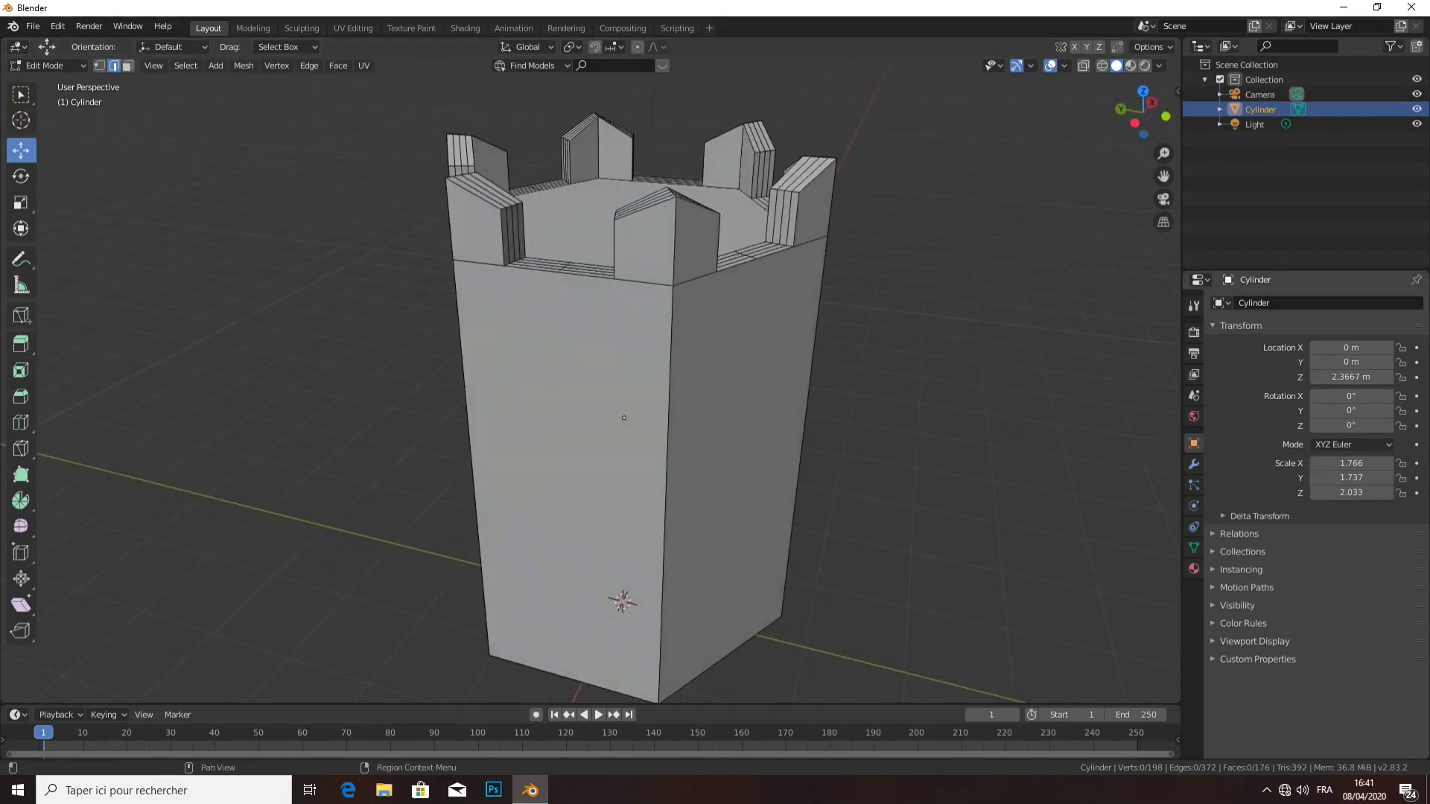
- Return to Object Mode and add a Bevel modifier to the tower
left_click(22, 65)
left_click(53, 83)
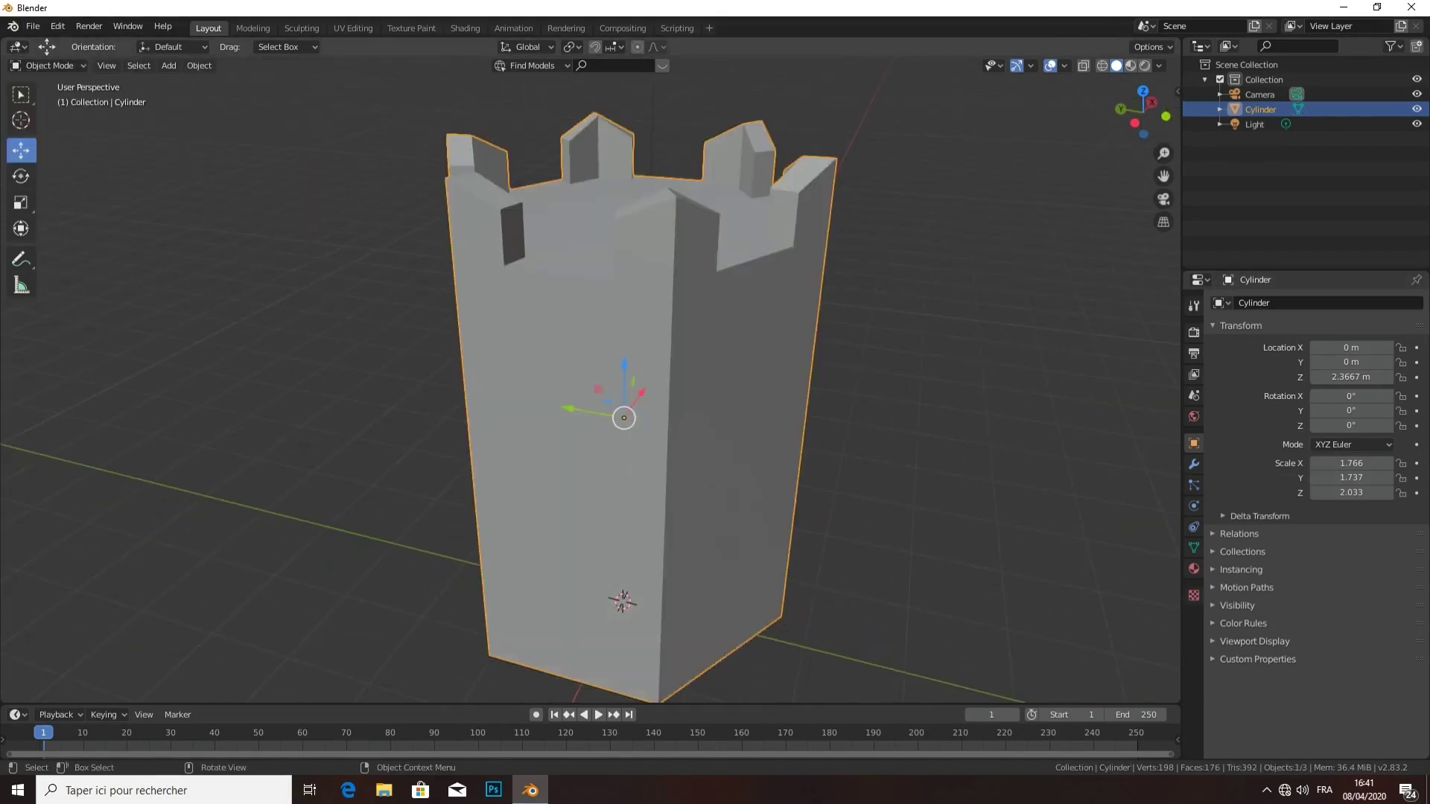
mouse_move(596, 373)
middle_mouse_down()
mouse_move(655, 380)
mouse_move(565, 373)
middle_mouse_up()
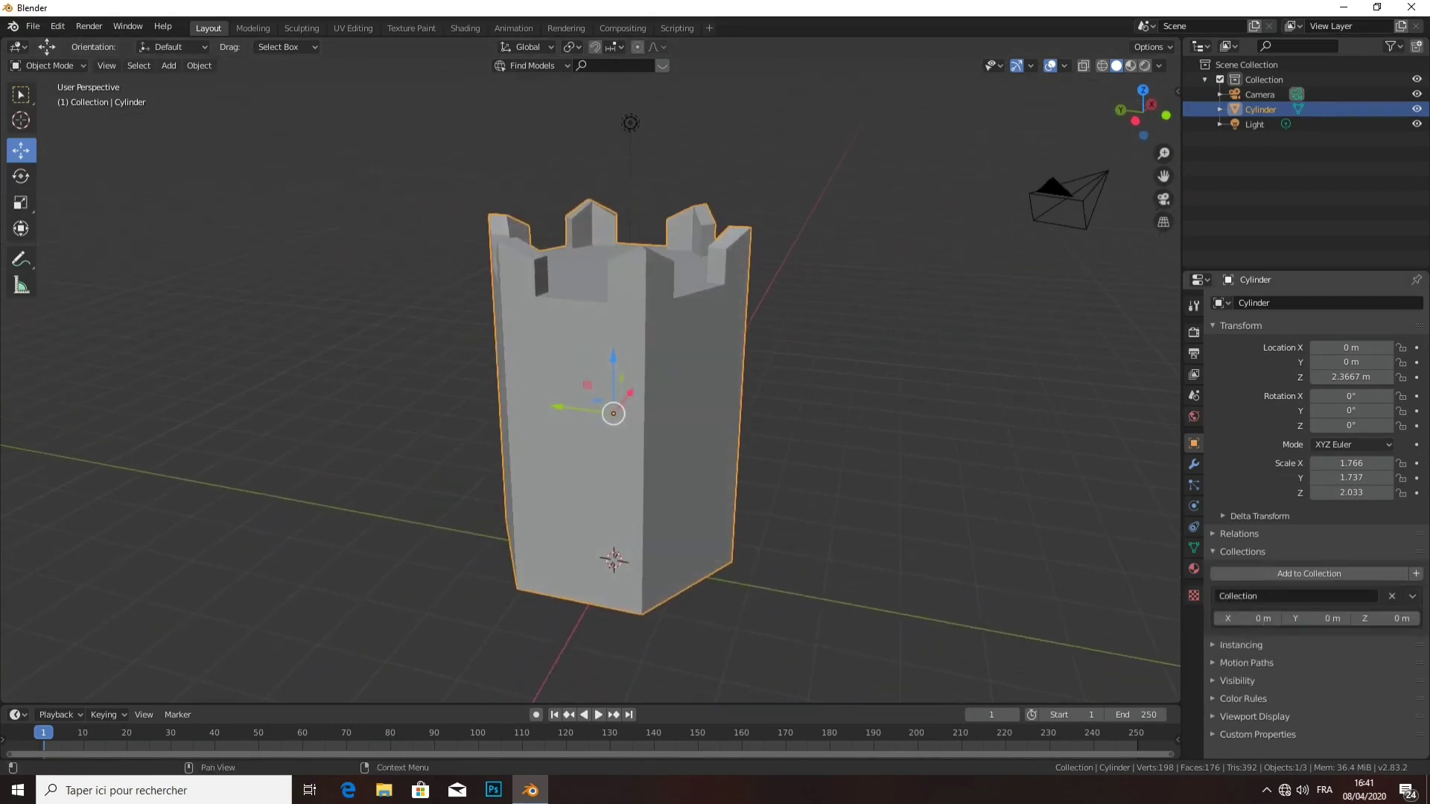
left_click(1193, 464)
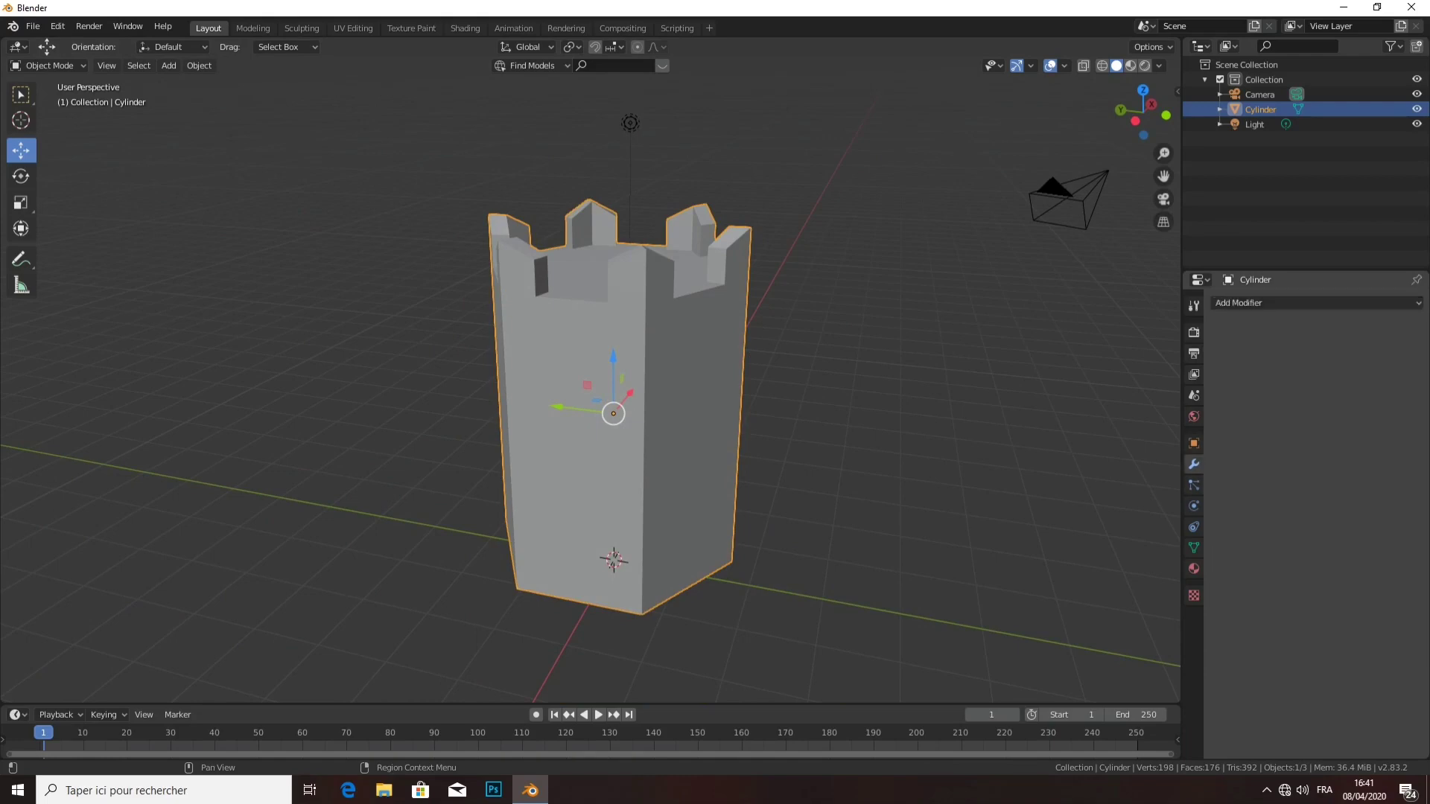
left_click(1240, 302)
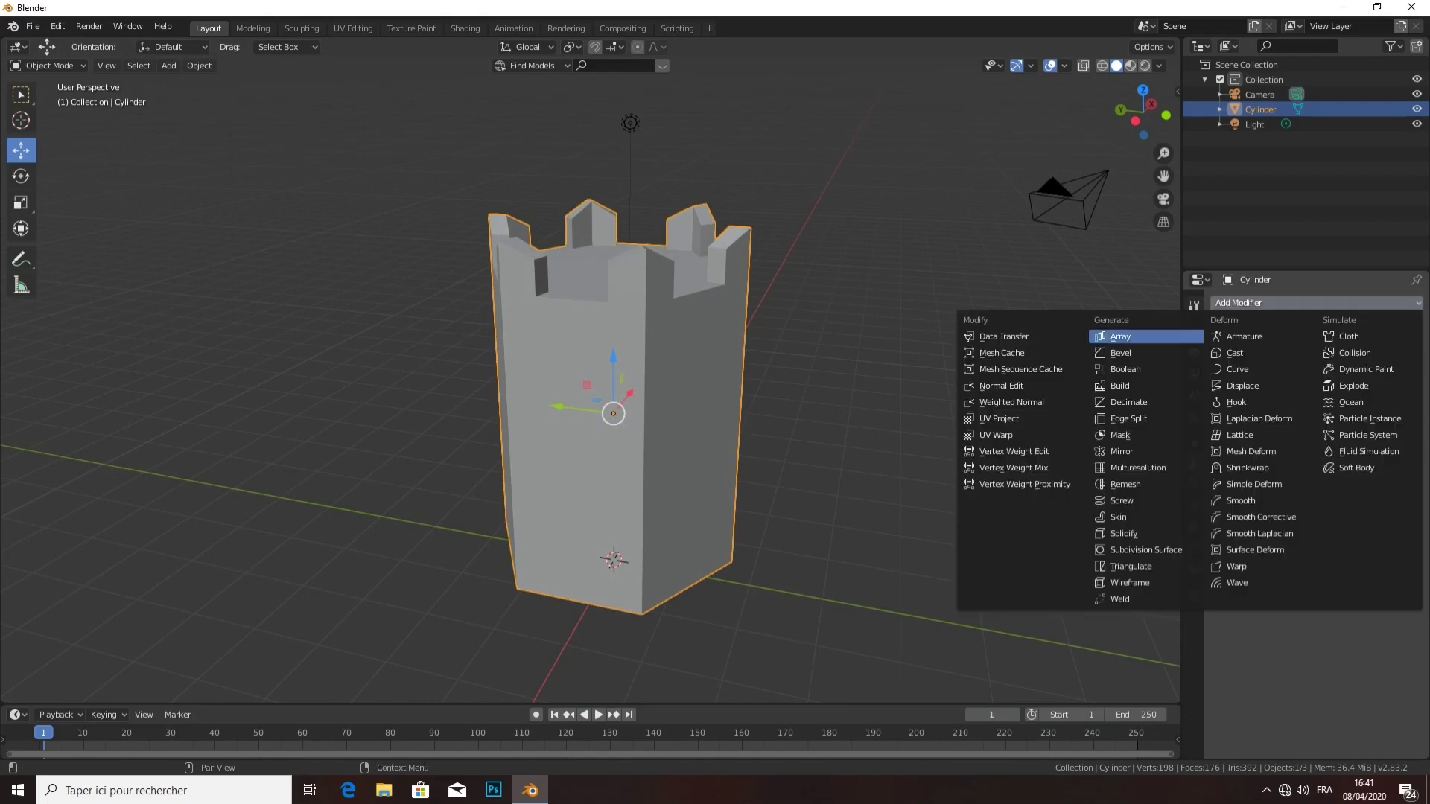
left_click(1121, 353)
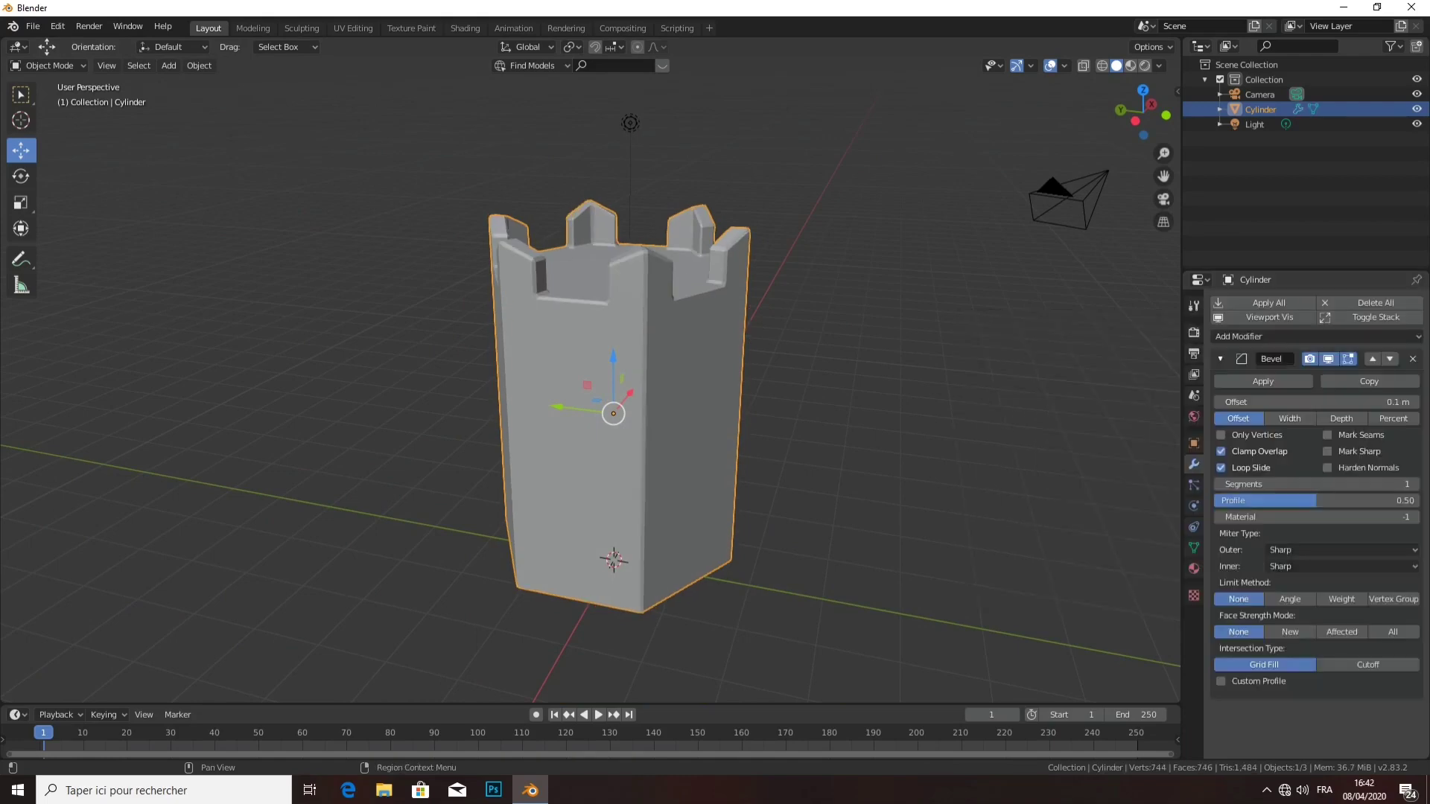
scroll(593, 385, "up", 3)
scroll(594, 385, "down", 3)
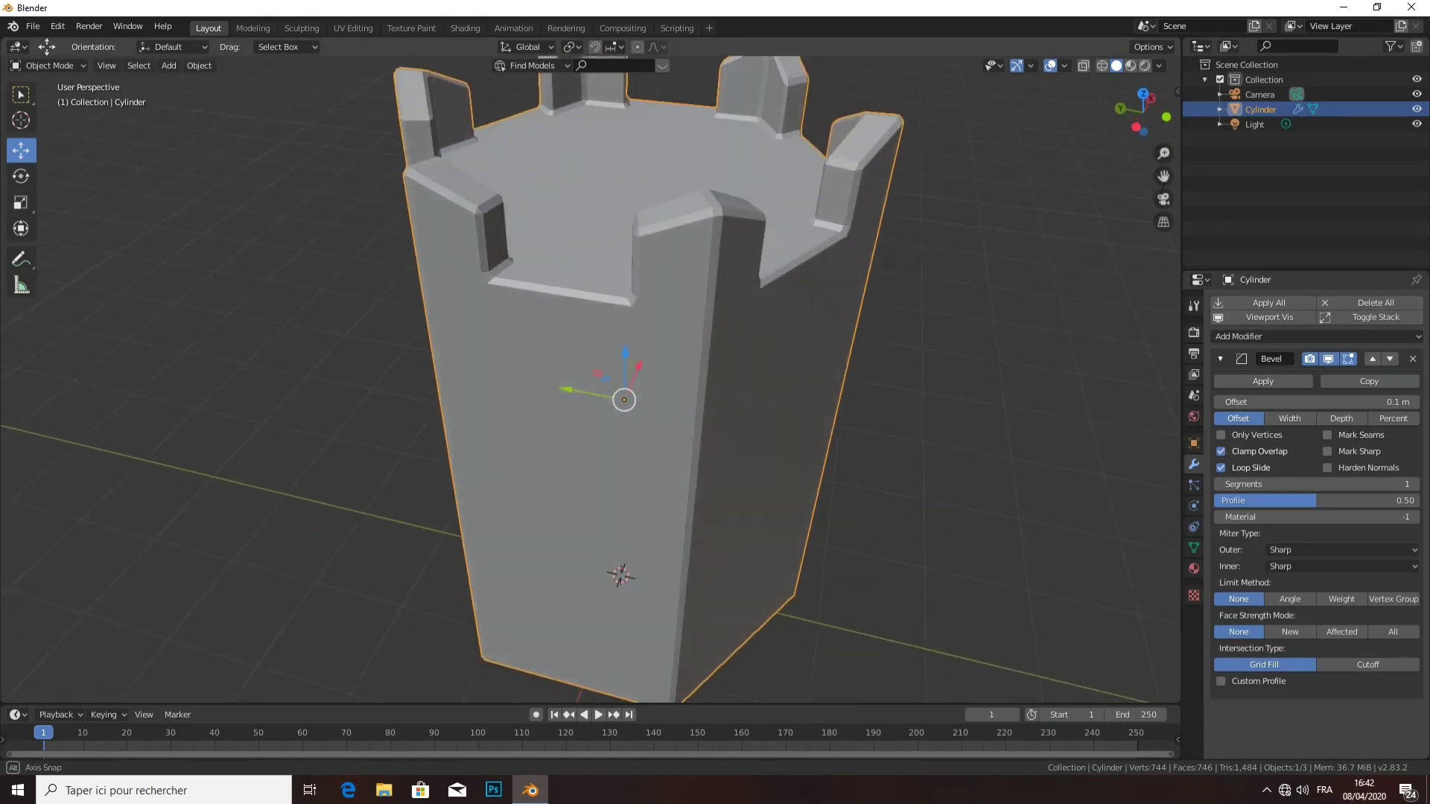
scroll(594, 385, "up", 3)
mouse_move(594, 385)
middle_mouse_down()
mouse_move(566, 372)
mouse_move(596, 373)
middle_mouse_up()
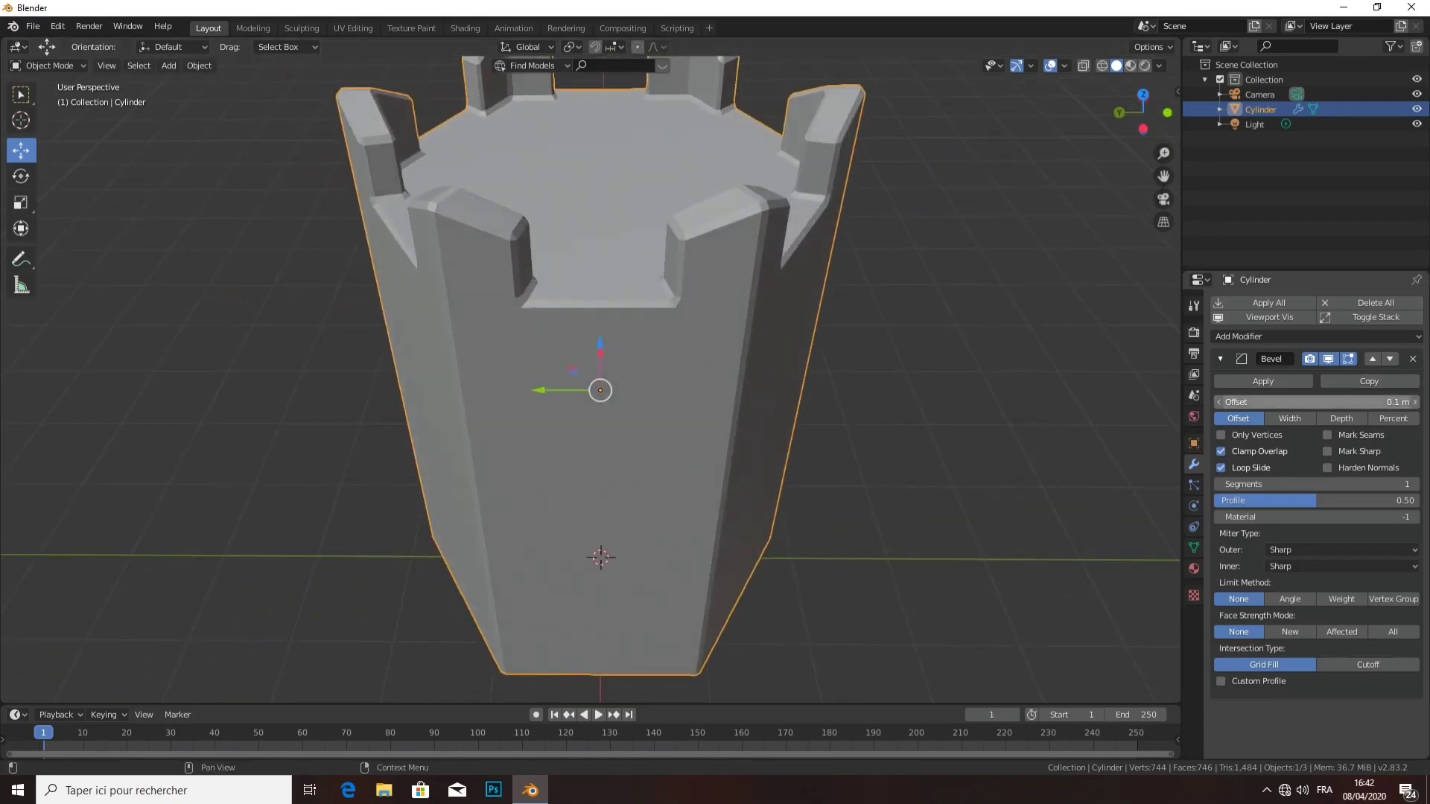
- Set the bevel Offset to 0.01 m and Segments to 5
left_click_drag(1314, 401, 1307, 401)
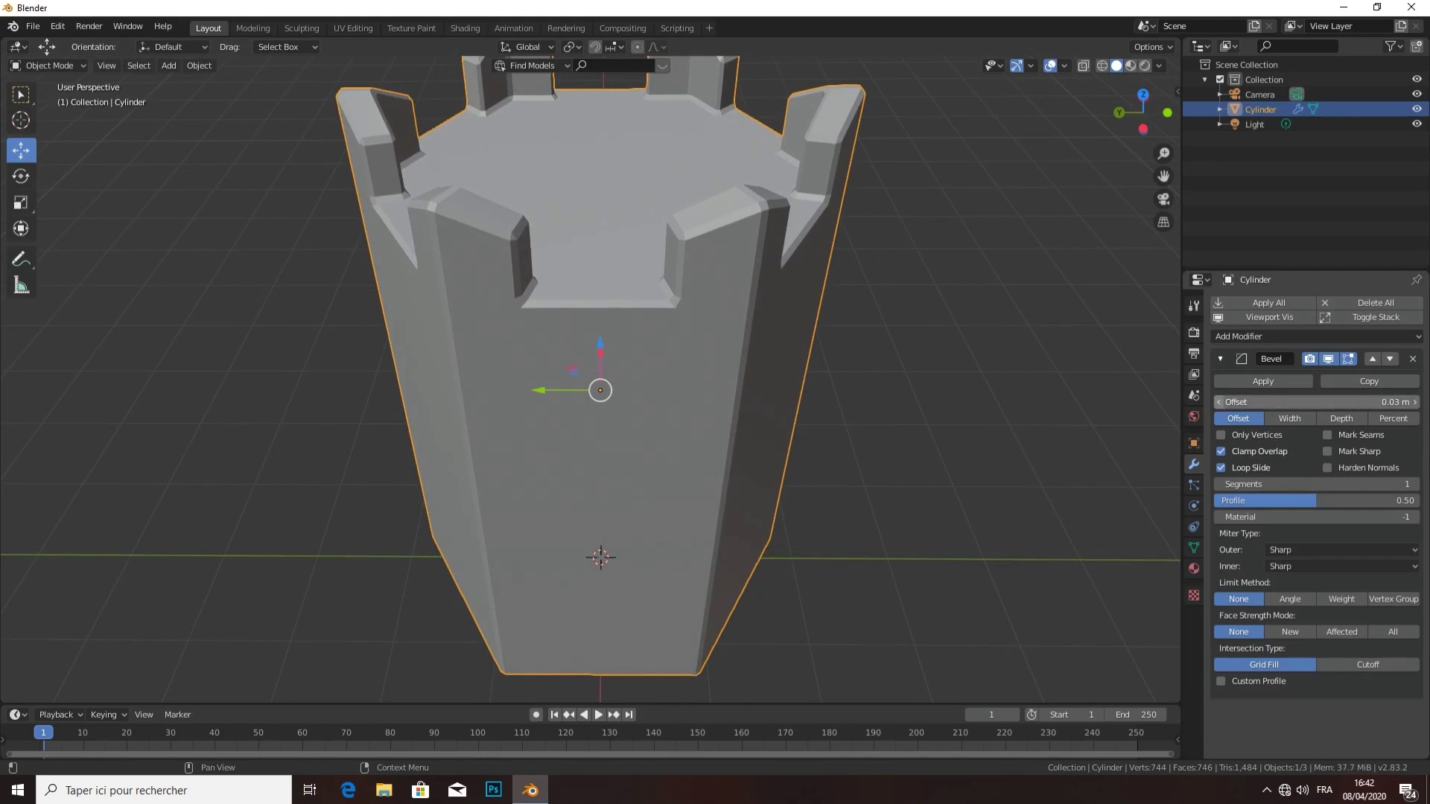
left_click(1219, 401)
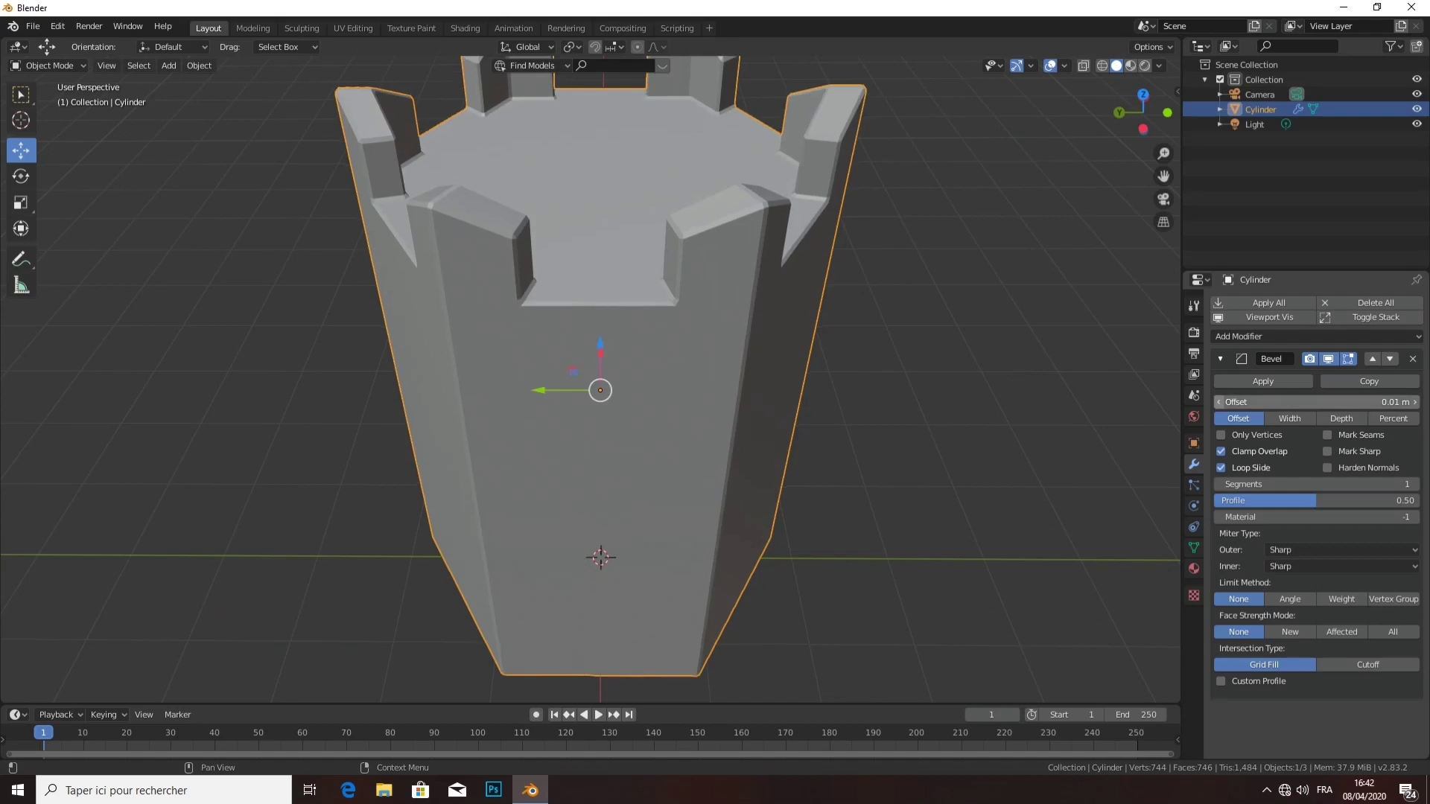
left_click(1218, 402)
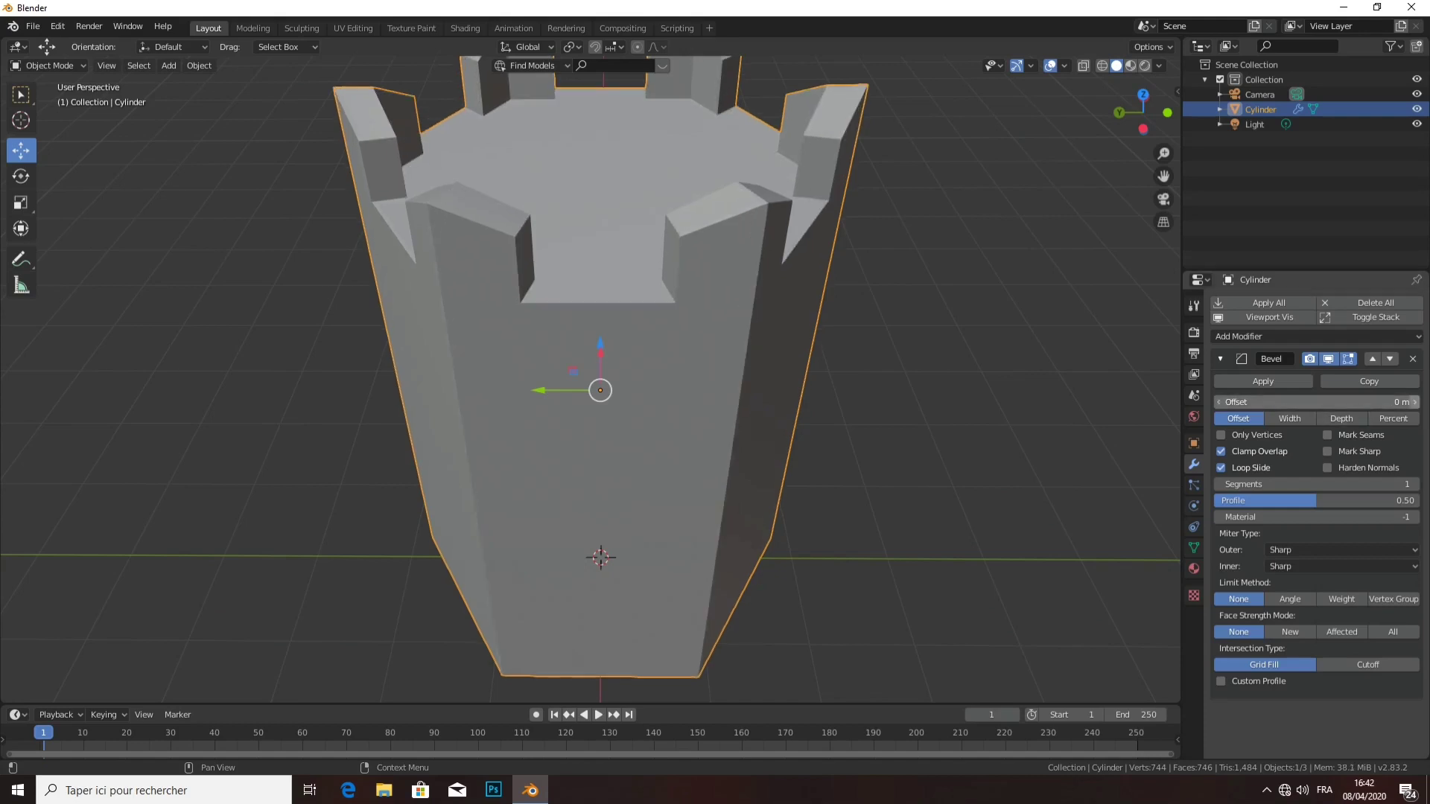
left_click(1414, 401)
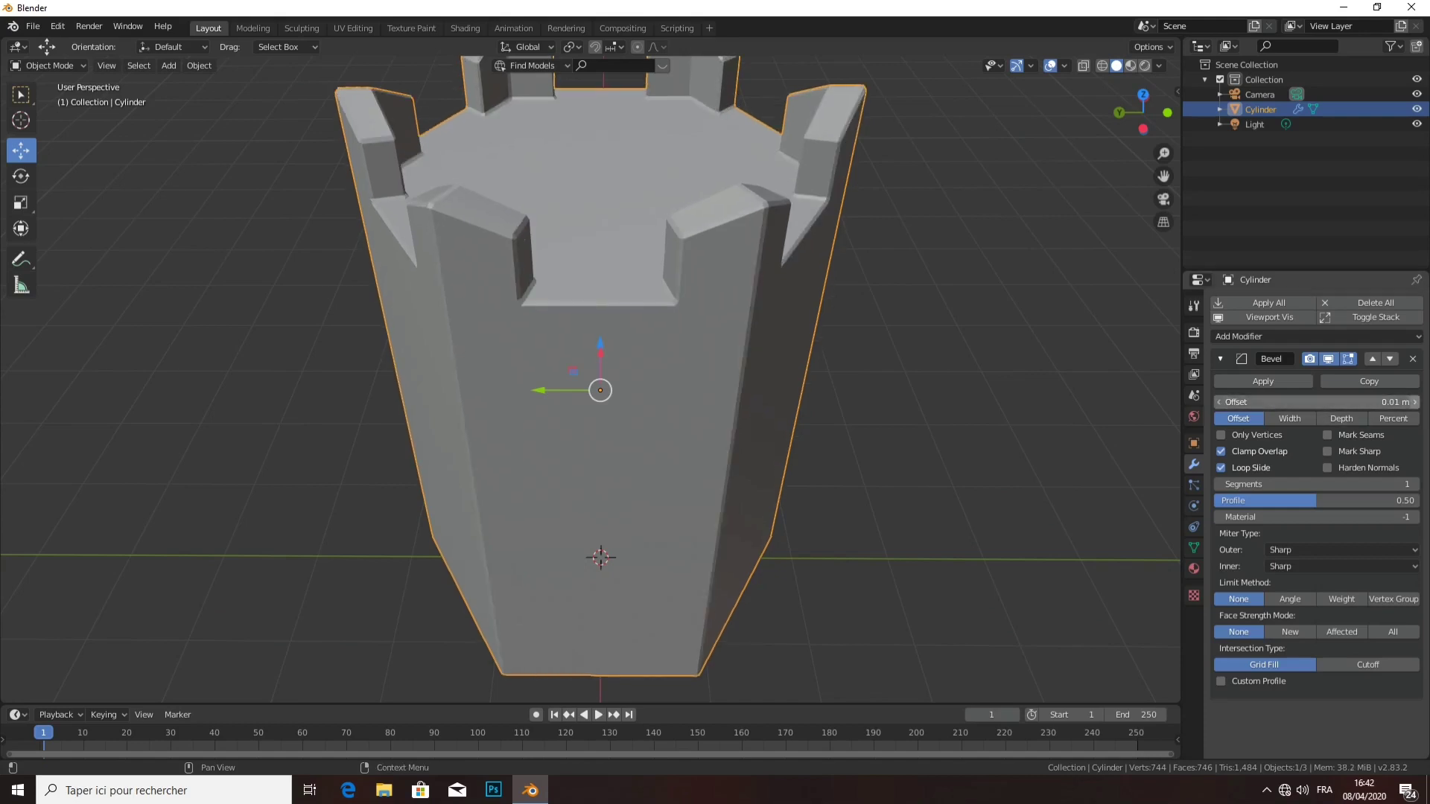
left_click(1414, 484)
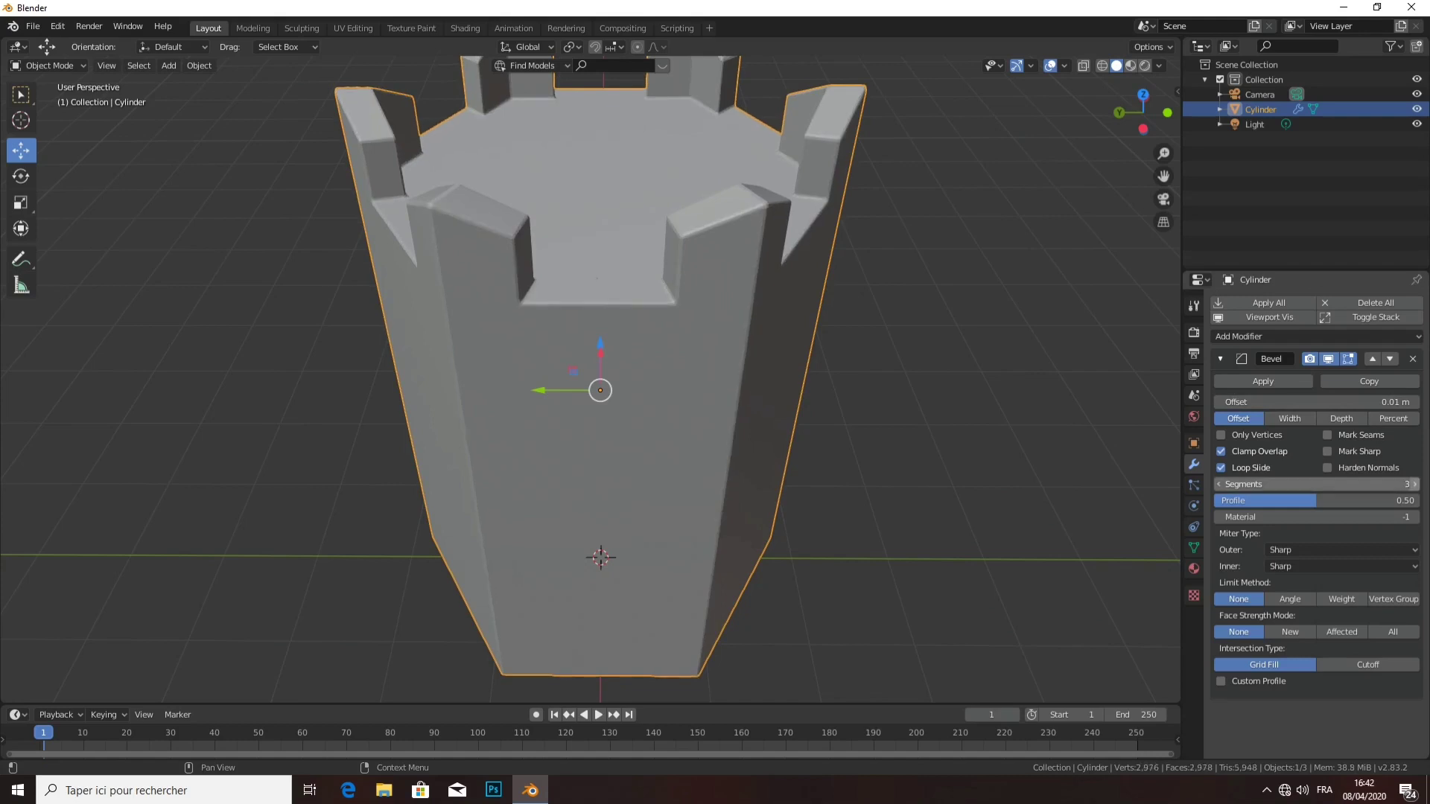
left_click(1414, 484)
left_click(1414, 484)
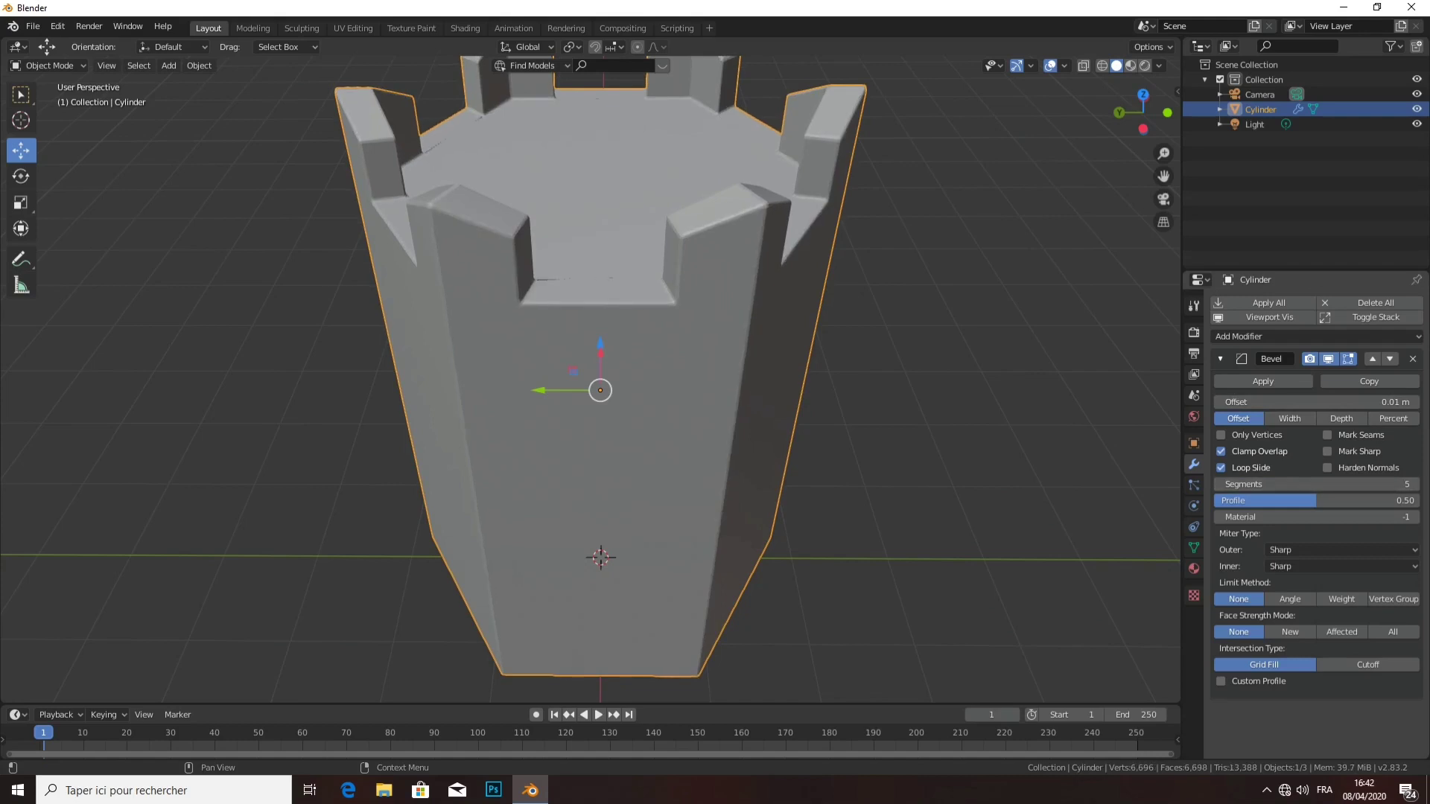
- Inspect the bevelled tower, then delete the Bevel modifier
scroll(596, 387, "down", 3)
middle_click_drag(596, 447, 596, 357)
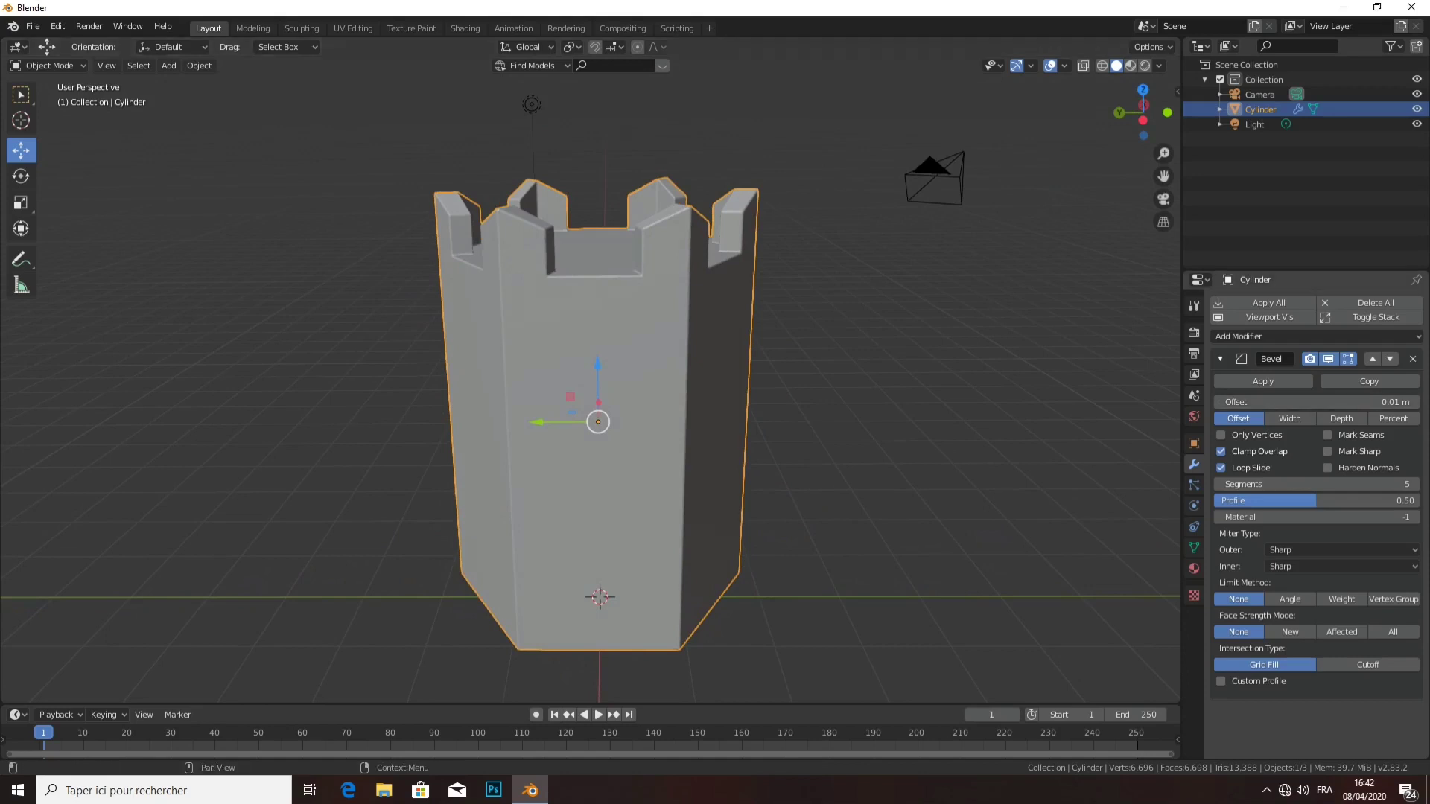
middle_click_drag(596, 372, 574, 380)
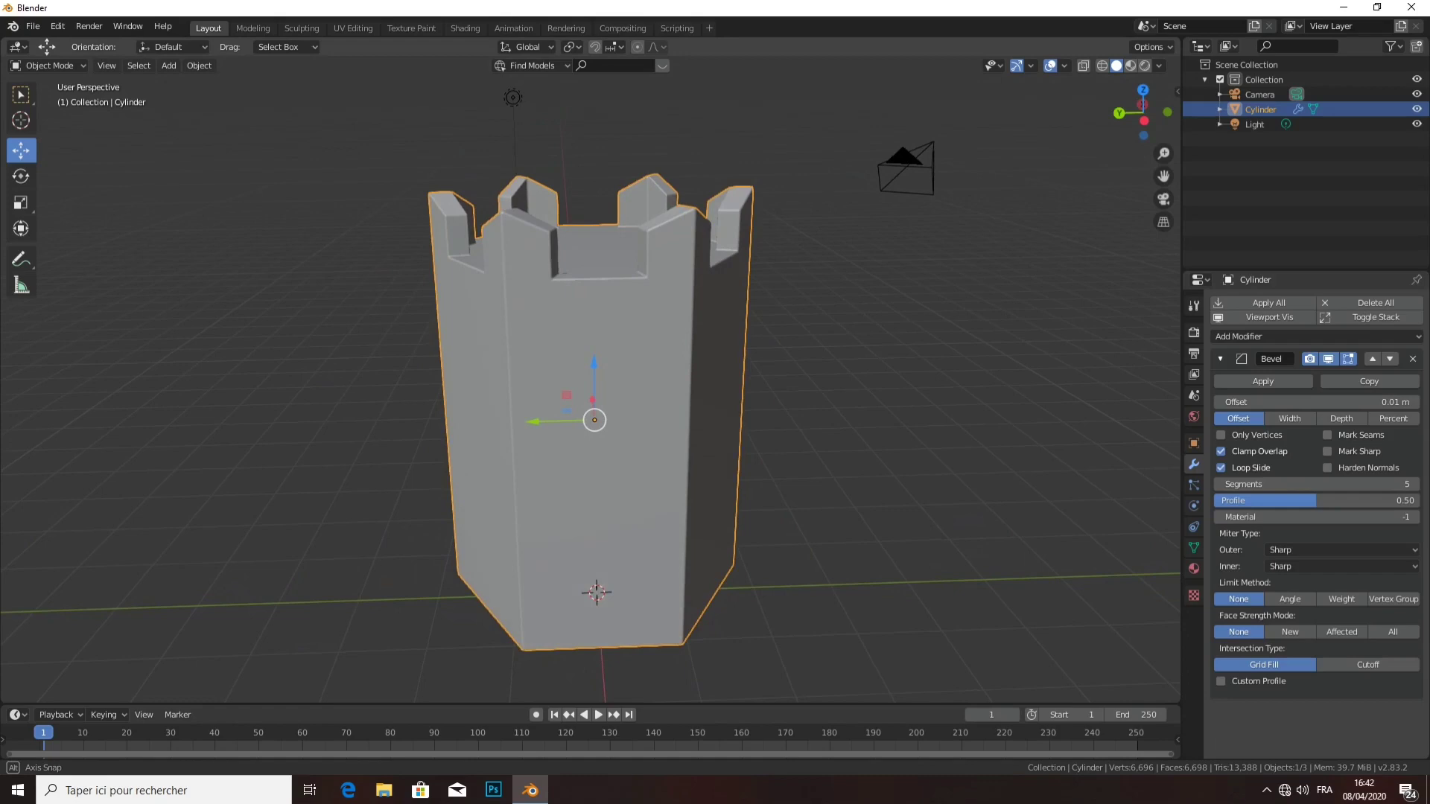
scroll(590, 388, "up", 1)
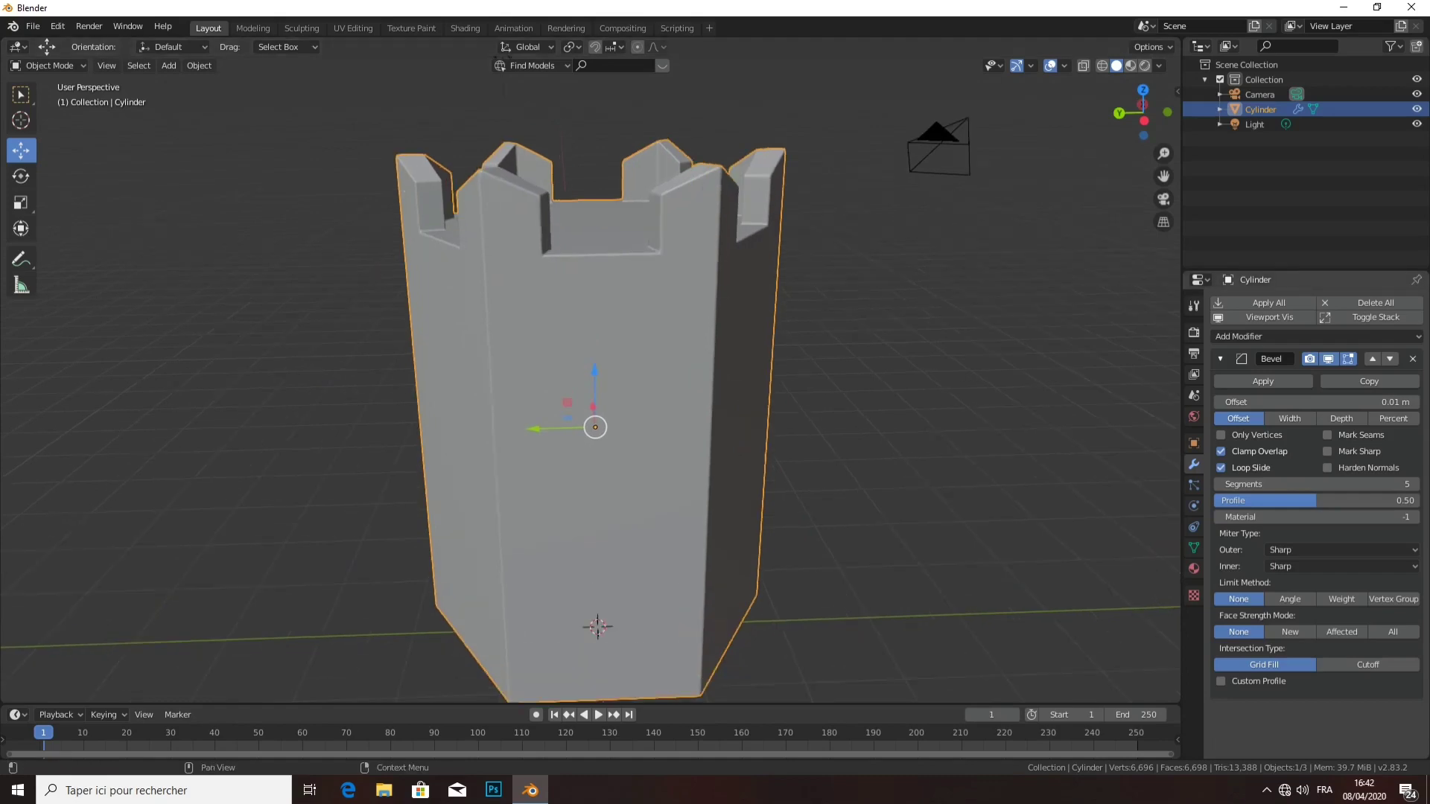
left_click(1413, 358)
scroll(595, 409, "down", 2)
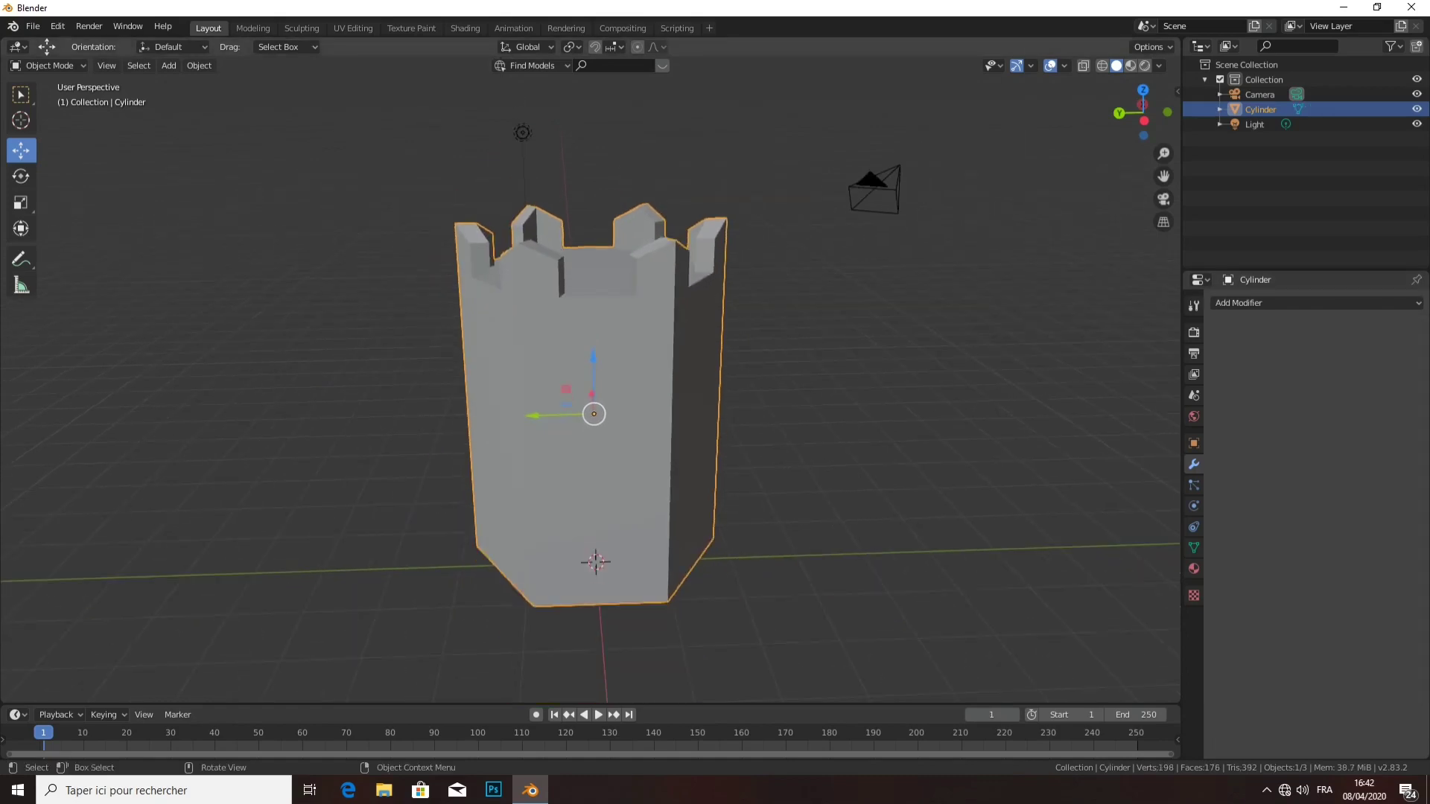
- Enter Edit Mode and undo with Ctrl+Z to bring back the removed bevel
left_click(49, 65)
left_click(37, 99)
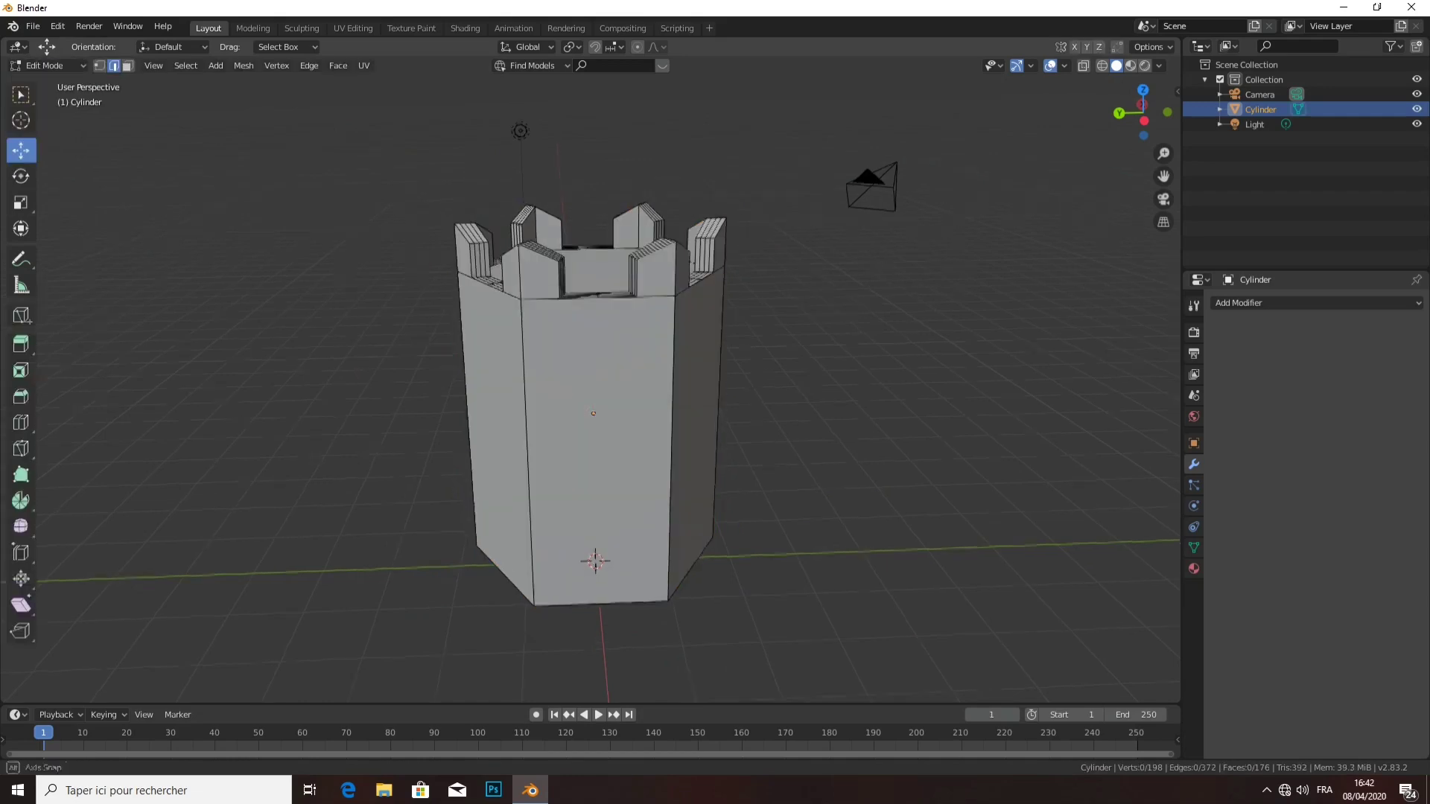
middle_click_drag(594, 412, 563, 416)
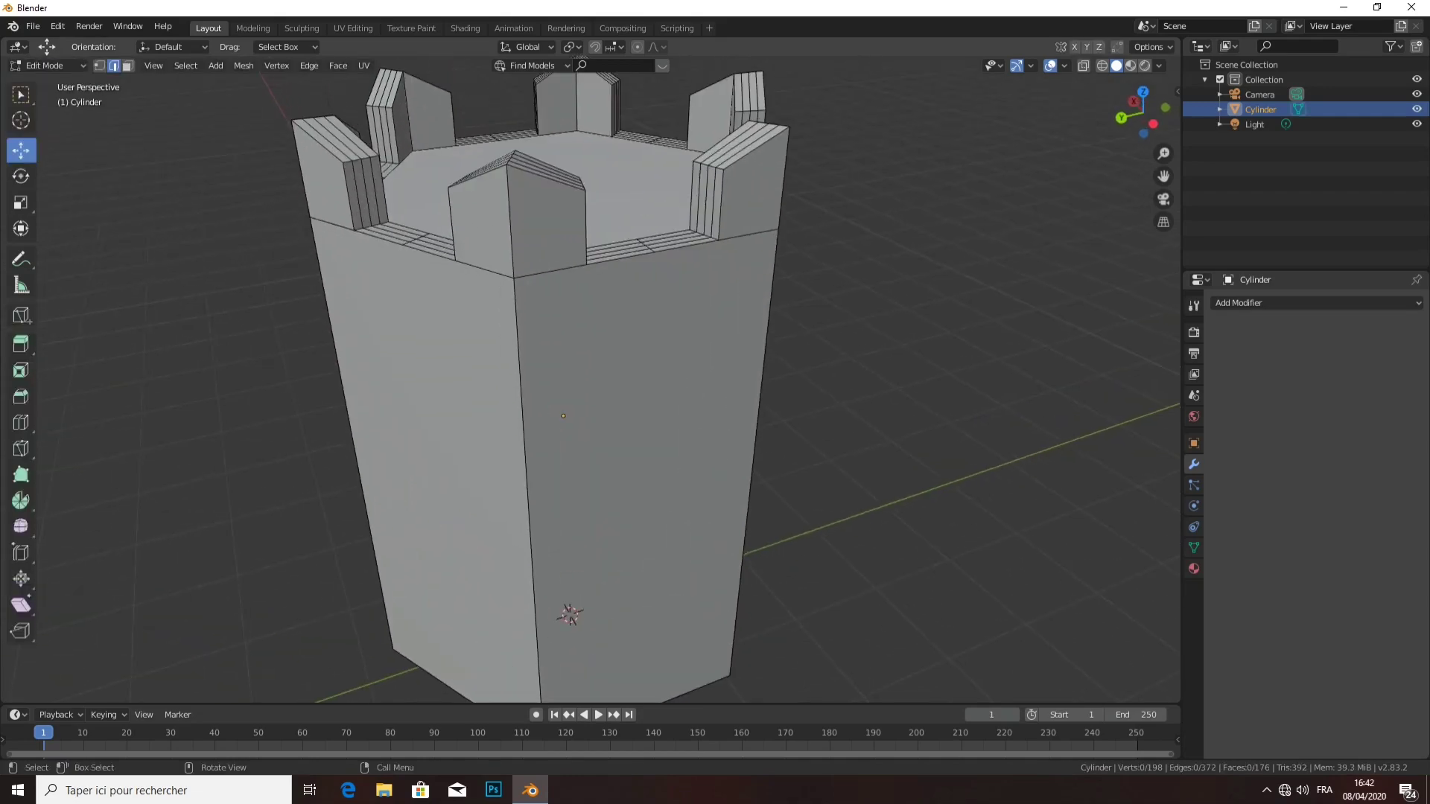
key("ctrl+z")
key("ctrl+z")
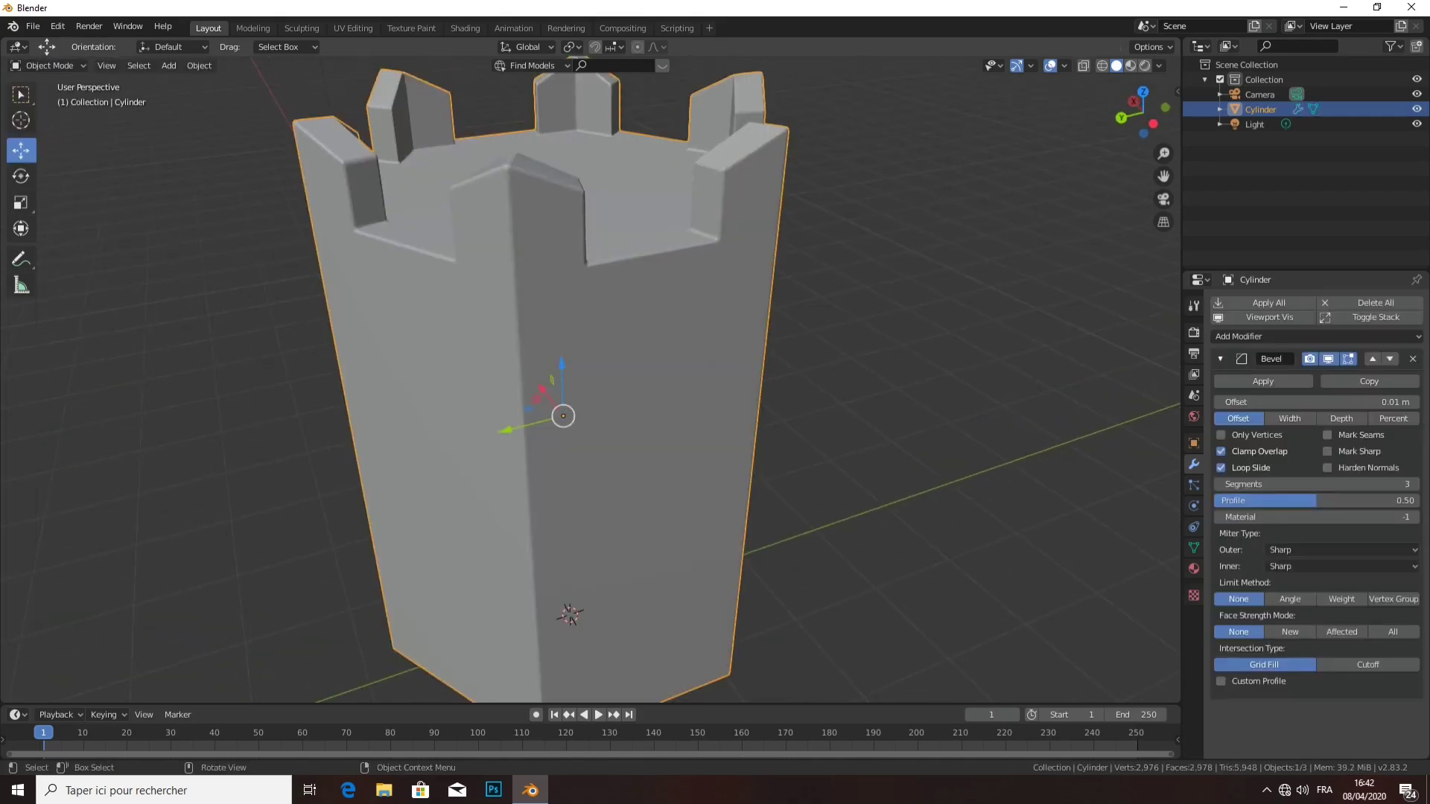
key("Tab")
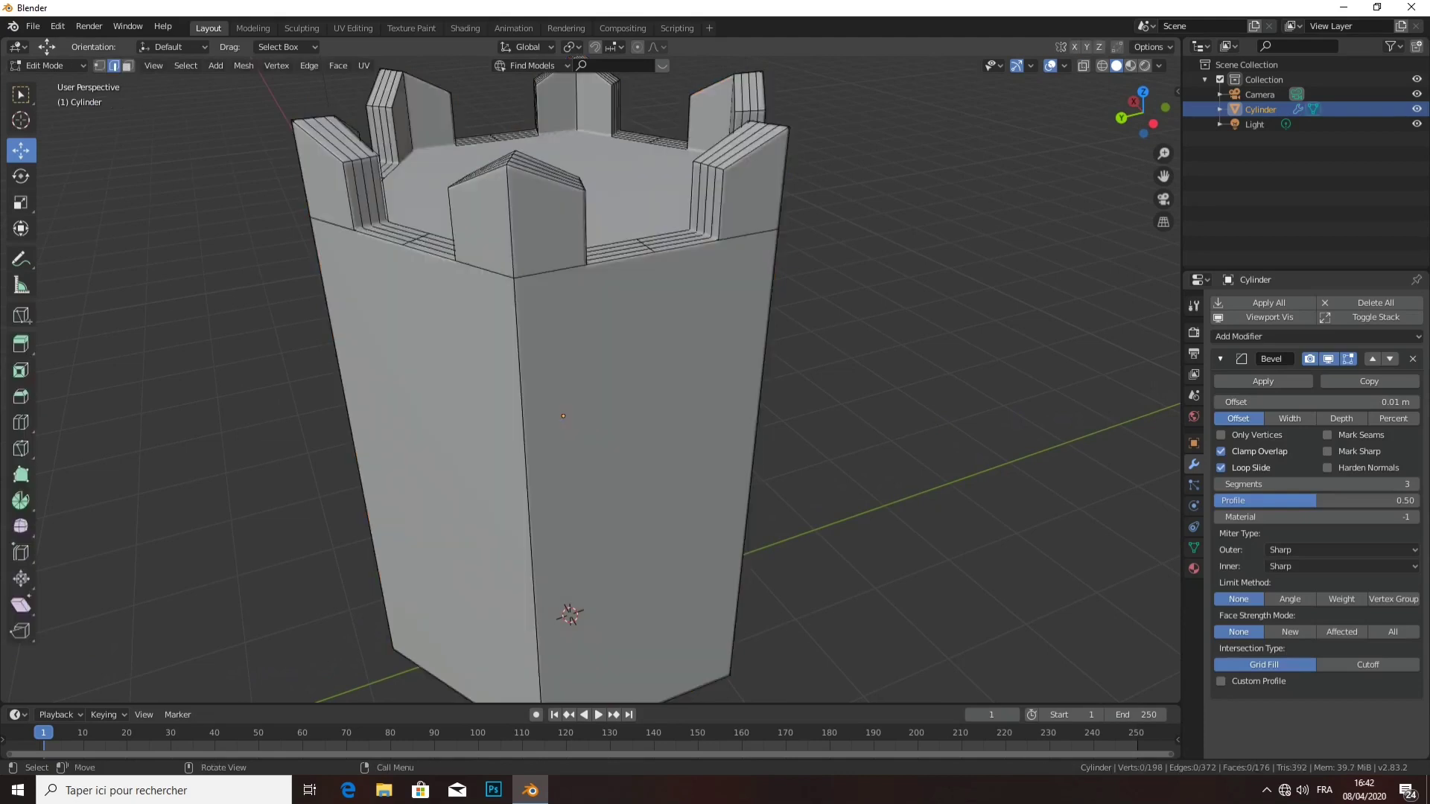
- Loop cut the front merlon near its top and scale the top to 0.903
key("ctrl+r")
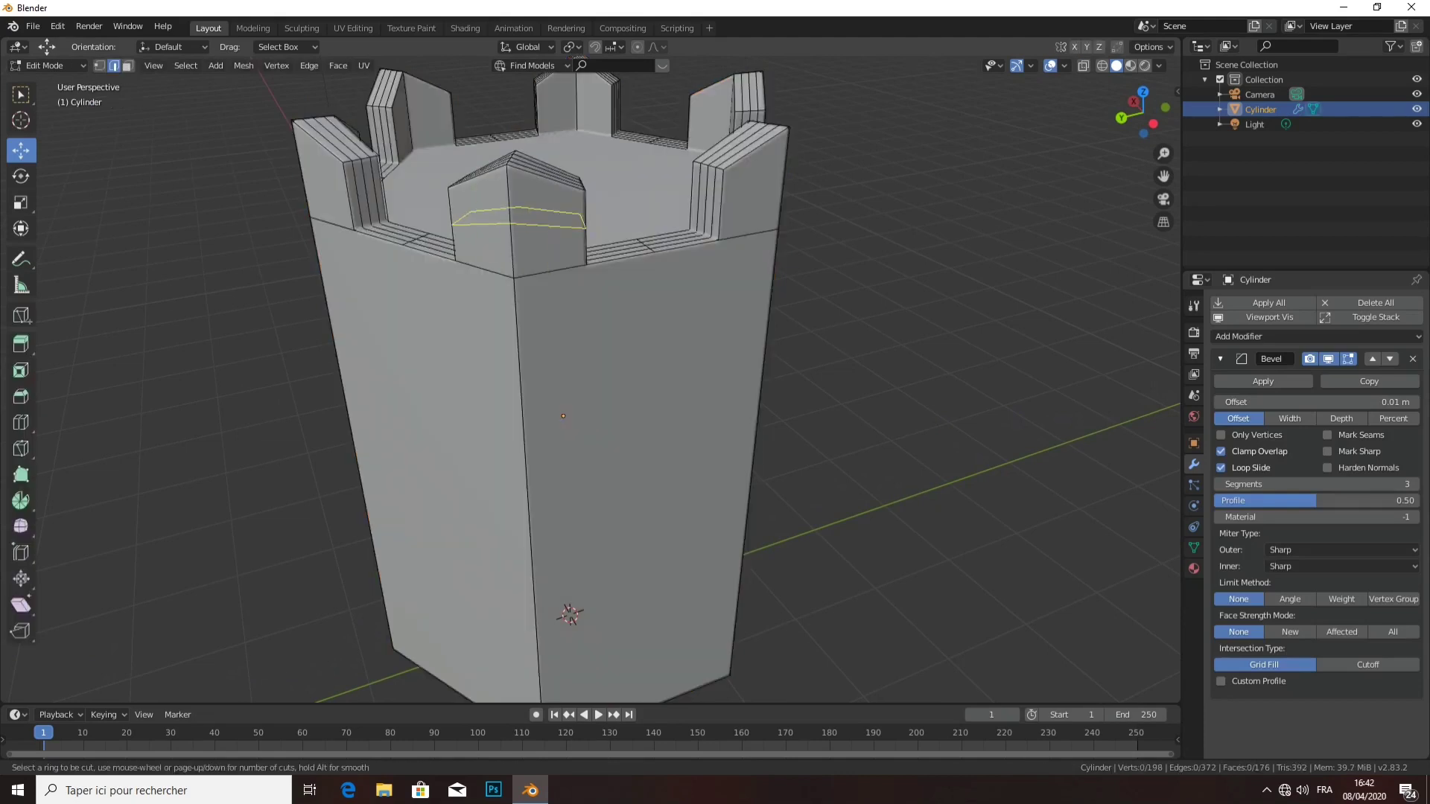
left_click(501, 187)
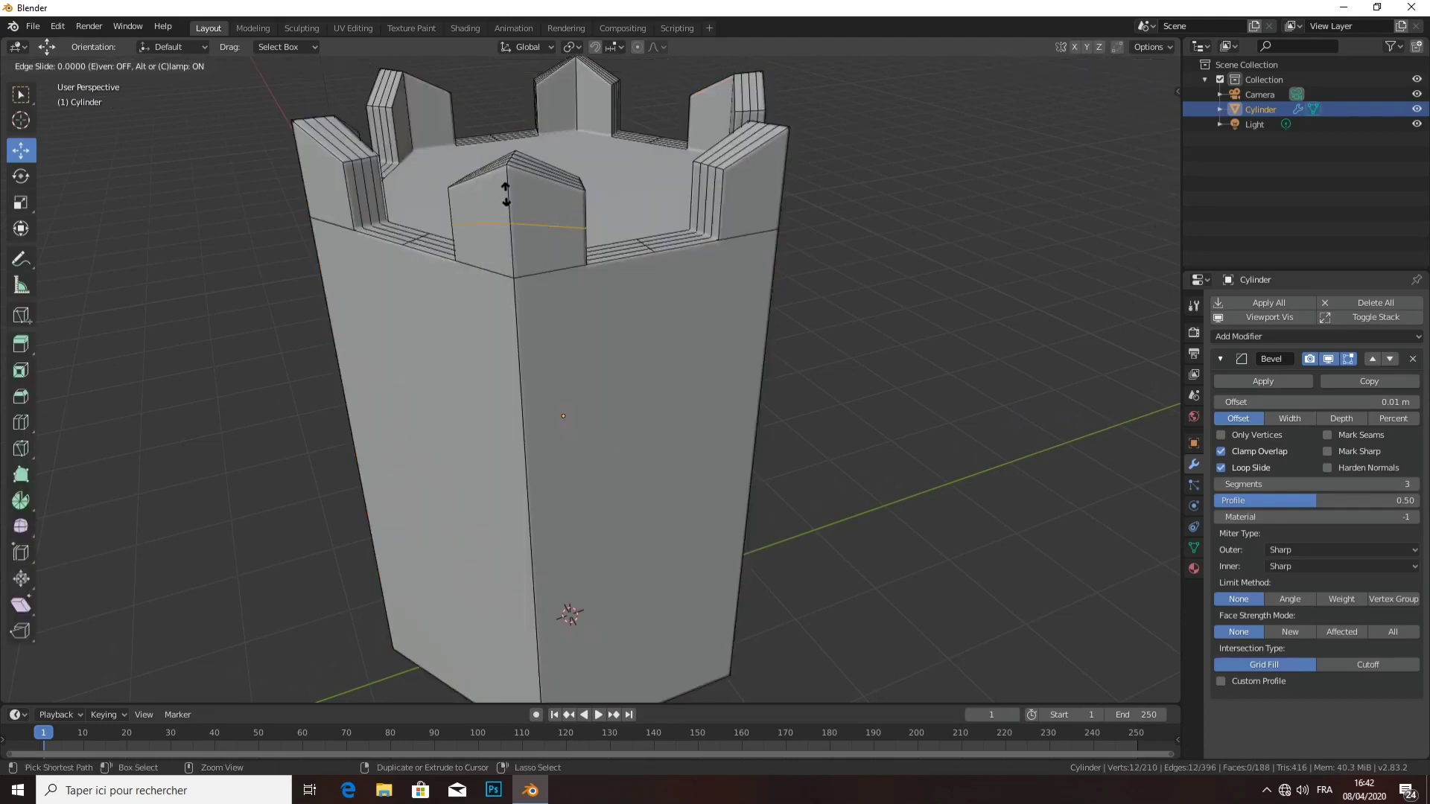
left_click(503, 146)
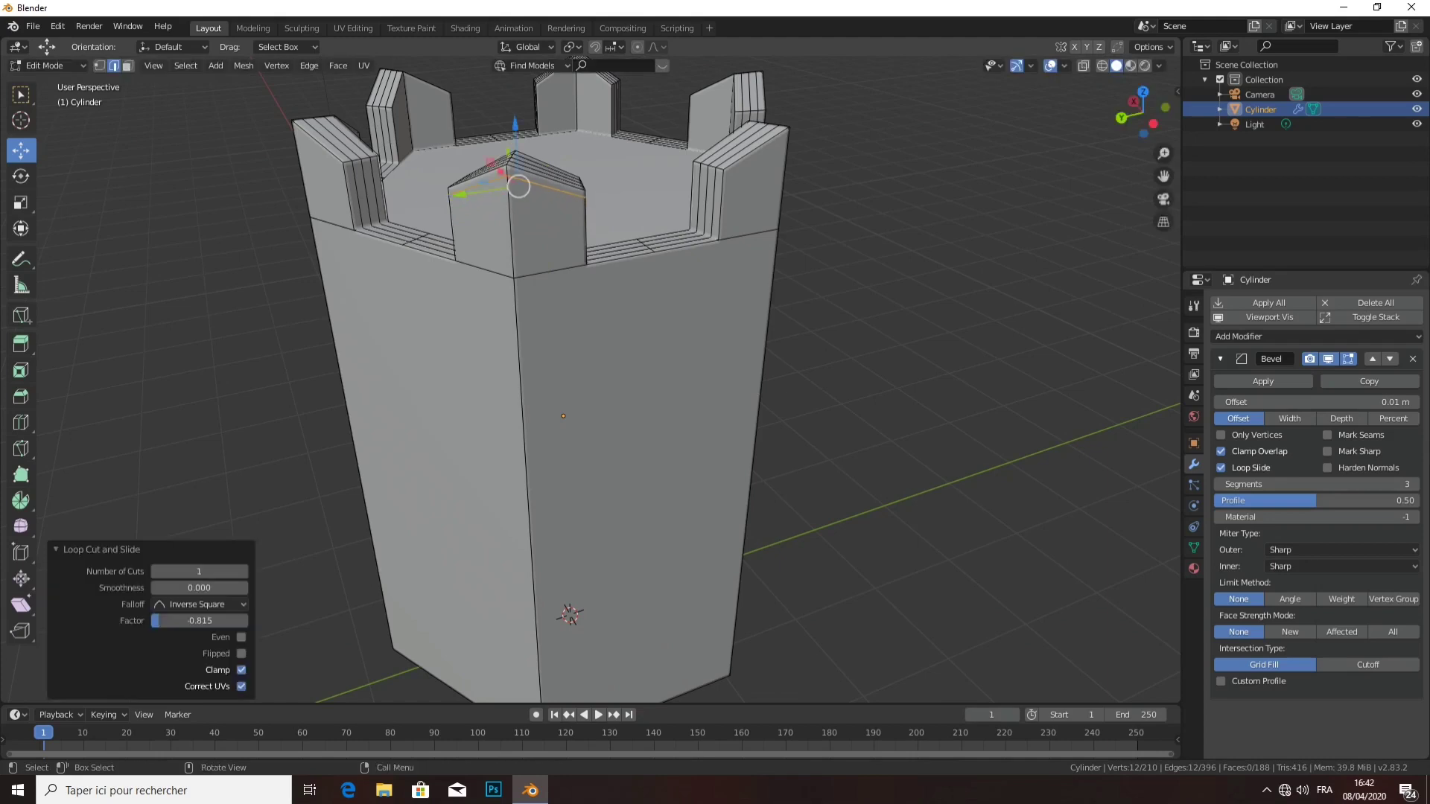
key("s")
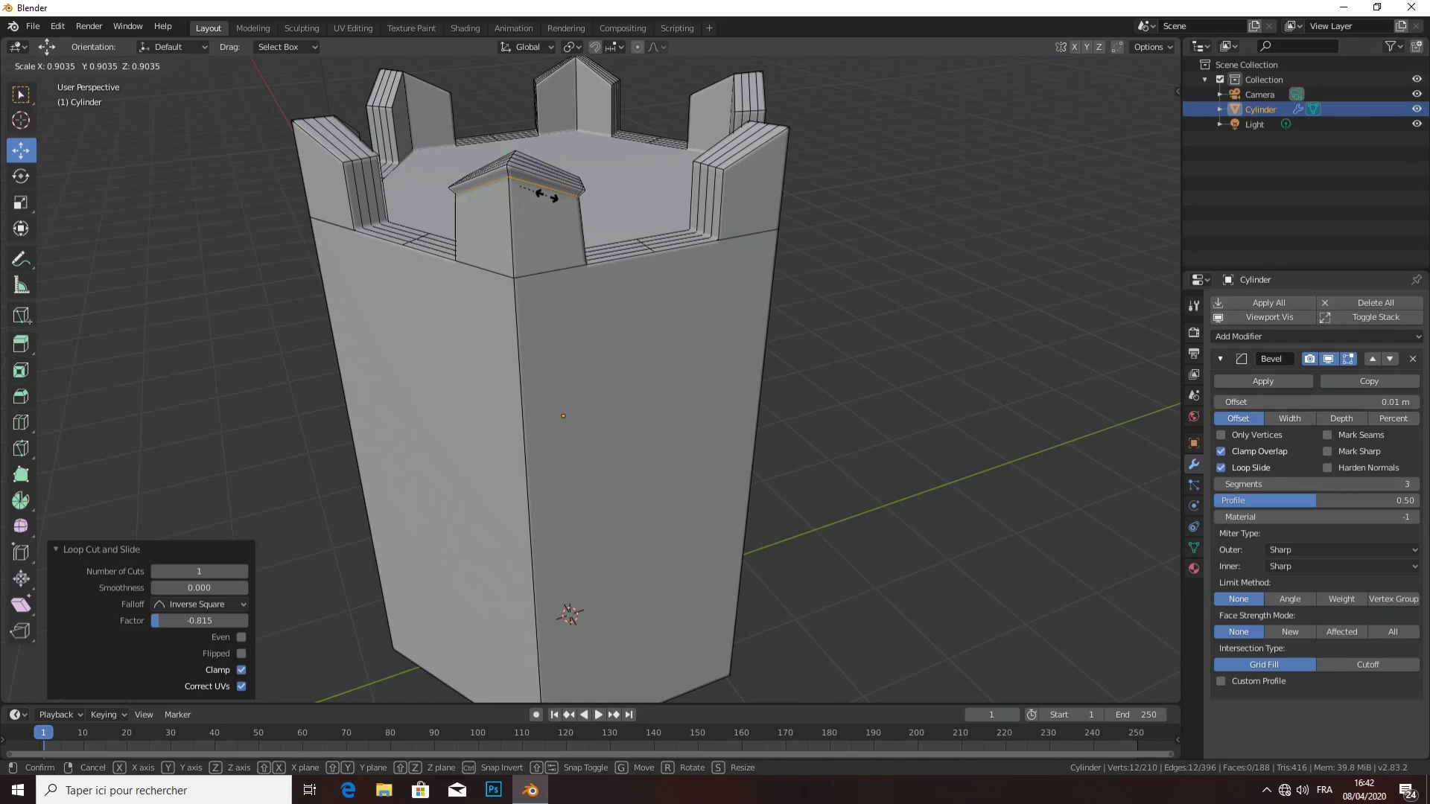
left_click(547, 196)
- Loop cut a second merlon near its top and shrink its top inward
middle_click_drag(547, 196, 462, 209)
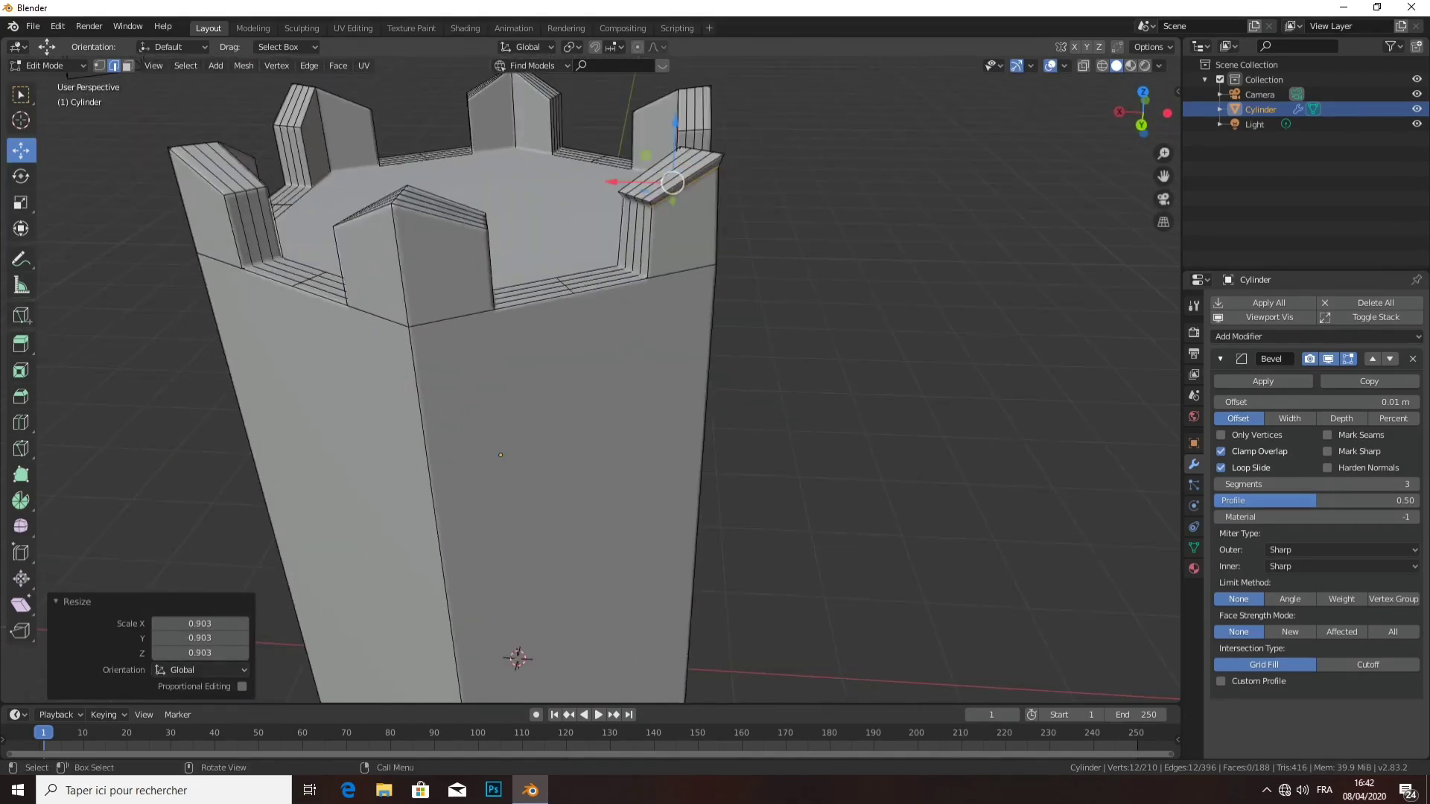
key("ctrl+r")
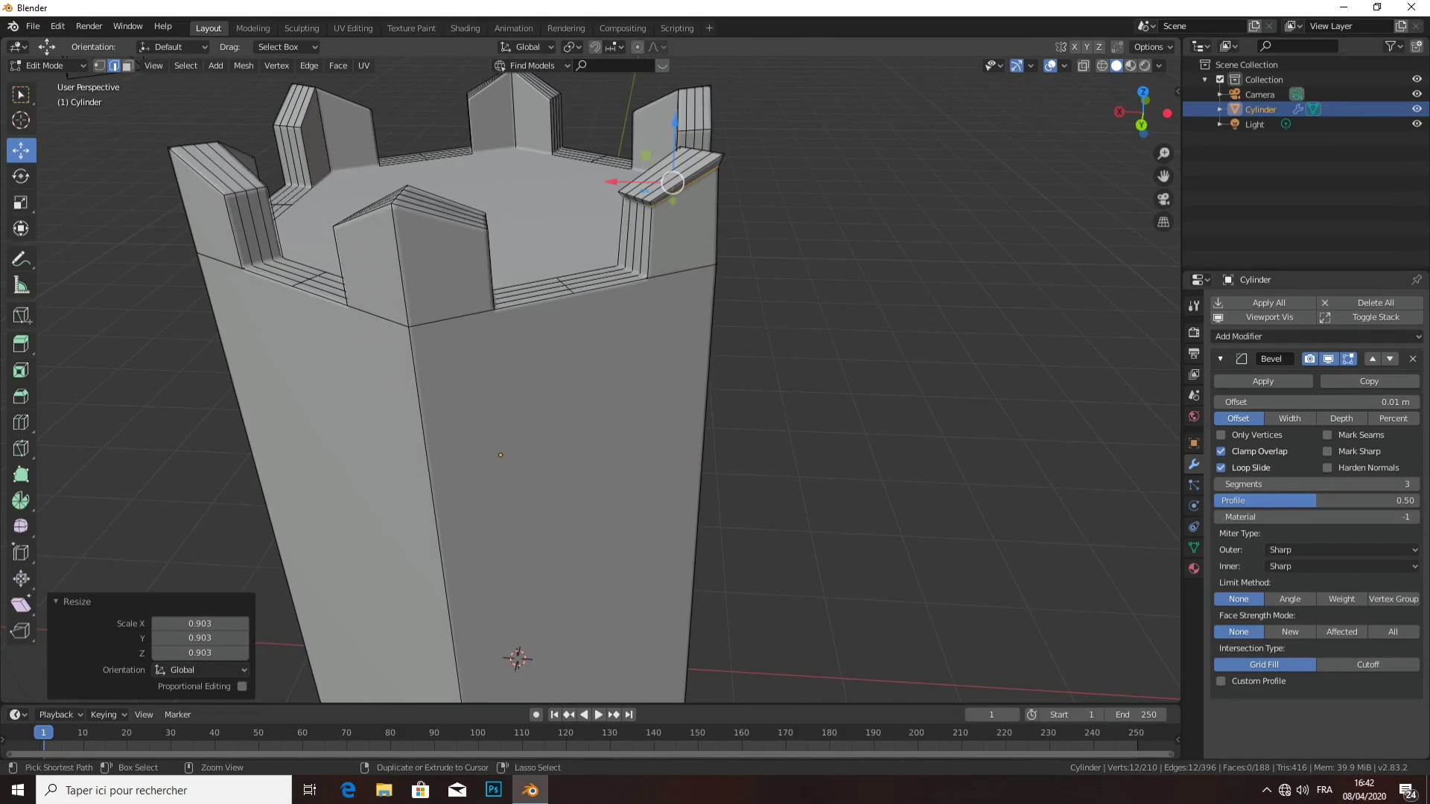
left_click(394, 228)
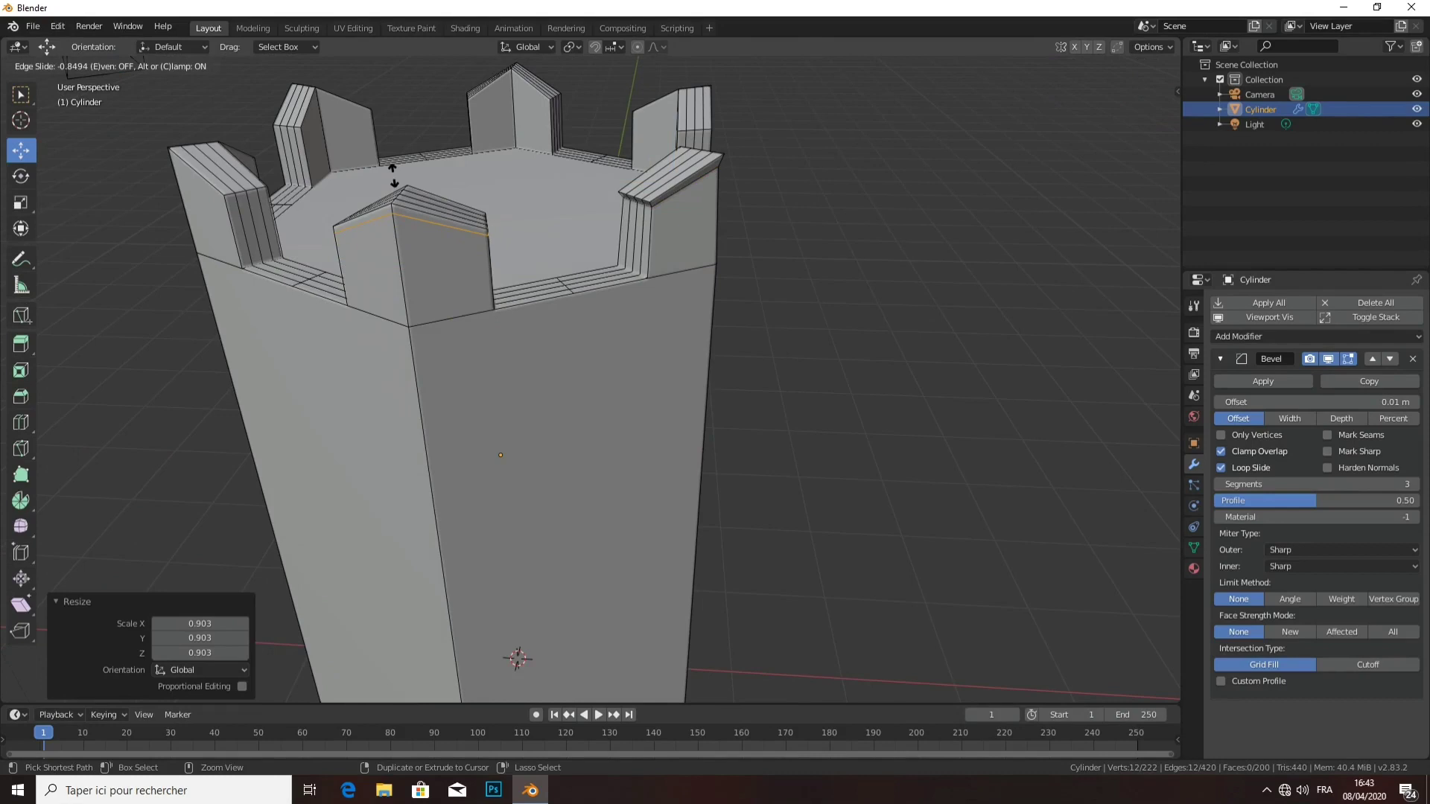
left_click(393, 176)
key("s")
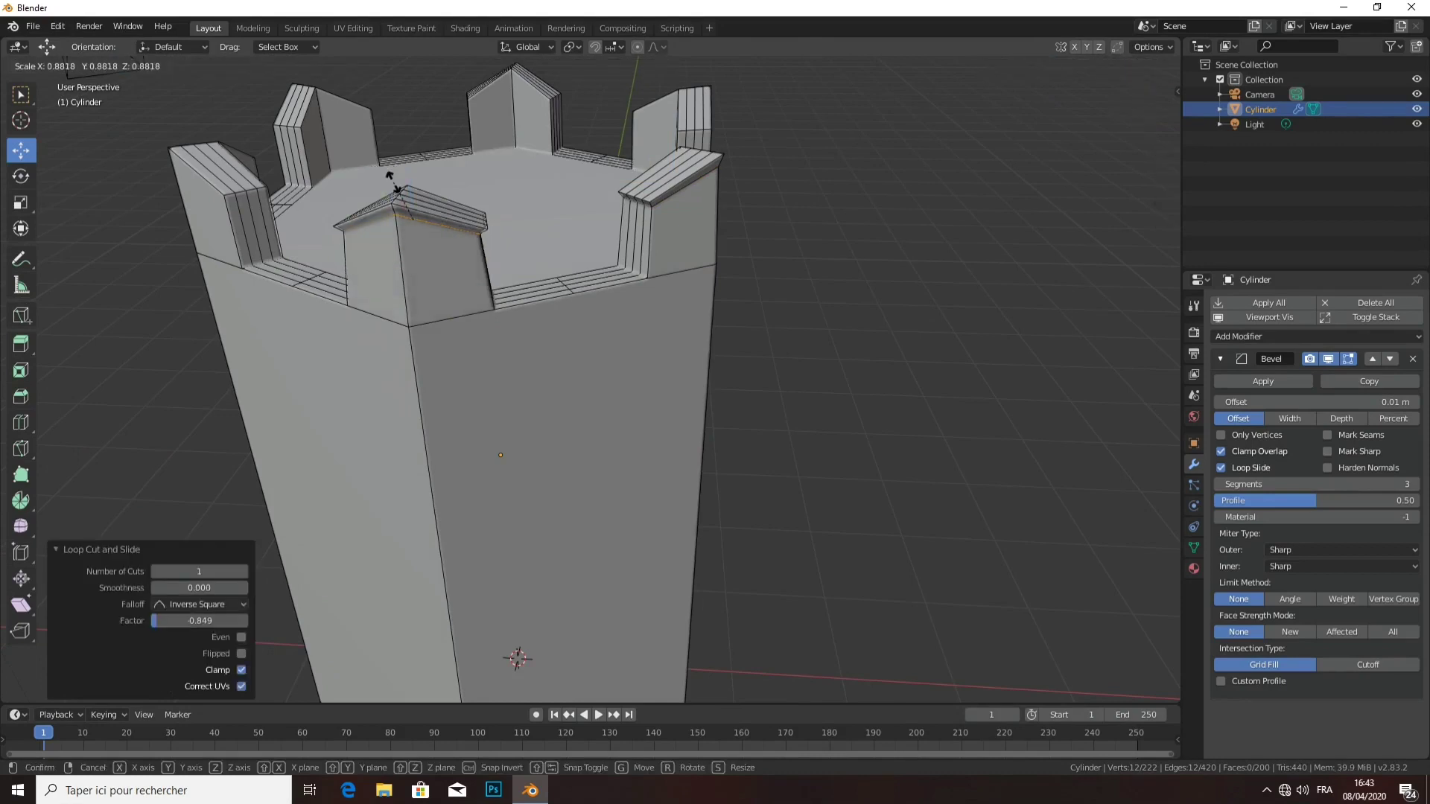
left_click(394, 175)
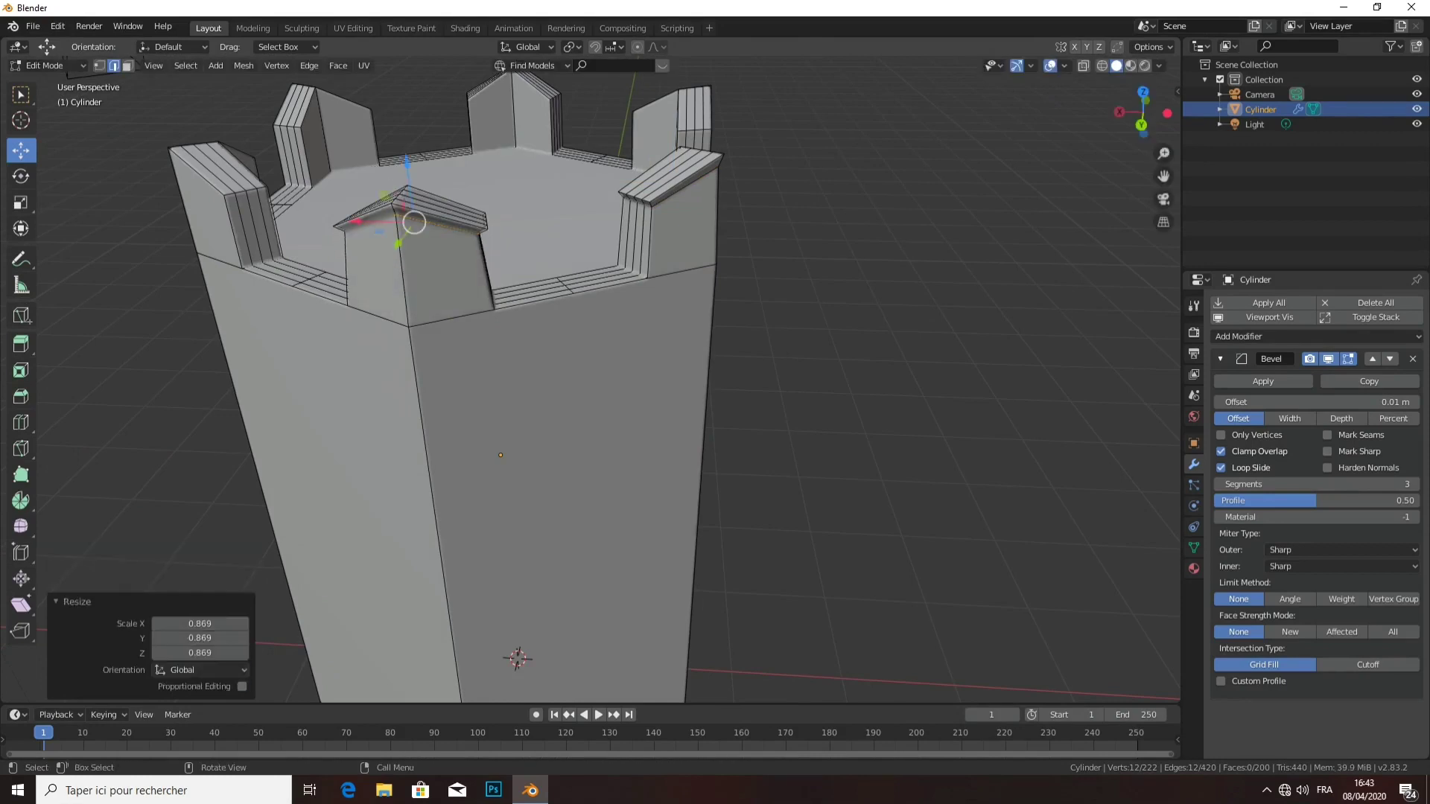
- Place a loop cut near the top of the next front merlon
middle_click_drag(393, 179, 446, 187)
middle_click_drag(526, 511, 533, 515)
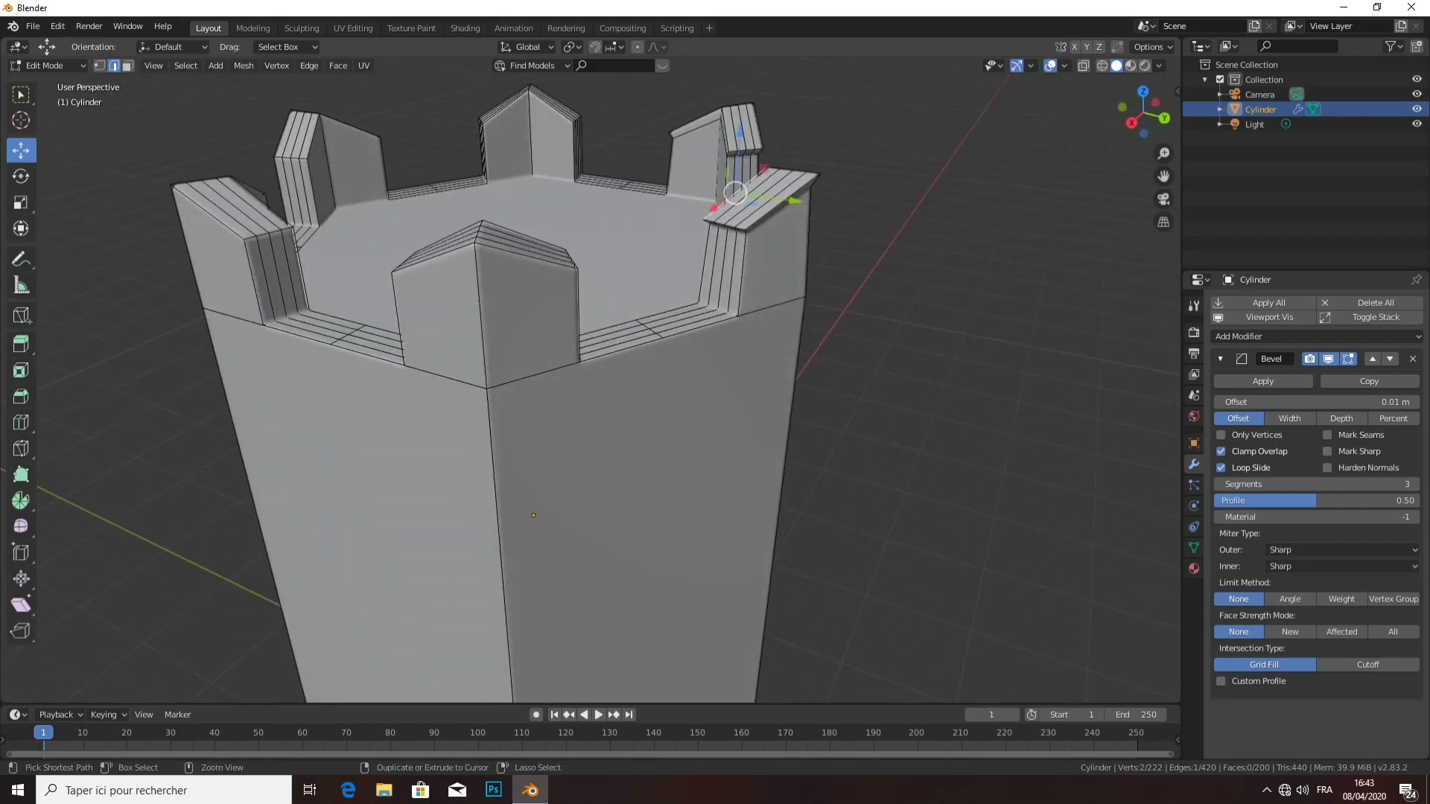
key("ctrl+r")
left_click(484, 305)
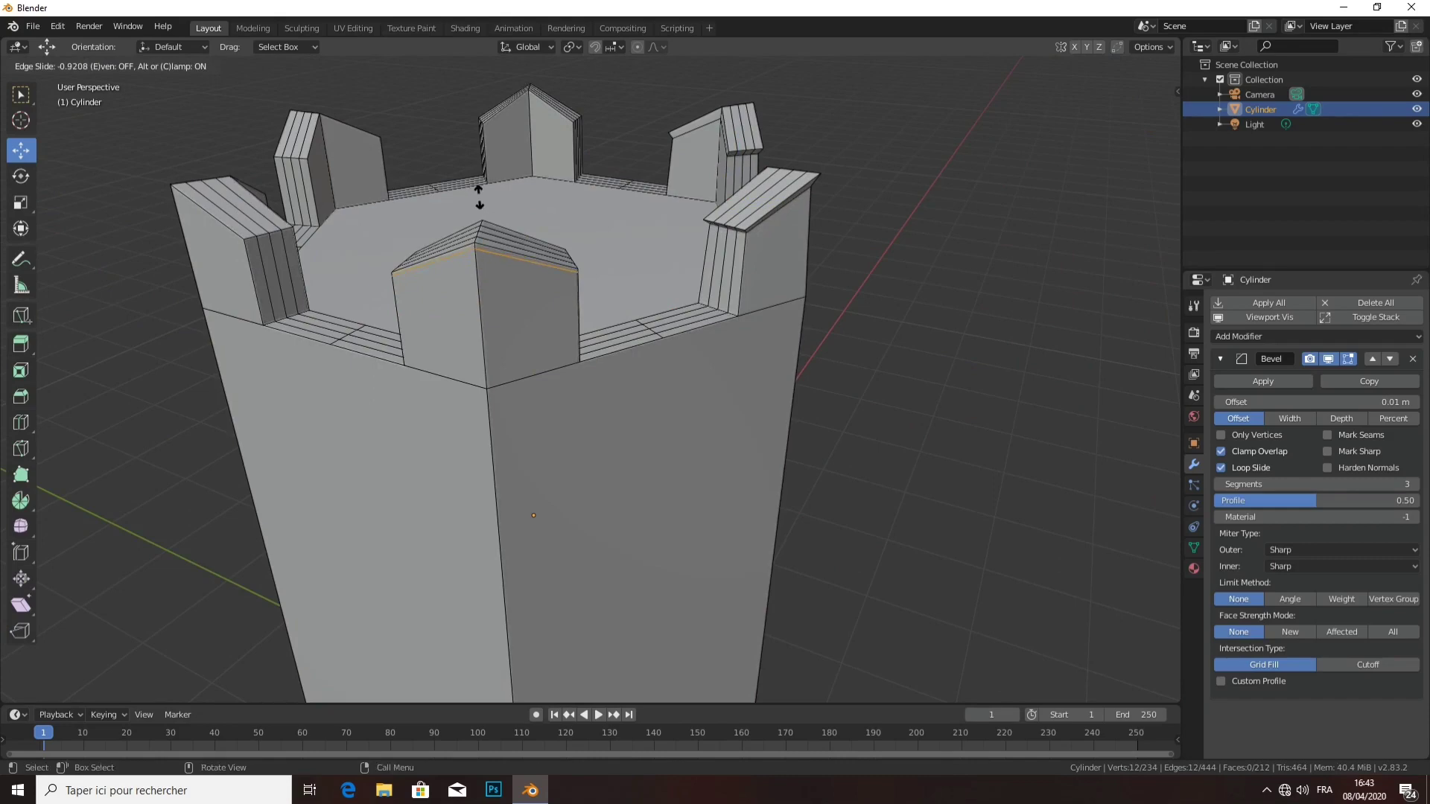
left_click(475, 195)
- Shrink that merlon's top to 0.954, then loop cut and slightly shrink the next merlon's top
key("s")
left_click(540, 244)
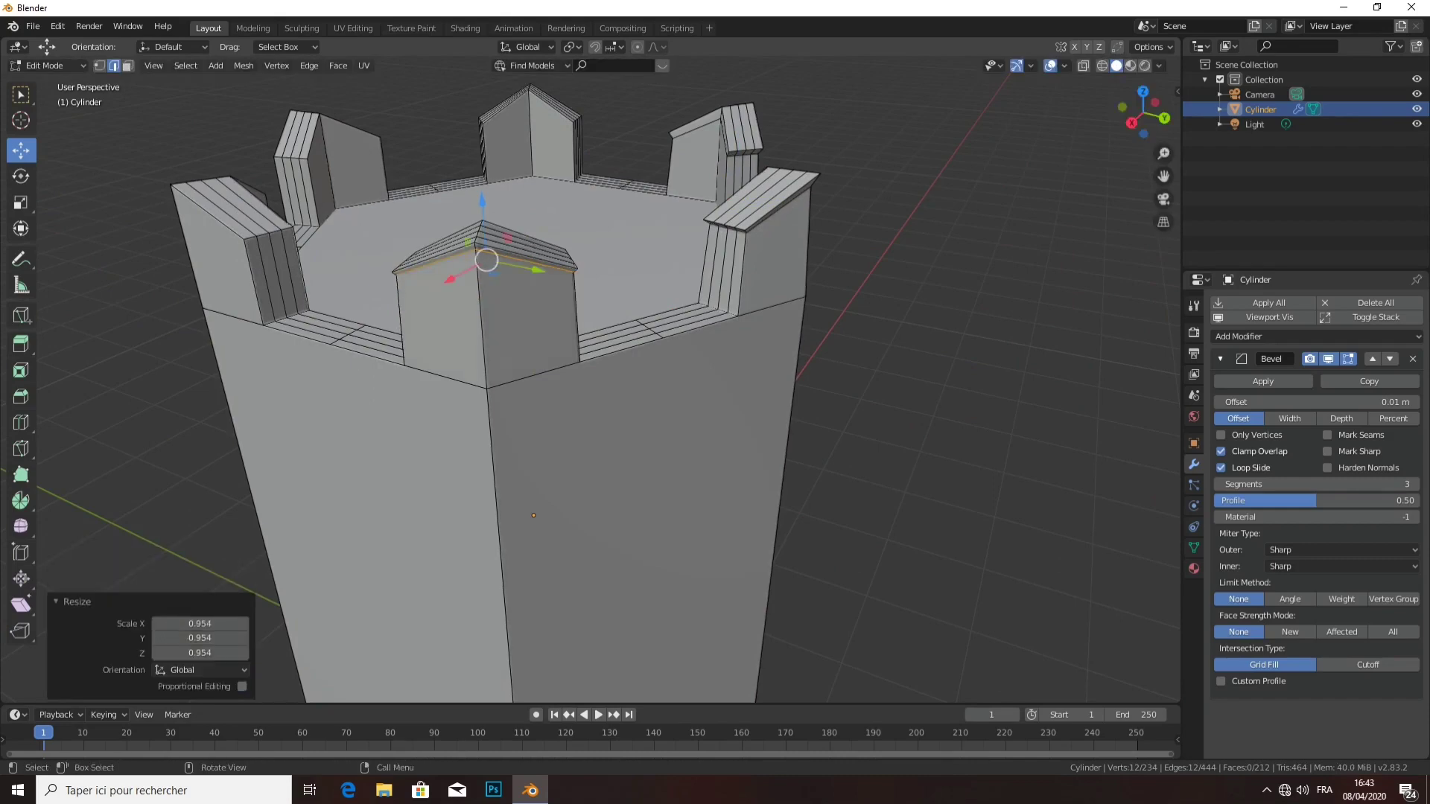
left_click(760, 197)
middle_click_drag(760, 198, 856, 208)
key("ctrl+r")
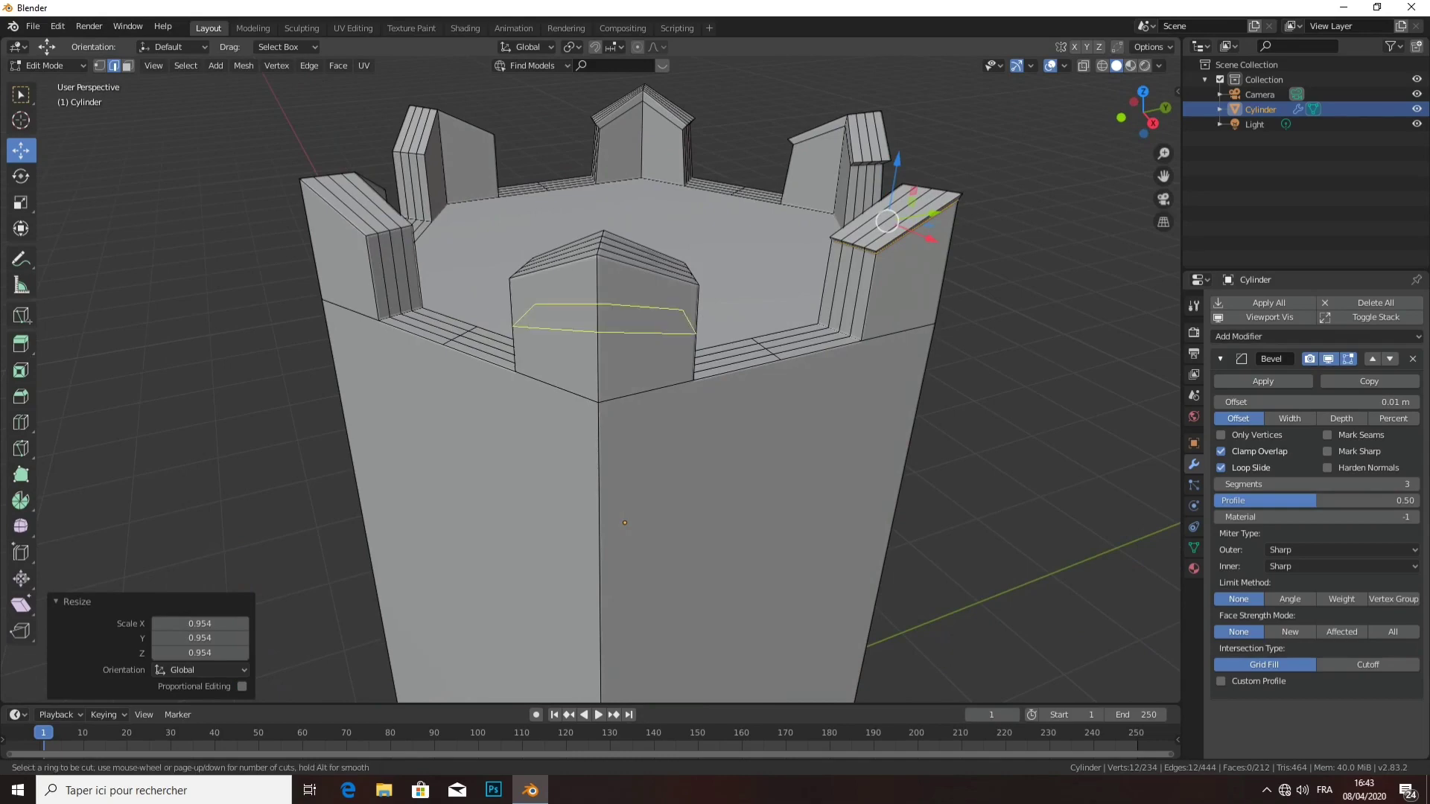
left_click(602, 268)
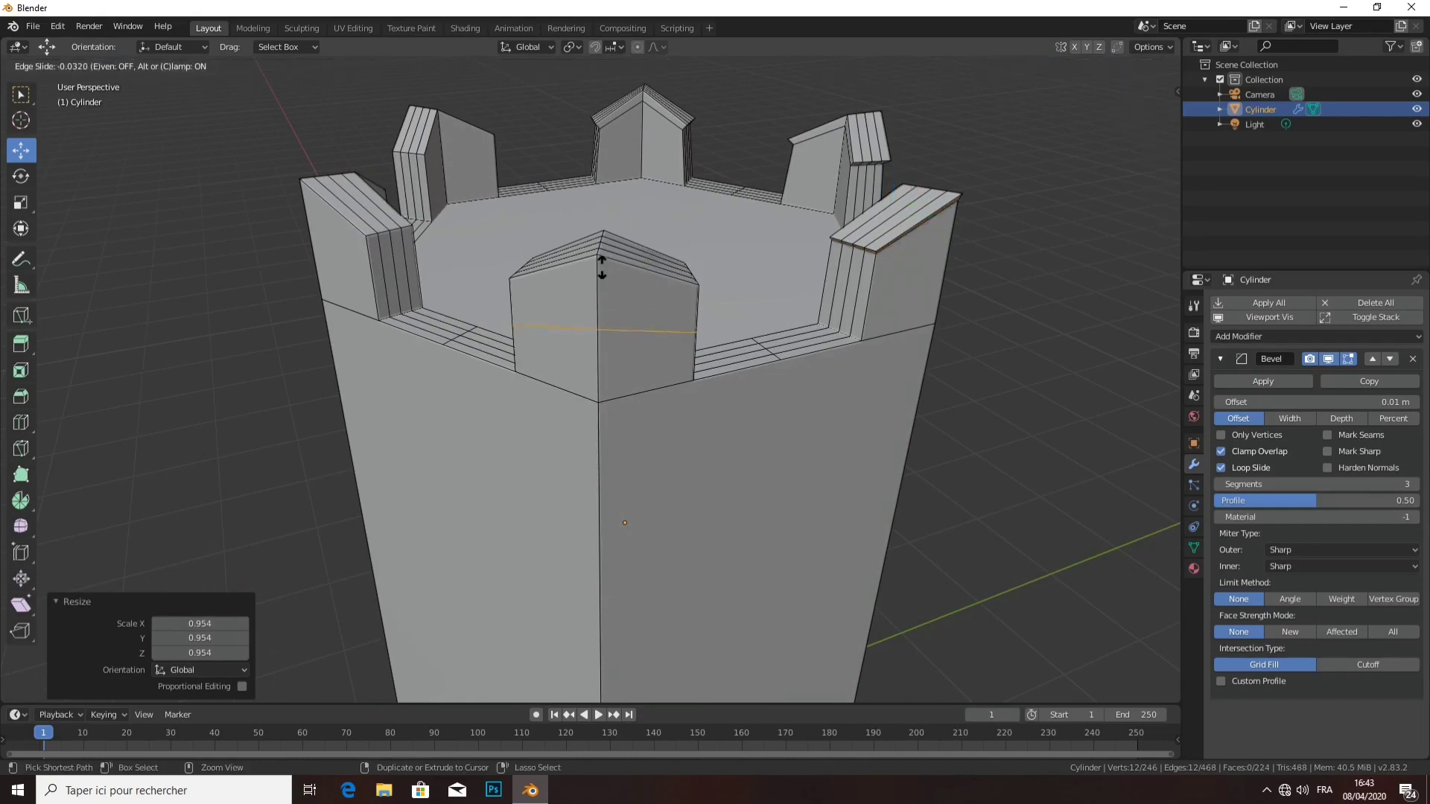
left_click(600, 217)
key("s")
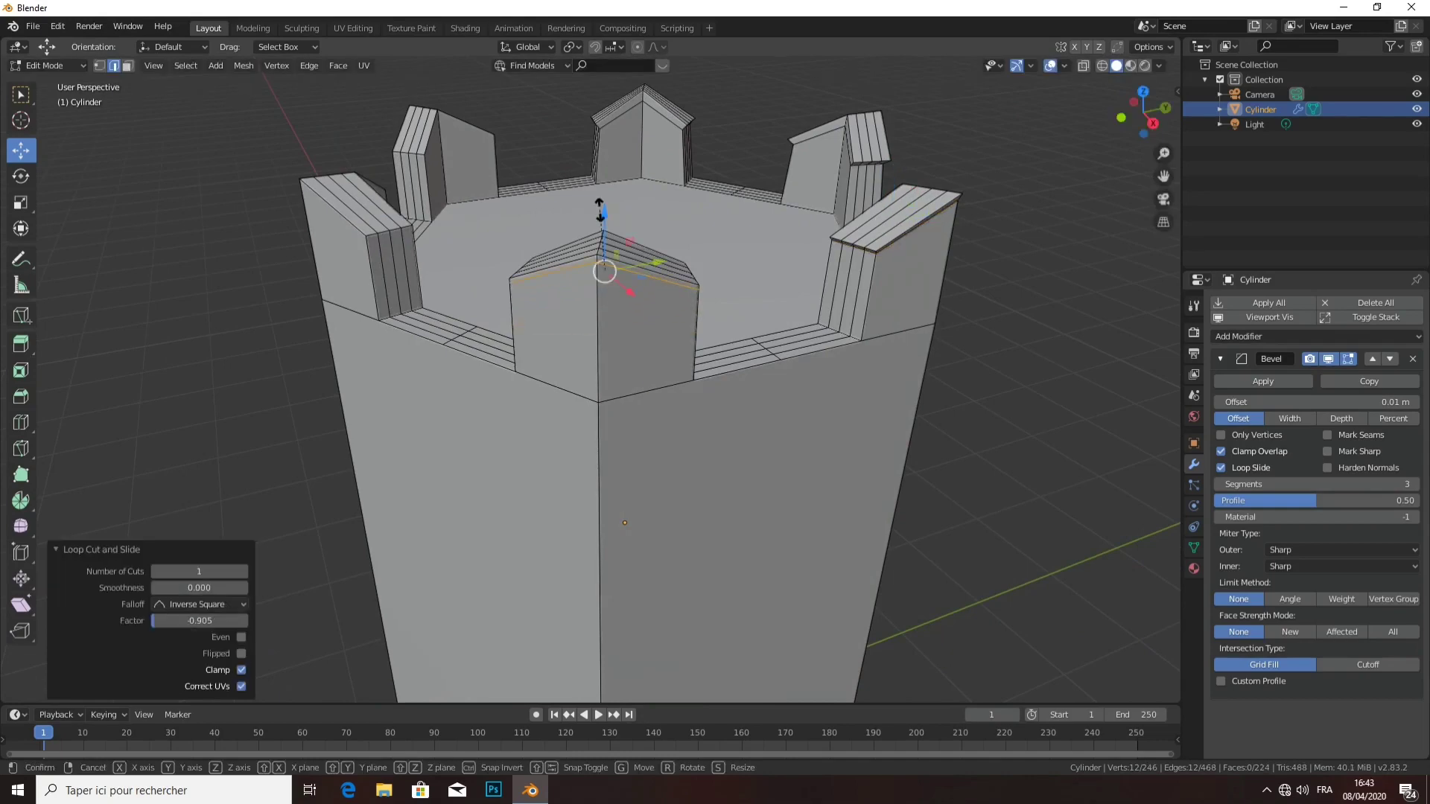
key("Return")
- Loop cut another merlon near its top and scale the new loop inward
middle_click_drag(655, 335, 718, 313)
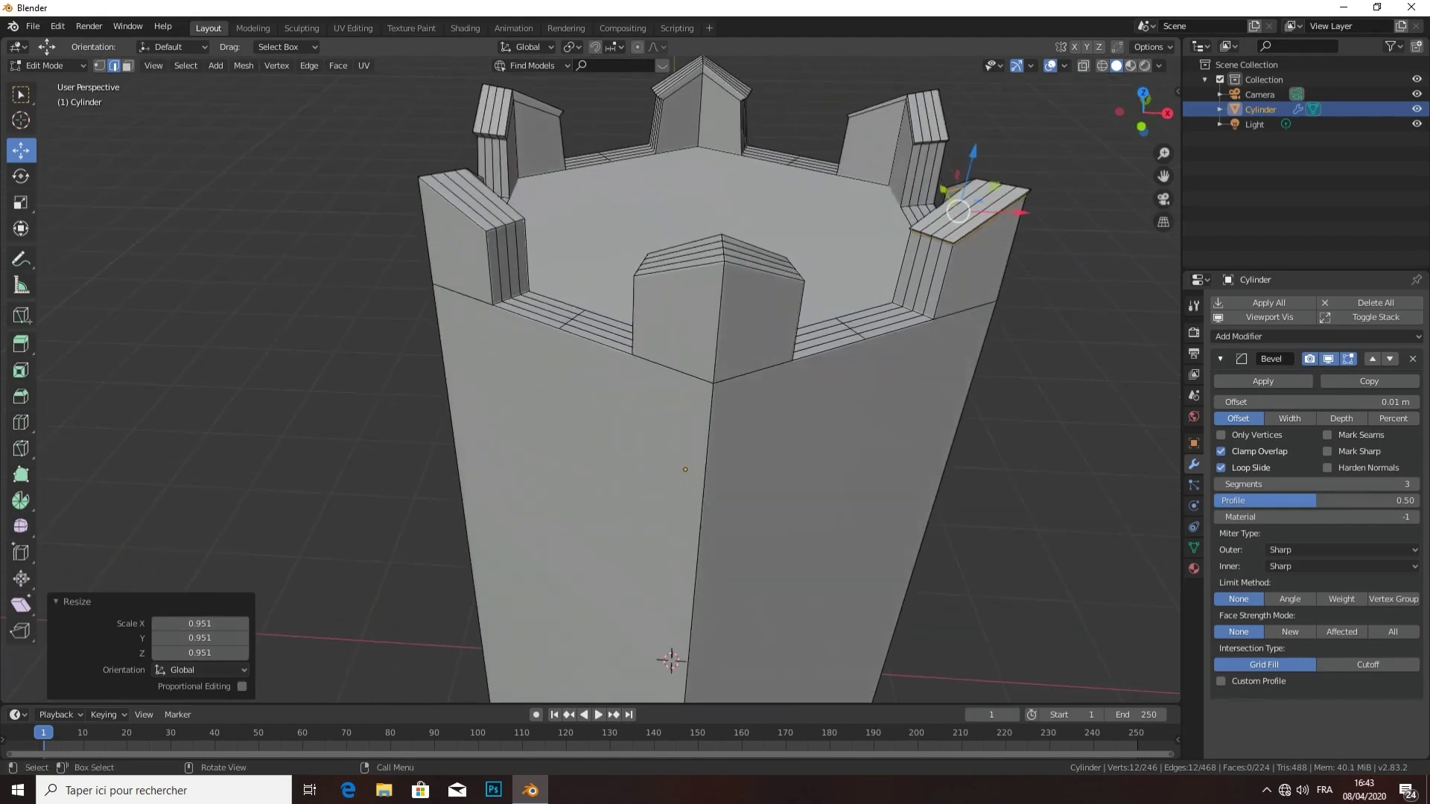
key("ctrl+r")
left_click(718, 313)
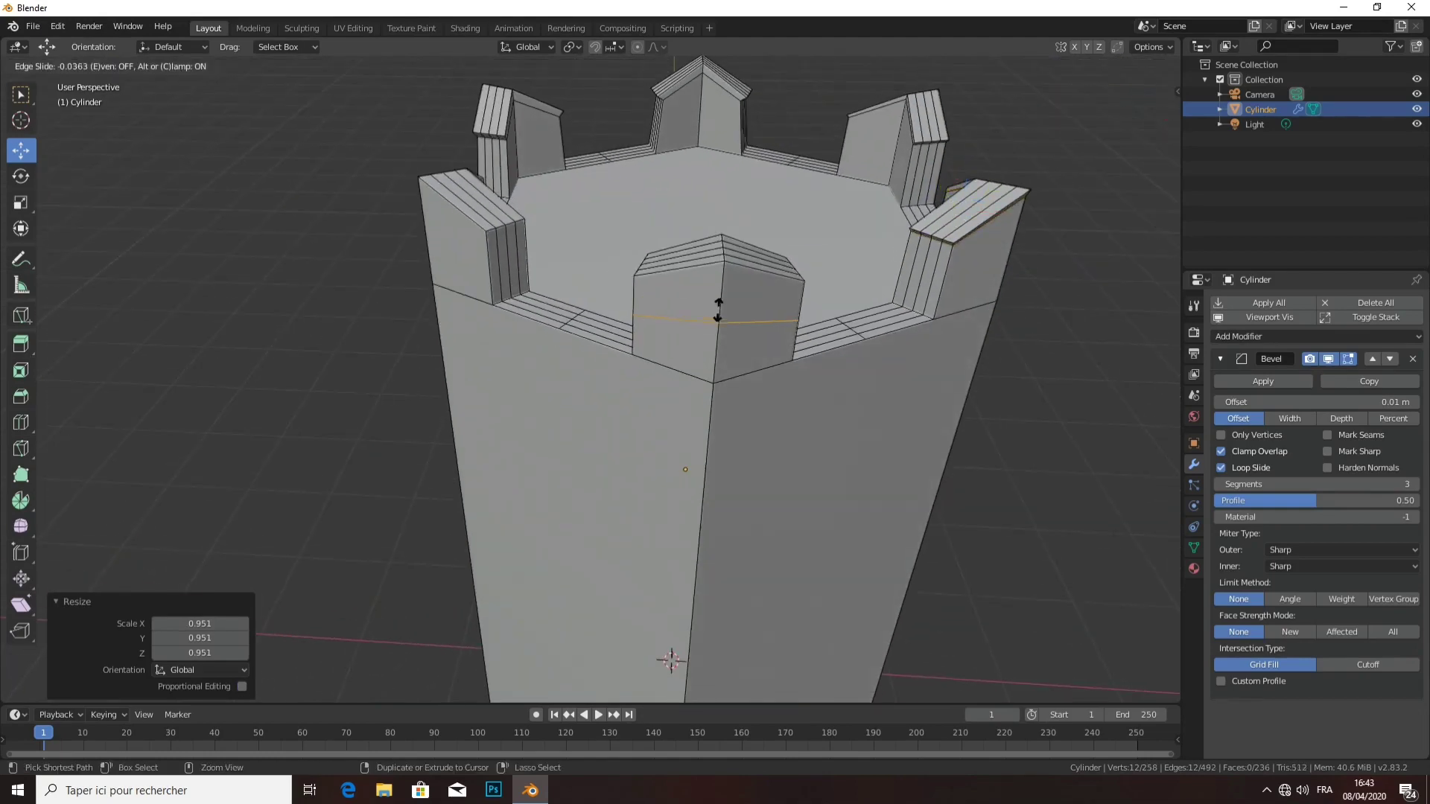
left_click(717, 257)
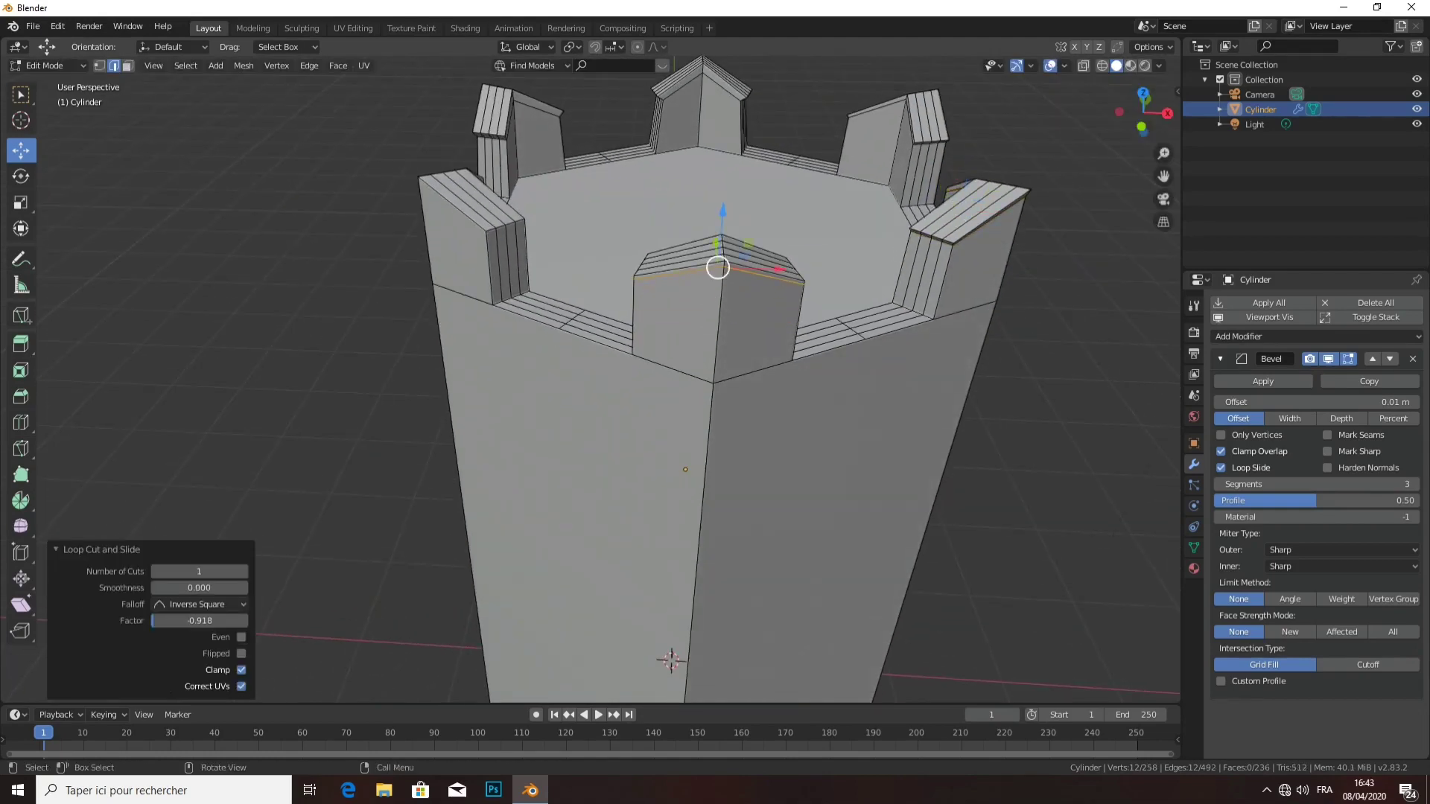
key("s")
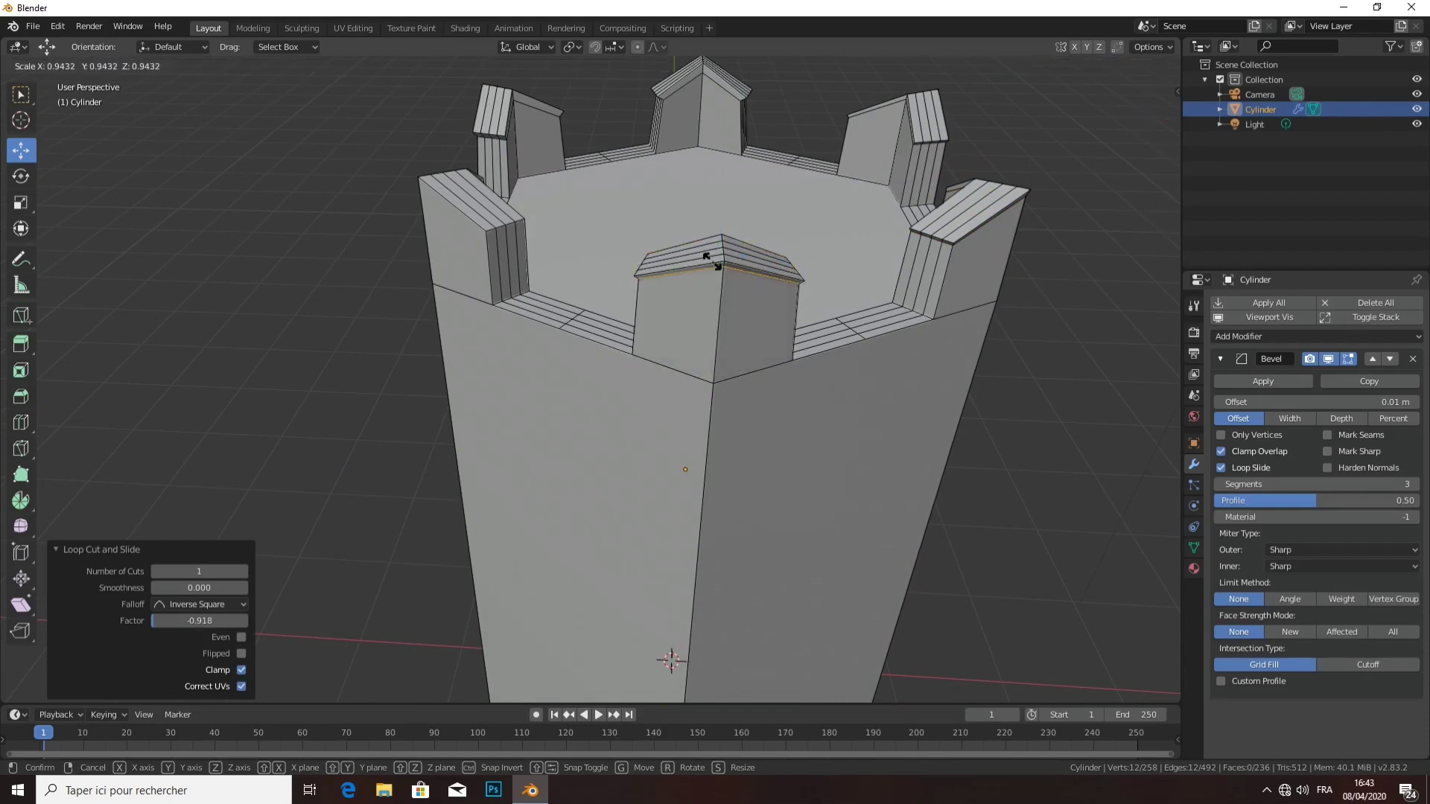
left_click(712, 260)
- Try a loop cut on another merlon, undoing its oversized scale
middle_click_drag(717, 266, 715, 194)
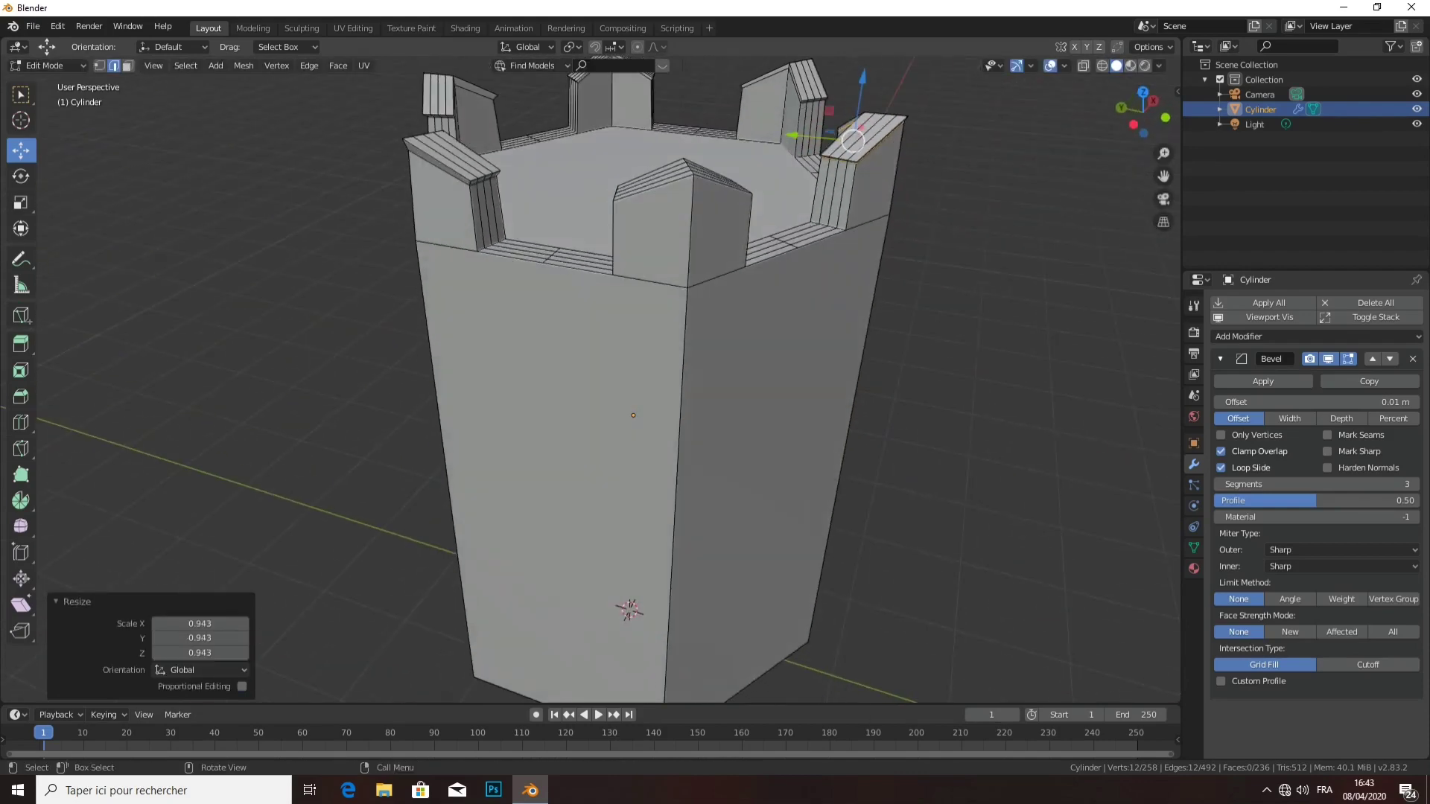
scroll(715, 223, "up", 4)
mouse_move(715, 373)
middle_mouse_down()
mouse_move(1100, 149)
mouse_move(1054, 91)
mouse_move(873, 202)
middle_mouse_up()
key("ctrl+r")
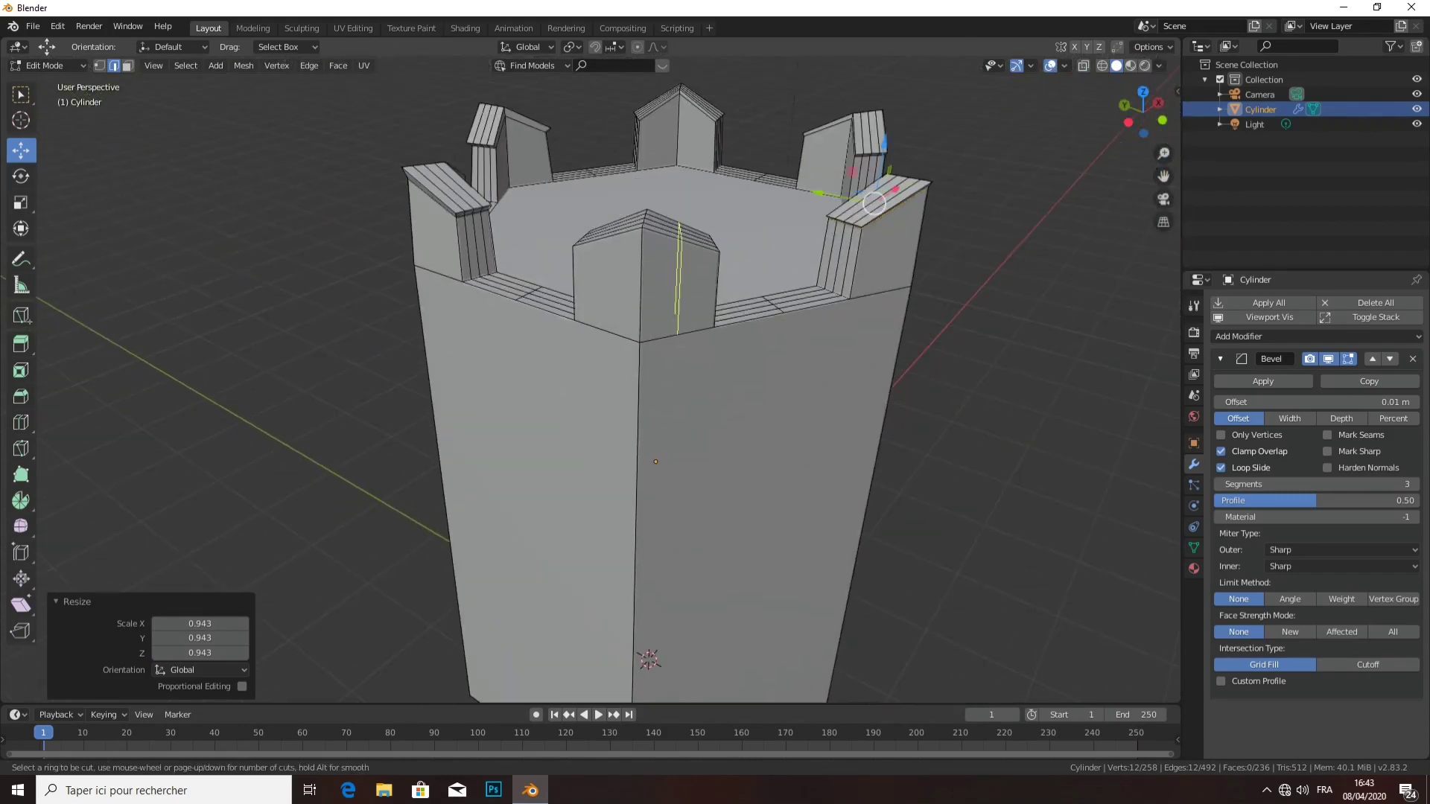
left_click(653, 231)
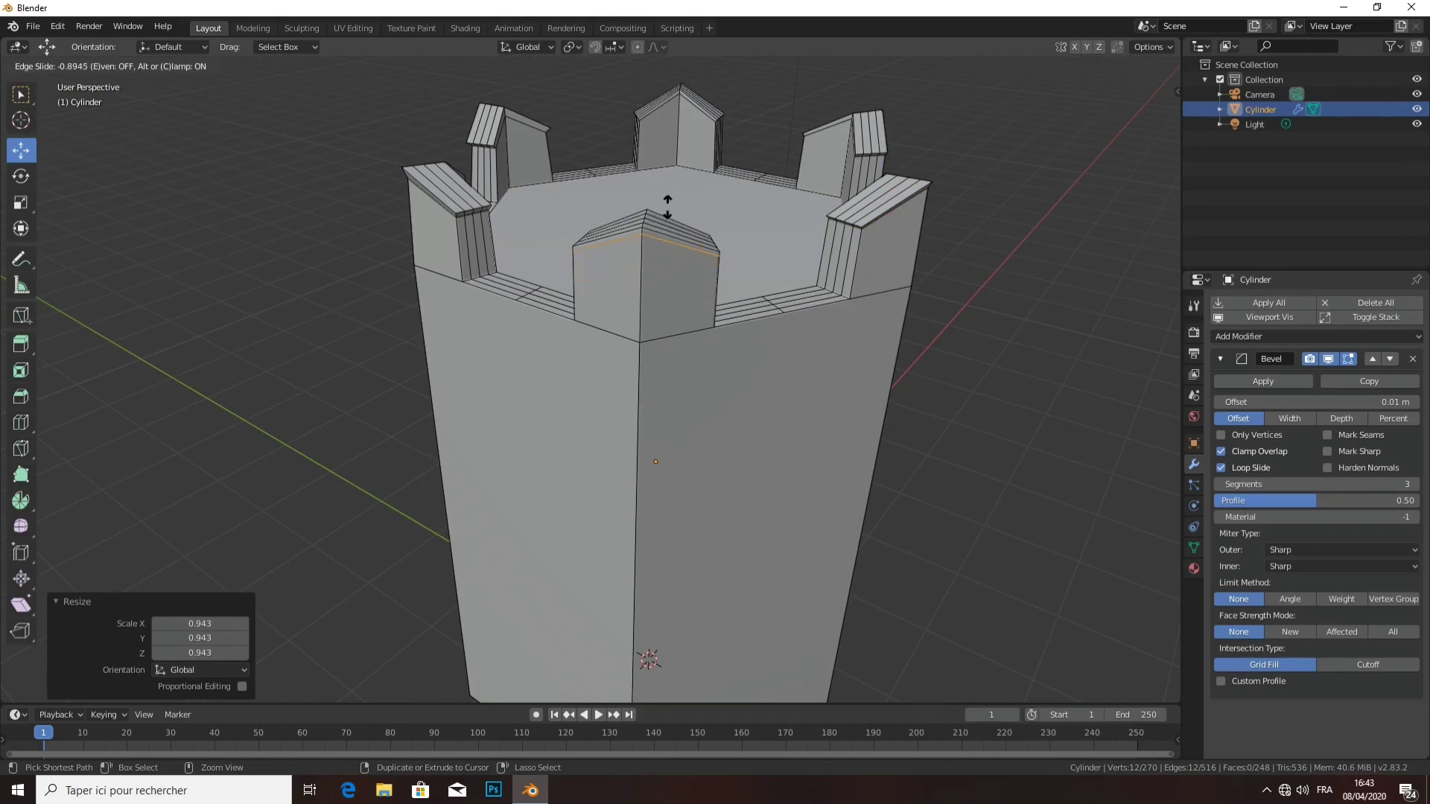
left_click(664, 209)
key("s")
left_click(667, 207)
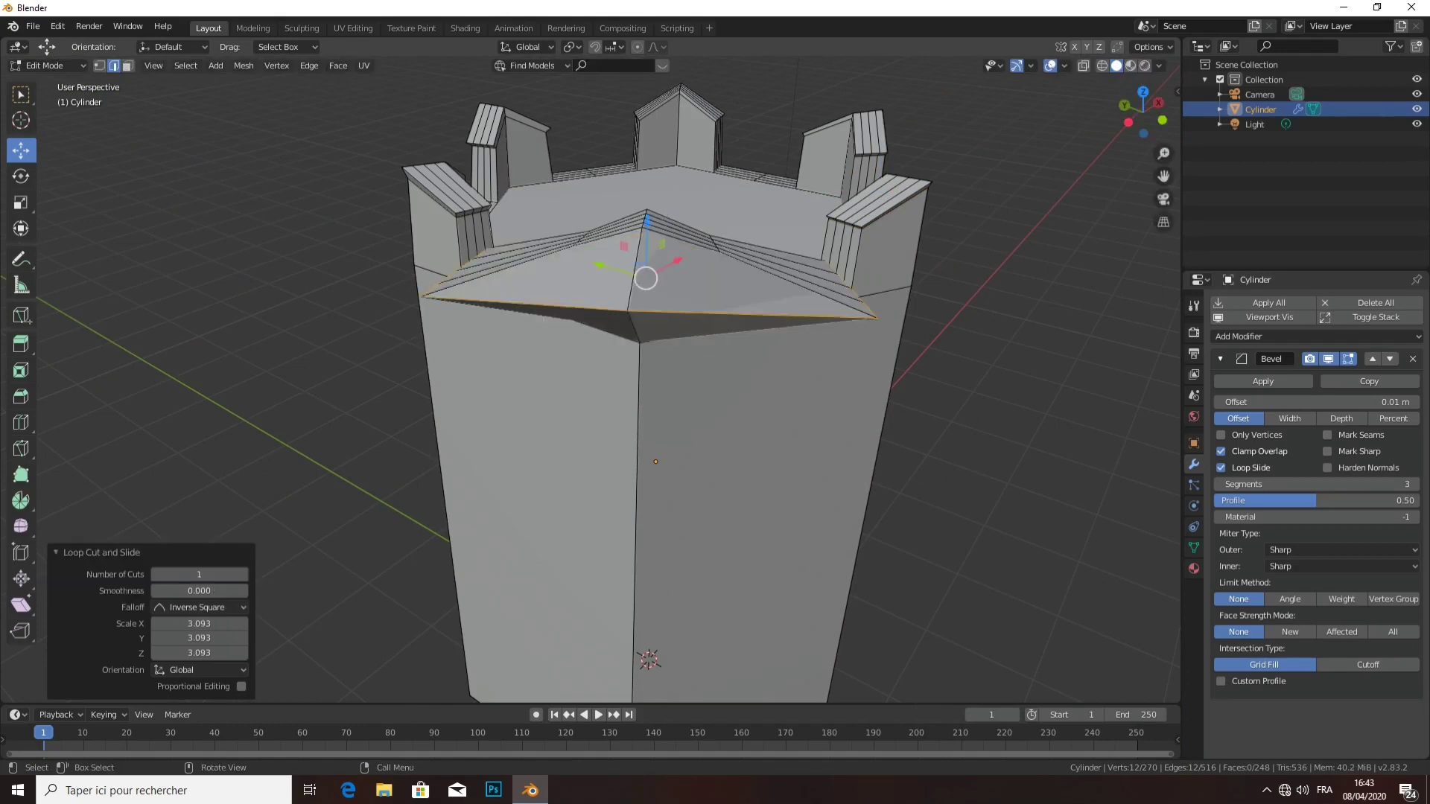
key("ctrl+z")
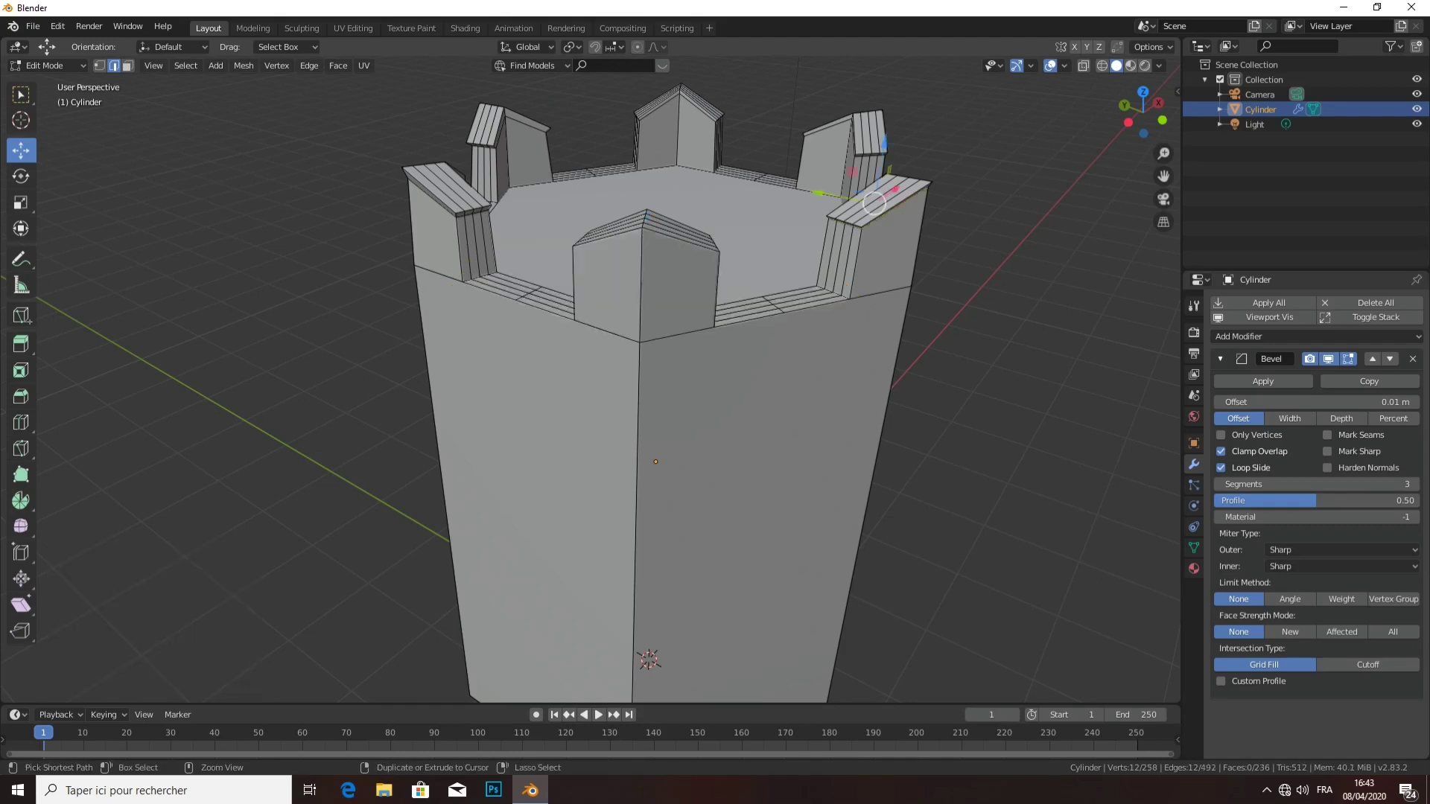
- Redo the last merlon's loop cut near its top and narrow the cap to 0.922
key("ctrl+r")
left_click(645, 250)
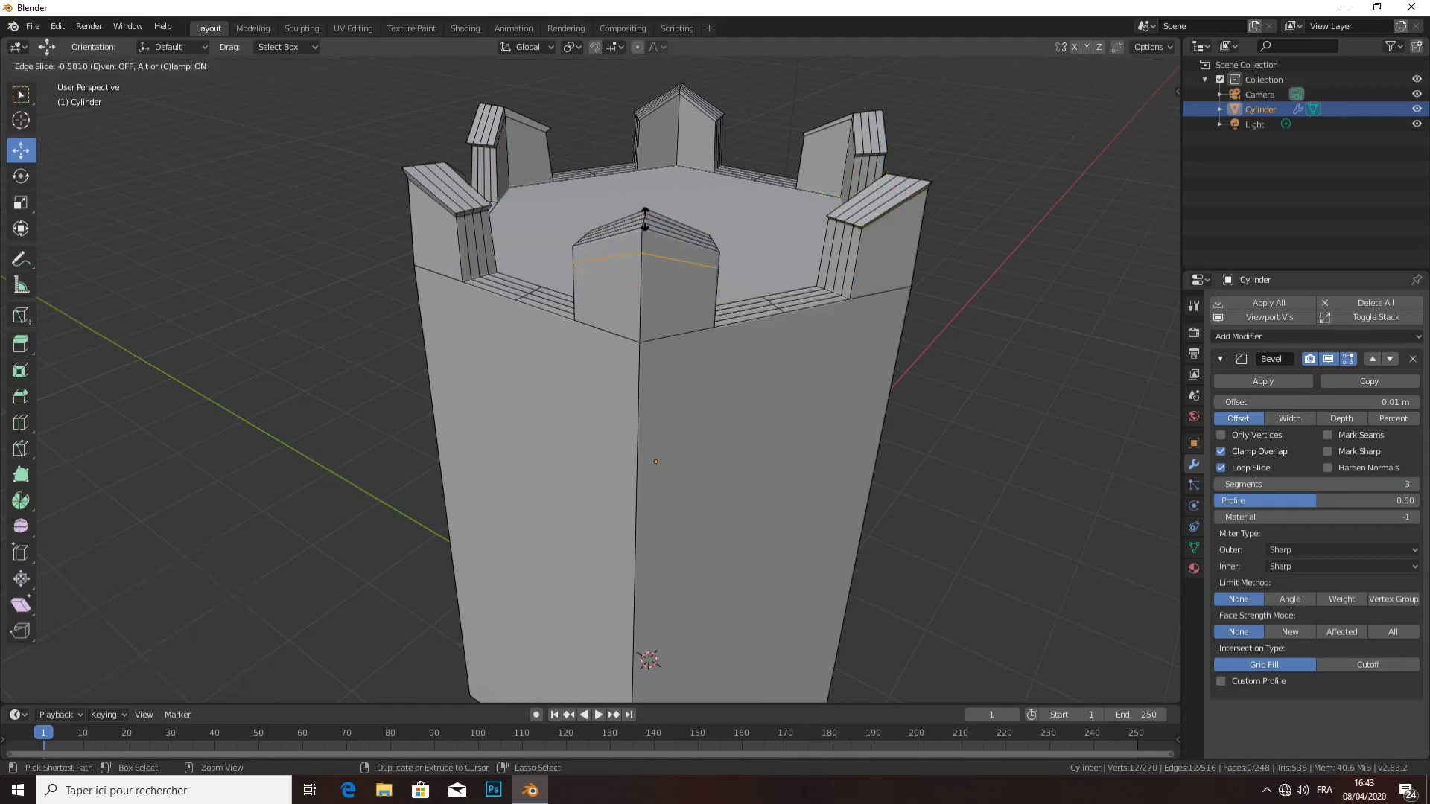
left_click(654, 207)
key("s")
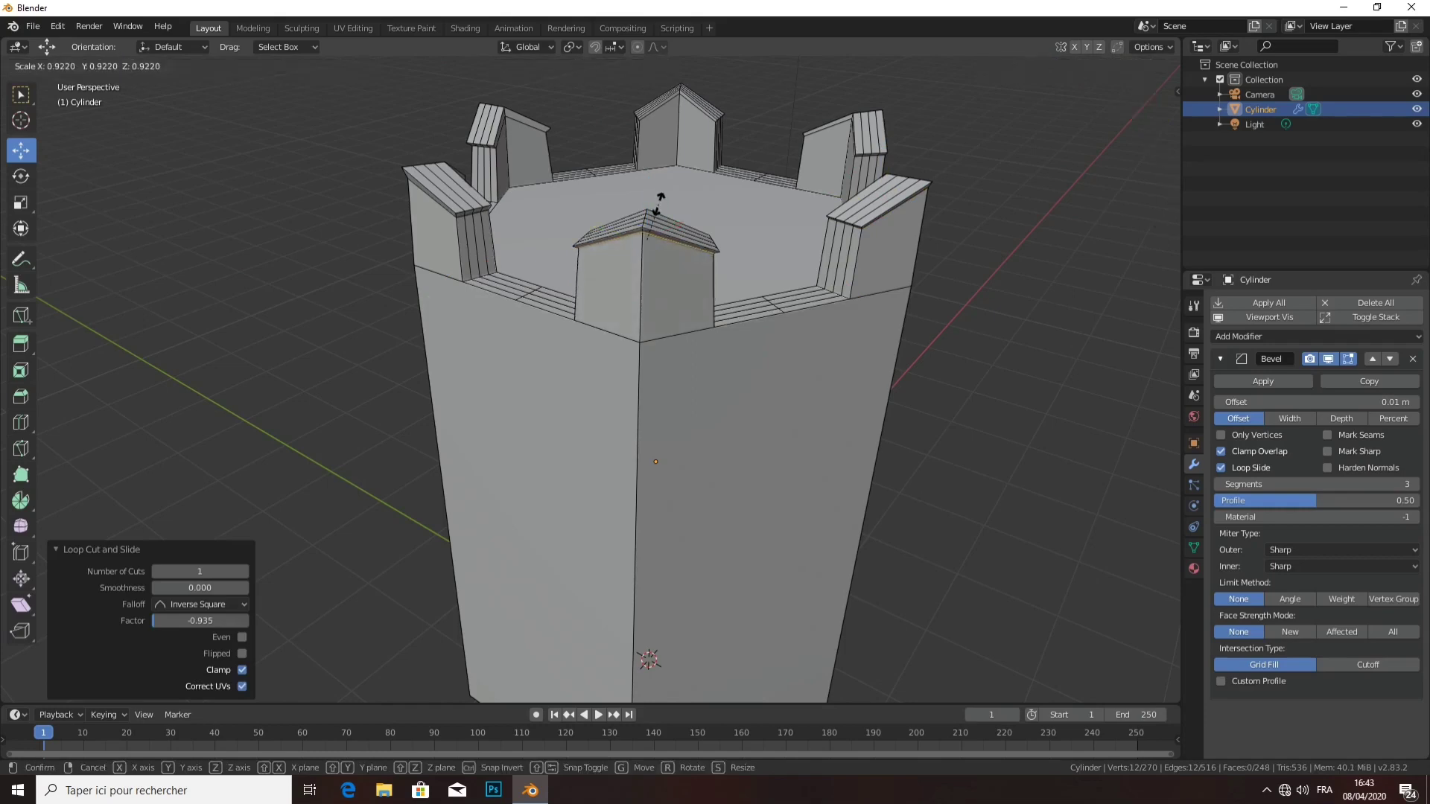
left_click(658, 201)
mouse_move(658, 201)
middle_mouse_down()
mouse_move(641, 224)
mouse_move(899, 98)
mouse_move(858, 104)
middle_mouse_up()
left_click(45, 66)
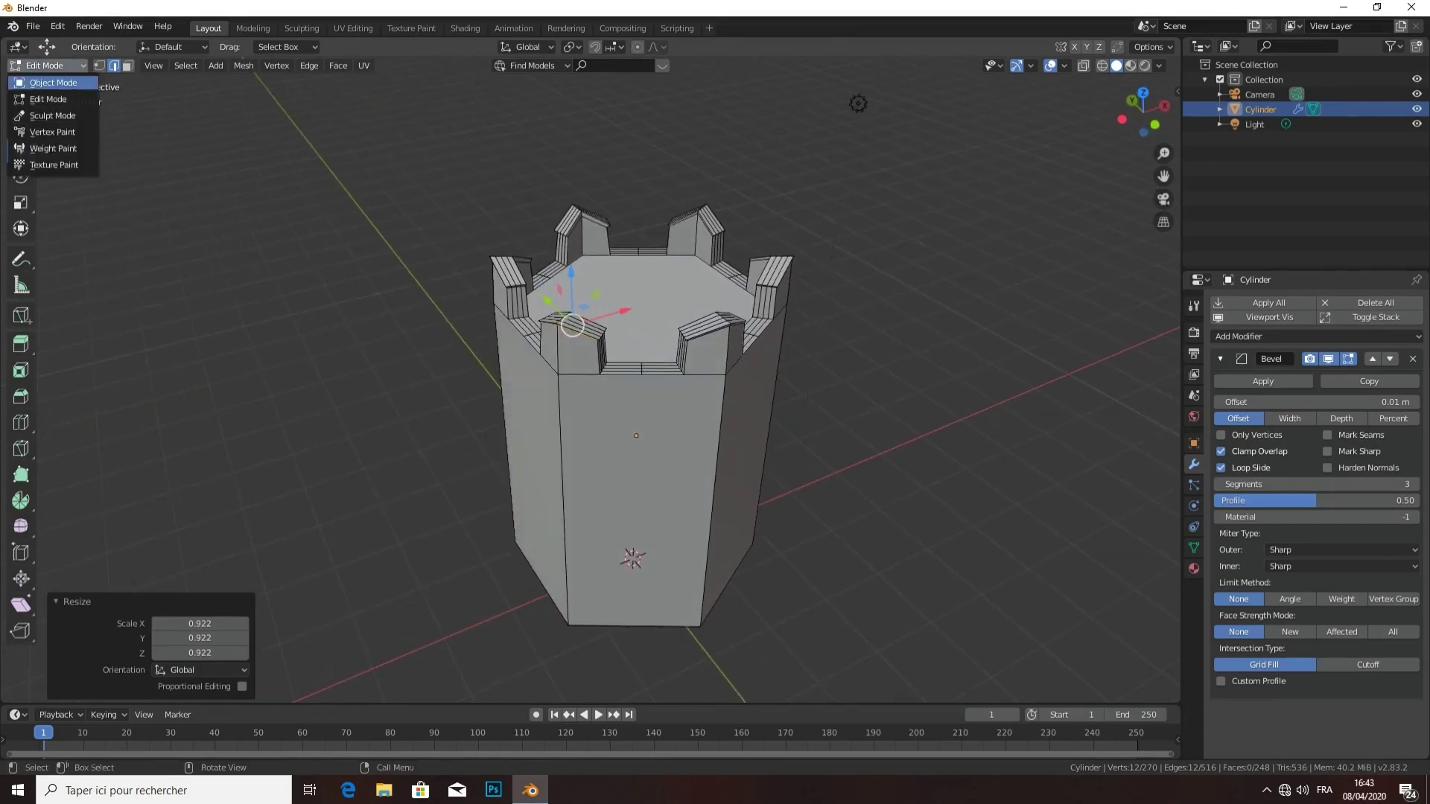
- In Object Mode, step the Bevel Segments up through 4 and 5 to 6, then deselect
left_click(41, 84)
mouse_move(595, 372)
middle_mouse_down()
mouse_move(633, 350)
mouse_move(522, 381)
mouse_move(670, 382)
middle_mouse_up()
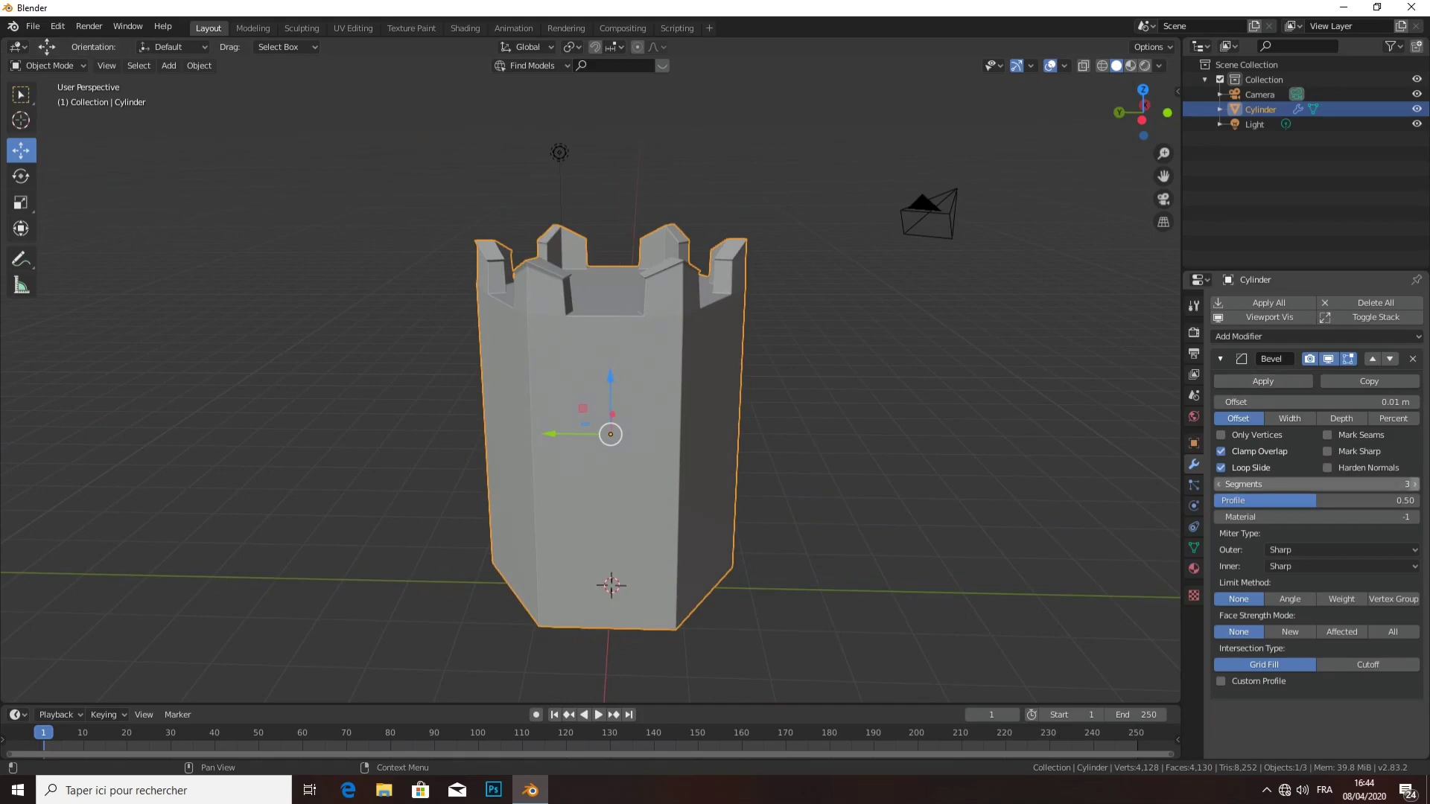
left_click(1415, 484)
scroll(590, 373, "up", 1)
scroll(638, 700, "up", 2)
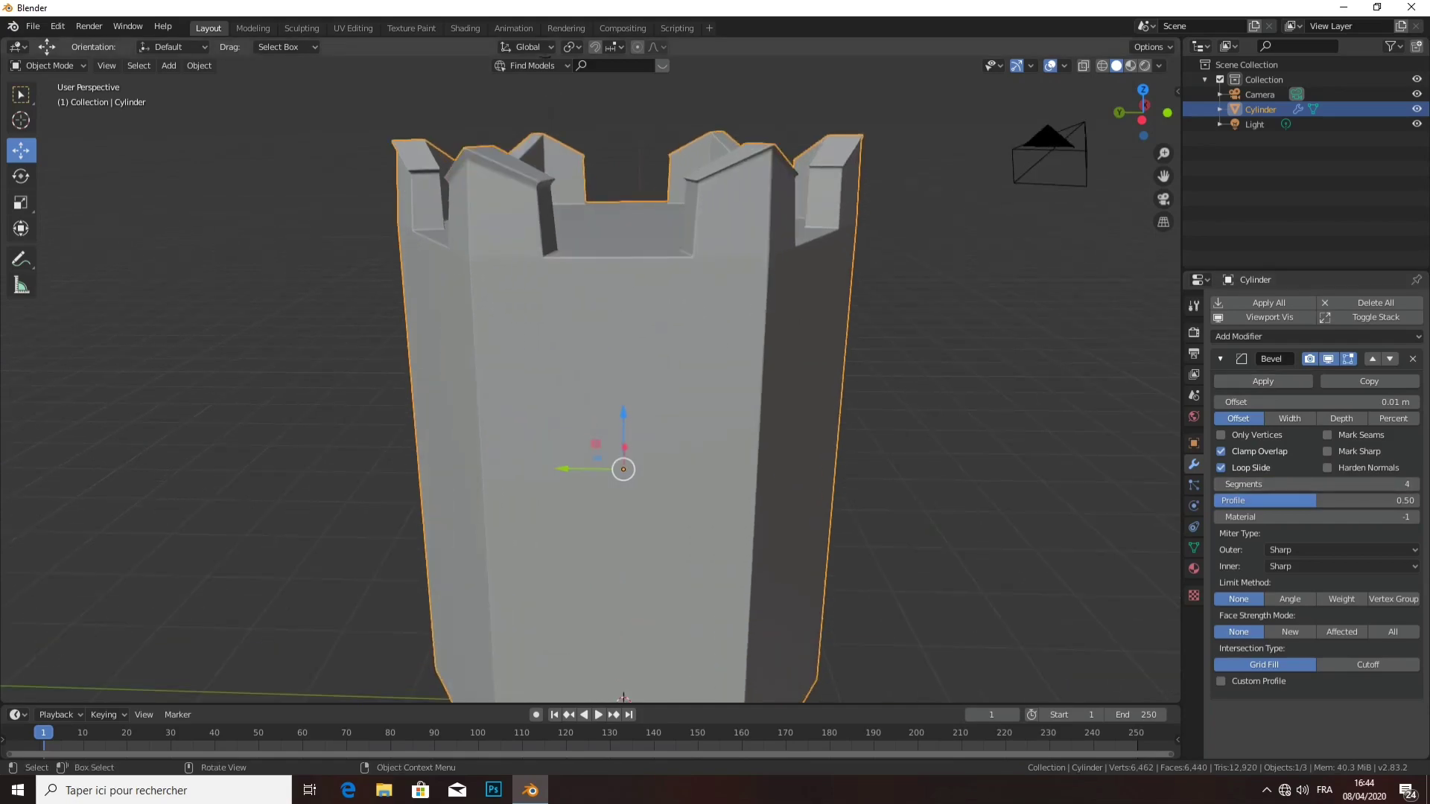
middle_click_drag(630, 697, 639, 700)
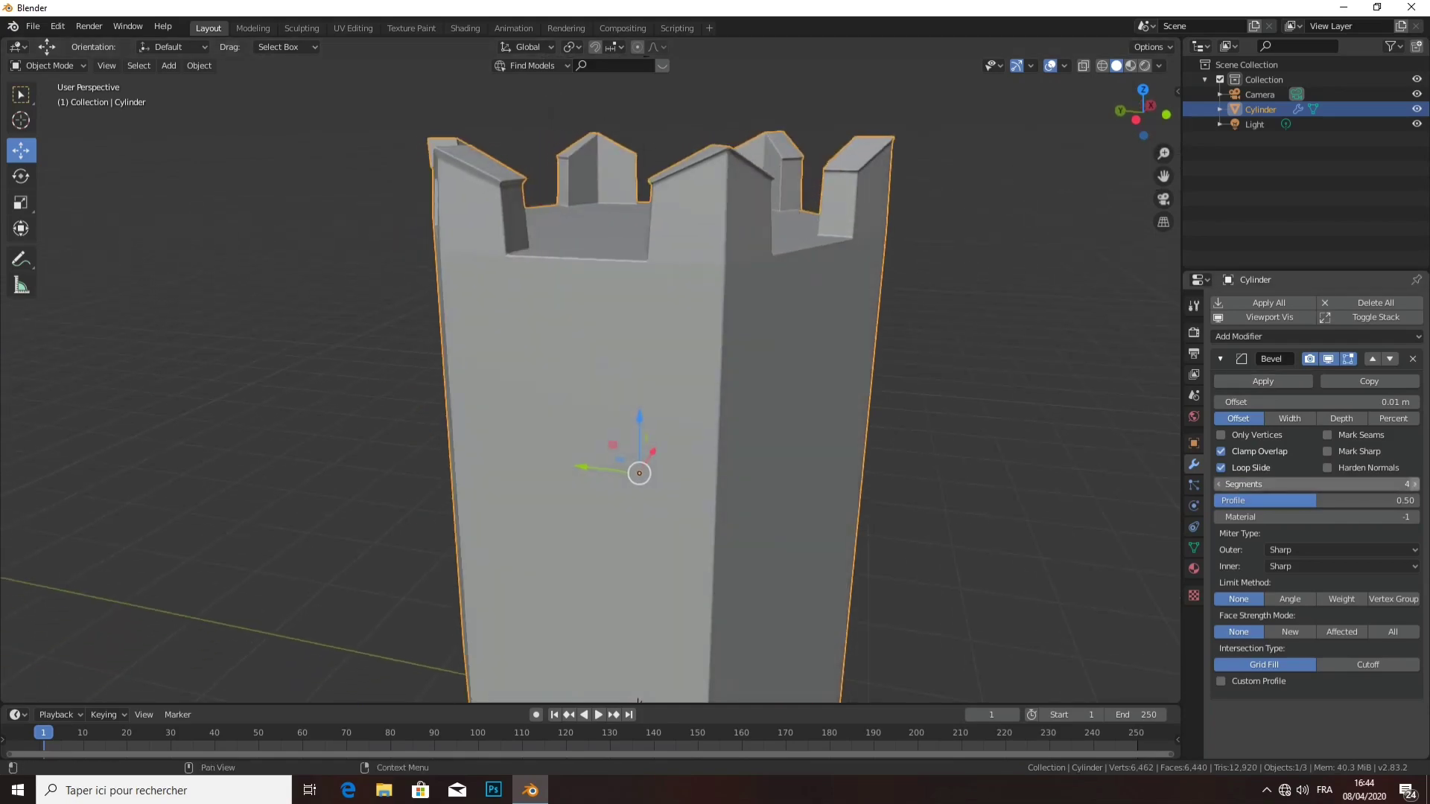
left_click(1414, 484)
left_click(1415, 484)
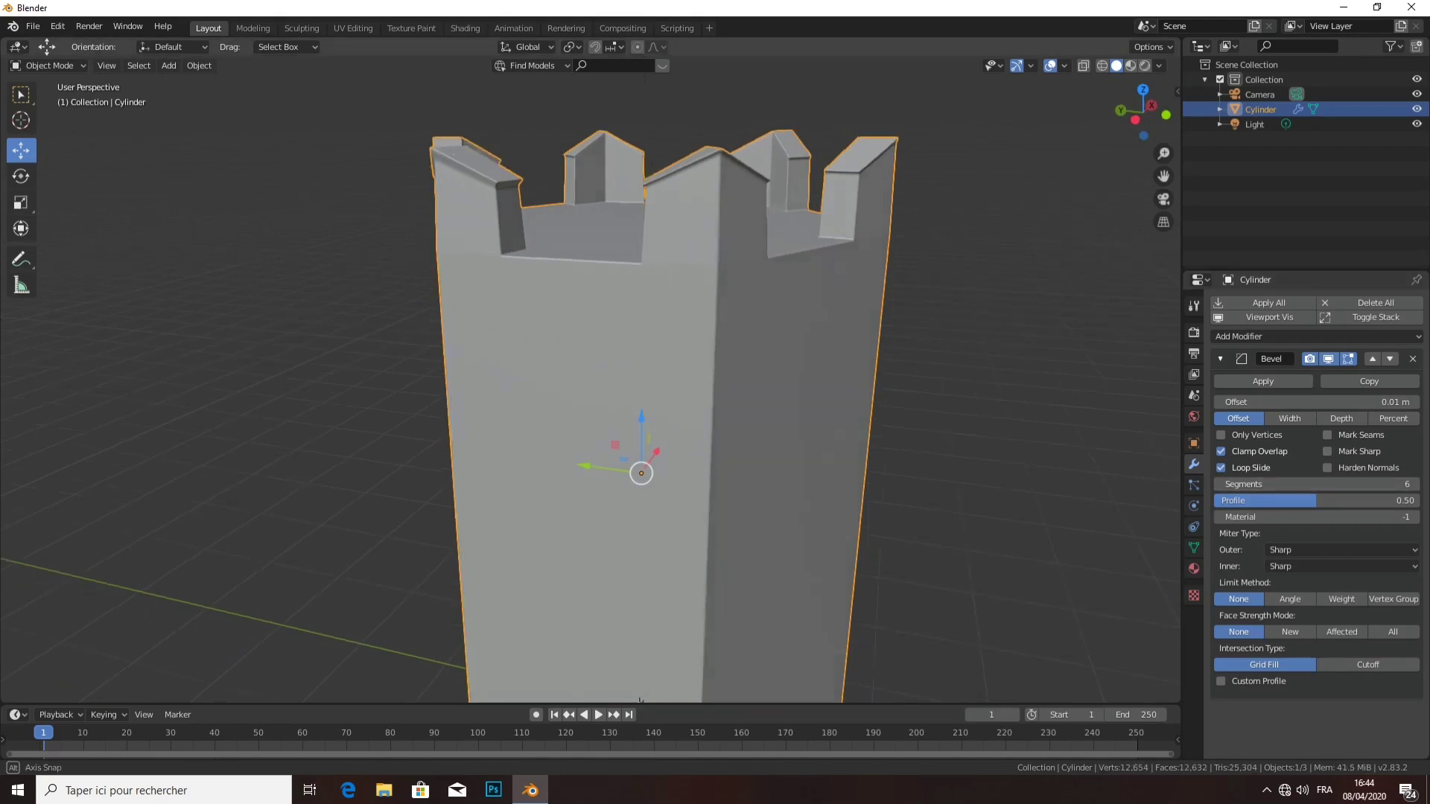
mouse_move(638, 700)
middle_mouse_down()
mouse_move(655, 699)
mouse_move(635, 660)
mouse_move(629, 674)
mouse_move(624, 480)
mouse_move(638, 654)
mouse_move(599, 640)
mouse_move(629, 601)
middle_mouse_up()
key("alt+a")
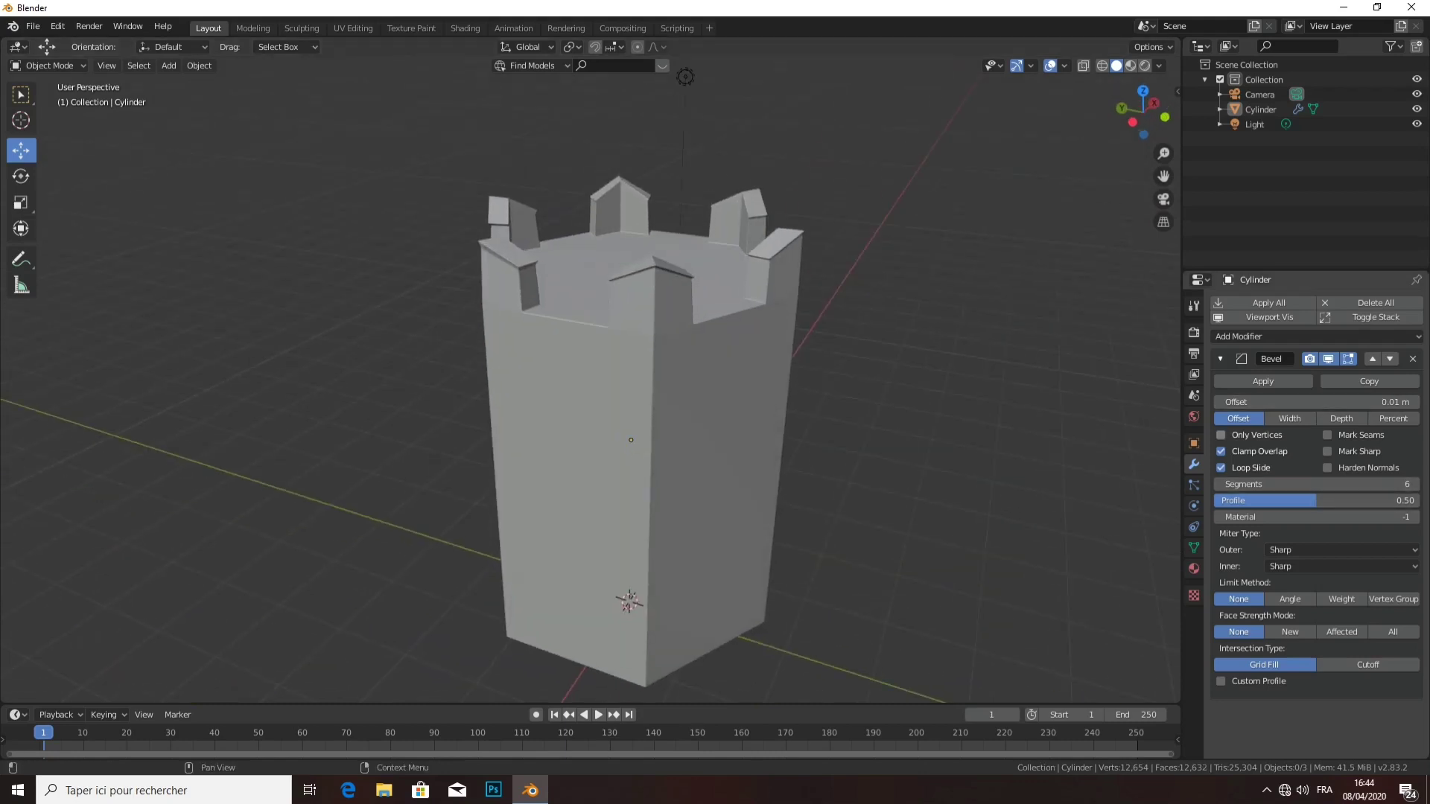
- Toggle Only Vertices on and off, then apply the Bevel modifier
left_click(1221, 435)
left_click(1221, 435)
middle_click_drag(633, 372, 655, 536)
mouse_move(633, 447)
middle_mouse_down()
mouse_move(633, 335)
mouse_move(633, 461)
mouse_move(671, 461)
mouse_move(655, 335)
mouse_move(648, 447)
middle_mouse_up()
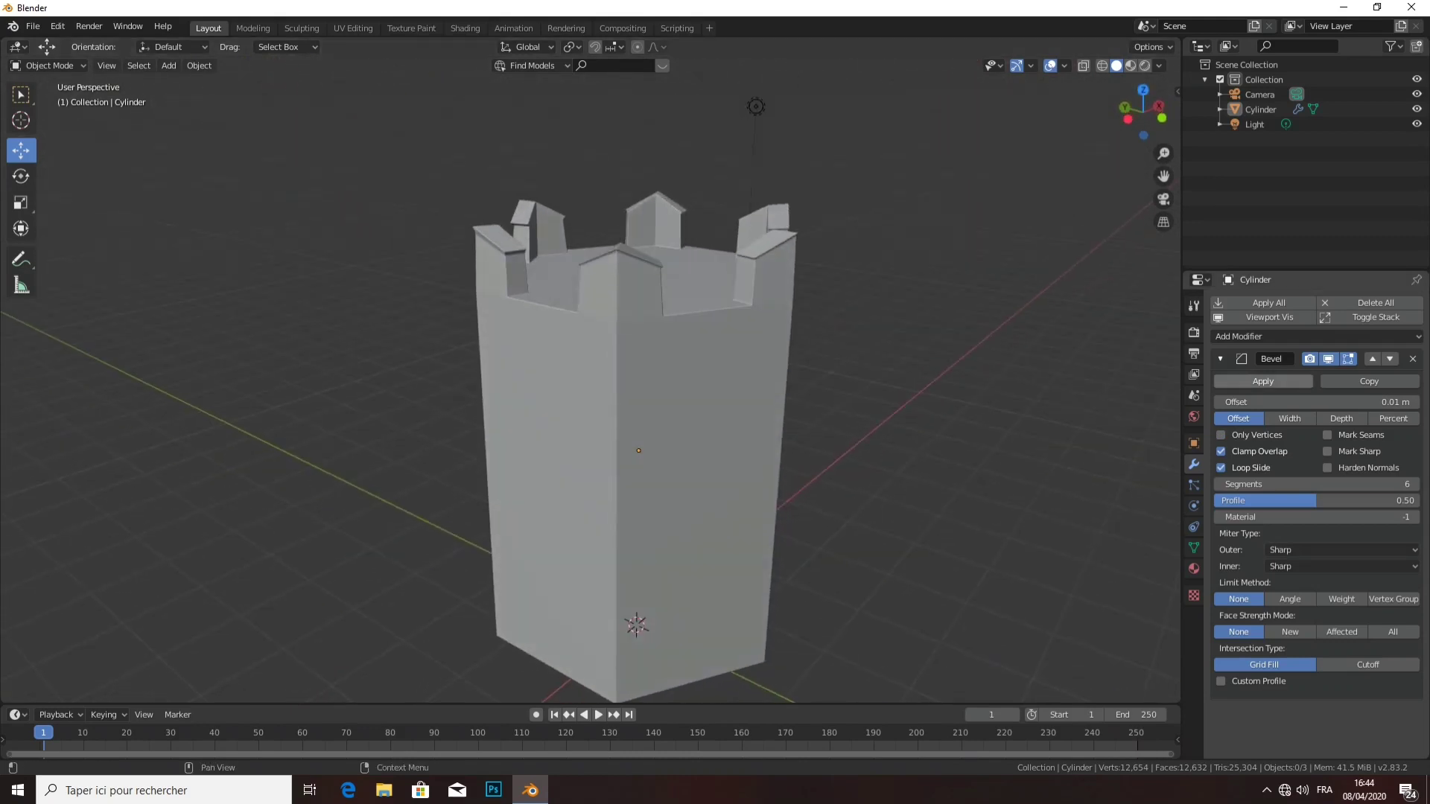
left_click(1263, 381)
- Orbit and zoom to inspect the baked 12,654-vertex tower from higher angles
mouse_move(633, 335)
middle_mouse_down()
mouse_move(640, 417)
mouse_move(633, 328)
mouse_move(640, 358)
mouse_move(670, 350)
mouse_move(655, 312)
mouse_move(648, 350)
mouse_move(686, 328)
mouse_move(633, 380)
mouse_move(595, 365)
middle_mouse_up()
scroll(591, 387, "up", 2)
scroll(596, 387, "down", 3)
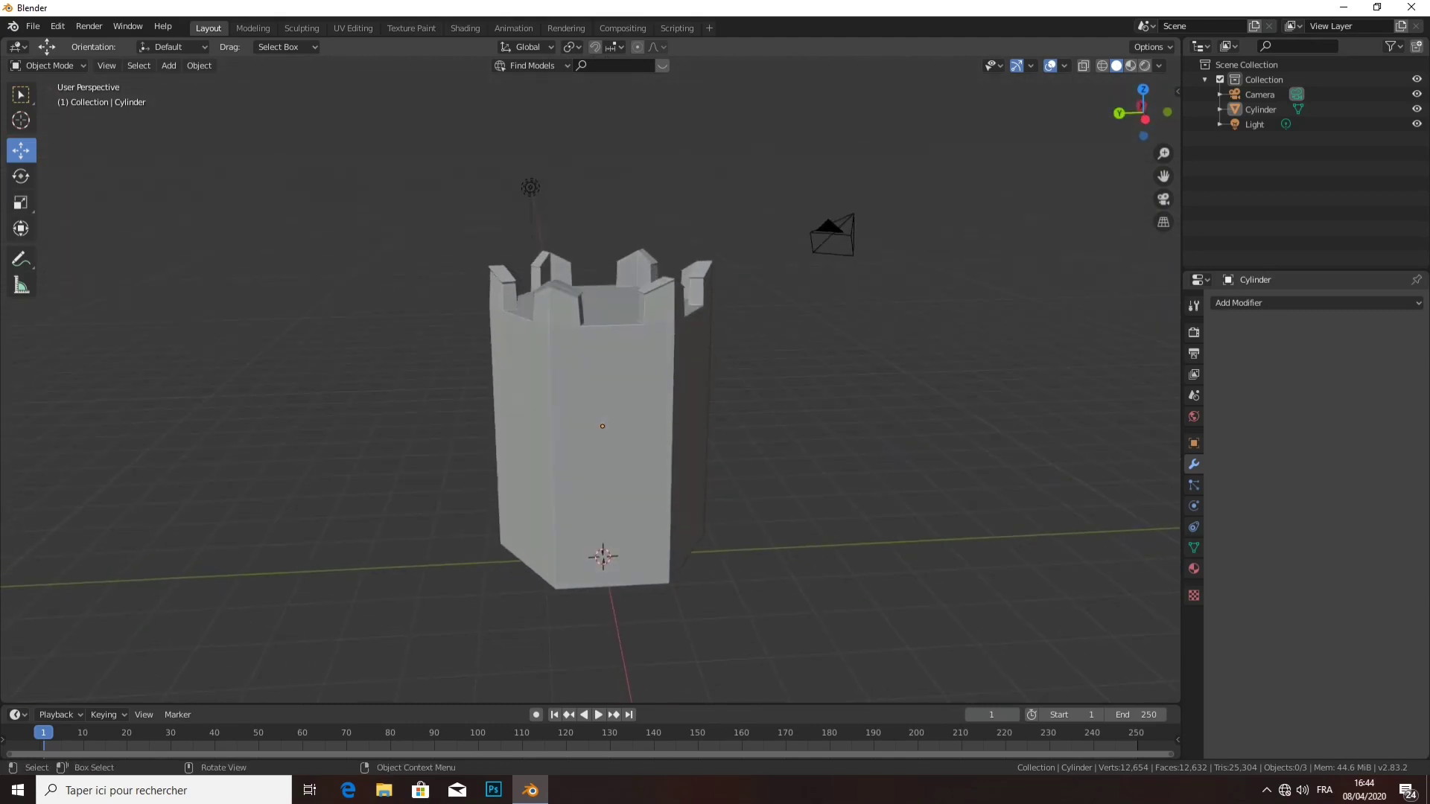
left_click(170, 47)
key("Escape")
middle_click_drag(596, 372, 521, 462)
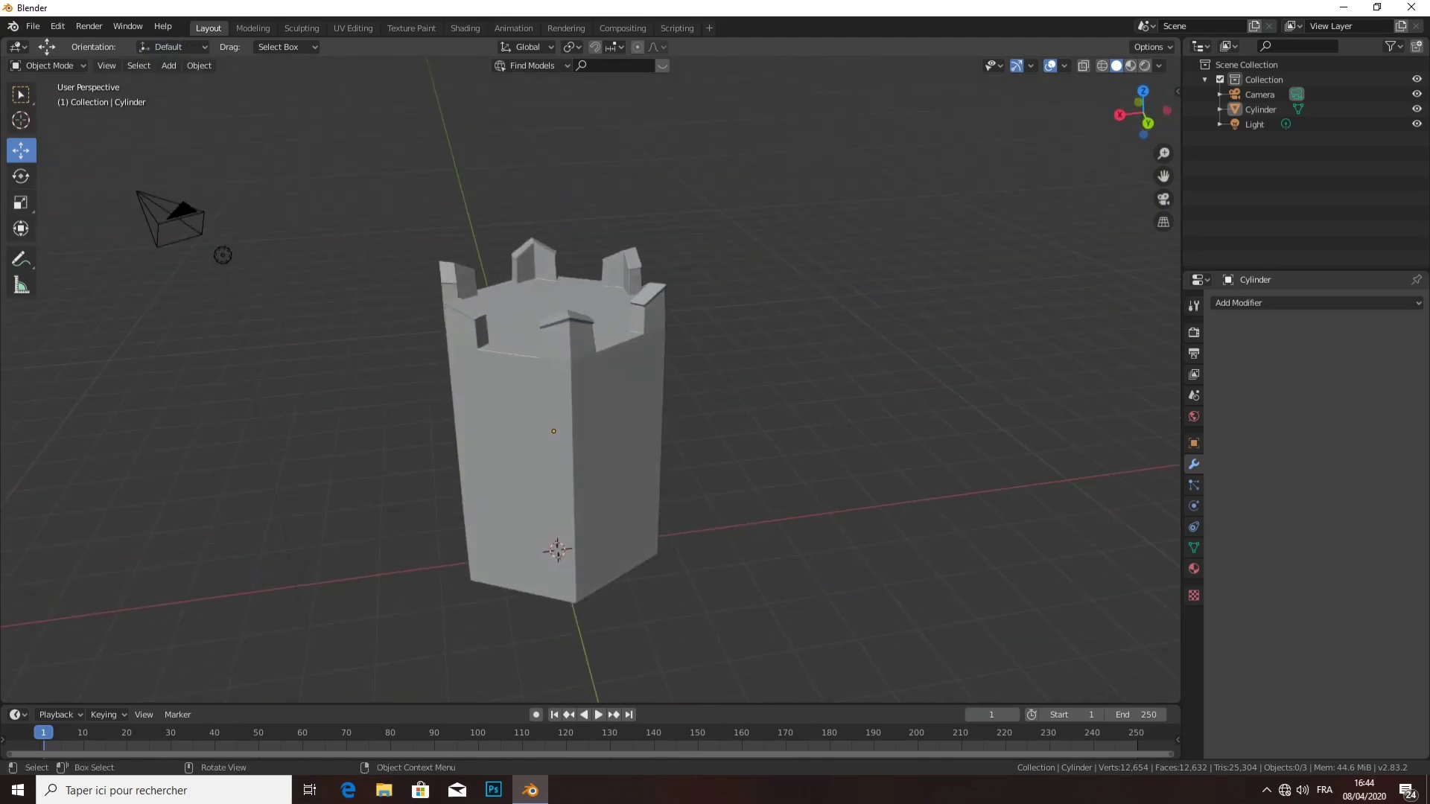
scroll(573, 402, "up", 2)
mouse_move(574, 402)
middle_mouse_down()
mouse_move(551, 447)
mouse_move(565, 335)
middle_mouse_up()
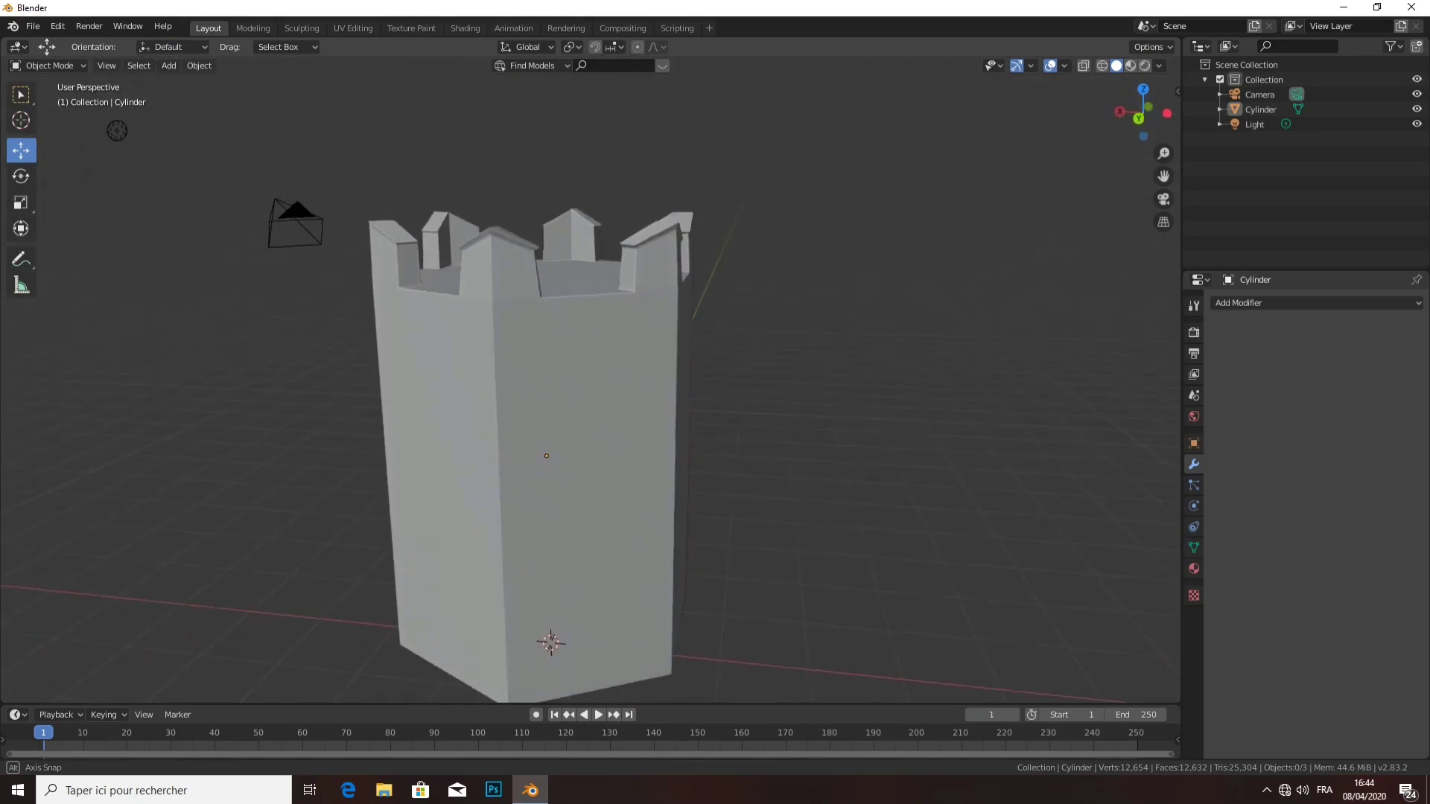
- Select the light and slide it along the X axis
middle_click_drag(566, 402, 566, 447)
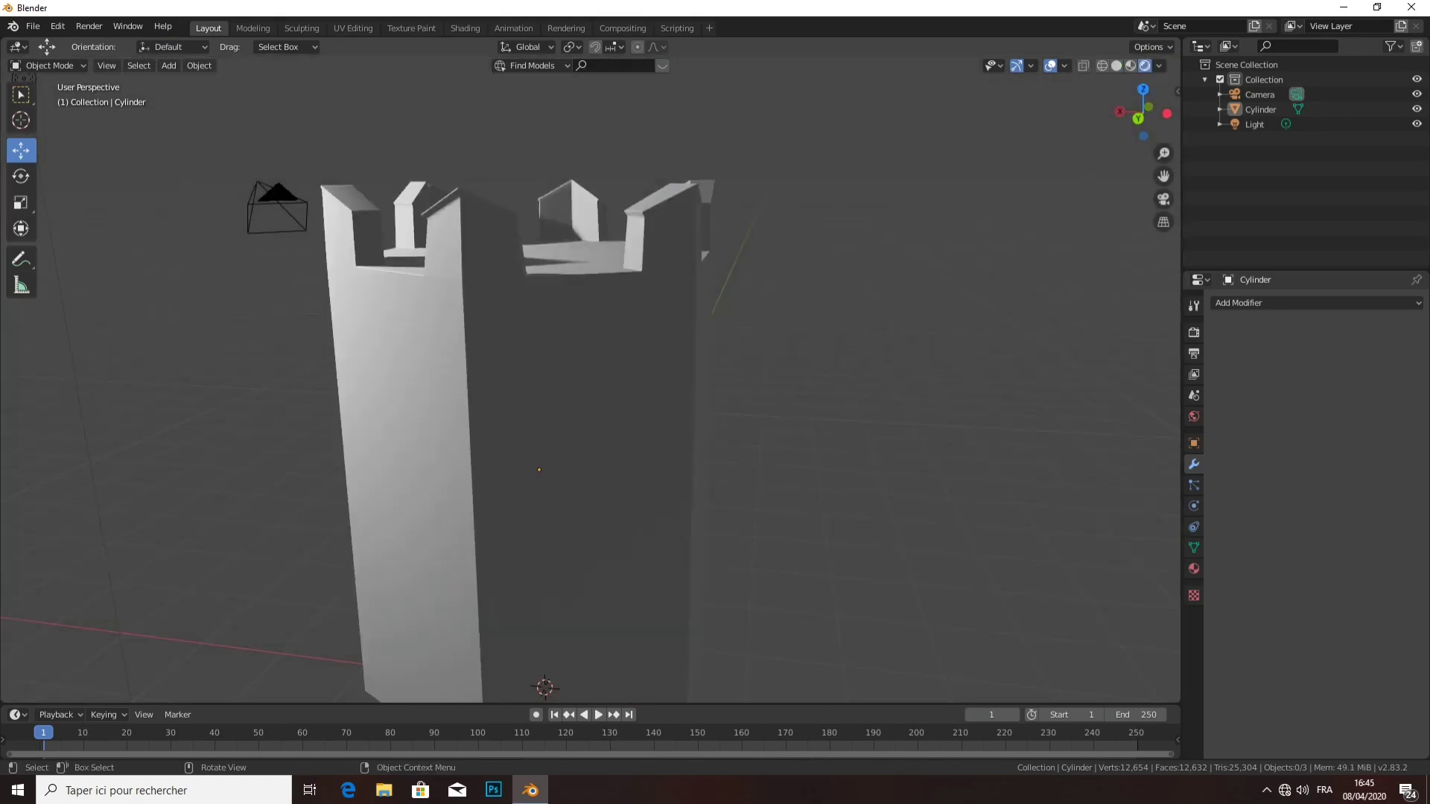
scroll(566, 402, "down", 2)
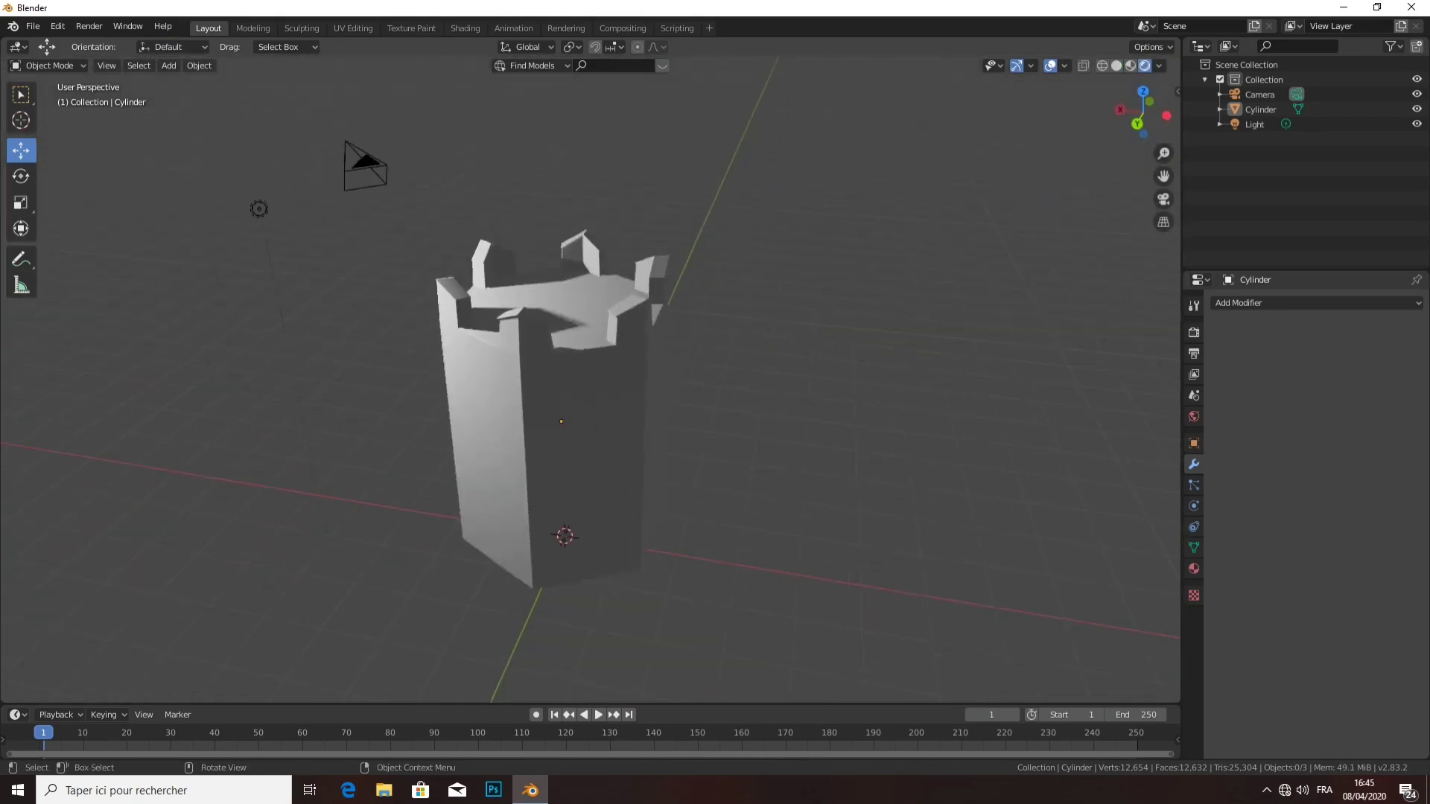
left_click(259, 209)
key("alt+a")
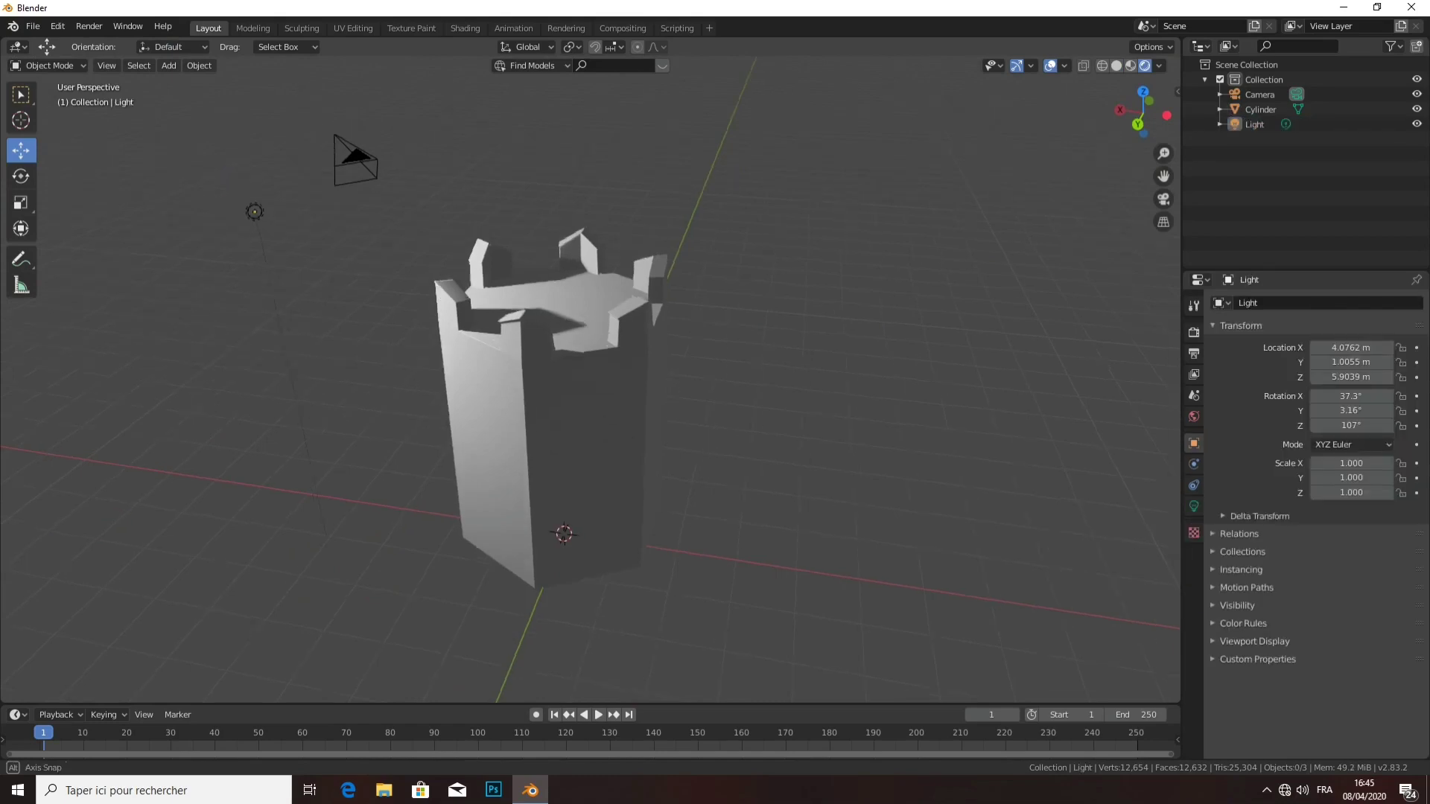
middle_click_drag(566, 402, 789, 372)
left_click(658, 379)
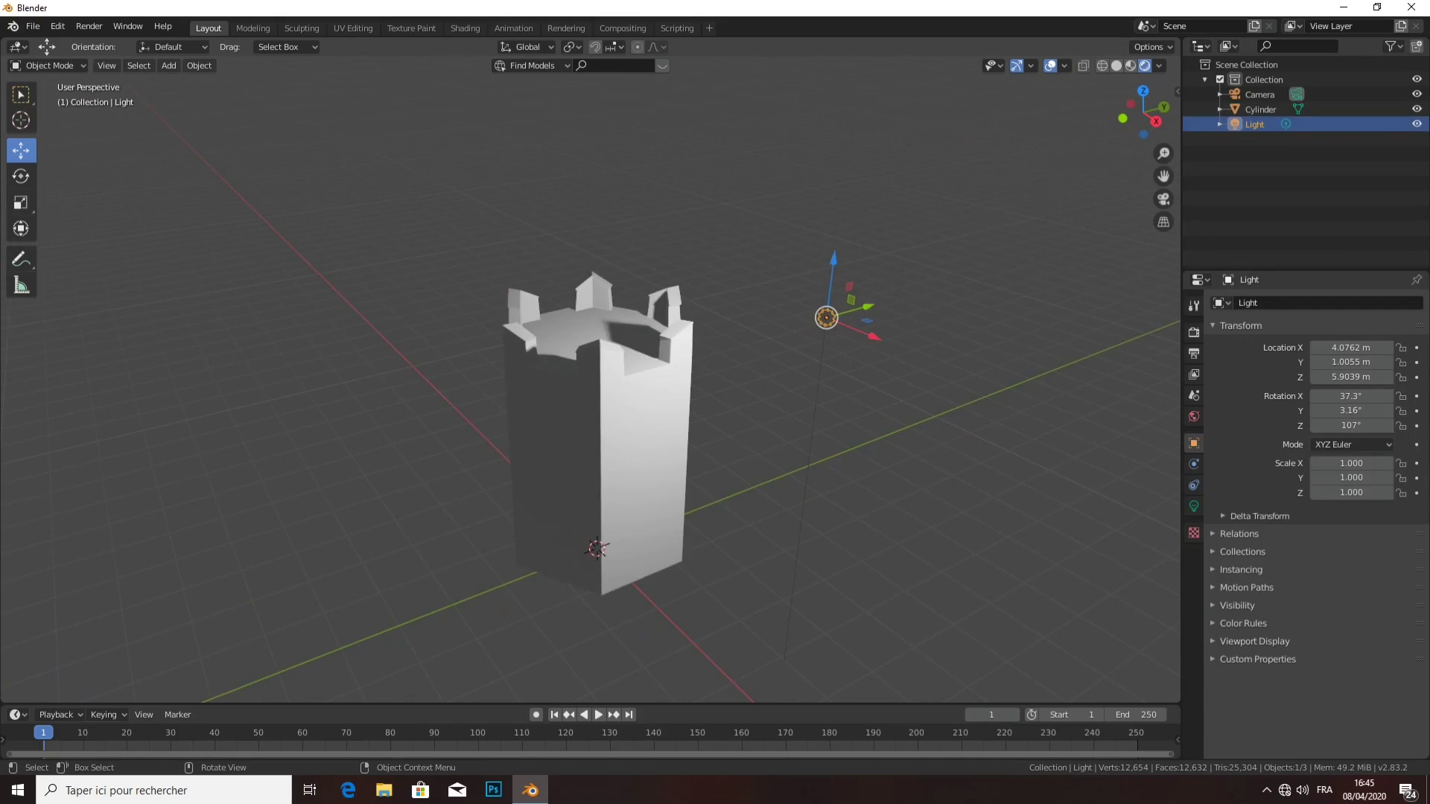
key("g")
key("x")
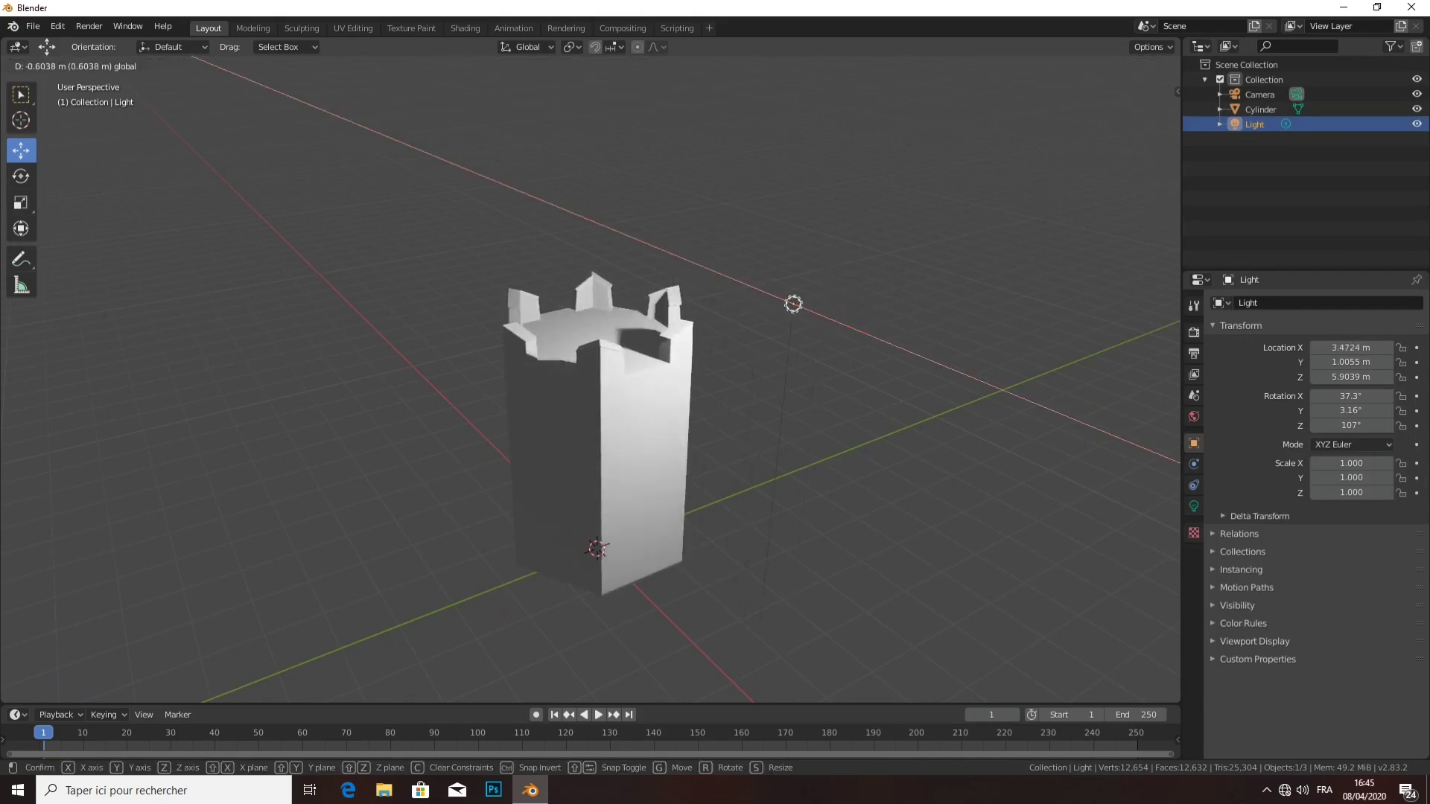
key("Return")
- Raise the light along Z, then push it farther out along X to about X 6.13 m, Z 6.25 m
key("g")
key("z")
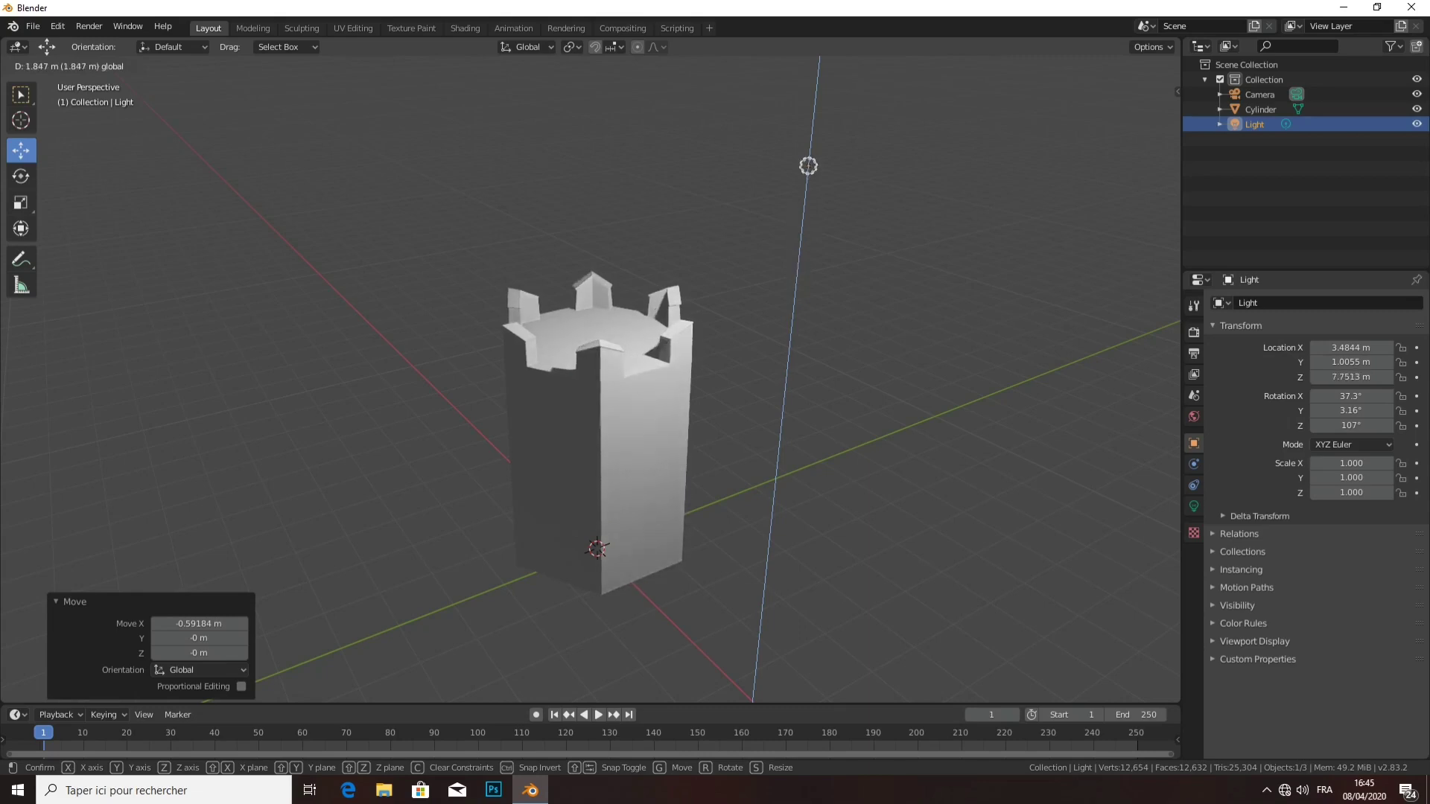
key("Return")
middle_click_drag(745, 373, 596, 373)
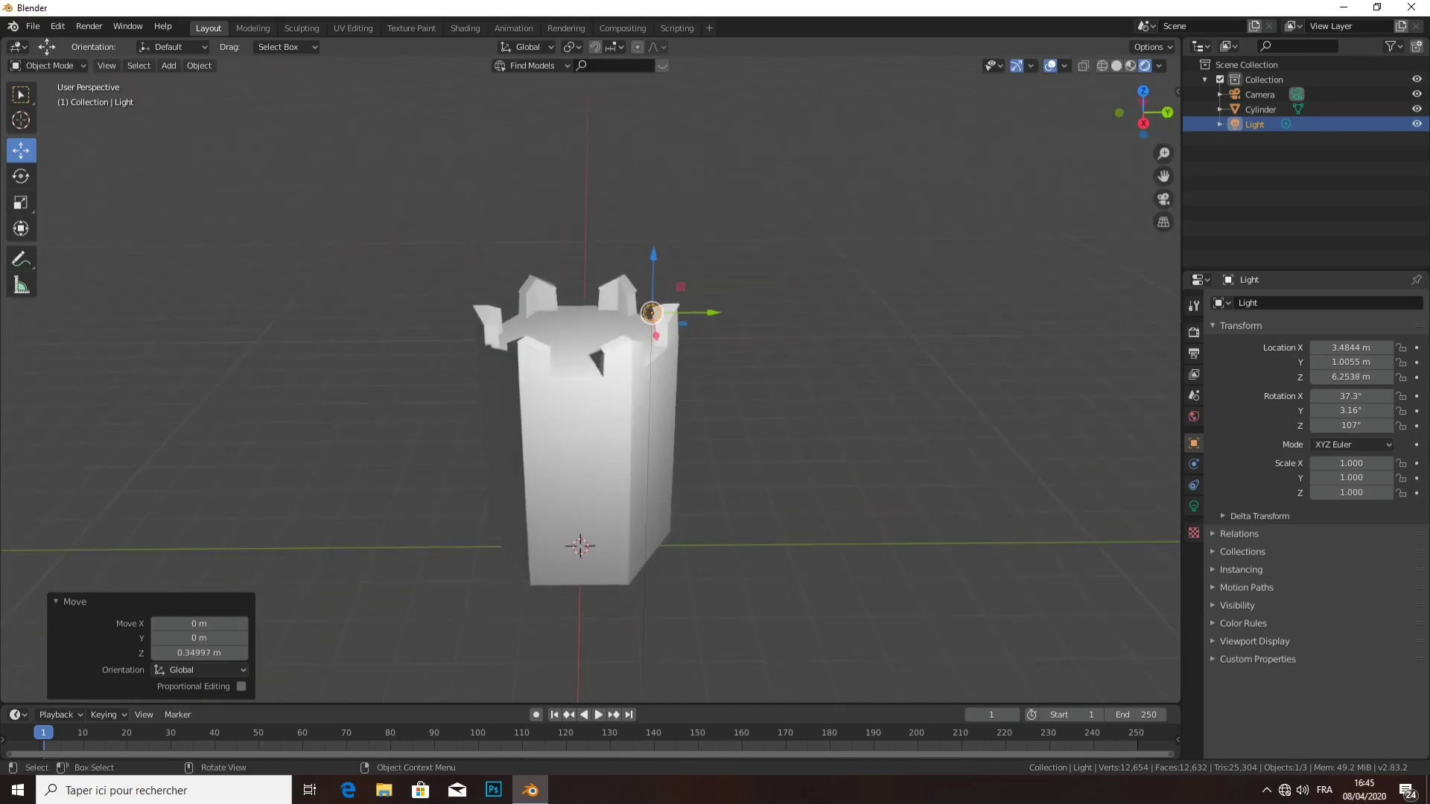
left_click(605, 447)
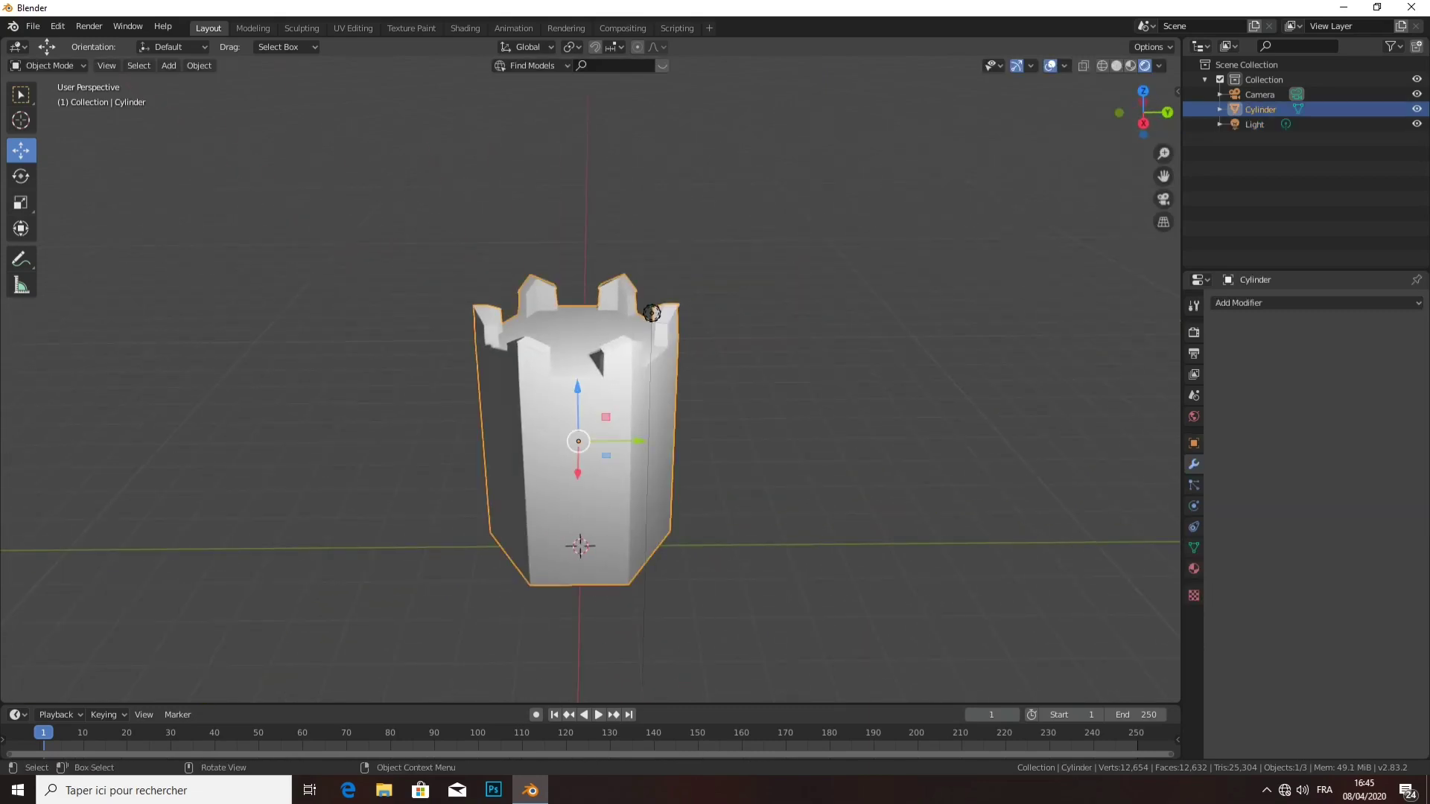
left_click(651, 313)
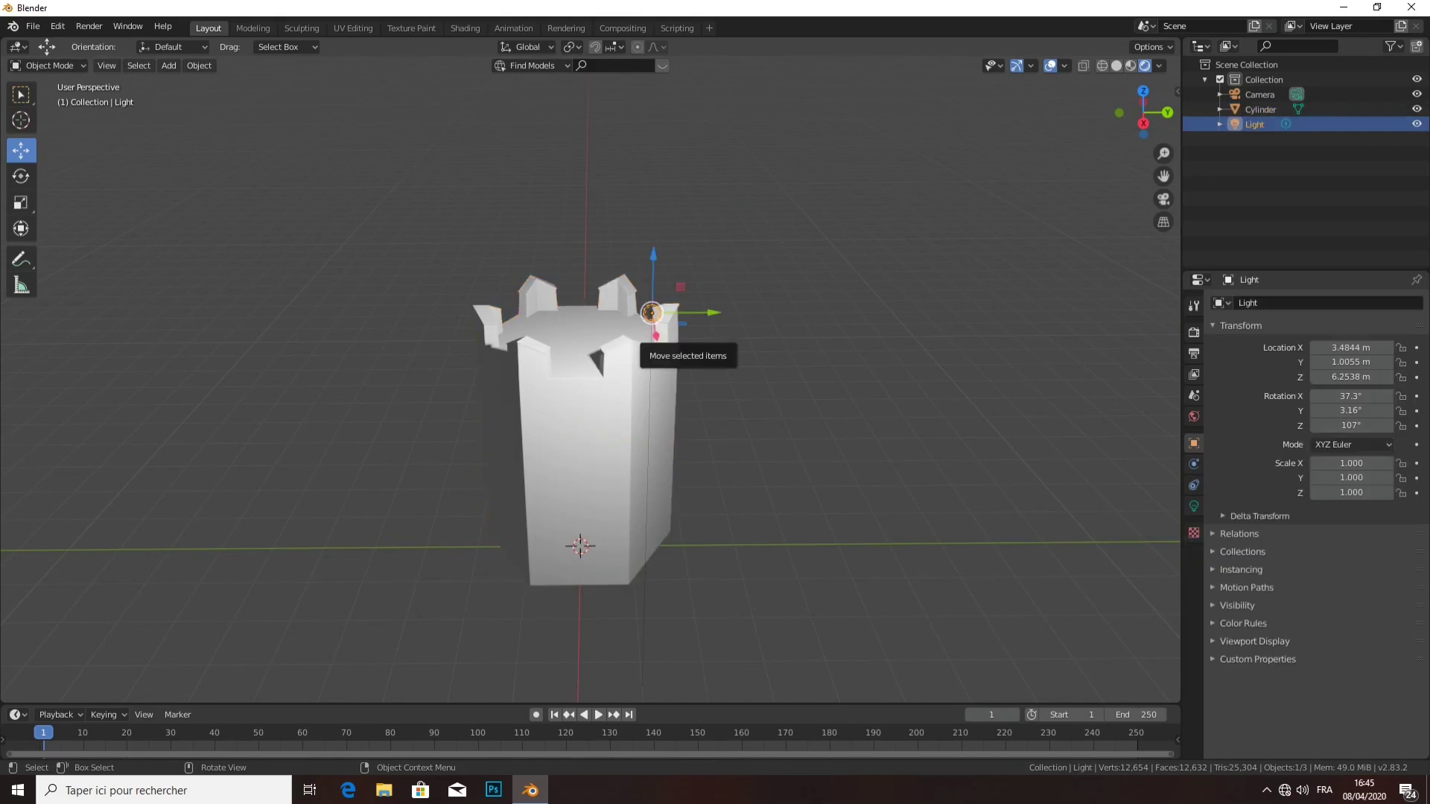
key("g")
key("x")
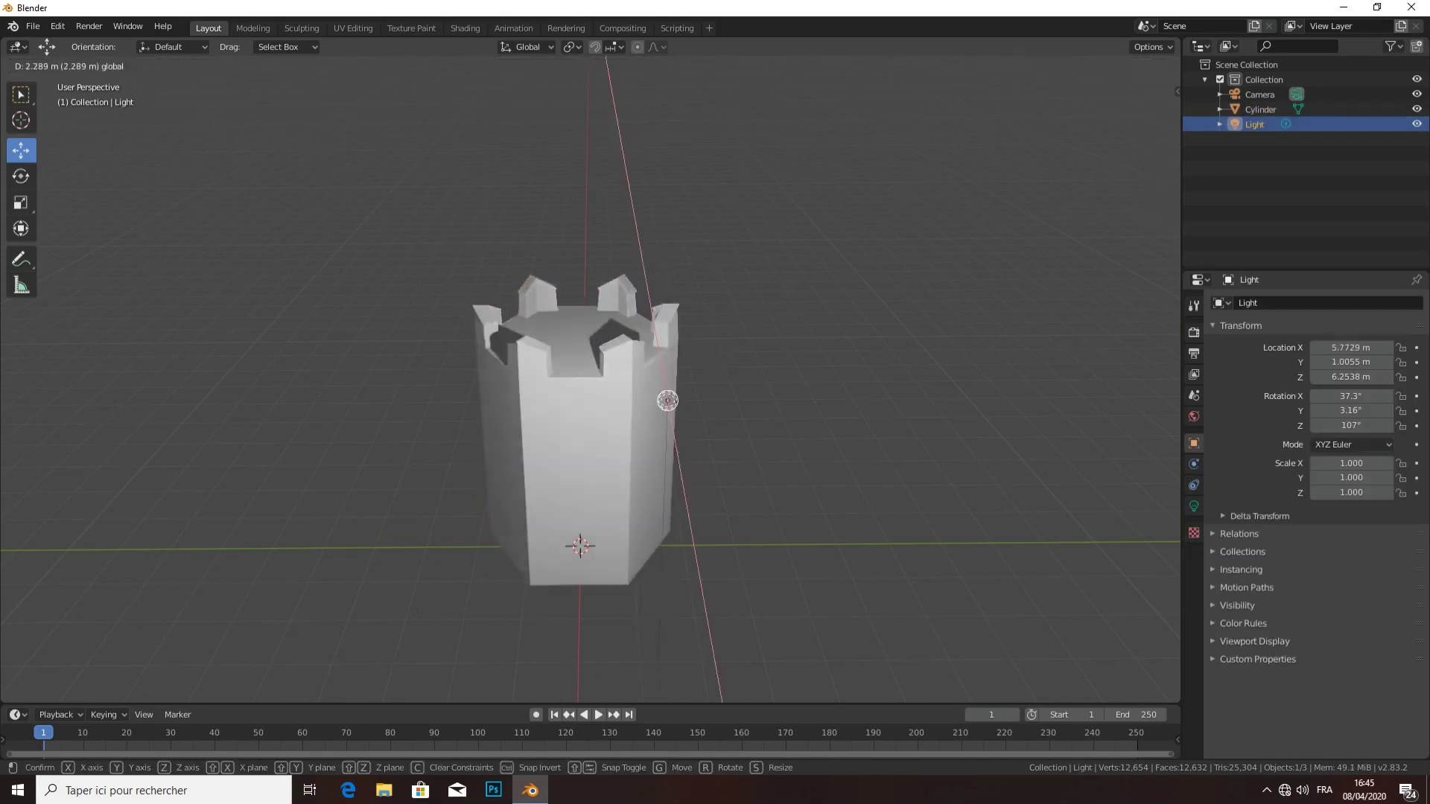
key("Return")
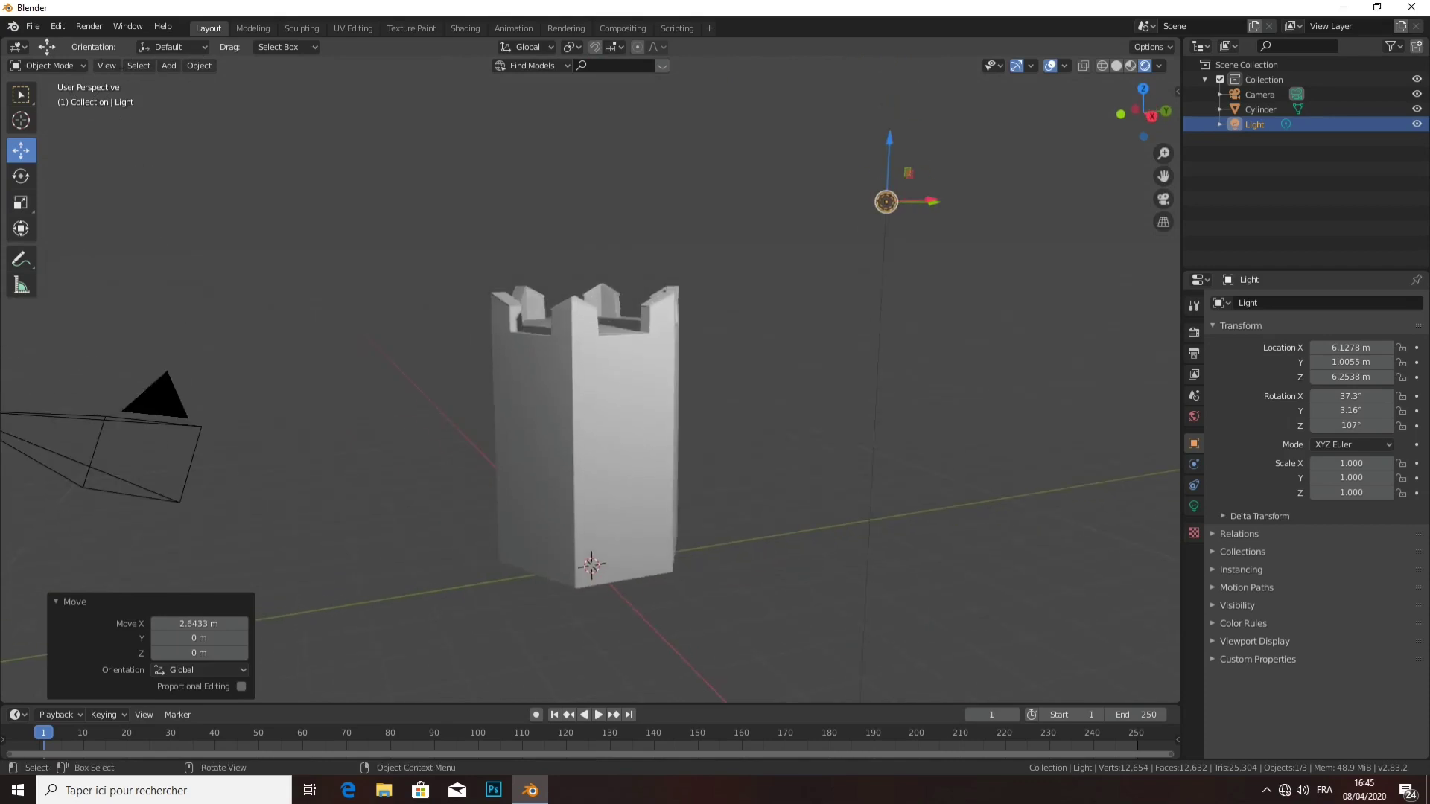
middle_click_drag(589, 417, 596, 417)
left_click(596, 417)
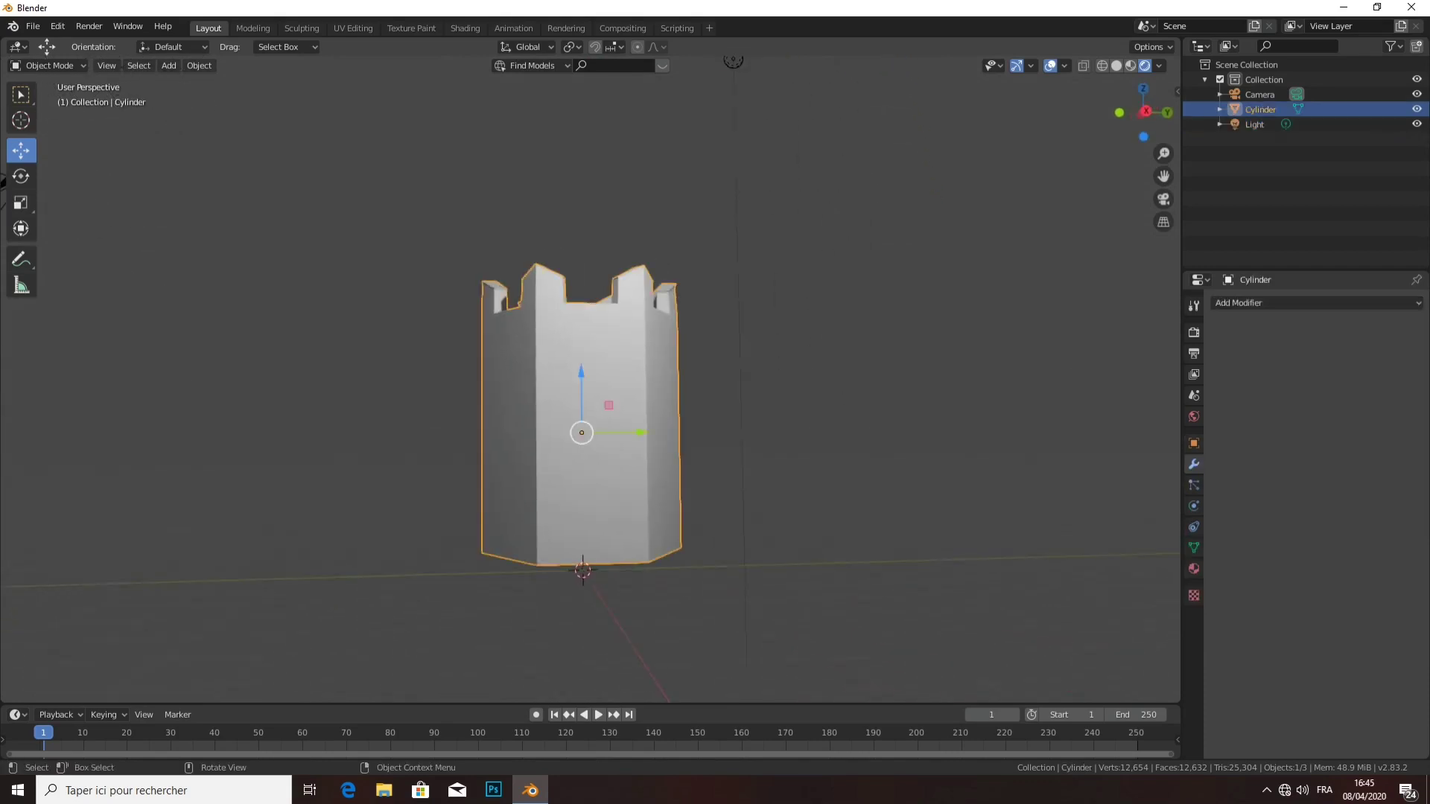
- Lower the tower slightly along Z and orbit around it
key("g")
key("z")
key("Return")
middle_click_drag(733, 395, 743, 406)
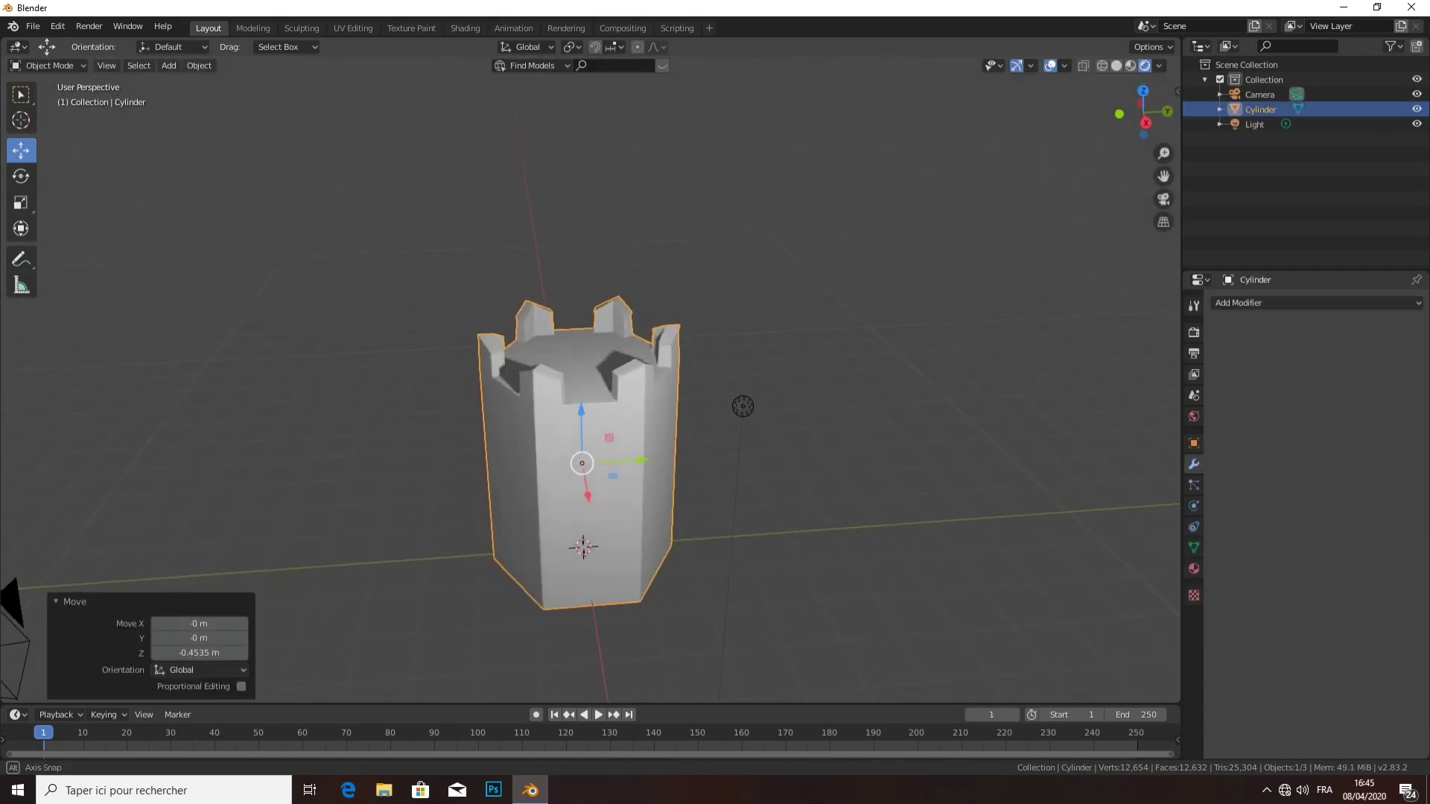
key("KP_6")
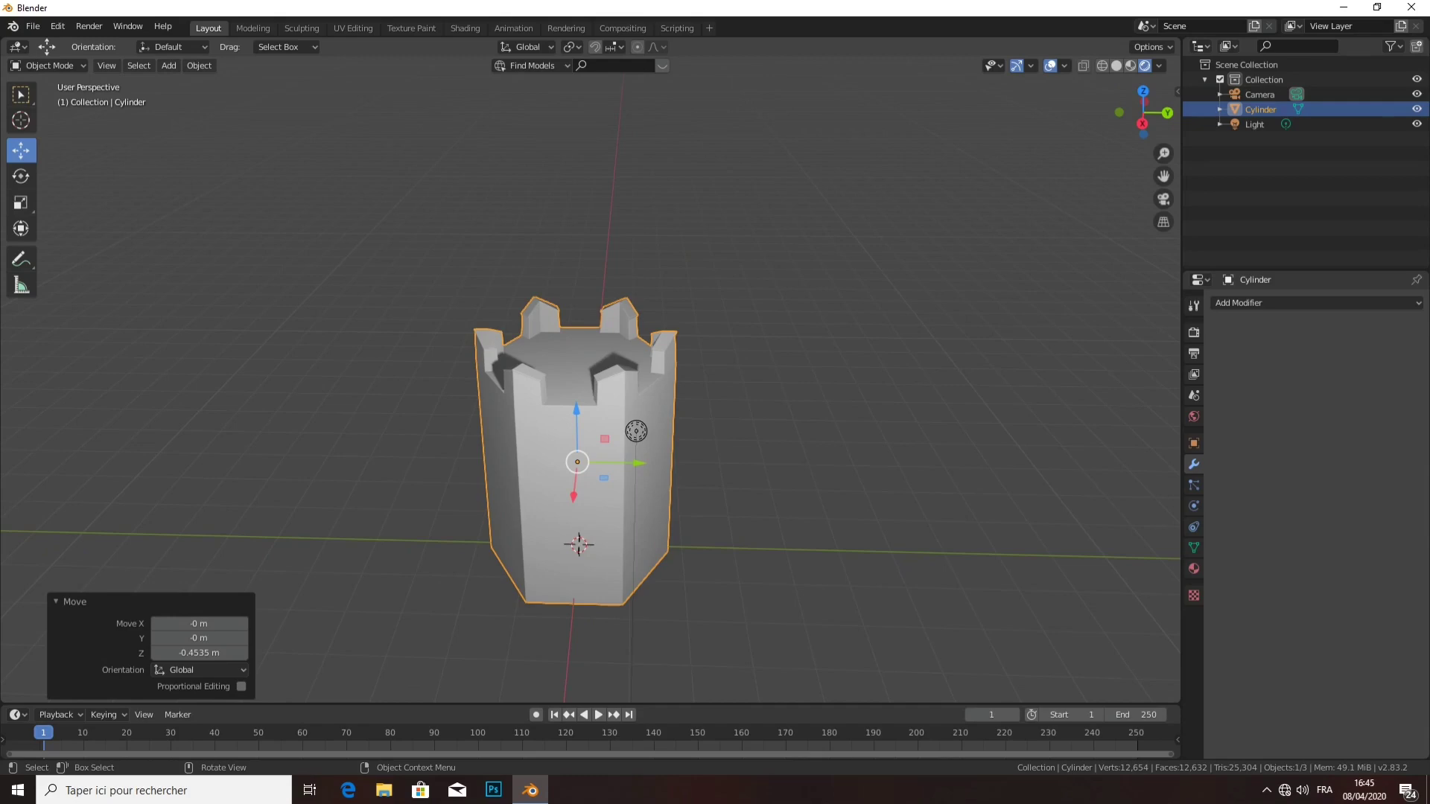
mouse_move(595, 373)
middle_mouse_down()
mouse_move(618, 376)
mouse_move(638, 463)
middle_mouse_up()
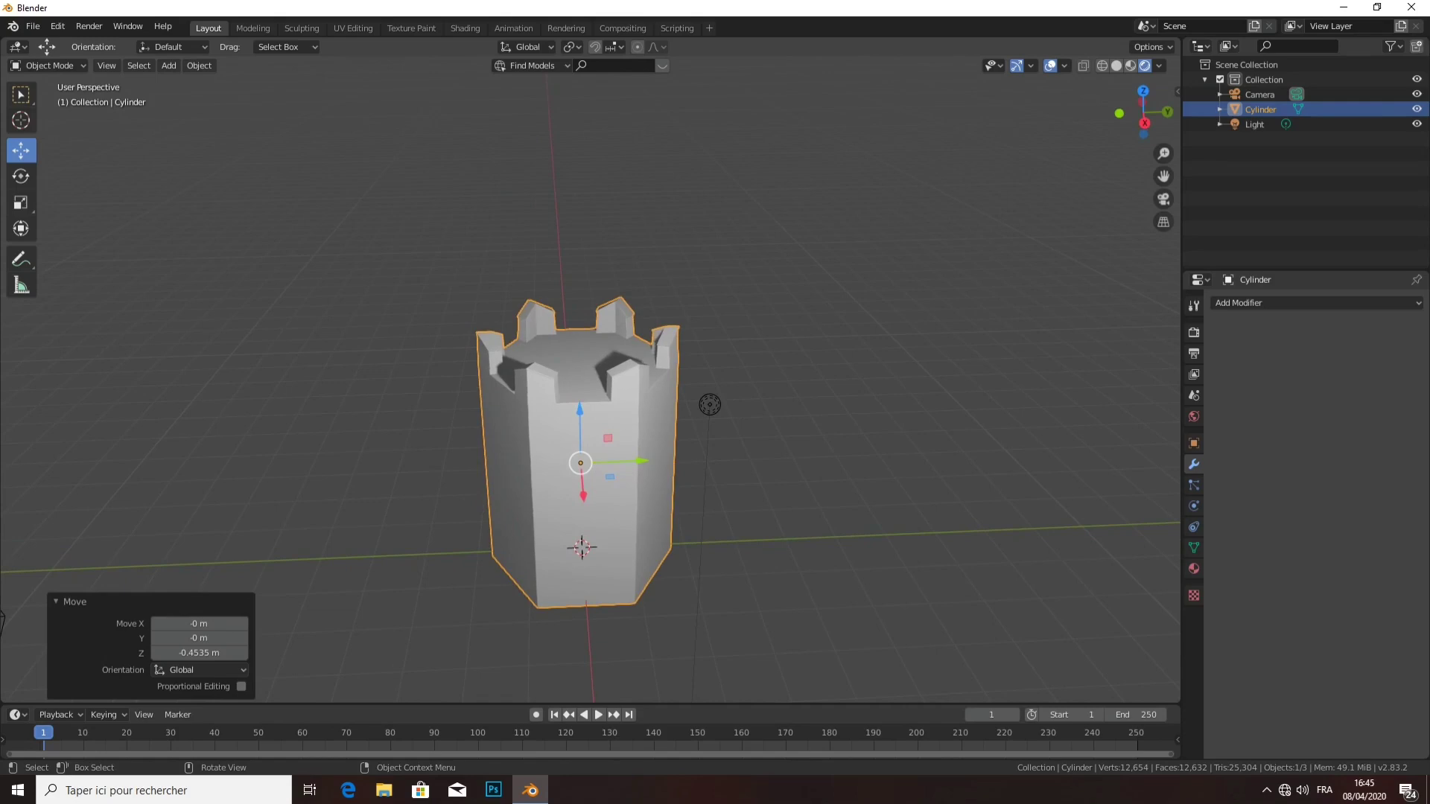
- Scale the tower taller along Z and wider along X and Y
left_click(20, 202)
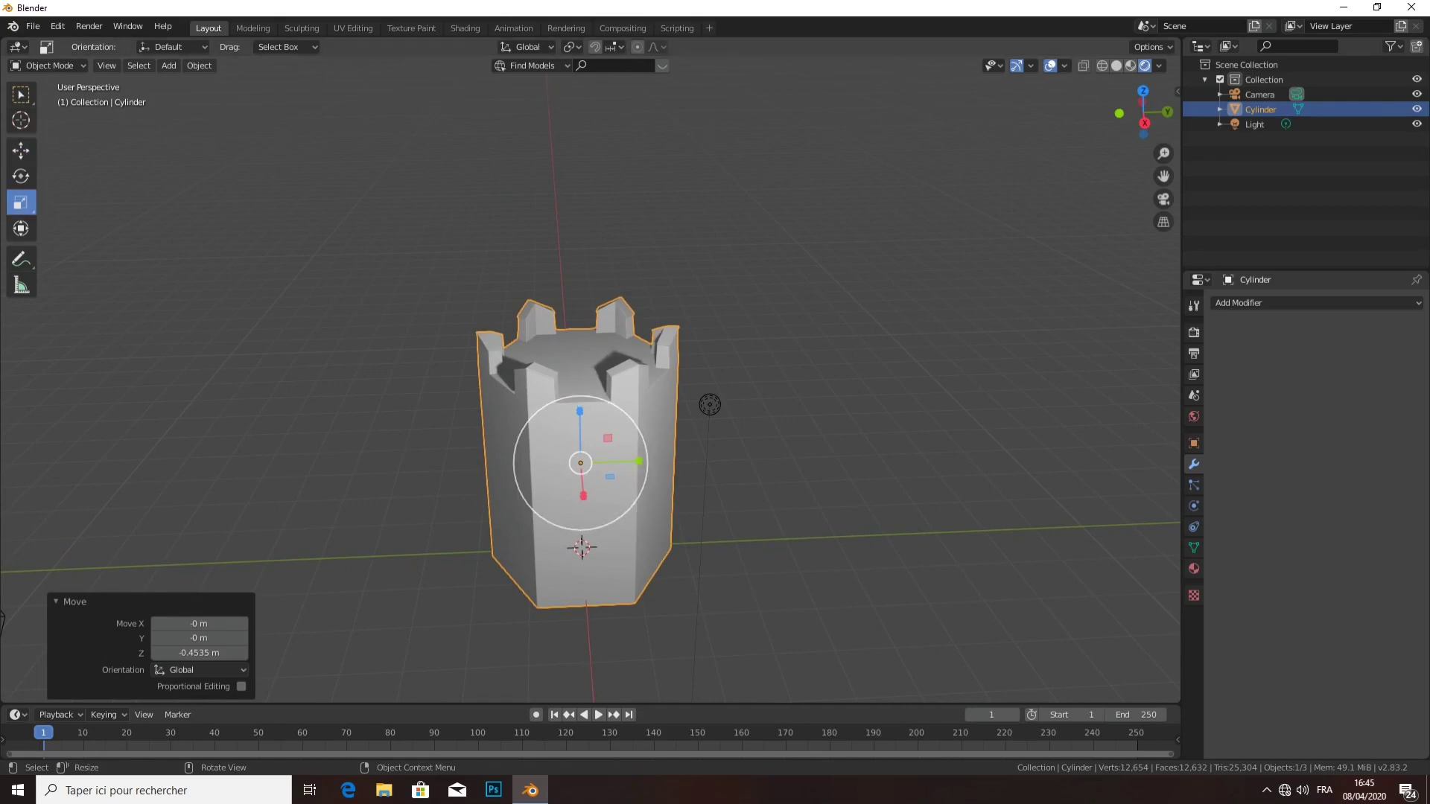
left_click_drag(579, 411, 579, 329)
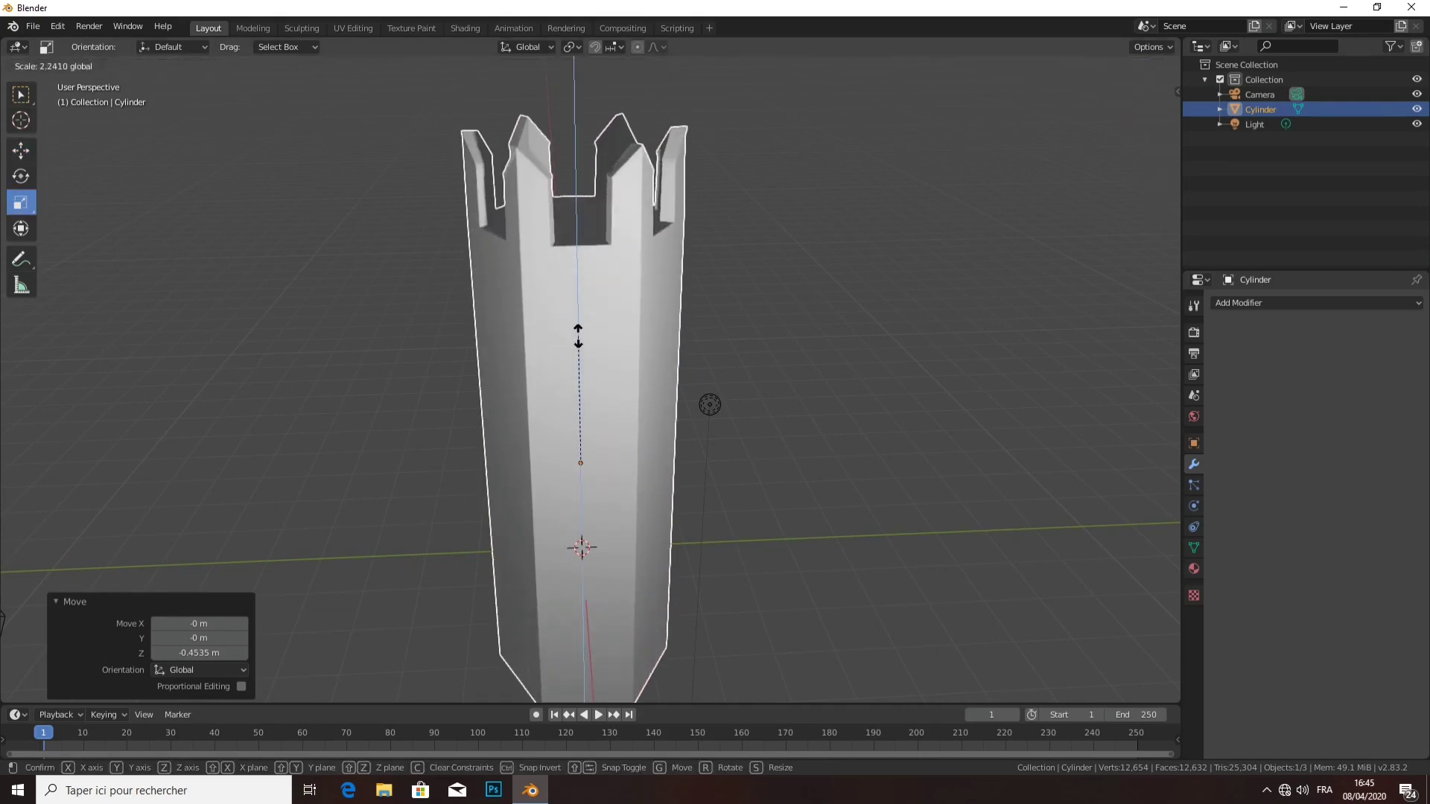
middle_click_drag(579, 329, 600, 350)
left_click_drag(635, 493, 654, 514)
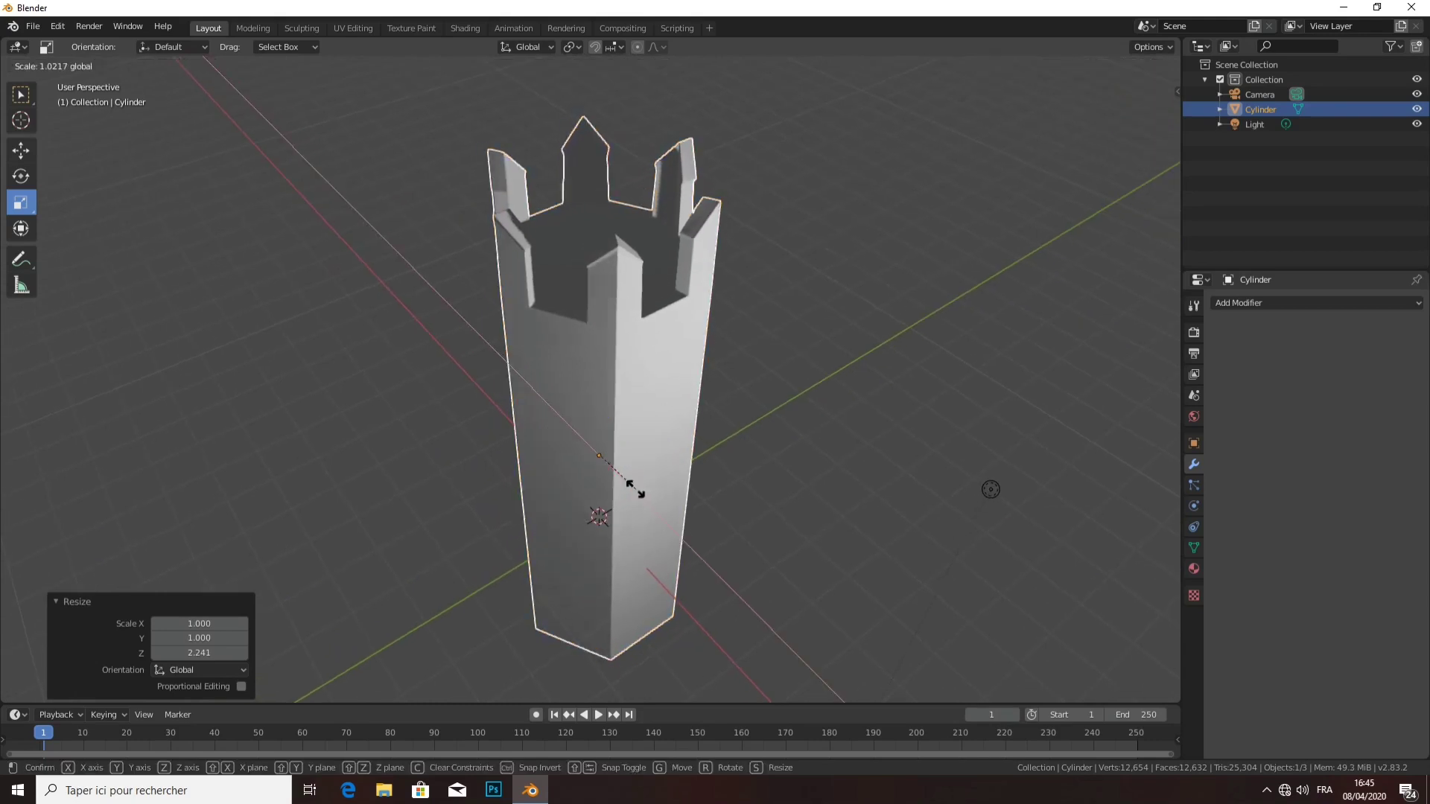
middle_click_drag(980, 500, 861, 510)
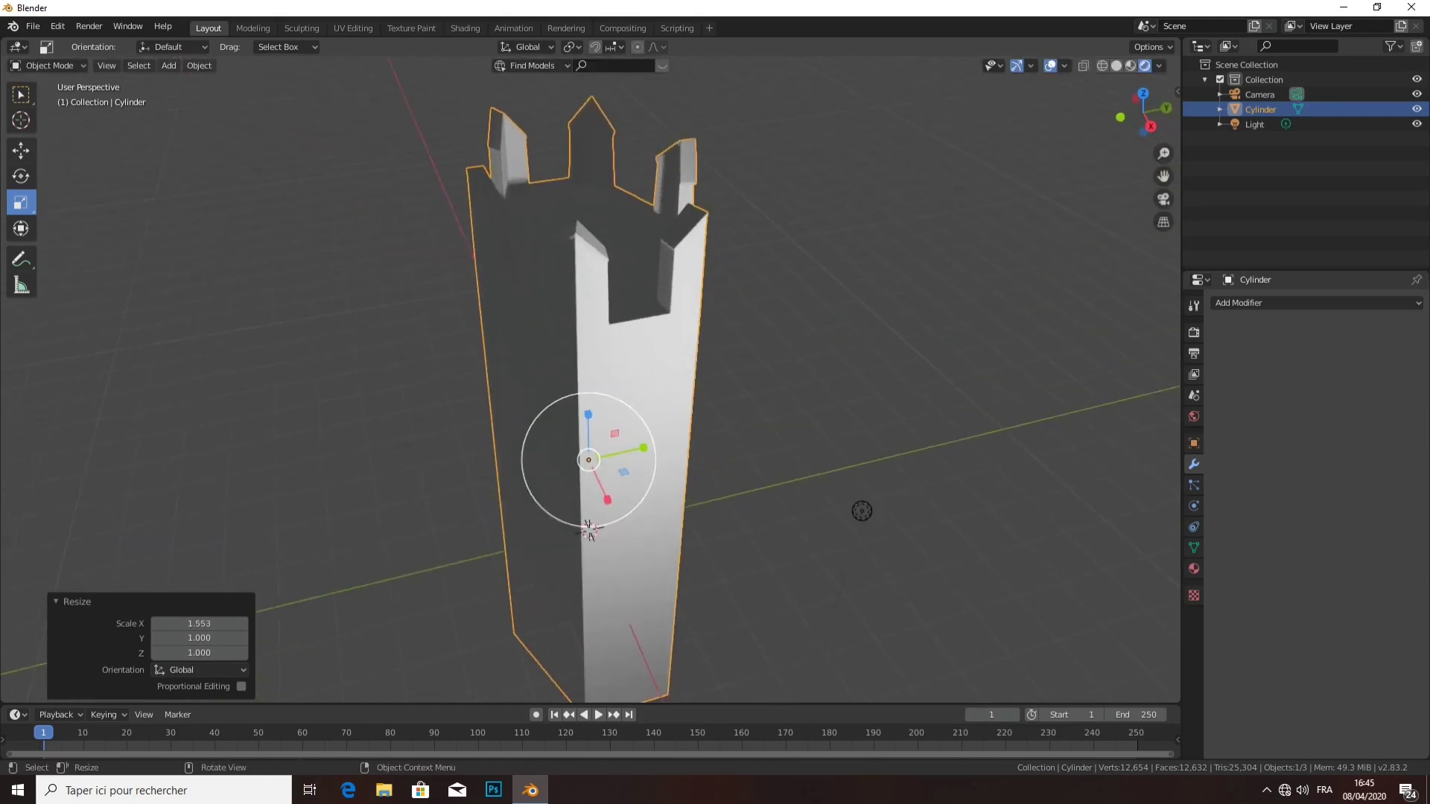
left_click_drag(643, 447, 678, 445)
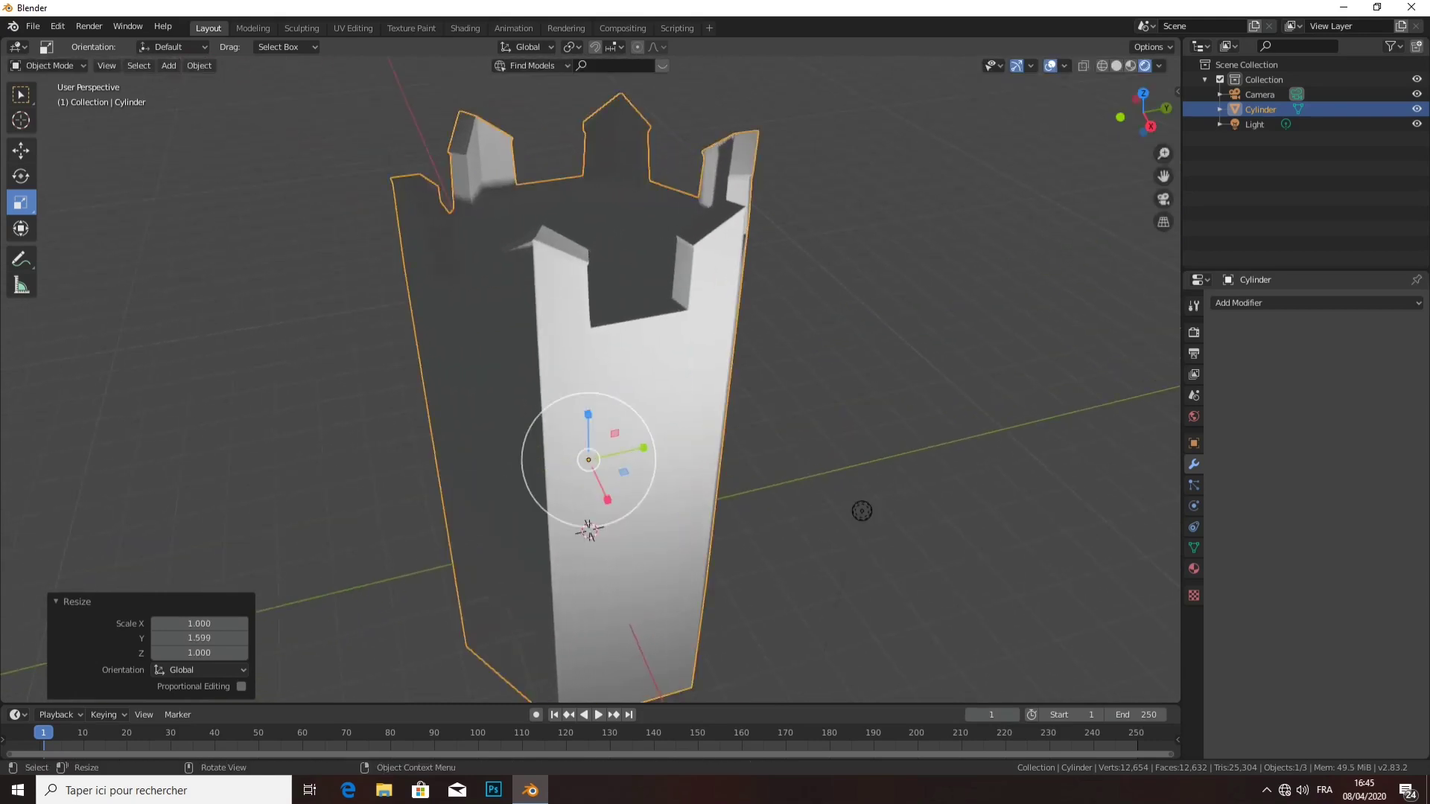
scroll(861, 511, "down", 4)
middle_click_drag(708, 431, 661, 298)
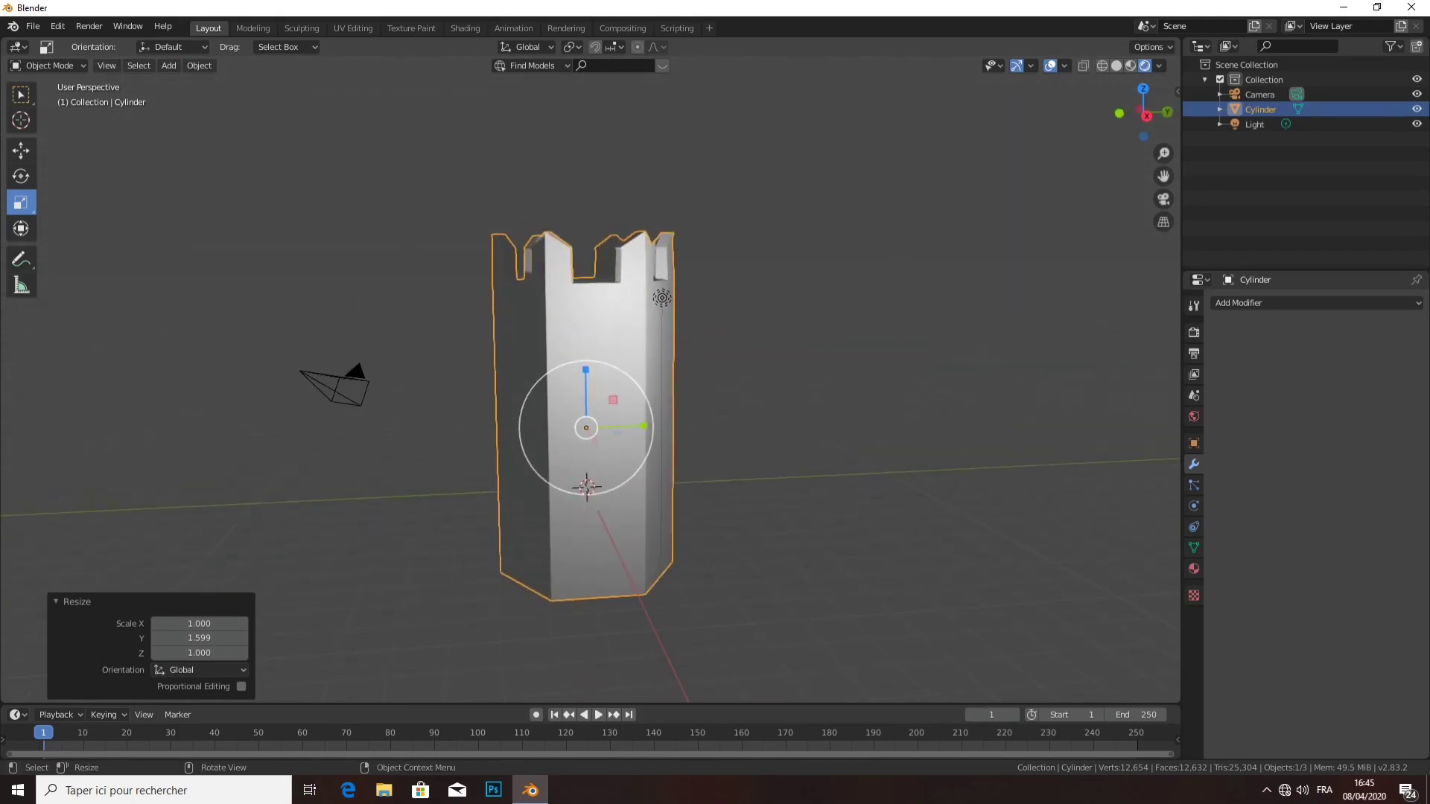
- Raise the tower about 3 m along Z
key("shift+space")
key("g")
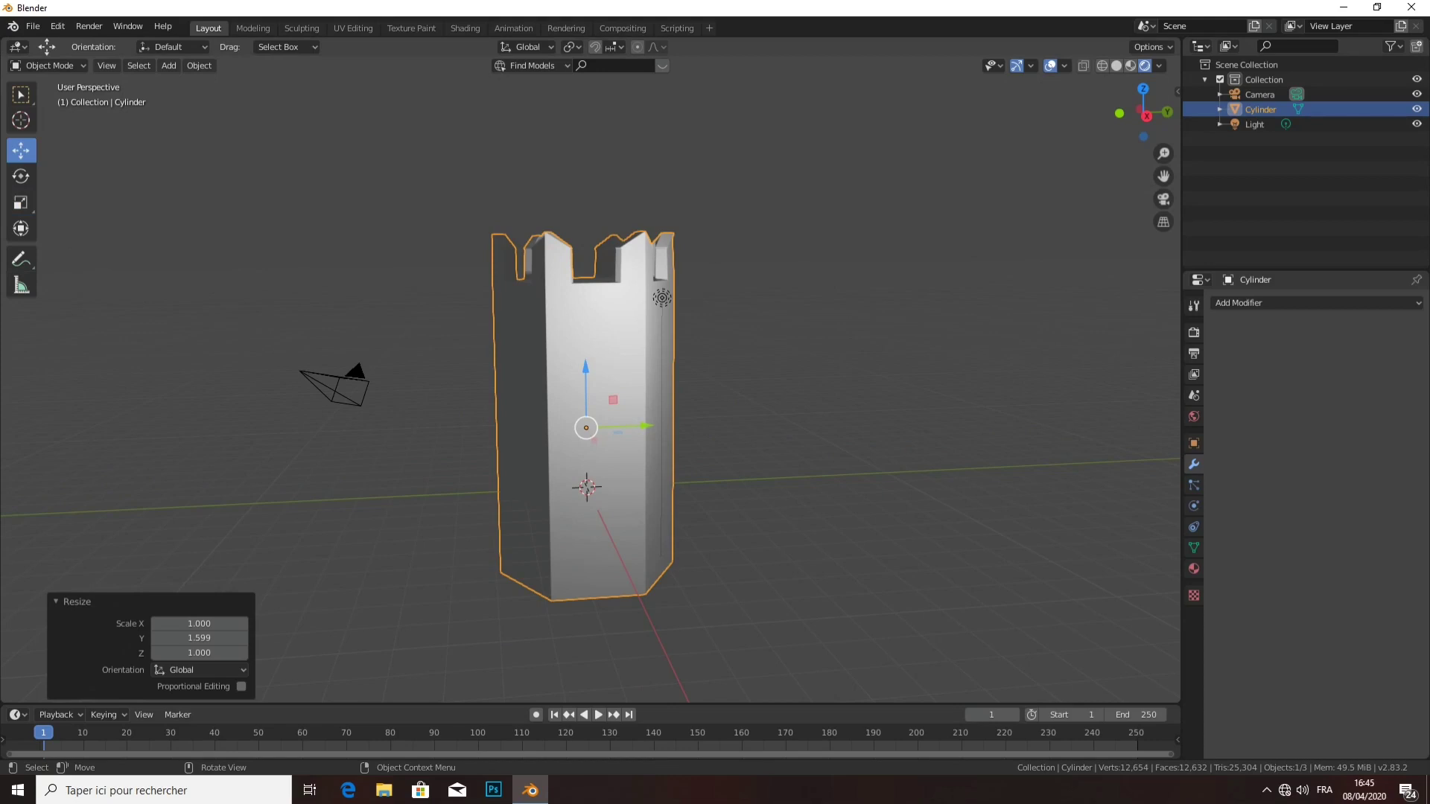
key("g")
key("z")
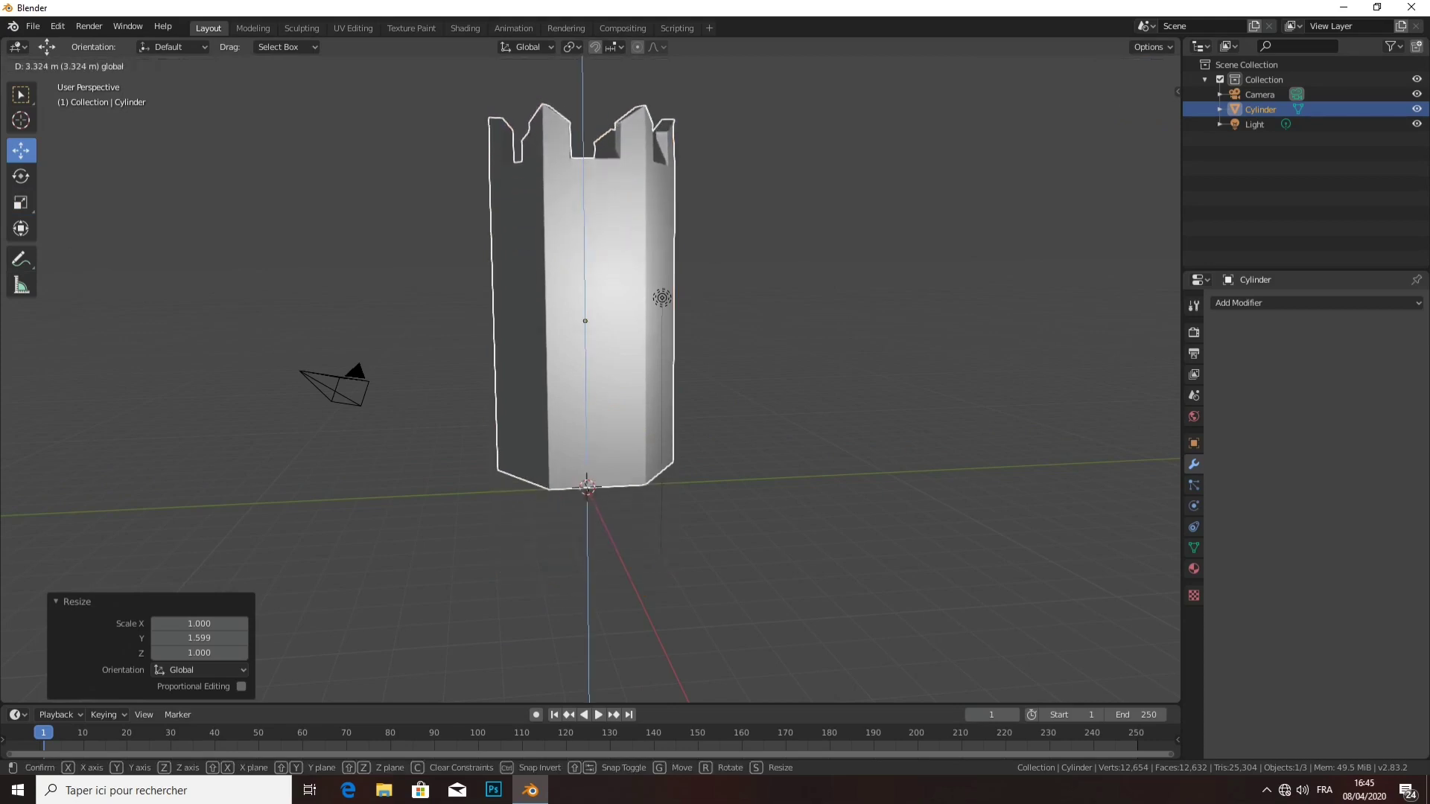
left_click(661, 298)
middle_click_drag(661, 297, 624, 431)
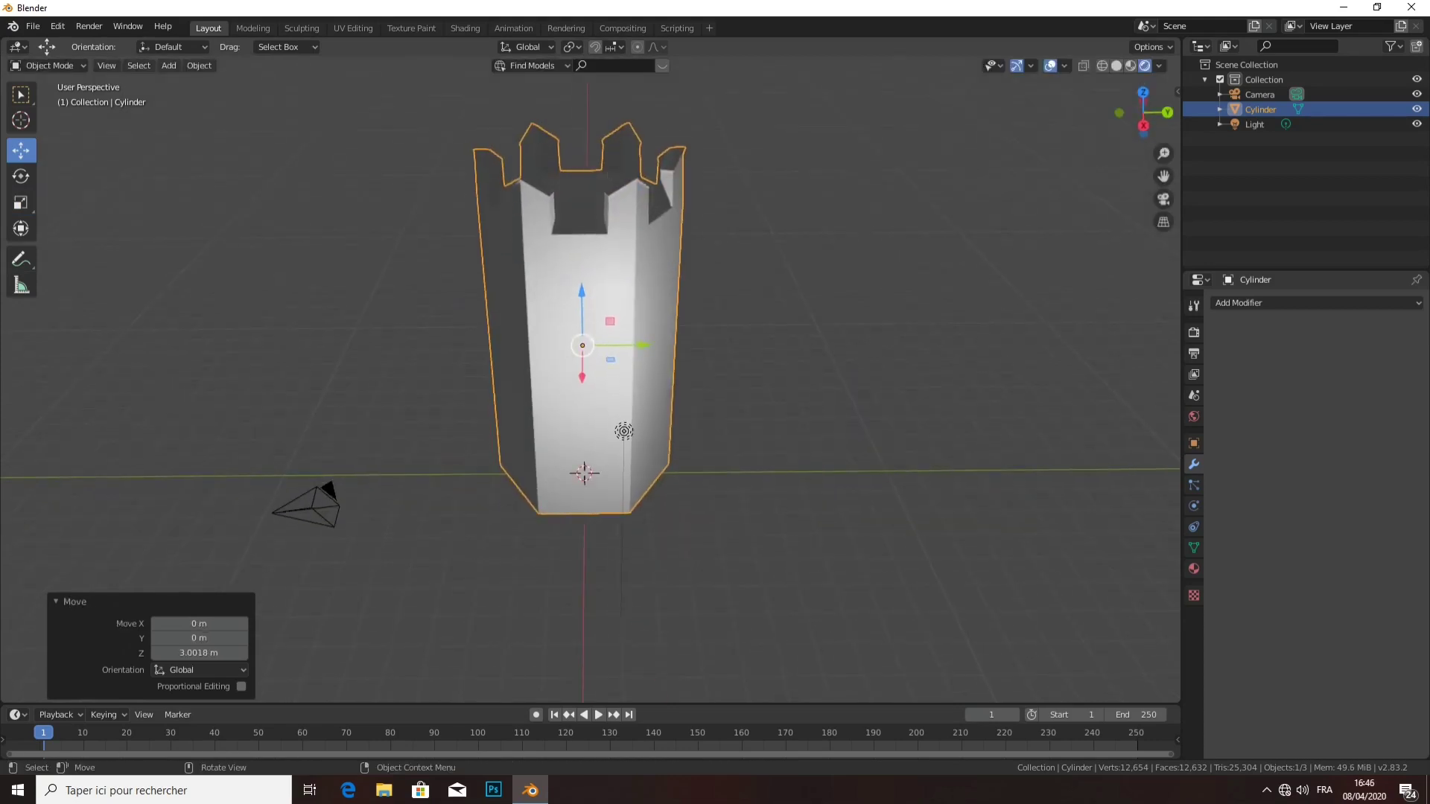
- Duplicate the tower in place and enter Edit Mode on the copy
key("shift+d")
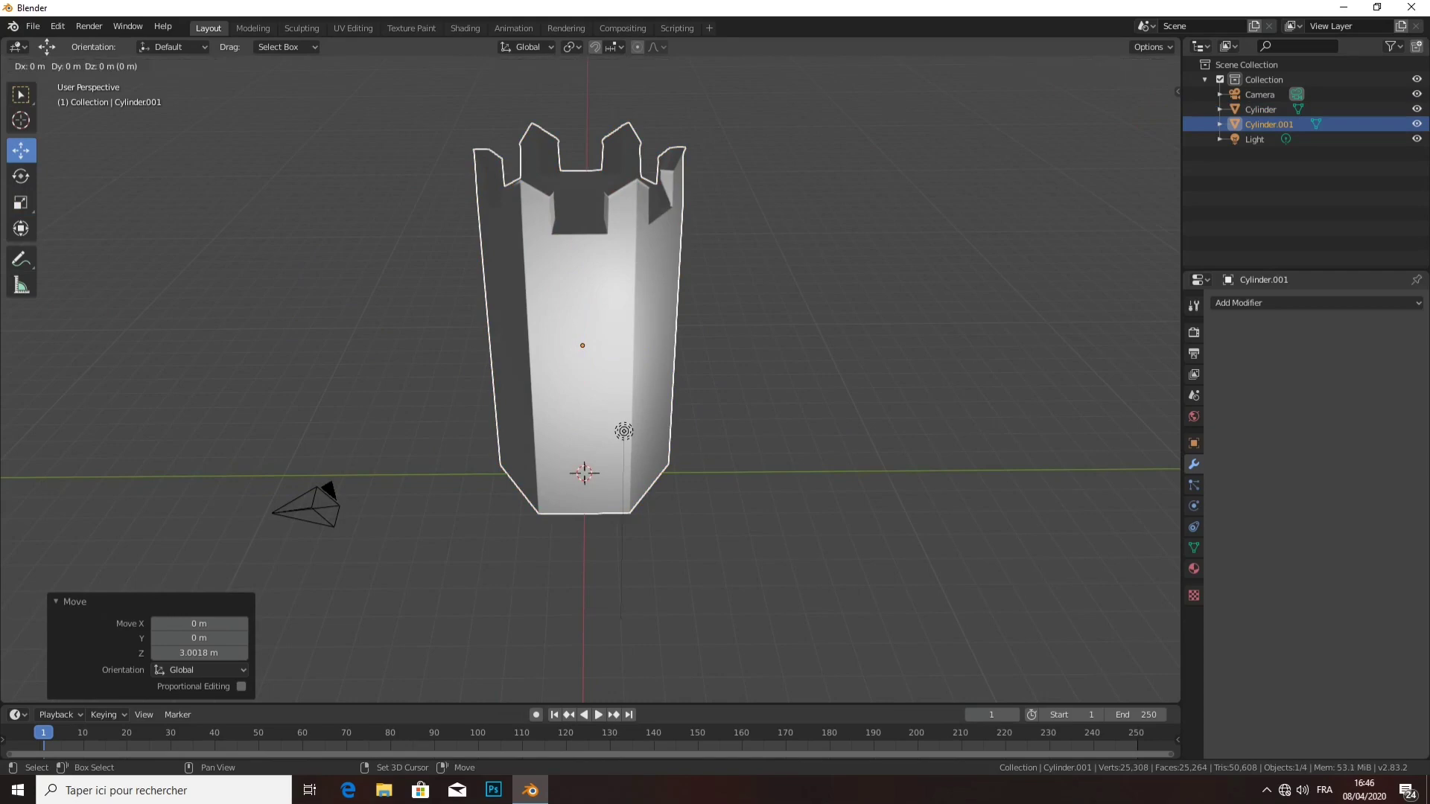
right_click(624, 431)
middle_click_drag(624, 431, 659, 201)
left_click(49, 66)
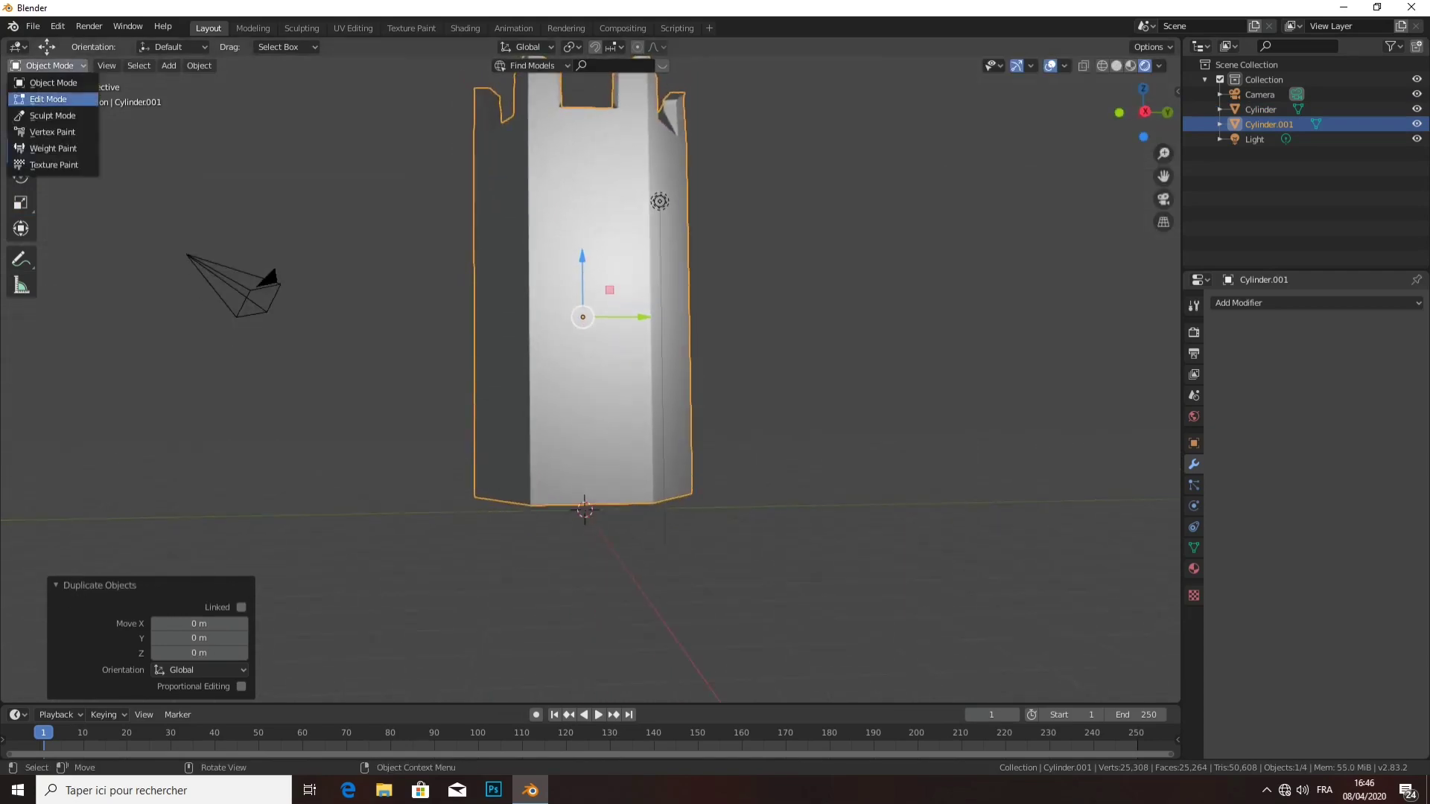
left_click(45, 97)
key("z")
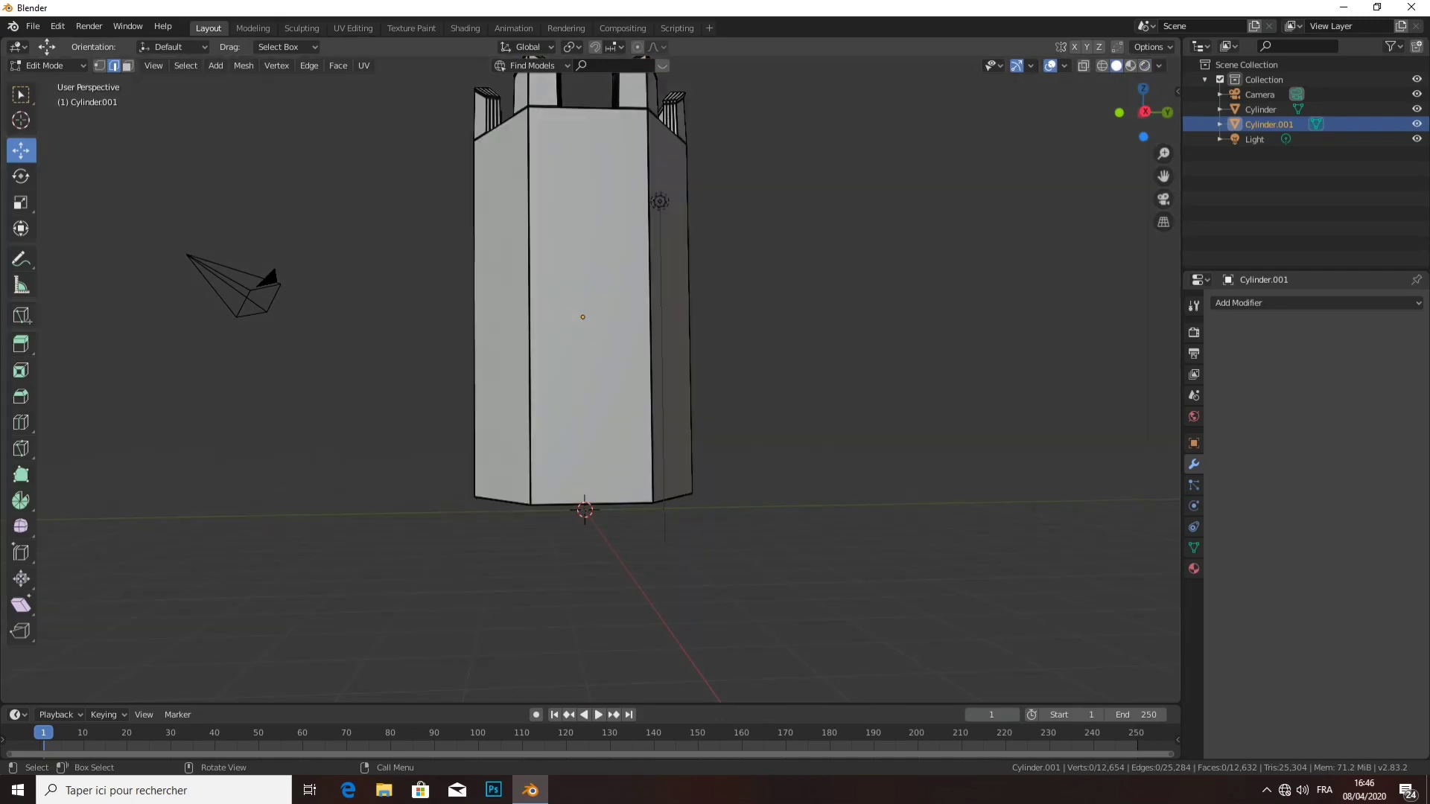
middle_click_drag(659, 201, 676, 114)
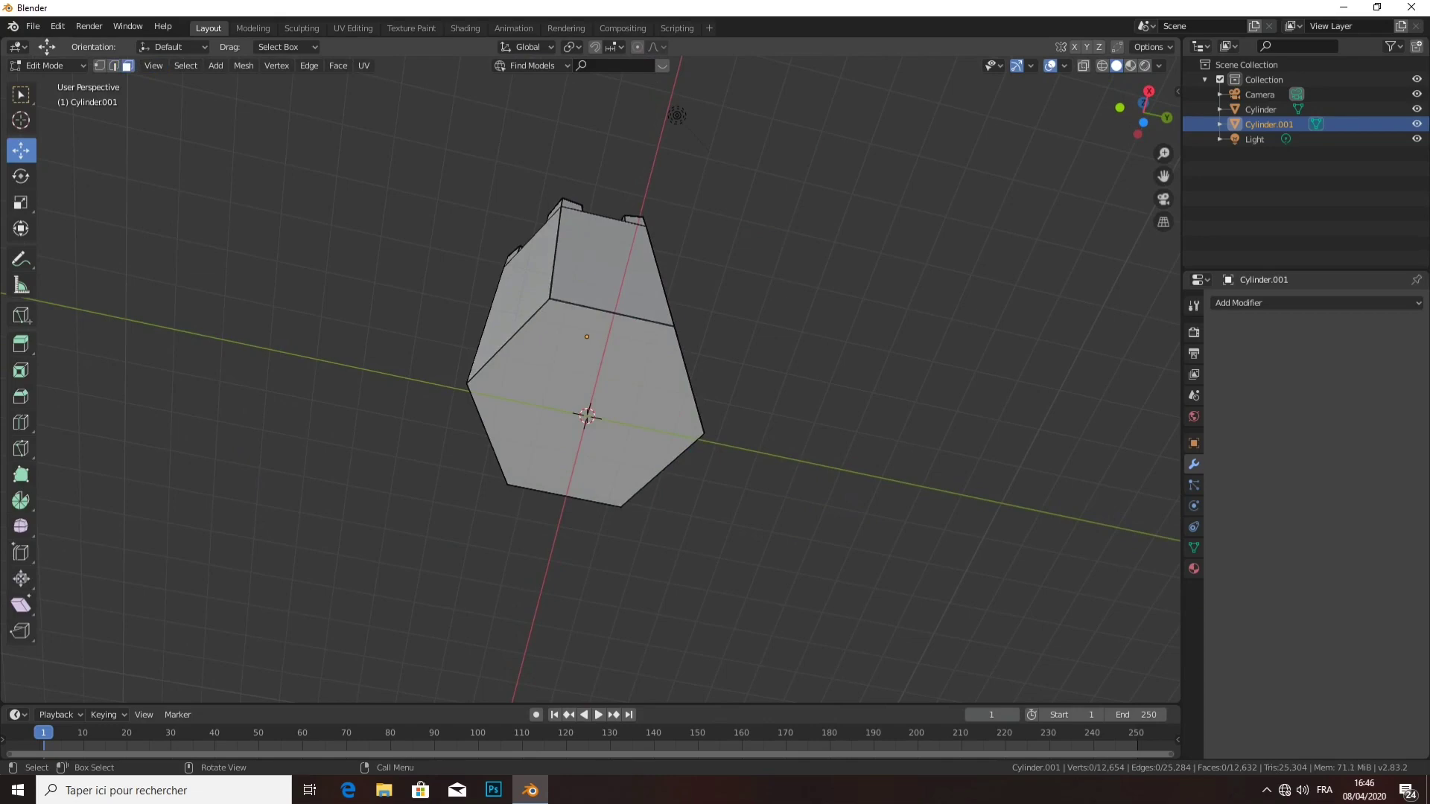
- Shrink the bottom hexagon face slightly, then extrude and inset it inward
left_click(595, 428)
middle_click_drag(596, 428, 601, 469)
key("s")
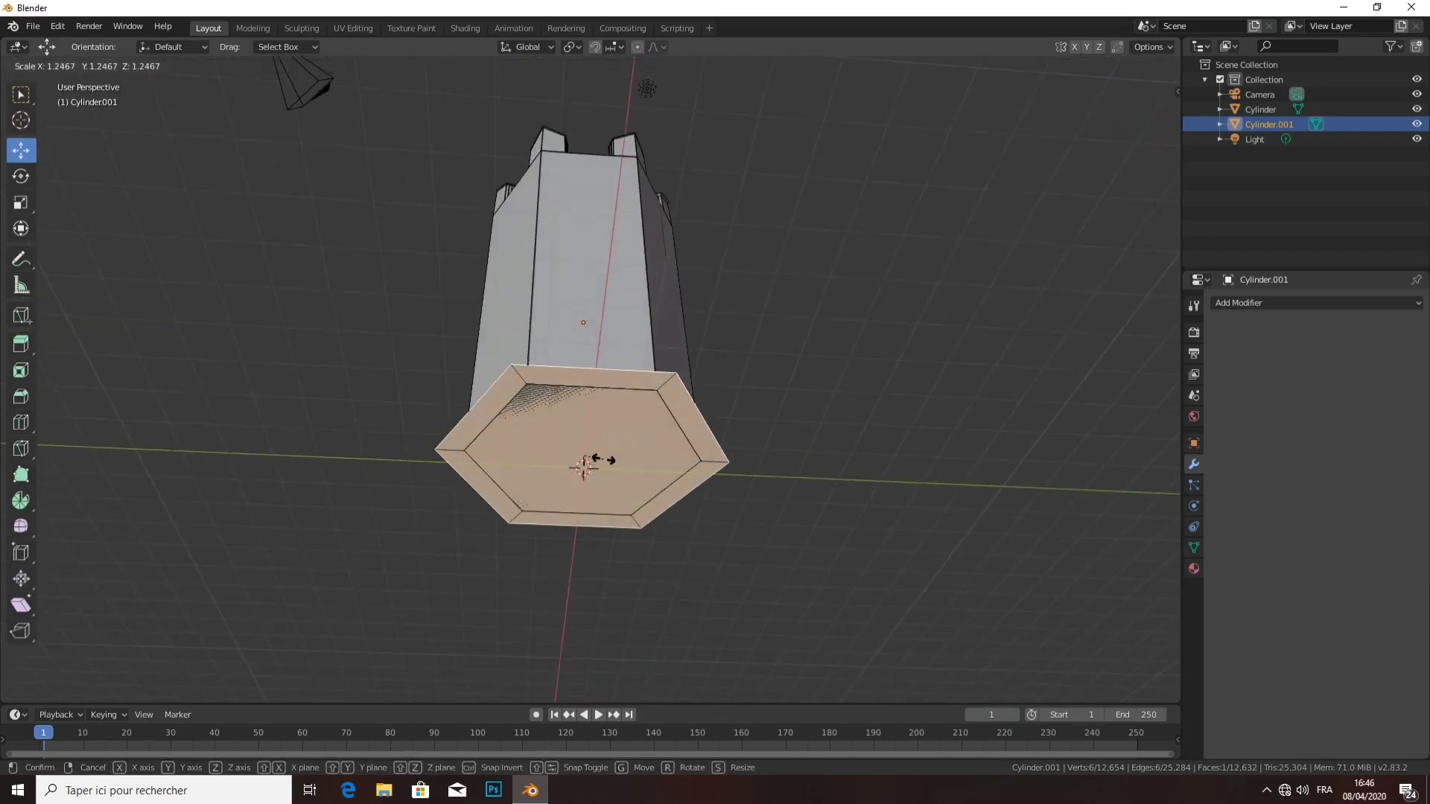
left_click(583, 456)
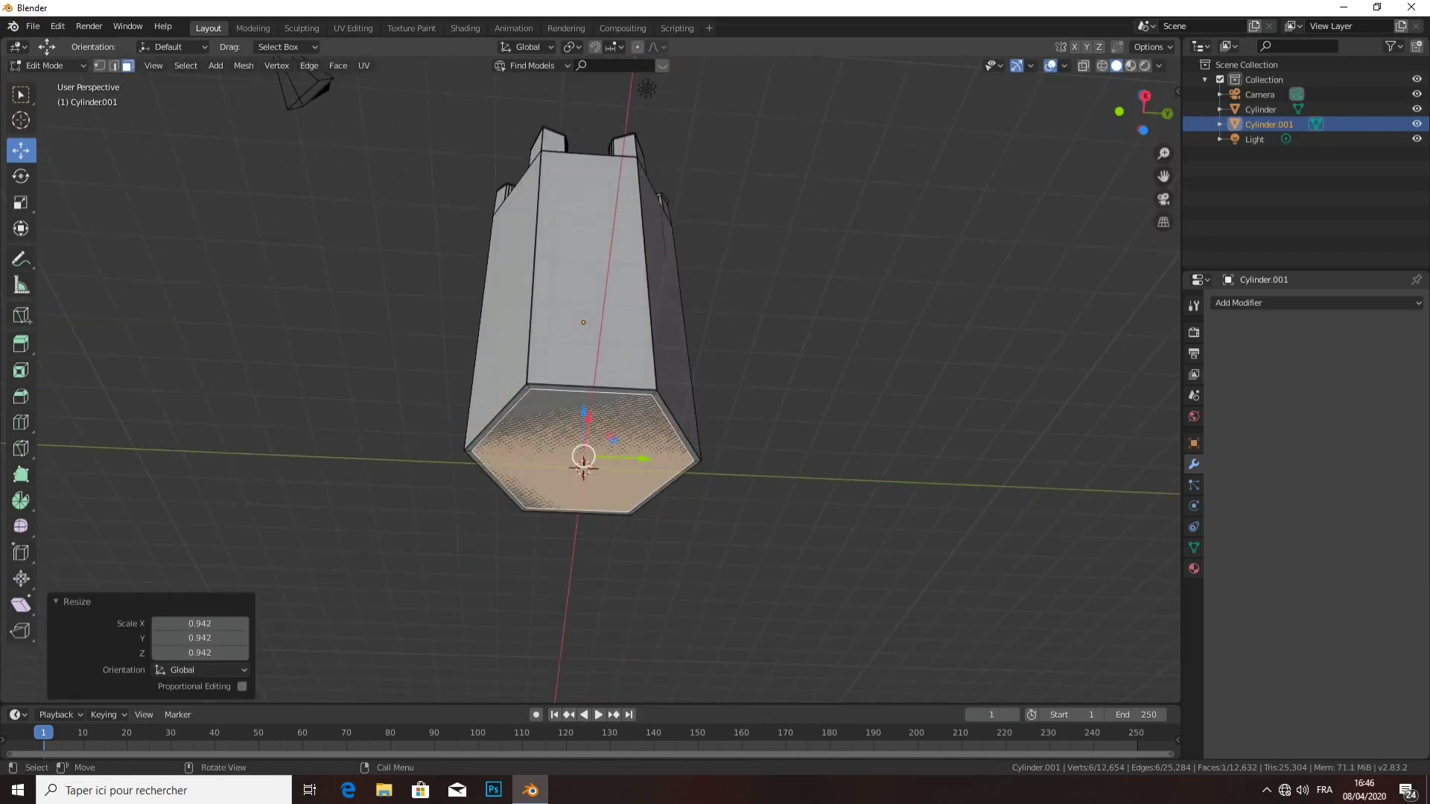
left_click(583, 462)
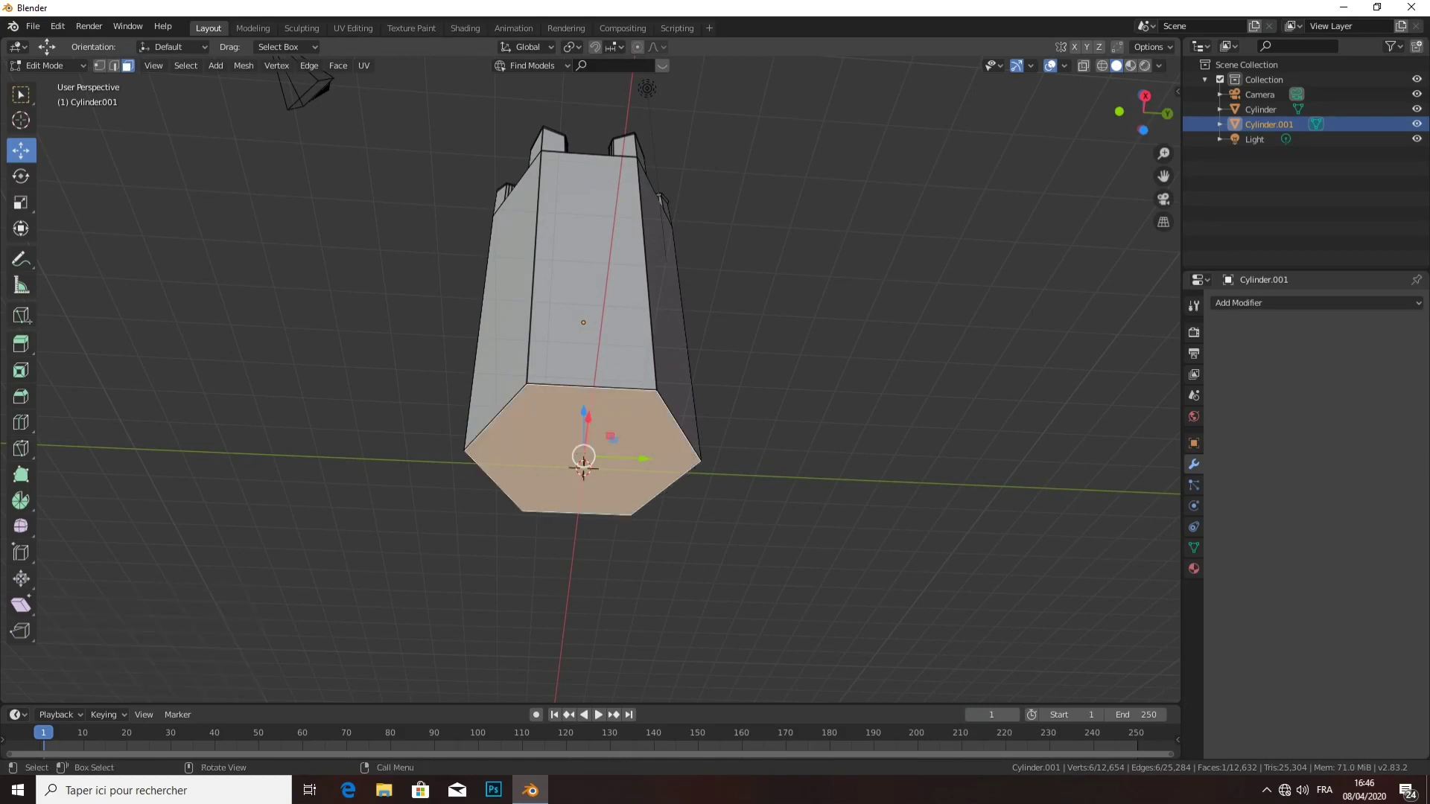
middle_click_drag(583, 462, 589, 487)
key("e")
key("s")
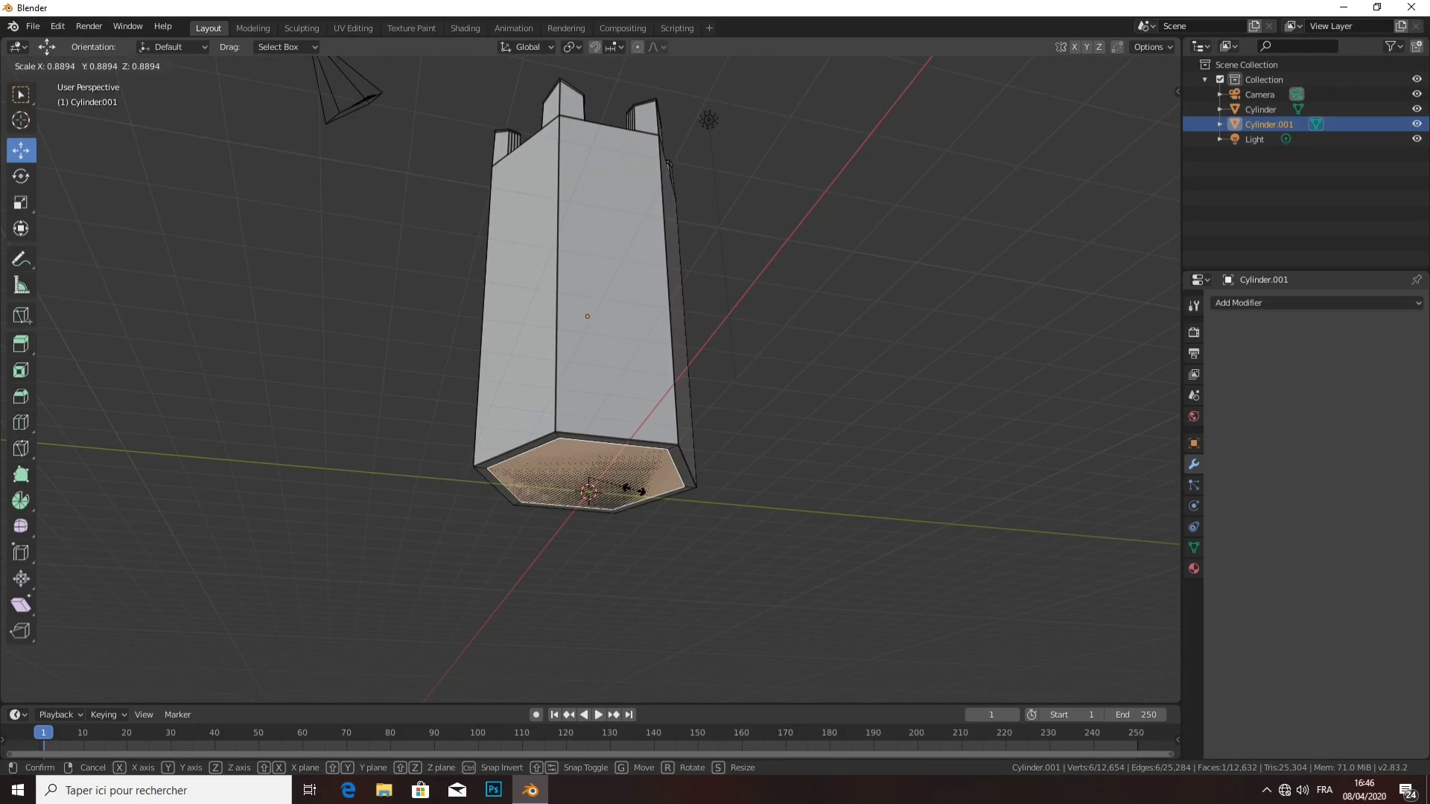
left_click(633, 490)
middle_click_drag(634, 489, 633, 447)
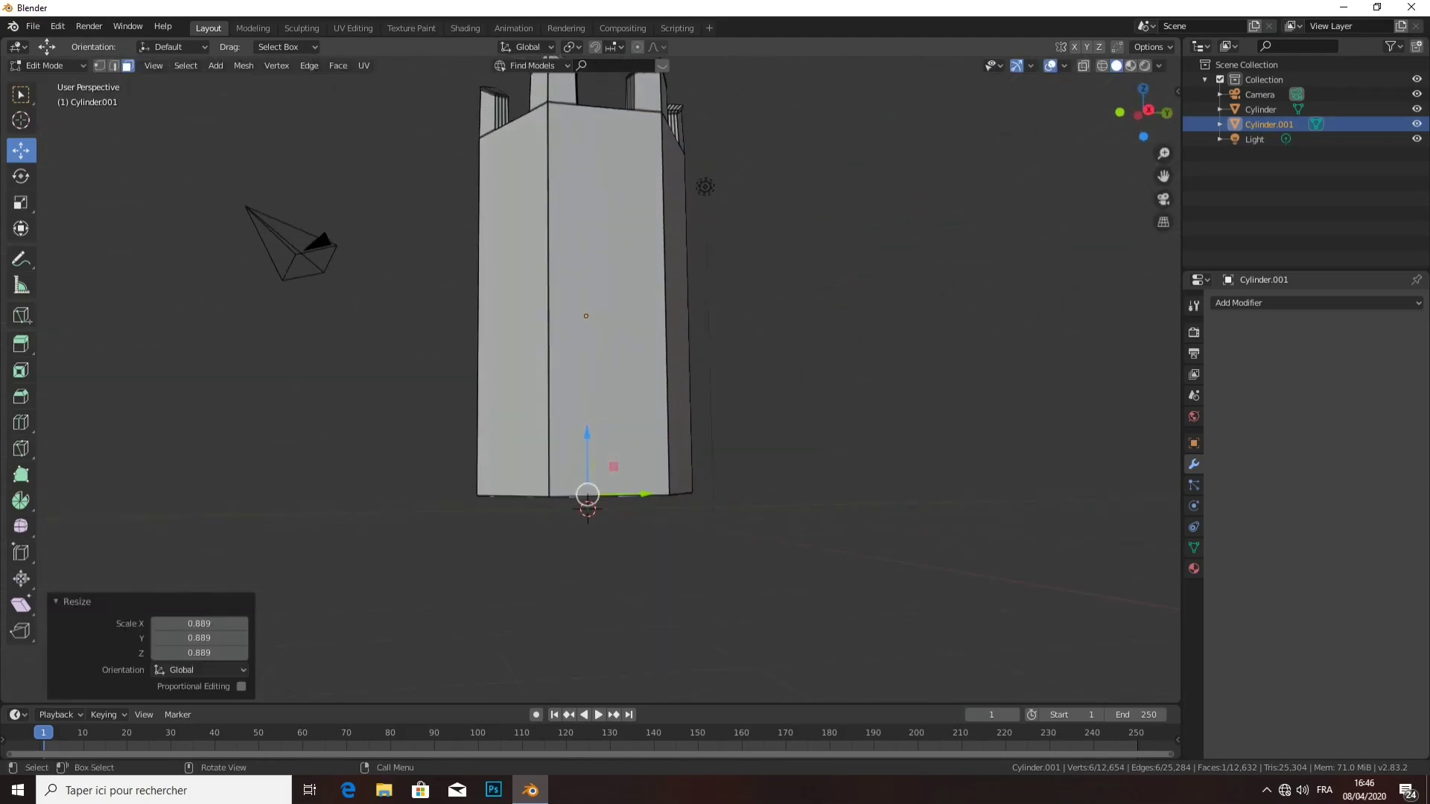
mouse_move(587, 512)
middle_mouse_down()
mouse_move(588, 440)
mouse_move(586, 492)
middle_mouse_up()
- Extrude and scale the bottom face again, then undo that extrusion
key("alt+a")
left_click(586, 432)
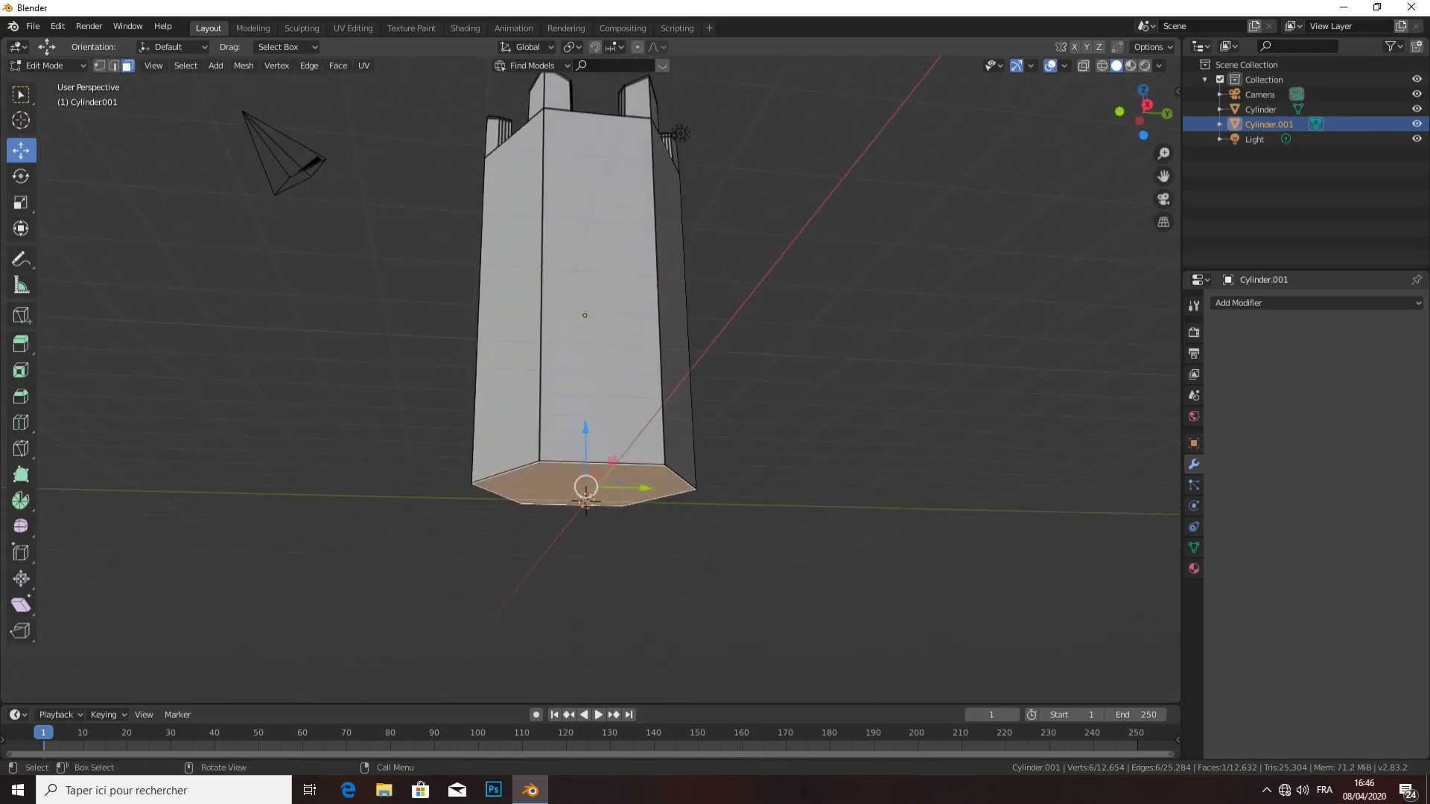
key("e")
key("s")
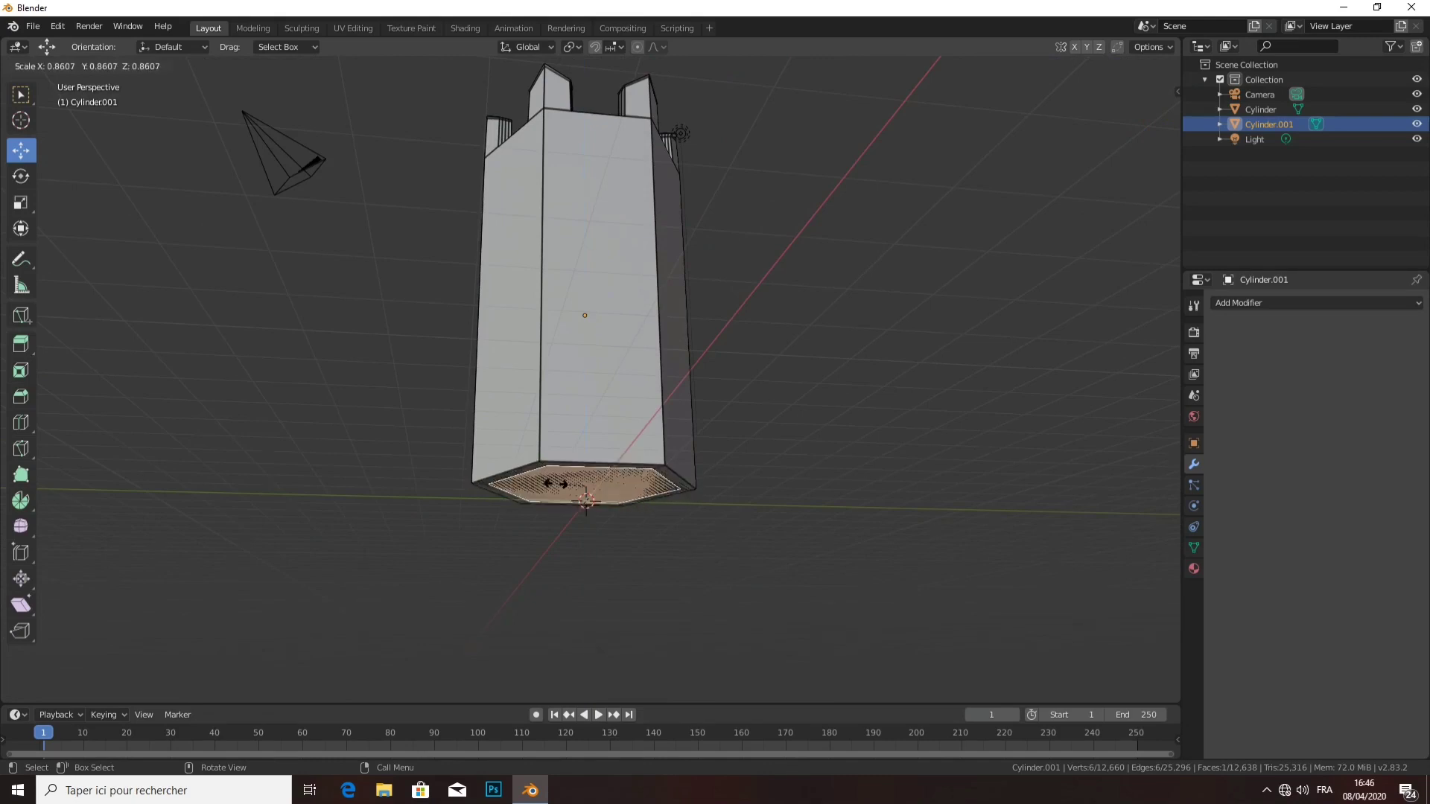
left_click(554, 483)
key("ctrl+z")
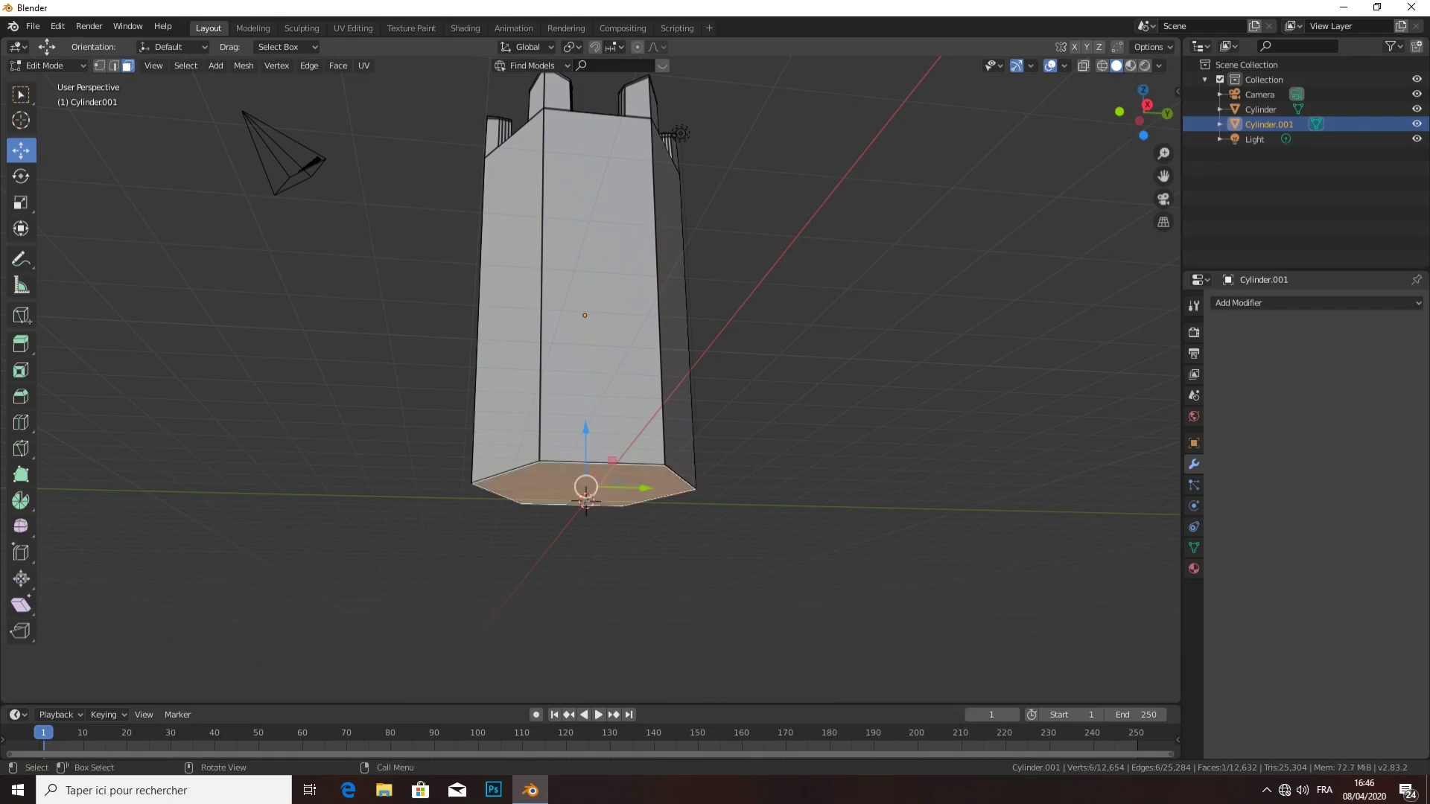
- Extrude the bottom face 0.239 m down along Z and widen it to 1.097 as a plinth
key("e")
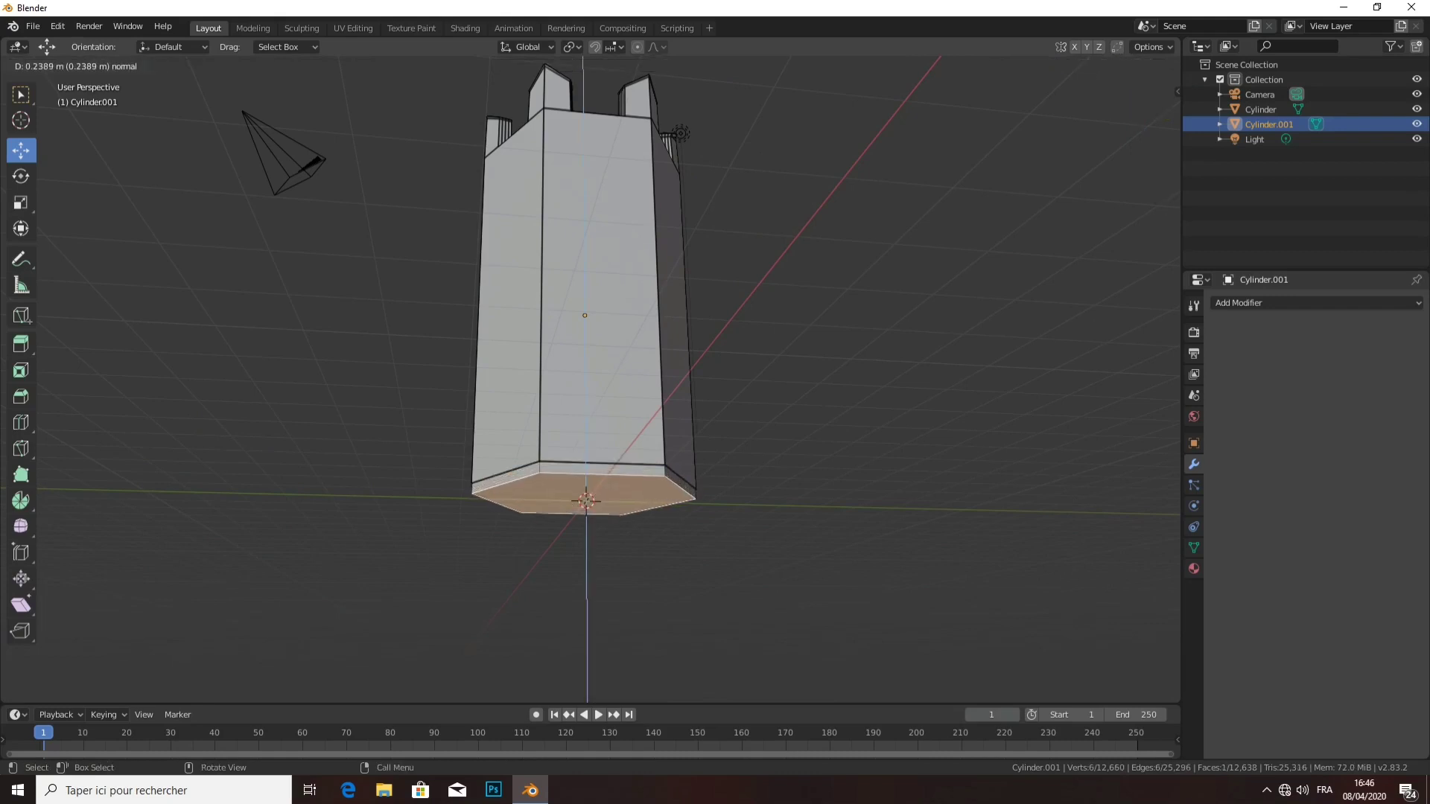
key("z")
key("z")
key("Return")
middle_click_drag(521, 536, 560, 545)
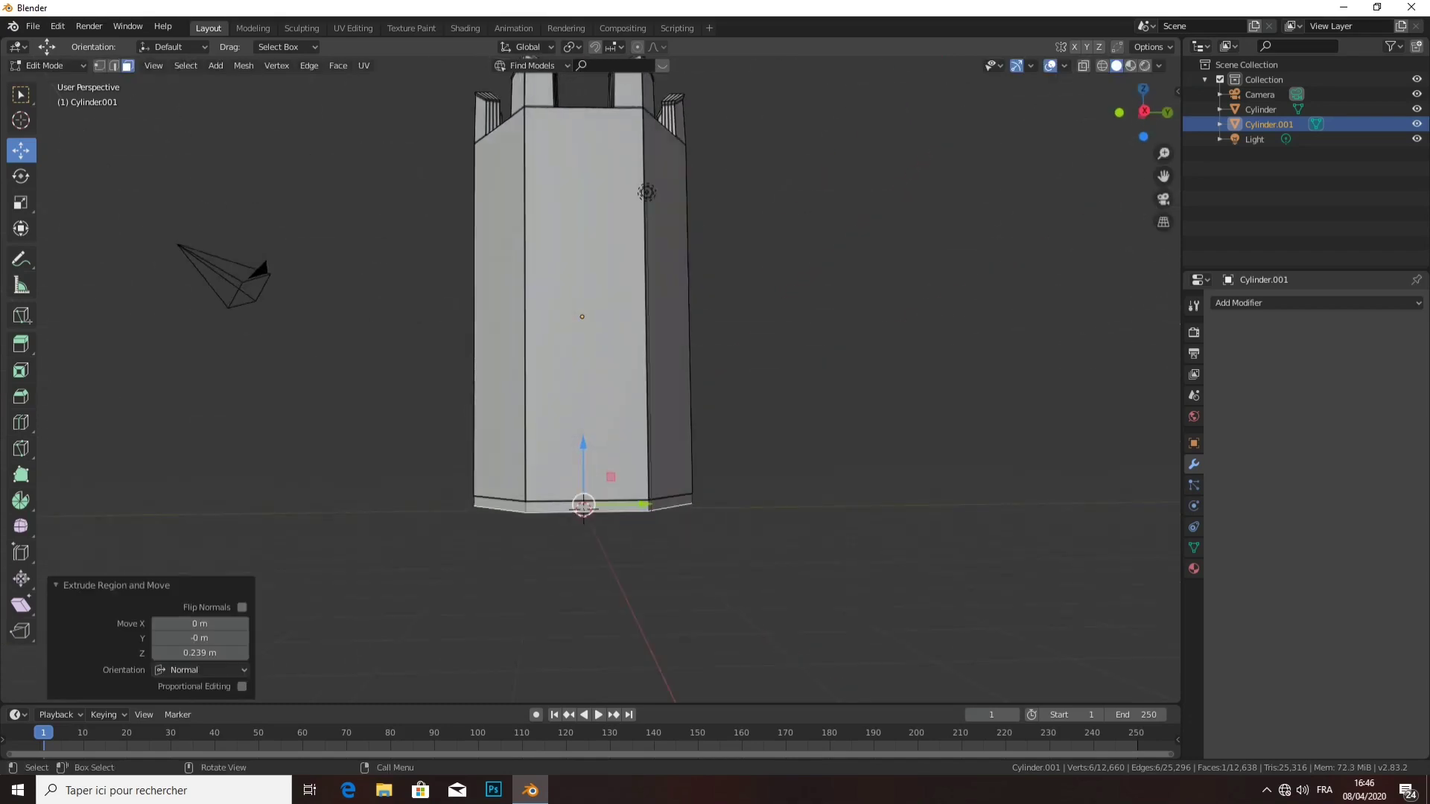
key("s")
left_click(563, 559)
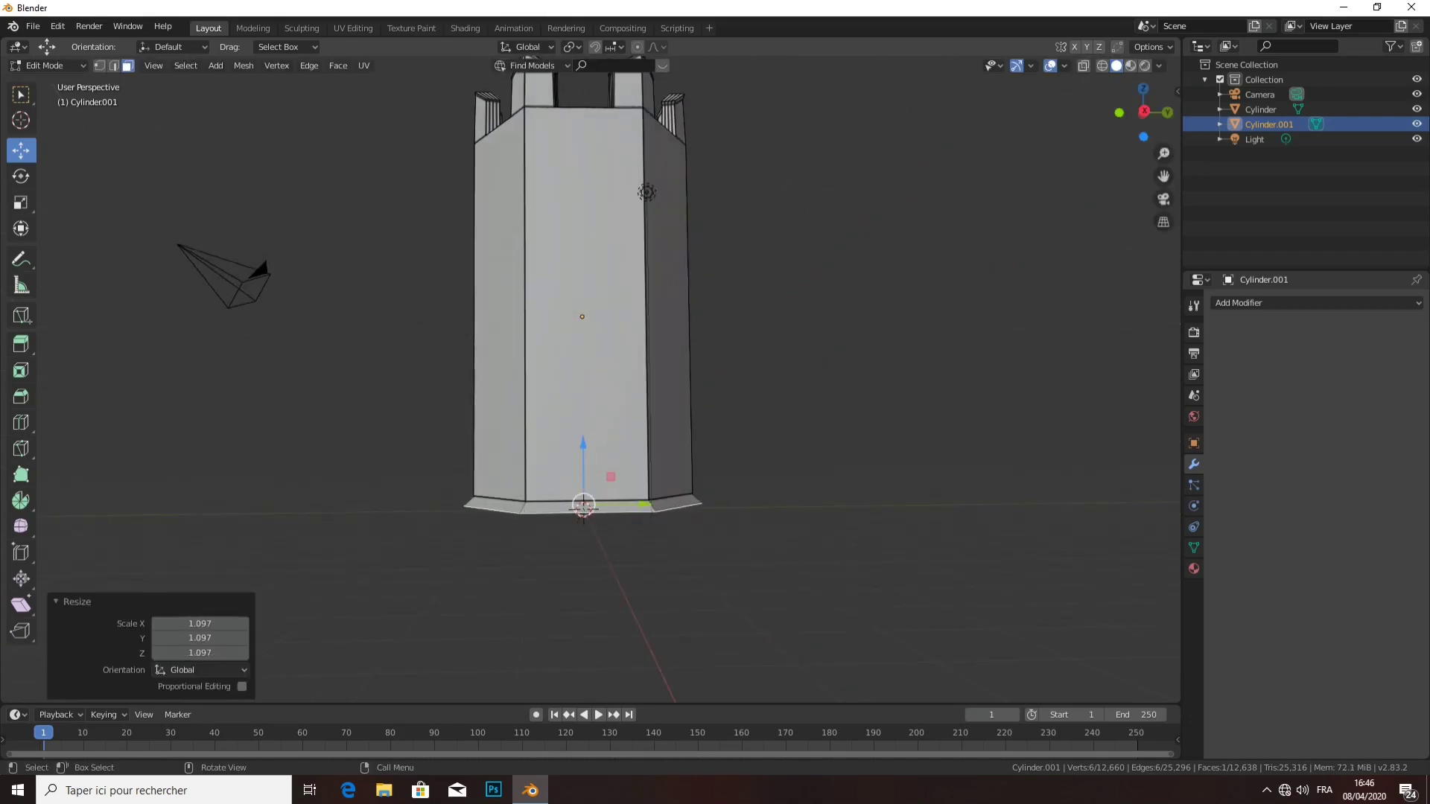
- Deselect the mesh and bring the tower's battlements back into view
key("alt+a")
mouse_move(564, 558)
middle_mouse_down()
mouse_move(599, 521)
mouse_move(581, 477)
middle_mouse_up()
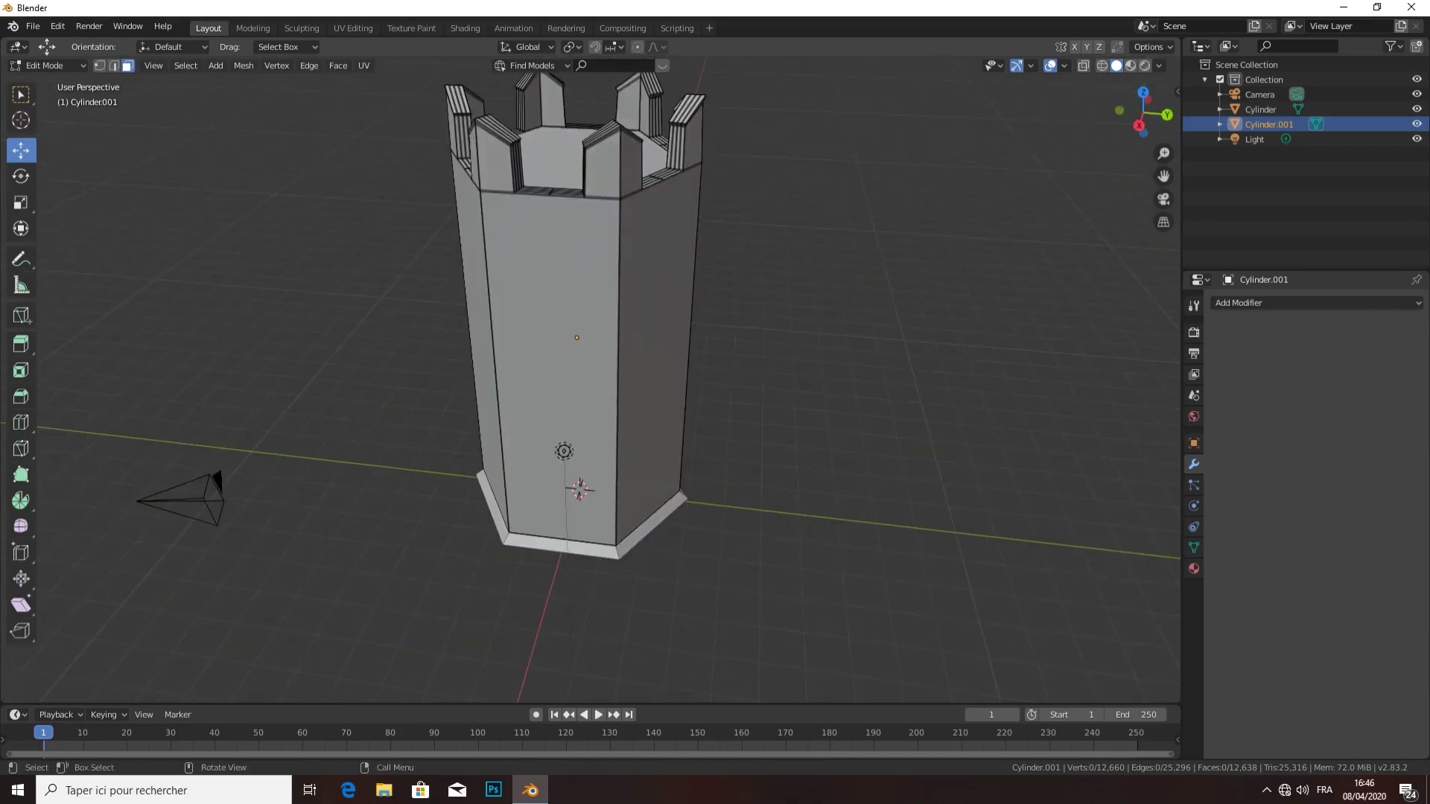
scroll(581, 477, "up", 3)
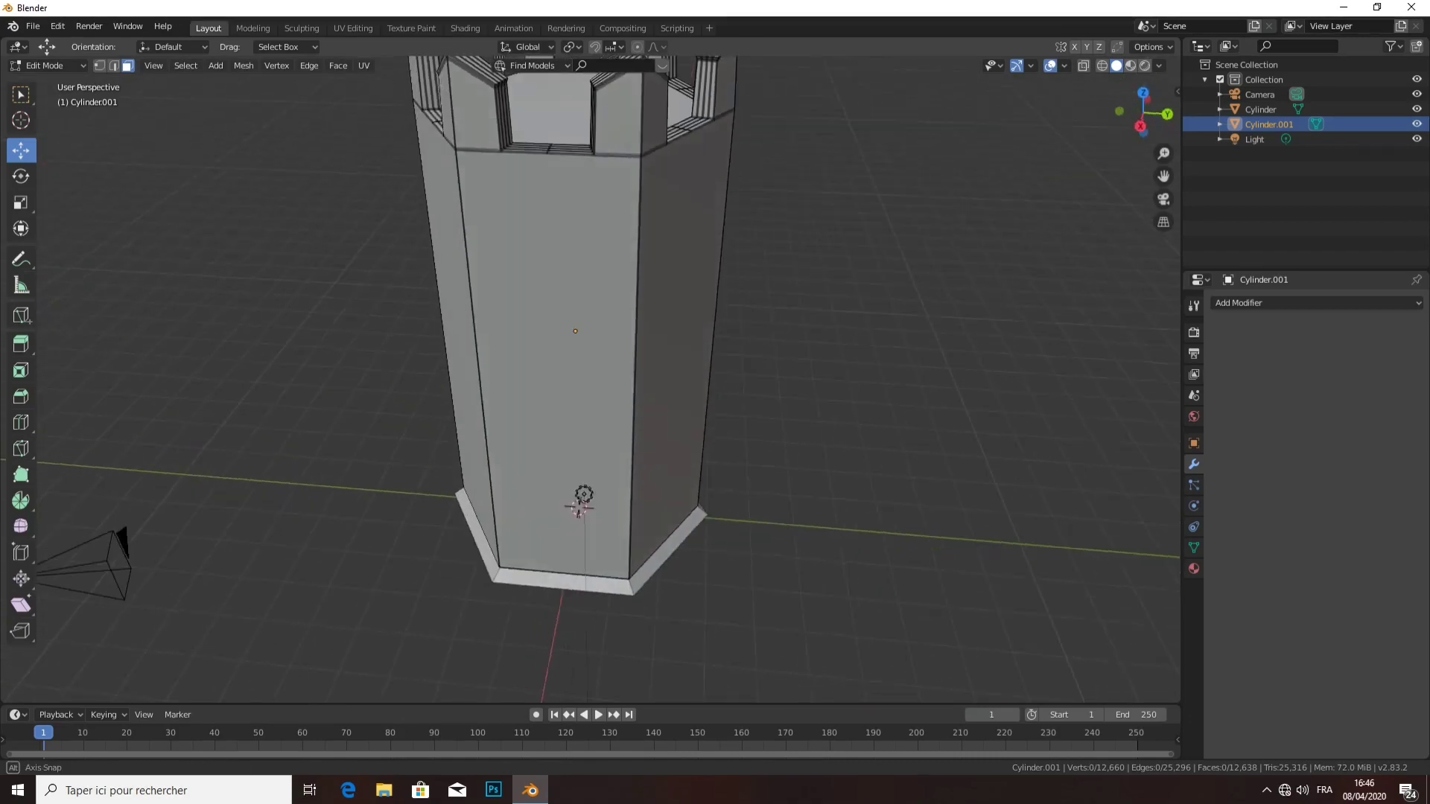
middle_click_drag(581, 476, 633, 431)
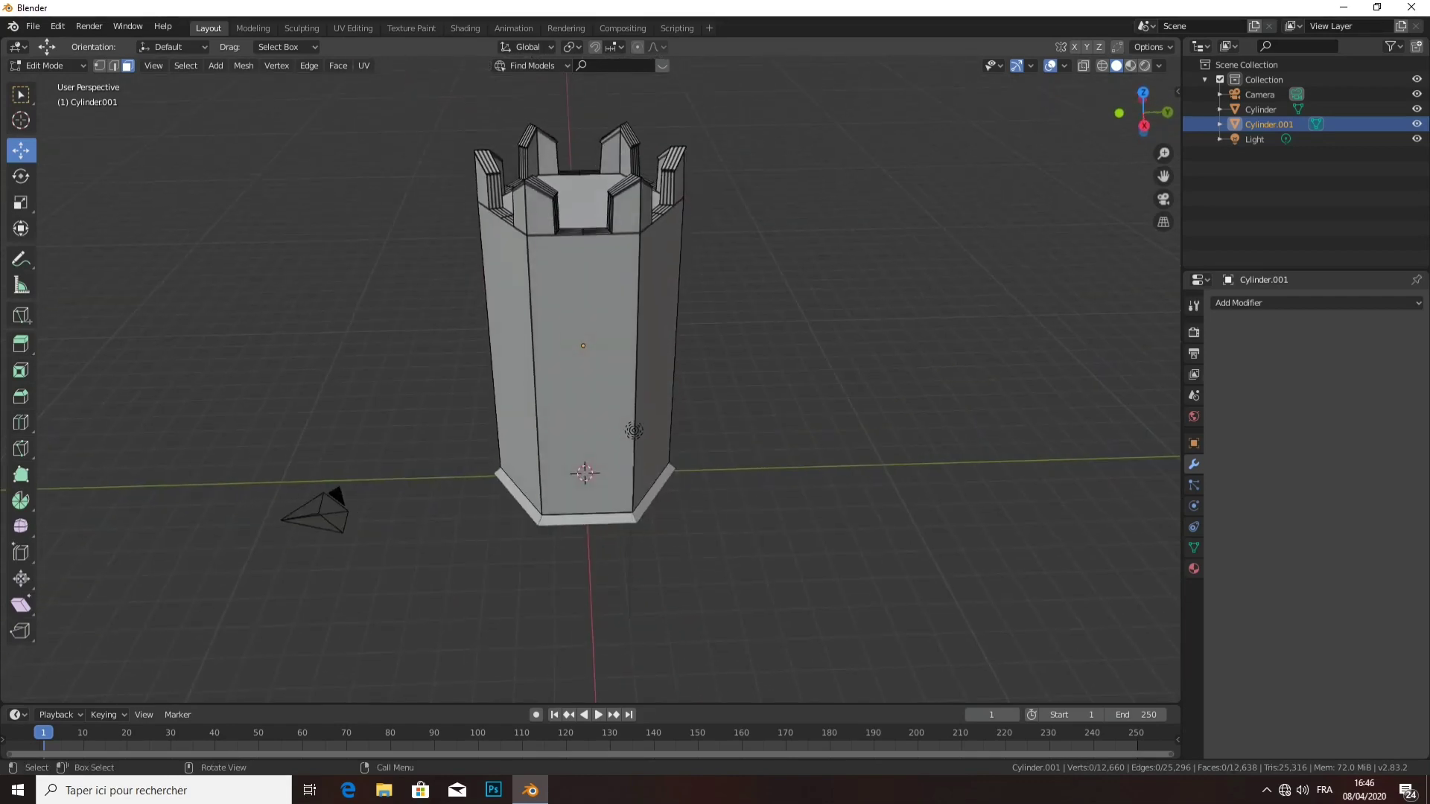
left_click(45, 66)
- Return to Object Mode and add an Array modifier to the tower
left_click(45, 82)
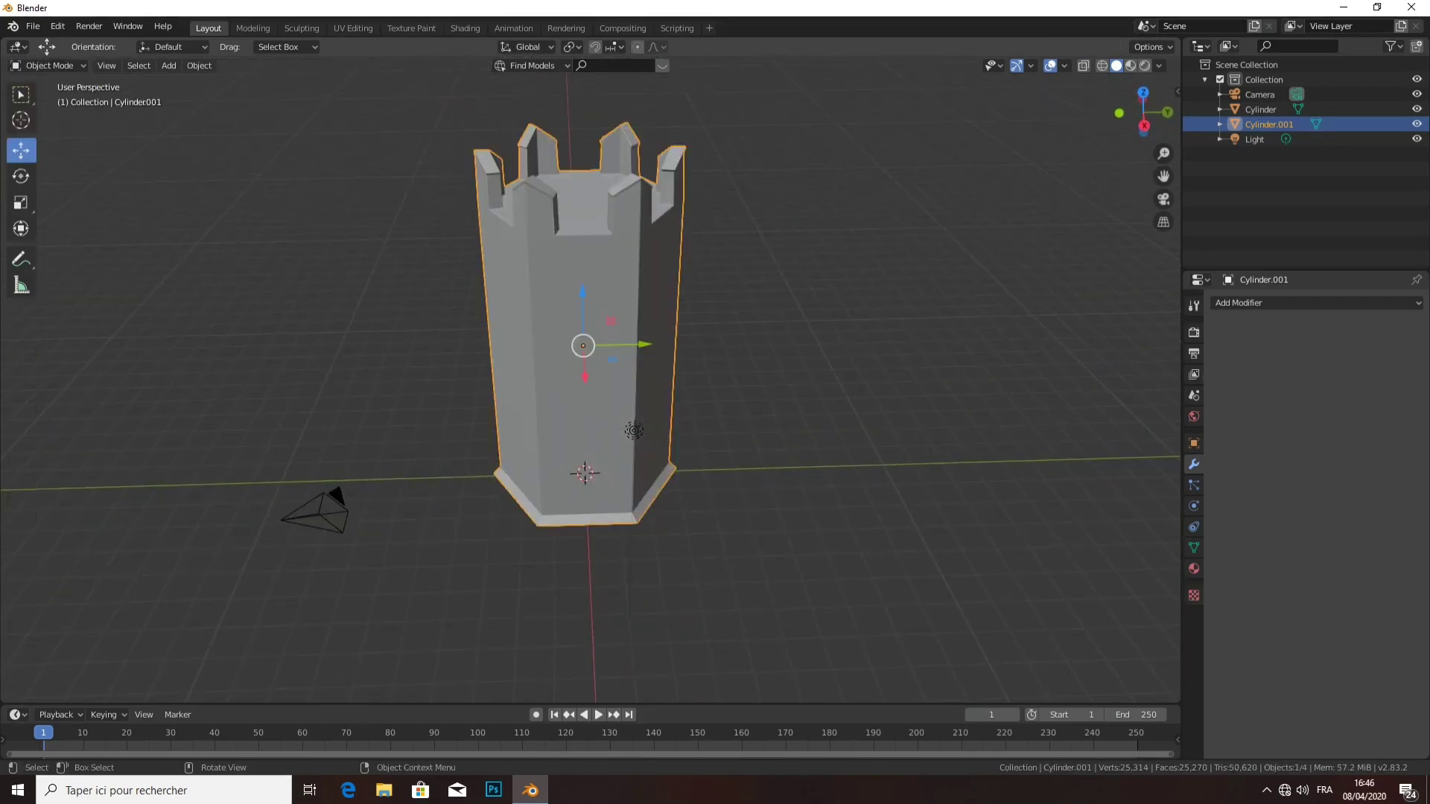
mouse_move(595, 372)
middle_mouse_down()
mouse_move(745, 335)
mouse_move(596, 342)
middle_mouse_up()
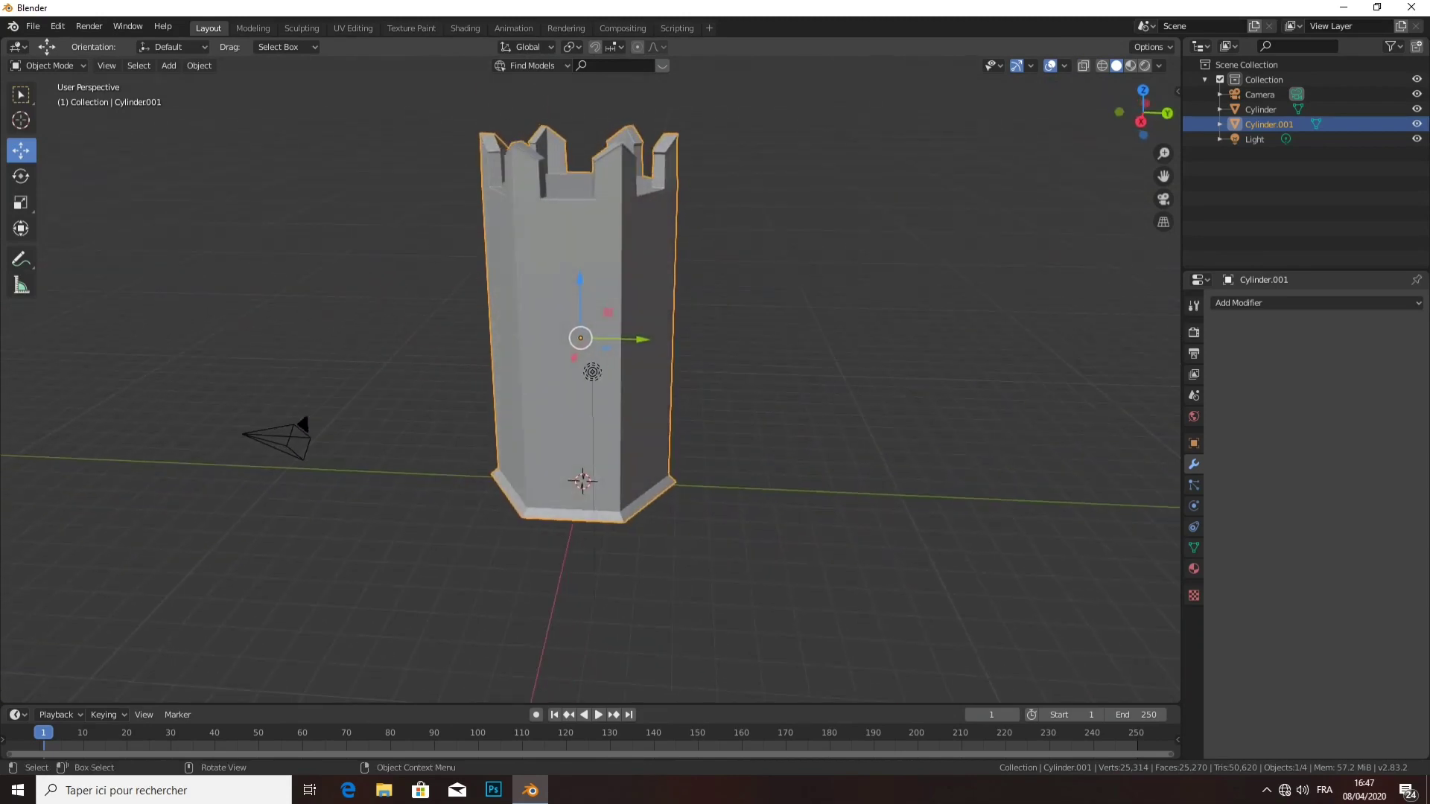
middle_click_drag(595, 343, 618, 372)
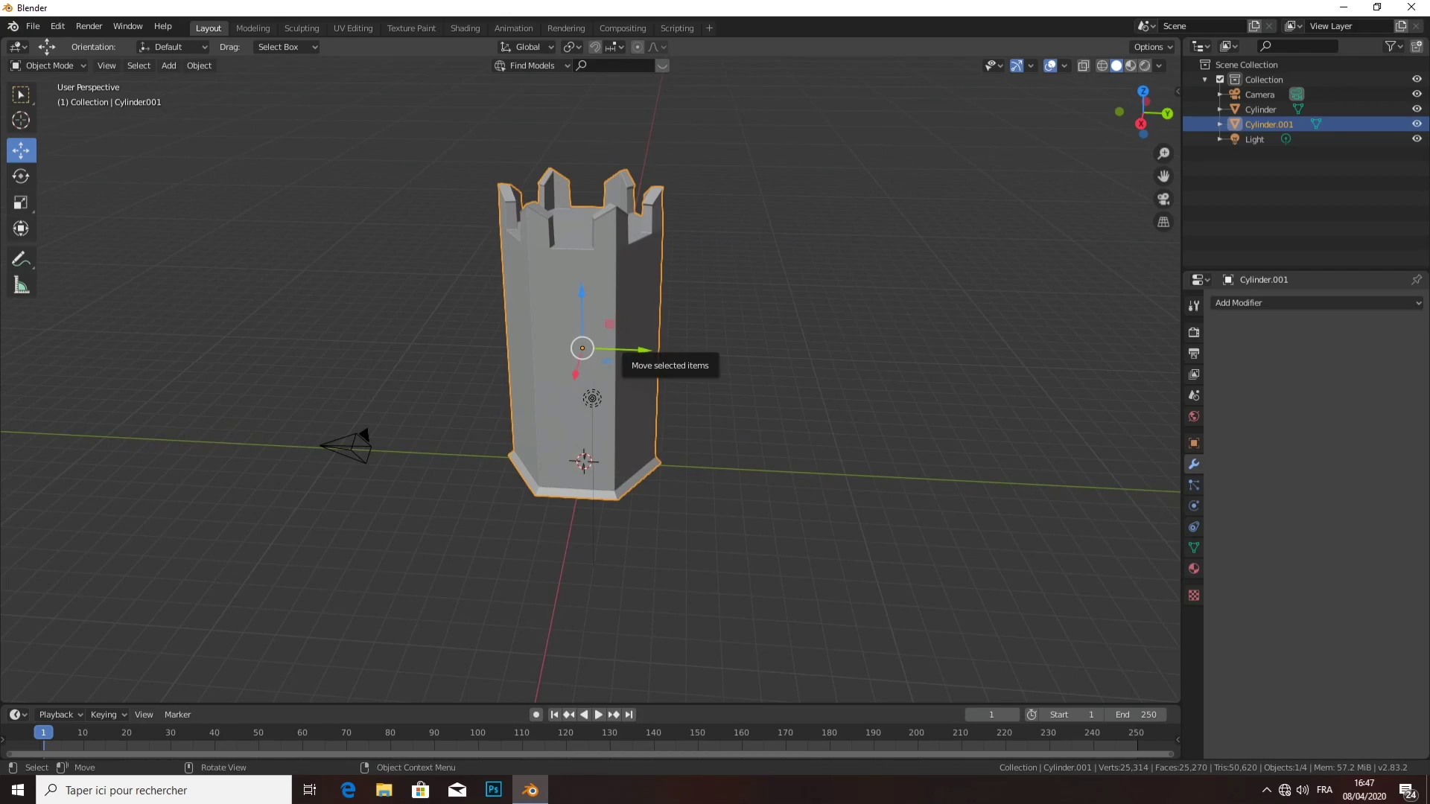
key("shift")
left_click(1265, 302)
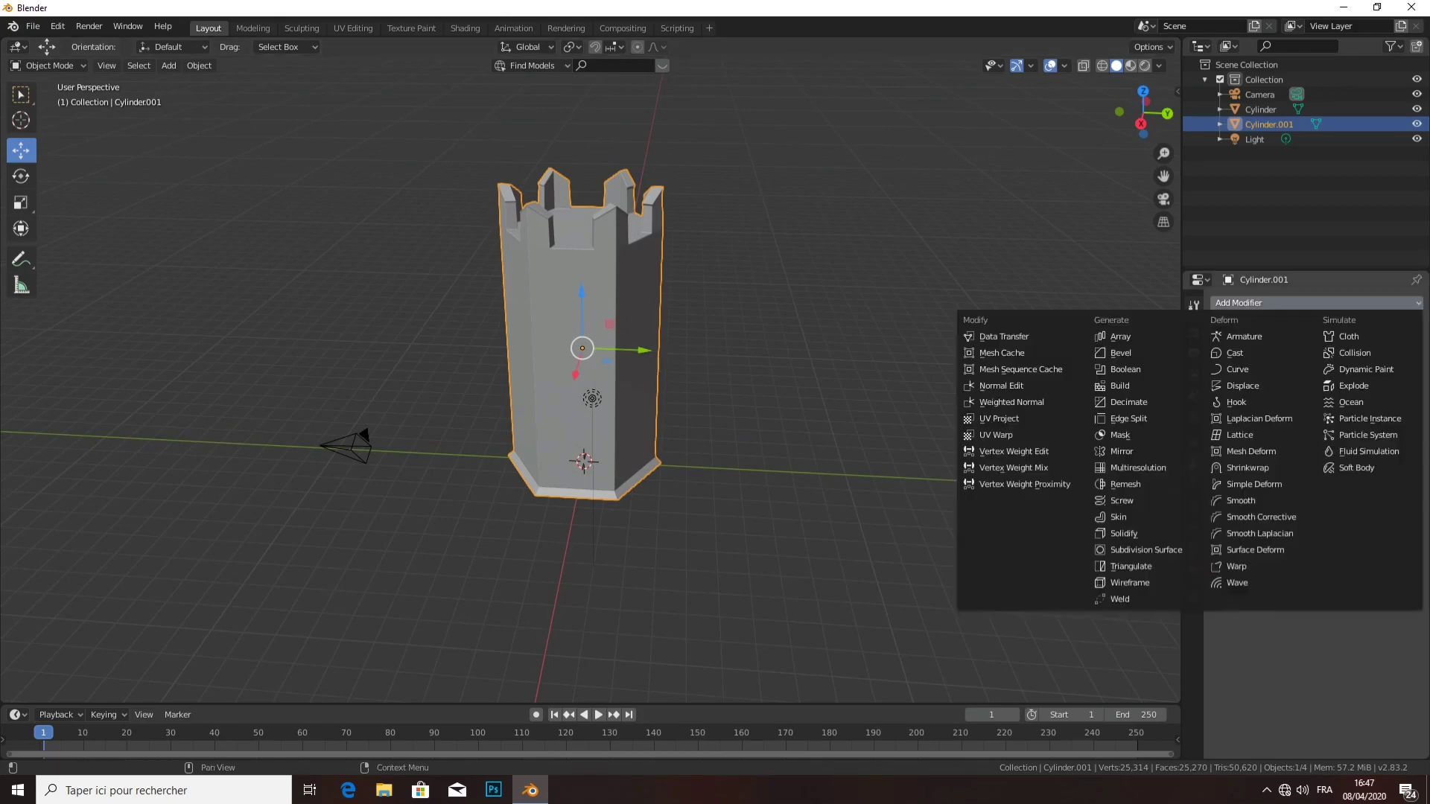
left_click(1119, 336)
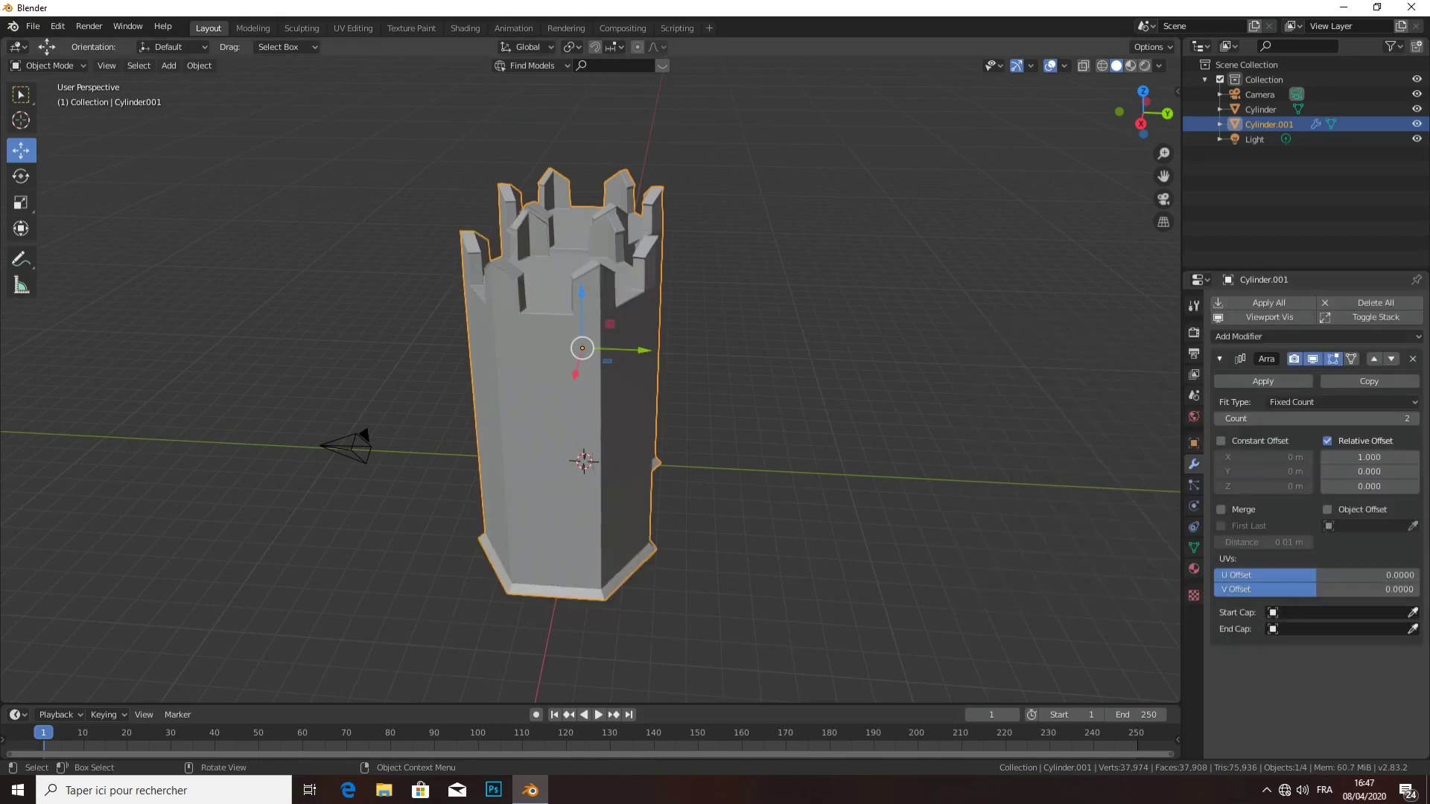
middle_click_drag(522, 373, 856, 372)
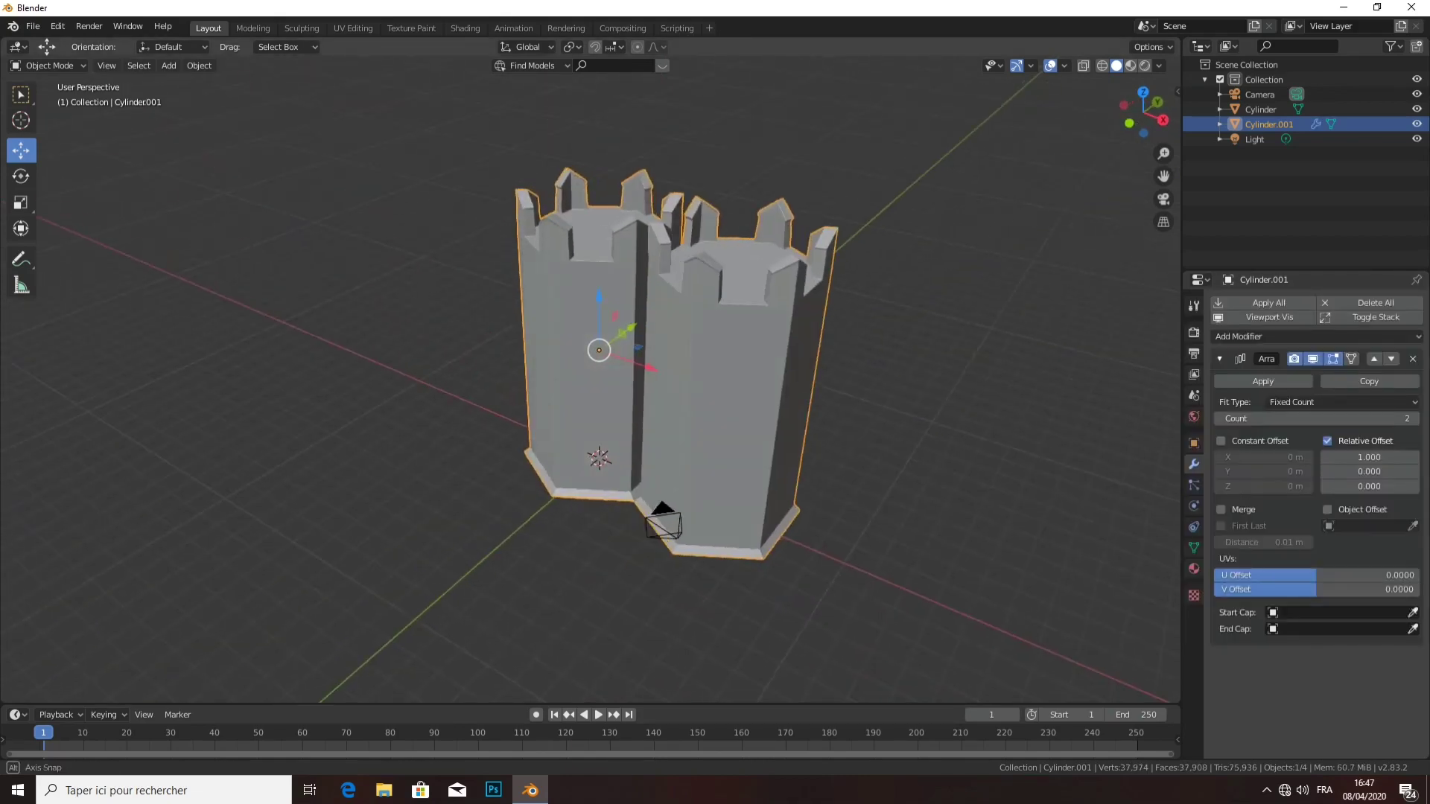
middle_click_drag(715, 373, 566, 373)
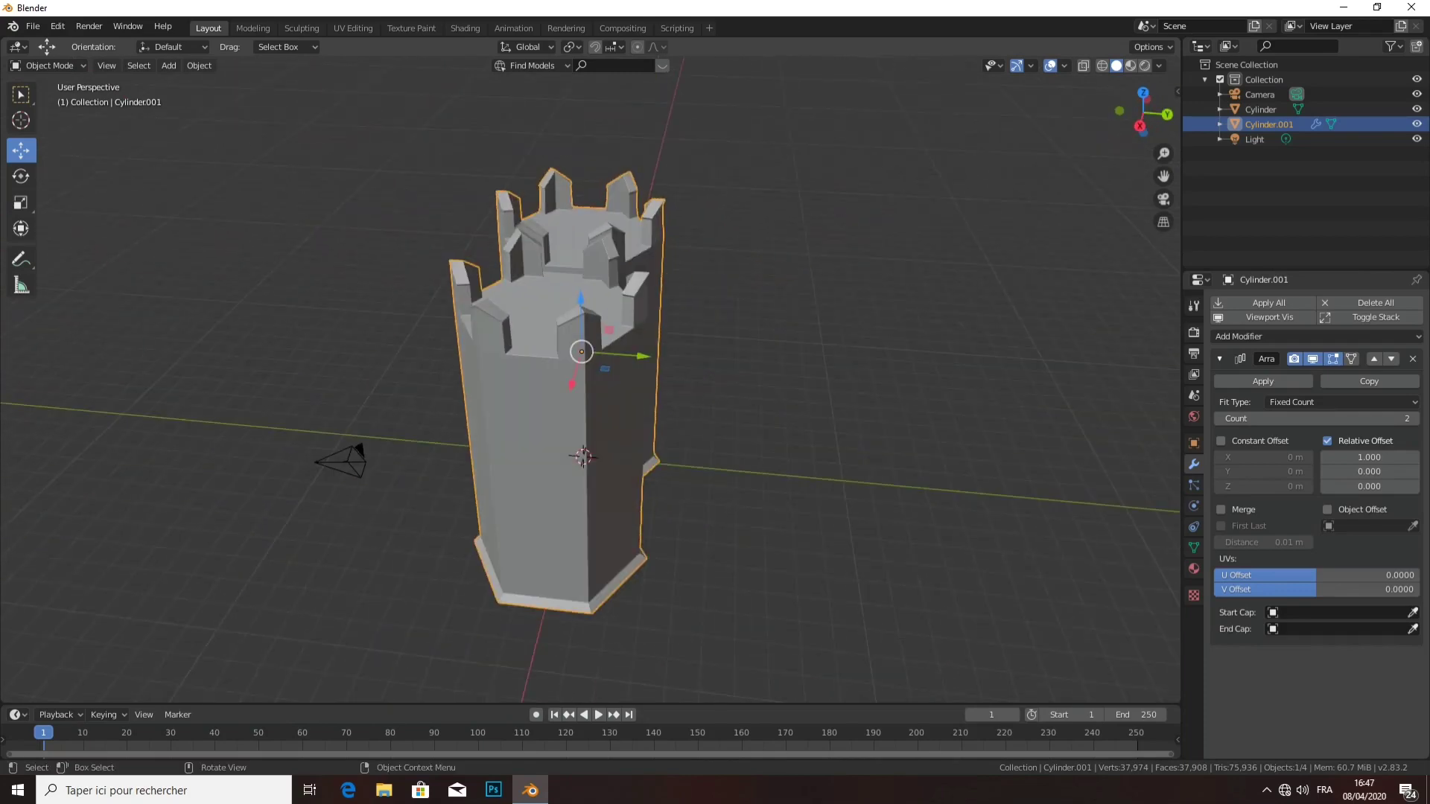
middle_click_drag(715, 372, 611, 373)
- Increase the array's relative X offset to 4.000 and apply the Array modifier
left_click_drag(1369, 457, 1414, 456)
left_click(1369, 456)
type("2")
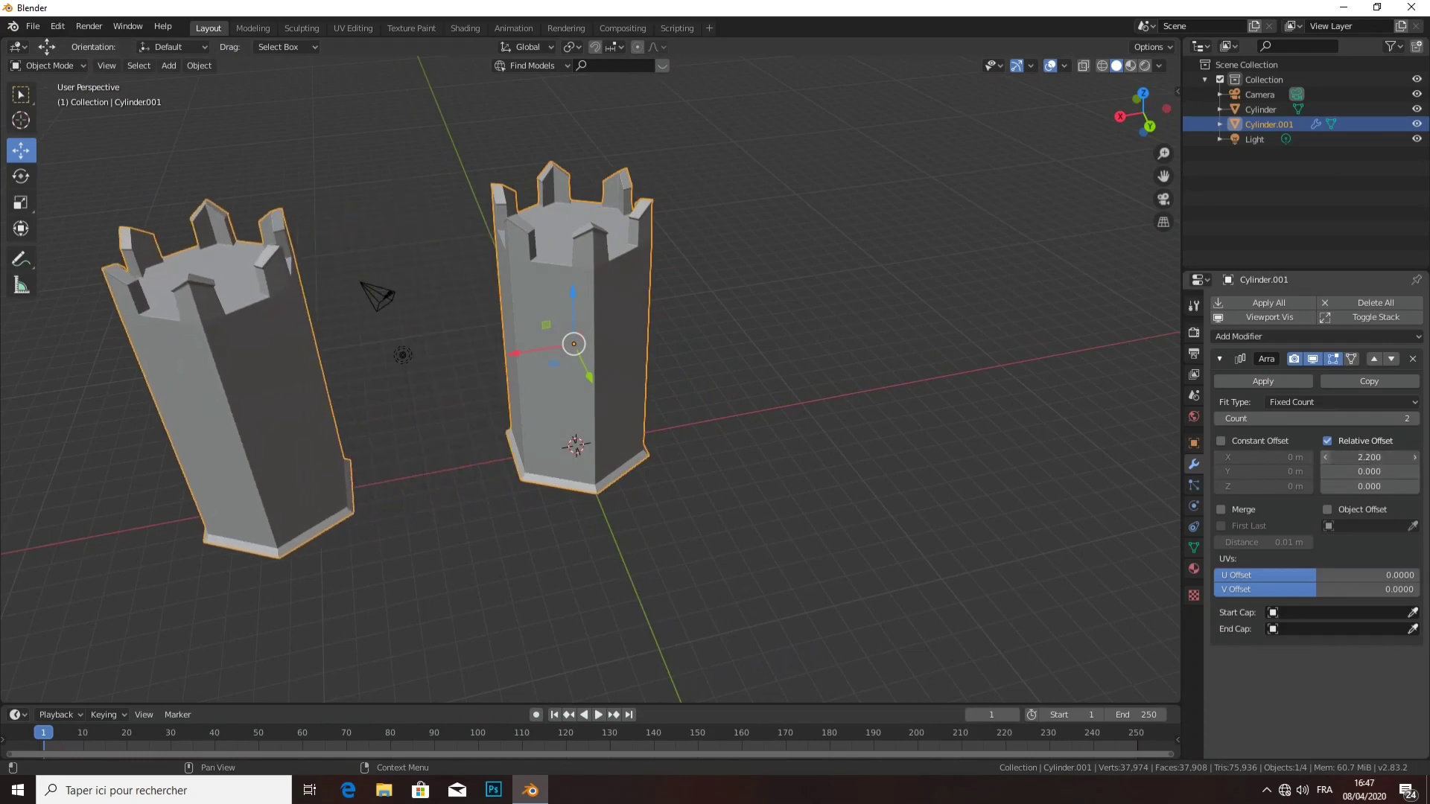
key("Return")
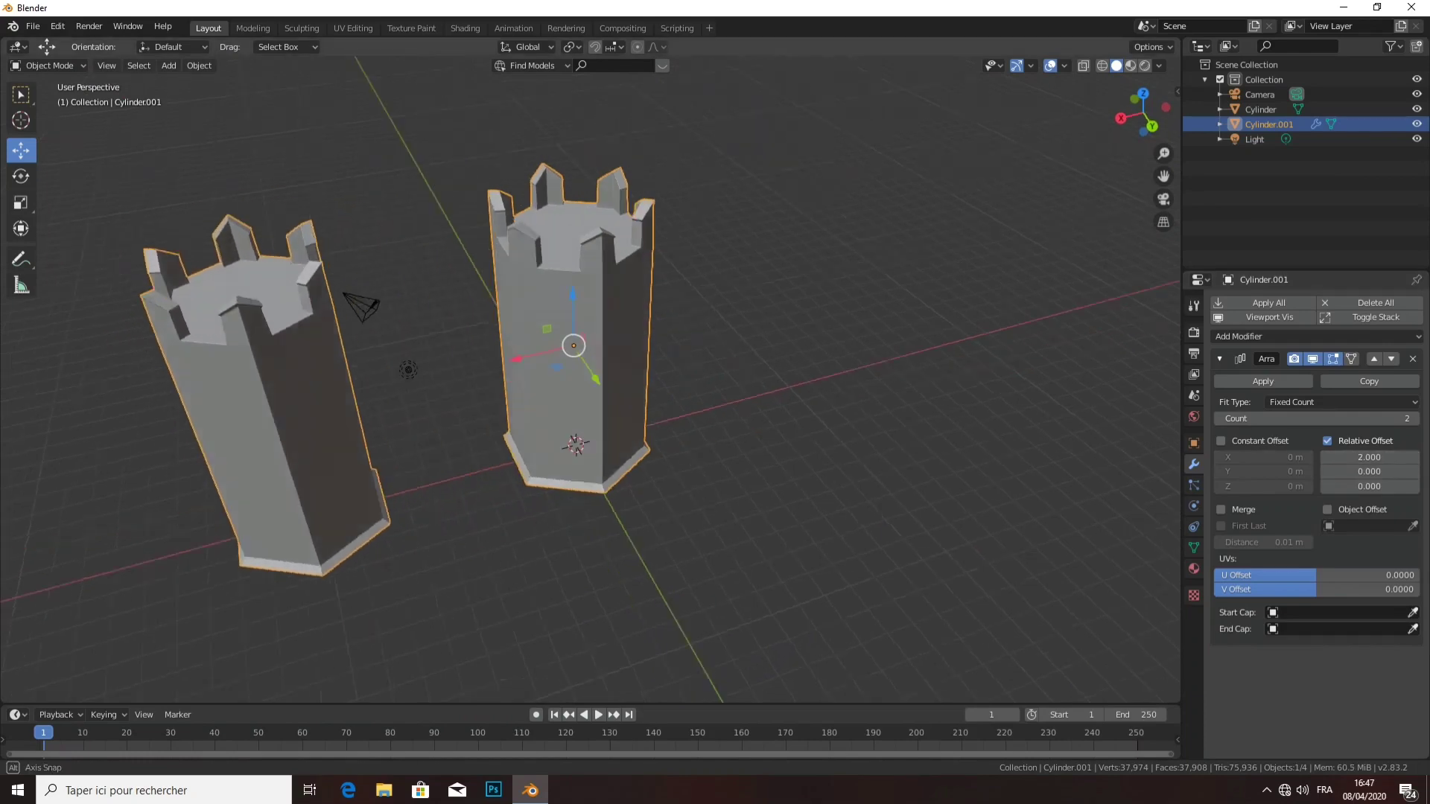
middle_click_drag(745, 373, 857, 335)
left_click_drag(1368, 457, 1400, 456)
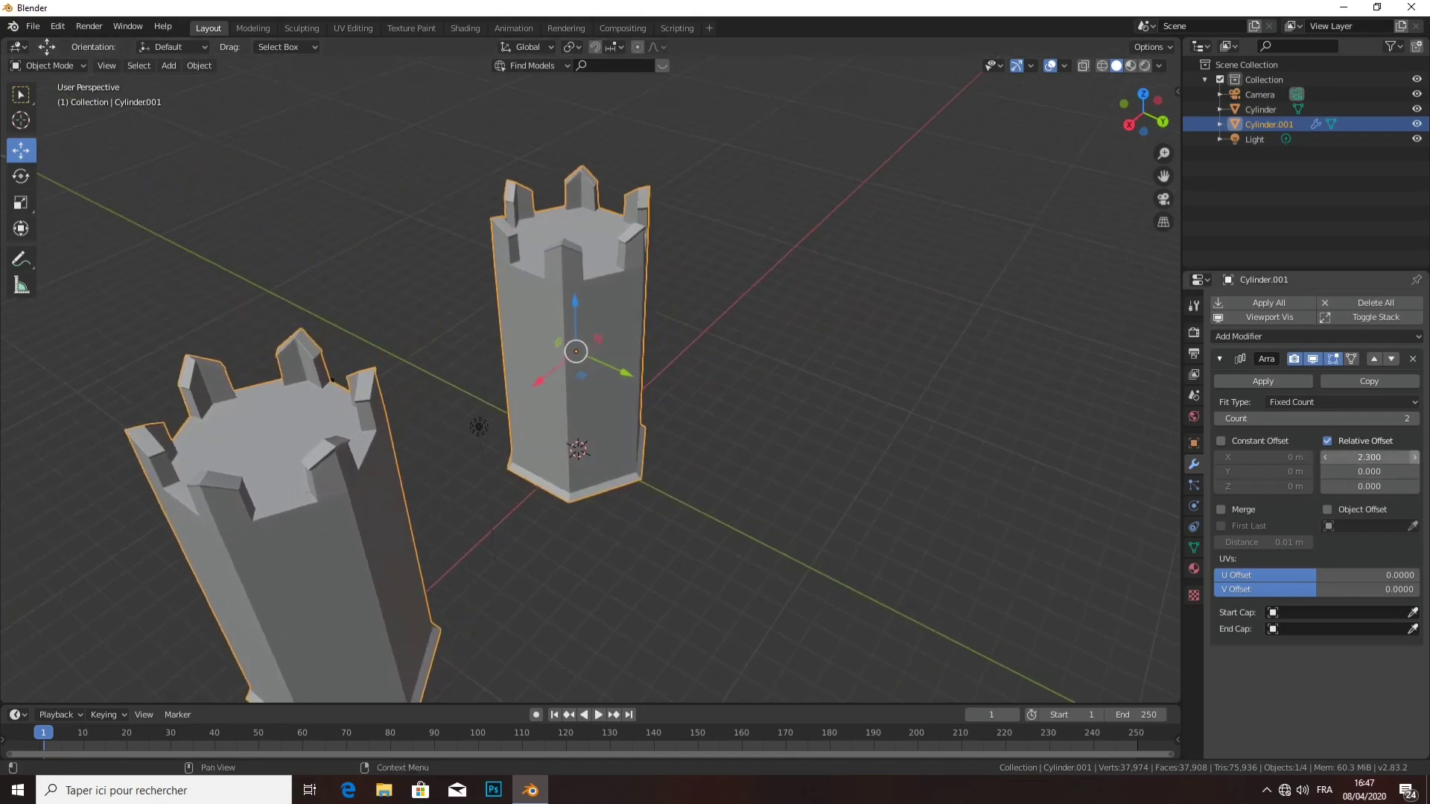
left_click(1414, 457)
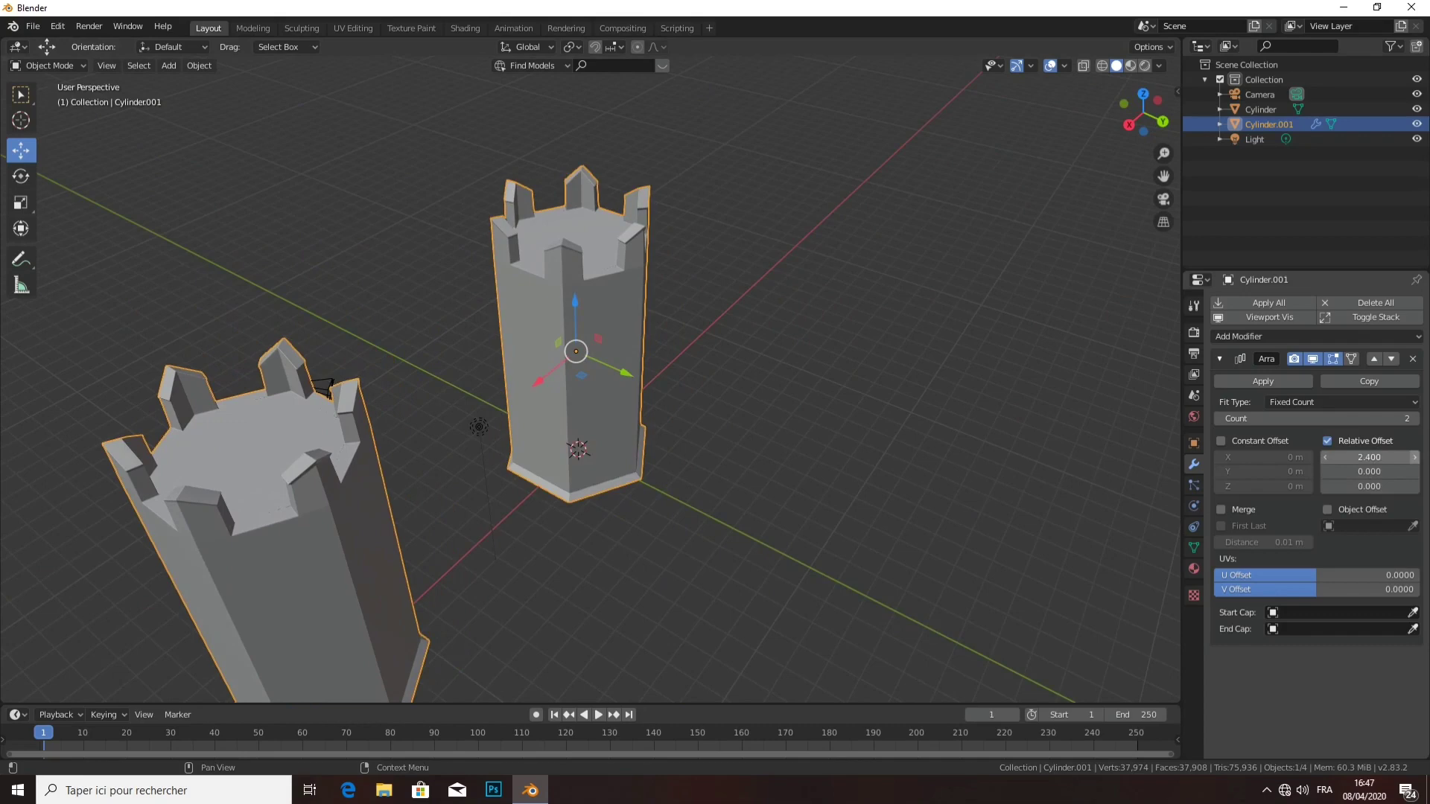
left_click_drag(1369, 457, 1421, 457)
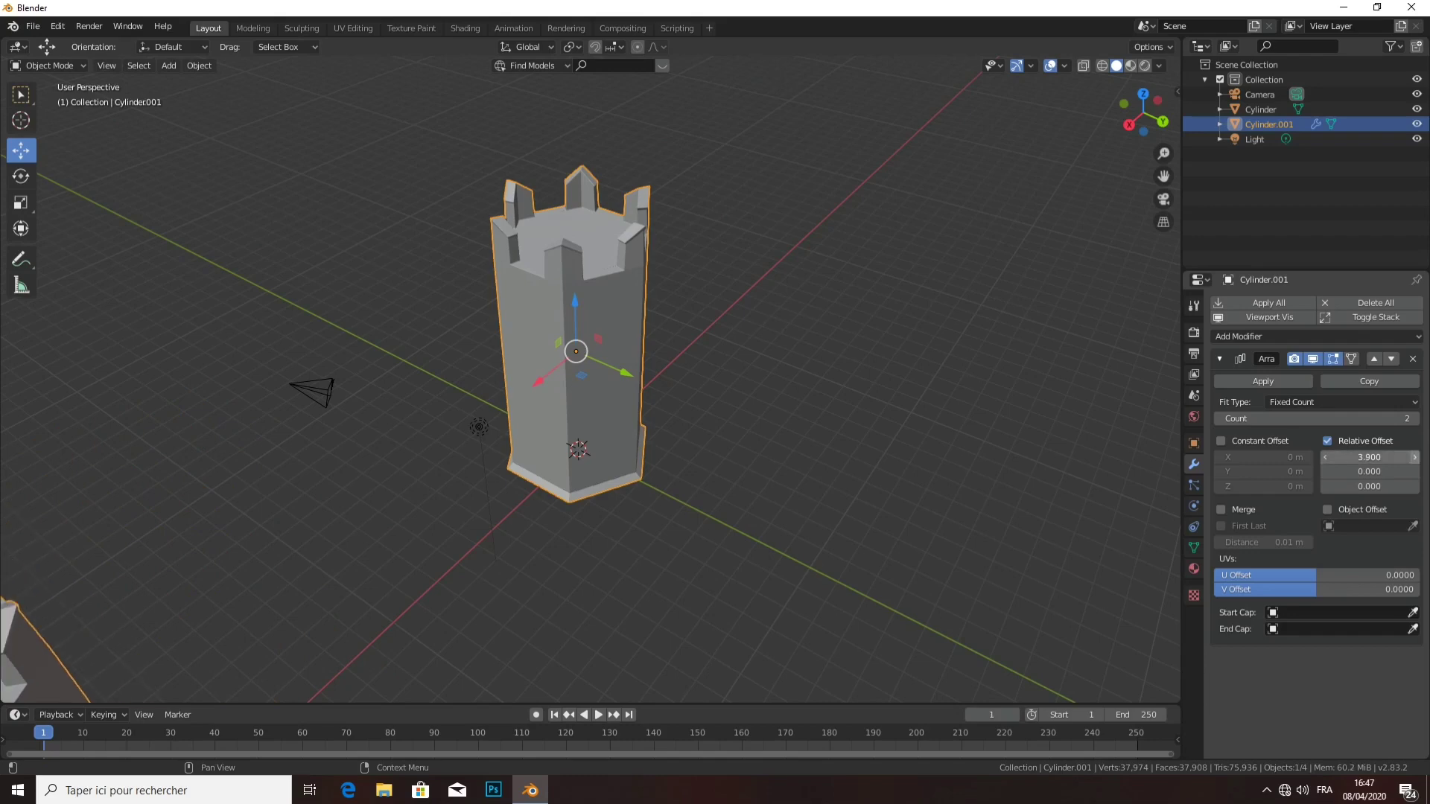
key("alt+a")
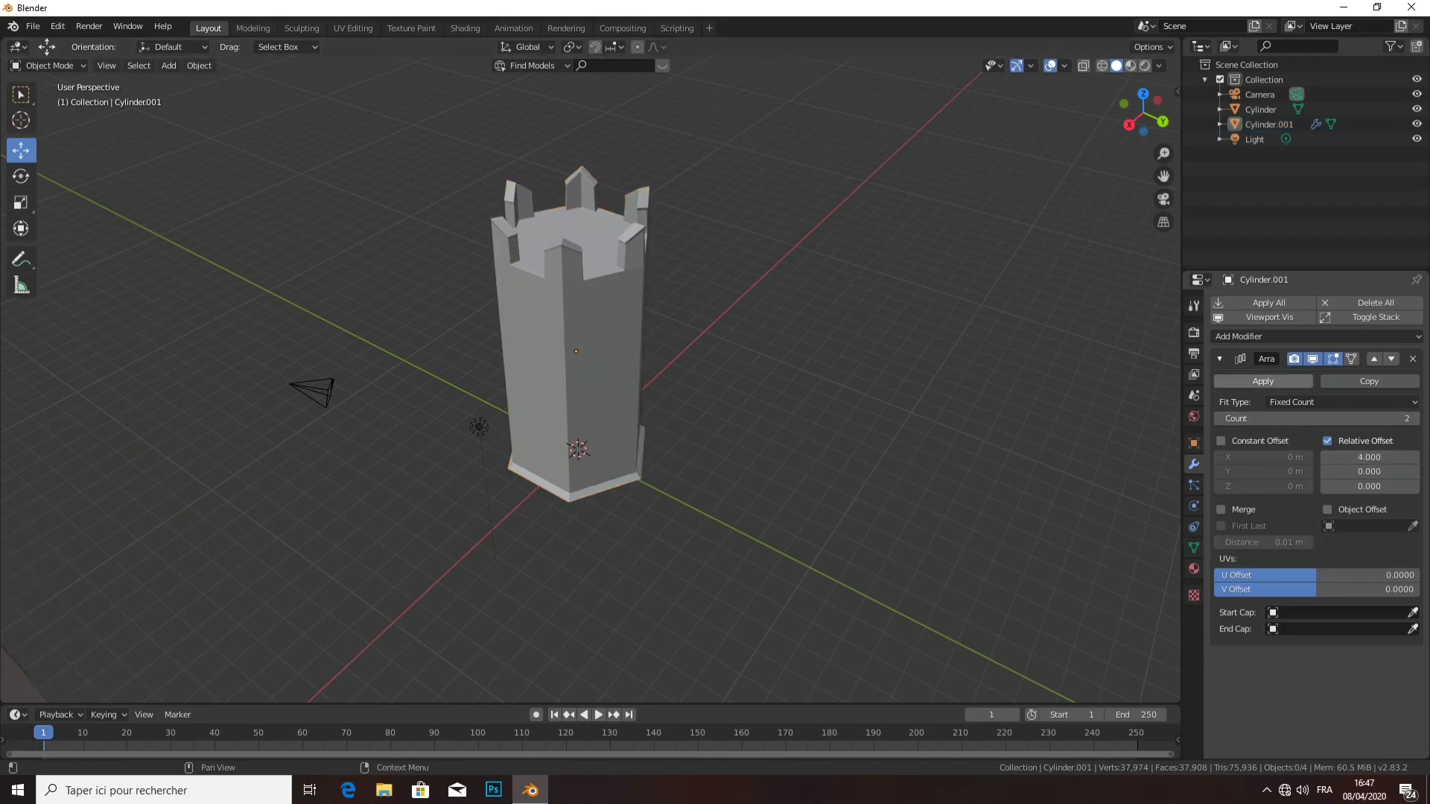
left_click(1263, 380)
- Select the left tower, try moving it along X, and undo the move
mouse_move(670, 373)
middle_mouse_down()
mouse_move(610, 357)
mouse_move(670, 350)
mouse_move(633, 358)
middle_mouse_up()
left_click(599, 350)
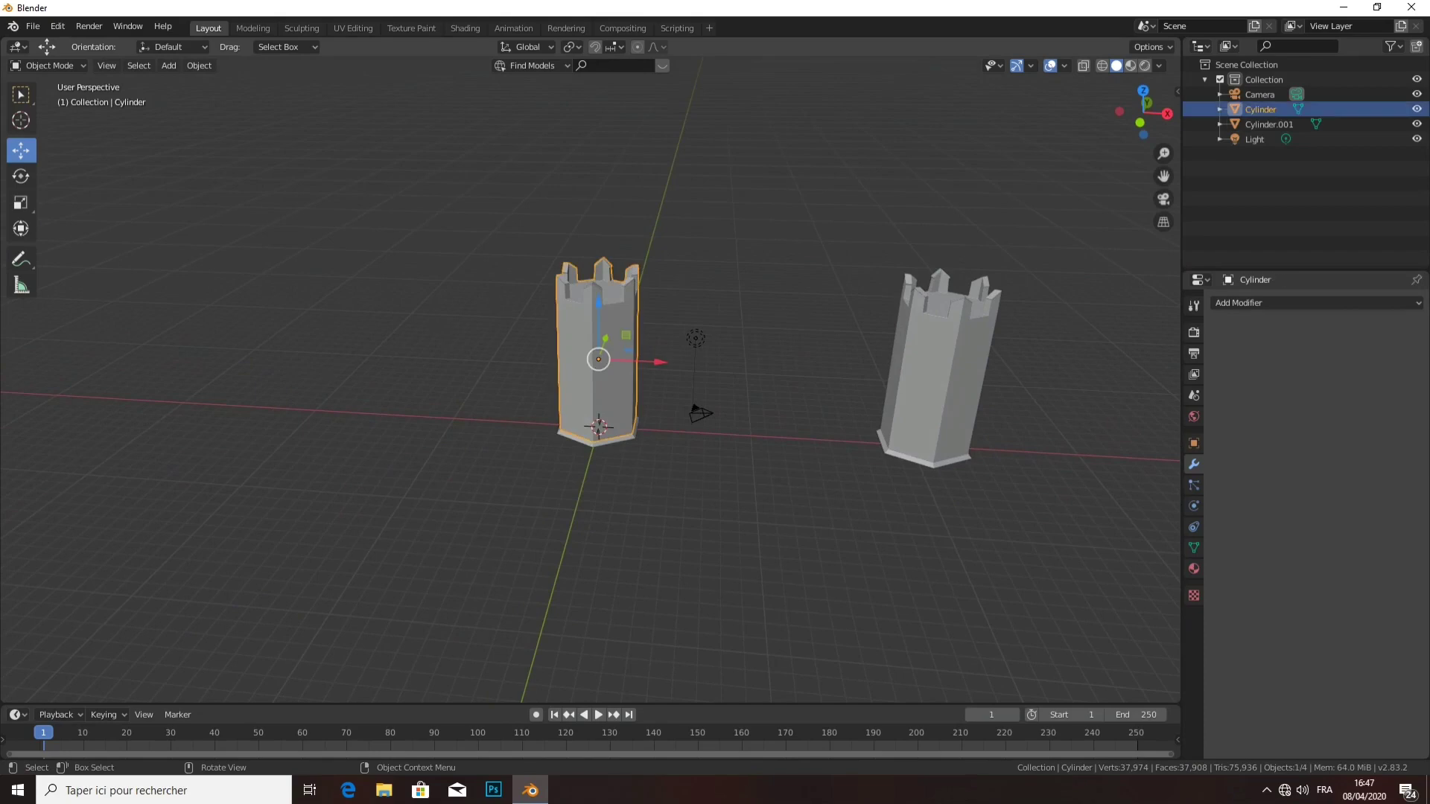
mouse_move(659, 362)
left_mouse_down()
mouse_move(634, 360)
mouse_move(647, 362)
left_mouse_up()
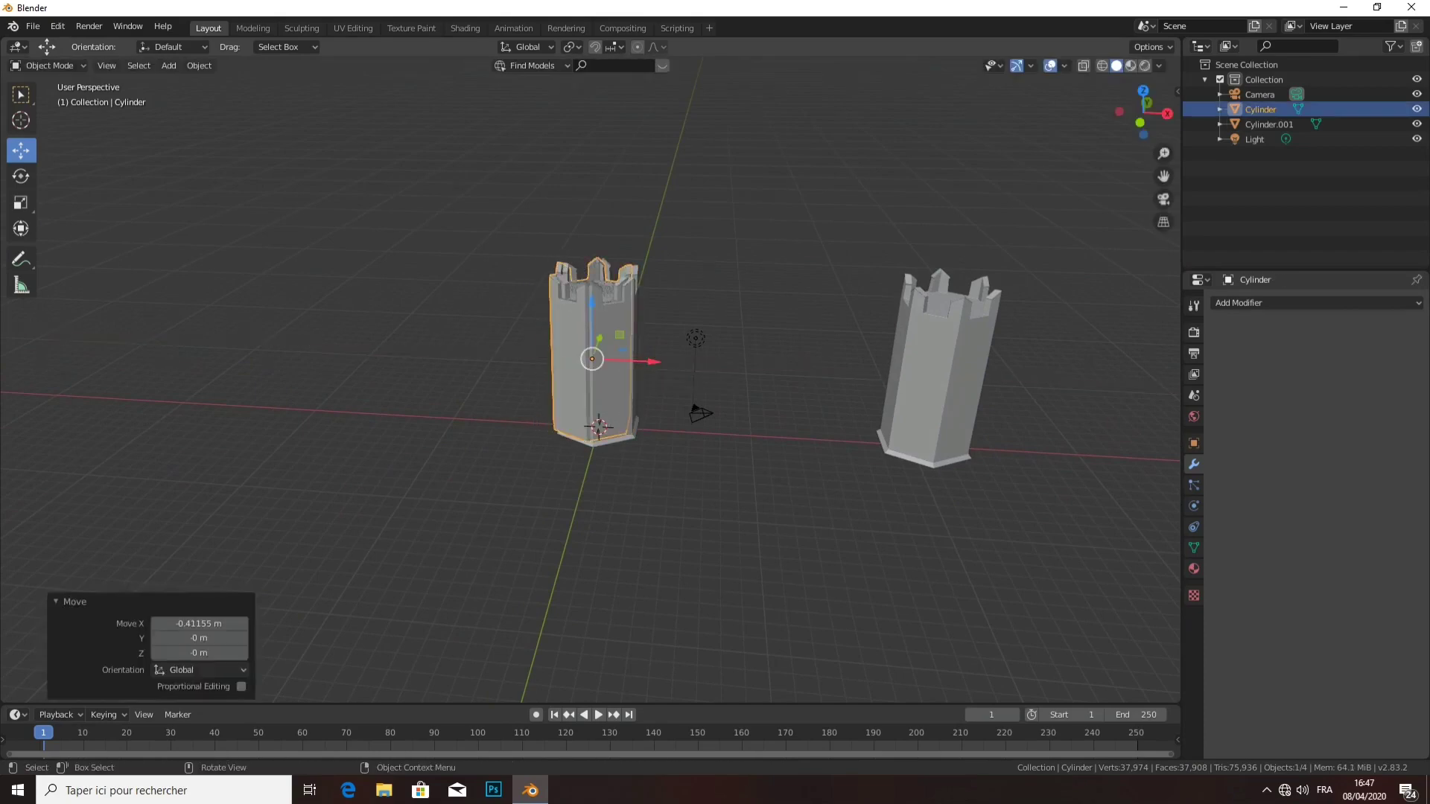
key("ctrl+z")
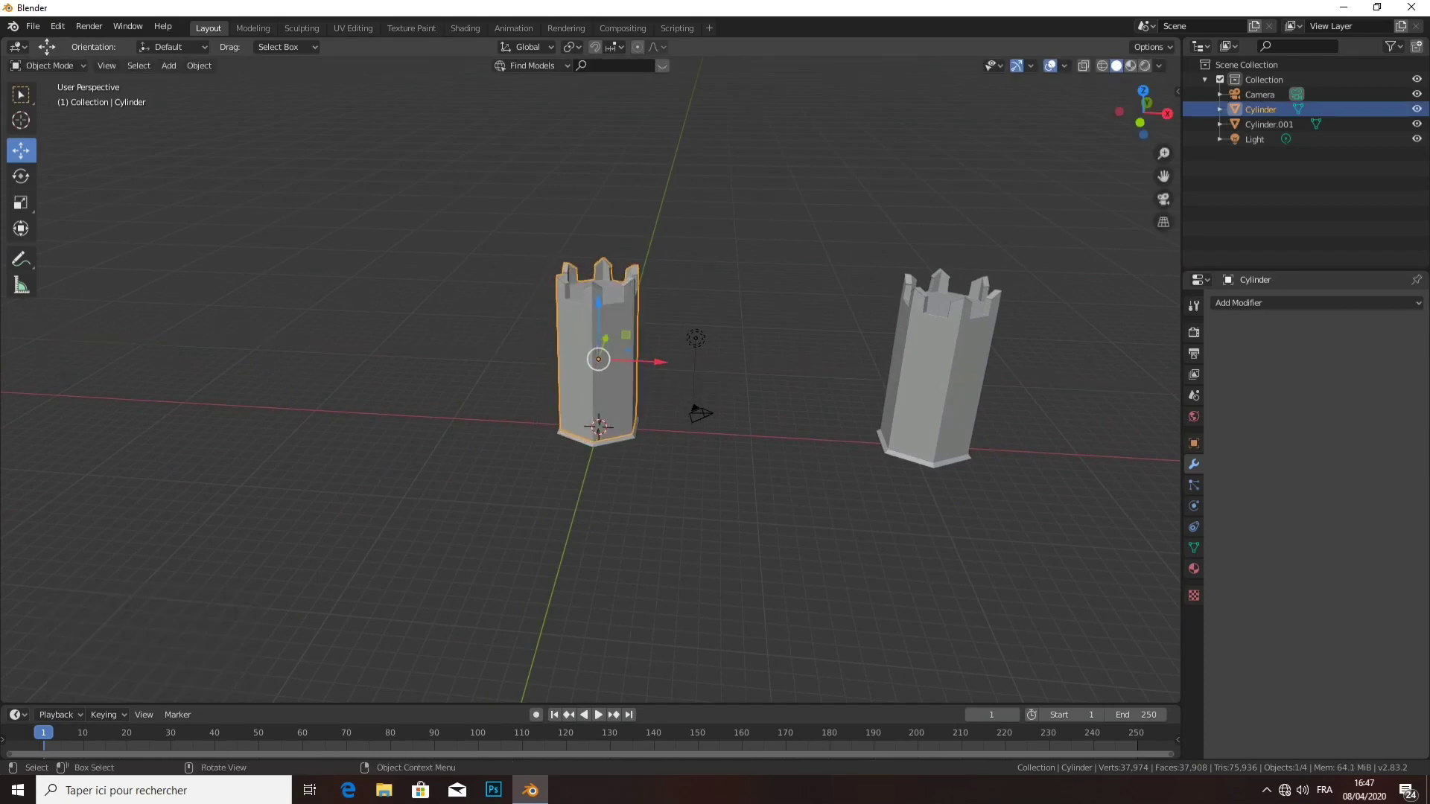
- Try duplicating the towers along X, then undo back to the original two
left_click(940, 369, "shift")
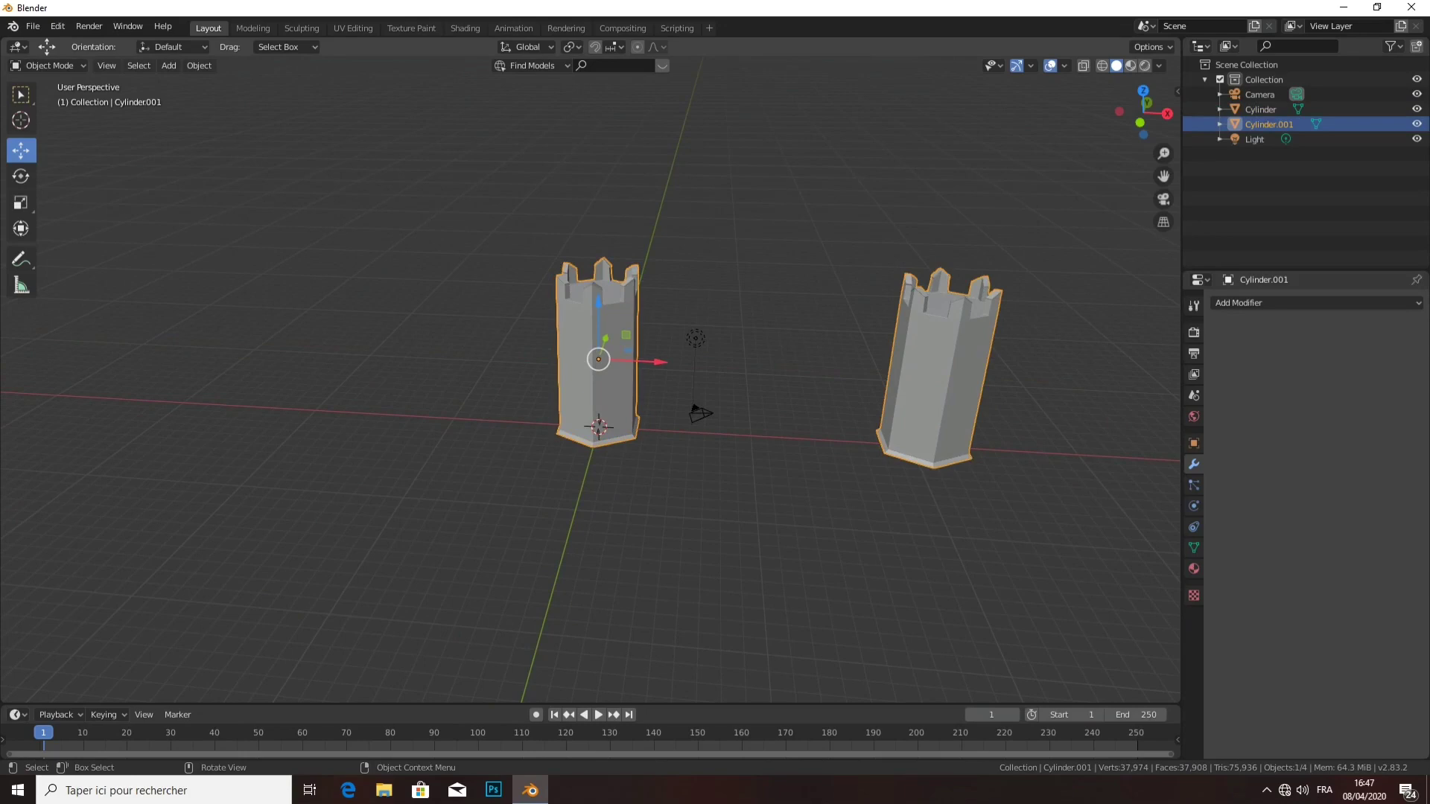
key("shift+d")
key("x")
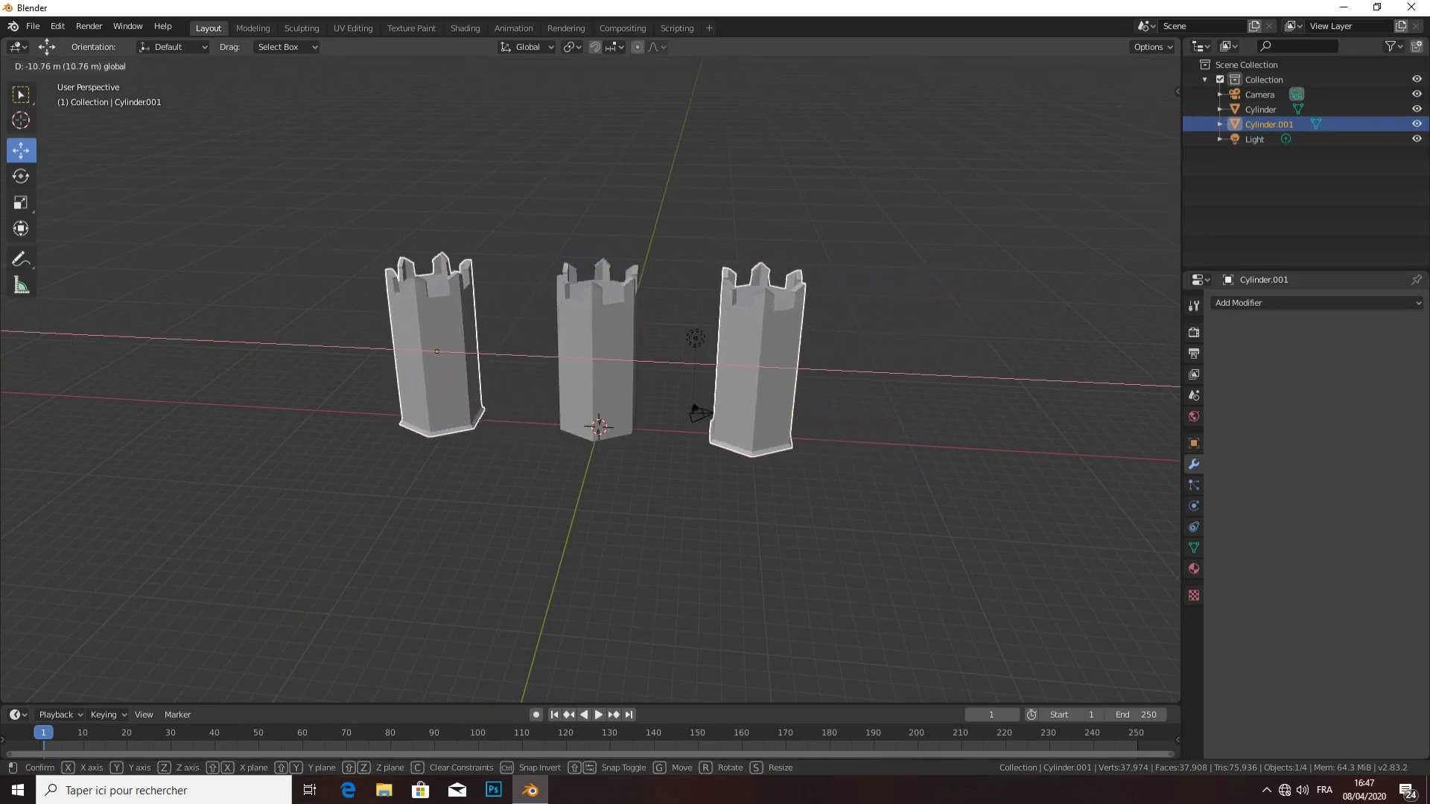
key("Return")
key("ctrl+z")
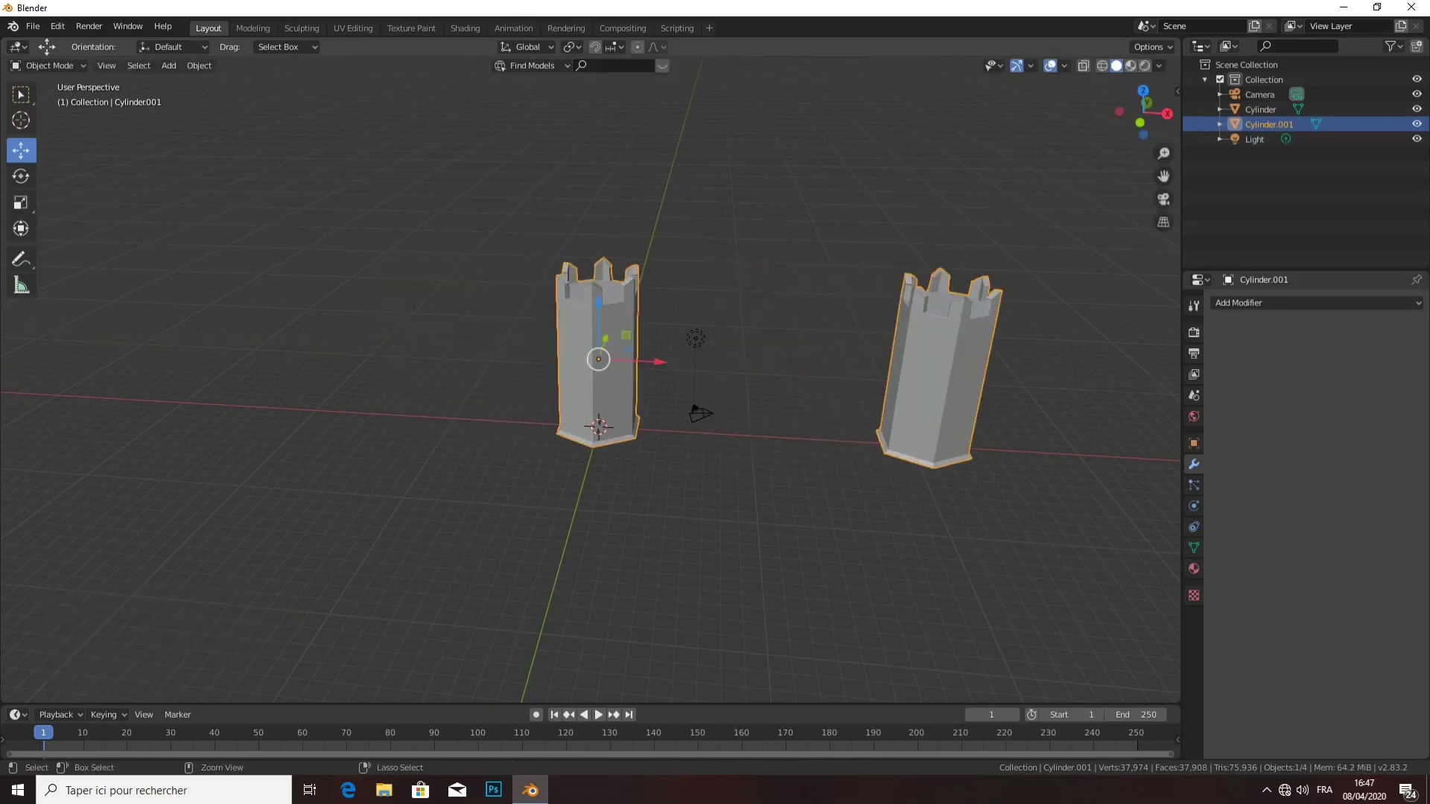
key("ctrl+z")
key("shift+d")
key("x")
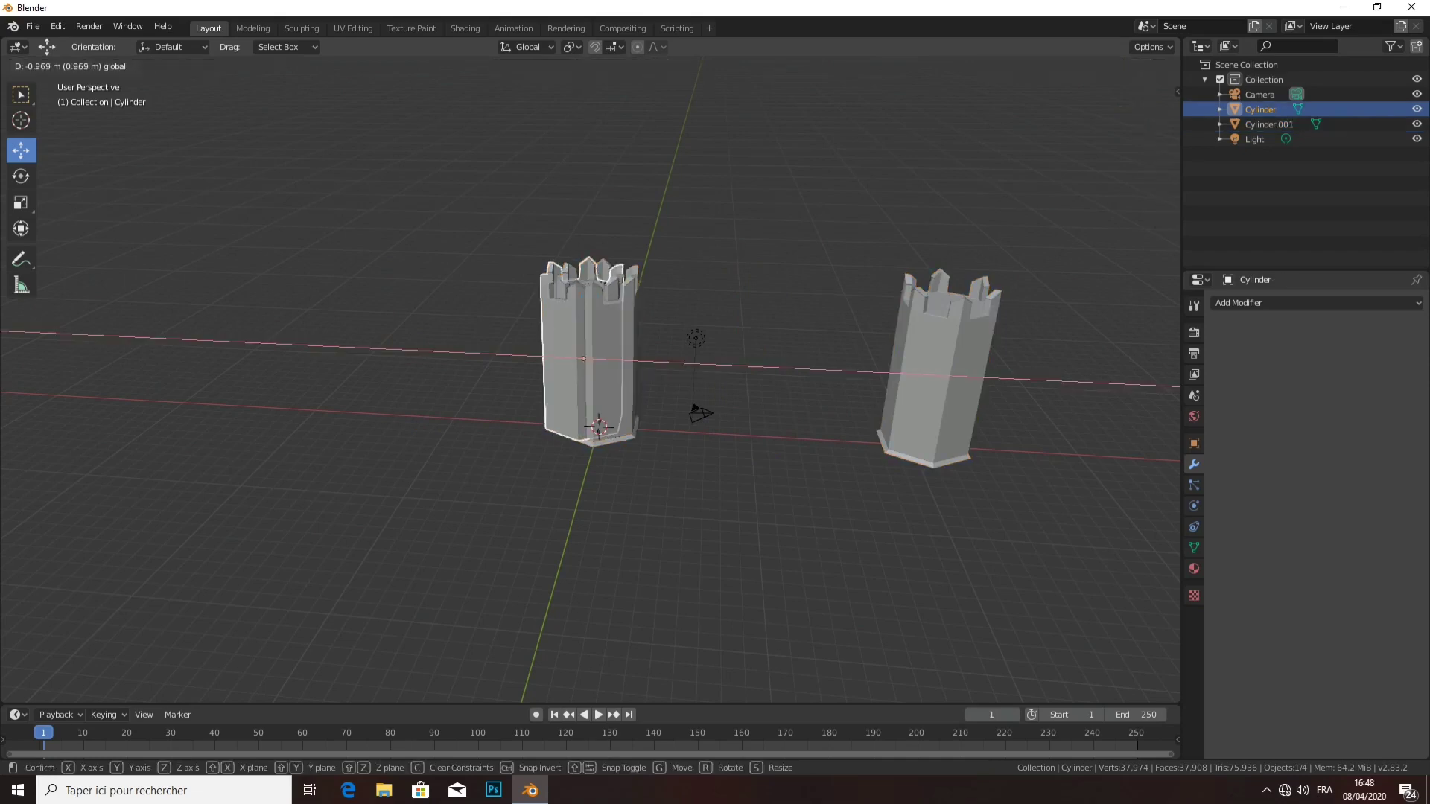
key("Return")
key("ctrl+z")
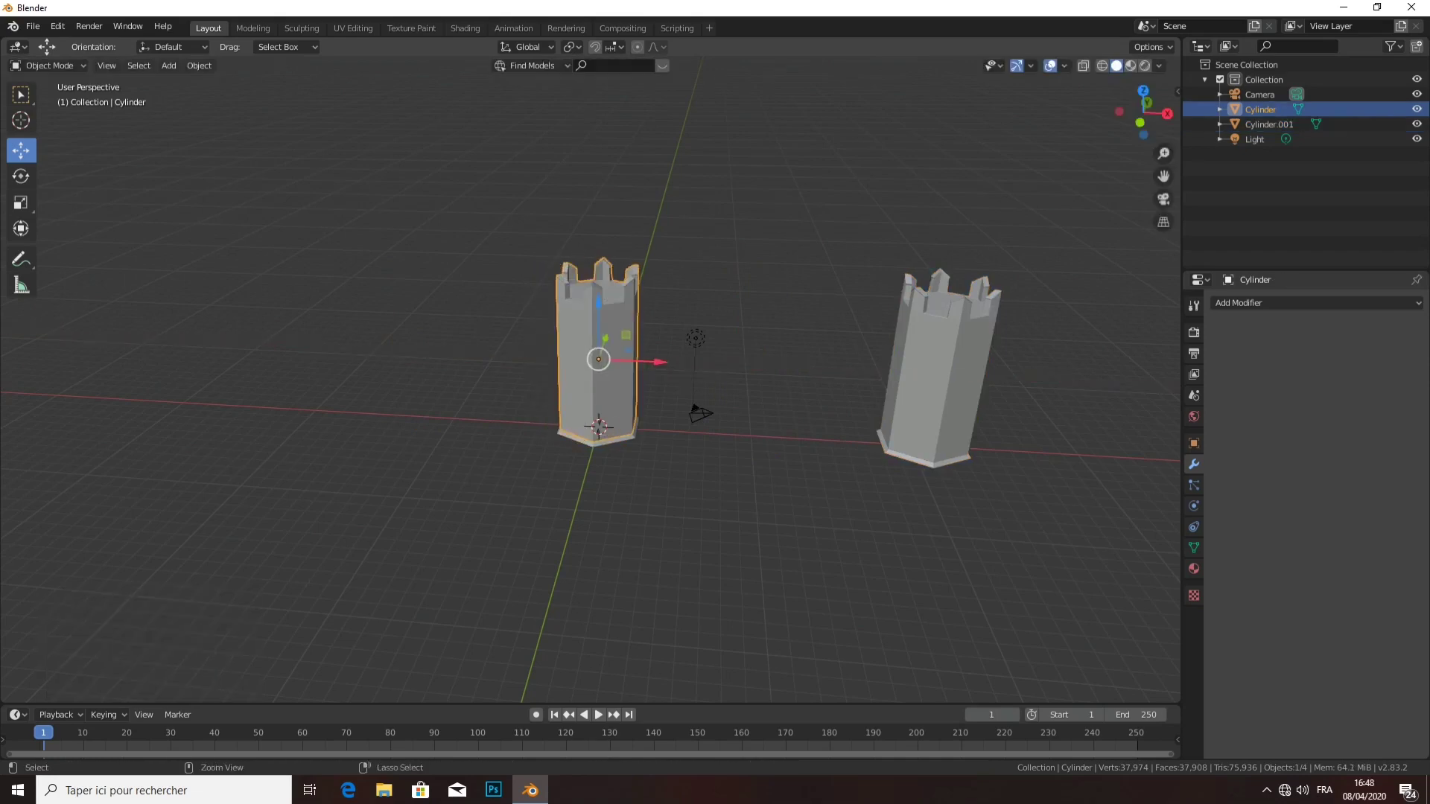
key("ctrl+z")
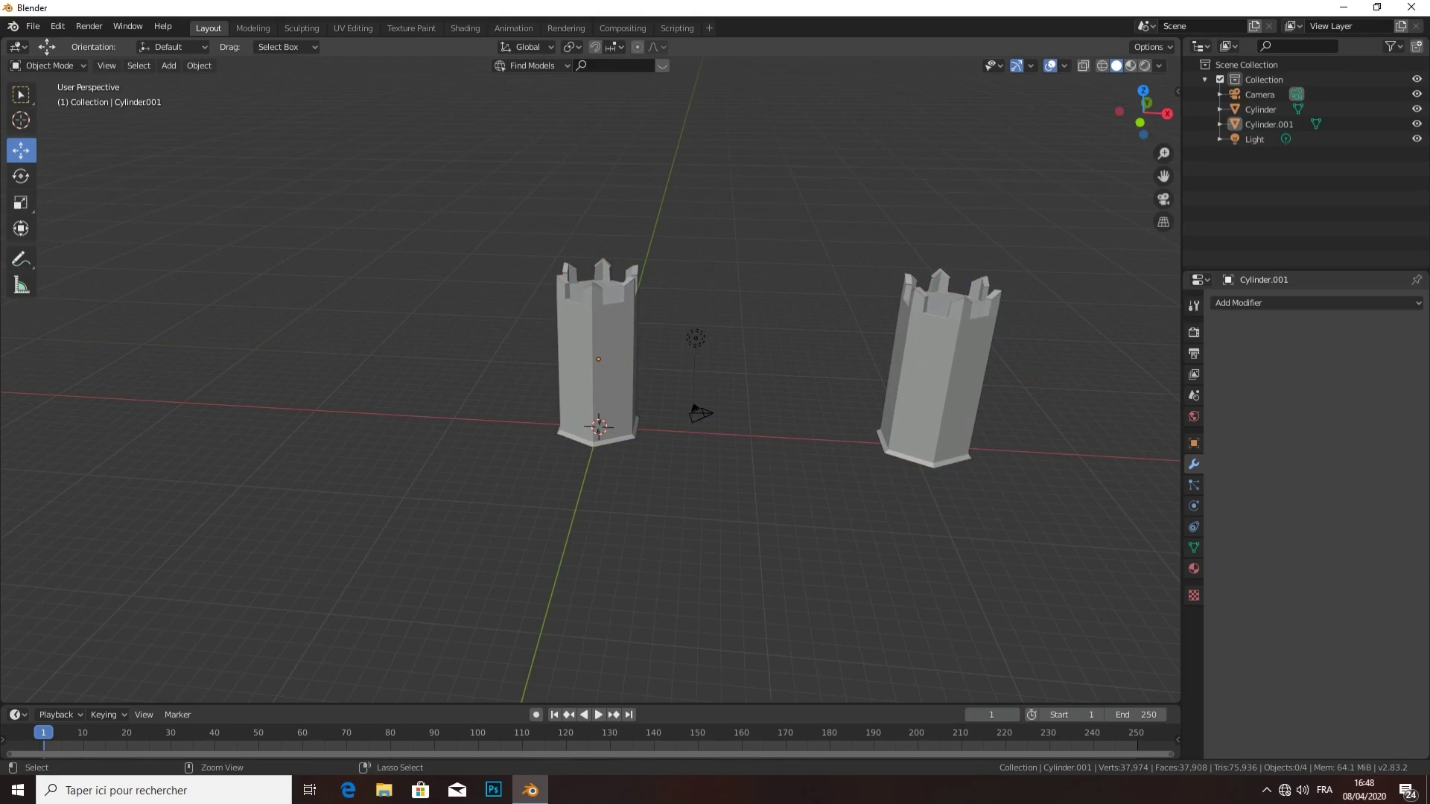
key("ctrl+z")
key("ctrl+z")
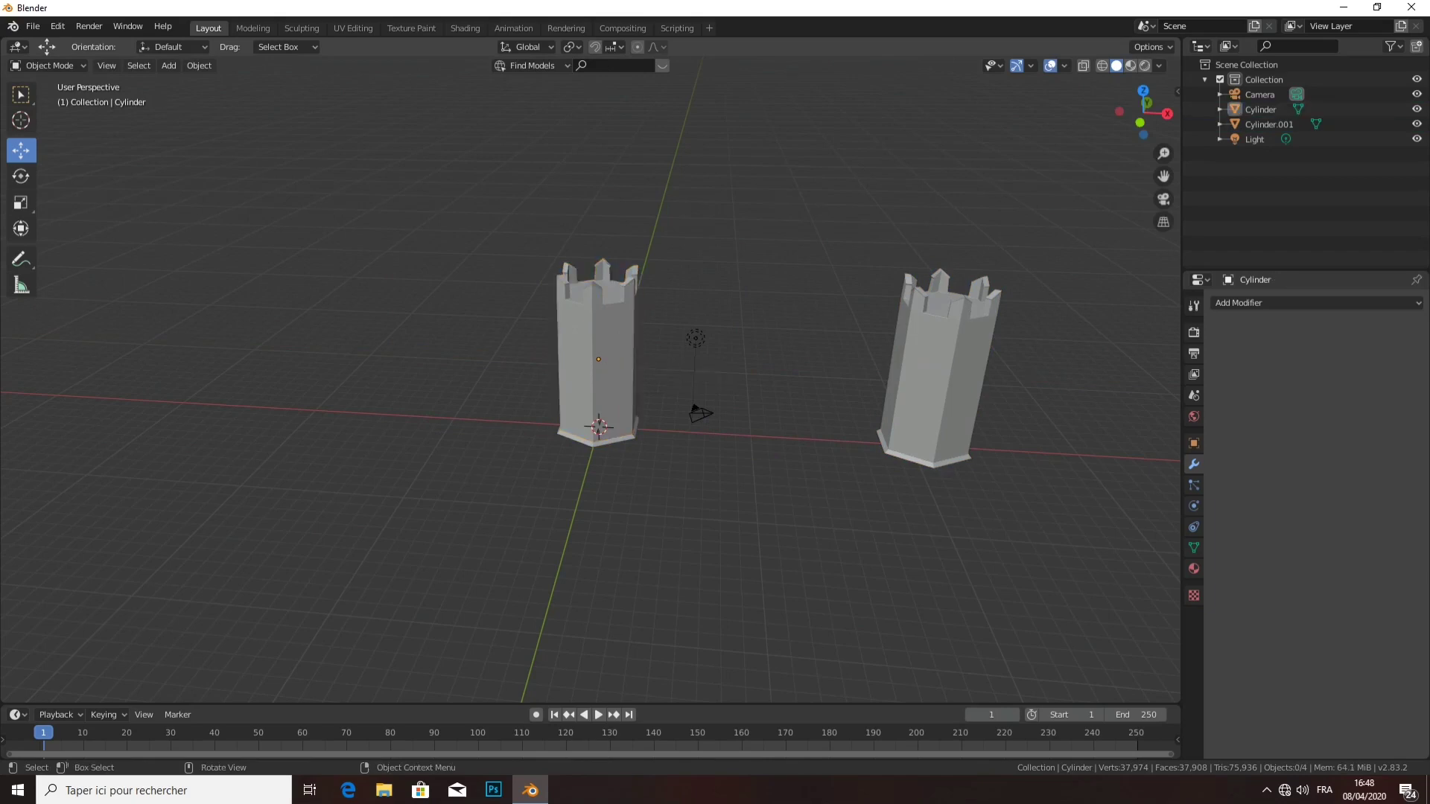
key("ctrl+z")
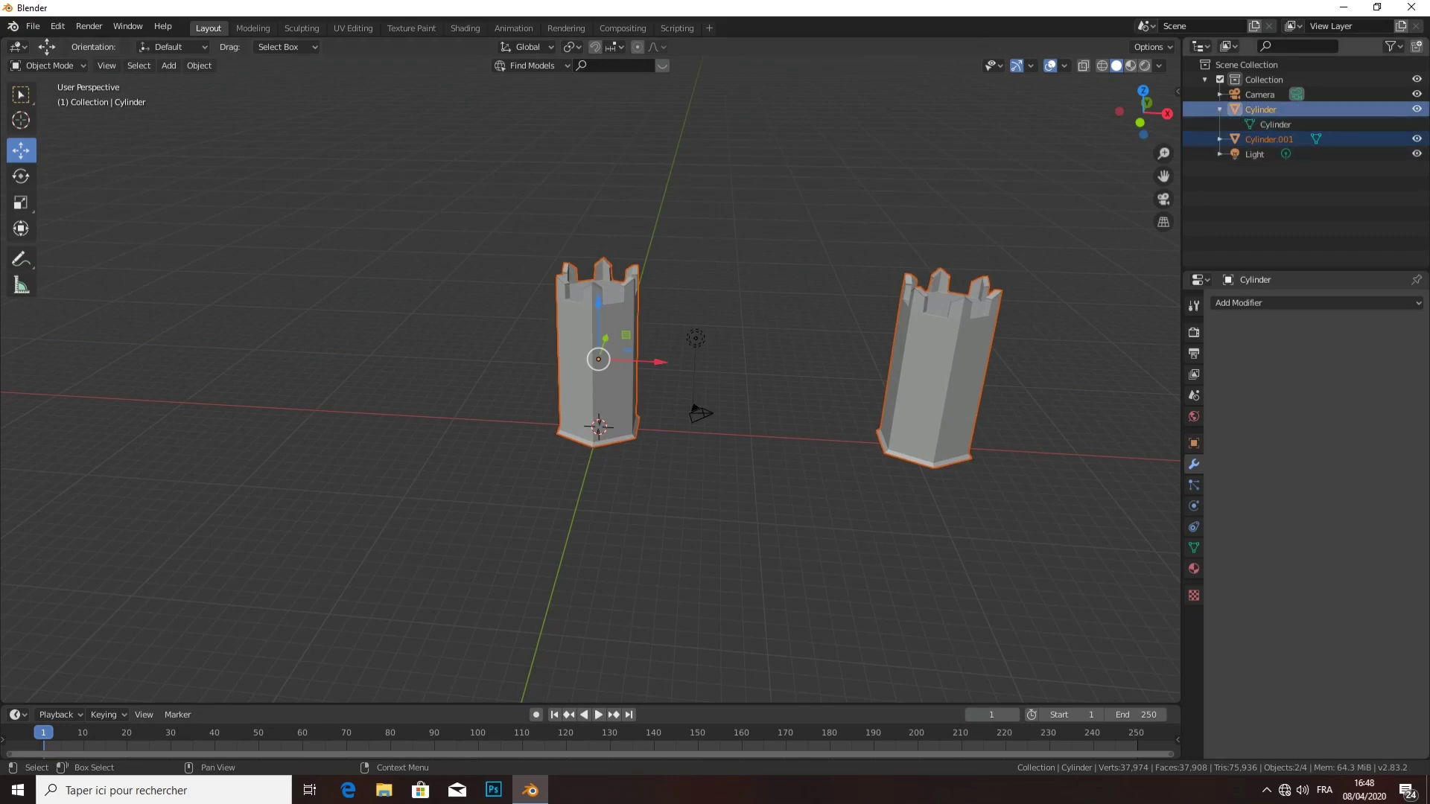
- Move the towers left along X so the original sits at -10.155 m
key("g")
key("x")
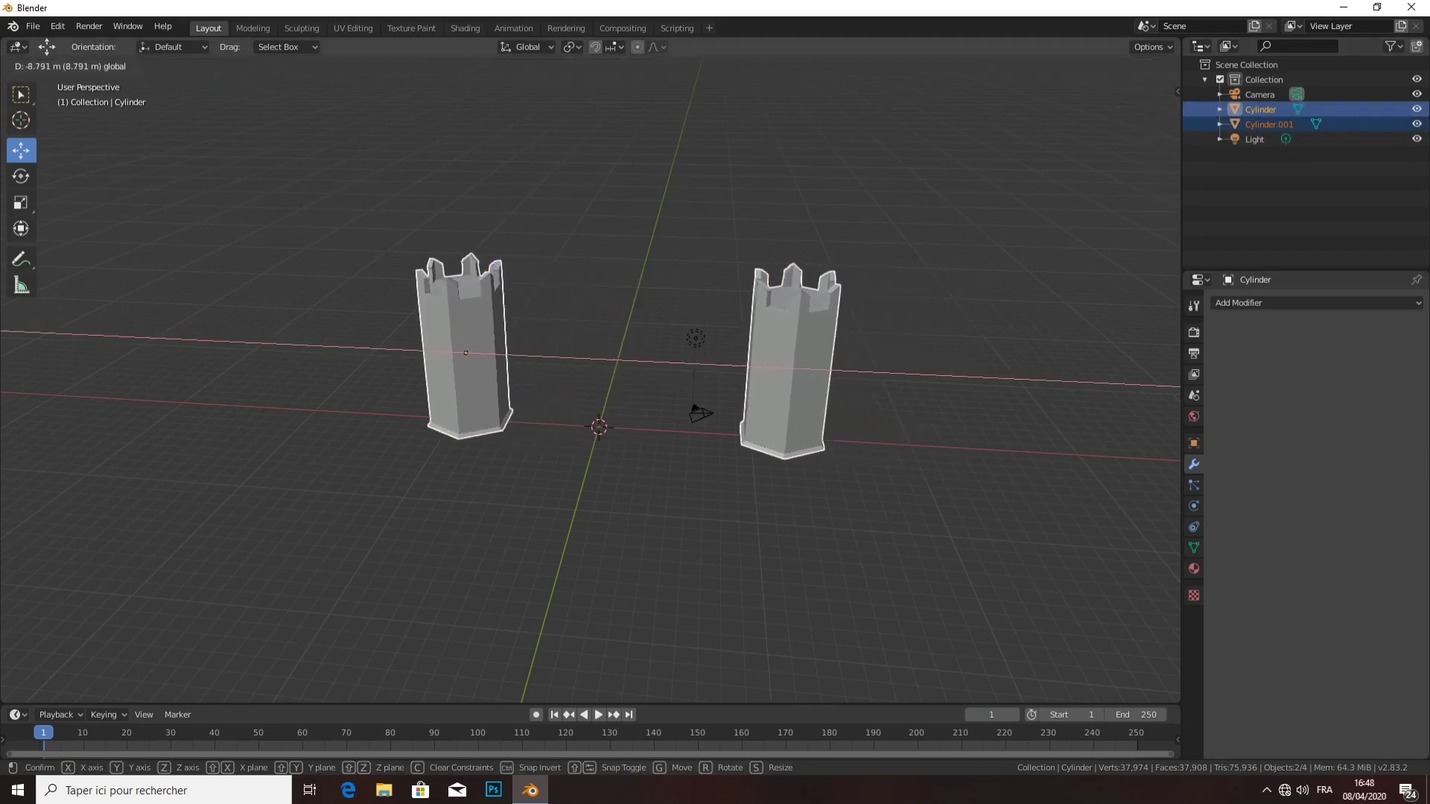
key("Return")
middle_click_drag(596, 372, 566, 372)
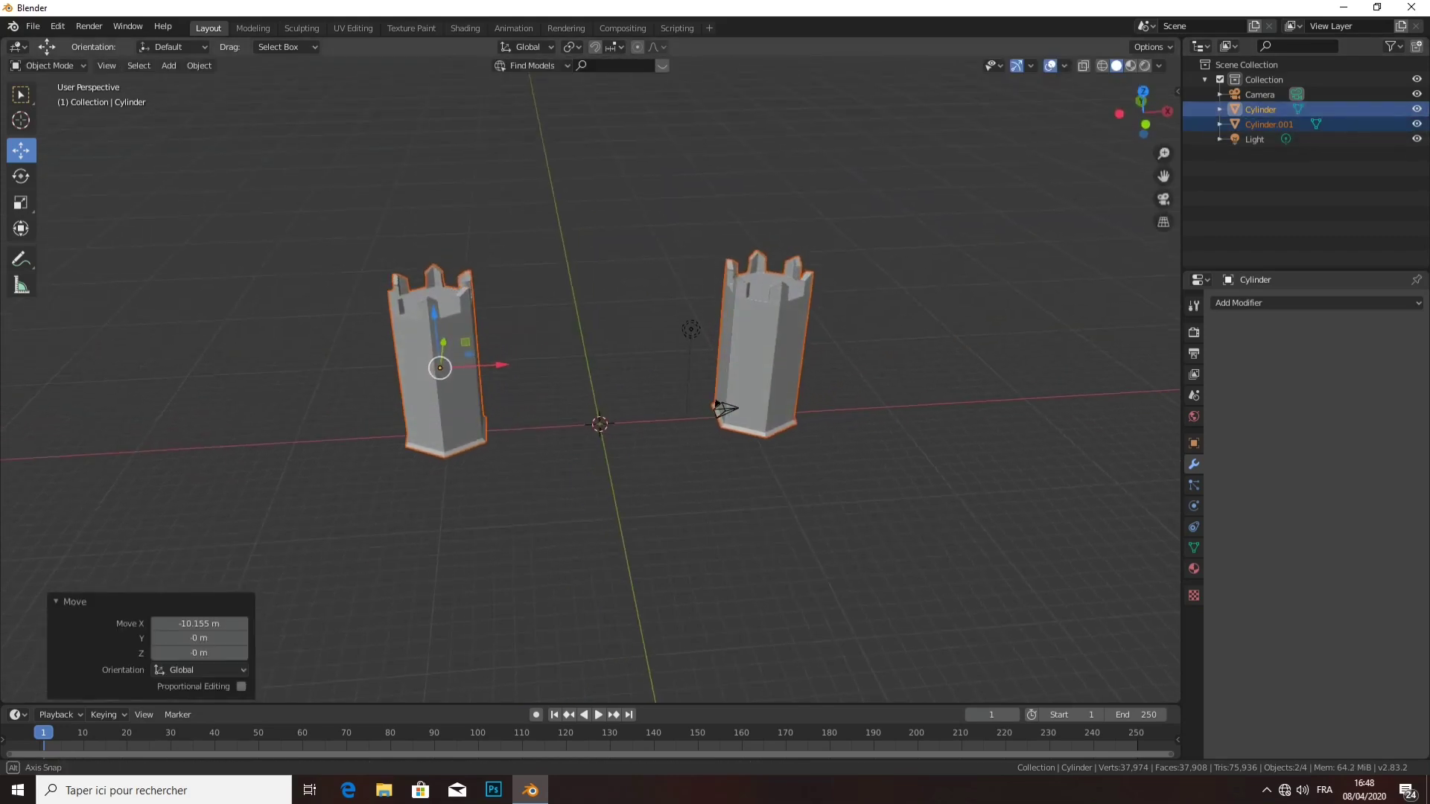
- Select the left tall tower, briefly enter Edit Mode, and return to Object Mode
key("alt+a")
left_click(441, 361)
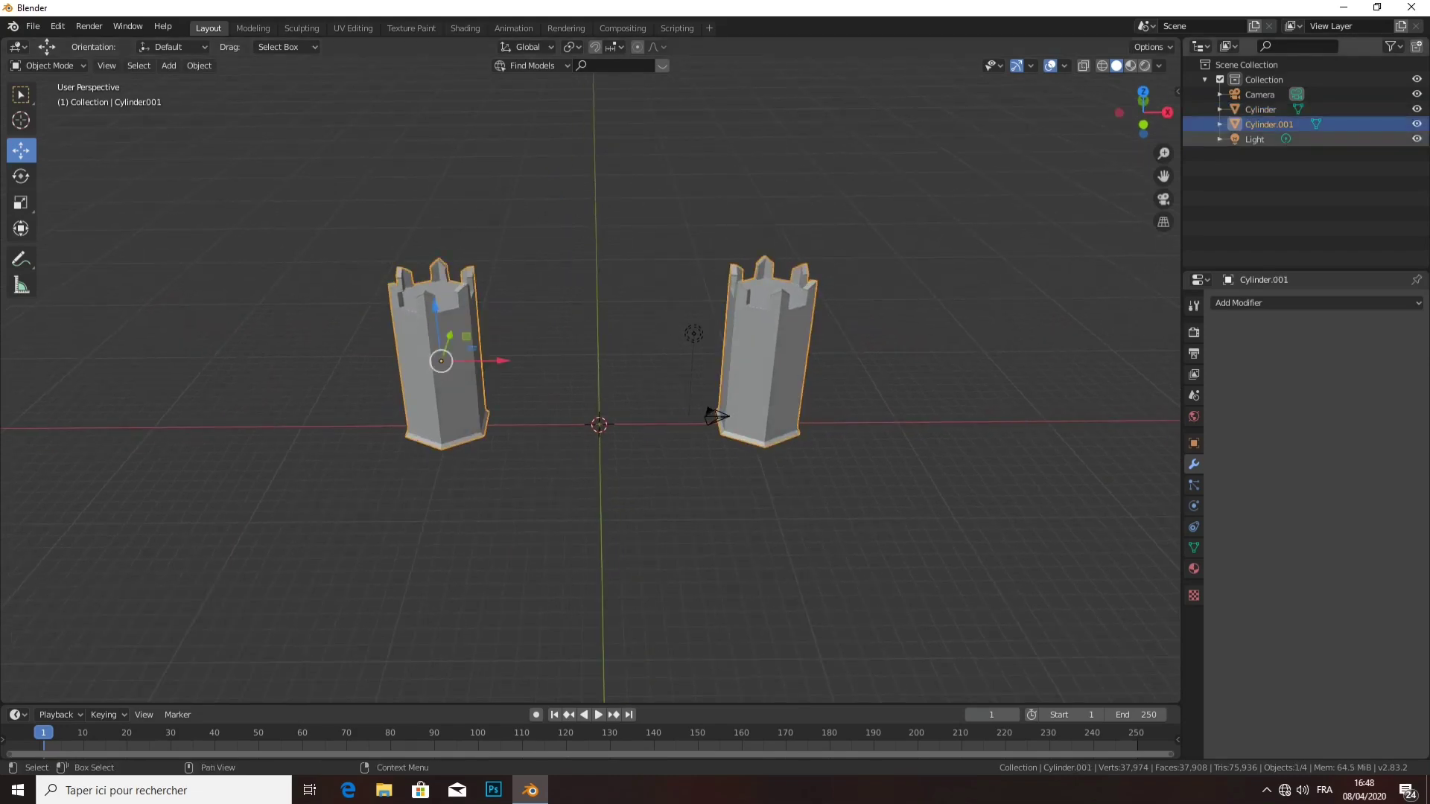
left_click(1219, 124)
key("Tab")
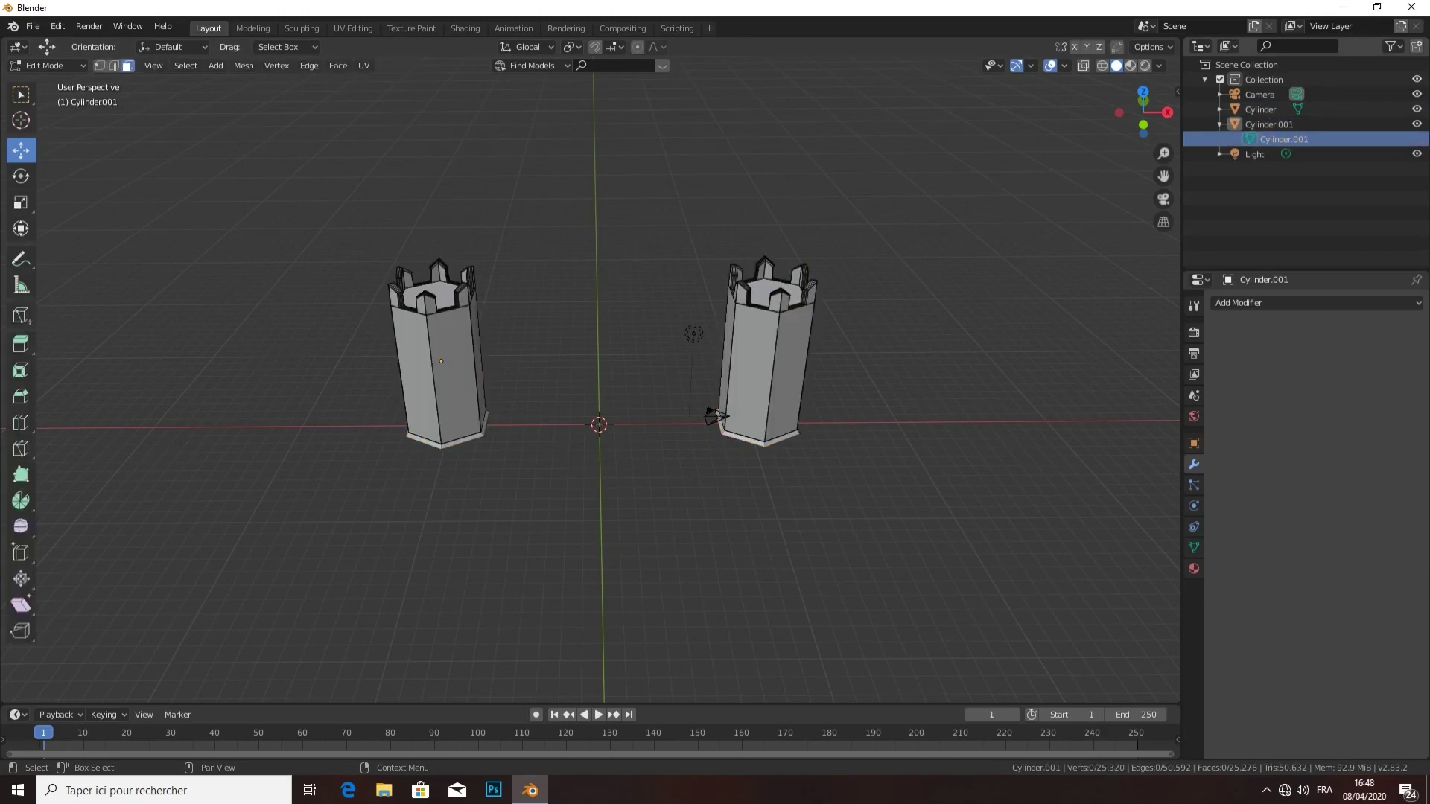
left_click(47, 66)
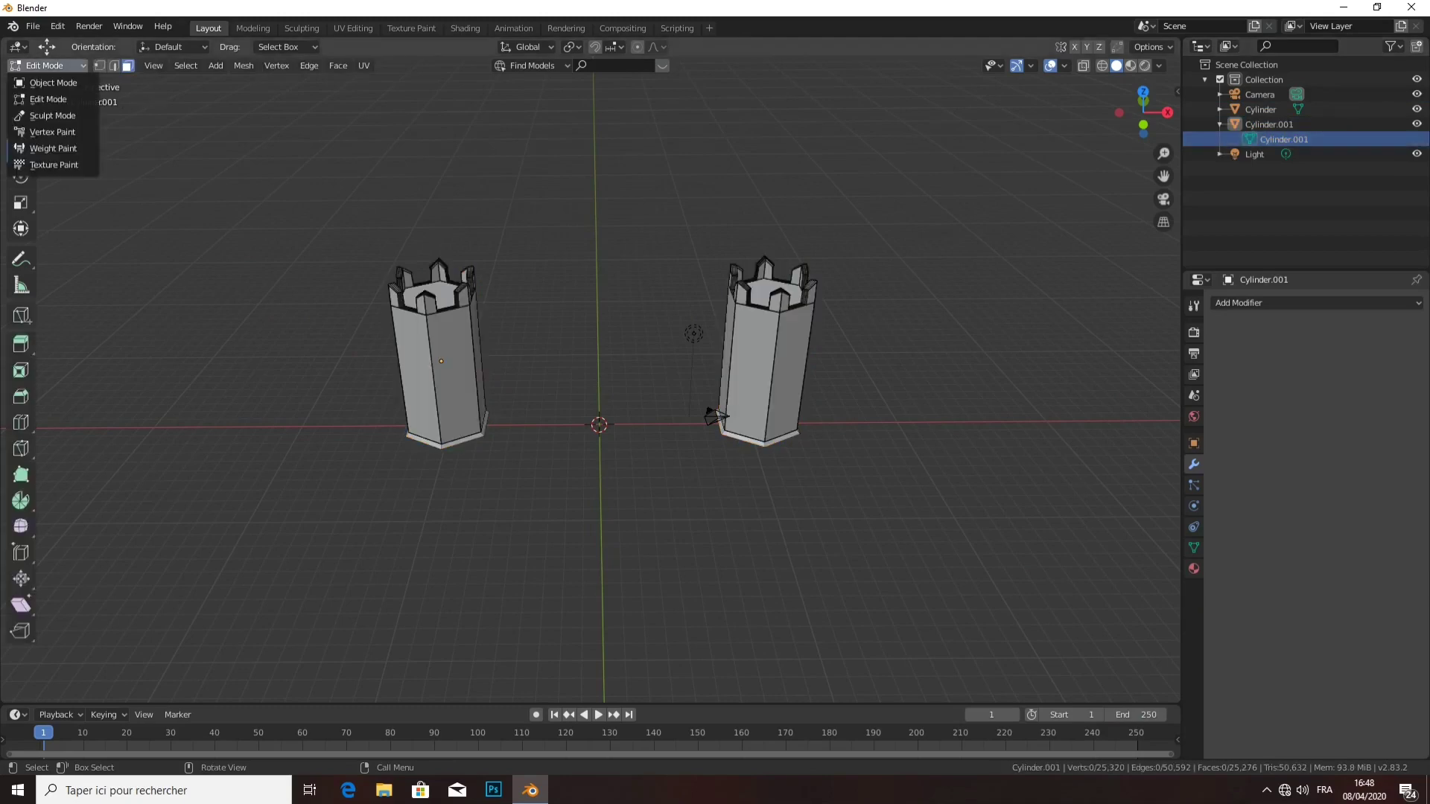
left_click(41, 83)
left_click(441, 362)
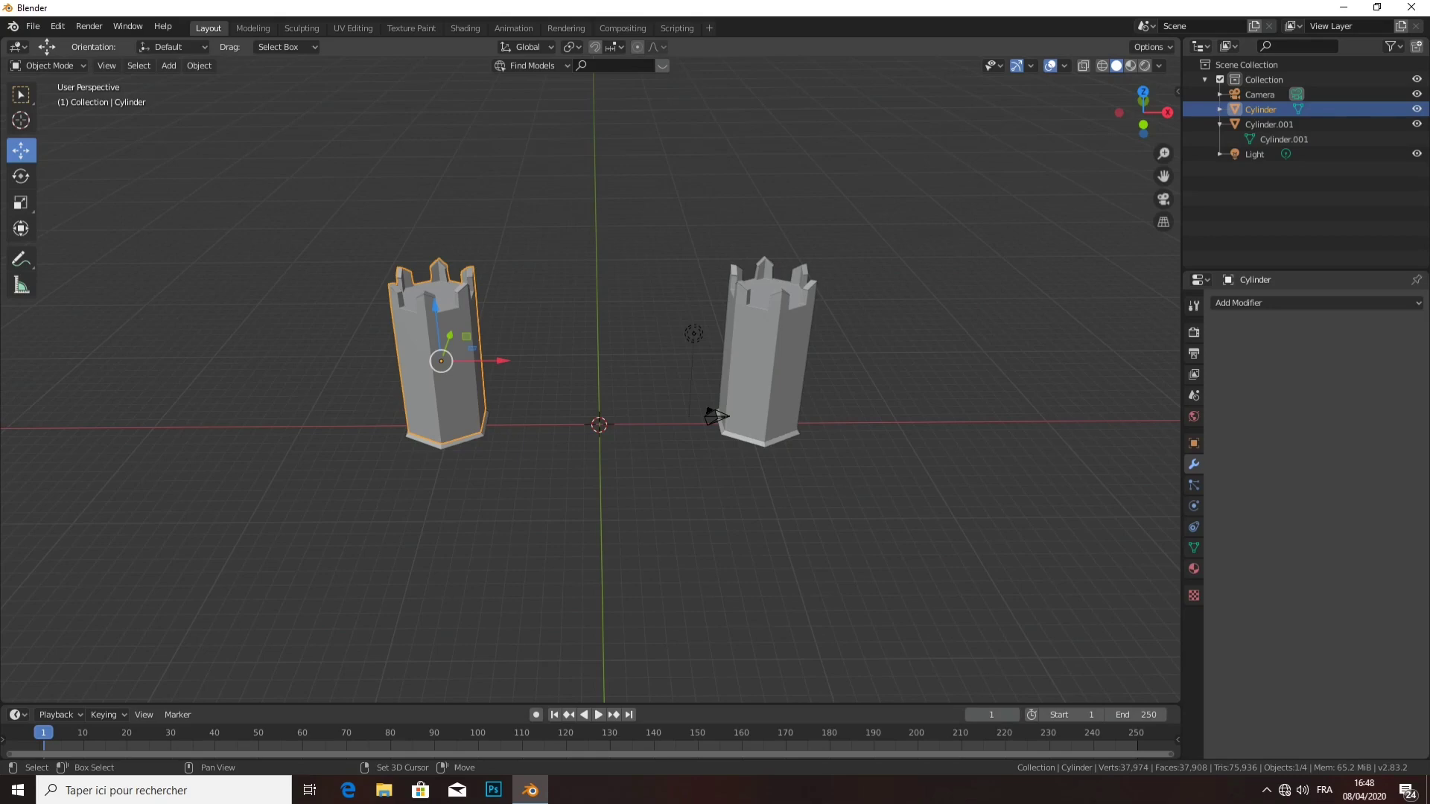
- Duplicate the left tall tower as Cylinder.002 and place it farther left at -14.418 m X
key("shift+d")
key("Return")
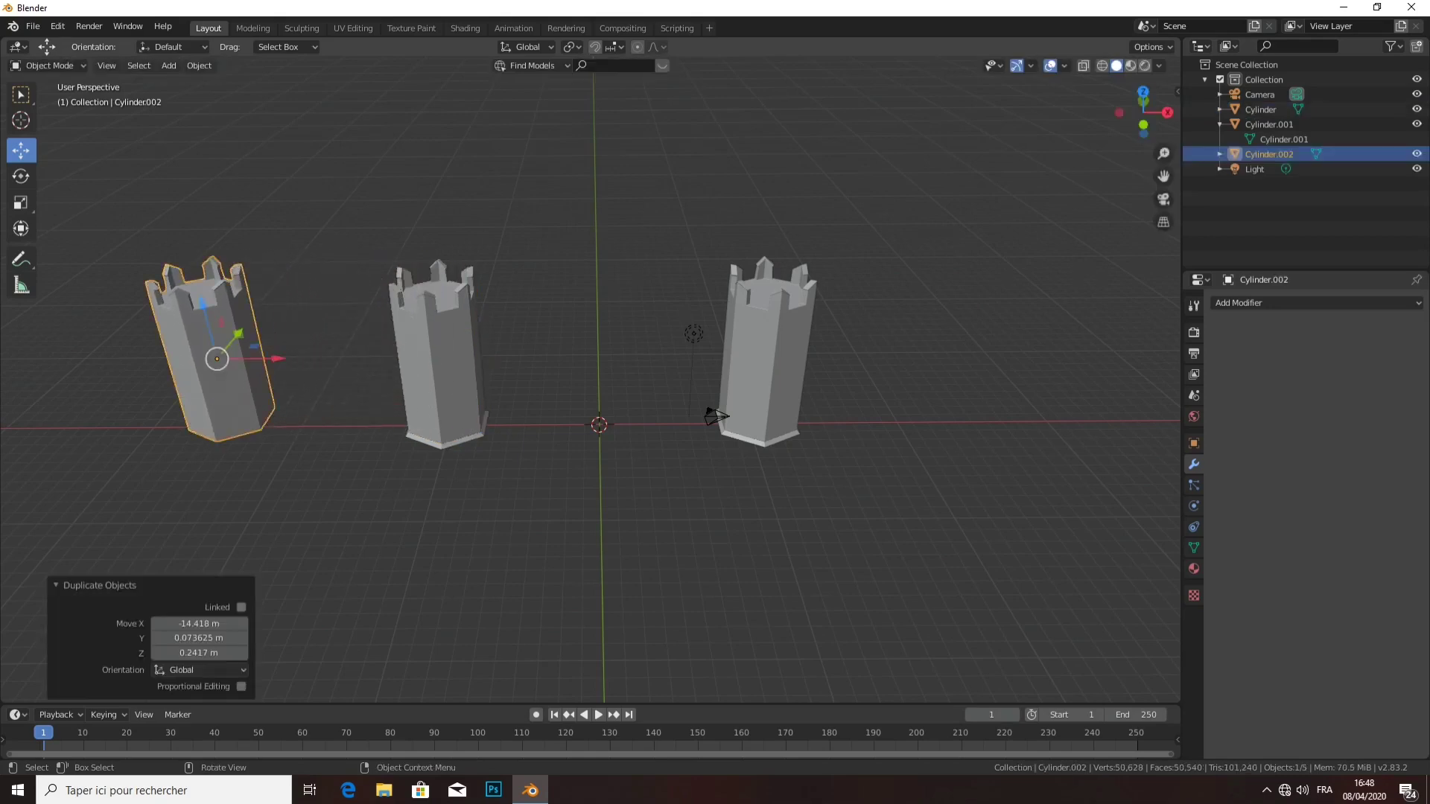
middle_click_drag(596, 373, 670, 357)
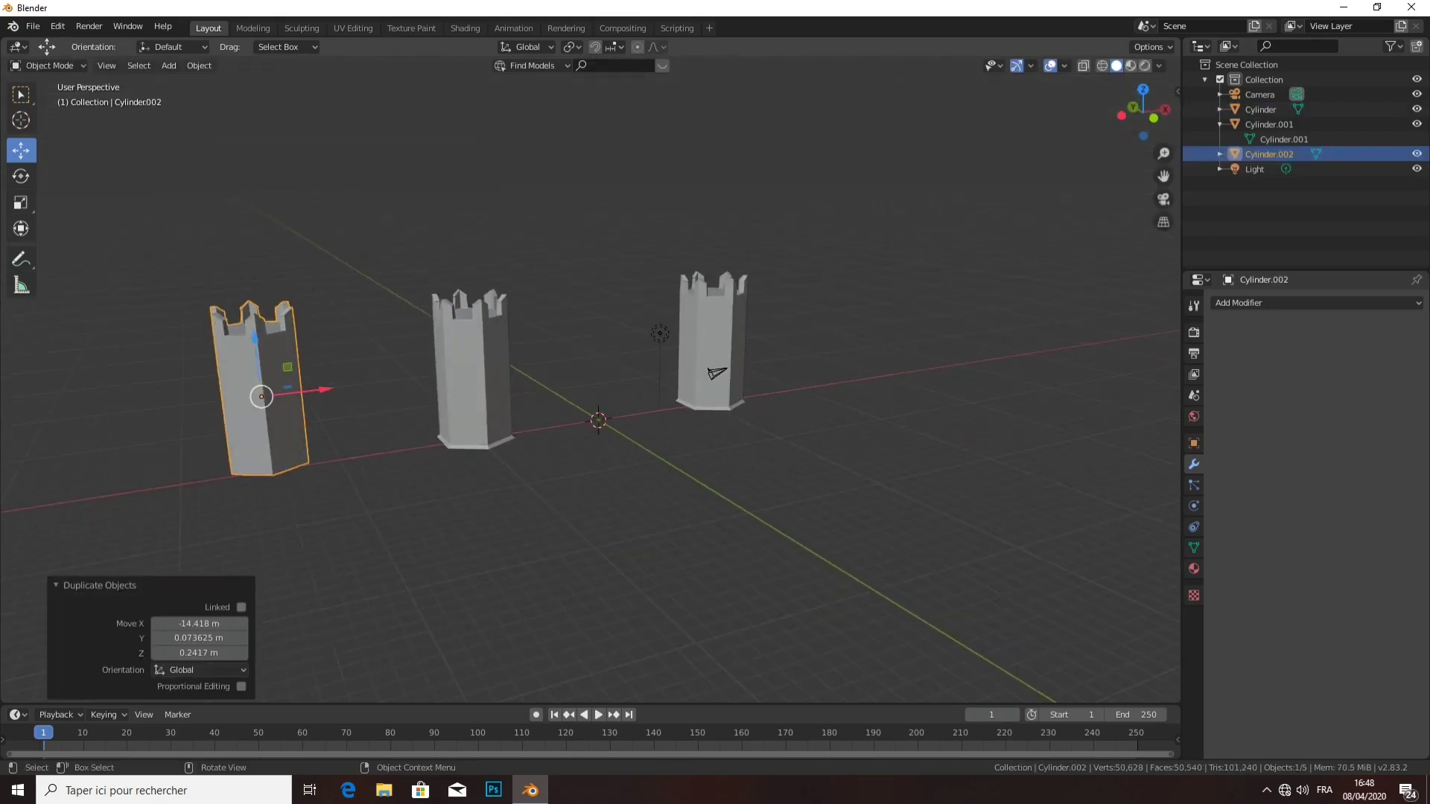
left_click(21, 202)
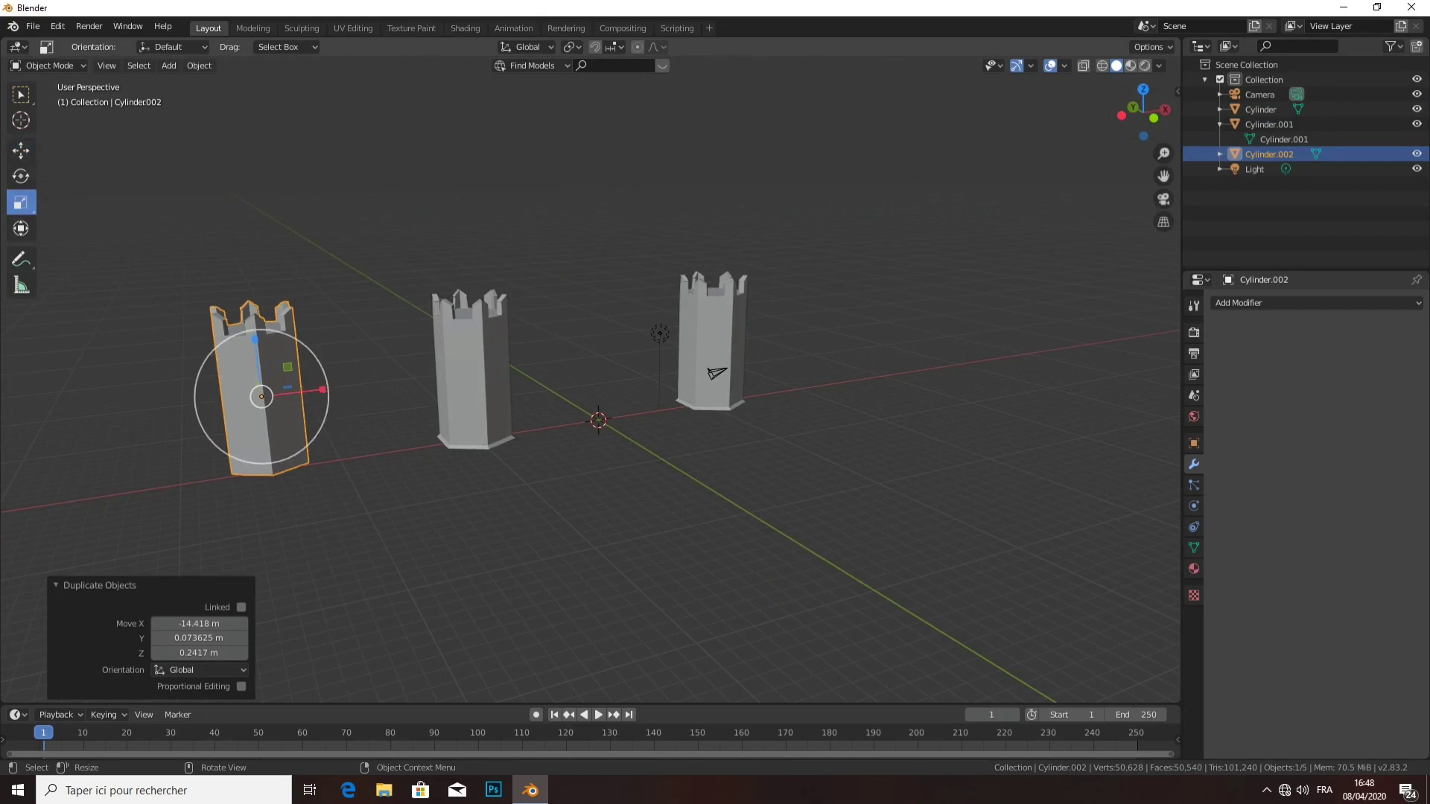
mouse_move(521, 372)
middle_mouse_down()
mouse_move(819, 372)
mouse_move(595, 357)
mouse_move(633, 349)
middle_mouse_up()
scroll(590, 387, "up", 3)
scroll(588, 387, "down", 1)
scroll(588, 387, "down", 3)
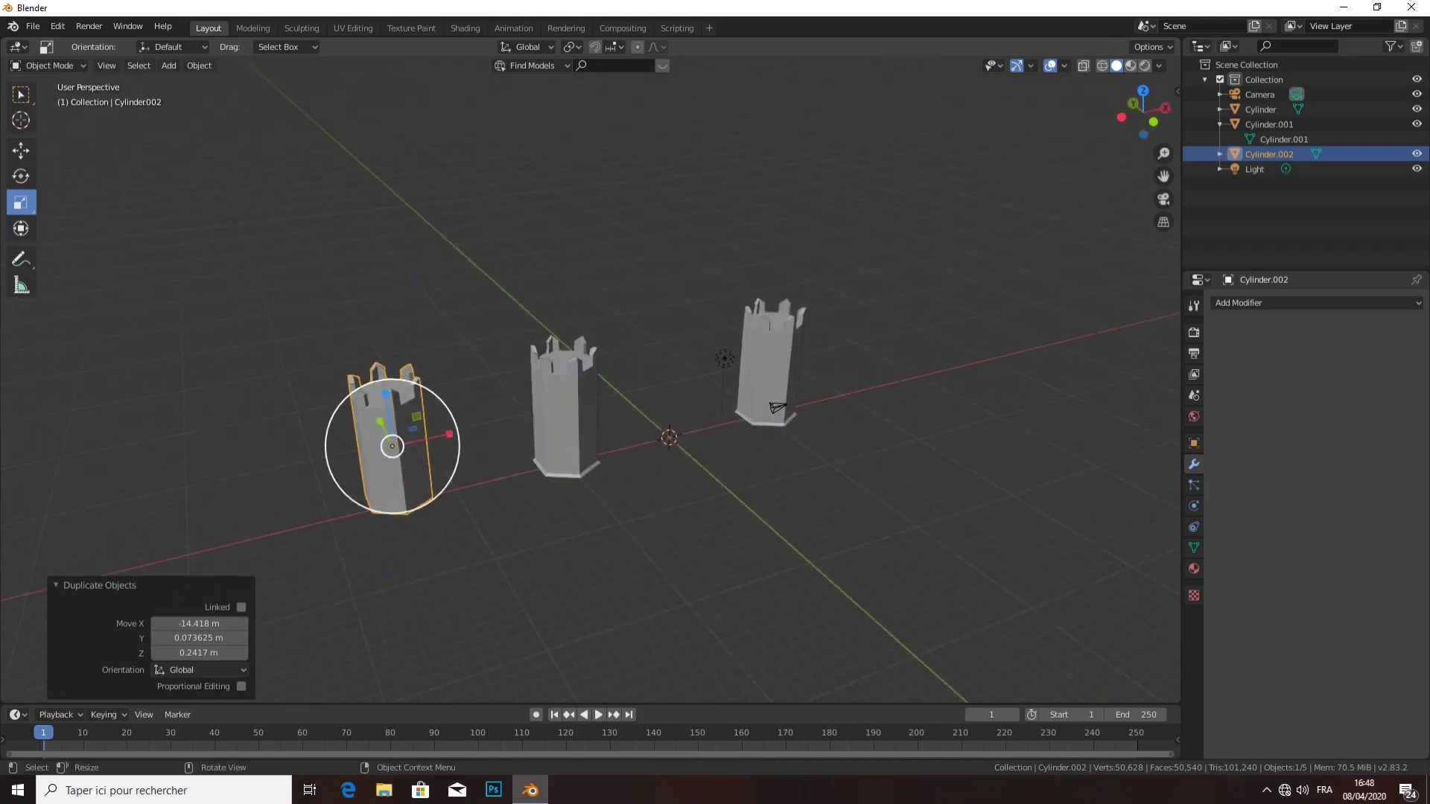
scroll(591, 387, "up", 5)
scroll(591, 387, "up", 2)
middle_click_drag(446, 387, 551, 373, "shift")
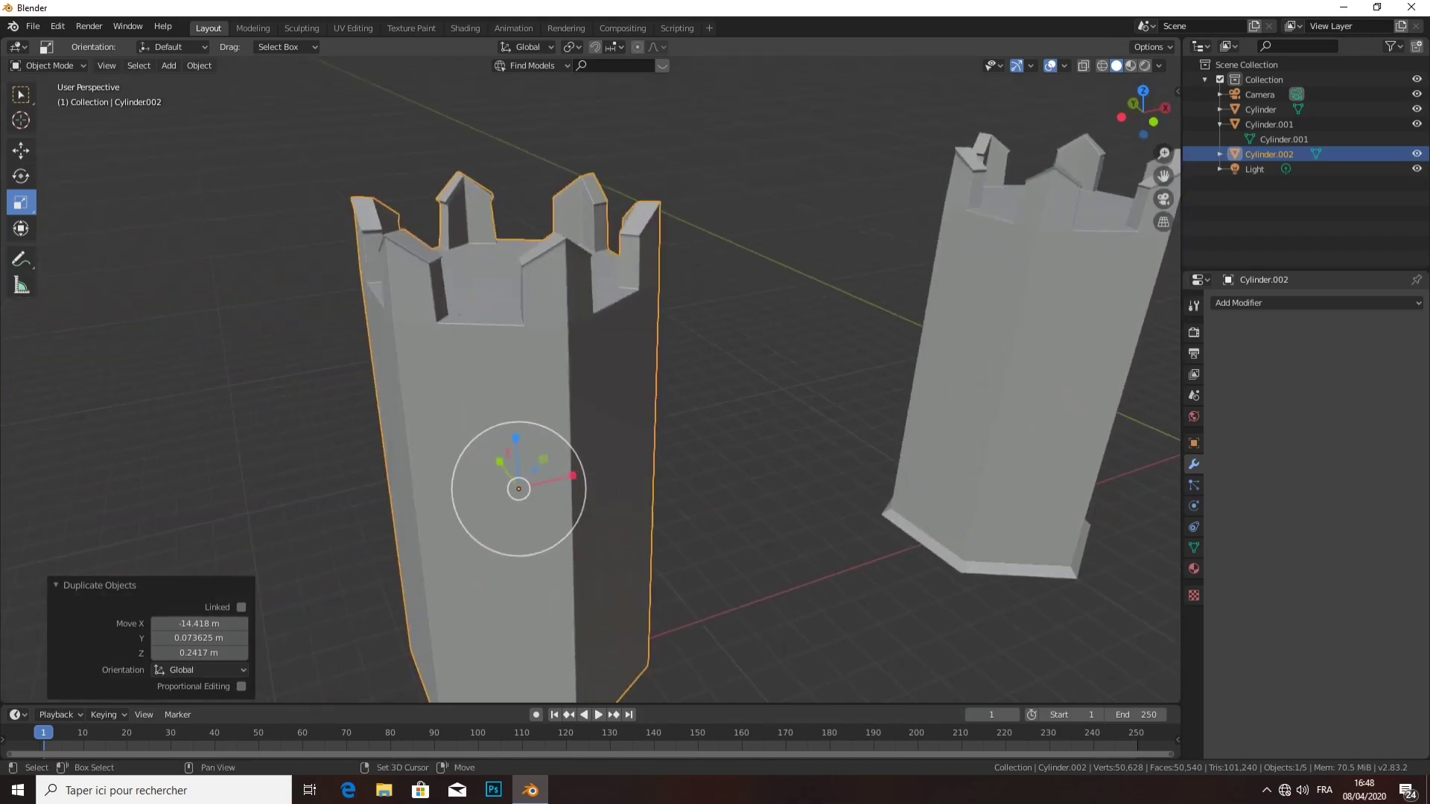
- Squash the copy to 0.460 along Z into a short battlemented turret
key("s")
key("z")
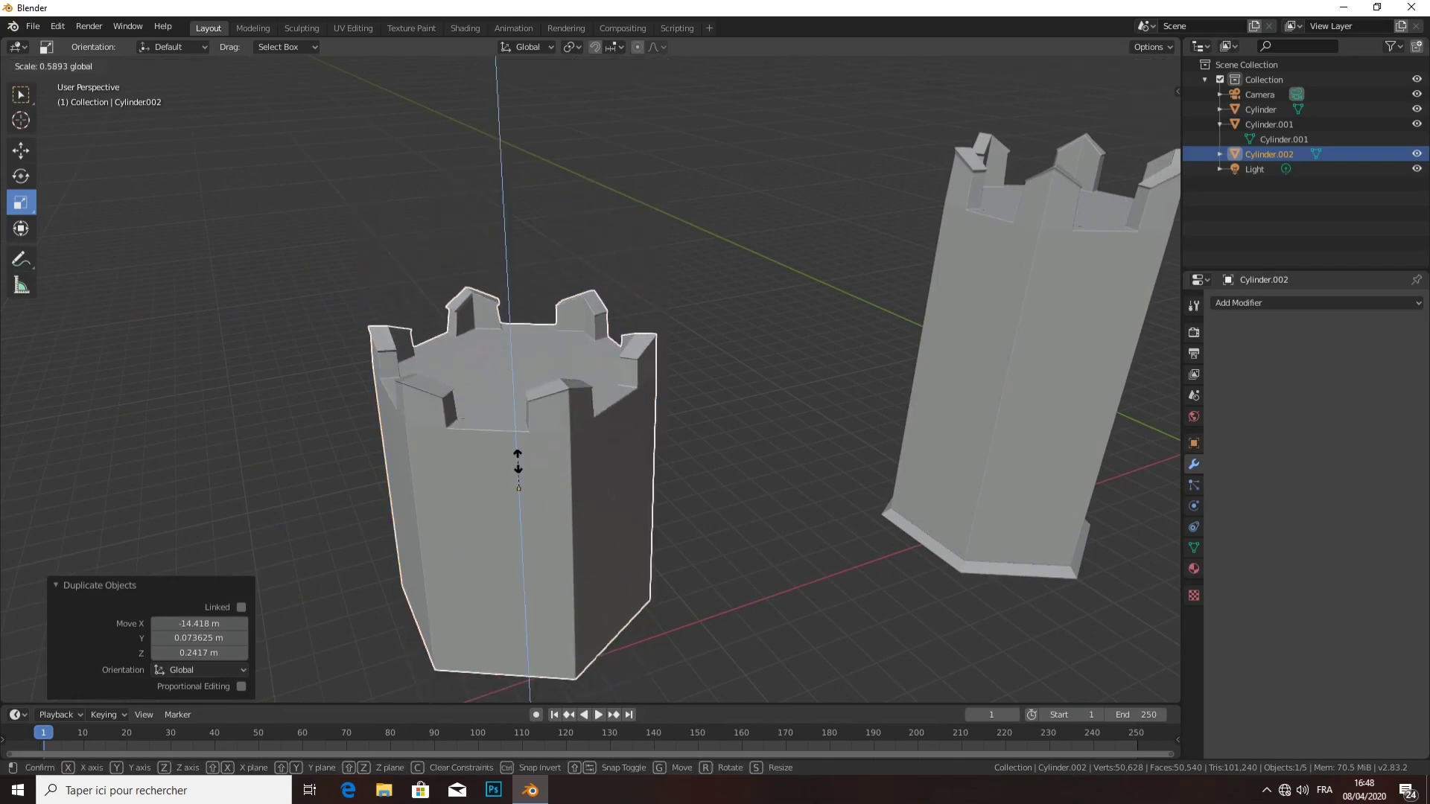
key("Return")
scroll(589, 387, "down", 2)
mouse_move(588, 417)
middle_mouse_down()
mouse_move(595, 358)
mouse_move(566, 417)
middle_mouse_up()
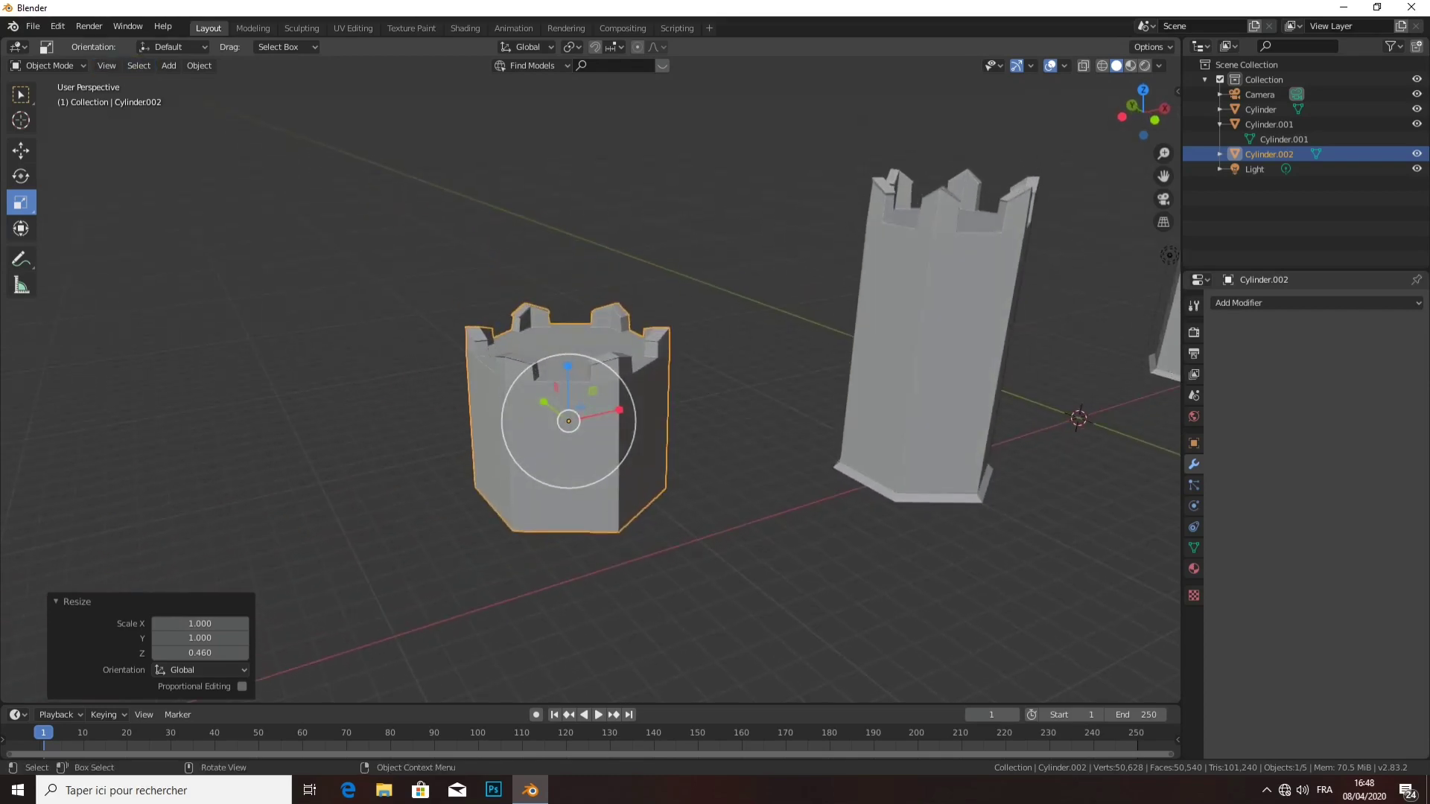
left_click(138, 66)
- Lower the short tower 2.744 m along Z so it sits on the ground
left_click(21, 150)
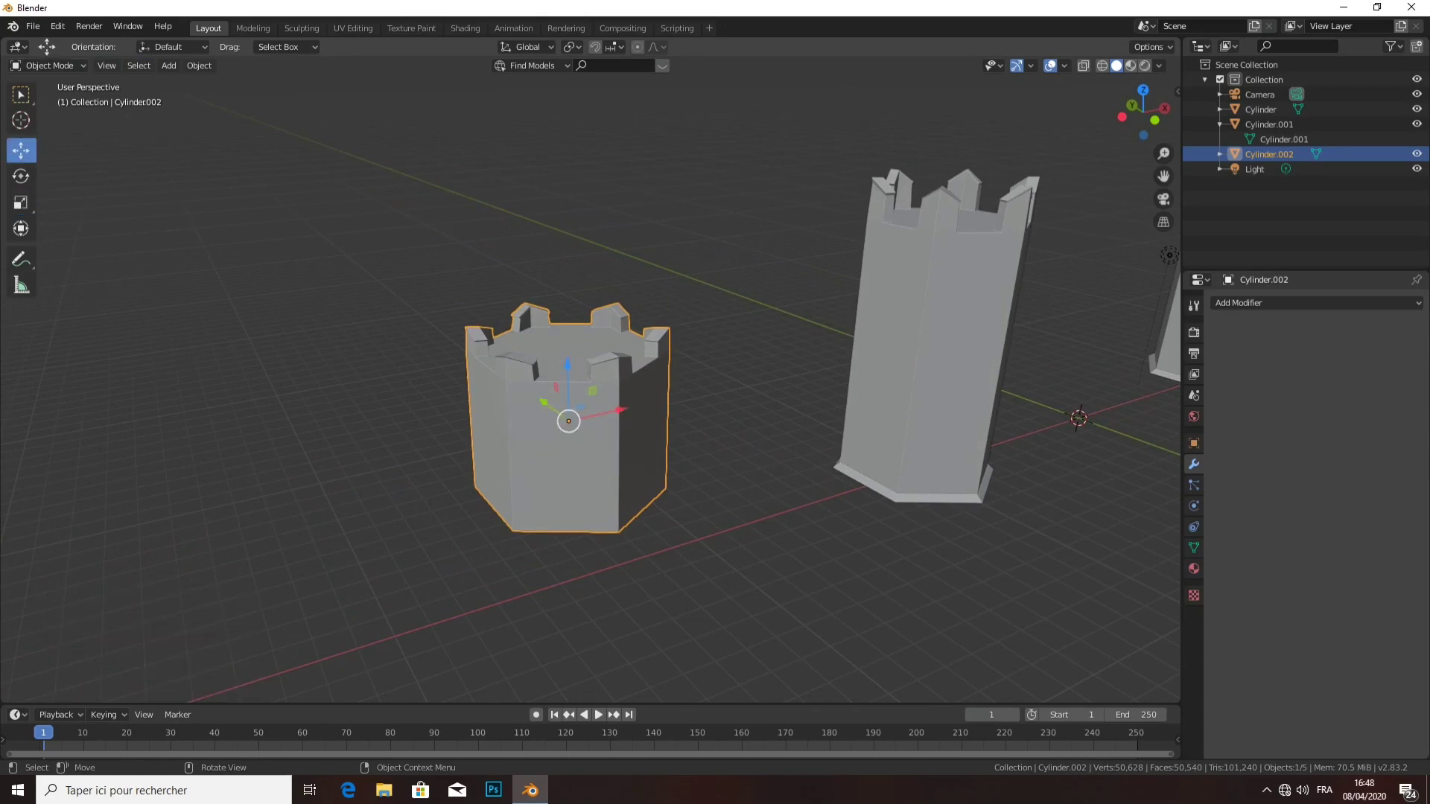
left_click_drag(568, 366, 568, 453)
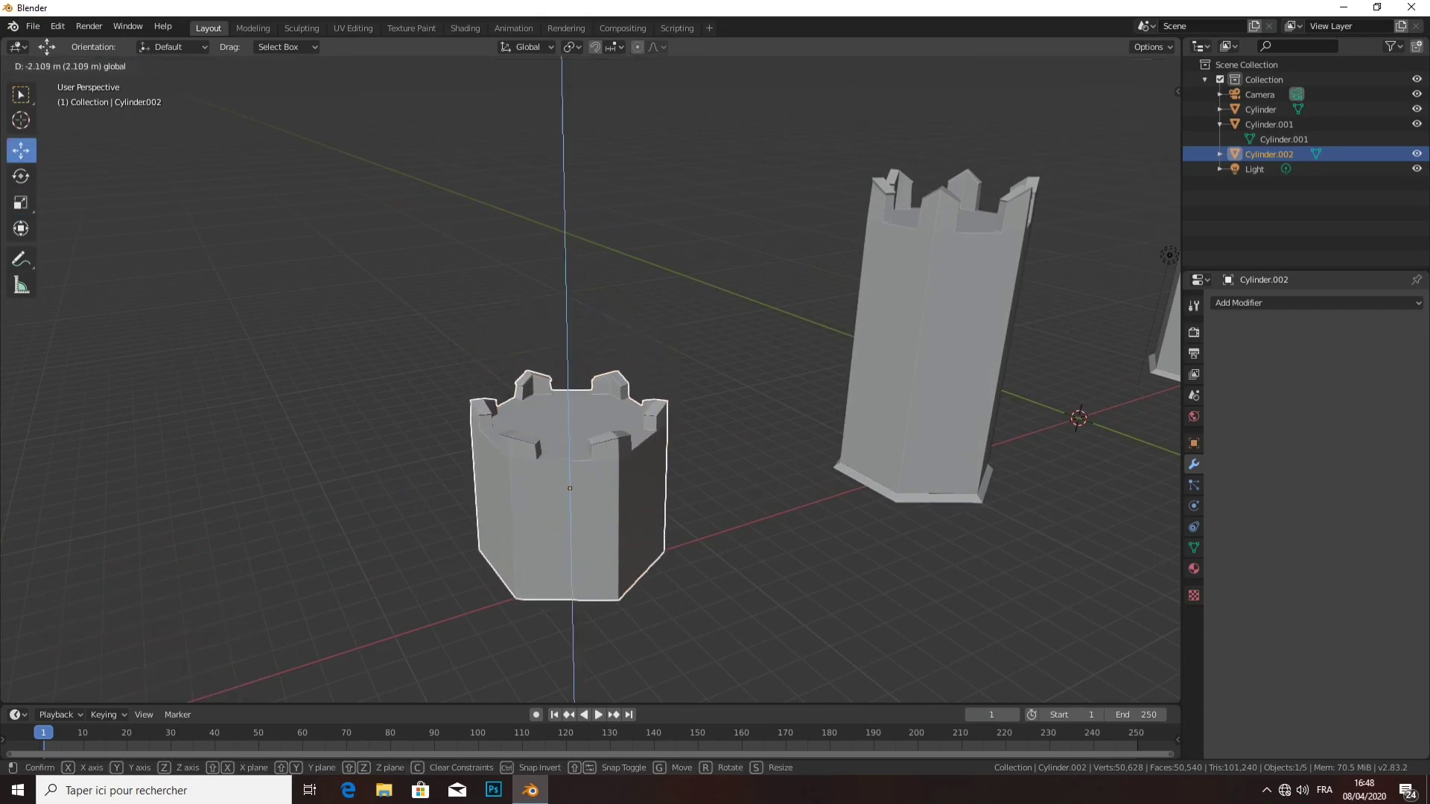
mouse_move(570, 453)
middle_mouse_down()
mouse_move(566, 357)
mouse_move(640, 342)
middle_mouse_up()
scroll(569, 357, "down", 4)
scroll(569, 357, "down", 2)
scroll(640, 343, "up", 4)
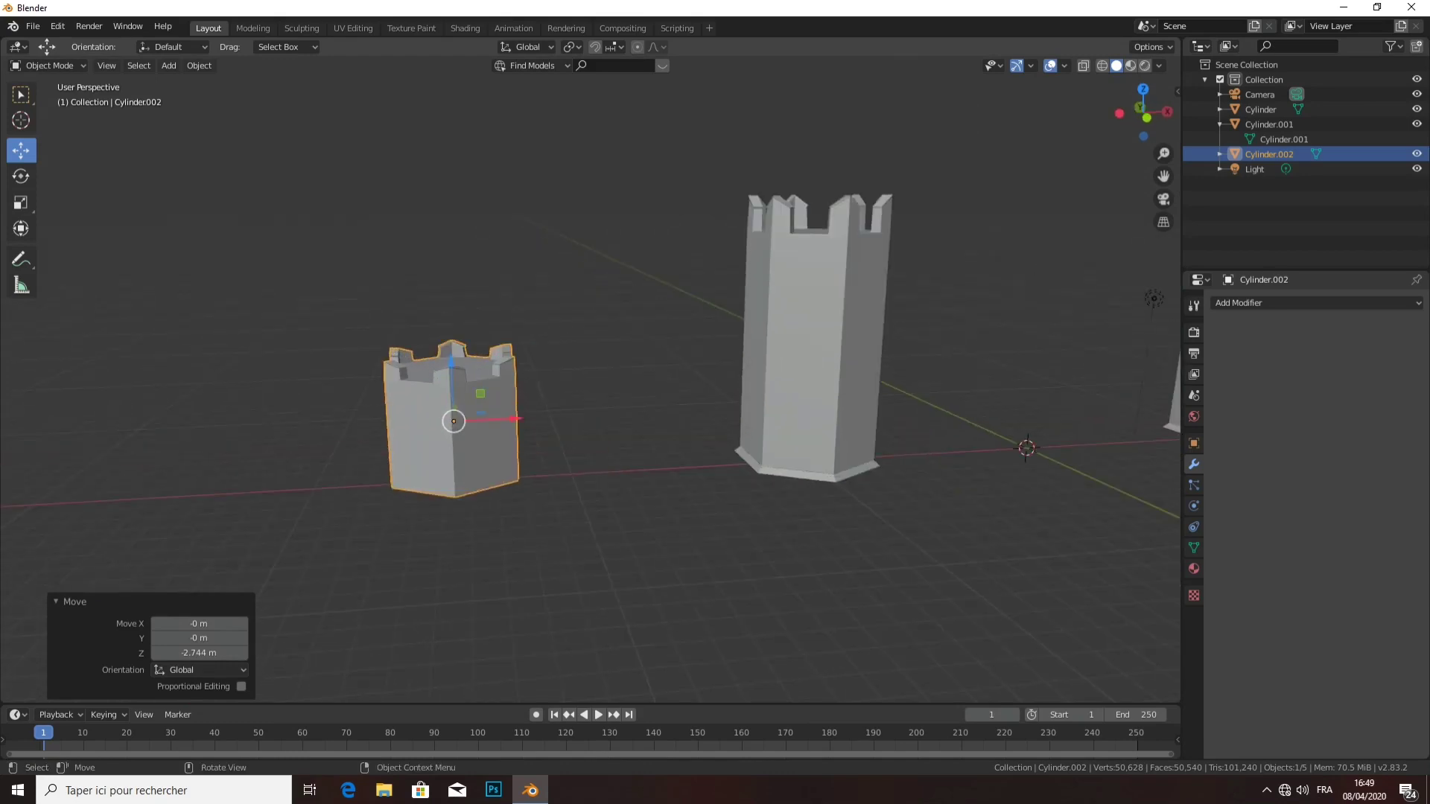
- Check the towers from top view, then duplicate the short tower
middle_click_drag(640, 343, 637, 292)
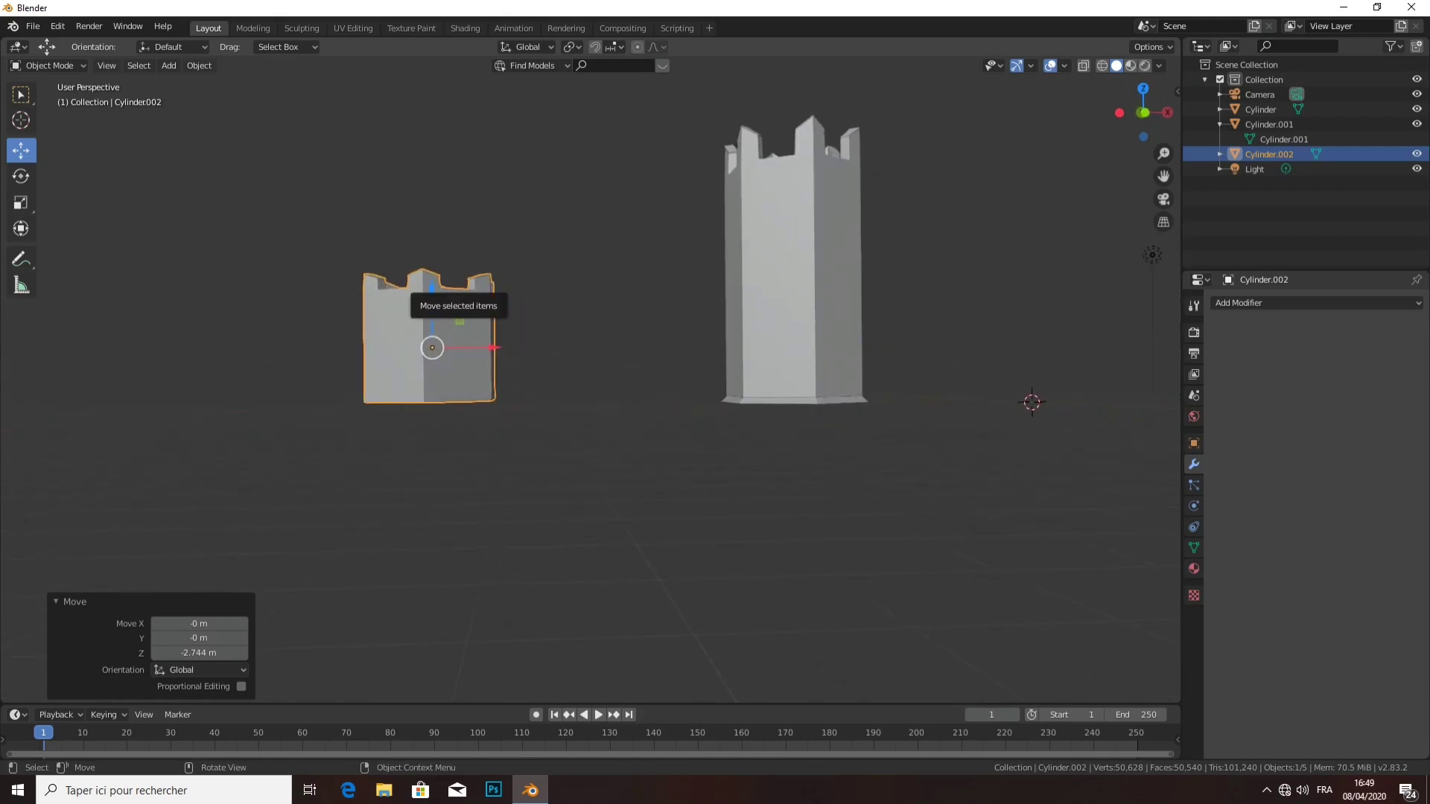
key("KP_7")
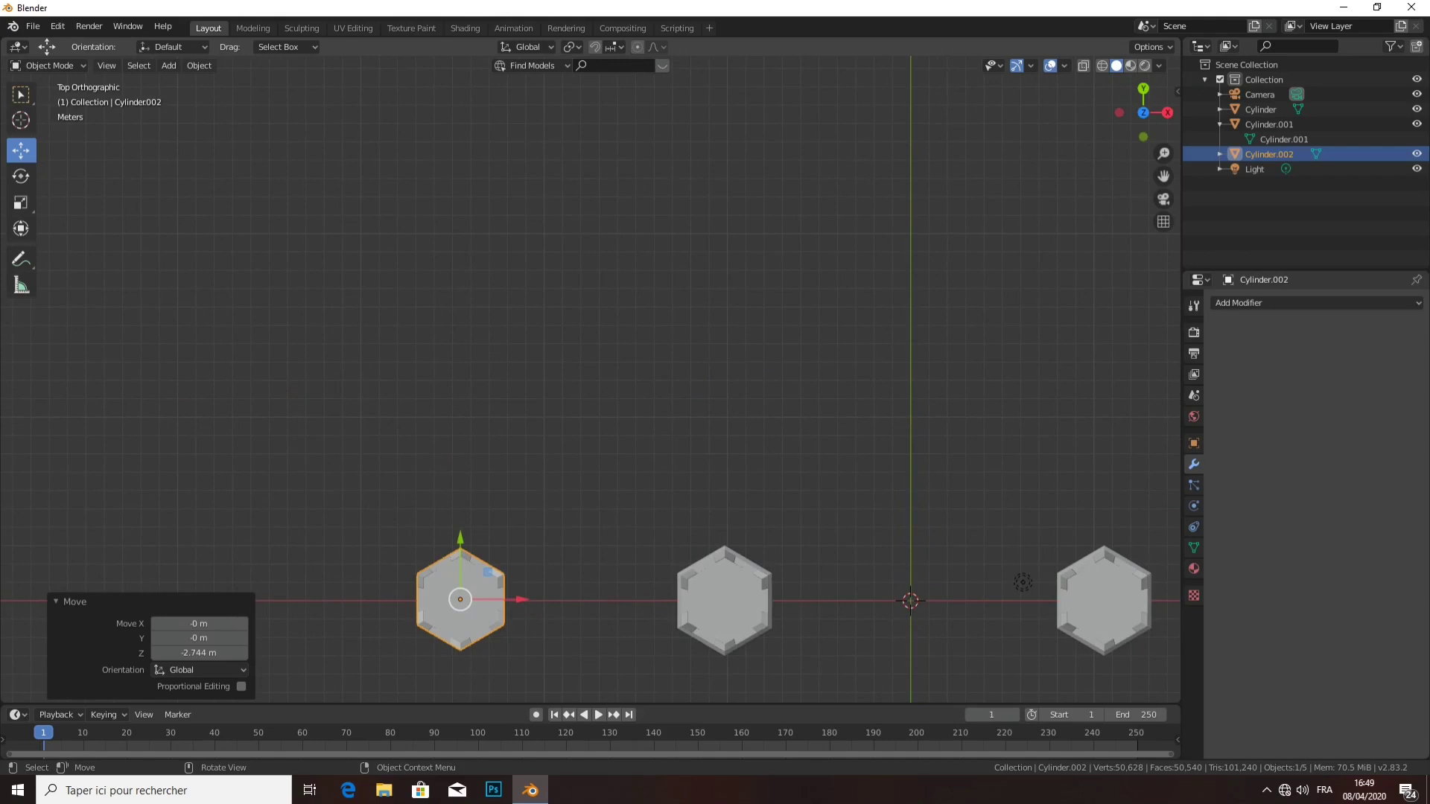
mouse_move(596, 372)
middle_mouse_down()
mouse_move(641, 328)
mouse_move(536, 325)
middle_mouse_up()
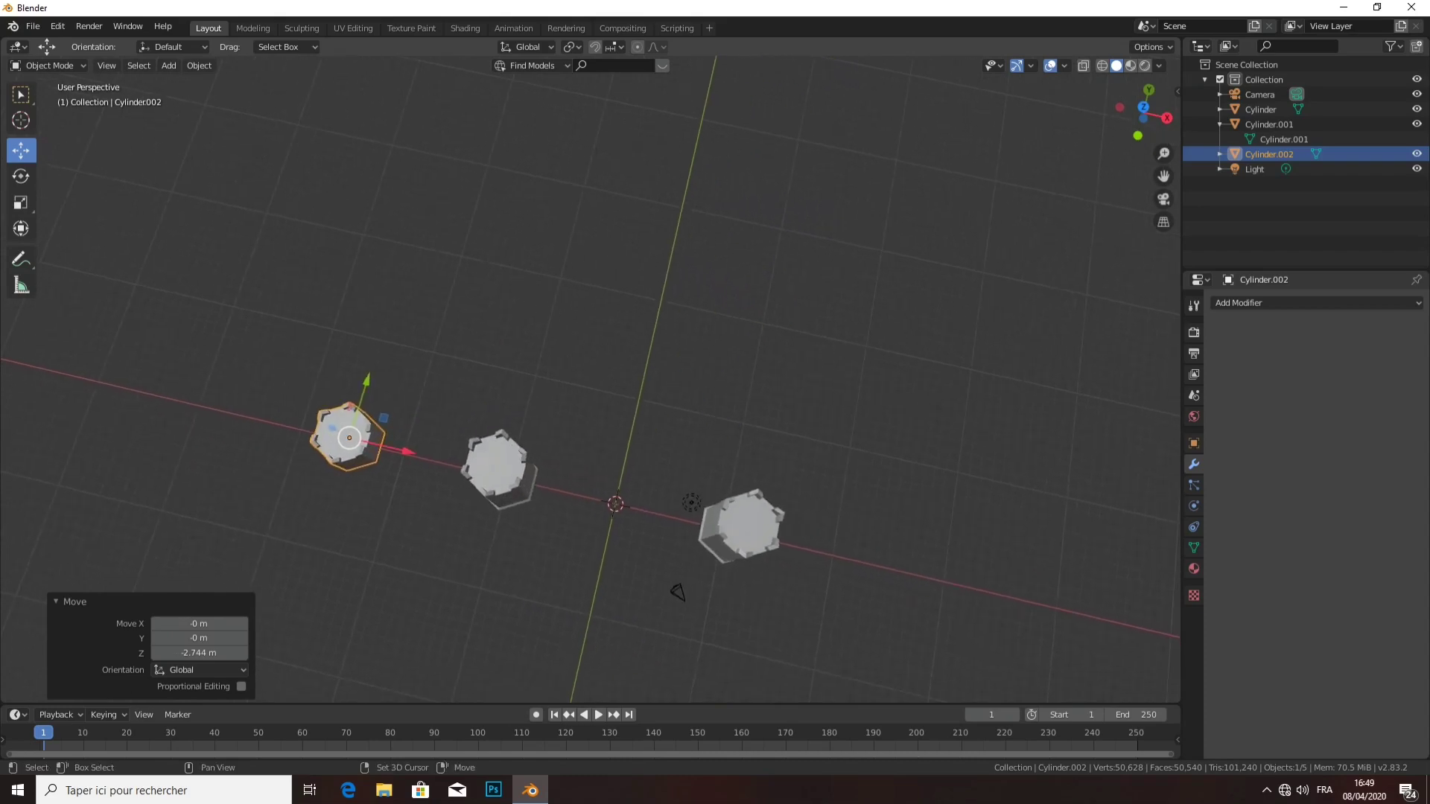
key("shift+d")
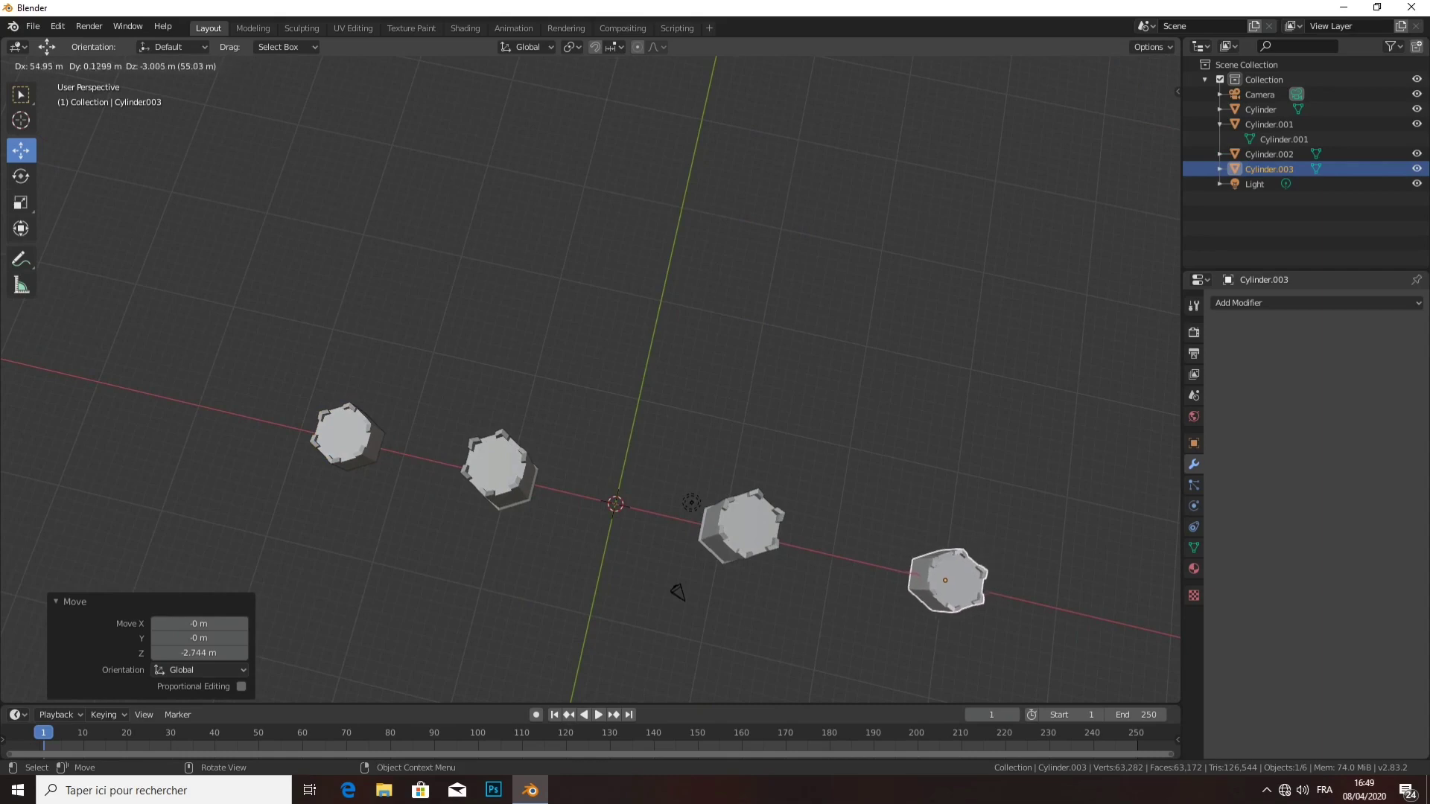
- Place the copy Cylinder.003 far right and raise it 2.4325 m on Z
key("Return")
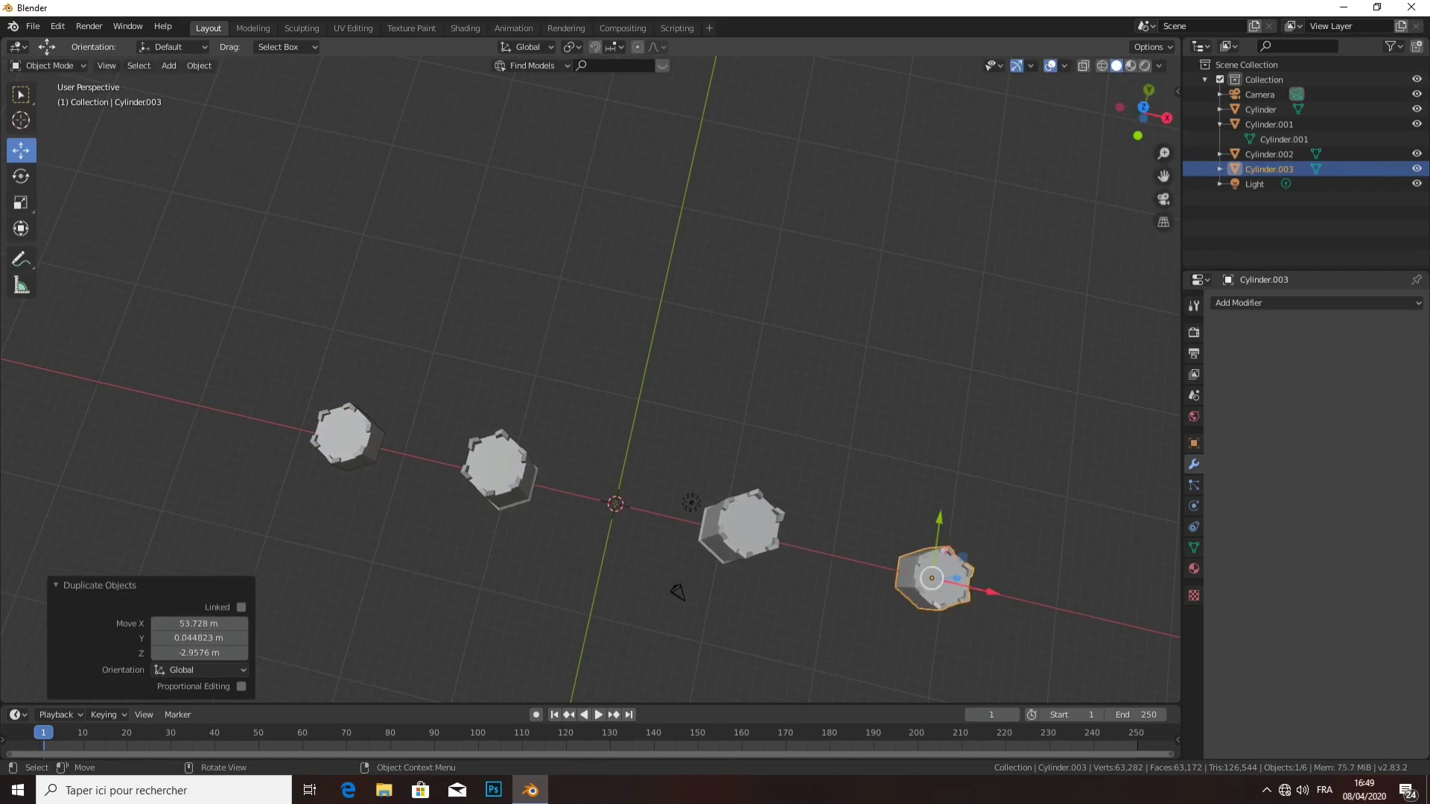
key("alt+a")
middle_click_drag(670, 484, 670, 298)
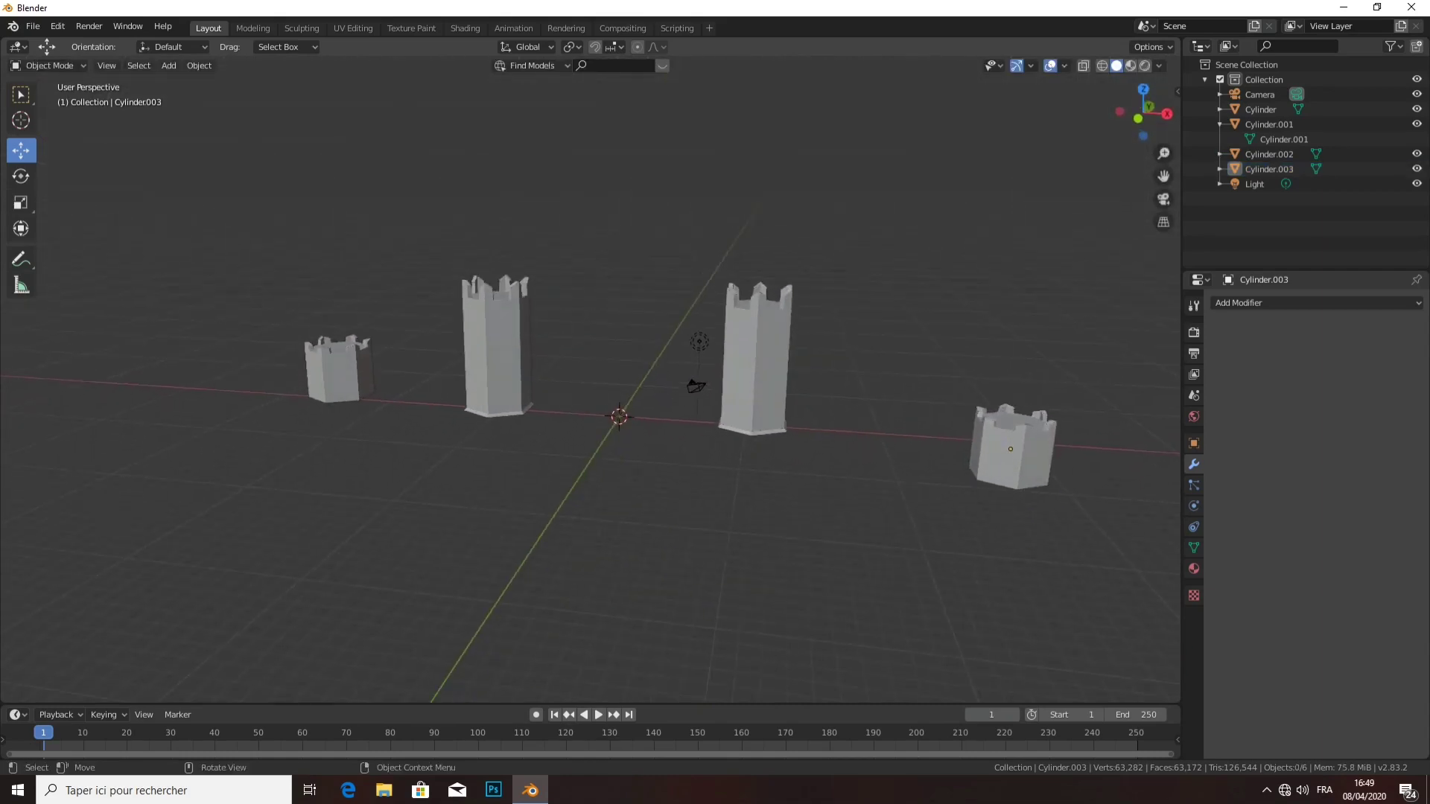
left_click(1011, 448)
left_click_drag(1018, 397, 1020, 365)
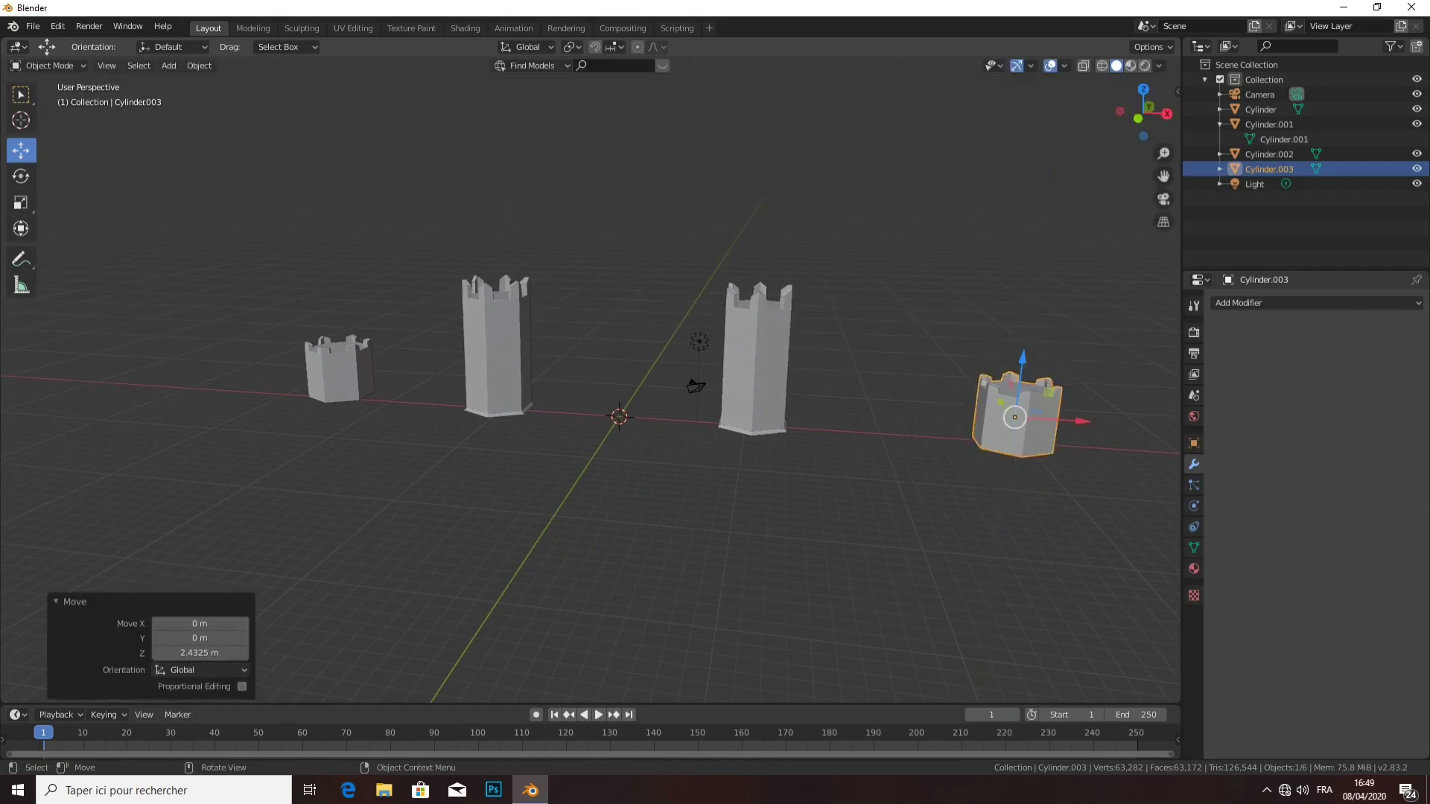
key("KP_1")
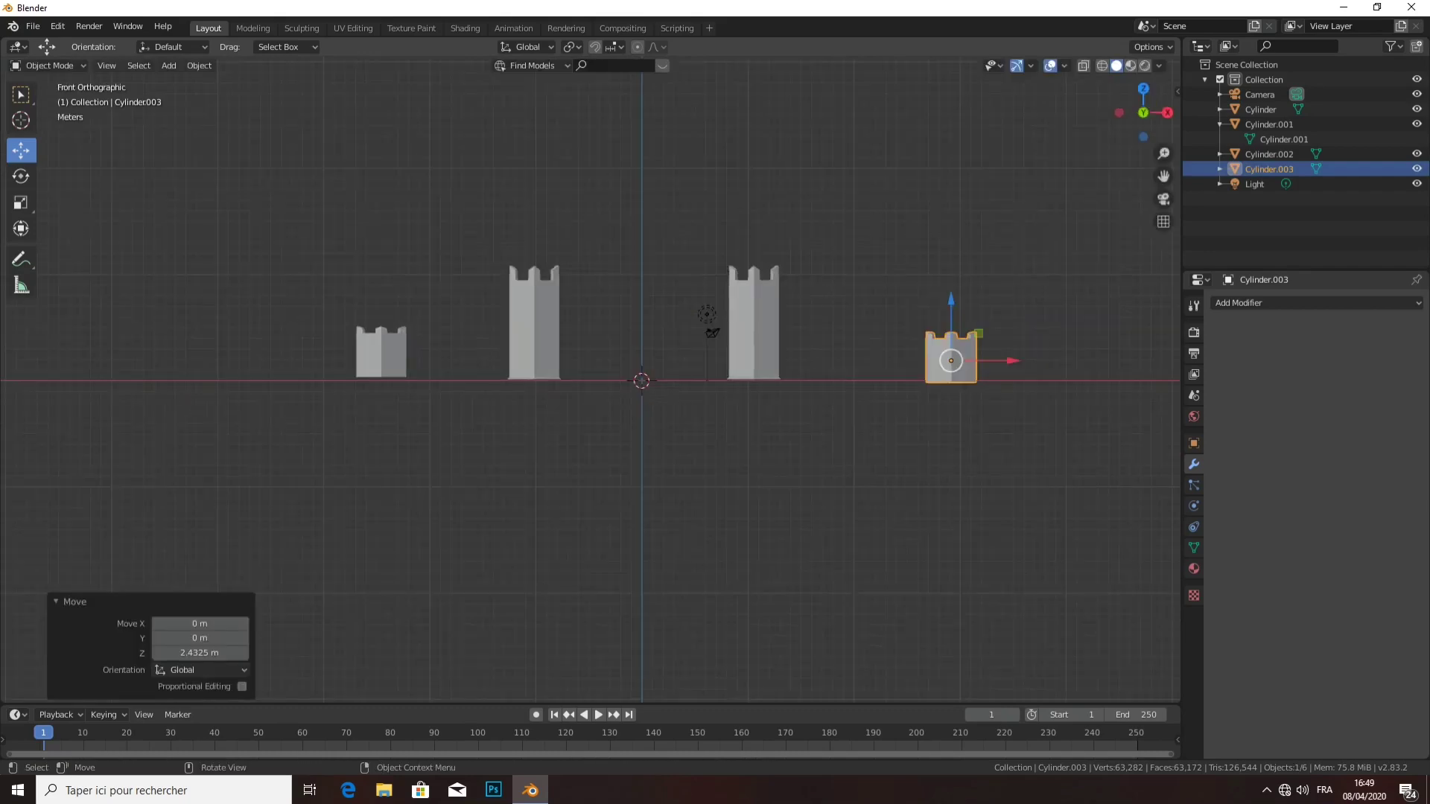
- Shift the left short tower, Cylinder.002, -3.0194 m along X
left_click(381, 354)
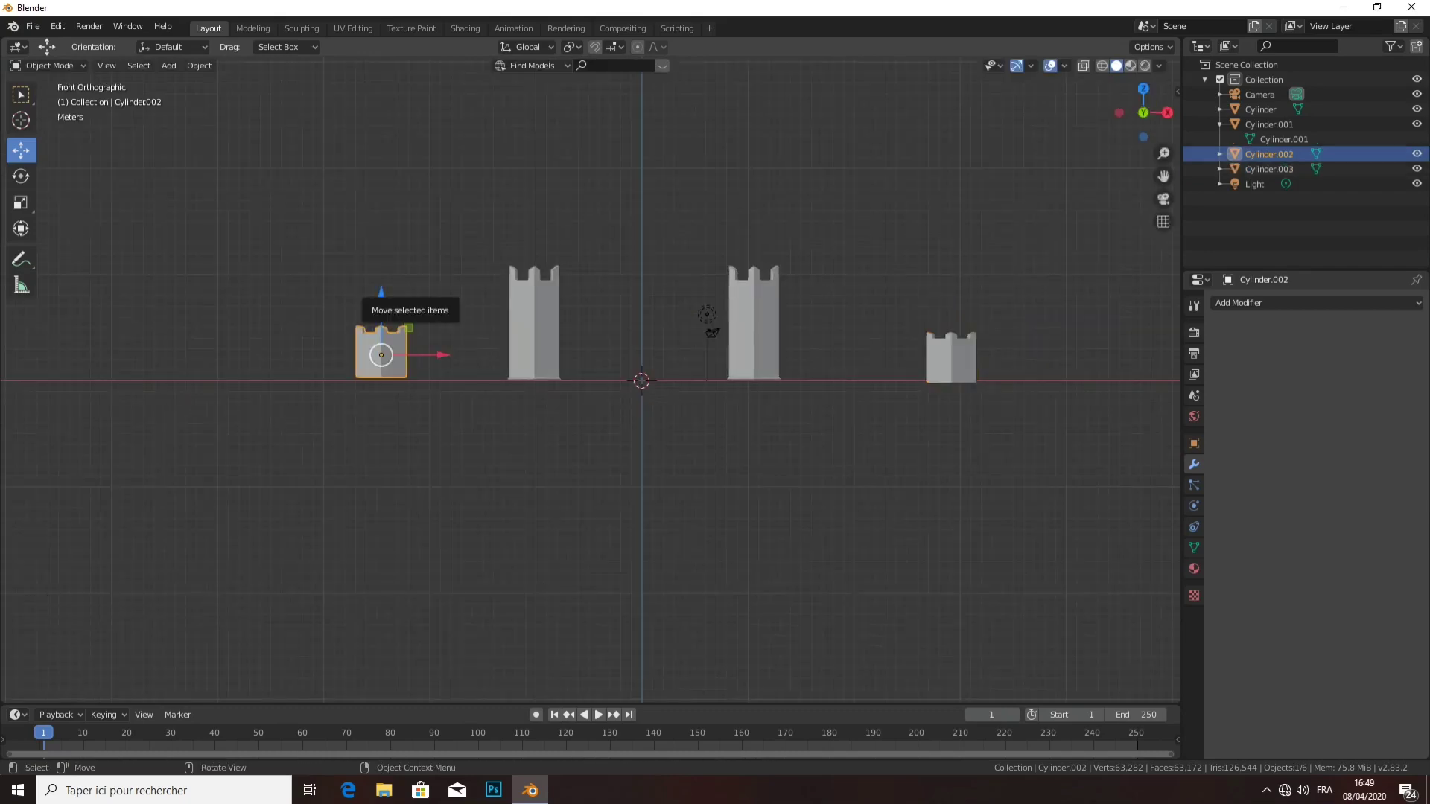
left_click_drag(382, 292, 381, 295)
left_click_drag(444, 358, 411, 358)
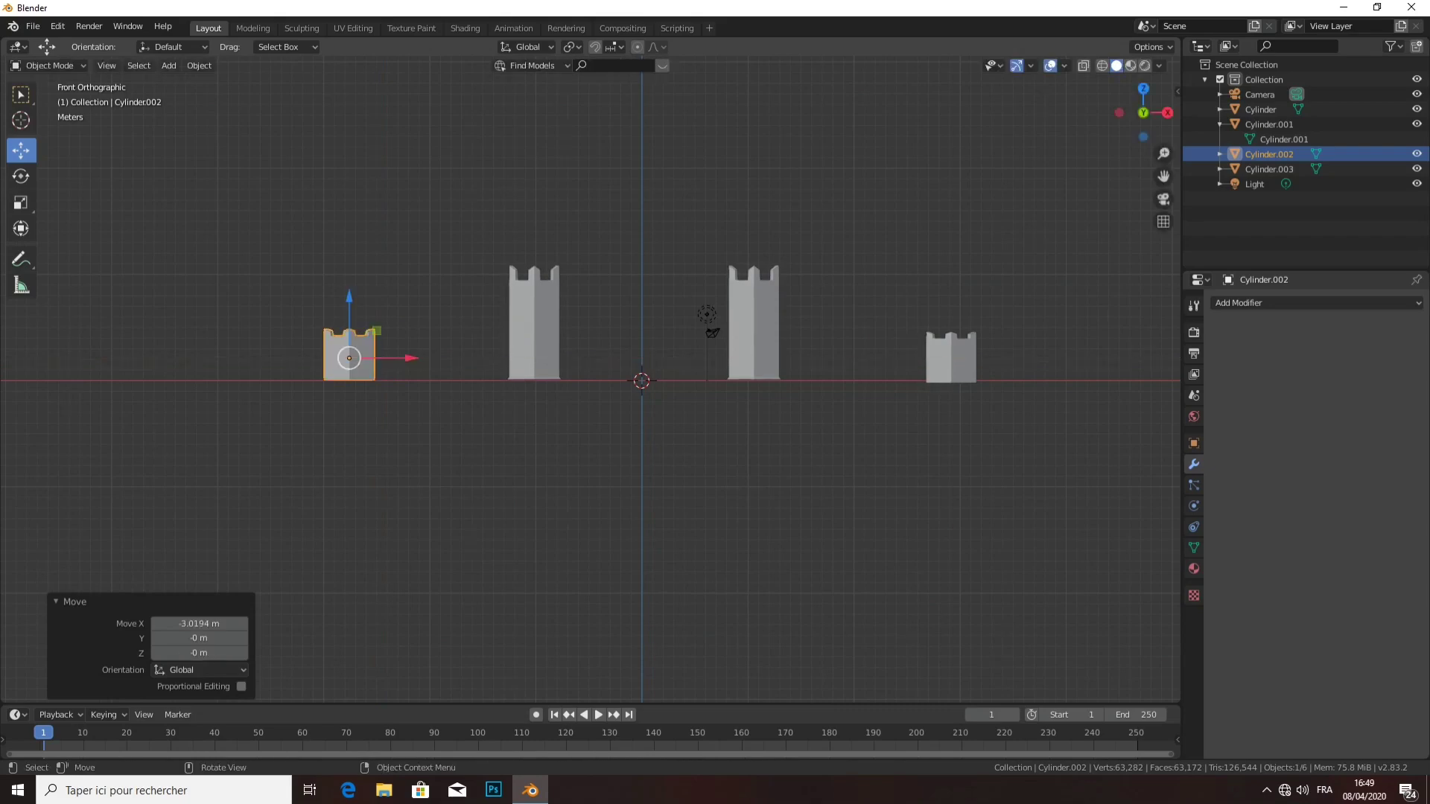
left_click(951, 359)
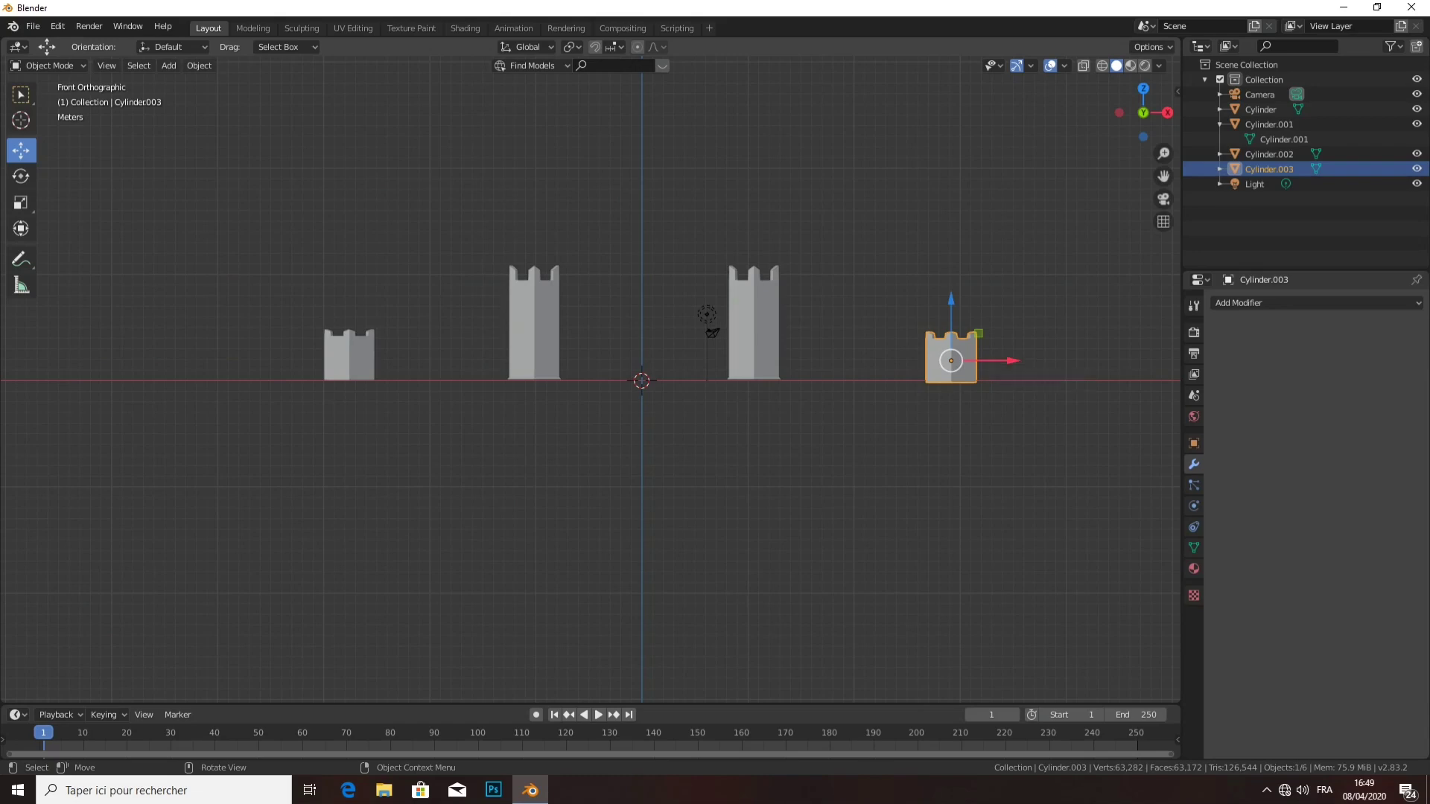
- Slide the small right tower (Cylinder.003) left along X and raise it onto the ground line
left_click_drag(1007, 361, 988, 360)
key("alt+a")
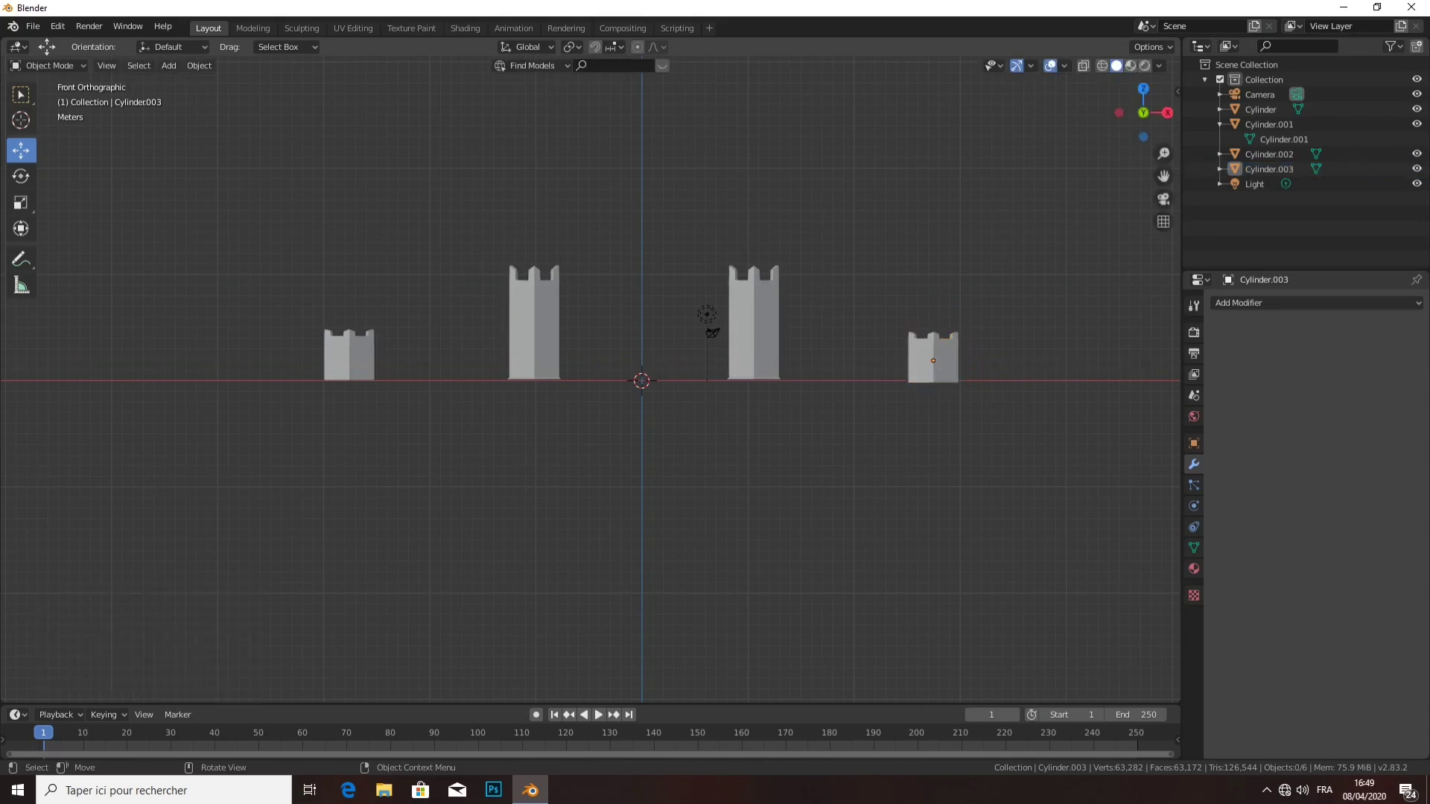
left_click(933, 357)
left_click_drag(933, 320, 933, 316)
key("alt+a")
mouse_move(933, 315)
middle_mouse_down()
mouse_move(819, 372)
mouse_move(595, 372)
mouse_move(551, 417)
mouse_move(581, 402)
middle_mouse_up()
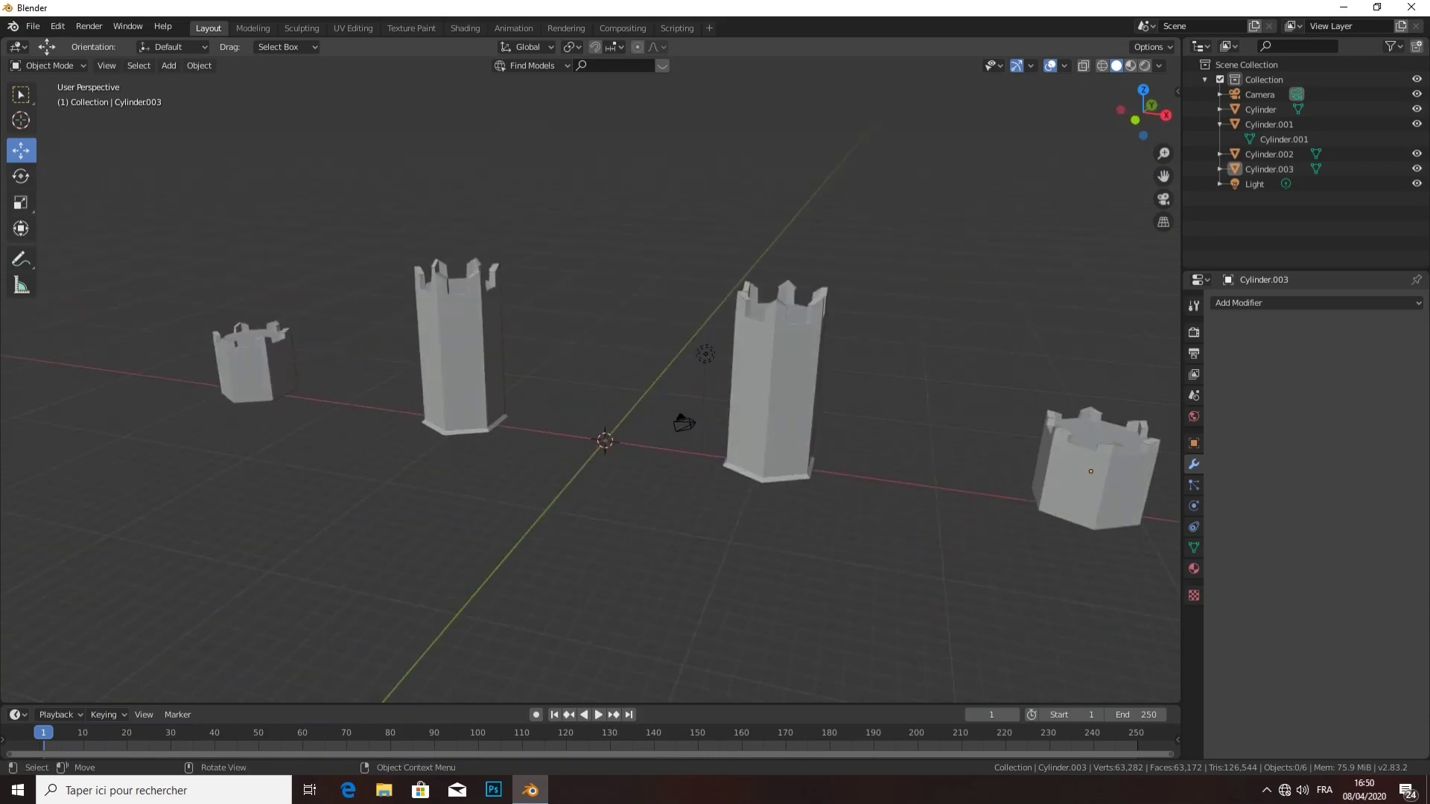
- Add a cube and stretch it taller, then along X into a long wall
left_click(169, 66)
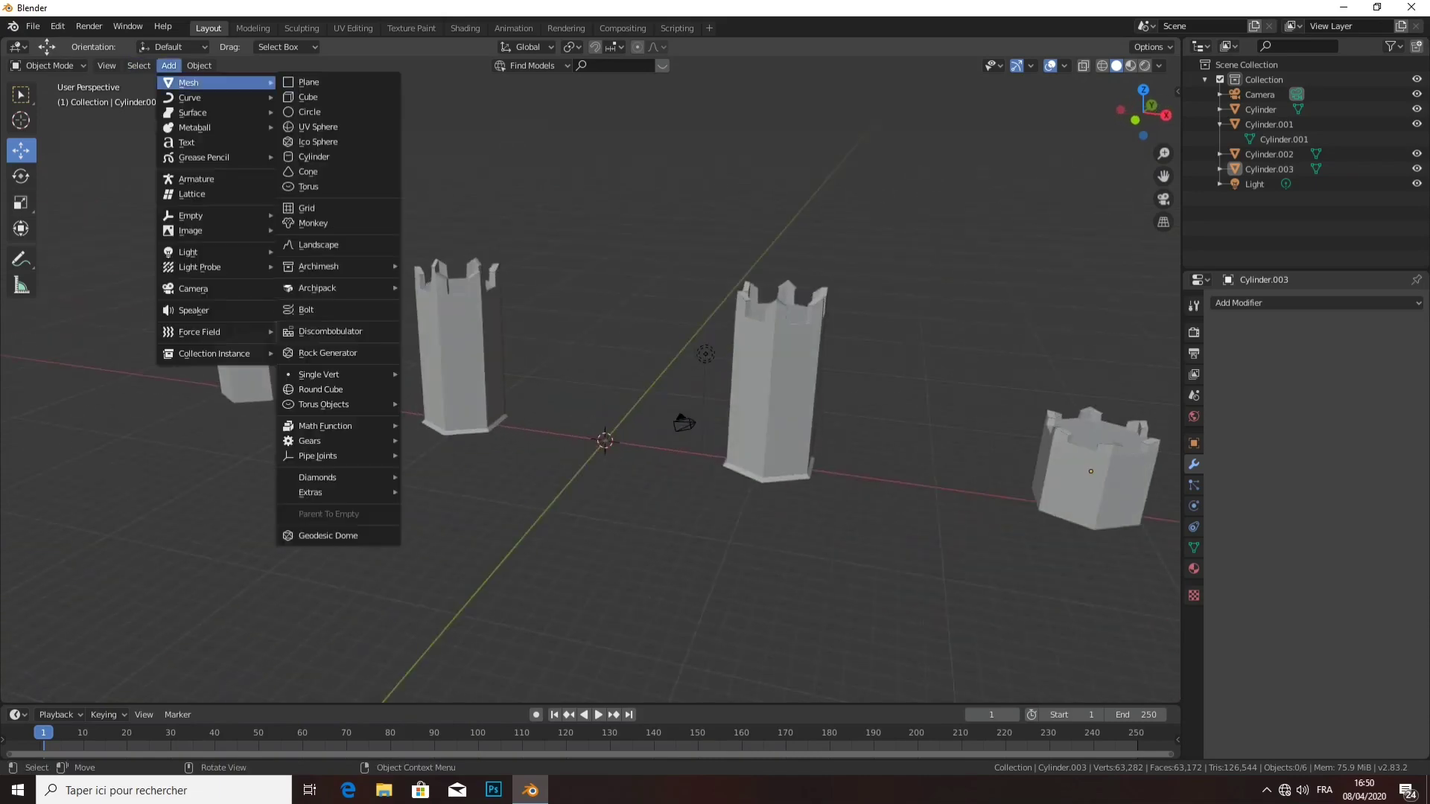
left_click(308, 97)
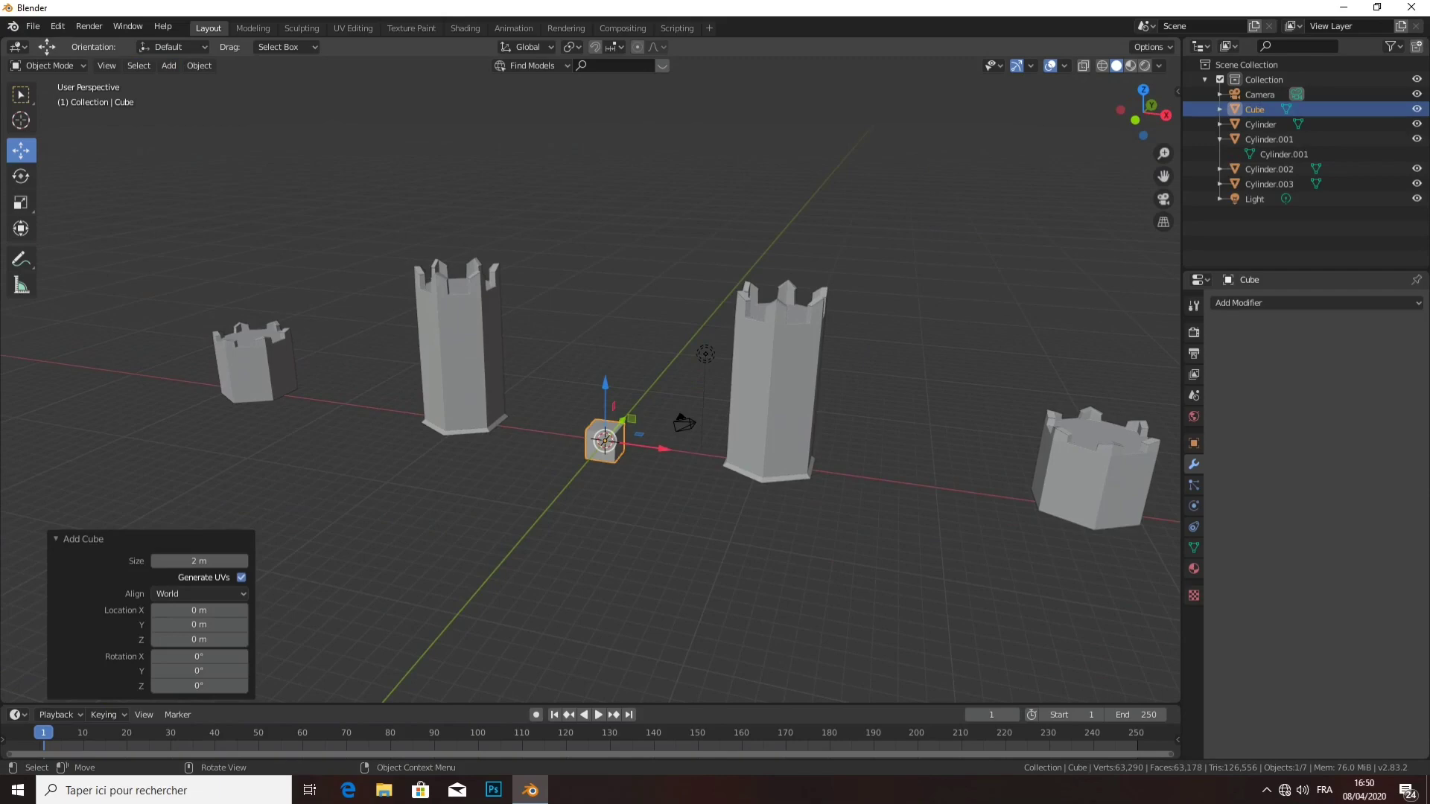
key("shift+space")
key("s")
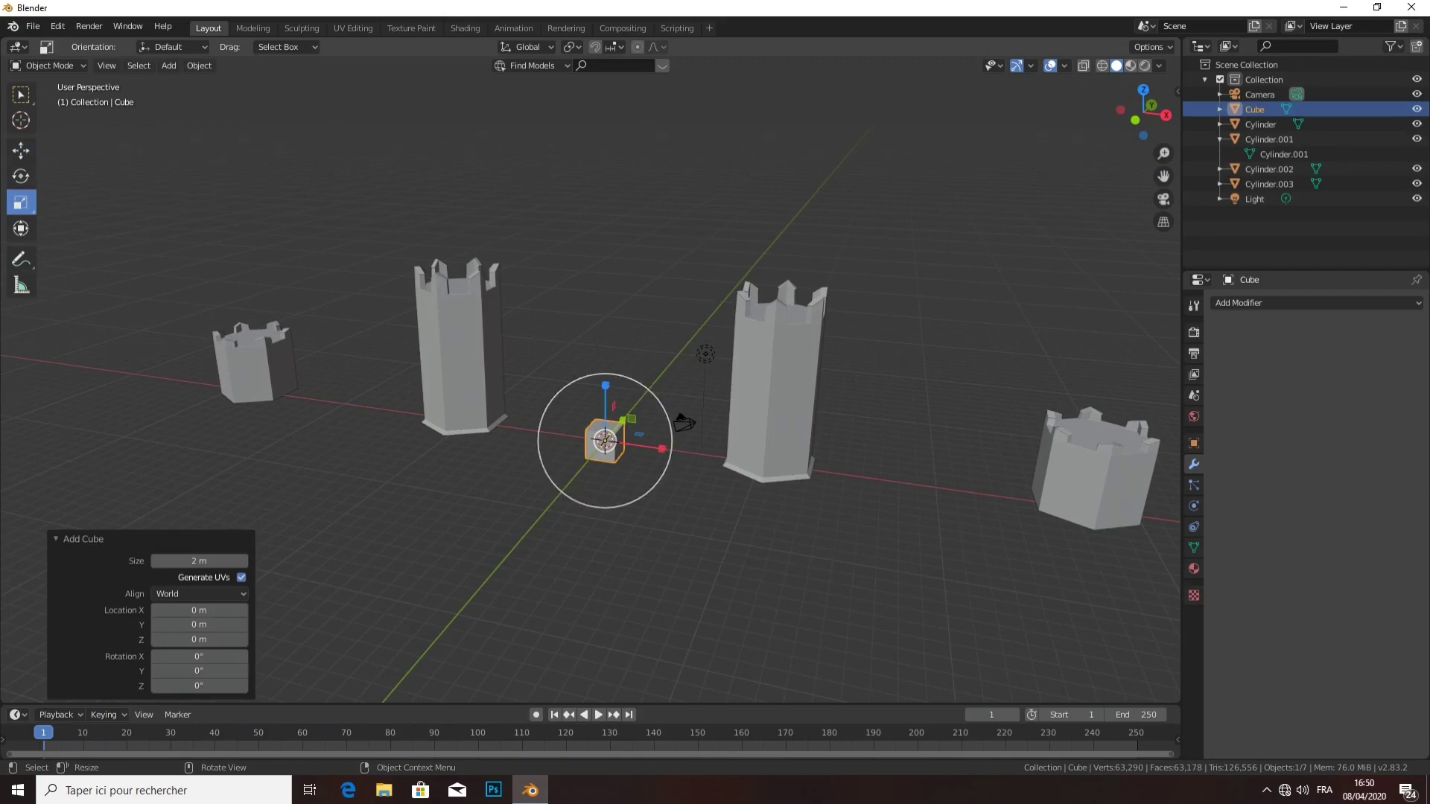
left_click_drag(606, 385, 605, 361)
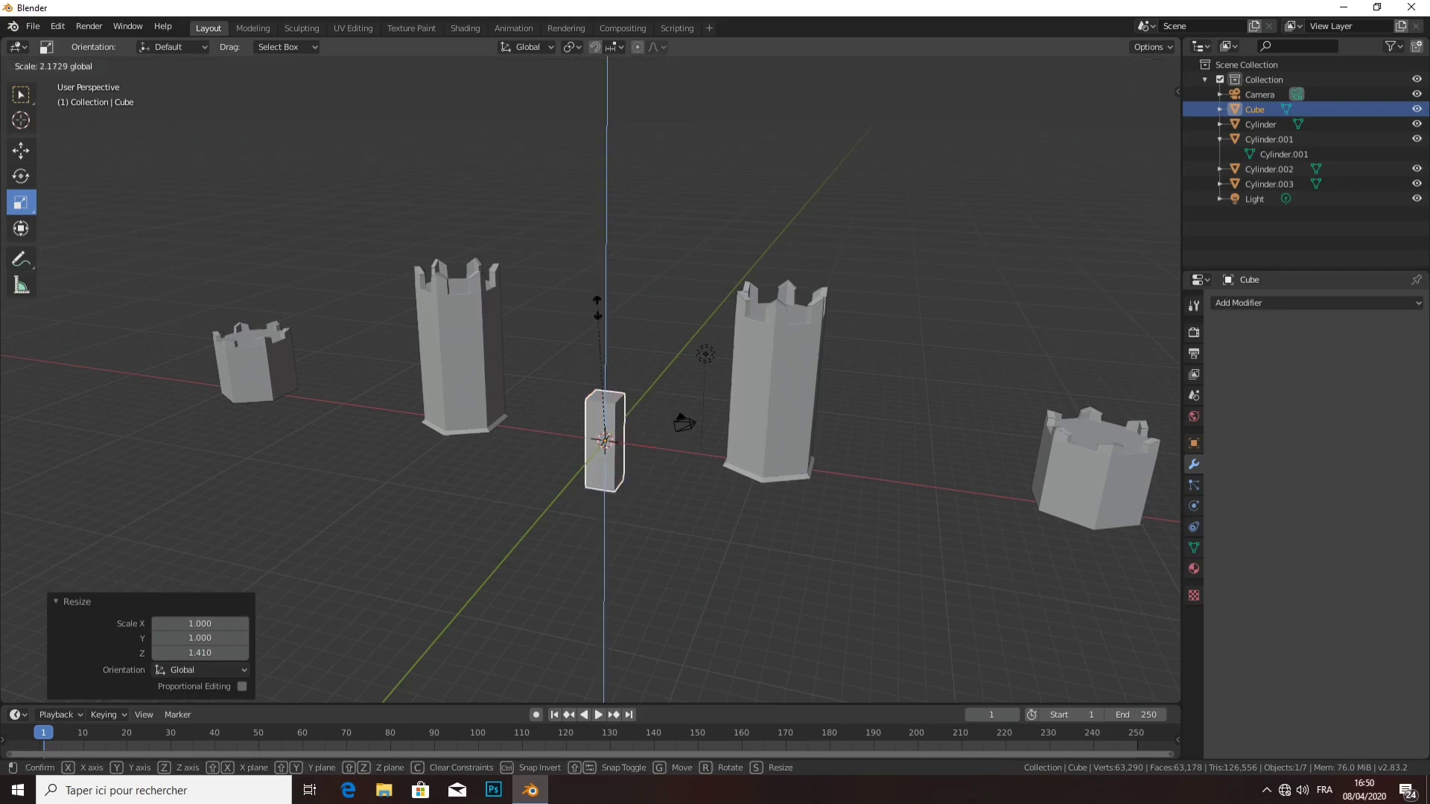
left_click_drag(662, 447, 1161, 506)
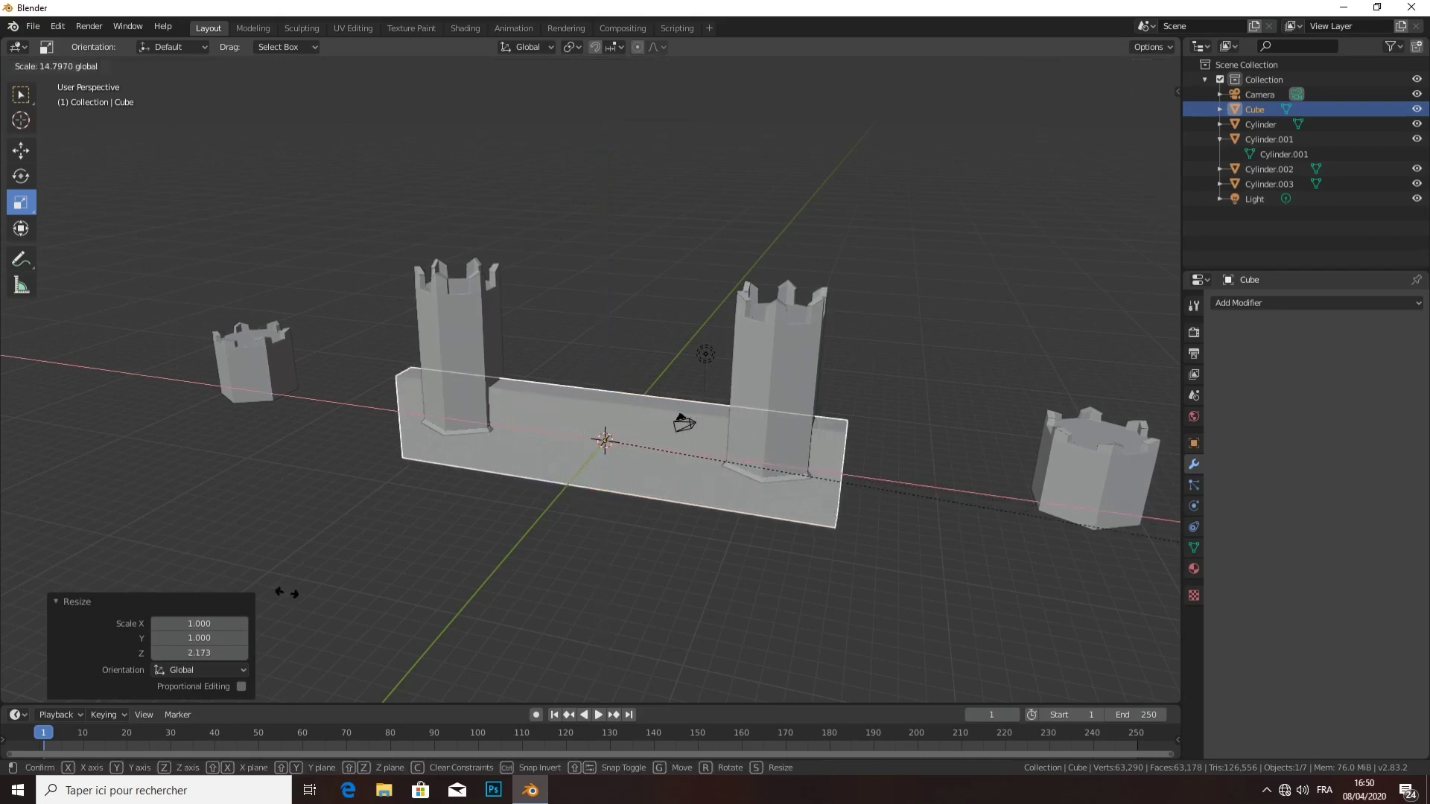
- In Top view, lengthen the wall to reach the outer towers and thicken it along Y
scroll(627, 397, "down", 3)
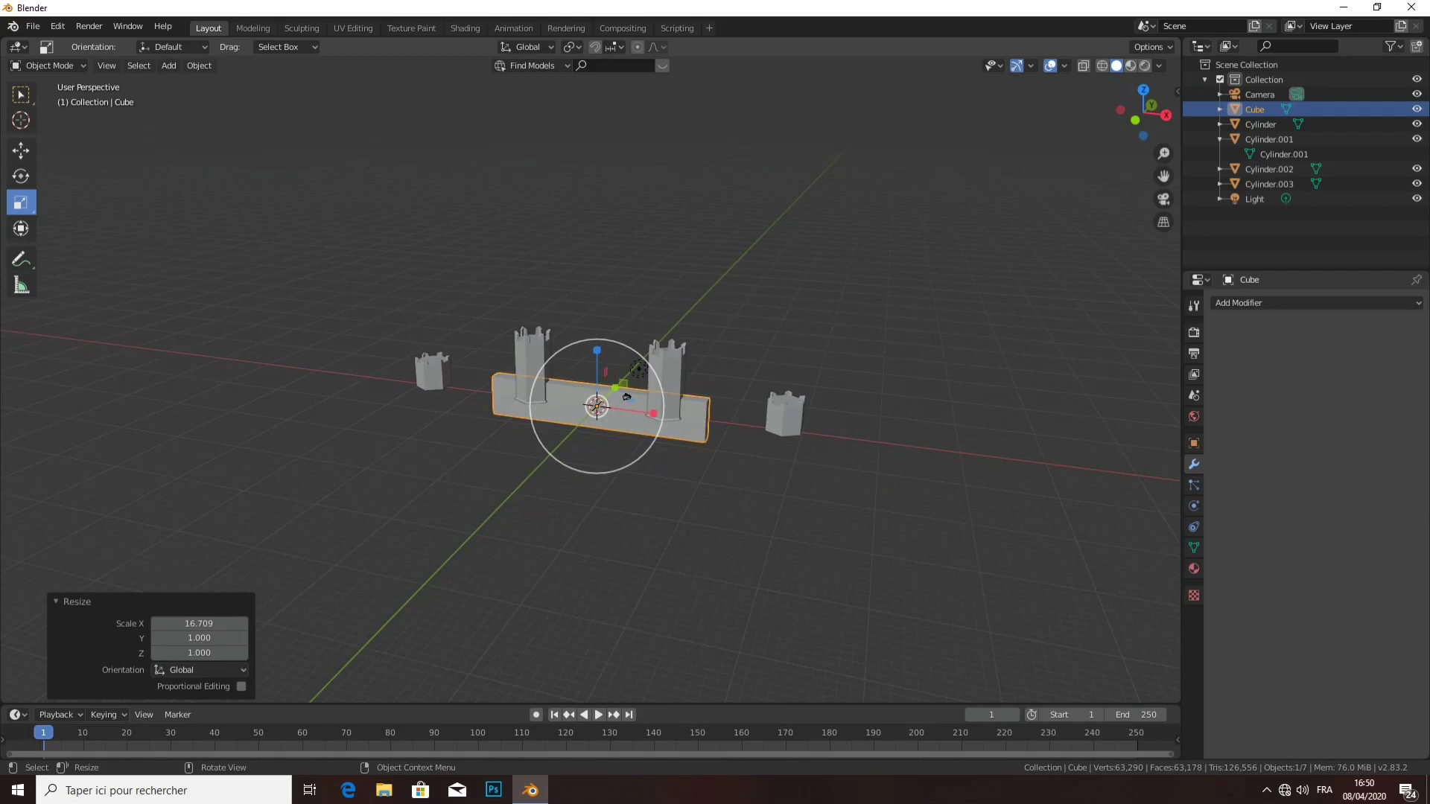
key("KP_7")
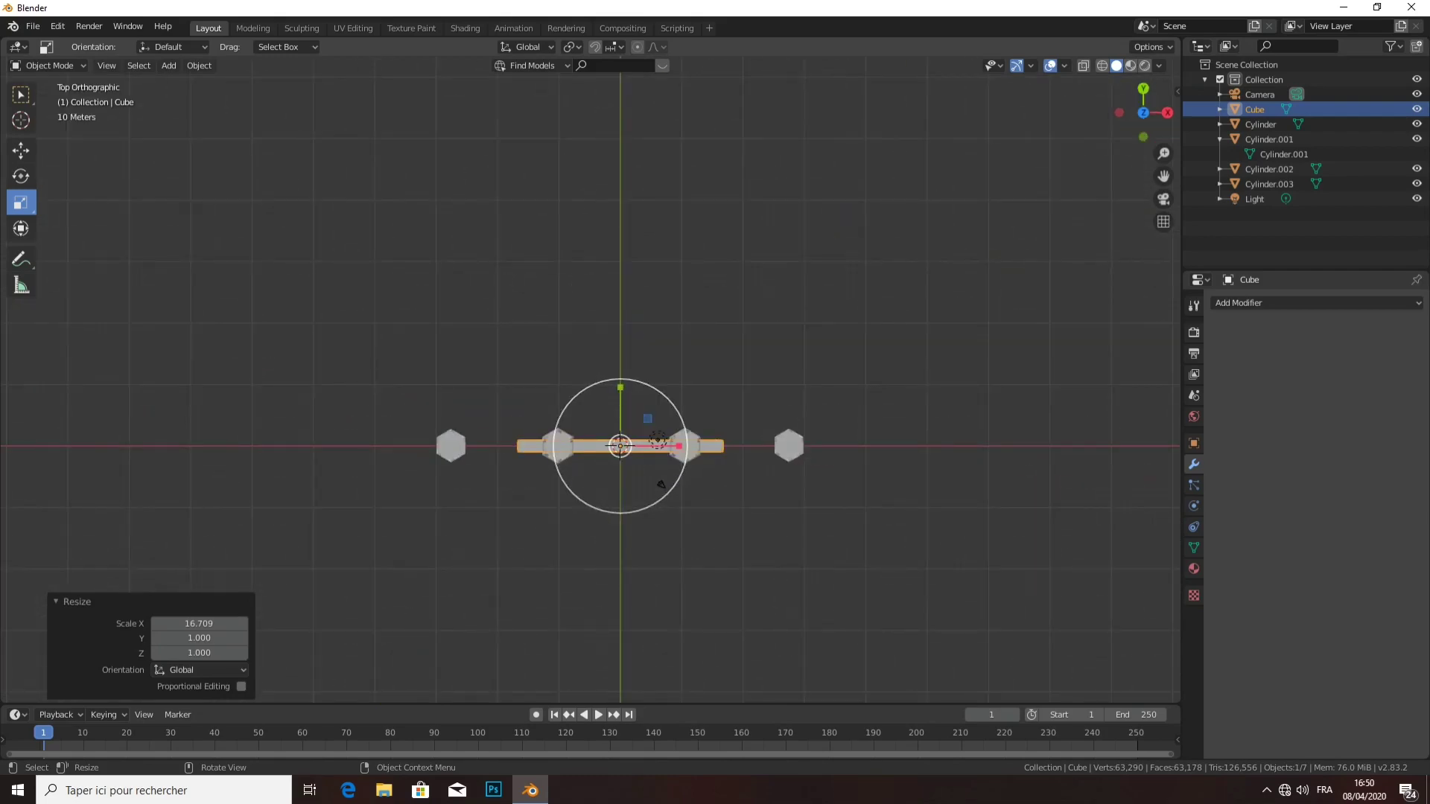
left_click_drag(679, 447, 729, 449)
left_click(728, 449)
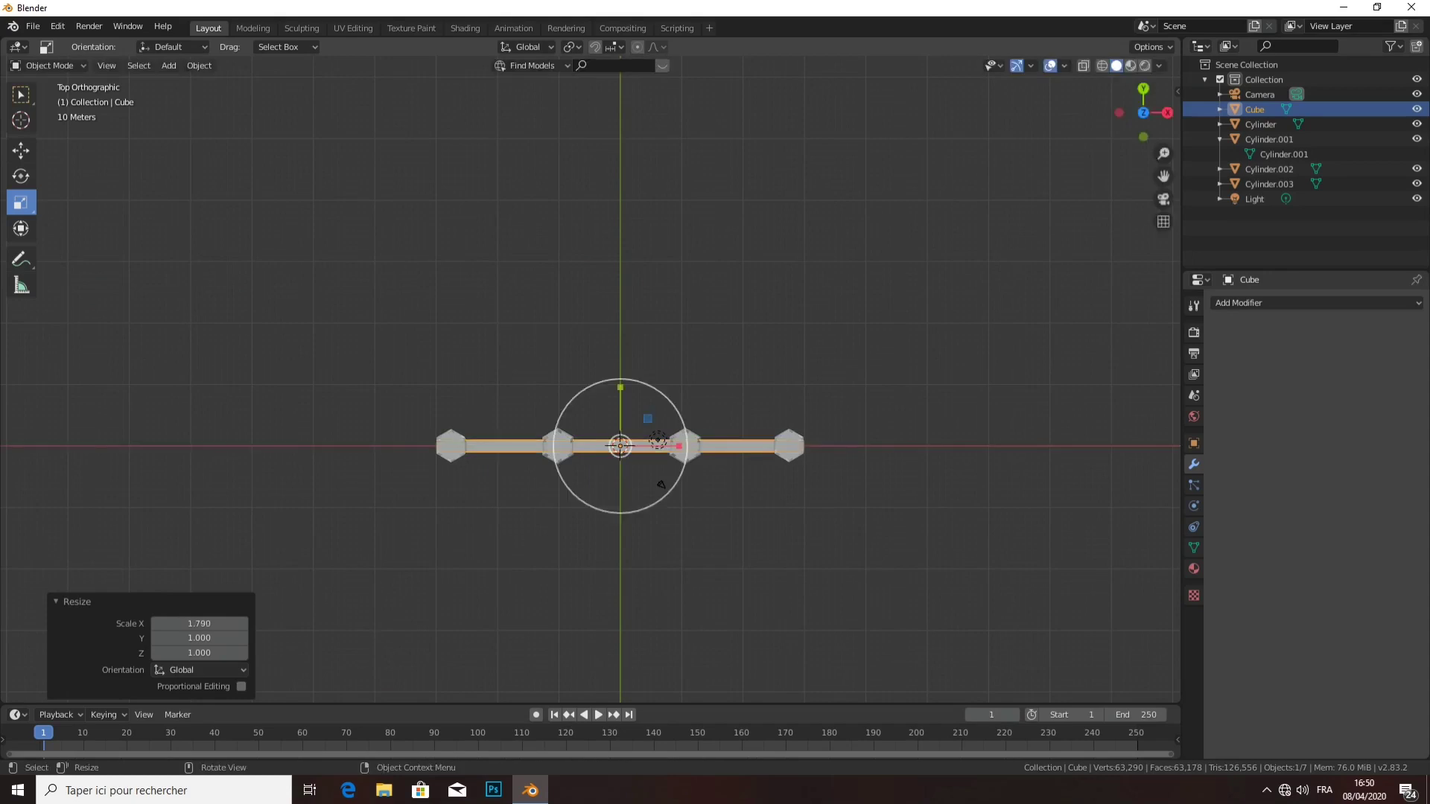
left_click_drag(620, 388, 617, 359)
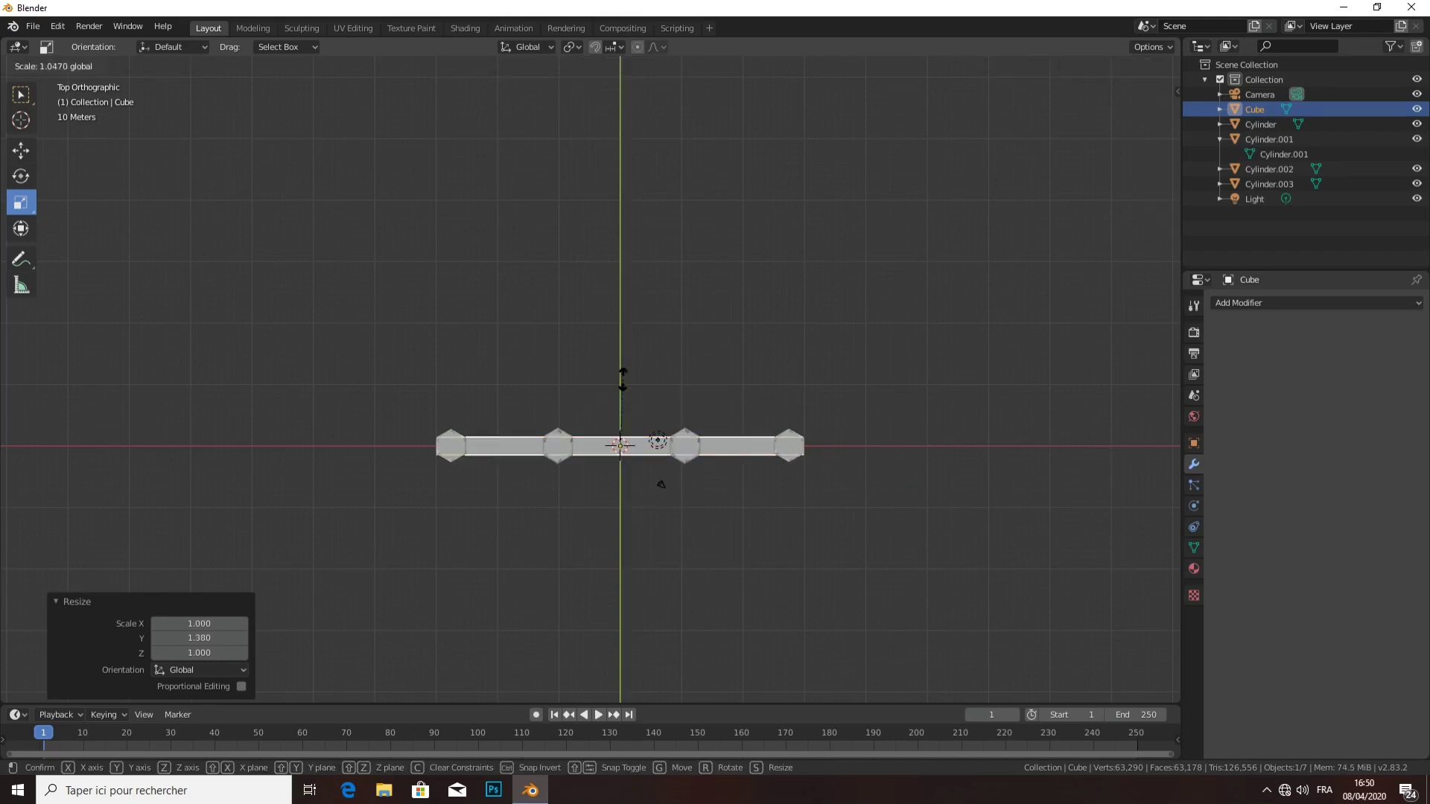
key("alt+a")
middle_click_drag(661, 485, 690, 383)
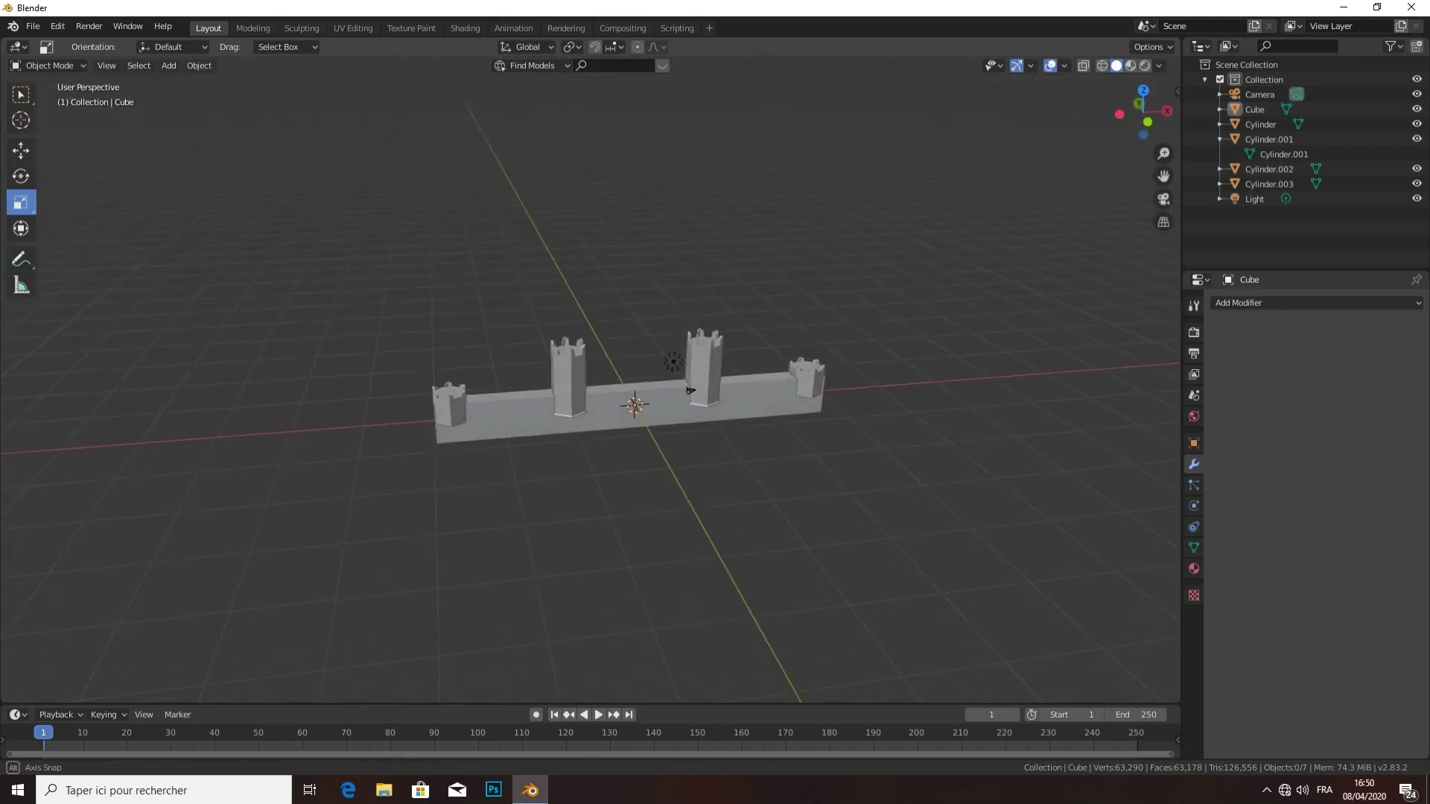
- Raise the long wall along Z with the move tool and G Z
left_click(21, 150)
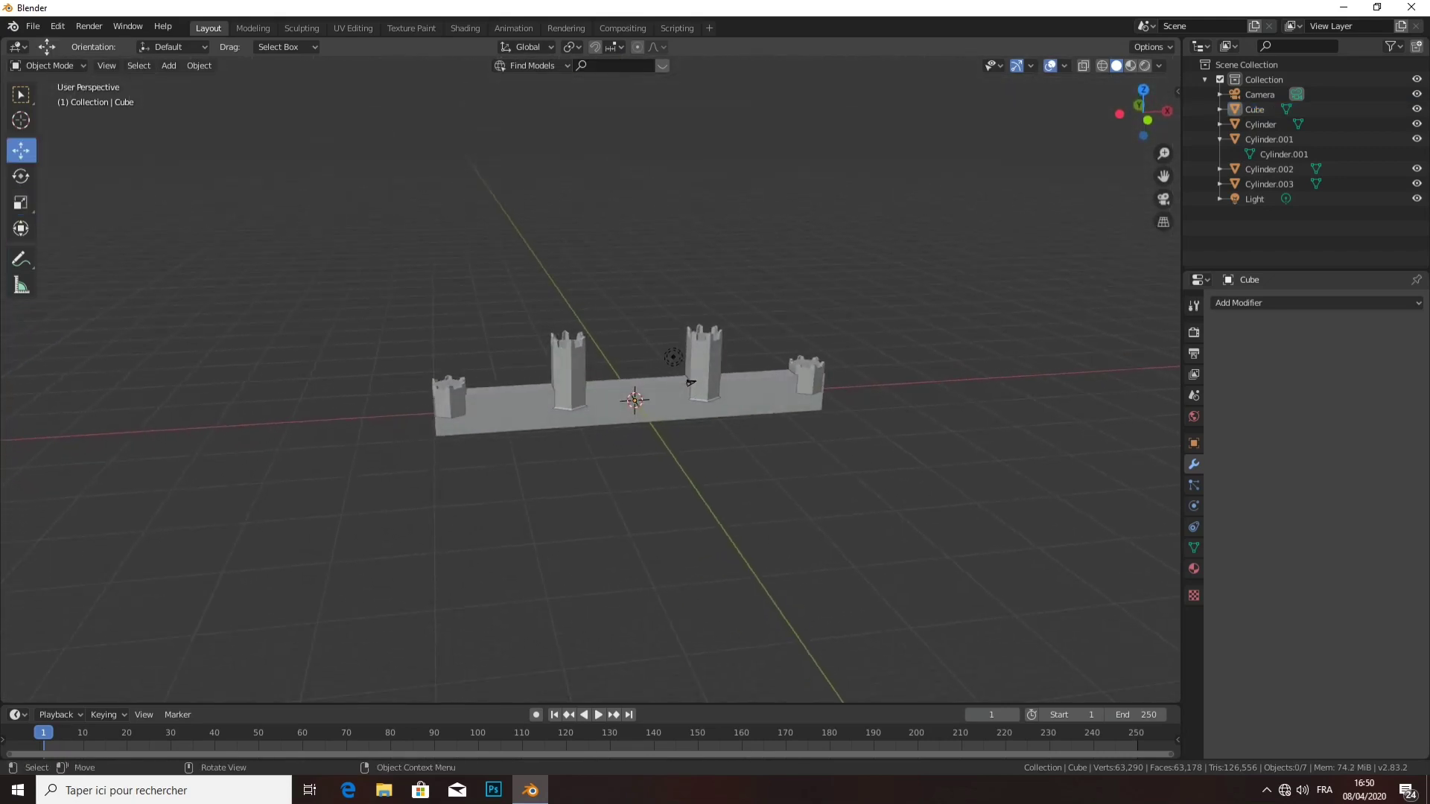
middle_click_drag(671, 372, 700, 283)
middle_click_drag(670, 335, 674, 394)
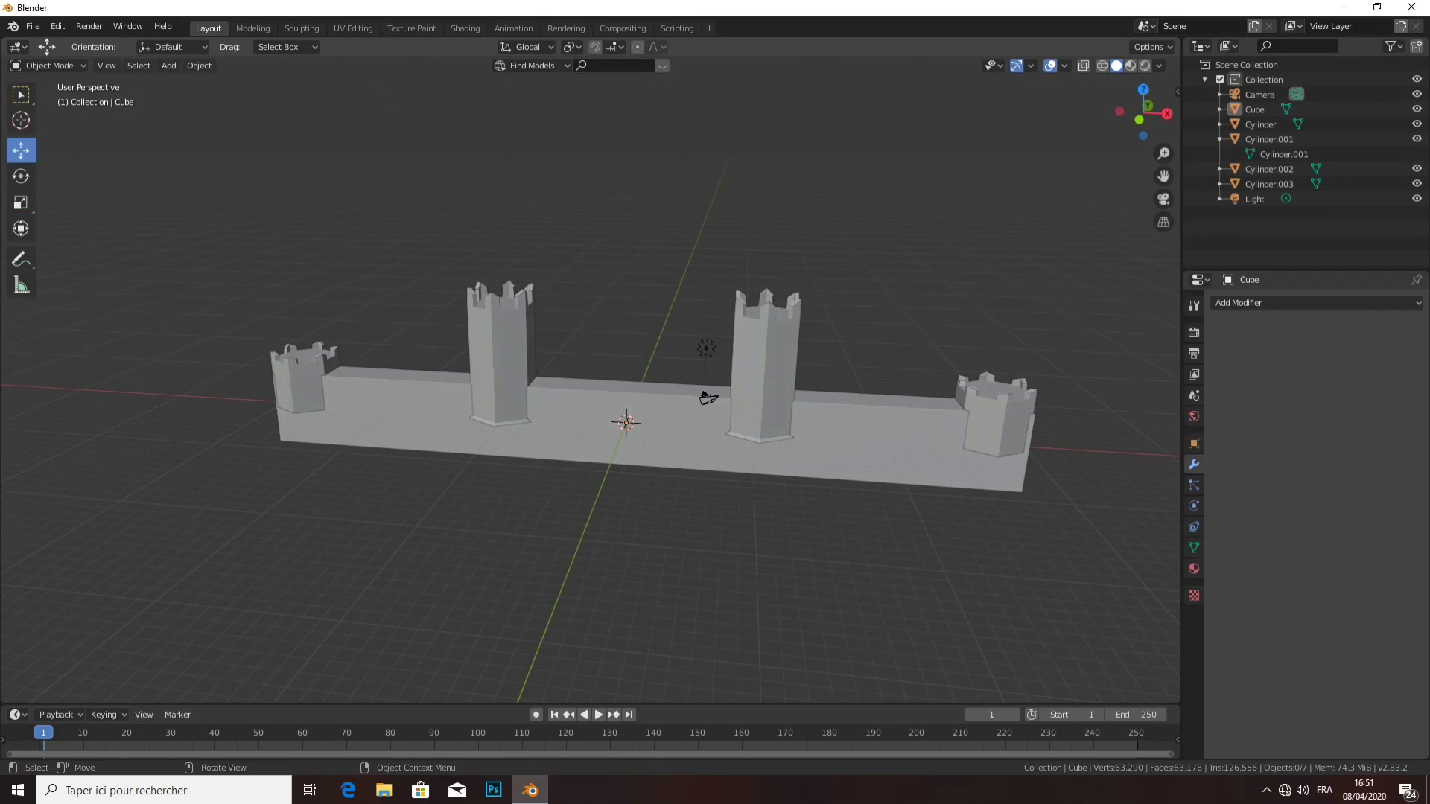
left_click(625, 446)
left_click_drag(628, 346, 629, 308)
middle_click_drag(628, 309, 633, 246)
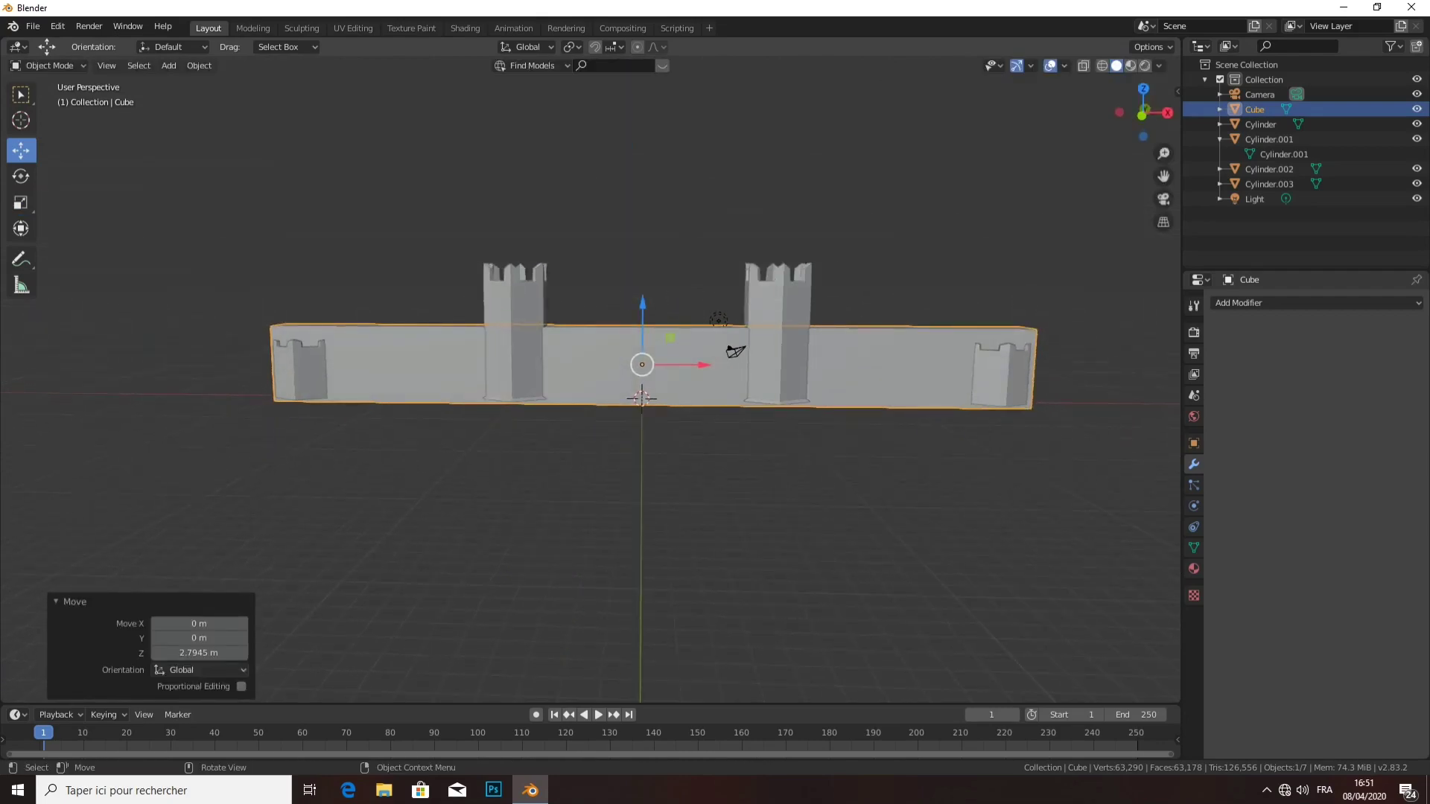
key("g")
key("z")
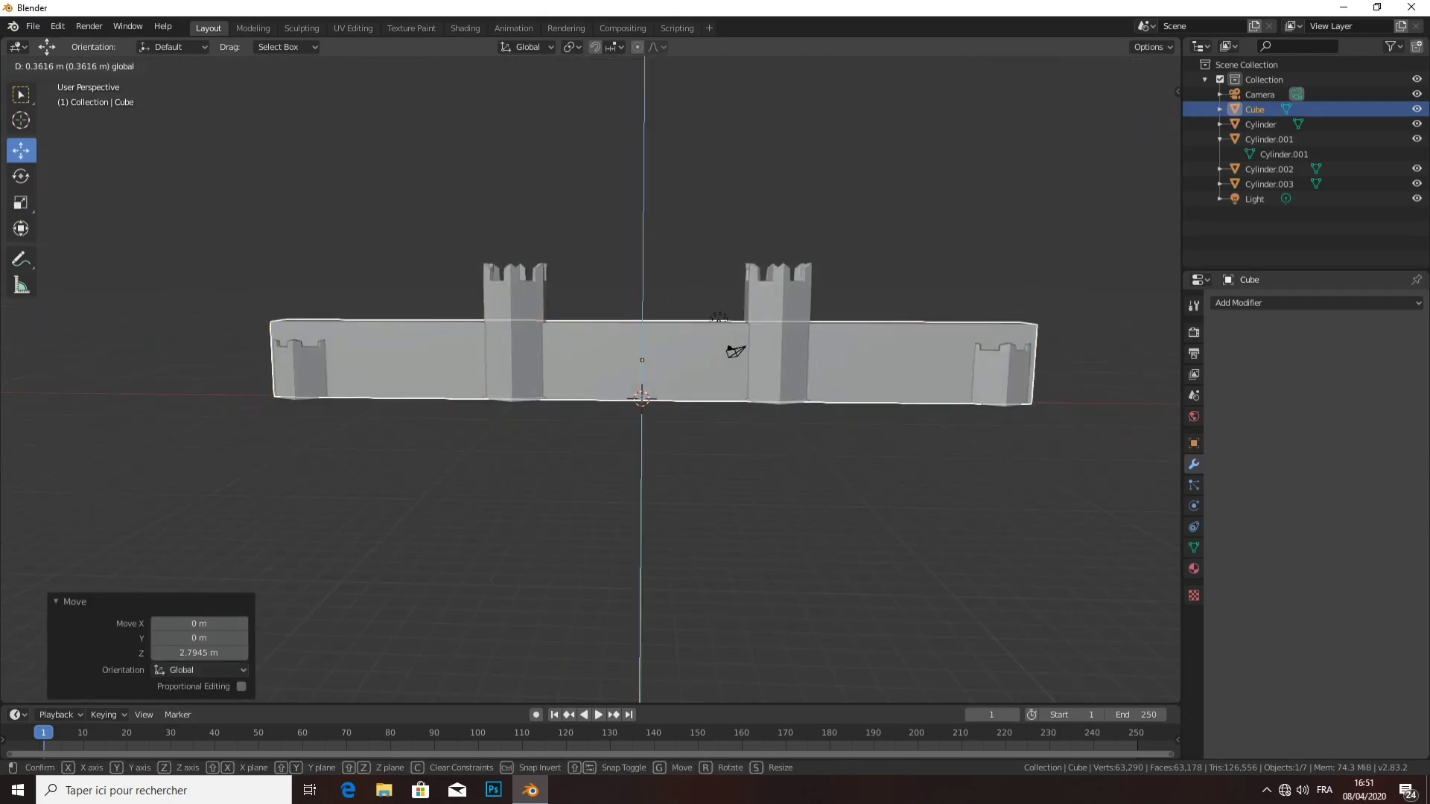
left_click(628, 328)
mouse_move(628, 328)
middle_mouse_down()
mouse_move(670, 350)
mouse_move(655, 343)
middle_mouse_up()
- Squash the wall's height to 0.78 and lower it along Z
left_click(370, 455)
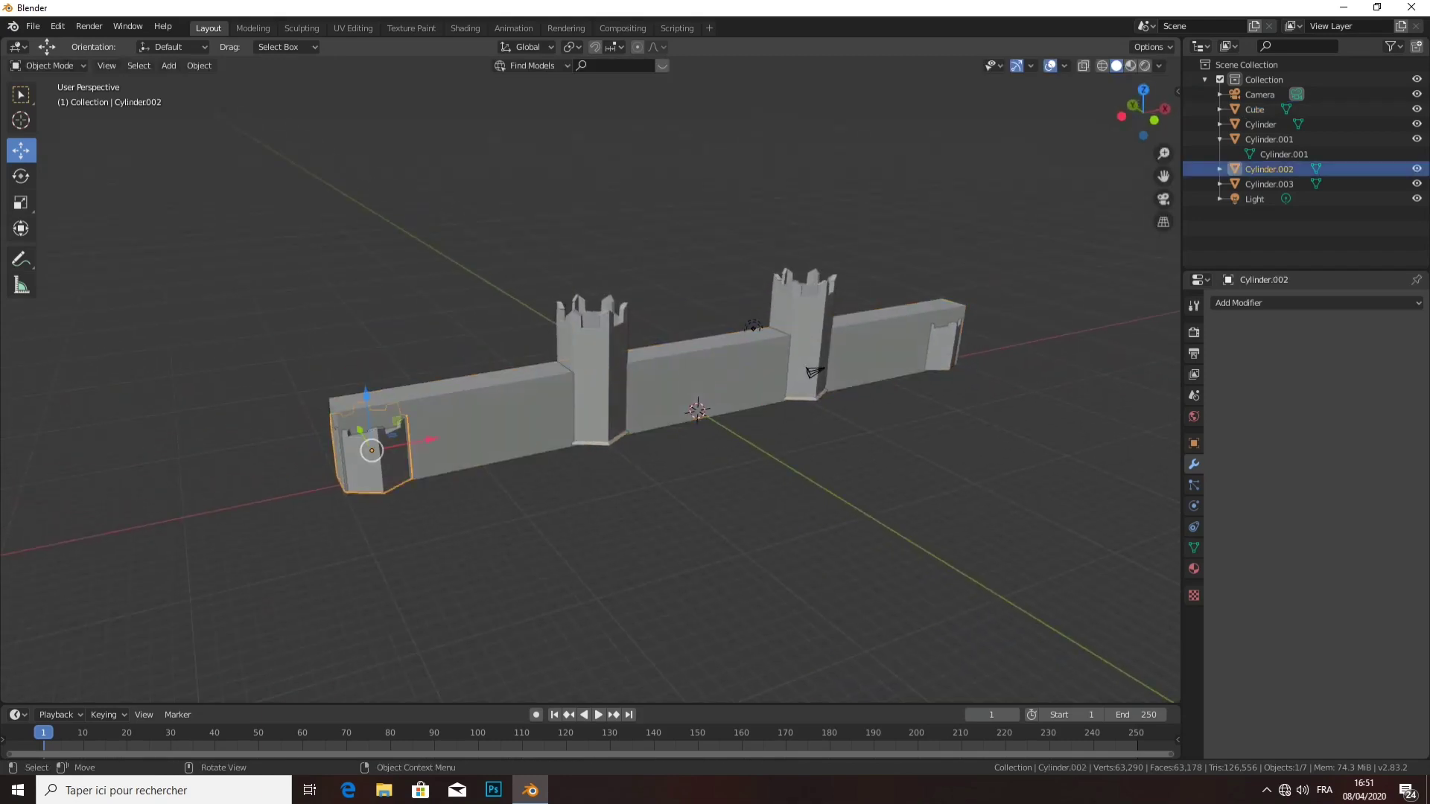
left_click(693, 383)
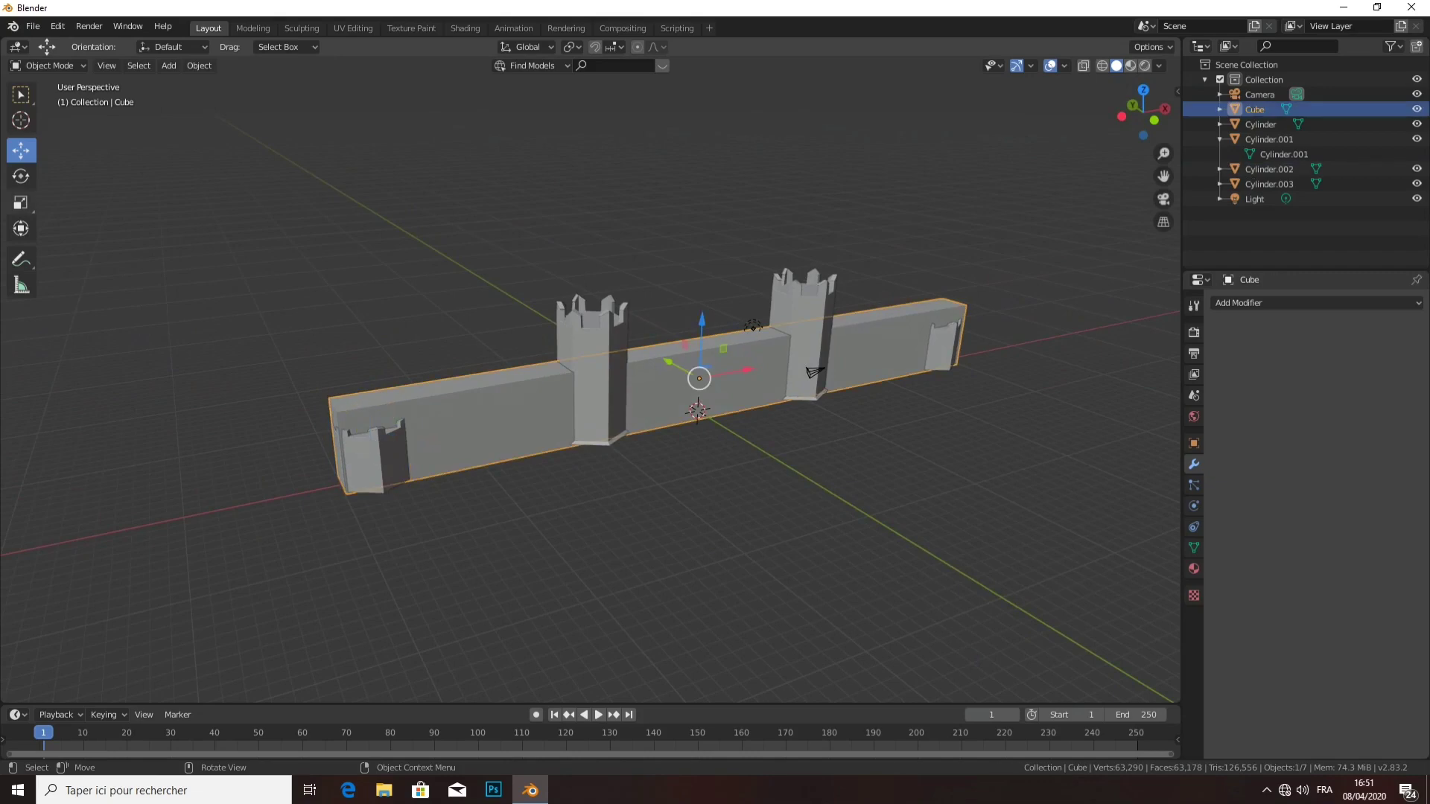
left_click(21, 203)
left_click_drag(701, 322, 704, 335)
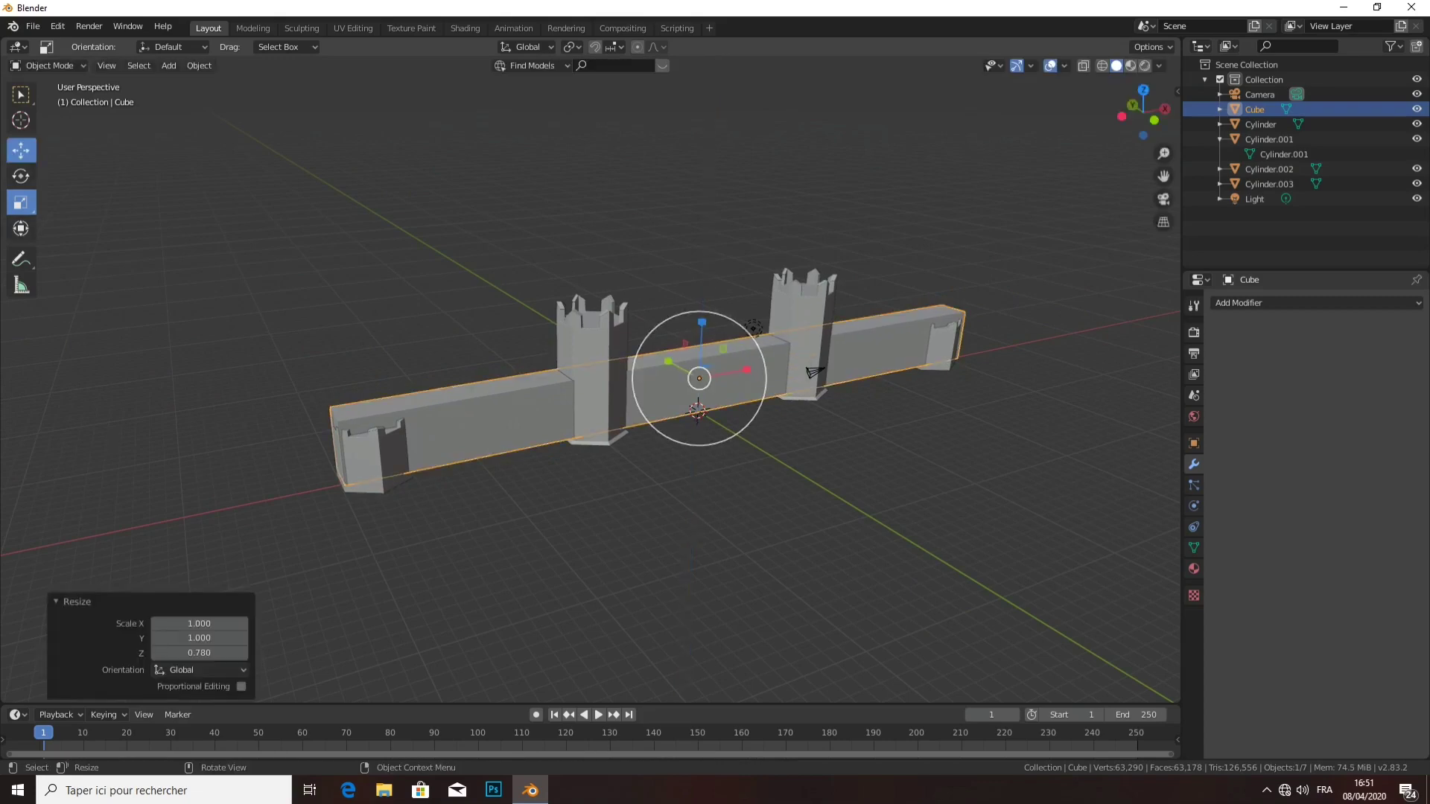
left_click(21, 150)
left_click_drag(702, 321, 701, 332)
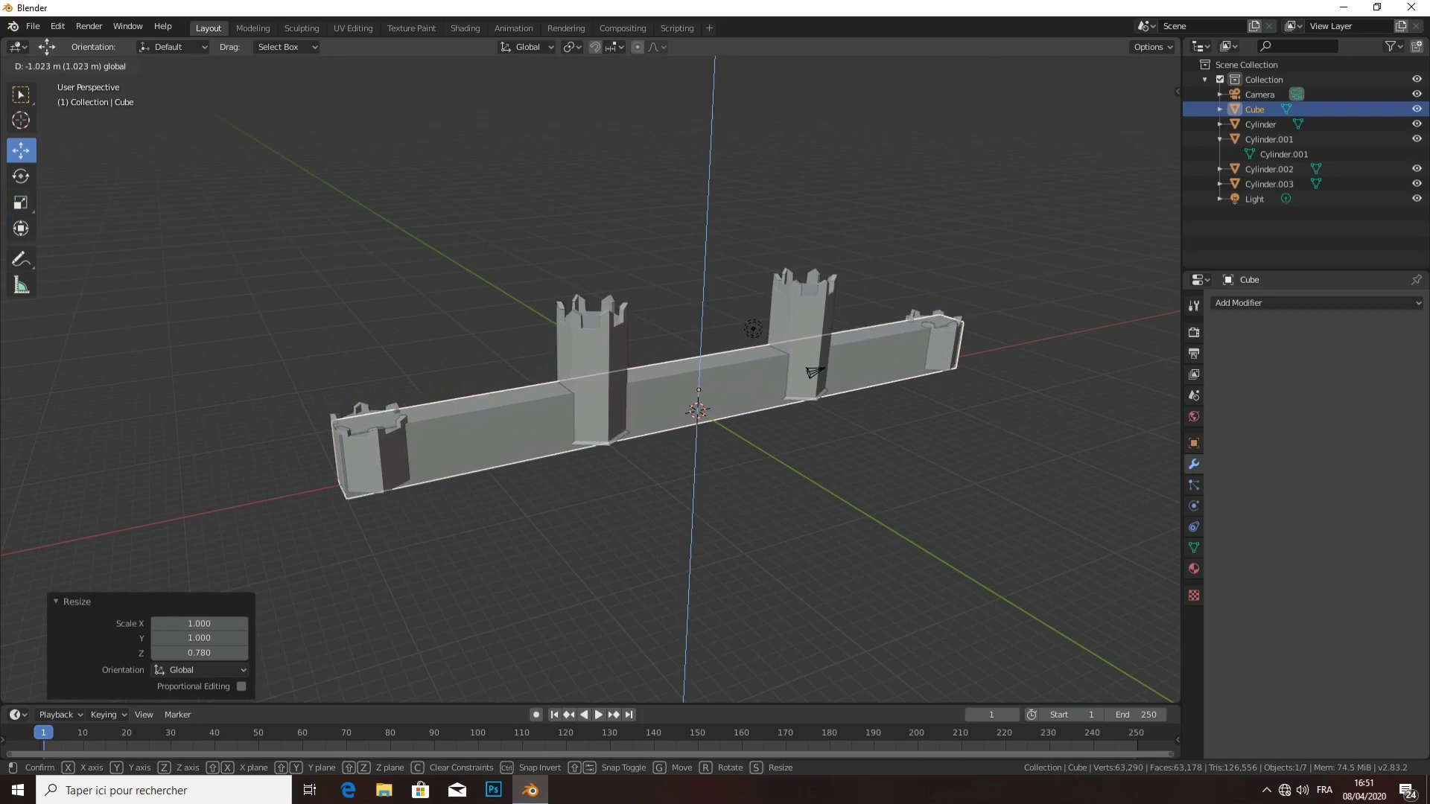
left_click_drag(702, 332, 701, 332)
middle_click_drag(701, 332, 670, 298)
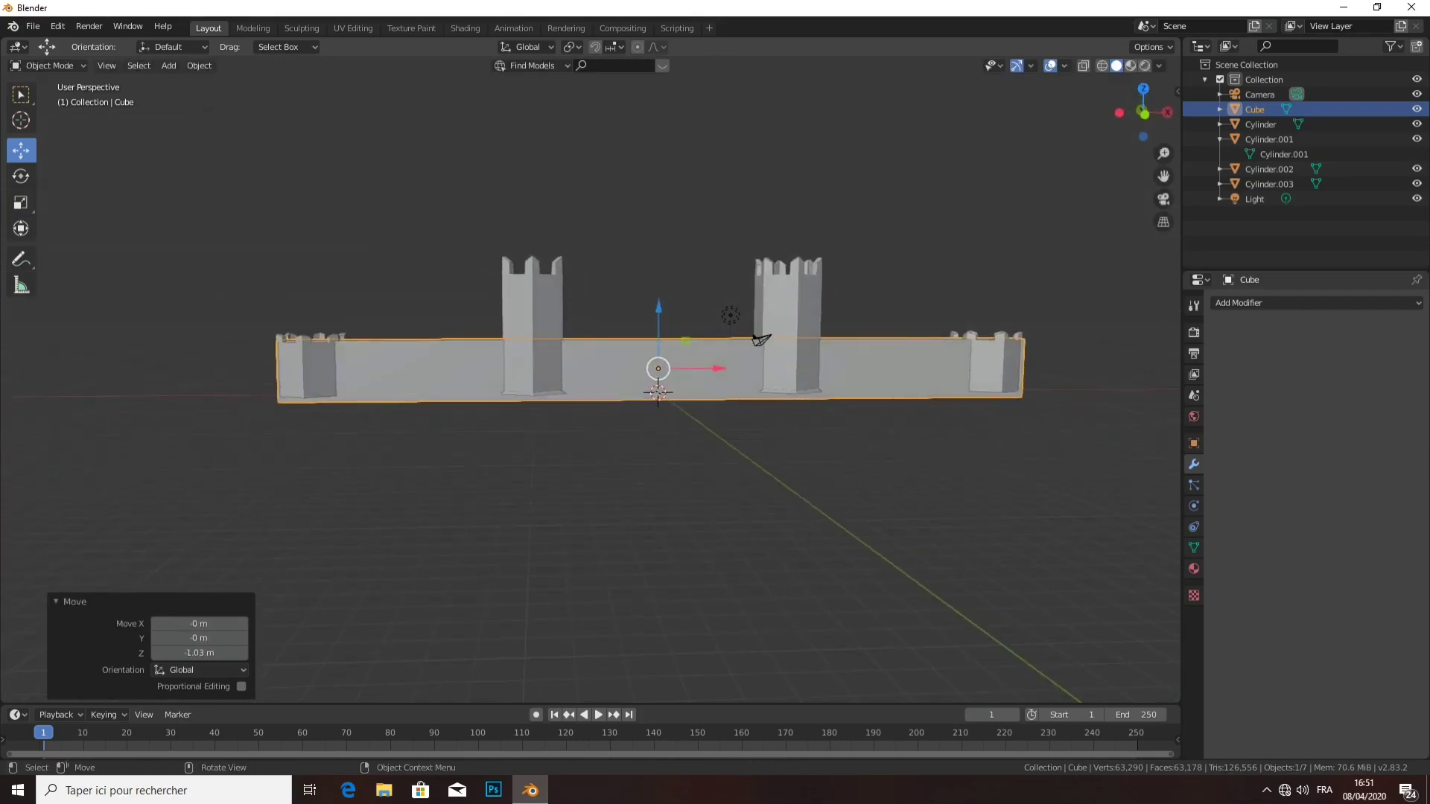
- Move the wall to 0.6296 m along Z so its base meets the tower footings
key("g")
key("z")
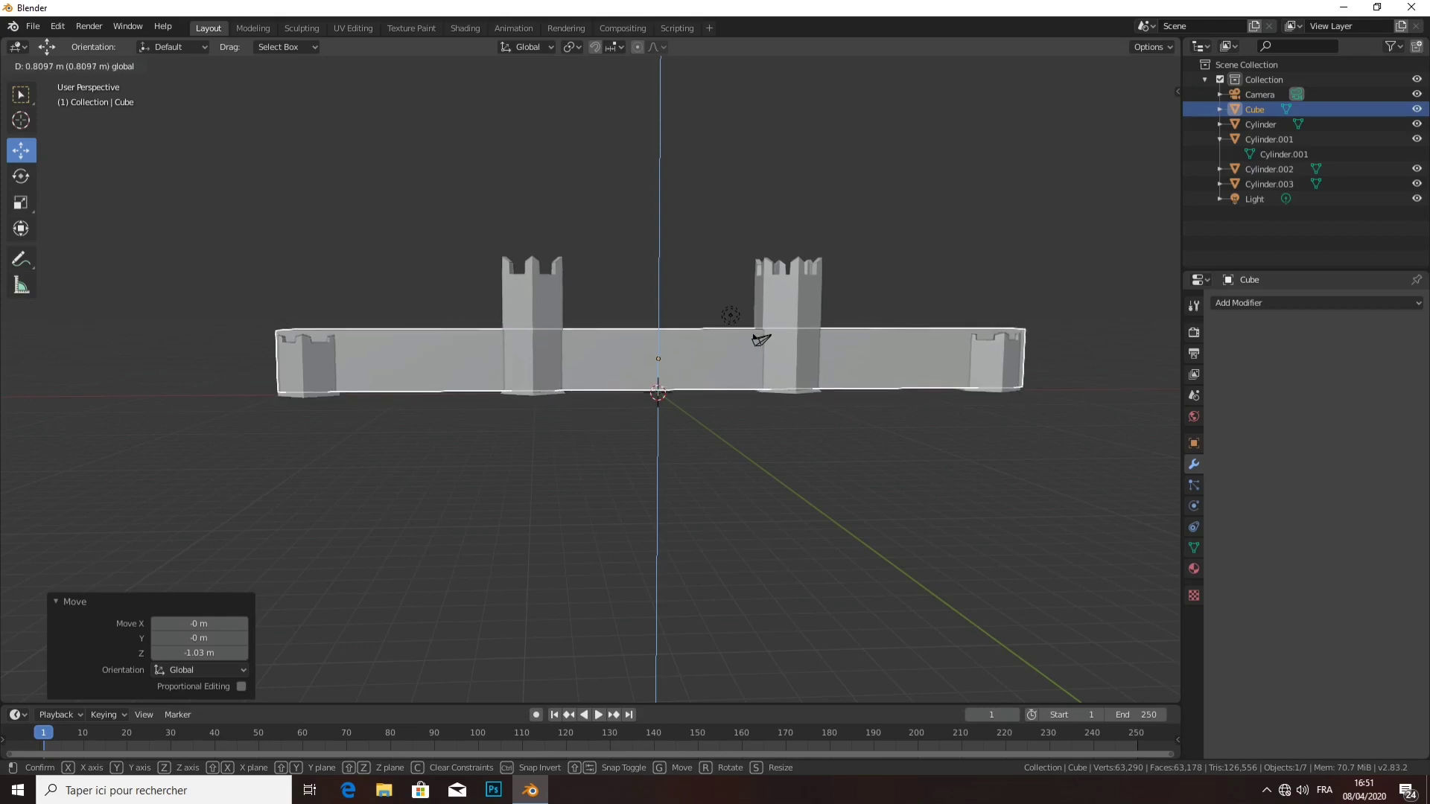
key("Return")
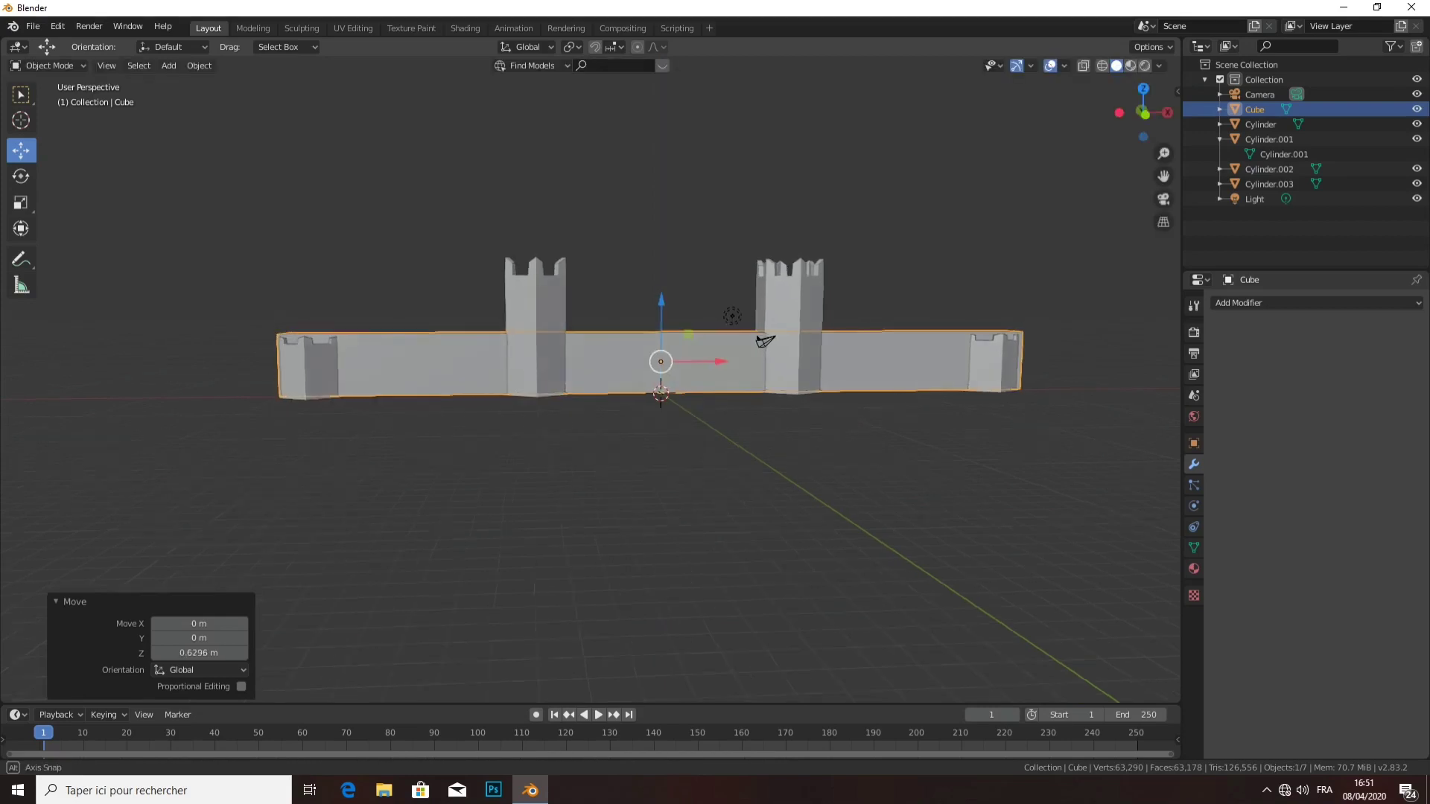
middle_click_drag(655, 447, 714, 447)
scroll(810, 343, "up", 2)
scroll(810, 343, "up", 4)
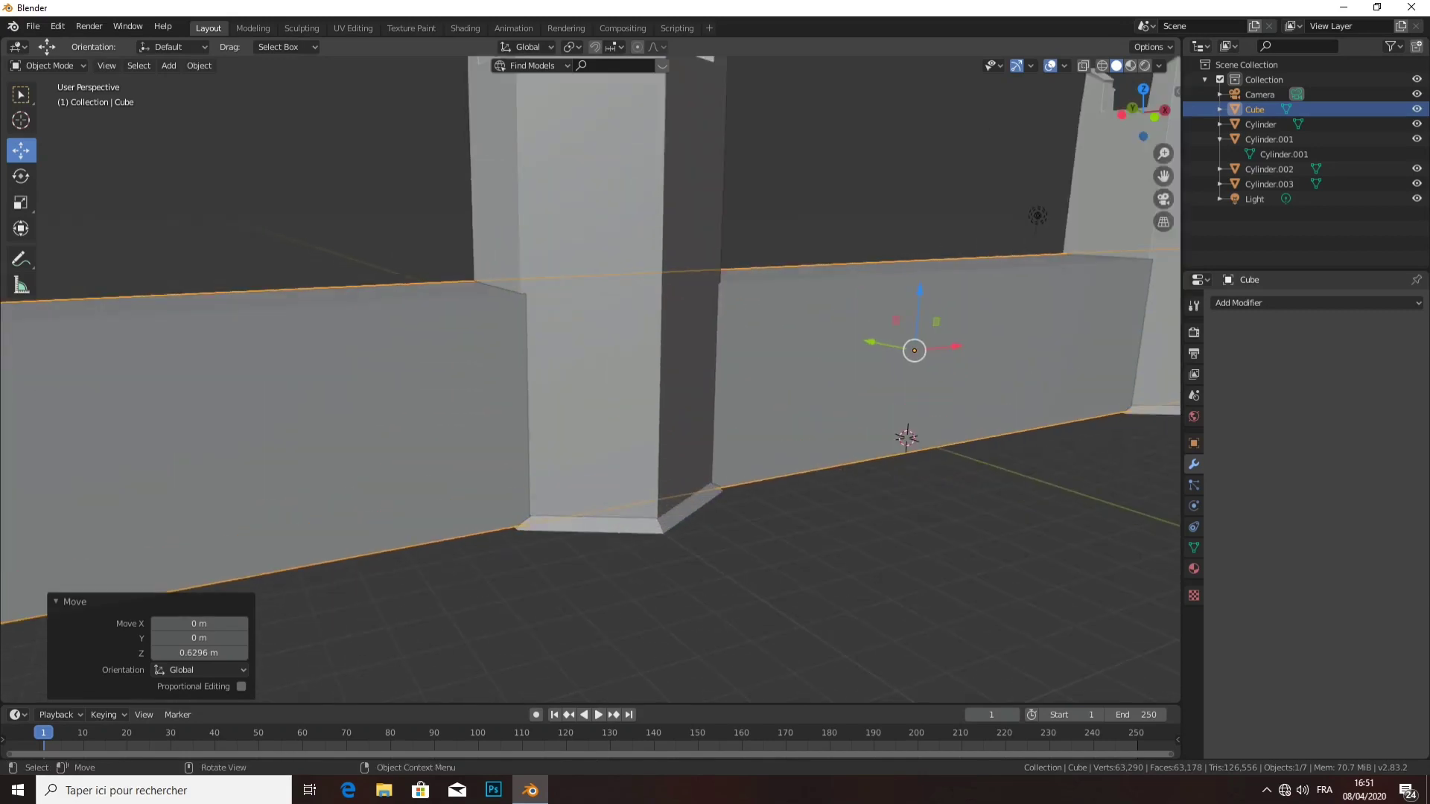
scroll(810, 343, "down", 3)
mouse_move(745, 372)
middle_mouse_down()
mouse_move(744, 313)
mouse_move(760, 350)
mouse_move(700, 358)
middle_mouse_up()
scroll(809, 344, "down", 3)
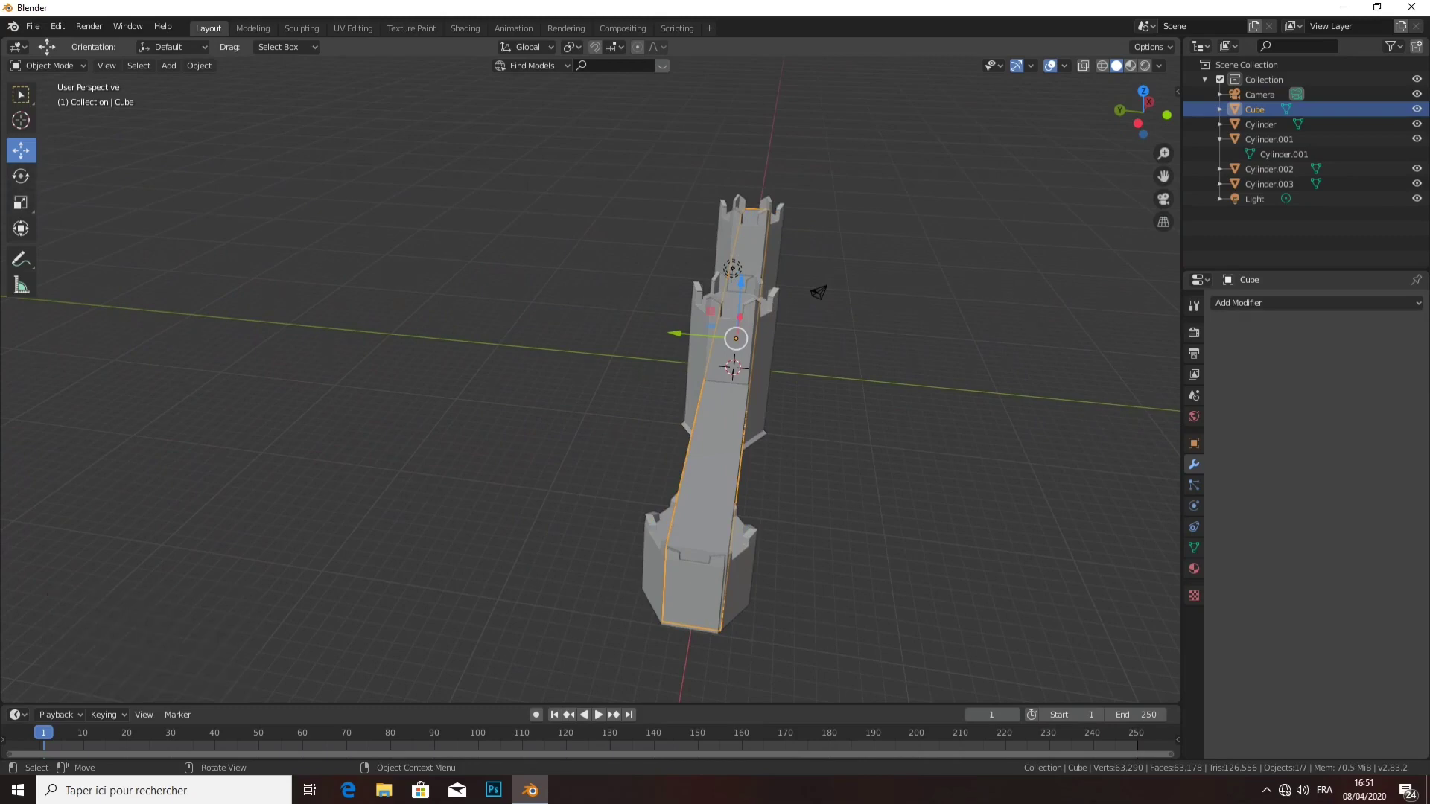
- Resize the long wall slightly with a uniform scale
left_click(21, 202)
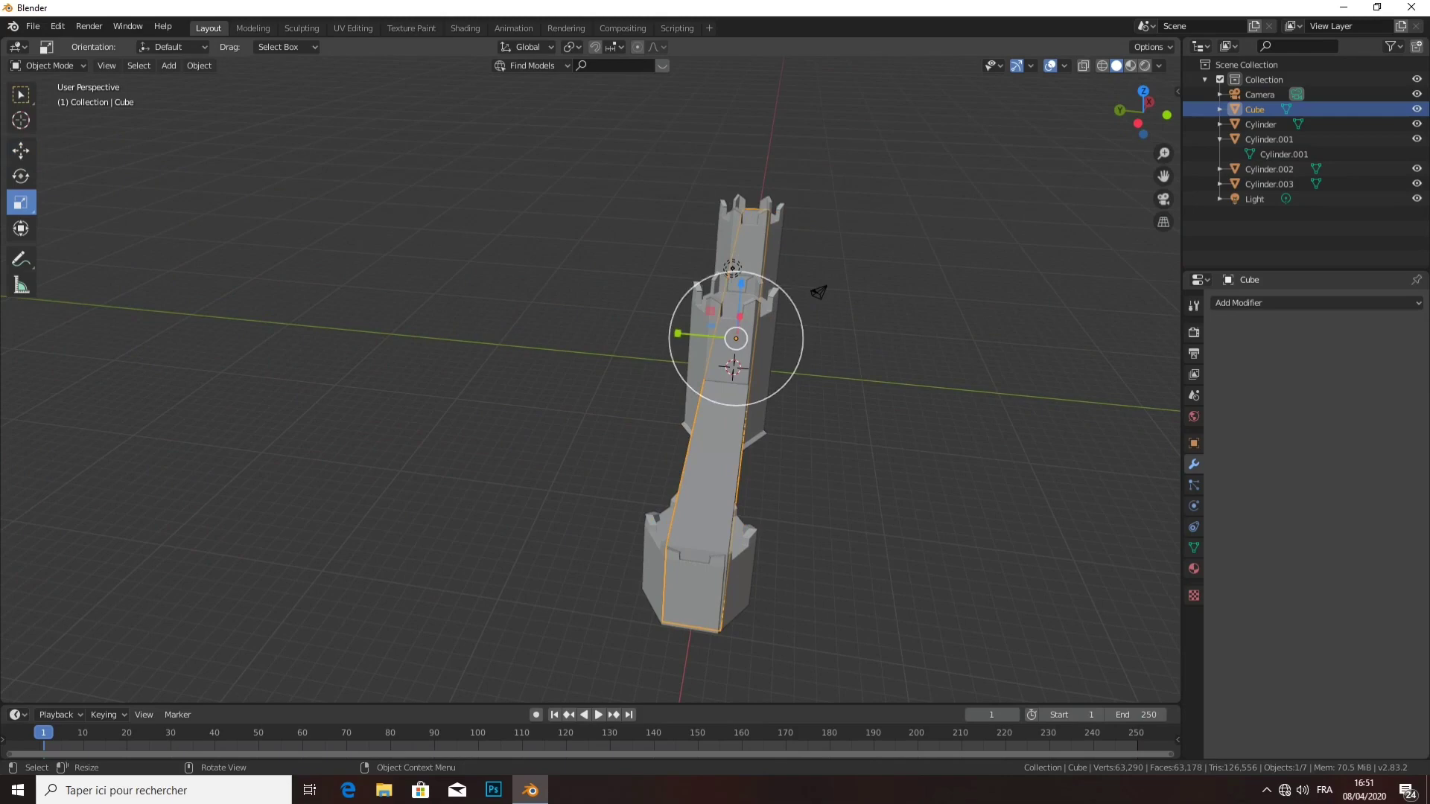
left_click_drag(670, 333, 663, 329)
mouse_move(662, 329)
middle_mouse_down()
mouse_move(728, 322)
mouse_move(656, 351)
middle_mouse_up()
key("alt+a")
- Widen the wall by 1.922 along Y, then view it from Top orthographic
left_click(728, 328)
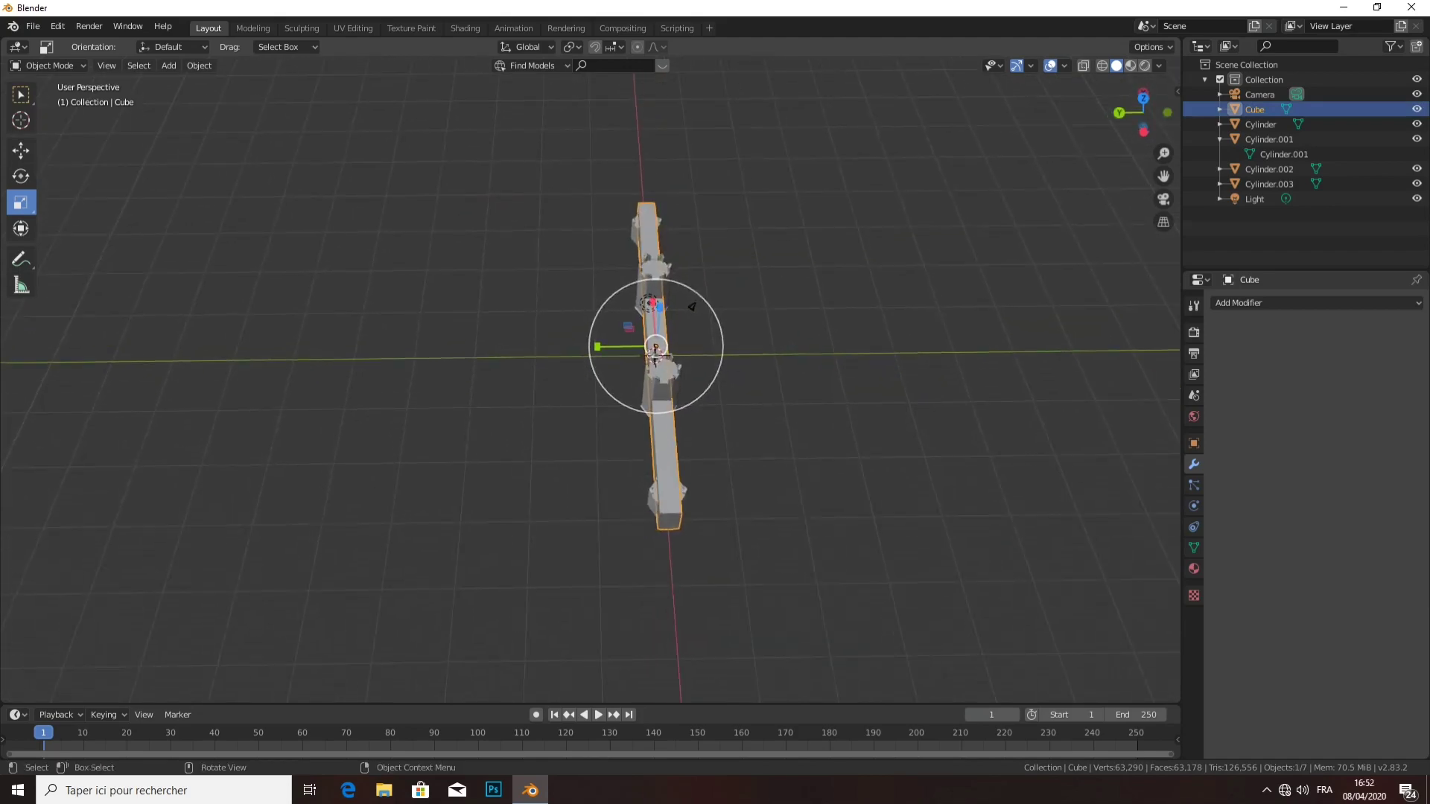
left_click_drag(597, 347, 530, 344)
mouse_move(530, 344)
middle_mouse_down()
mouse_move(708, 385)
mouse_move(733, 376)
middle_mouse_up()
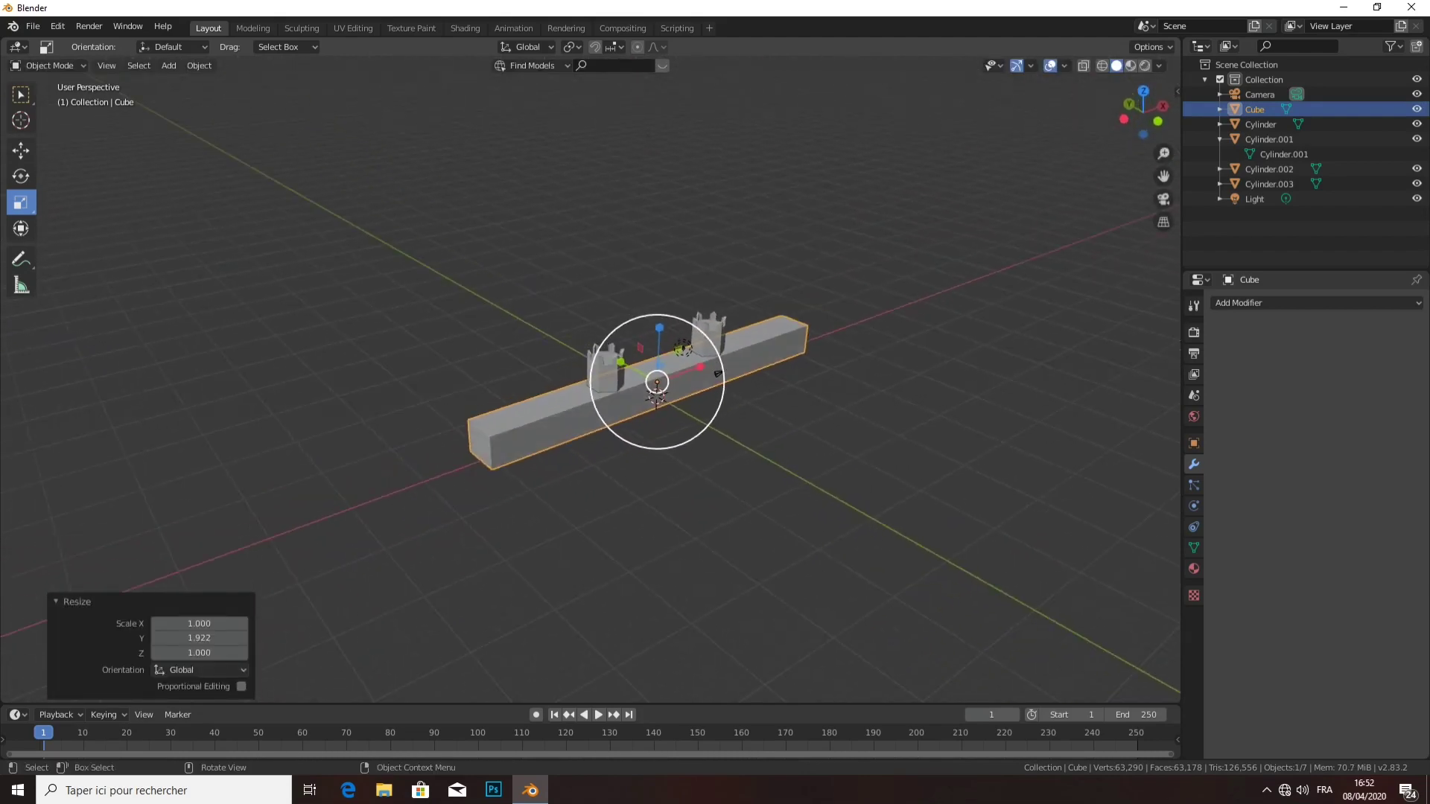
scroll(745, 376, "up", 2)
scroll(824, 360, "up", 3)
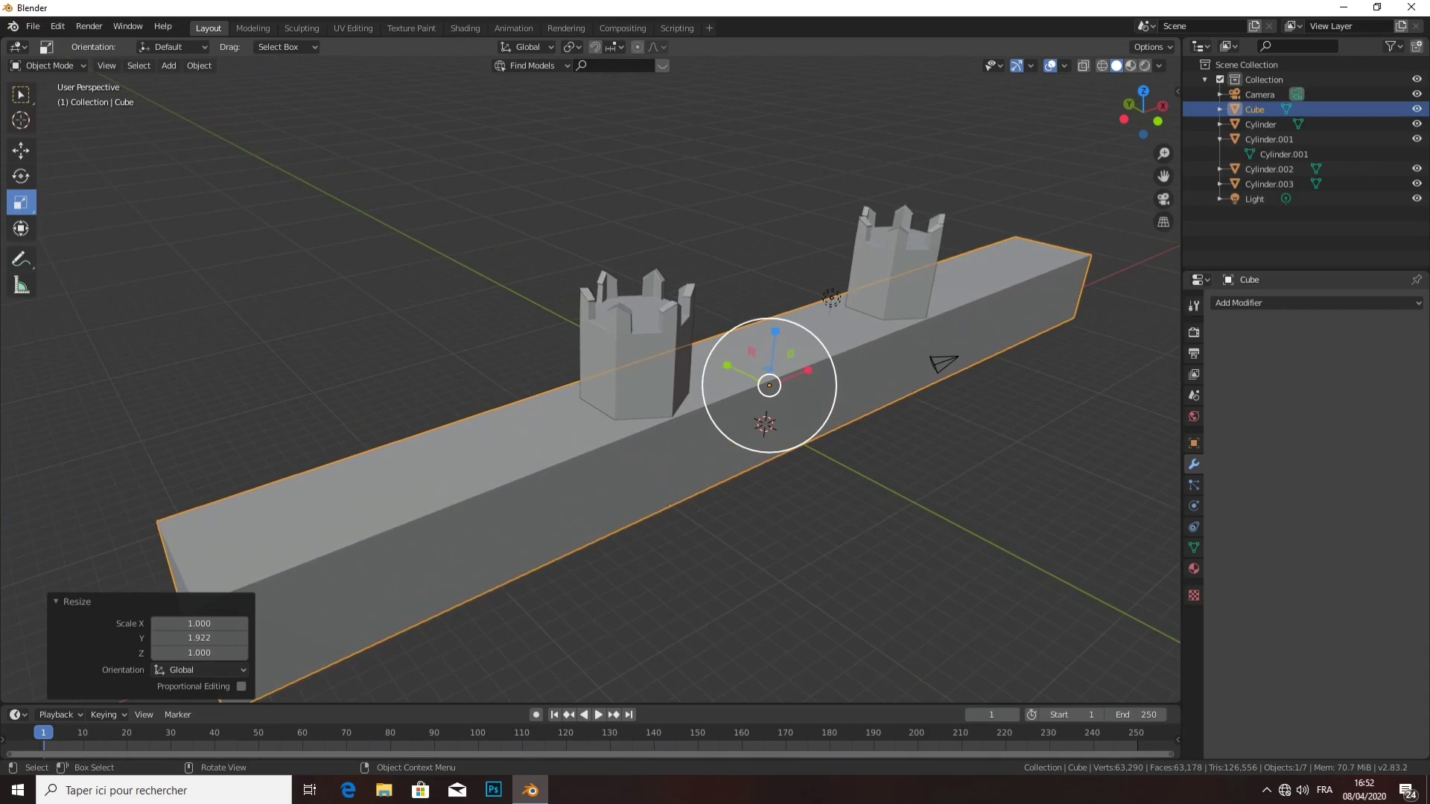
scroll(767, 385, "down", 3)
mouse_move(767, 385)
middle_mouse_down()
mouse_move(730, 379)
mouse_move(743, 362)
mouse_move(719, 315)
middle_mouse_up()
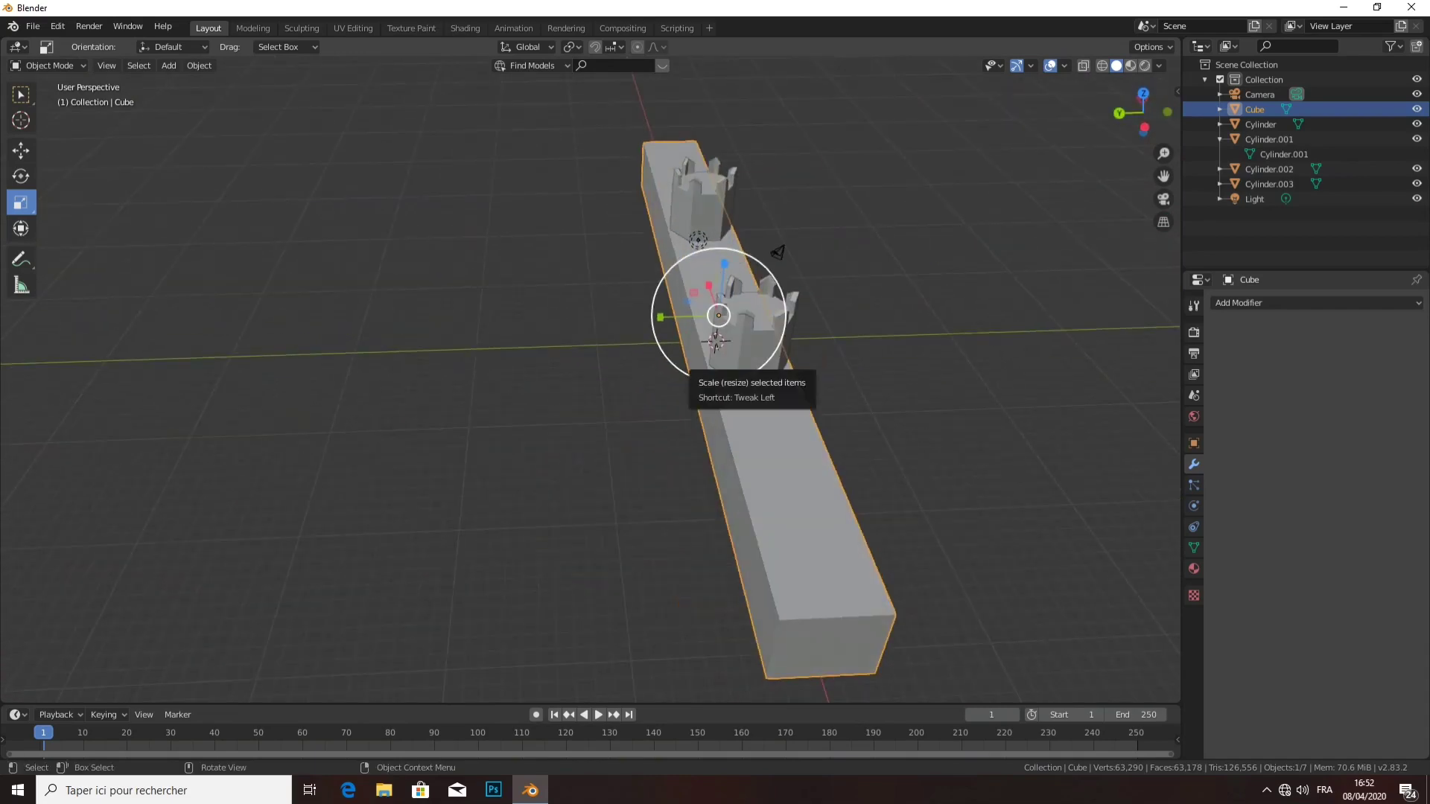
key("KP_7")
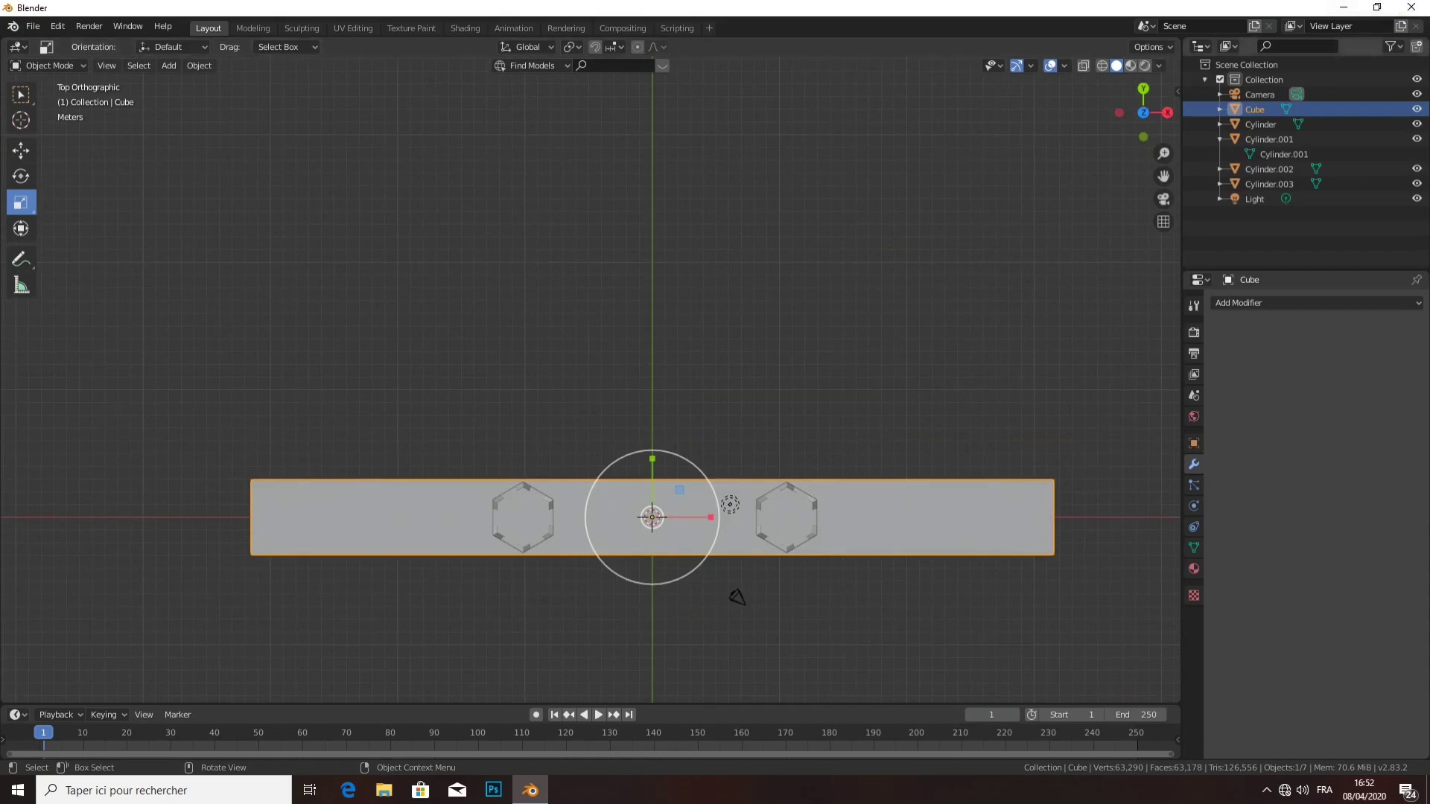
- In wireframe, scale the wall thinner along Y and switch to Front view
left_click(1102, 66)
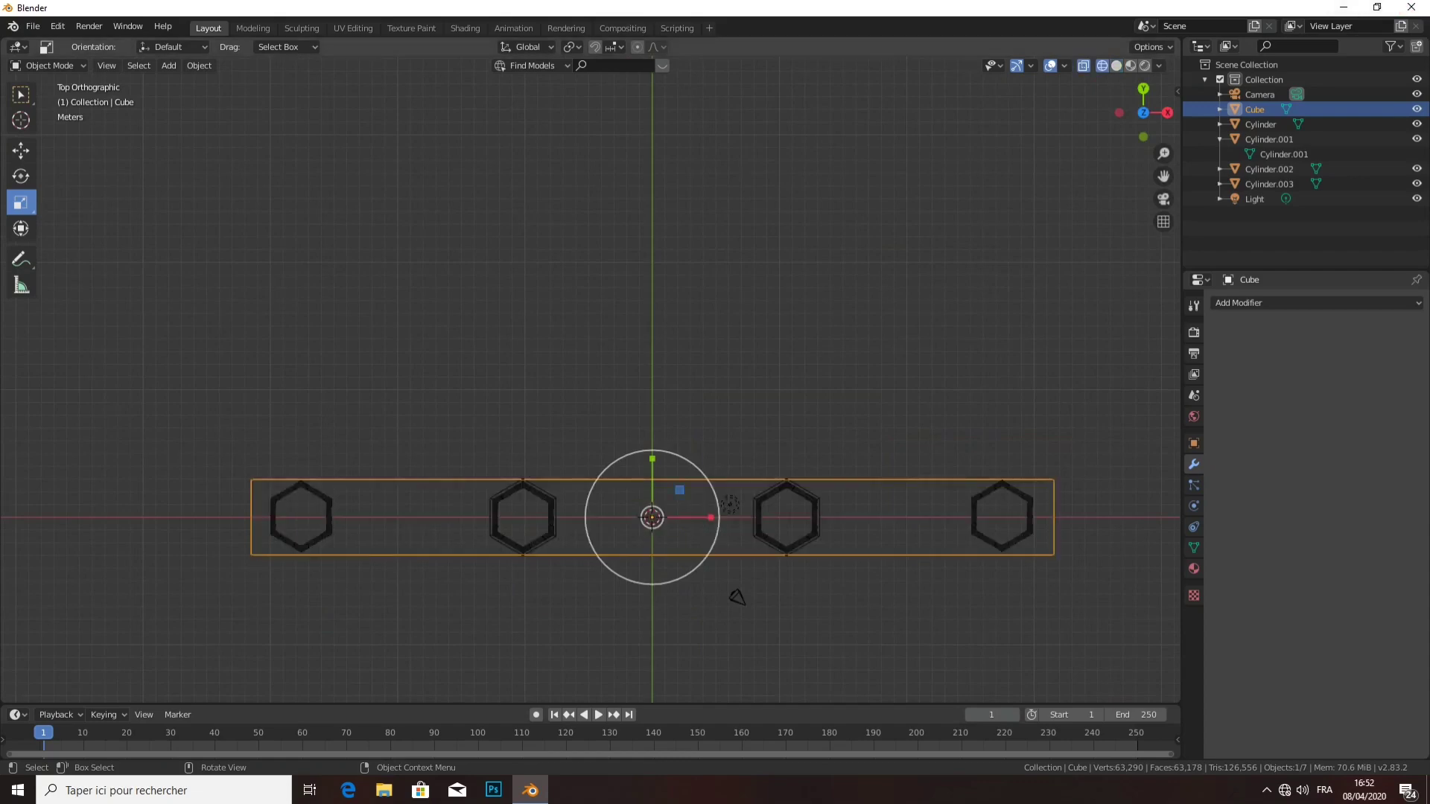
left_click_drag(652, 458, 655, 488)
key("alt+a")
mouse_move(655, 488)
middle_mouse_down()
mouse_move(744, 484)
mouse_move(670, 477)
mouse_move(655, 446)
middle_mouse_up()
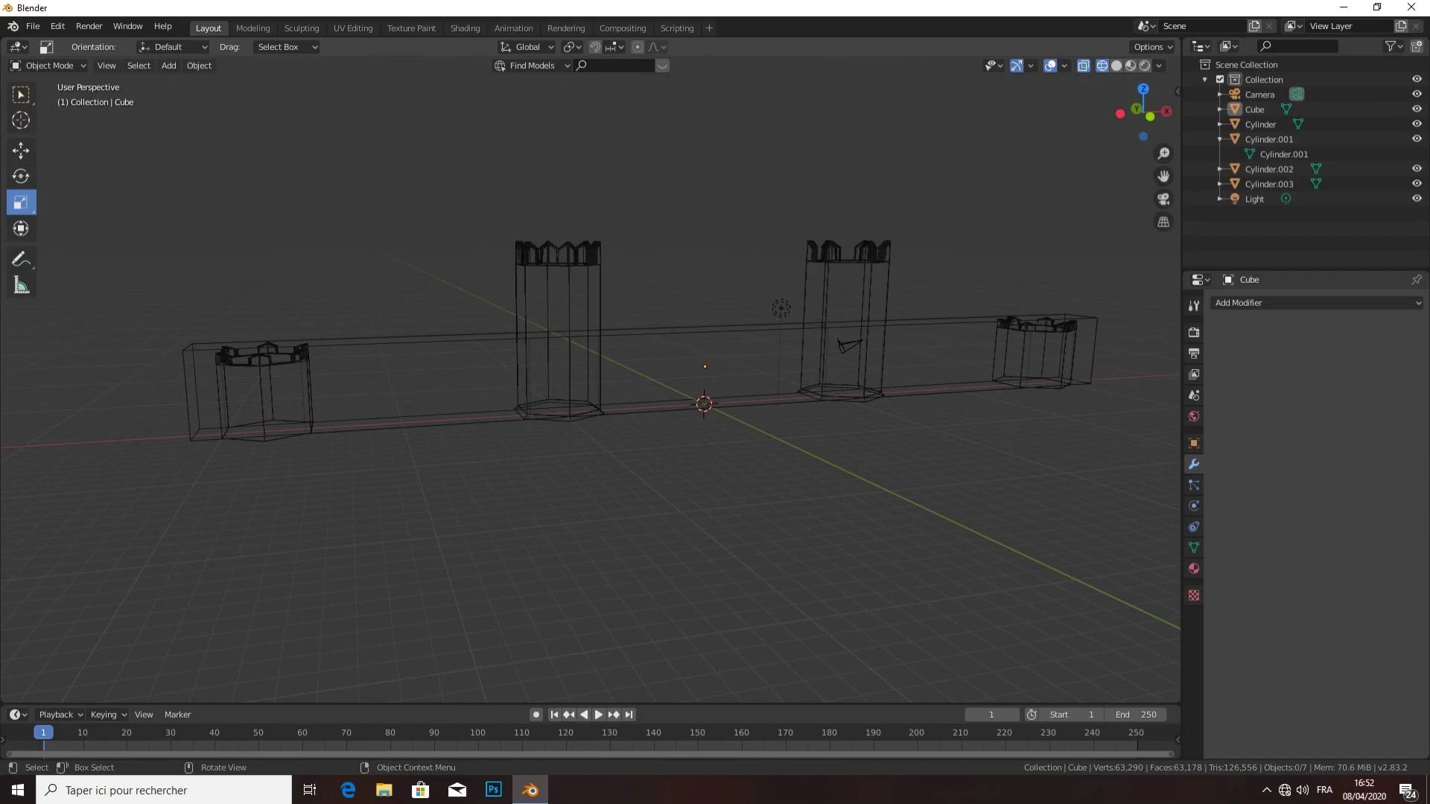
key("KP_1")
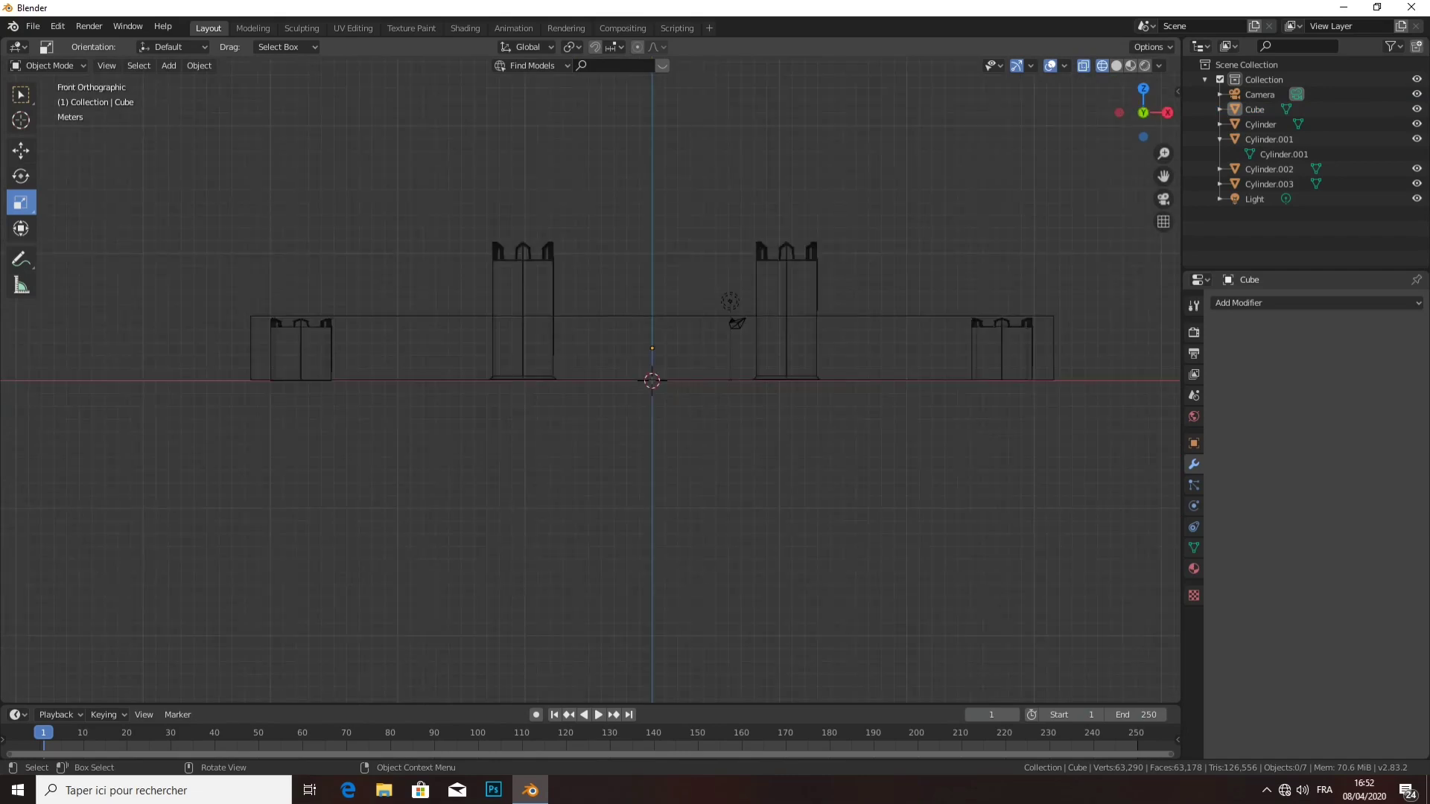
- Raise the small left tower (Cylinder.002) onto the wall, adjusting it down 0.585 m
left_click(301, 343)
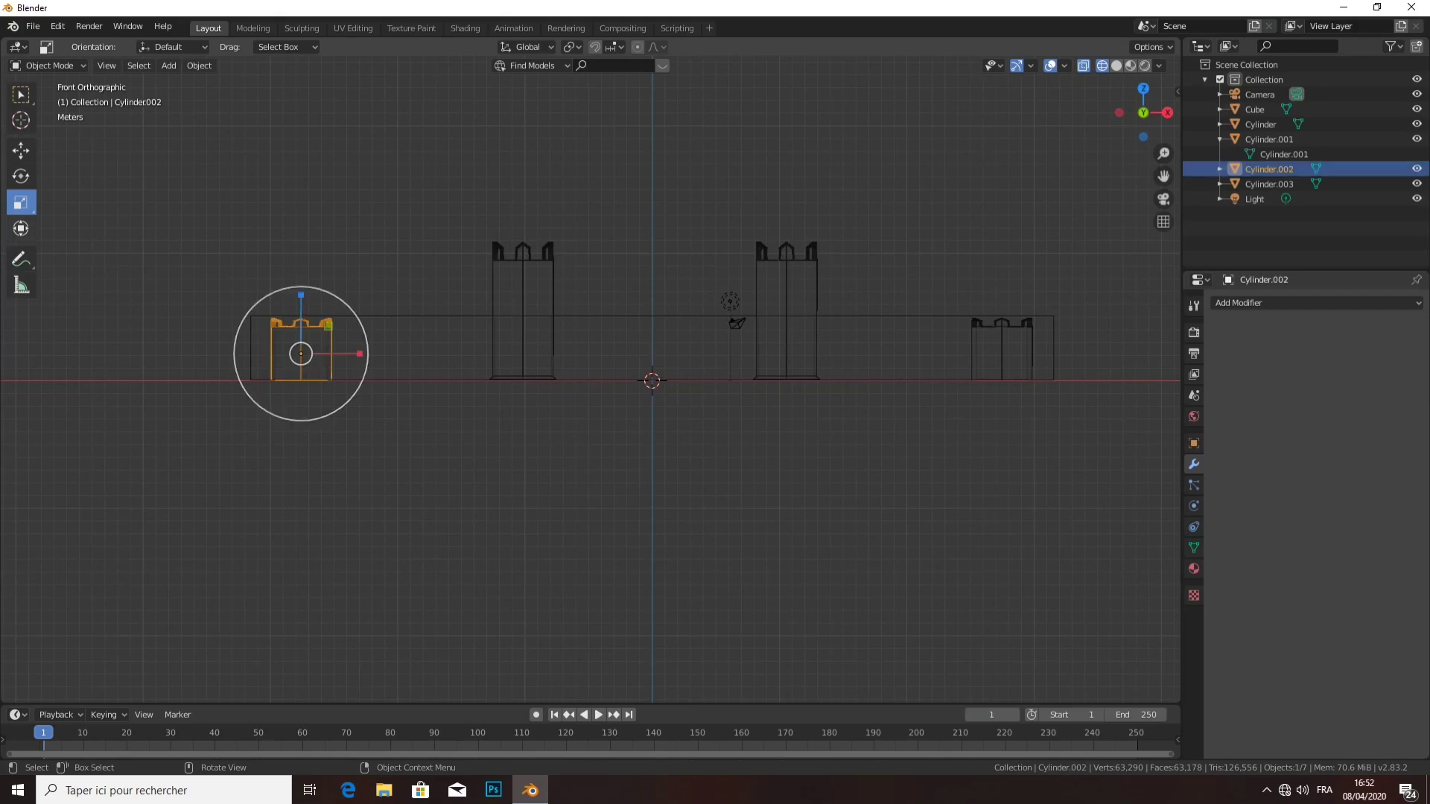
left_click(21, 149)
left_click_drag(301, 294, 301, 247)
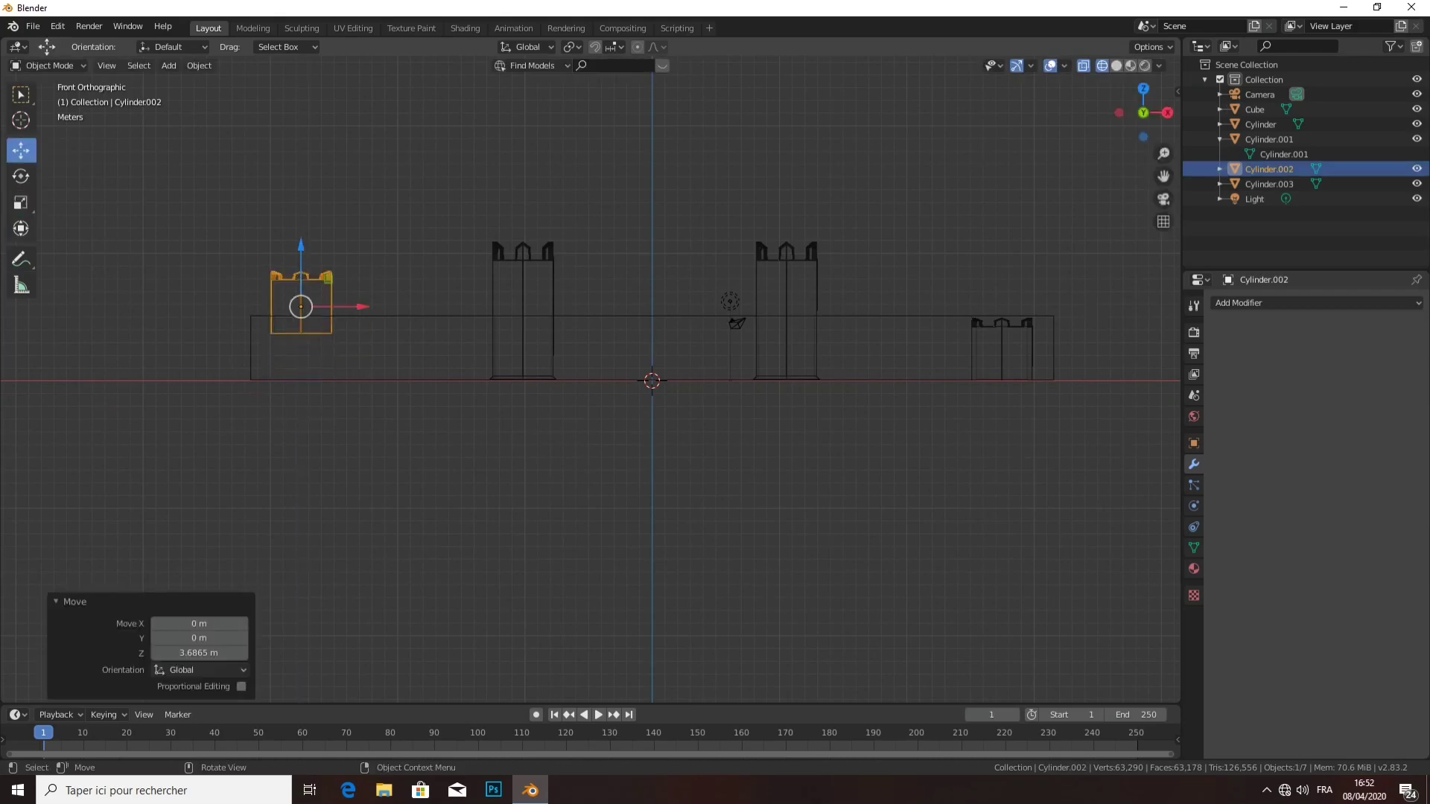
left_click(1001, 335)
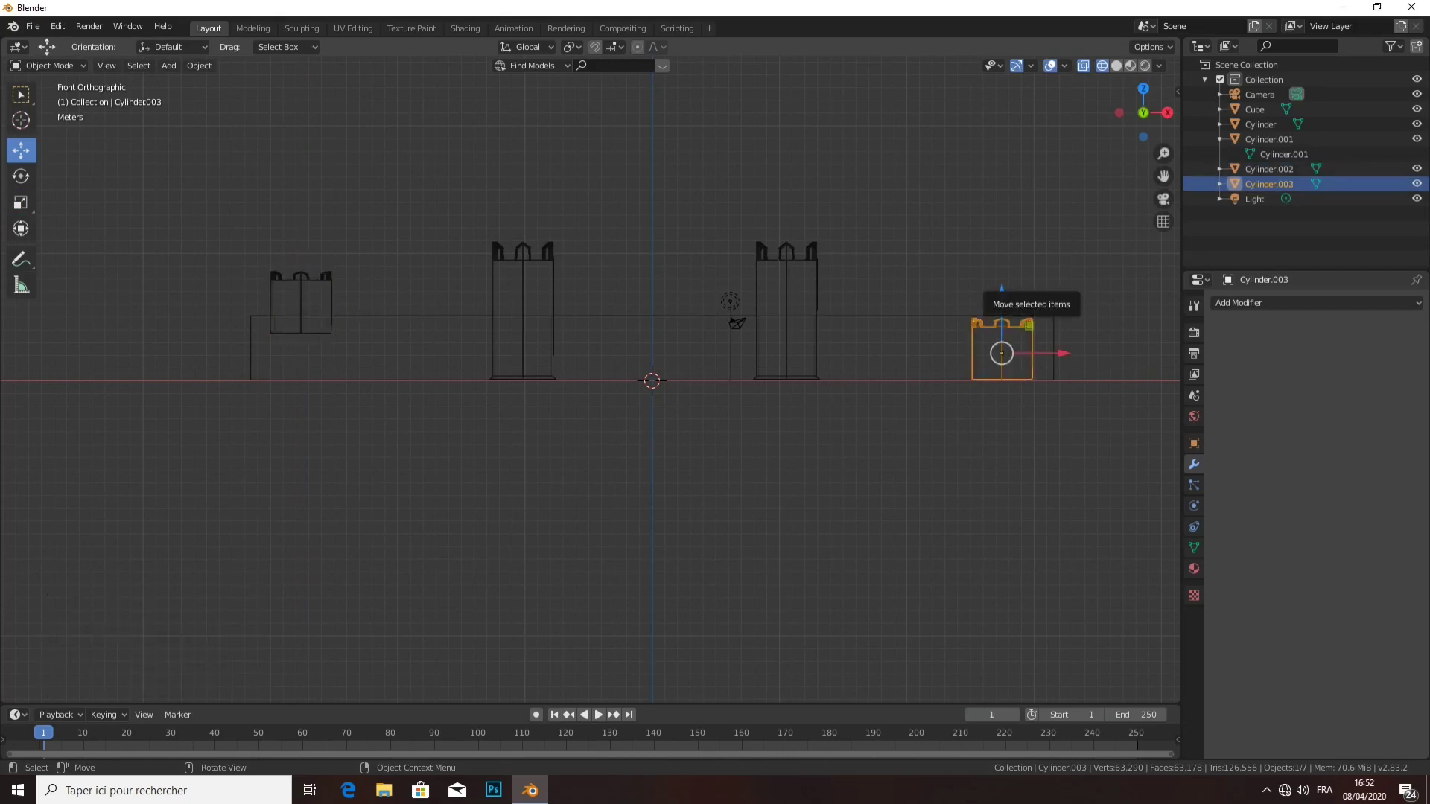
left_click(301, 309)
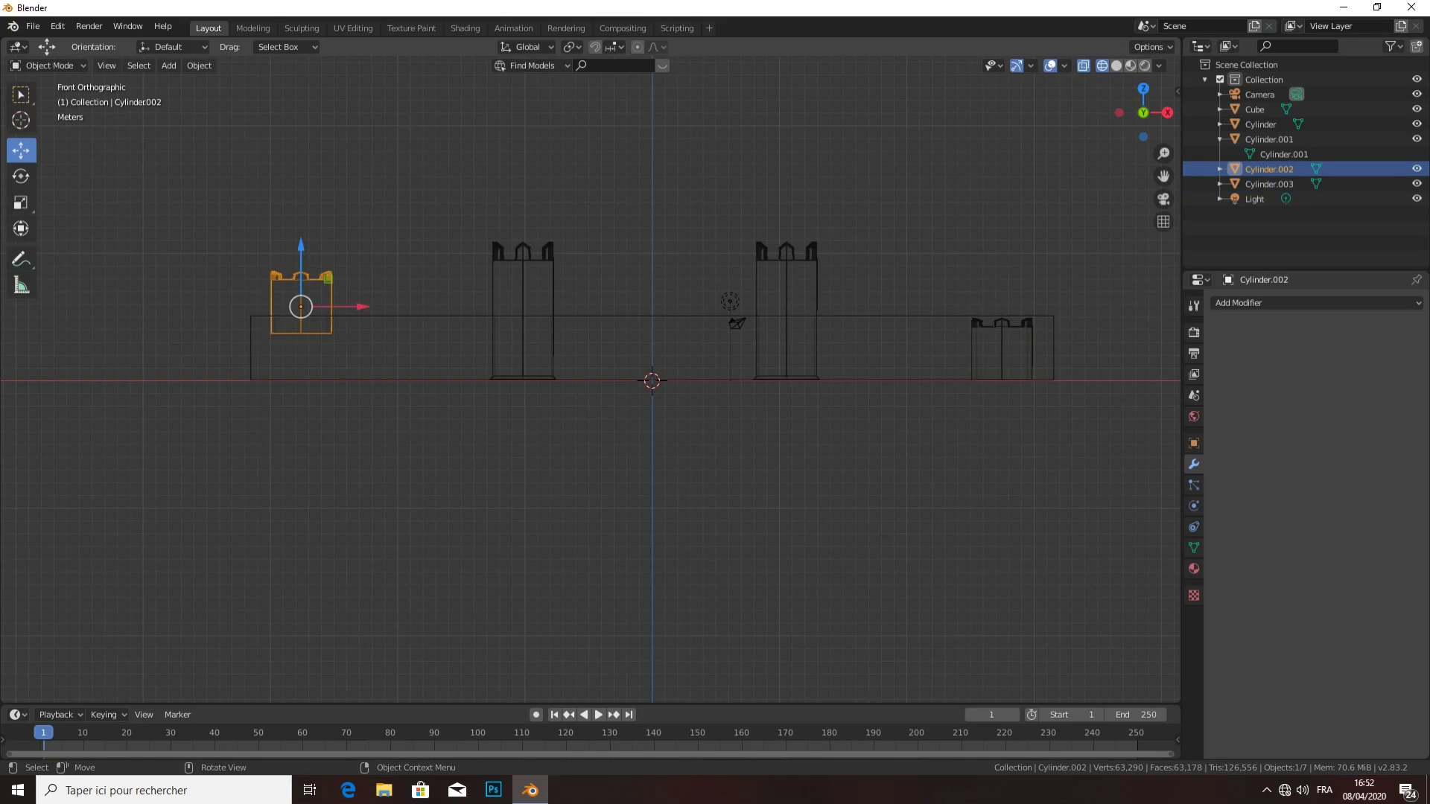
key("g")
key("z")
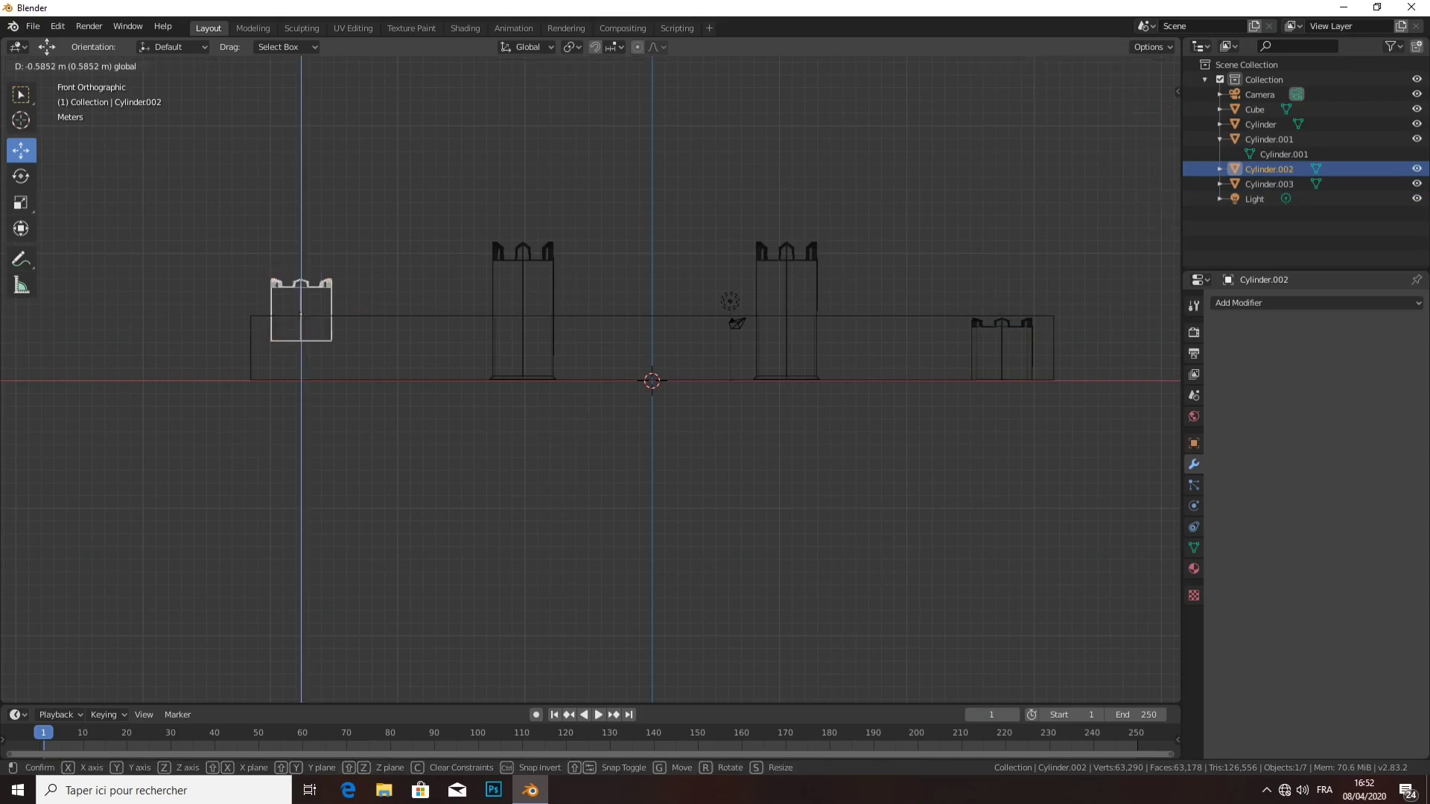
key("Return")
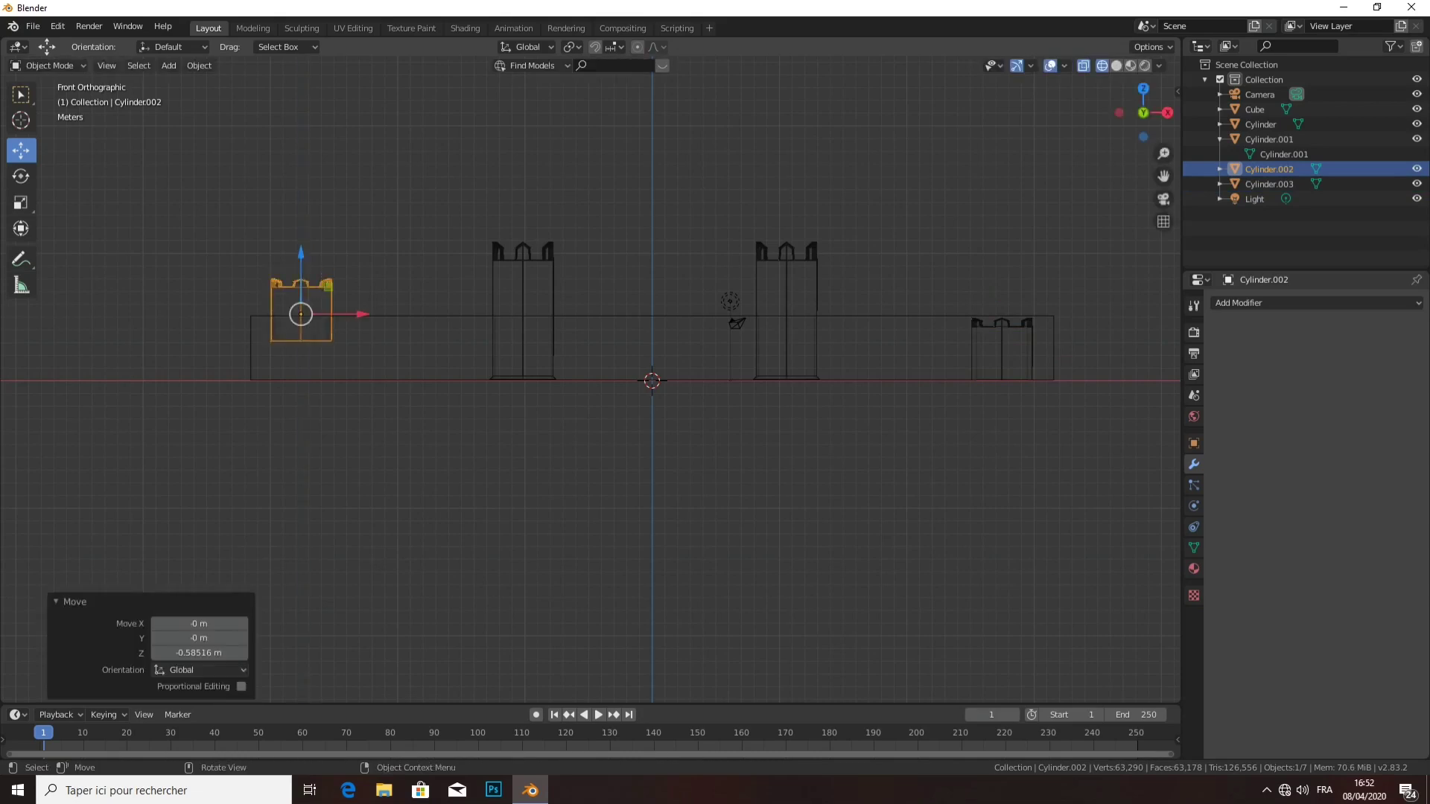
- Raise the small right tower 2.9258 m onto the wall and return to solid shading
left_click(1002, 350)
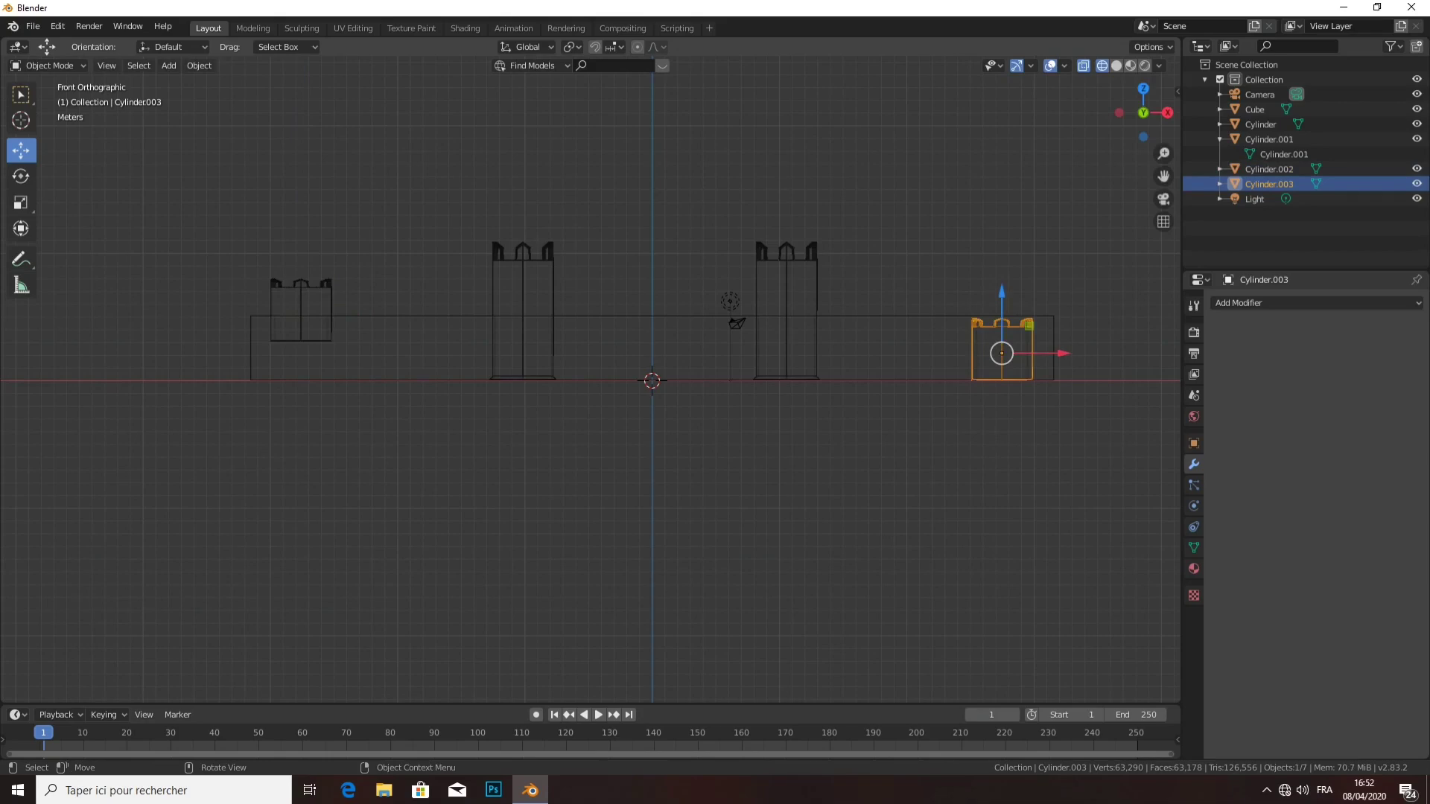
left_click_drag(1001, 294, 1002, 257)
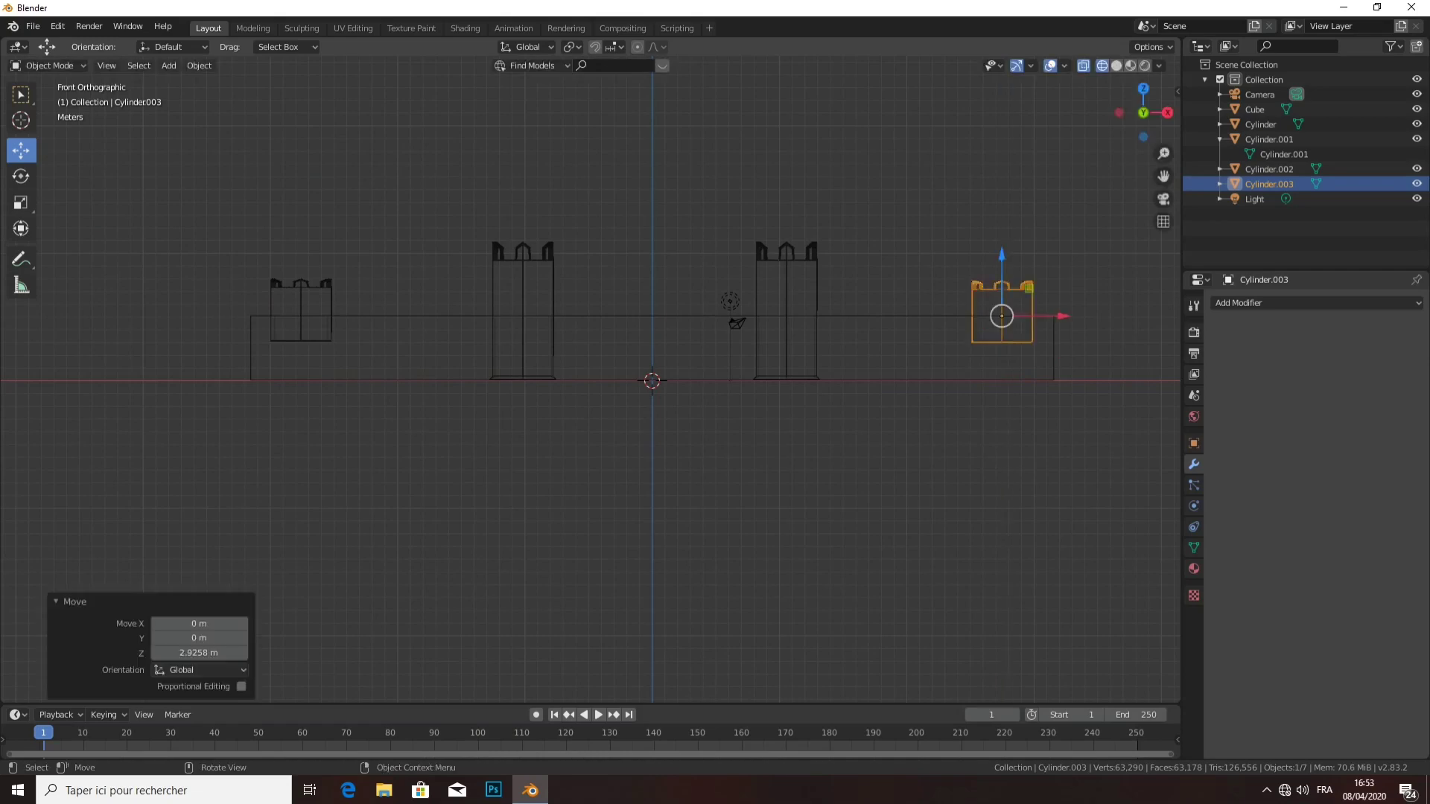
key("alt+a")
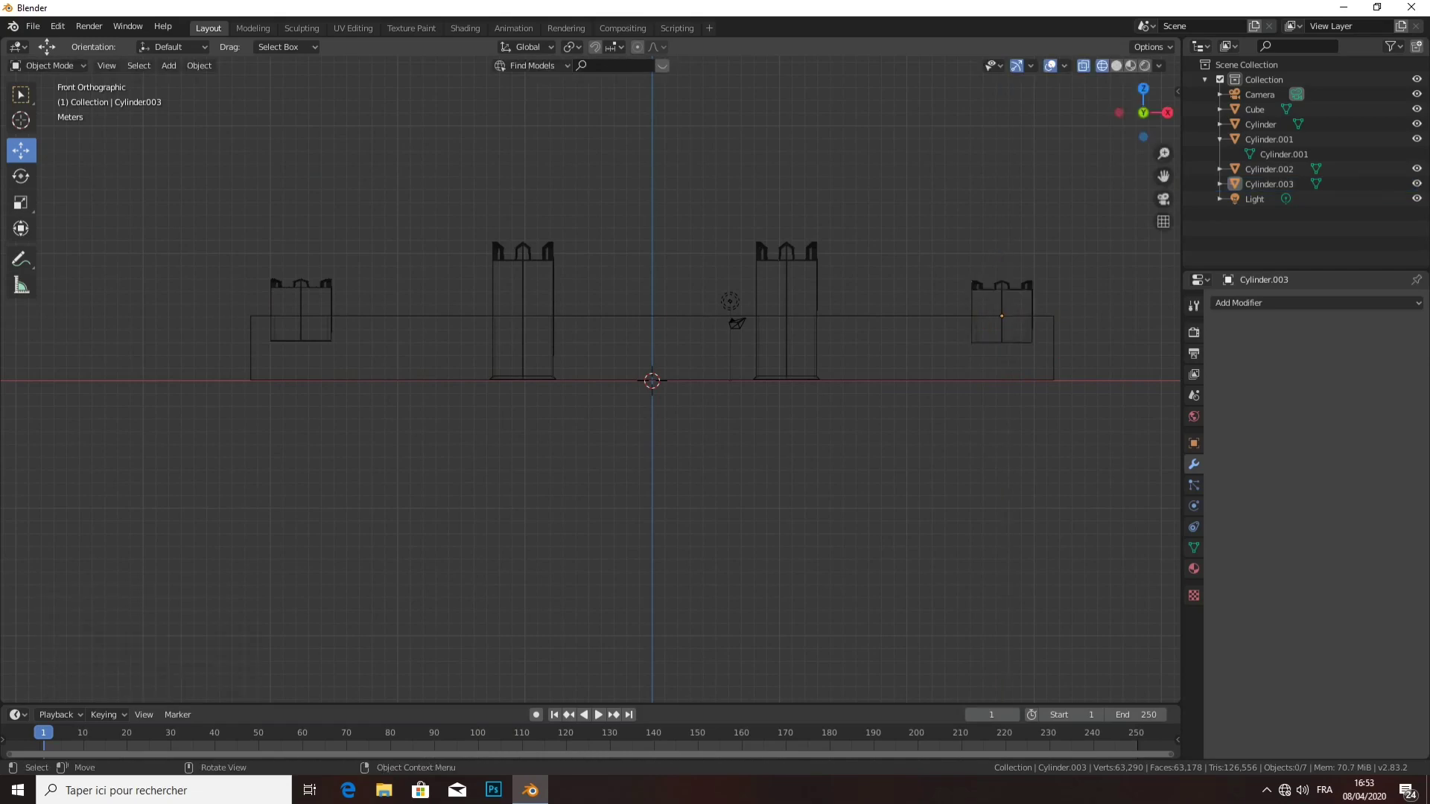
key("shift+z")
- Put the wall cube into Edit Mode and select its long side face
mouse_move(596, 335)
middle_mouse_down()
mouse_move(671, 410)
mouse_move(827, 402)
mouse_move(804, 387)
mouse_move(864, 343)
middle_mouse_up()
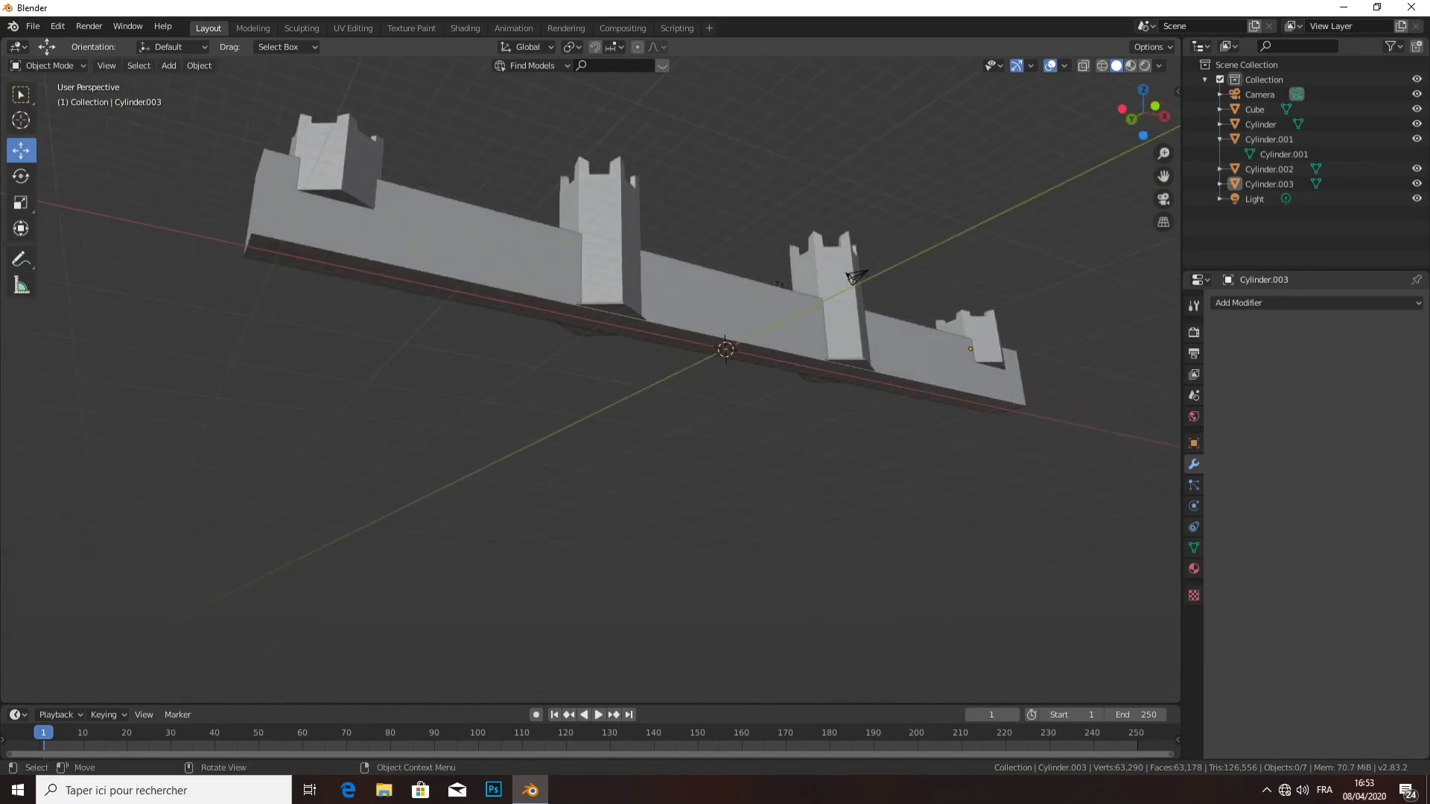
left_click(871, 350)
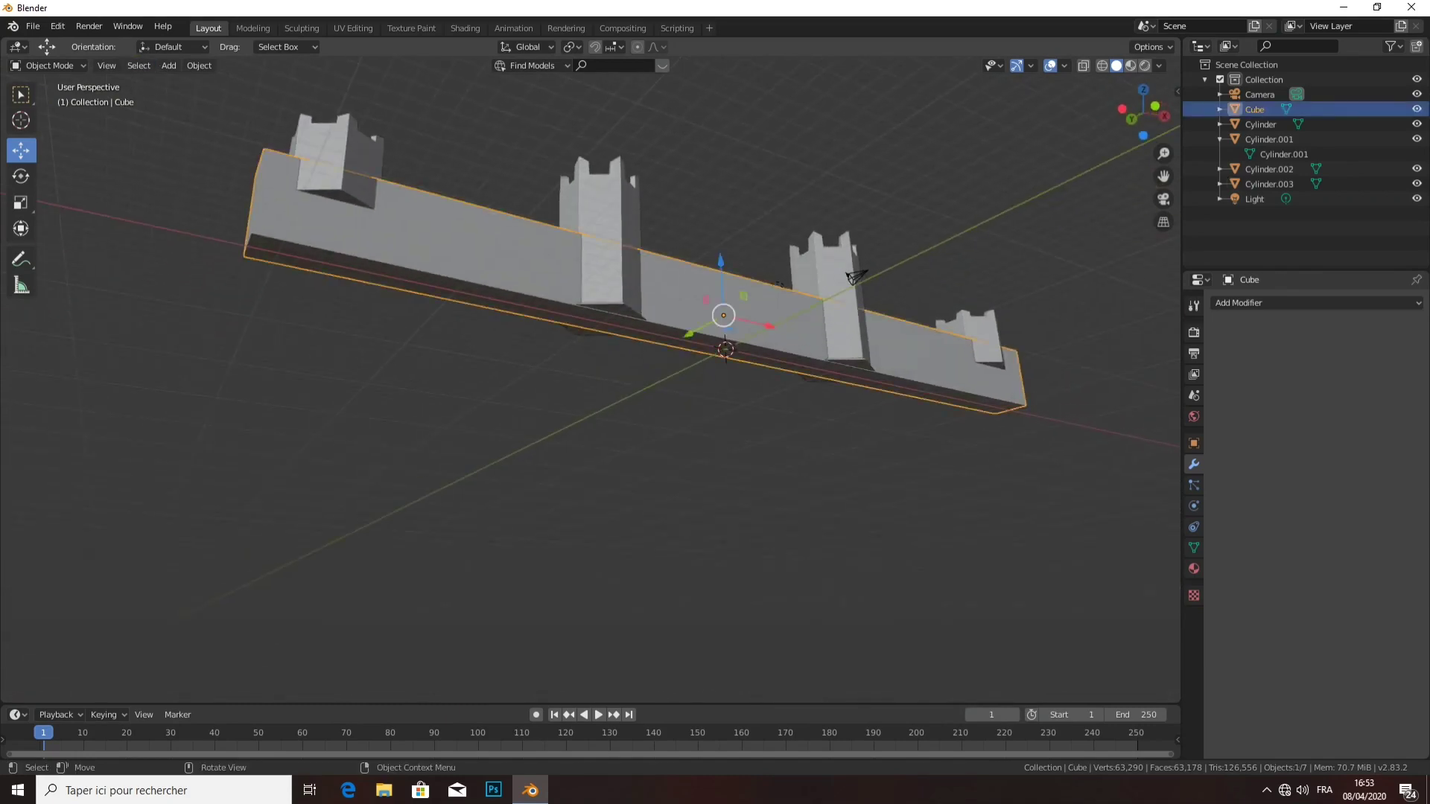
left_click(48, 65)
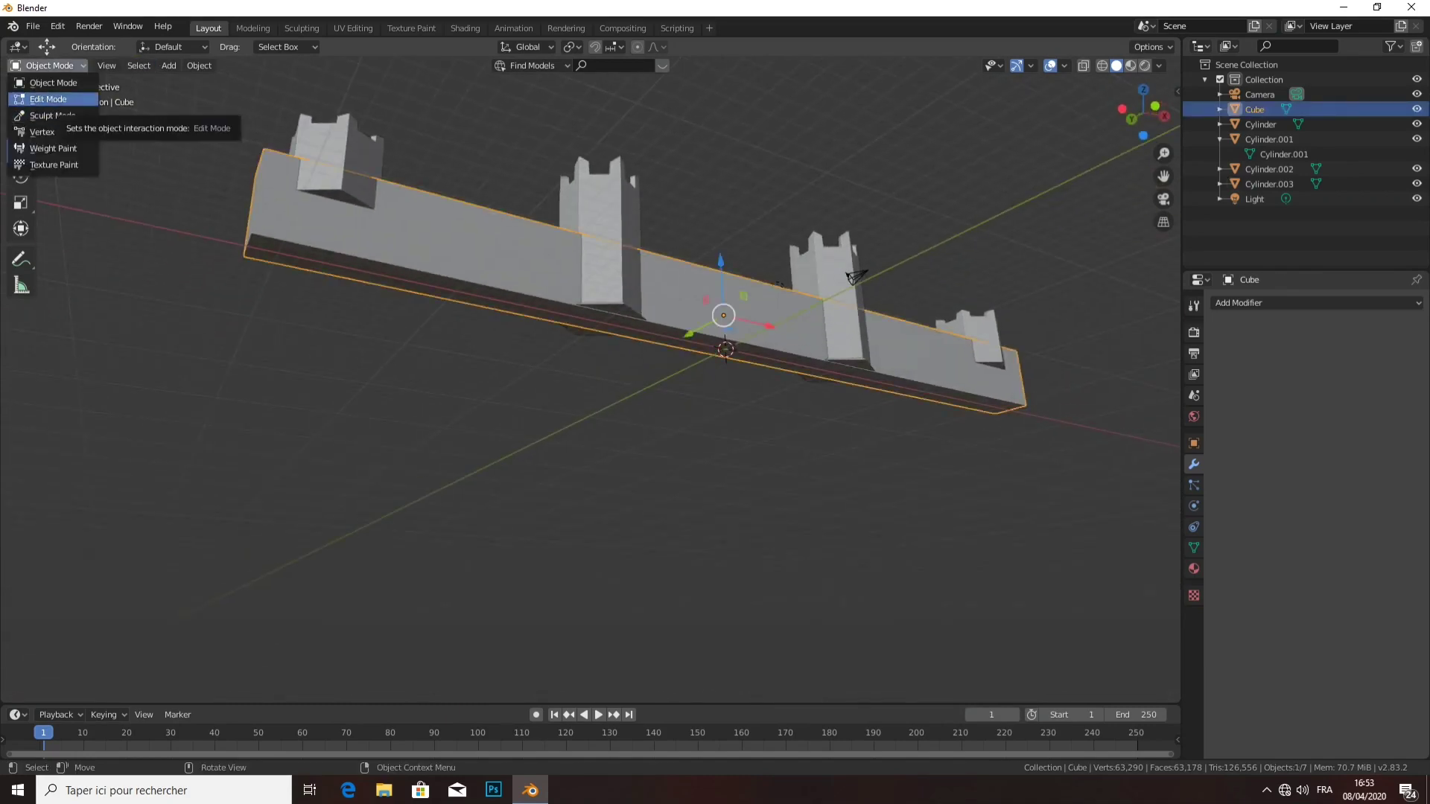
left_click(48, 99)
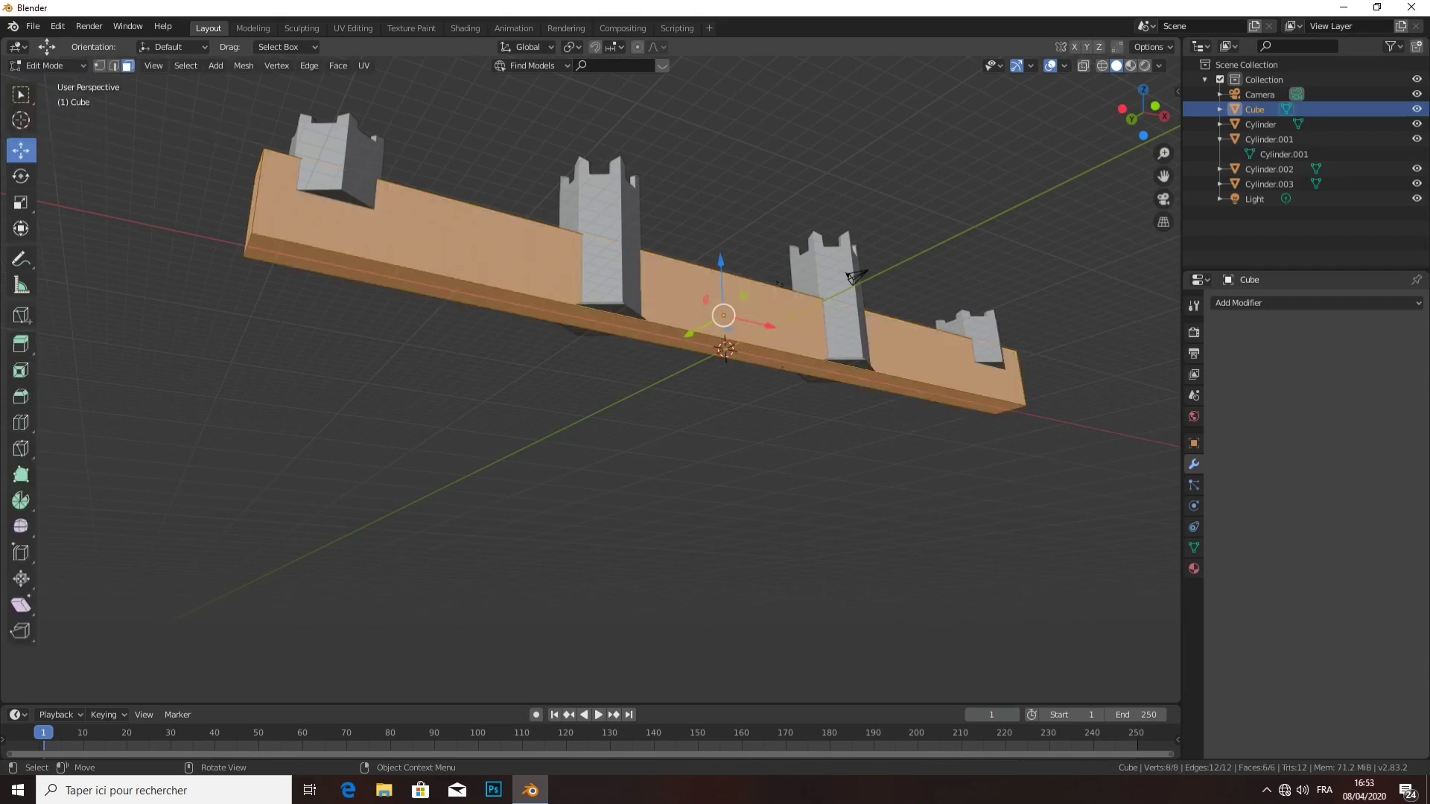
left_click(521, 302)
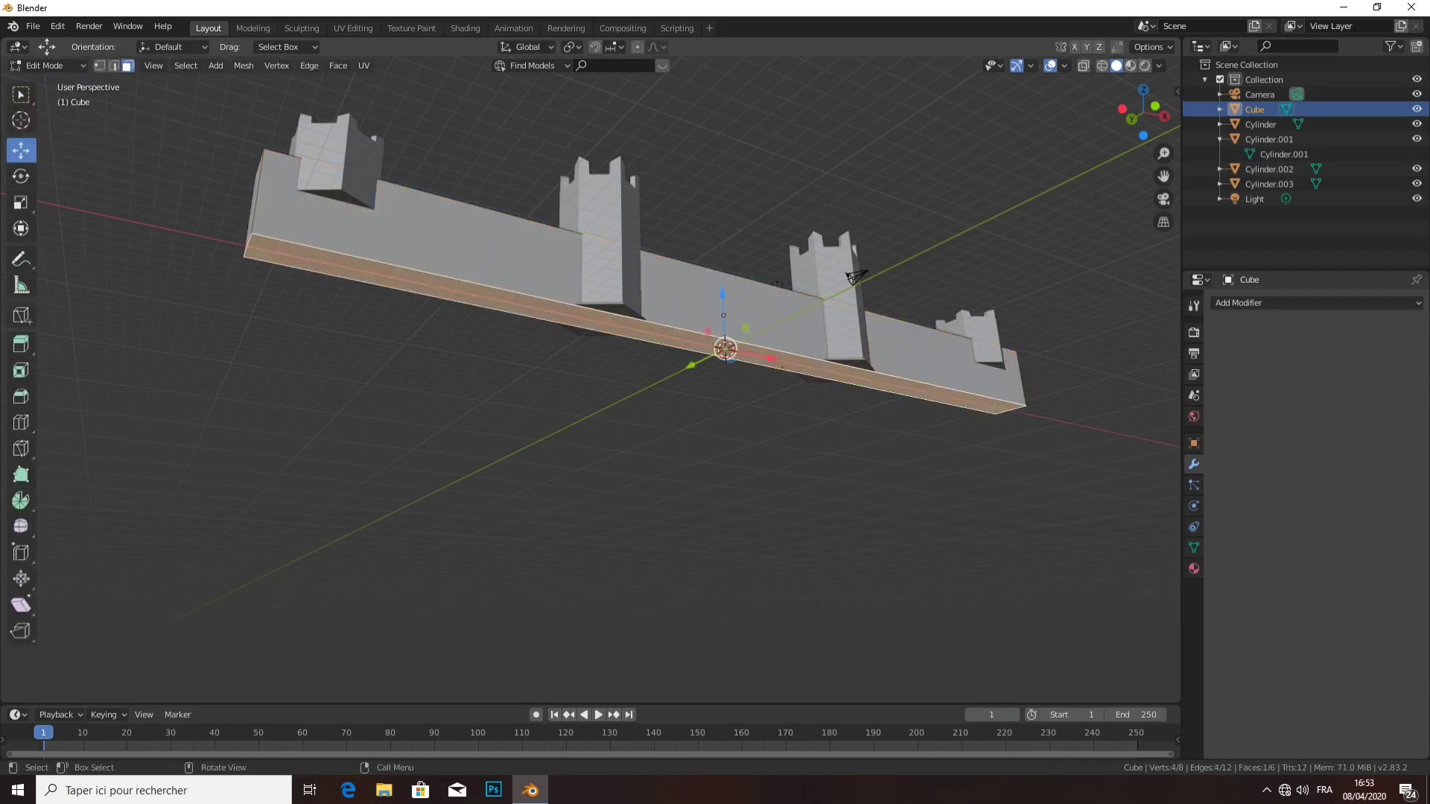
- Scale the selected side face up by 1.252
middle_click_drag(819, 357, 827, 417)
key("s")
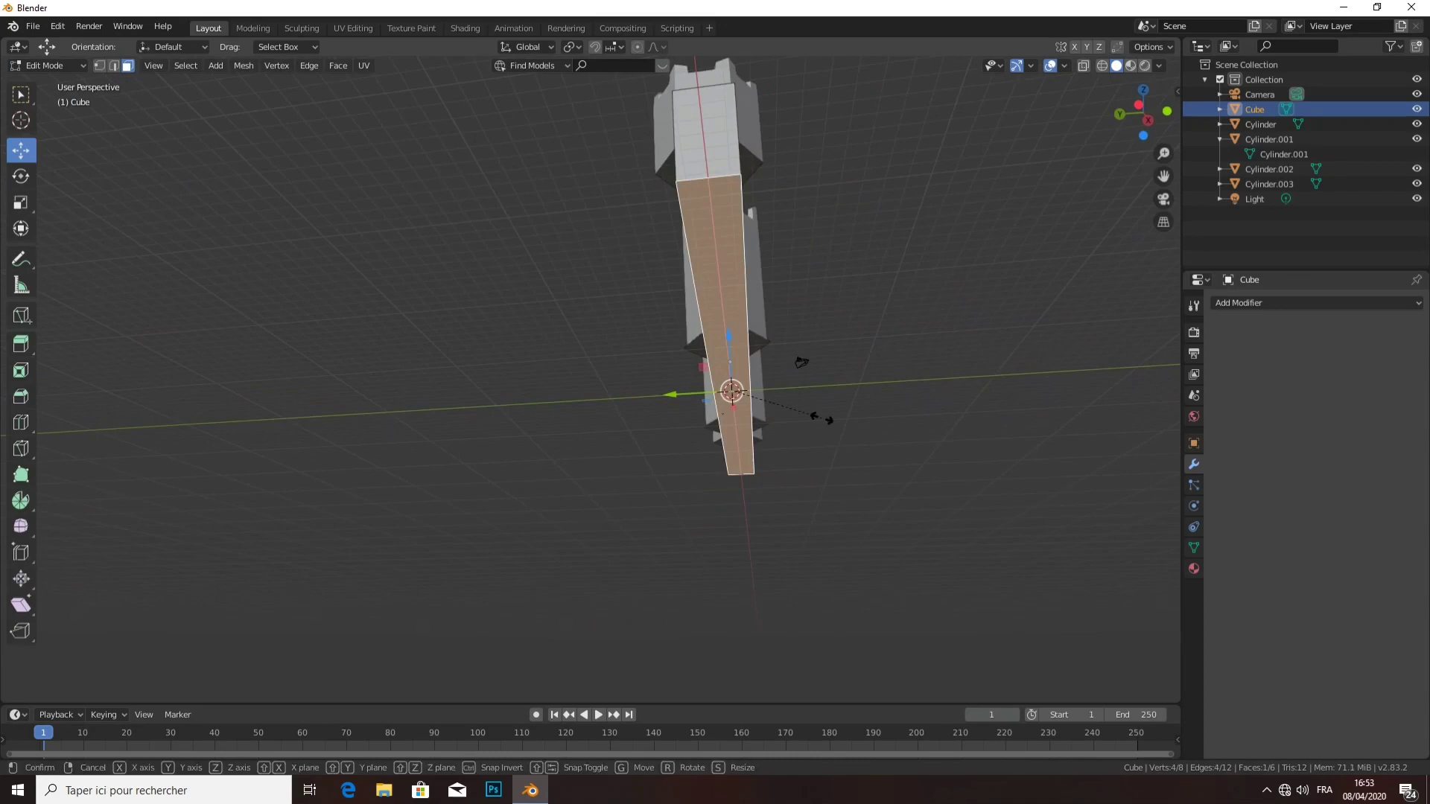
left_click(834, 424)
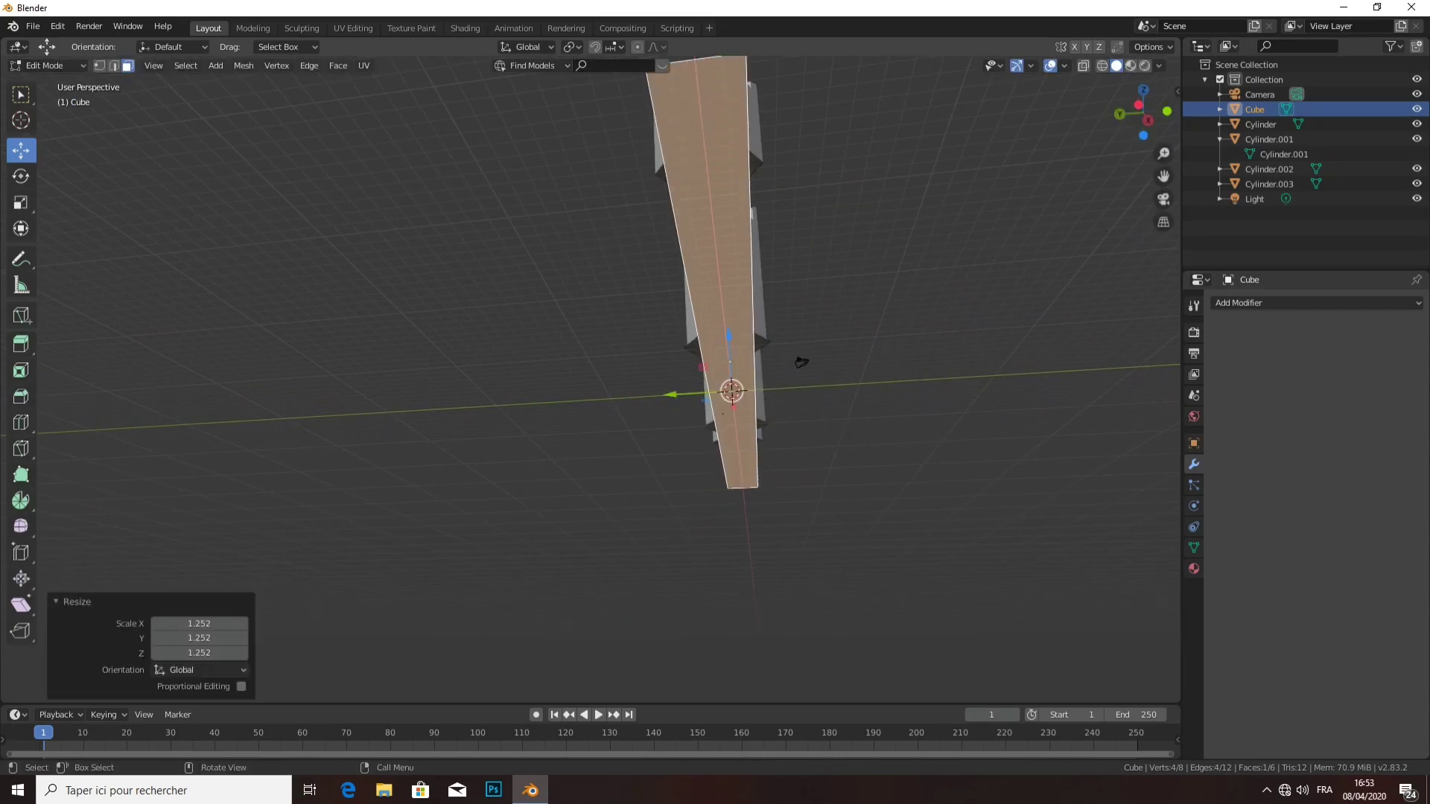
middle_click_drag(801, 362, 873, 338)
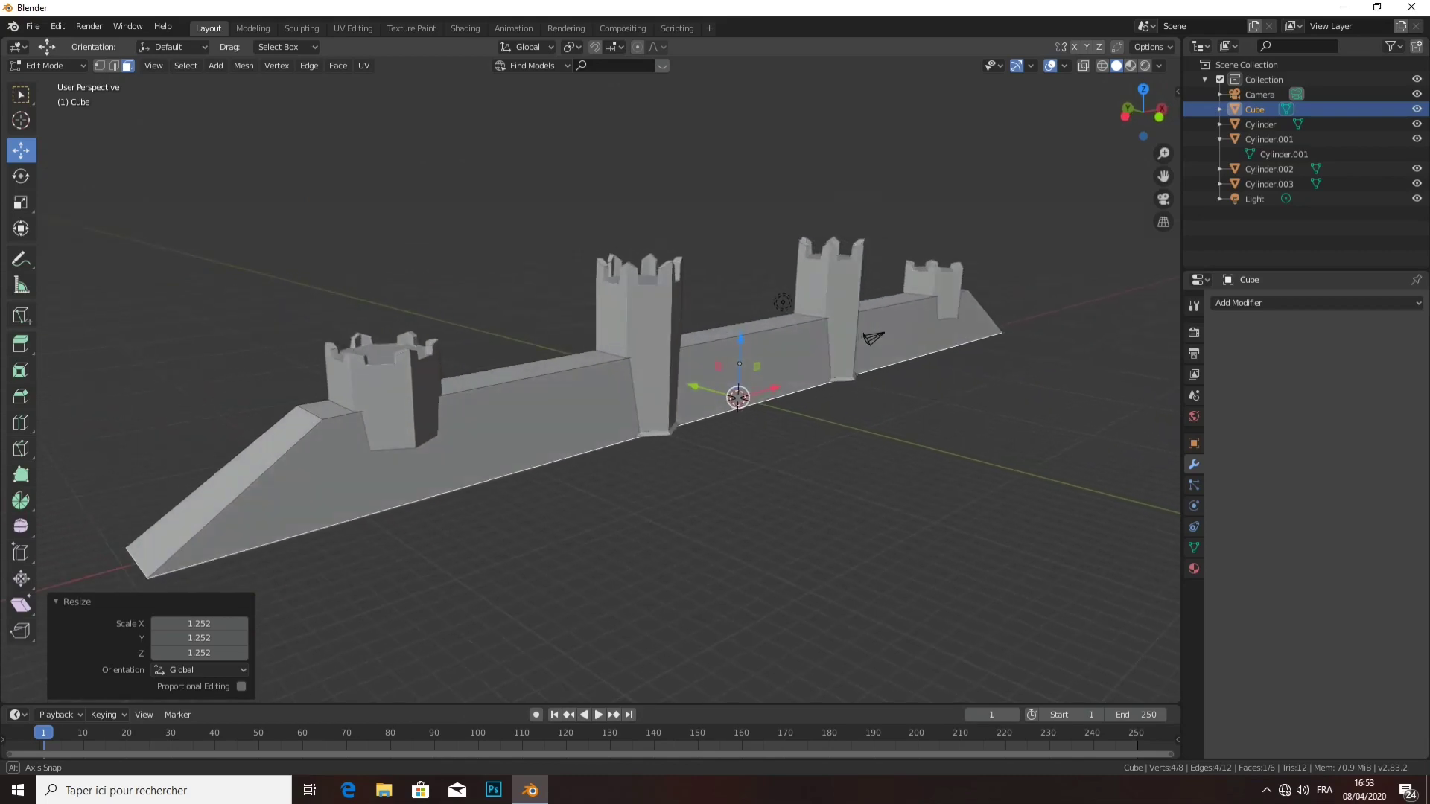
- Shrink the side face to about 0.85 and clear the selection
key("s")
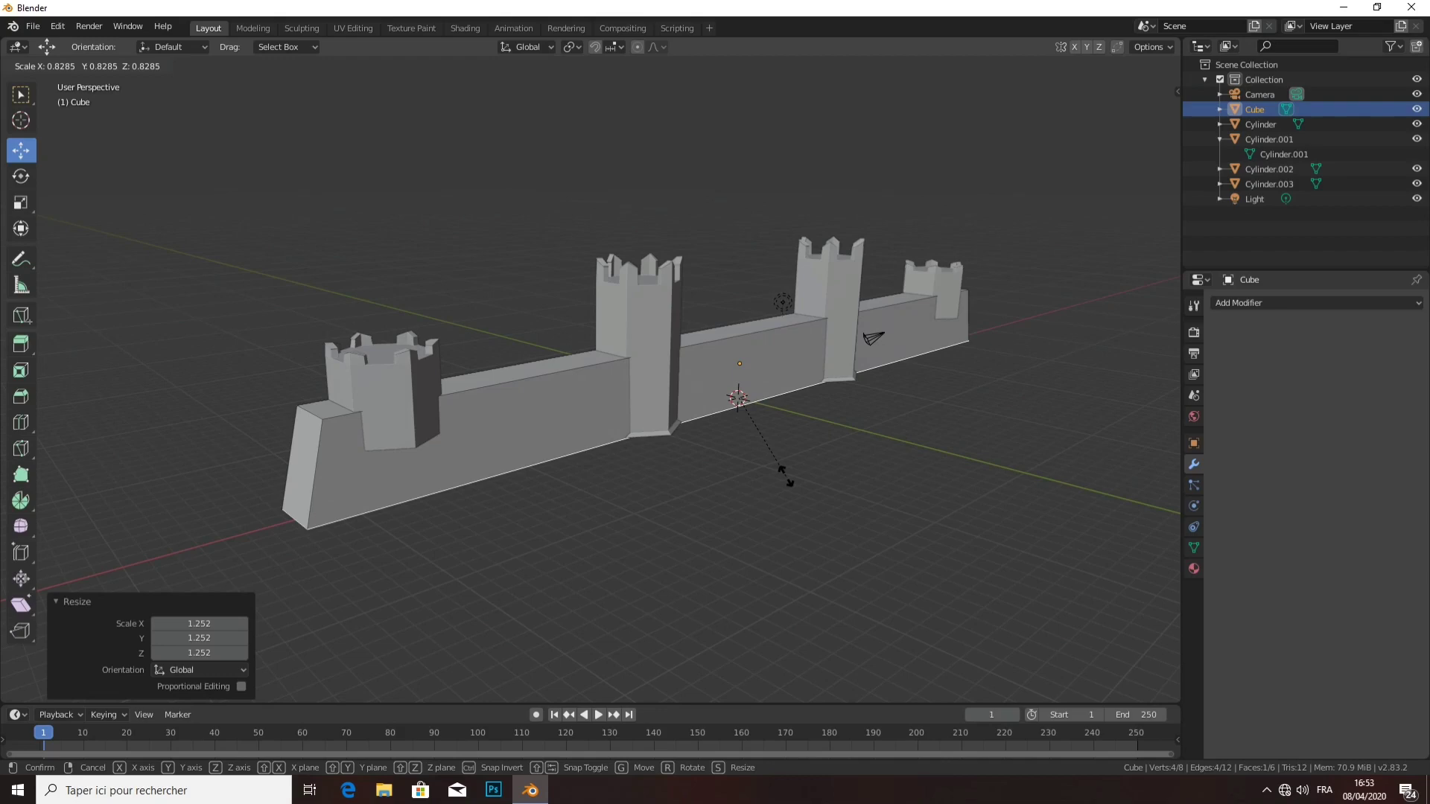
key("Escape")
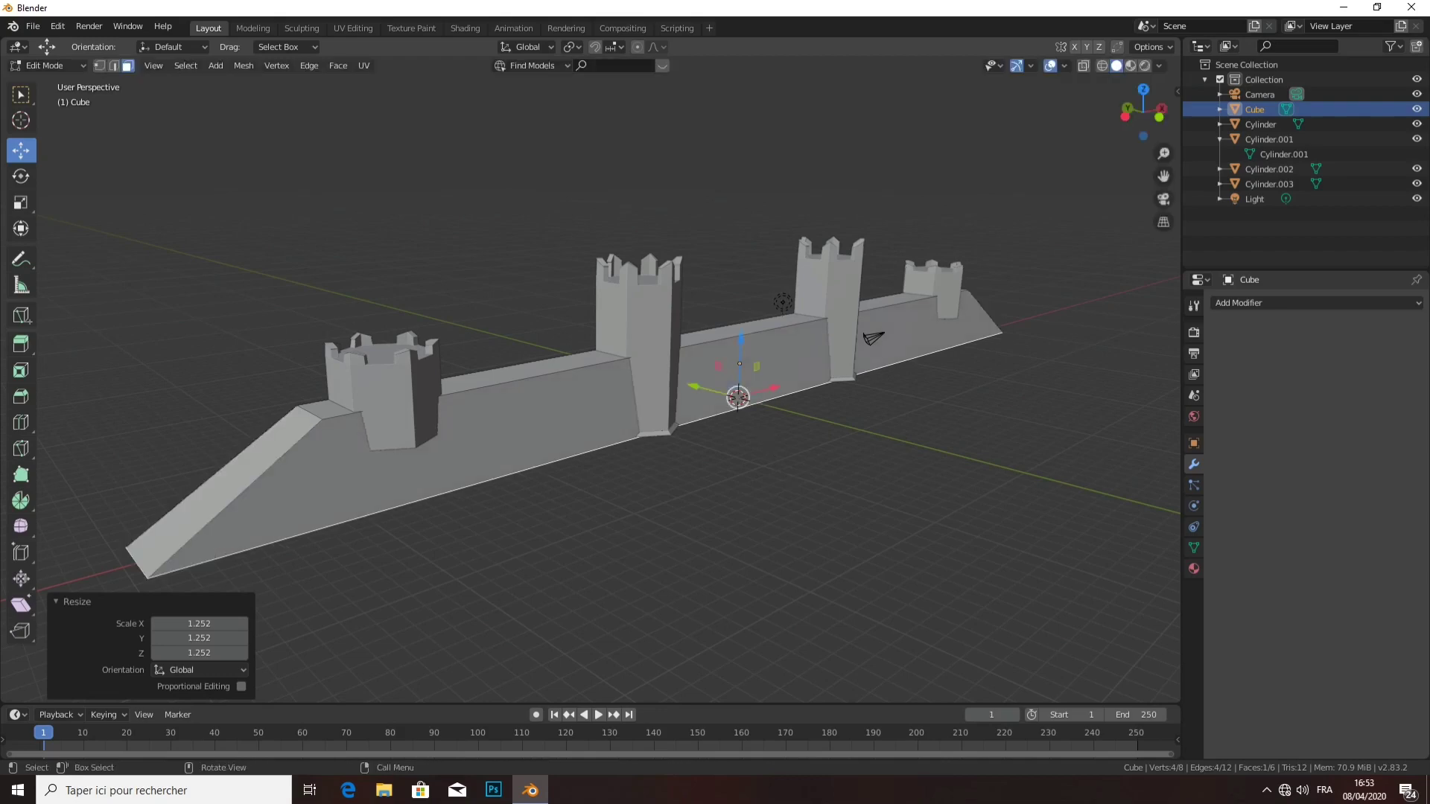
key("s")
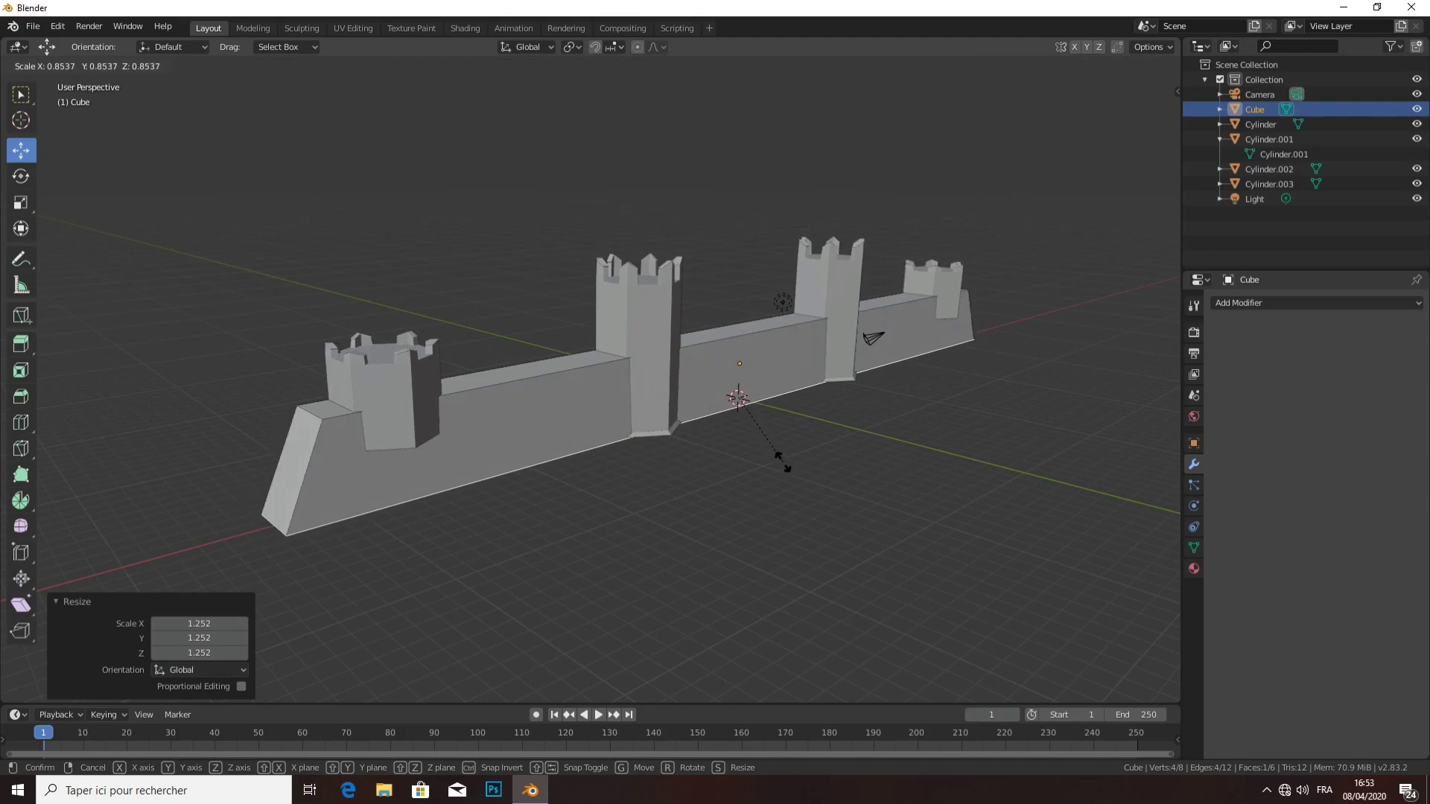
left_click(782, 463)
key("alt+a")
middle_click_drag(737, 402, 745, 350)
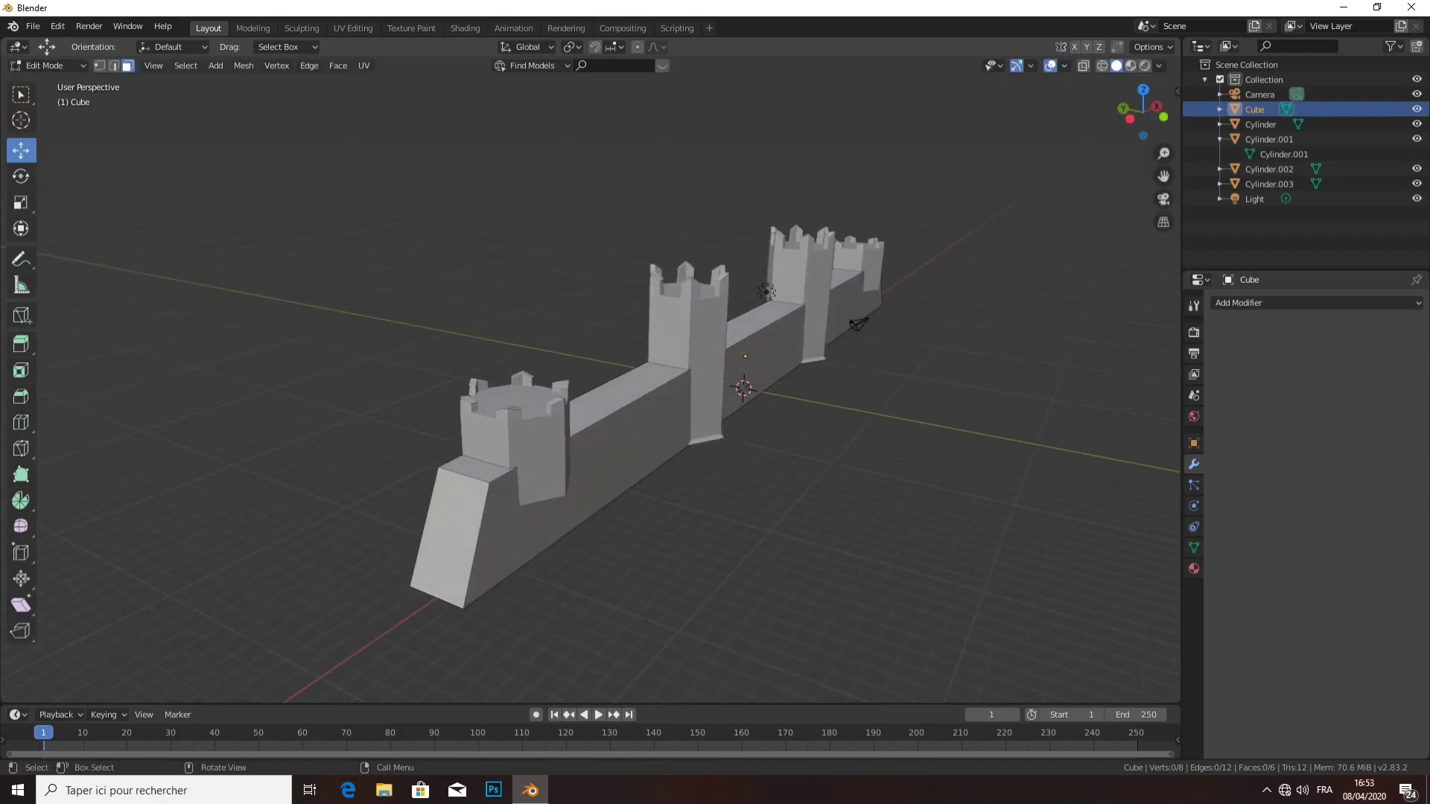
mouse_move(737, 402)
middle_mouse_down()
mouse_move(863, 363)
mouse_move(860, 414)
mouse_move(714, 417)
mouse_move(655, 395)
middle_mouse_up()
scroll(595, 372, "up", 2)
scroll(596, 372, "up", 2)
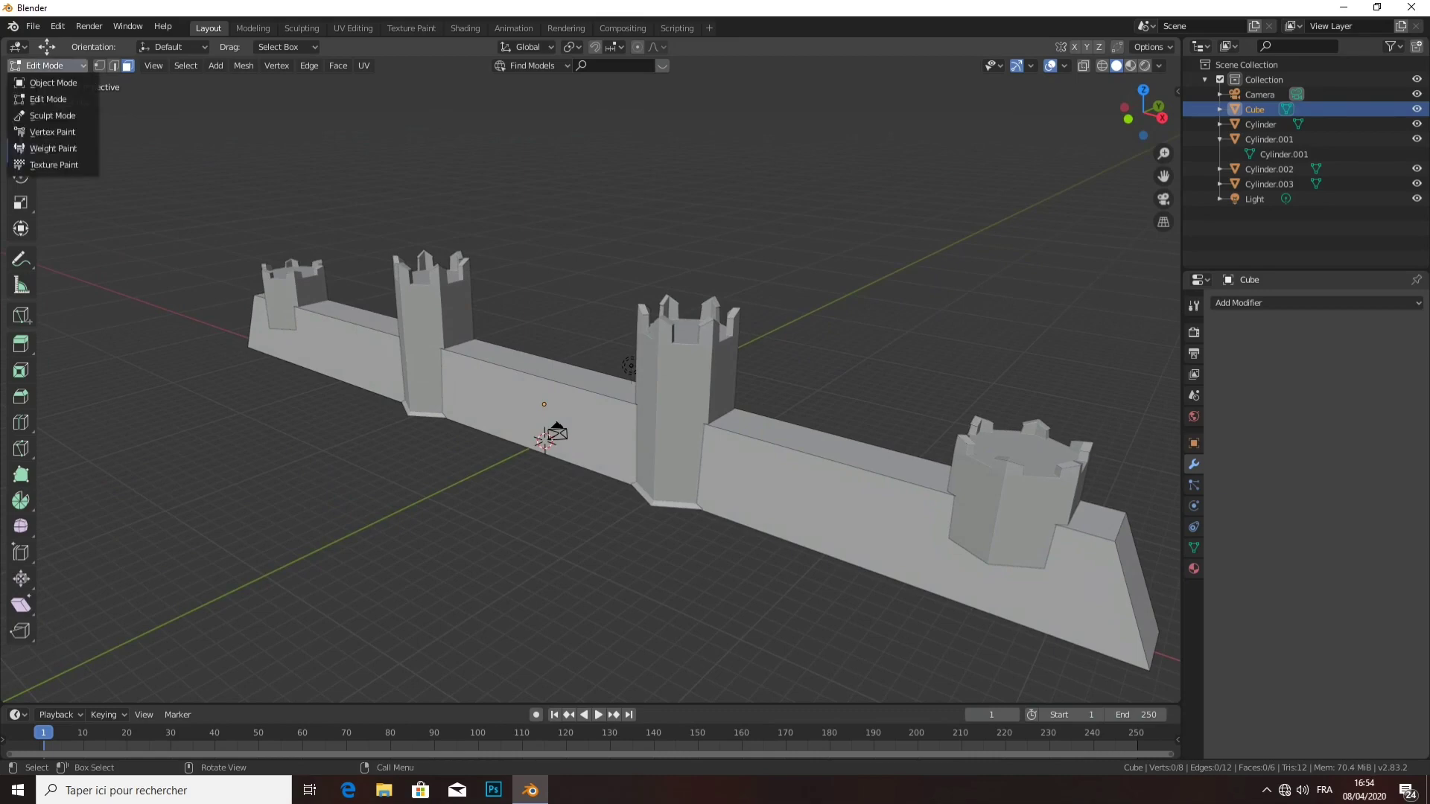
- Subdivide the wall's long top face three times in succession, then deselect everything
middle_click_drag(671, 372, 595, 373)
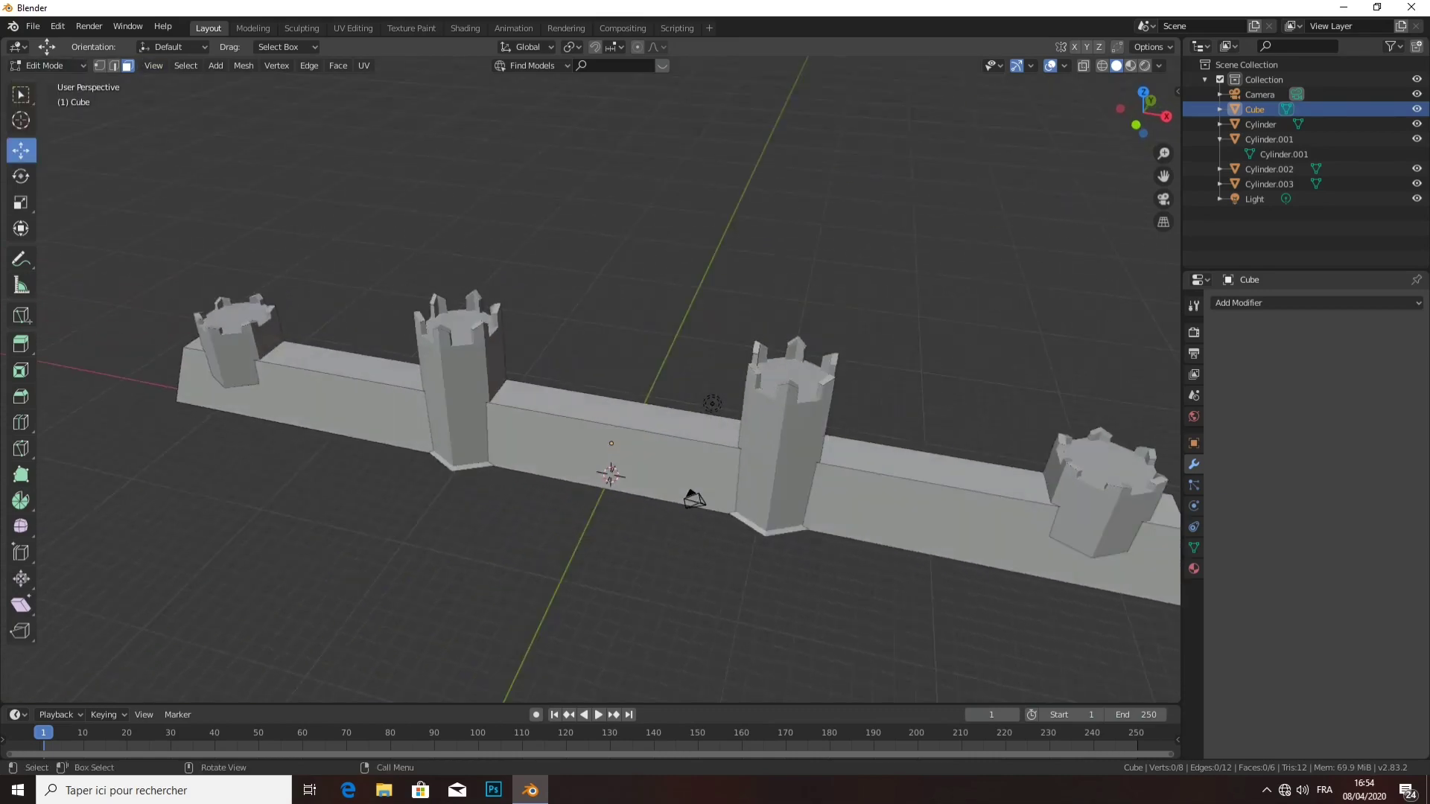
left_click(610, 409)
right_click(856, 350)
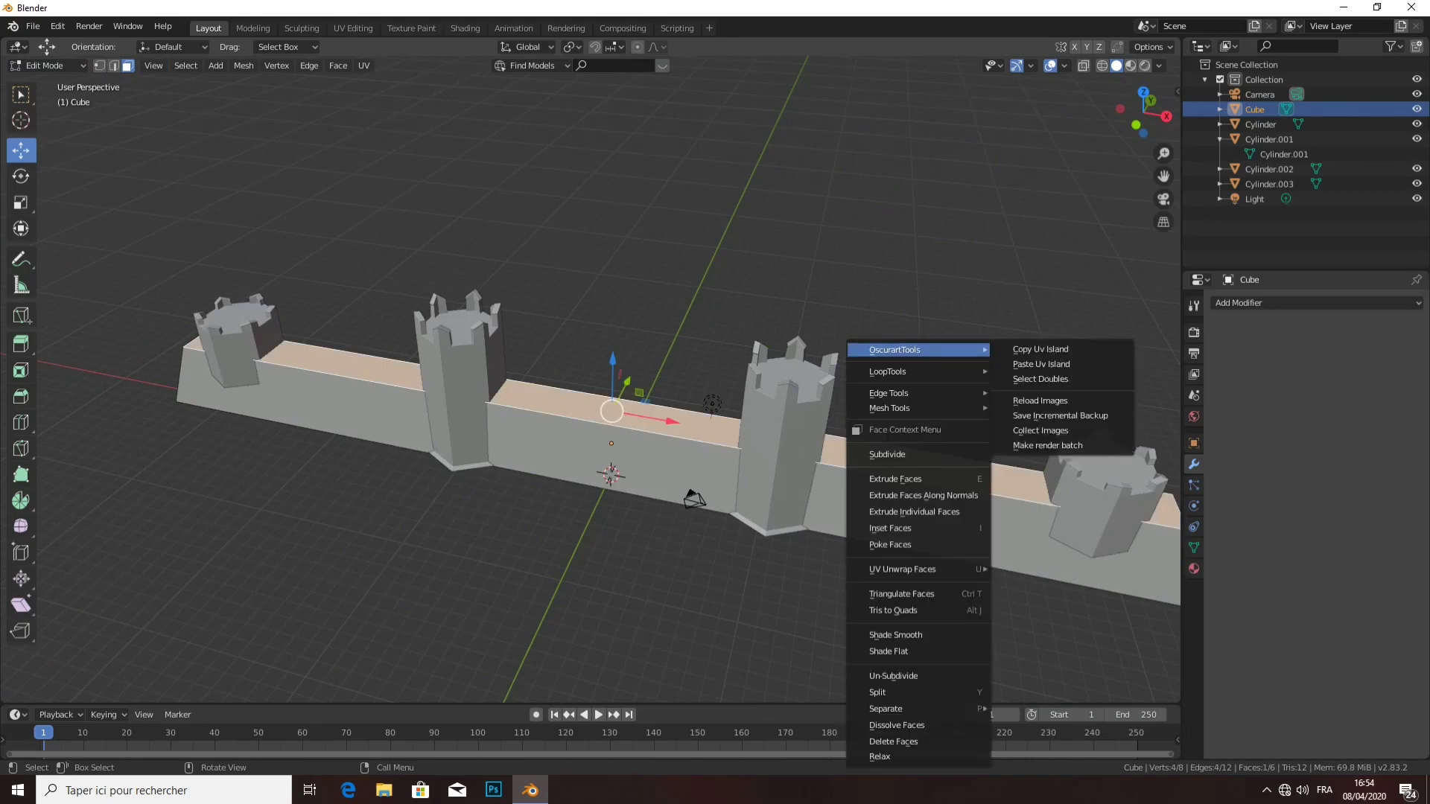
left_click(893, 455)
right_click(894, 439)
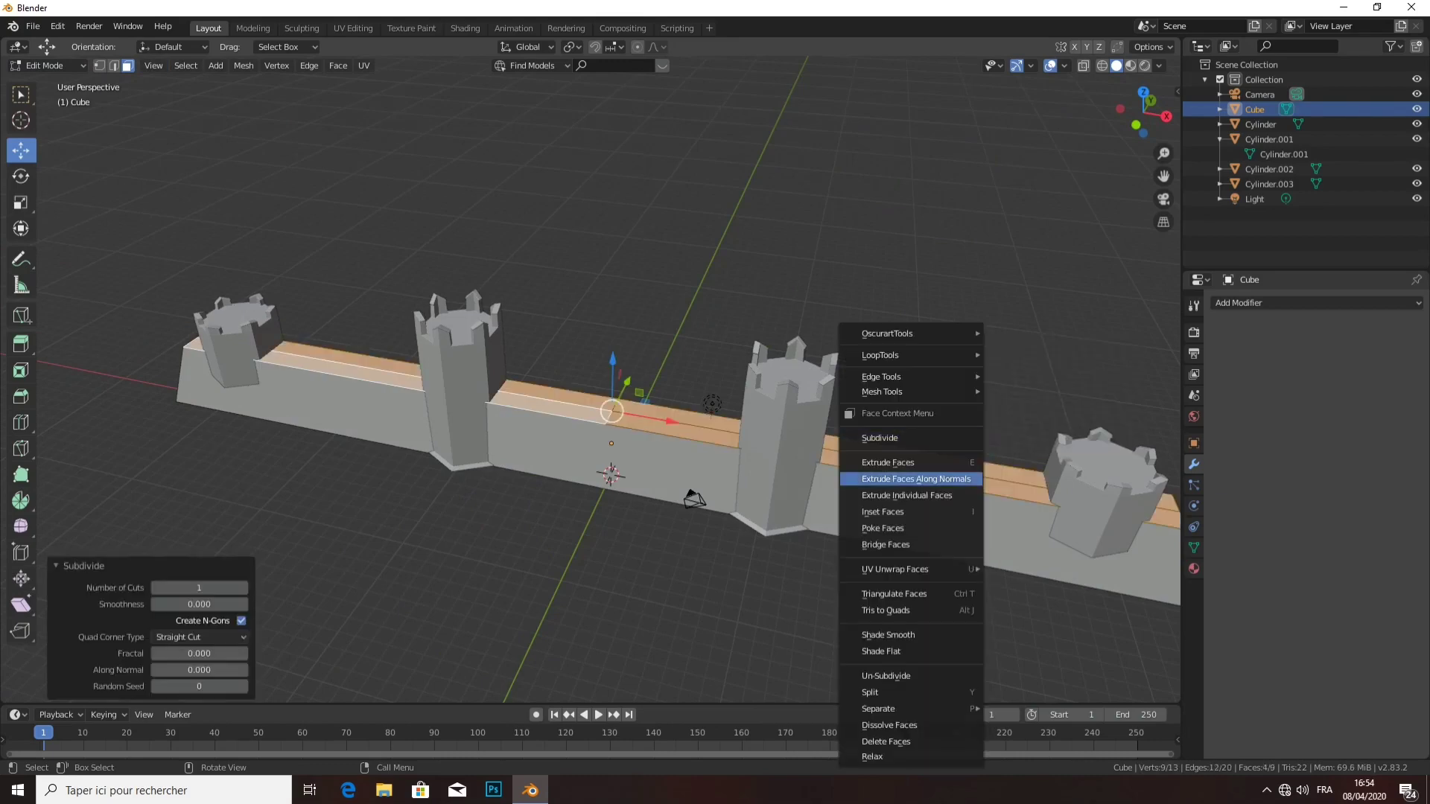
left_click(880, 437)
right_click(893, 494)
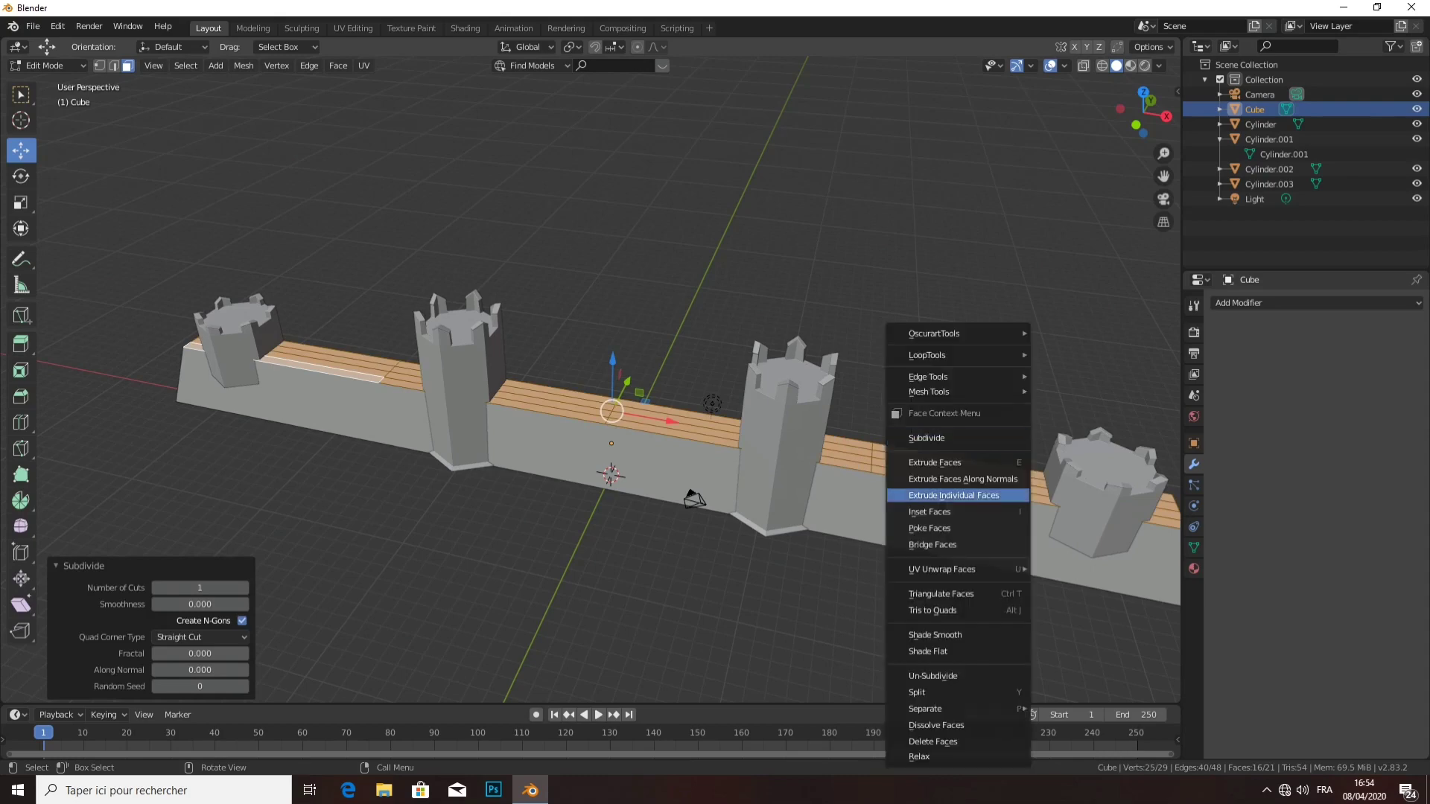
left_click(893, 437)
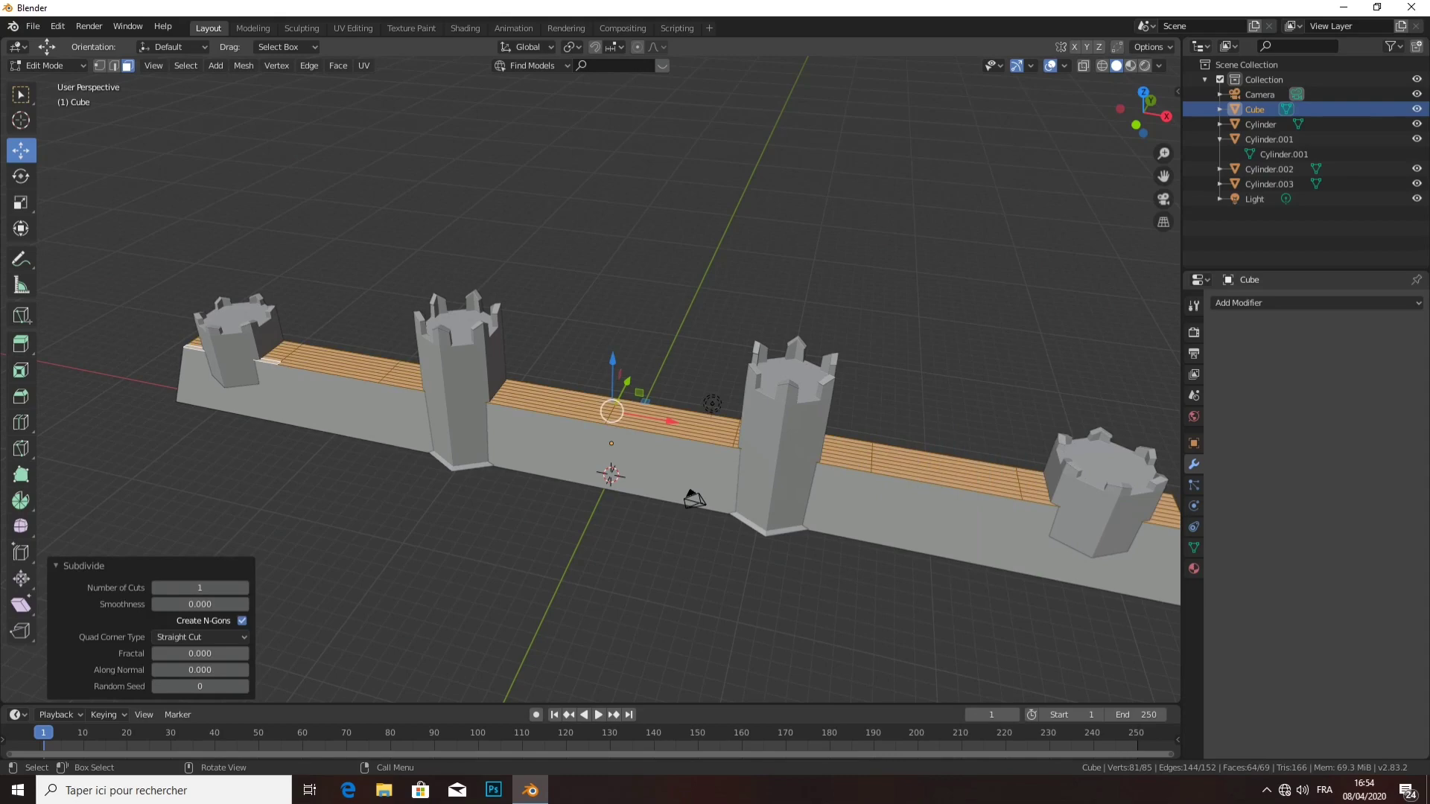
key("alt+a")
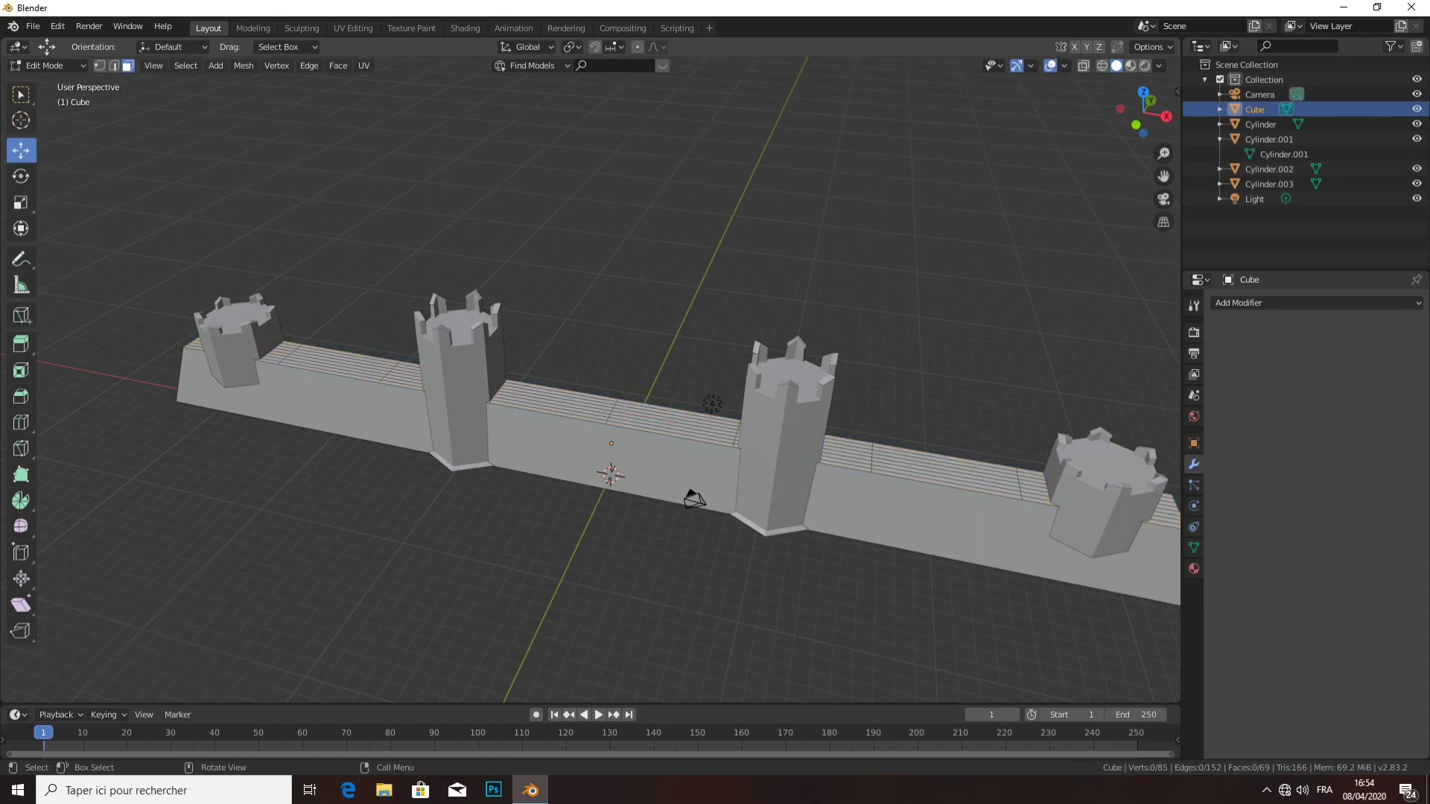
middle_click_drag(596, 372, 596, 313)
key("shift")
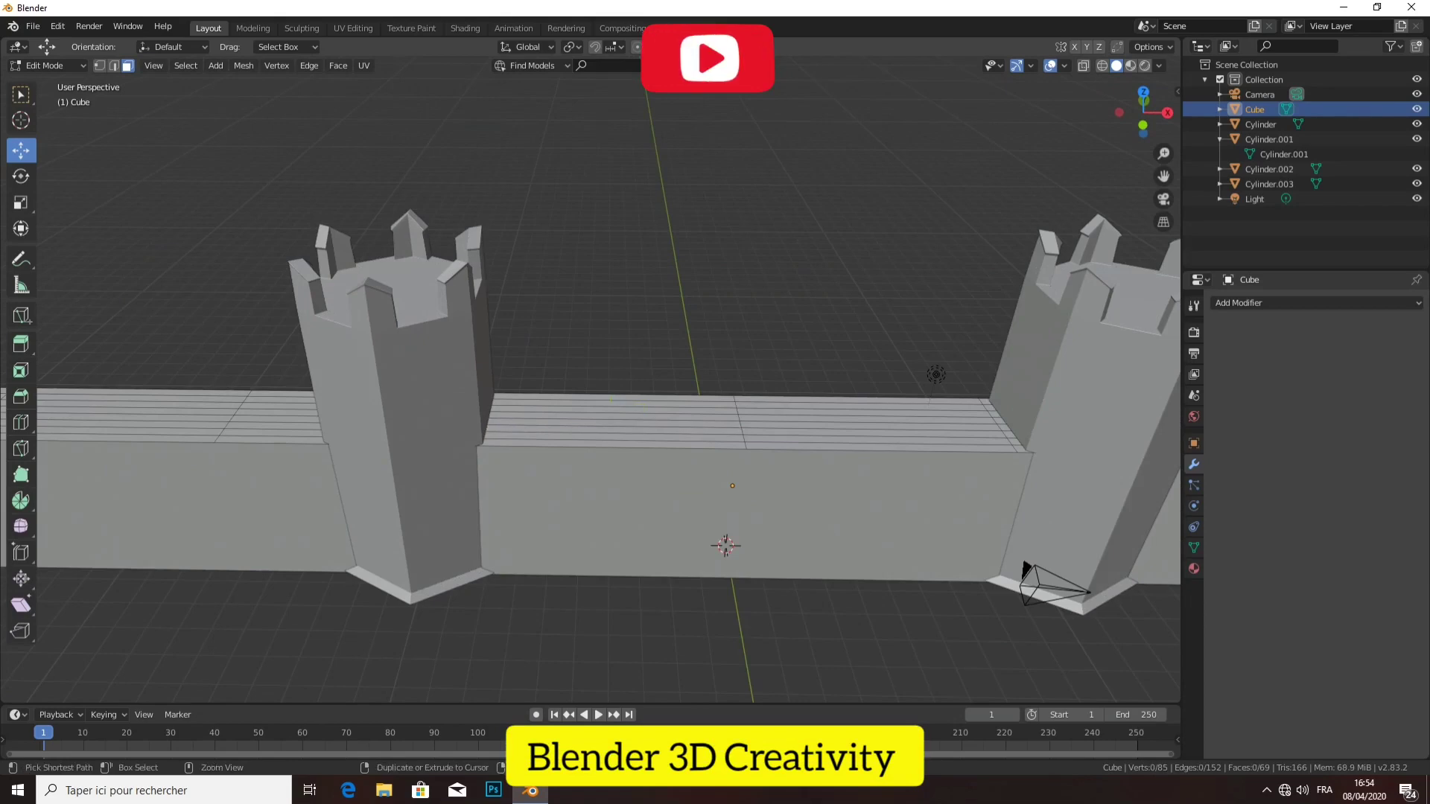
- Undo the top-face subdivisions back to a single face
left_click(610, 431)
left_click(737, 424, "ctrl")
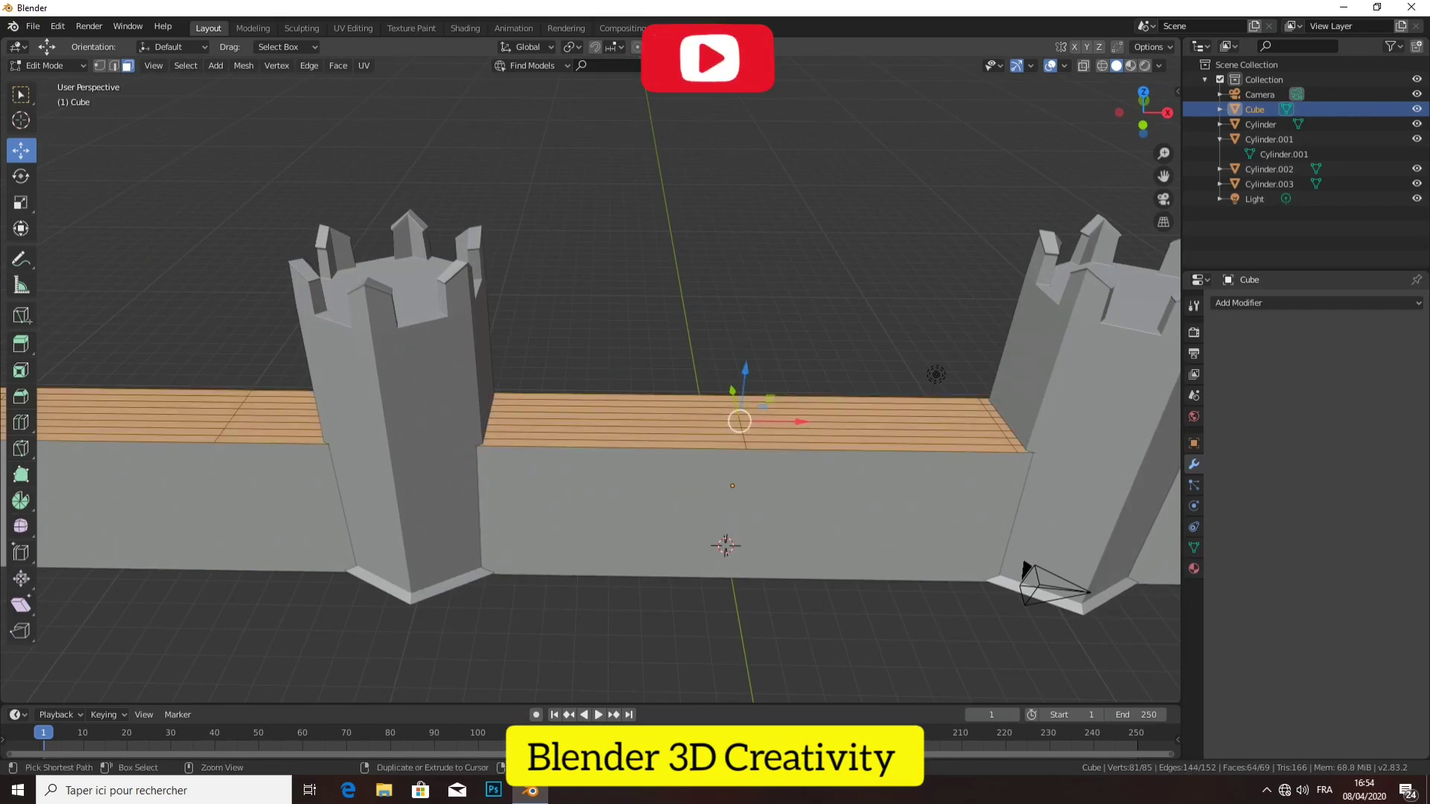
key("ctrl+z")
key("ctrl+z")
key("ctrl+z")
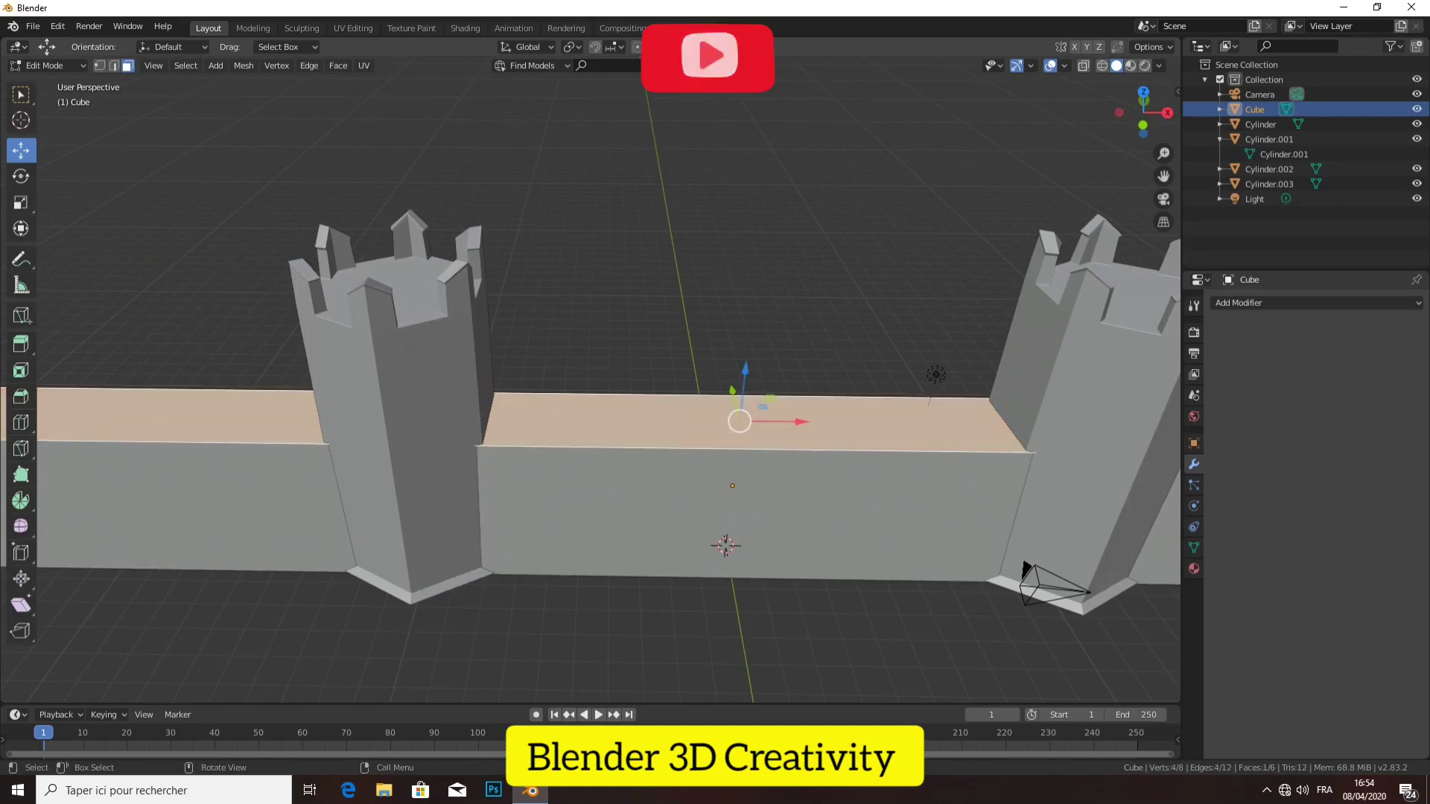
right_click(707, 323)
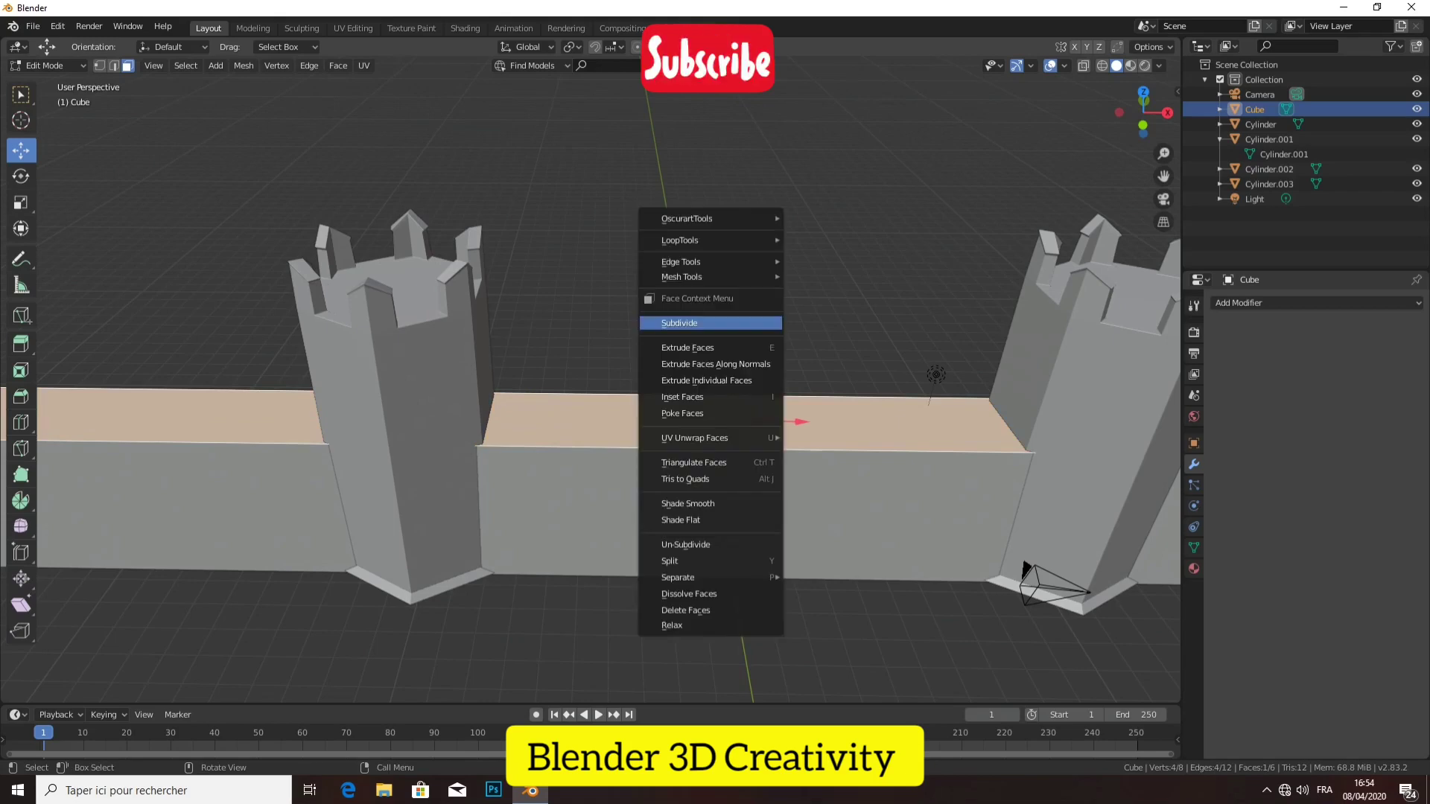
key("Escape")
- Add 46 centered edge loops across the wall with Ctrl+R
key("ctrl+r")
scroll(726, 545, "up", 5)
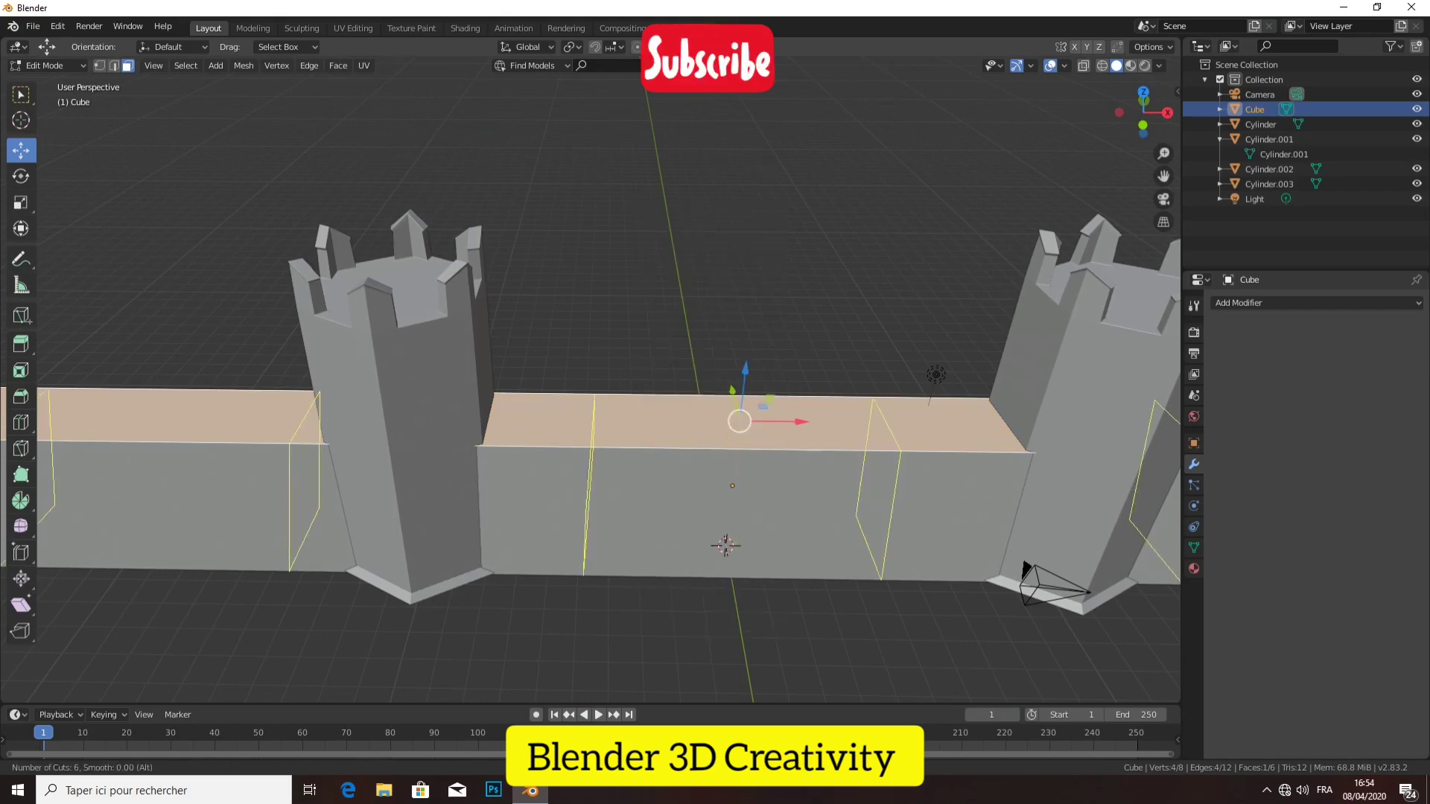
scroll(726, 546, "up", 6)
scroll(726, 546, "up", 6)
scroll(726, 546, "up", 6)
scroll(726, 546, "up", 6)
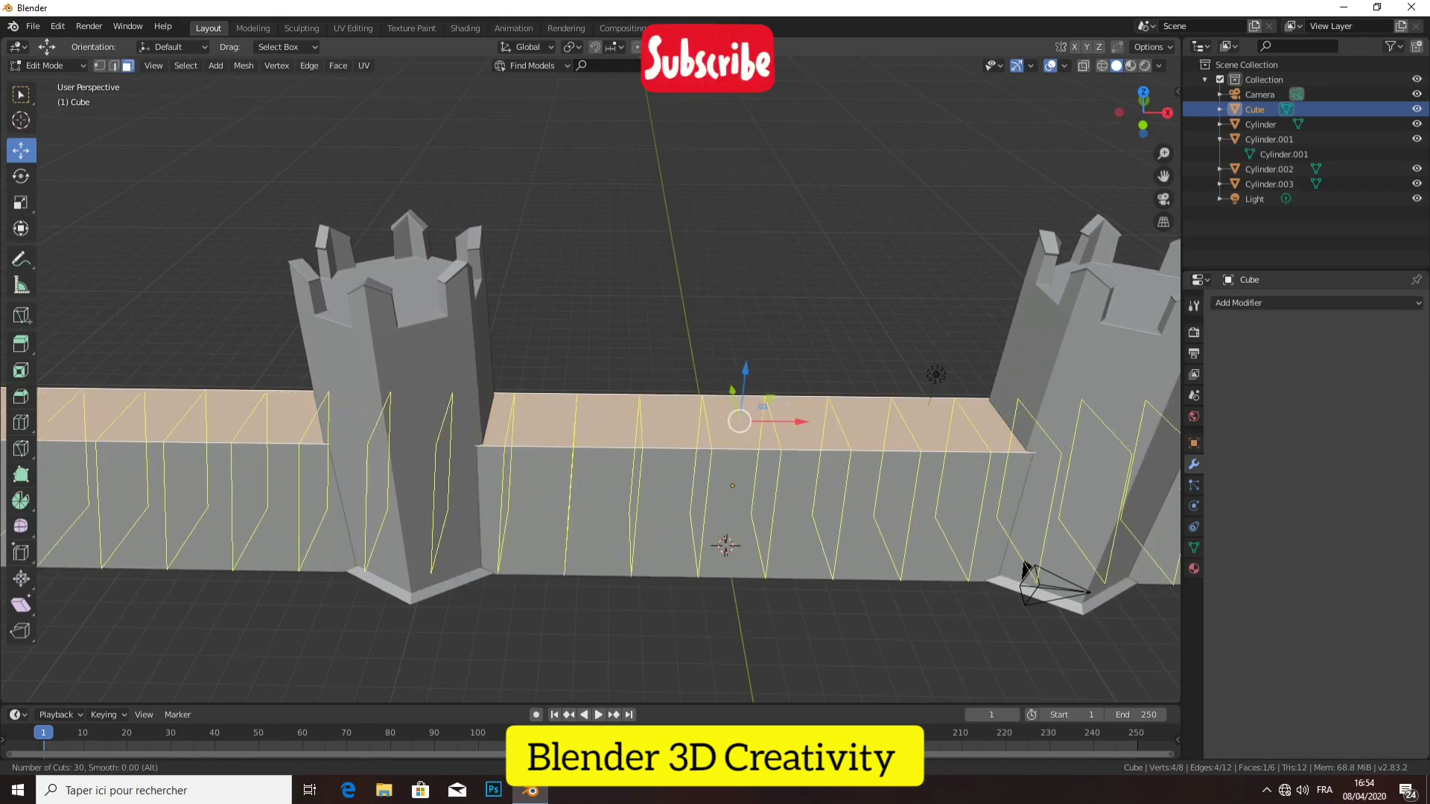
scroll(726, 546, "up", 7)
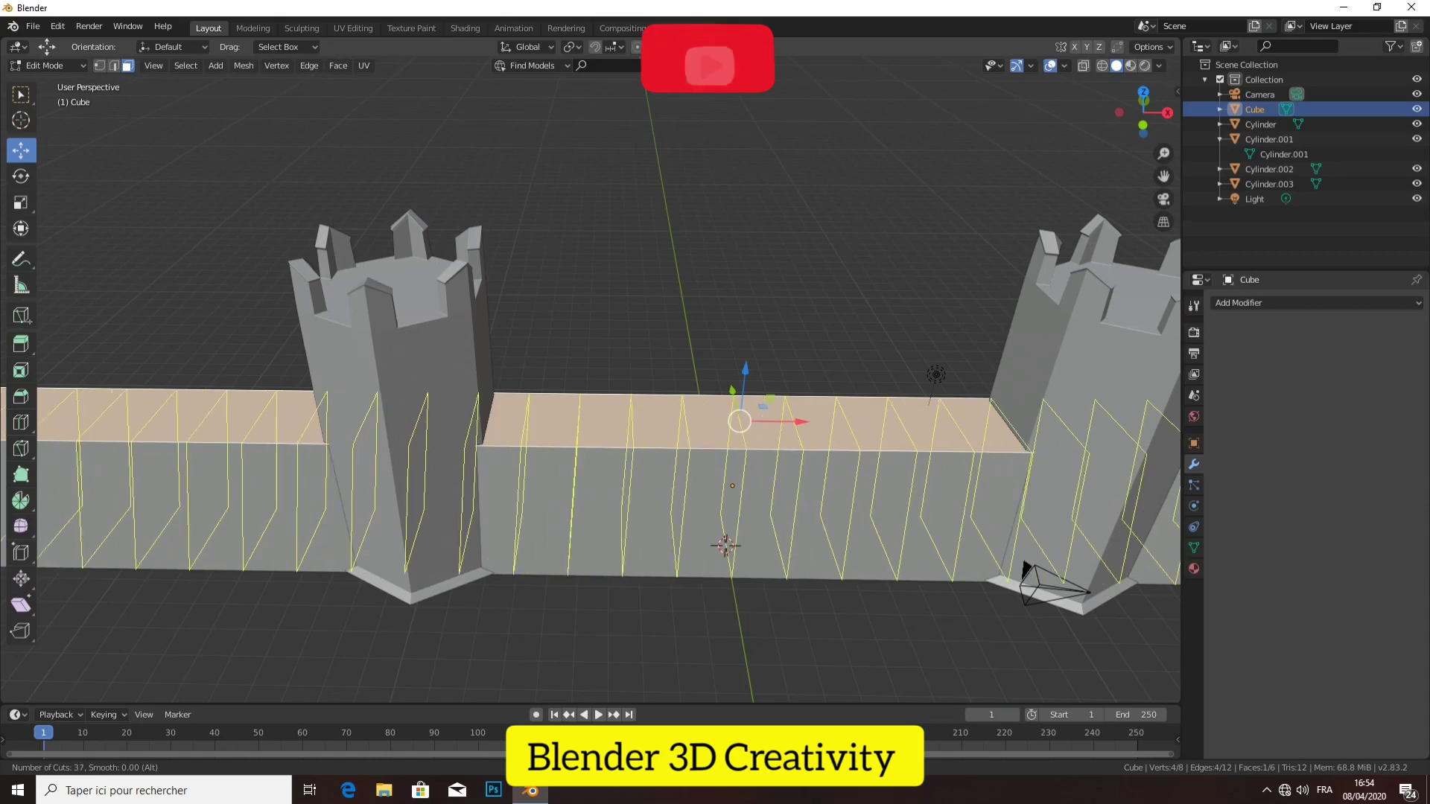
scroll(726, 546, "up", 6)
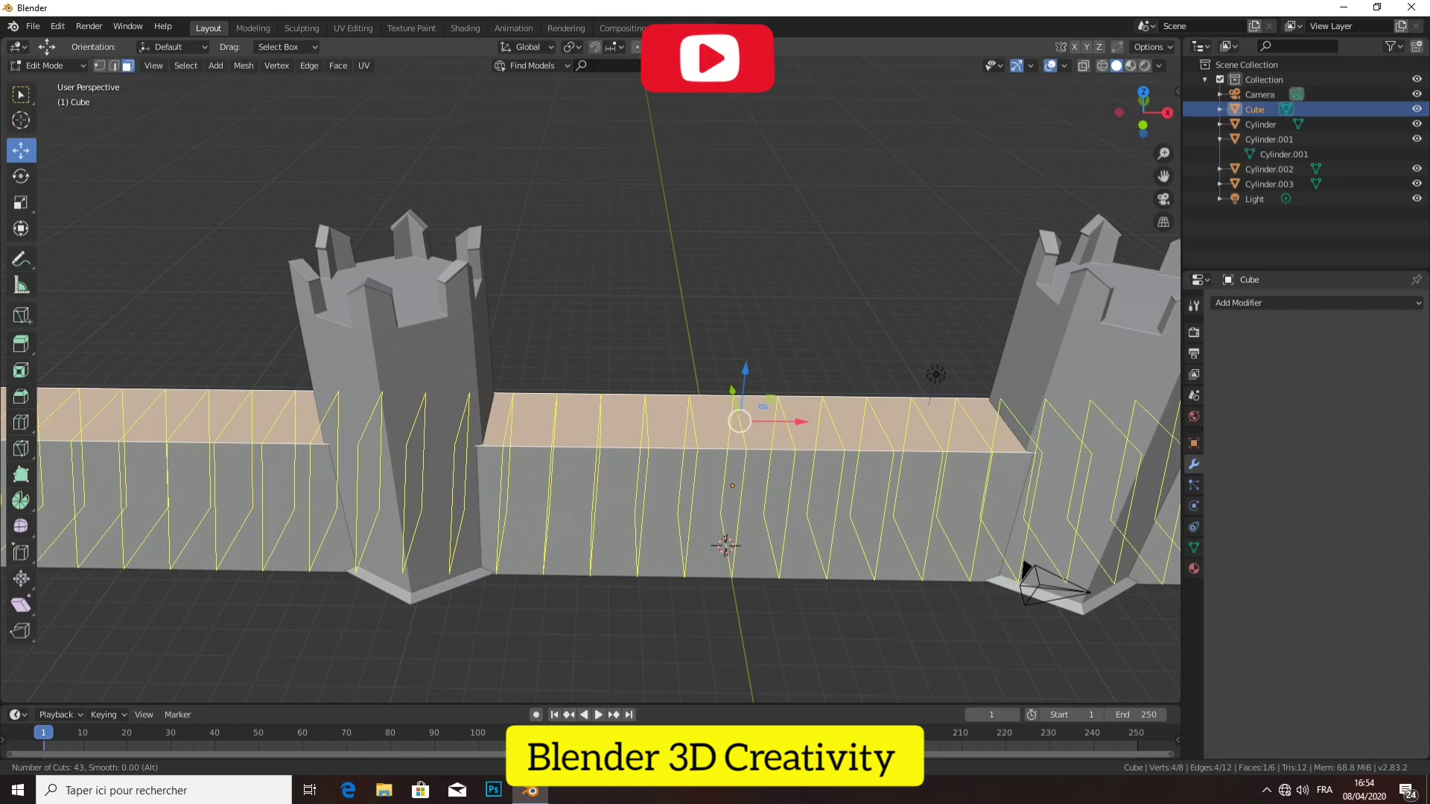
scroll(726, 546, "up", 3)
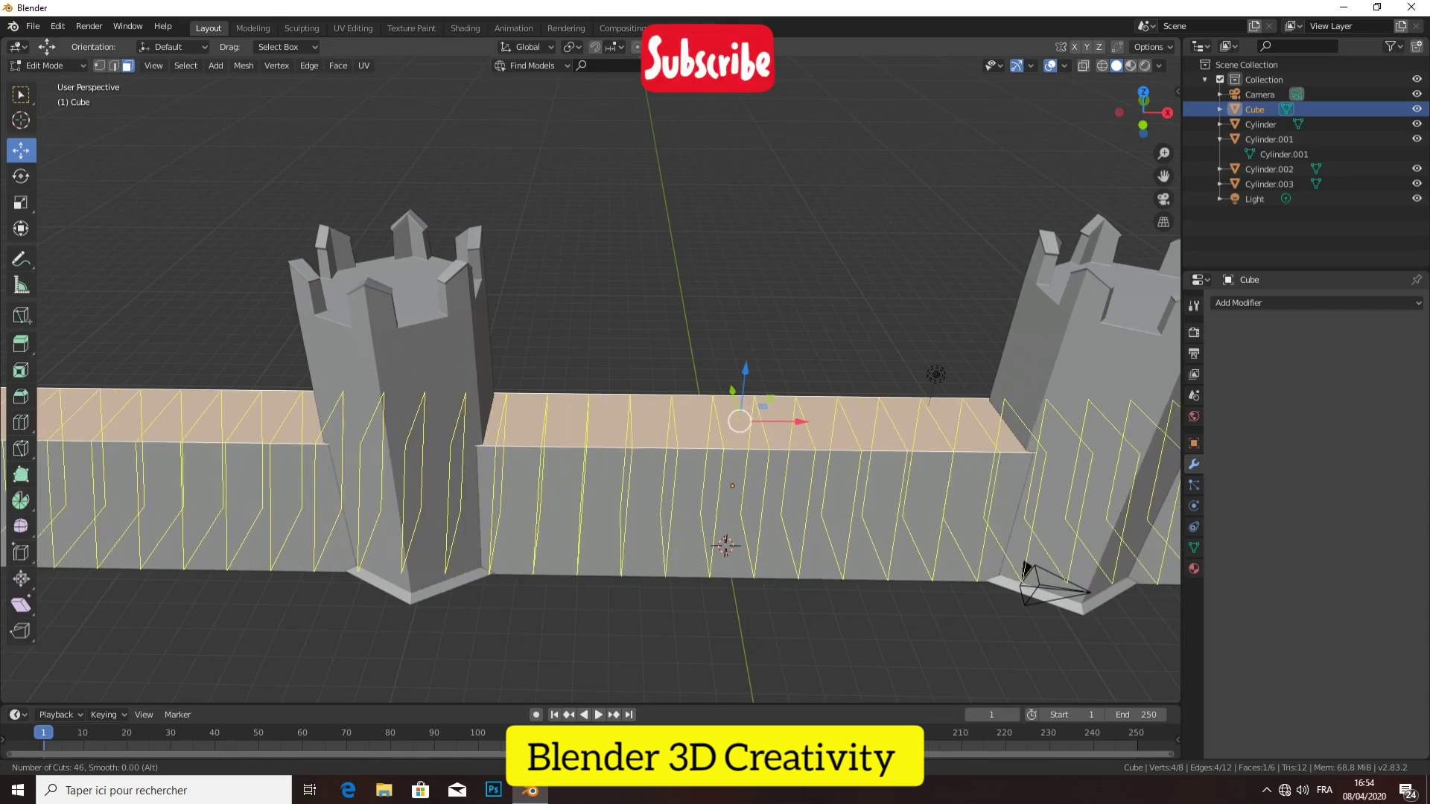
left_click(795, 434)
right_click(795, 435)
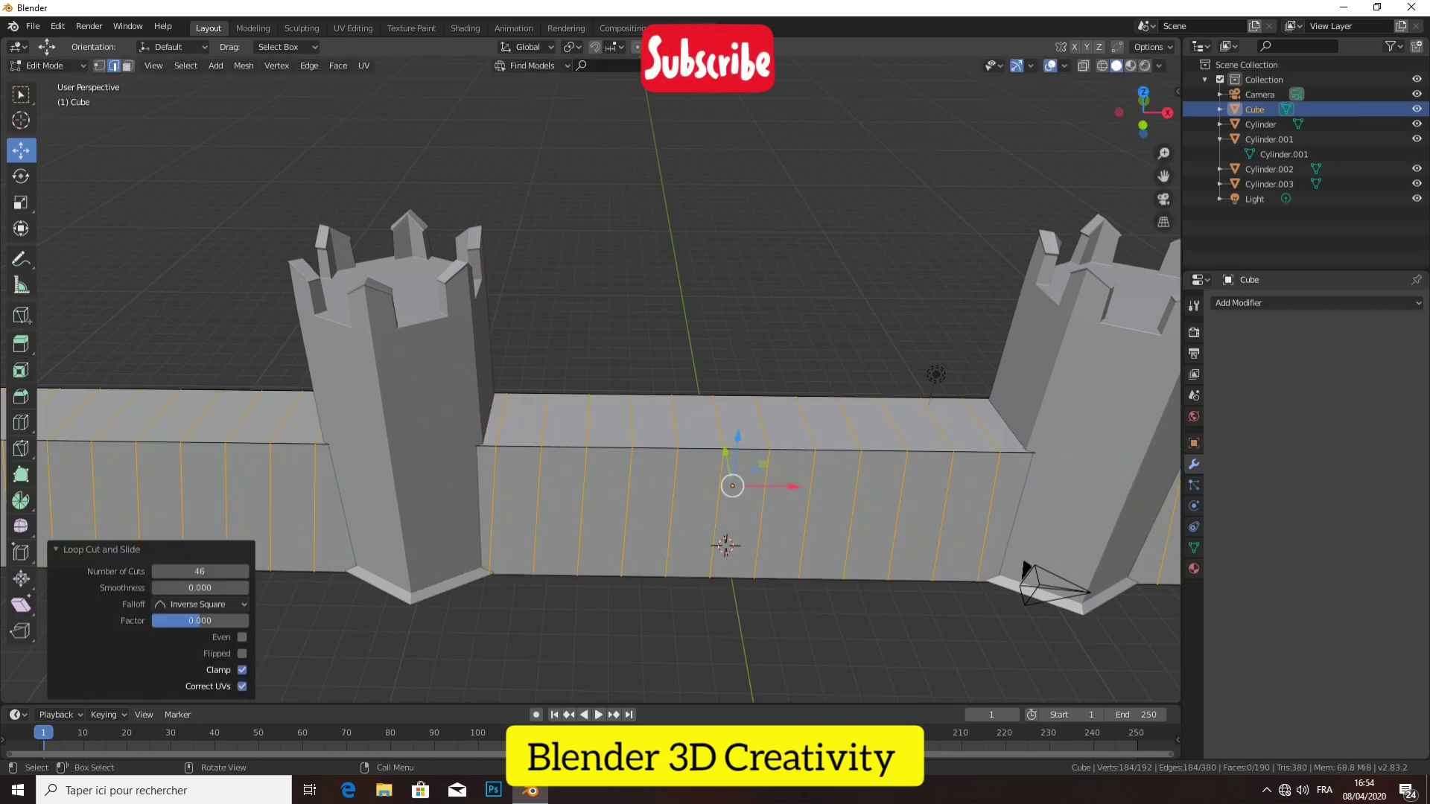
key("alt+a")
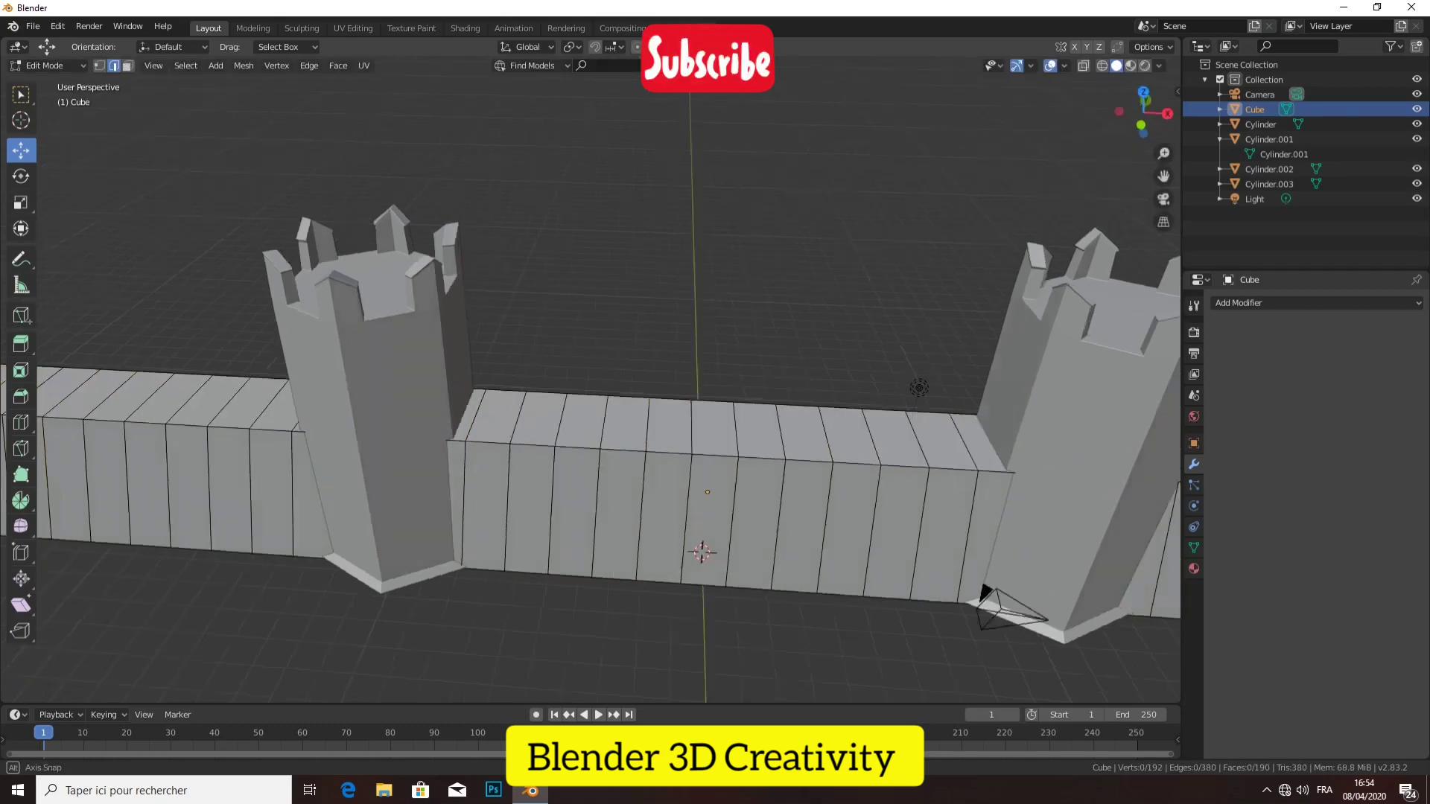
middle_click_drag(595, 373, 745, 358)
scroll(595, 373, "down", 8)
mouse_move(595, 372)
middle_mouse_down()
mouse_move(670, 350)
mouse_move(641, 357)
middle_mouse_up()
scroll(596, 372, "up", 4)
scroll(596, 372, "up", 4)
scroll(596, 372, "down", 3)
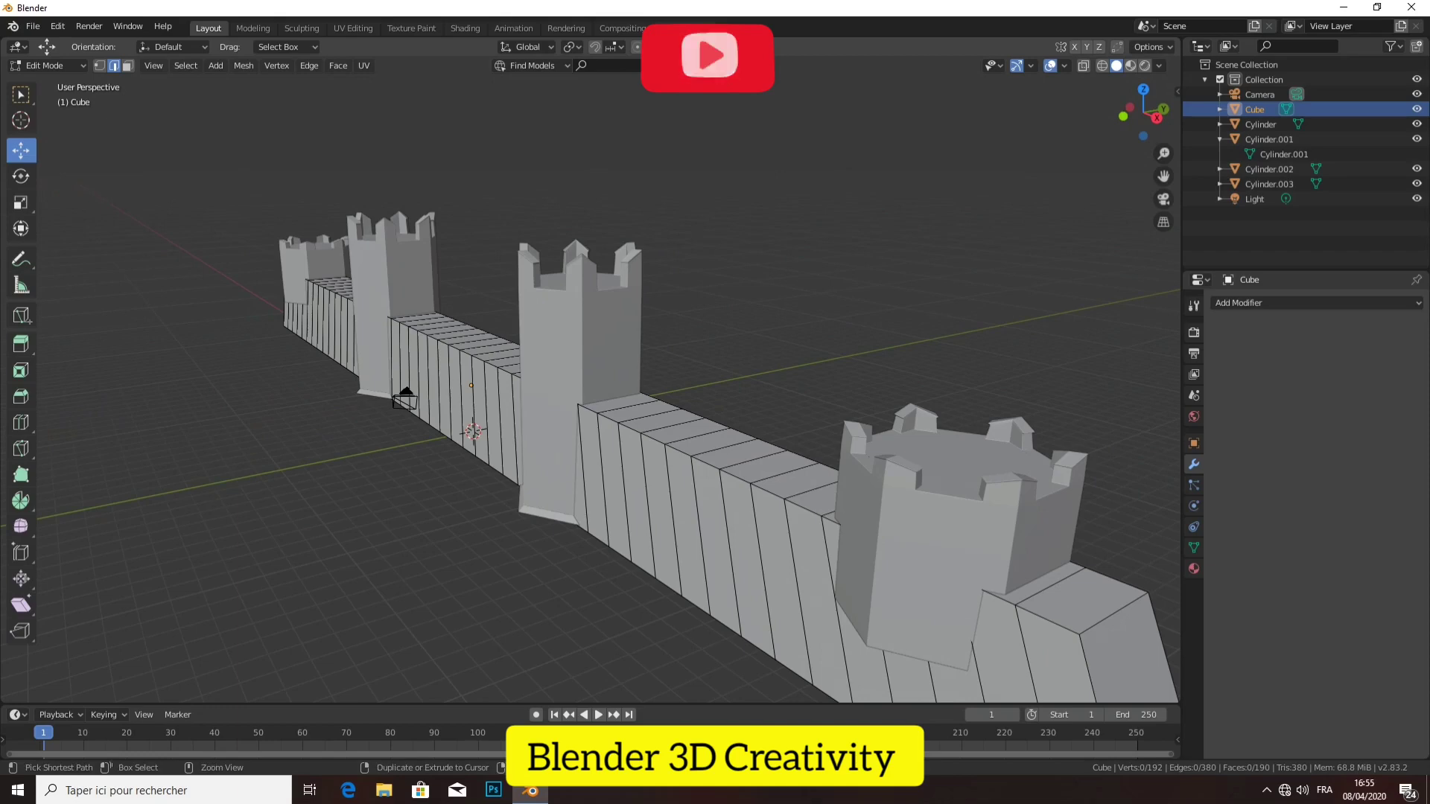
- Add 5 centered edge loops running along the wall's full length
key("ctrl+r")
scroll(405, 399, "up", 2)
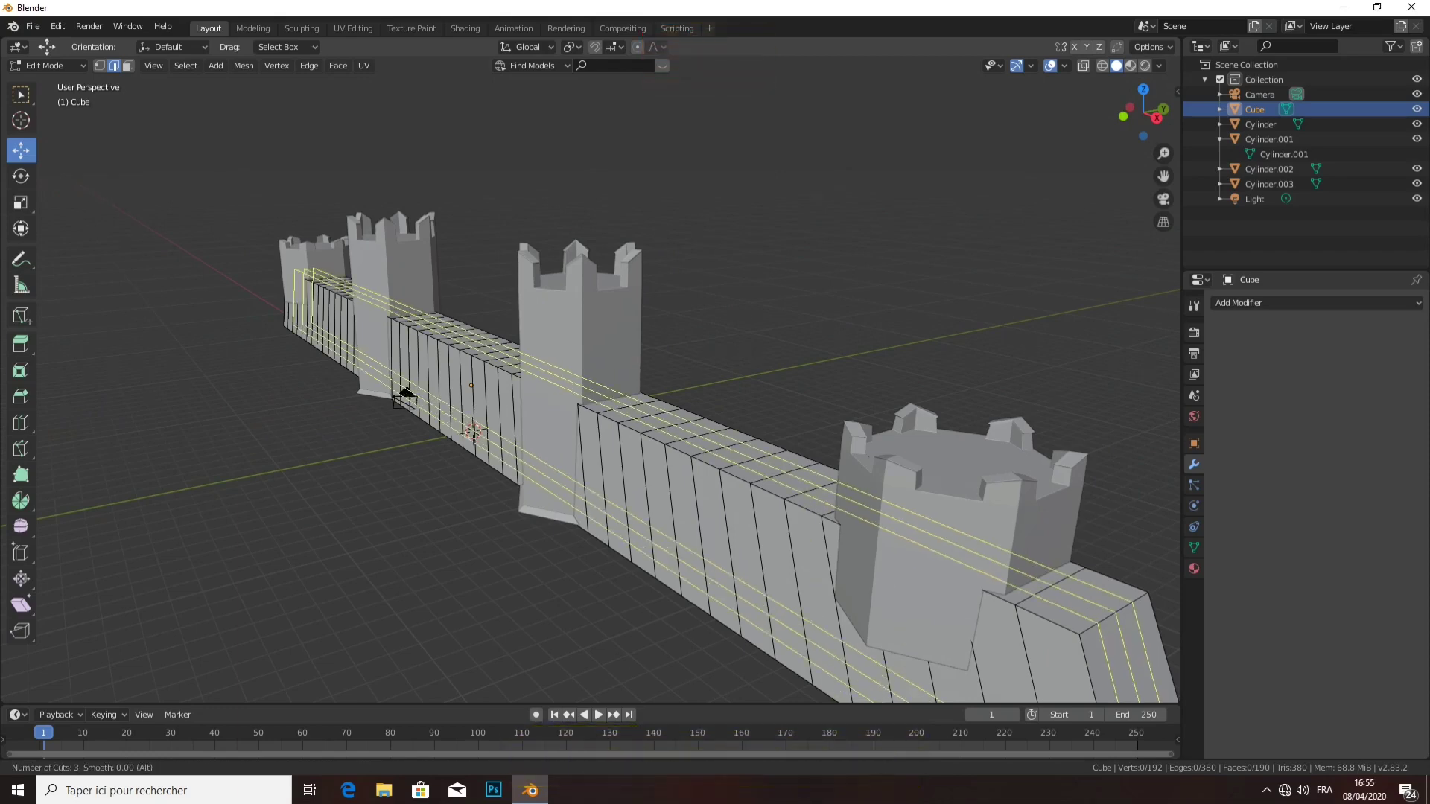
scroll(404, 399, "up", 2)
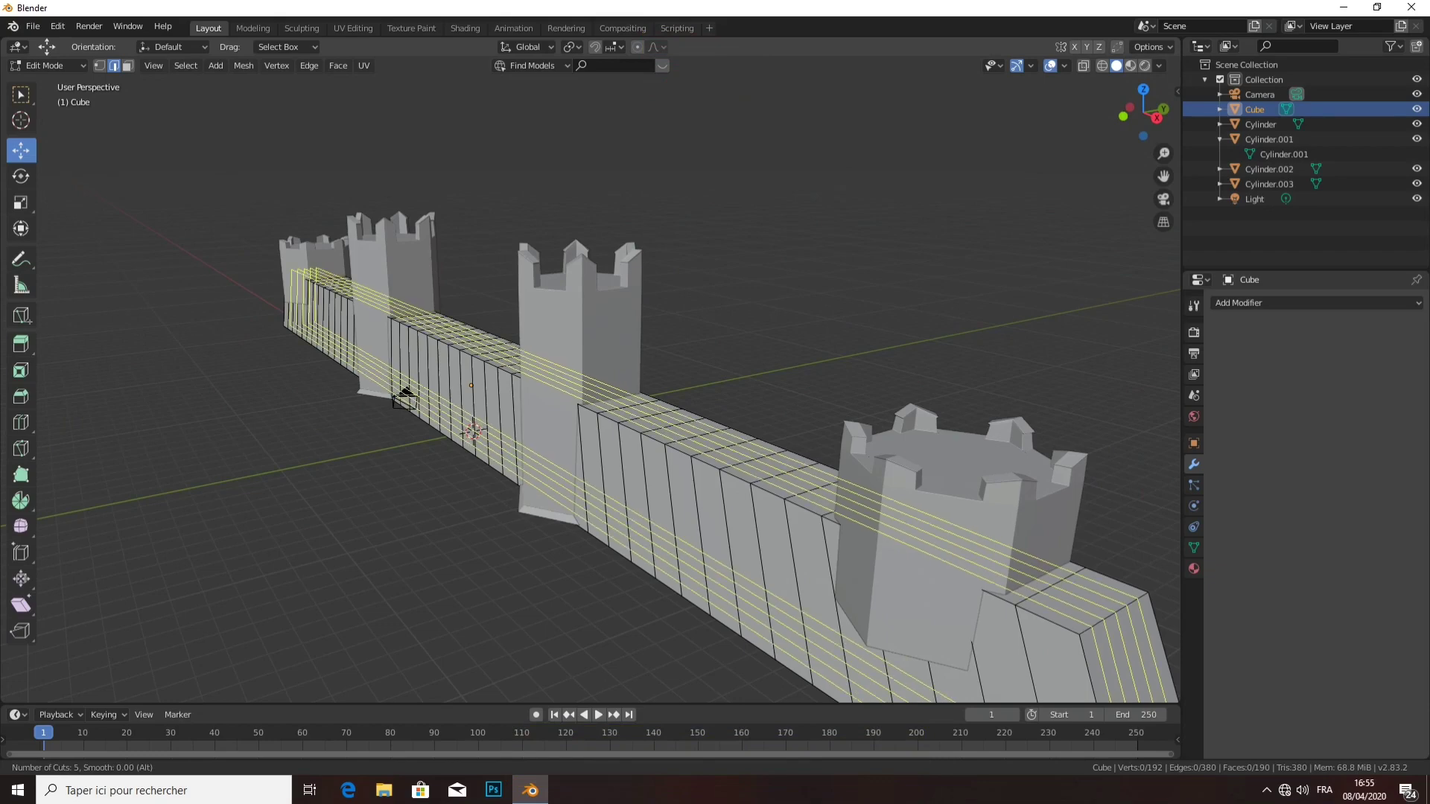
left_click(405, 399)
right_click(404, 398)
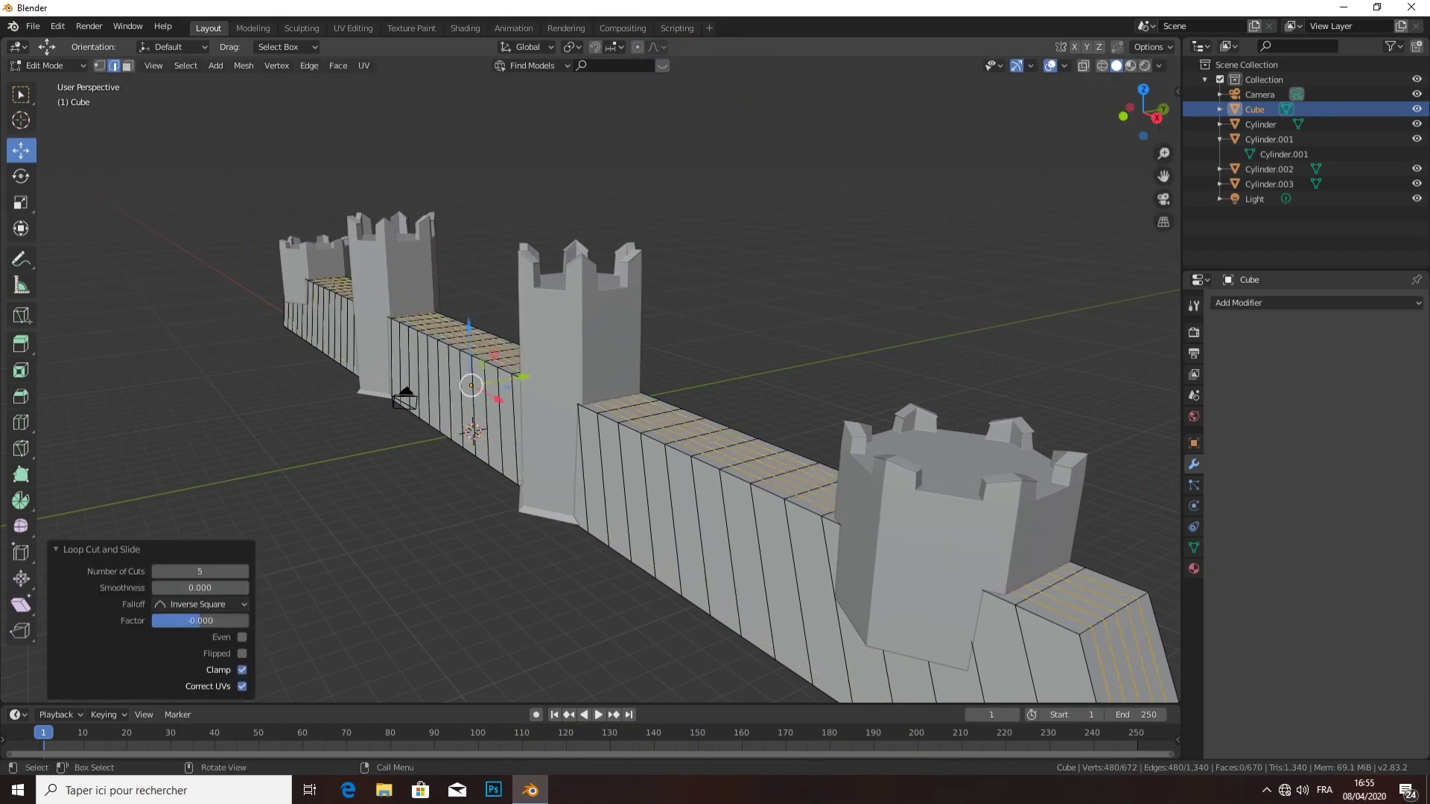
left_click(404, 398)
scroll(409, 396, "down", 3)
middle_click_drag(409, 396, 677, 441)
scroll(677, 441, "up", 2)
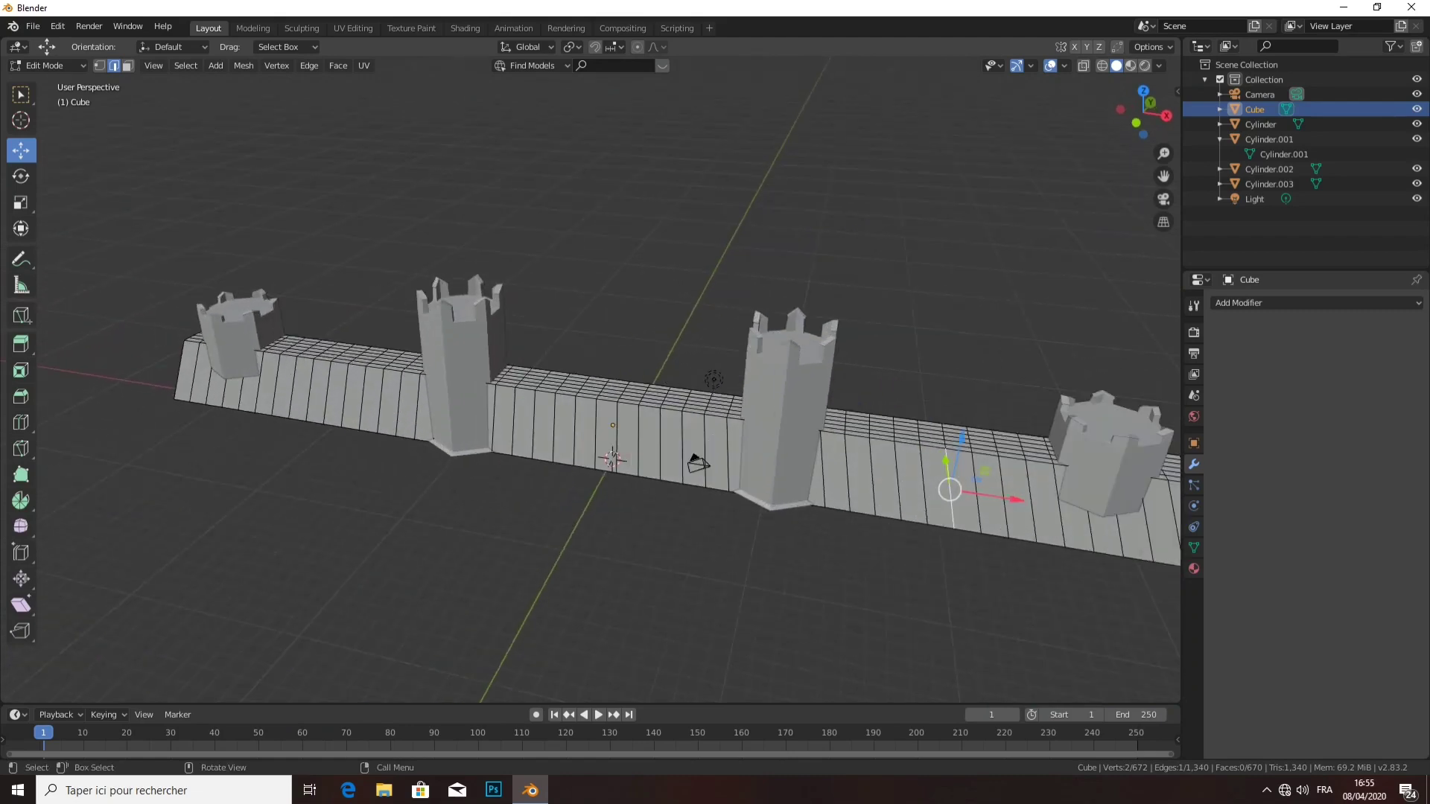
mouse_move(677, 440)
middle_mouse_down()
mouse_move(566, 446)
mouse_move(358, 339)
middle_mouse_up()
key("alt+a")
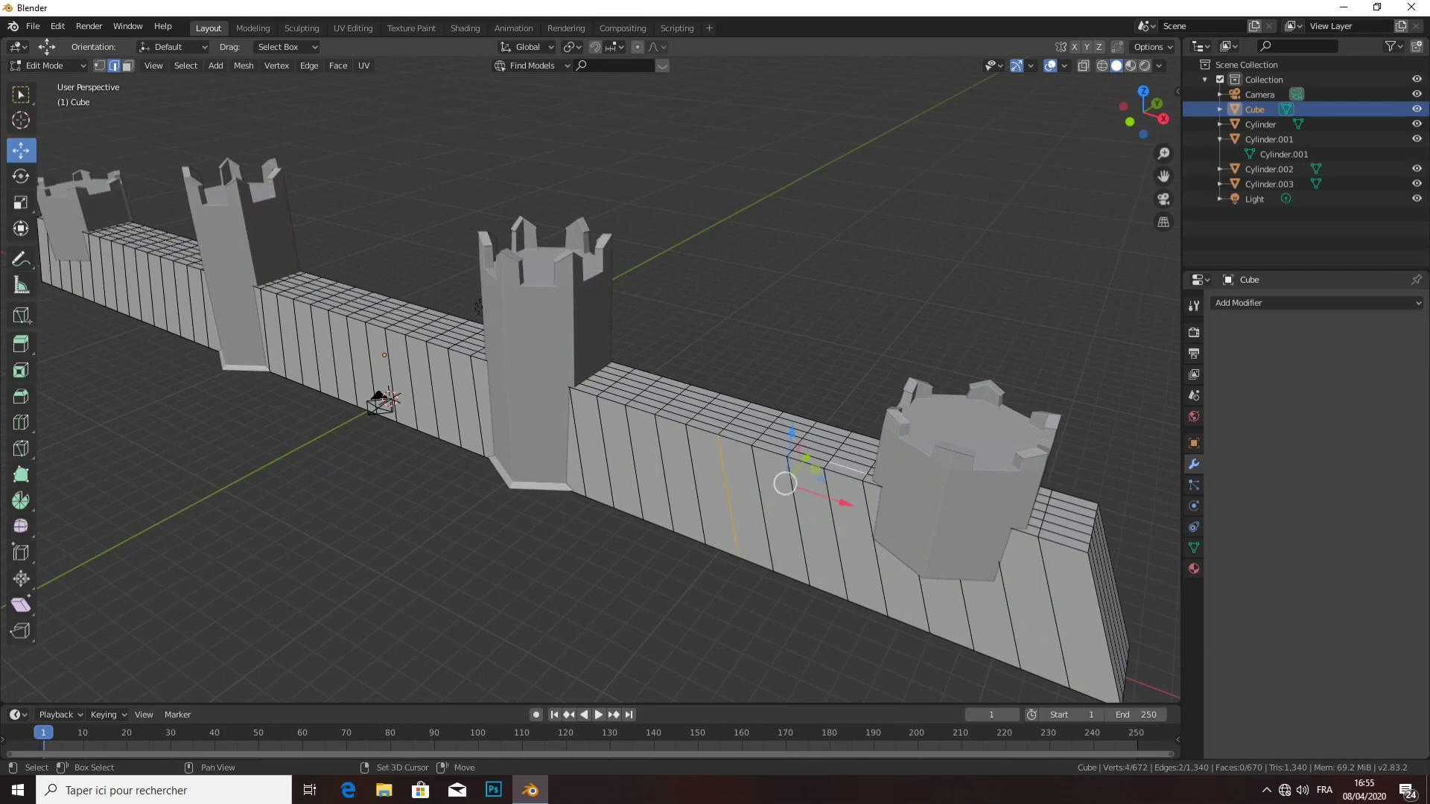
left_click(128, 66)
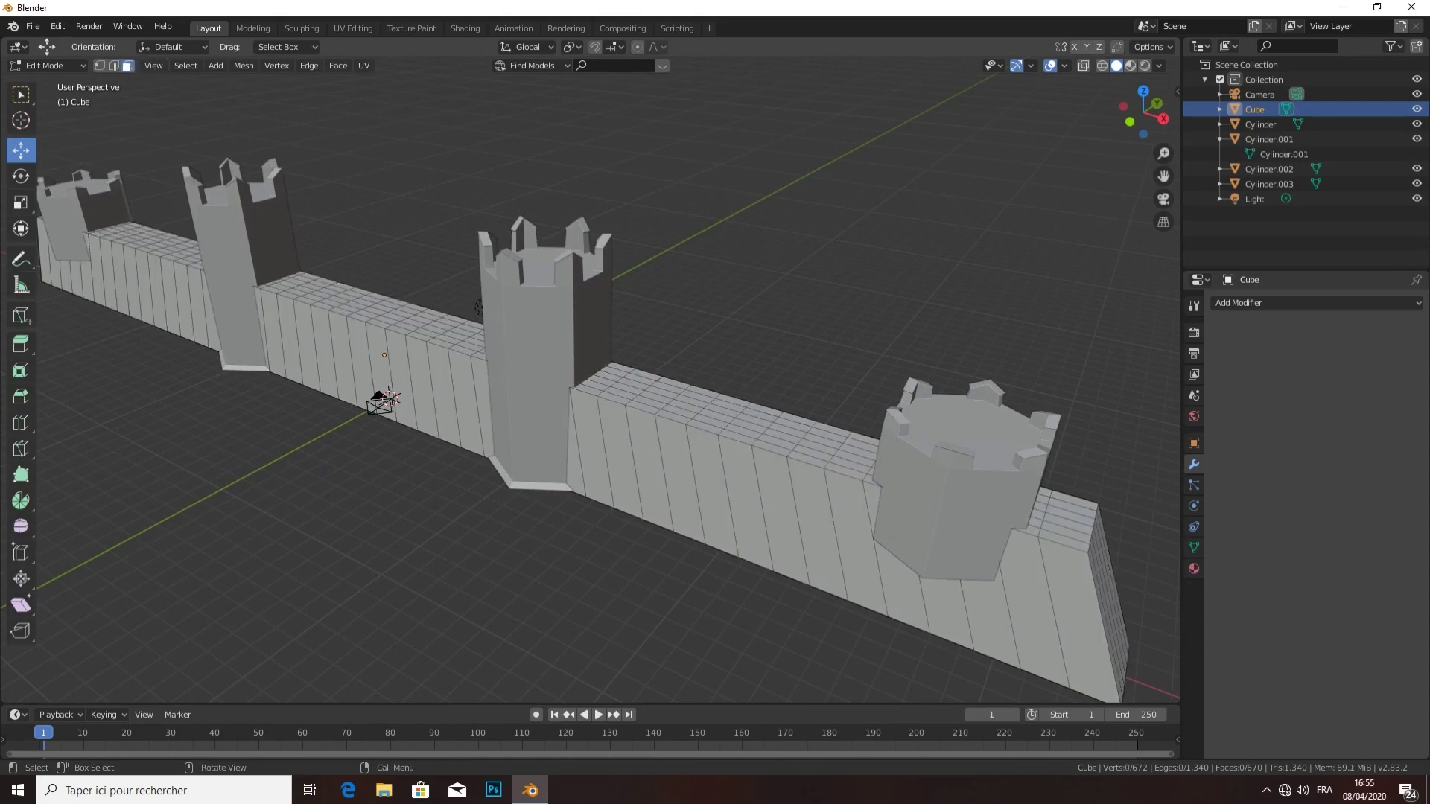
- Pick every other wall-top face along the stretch beside the round tower
left_click(844, 471)
left_click(772, 448, "shift")
left_click(703, 426, "shift")
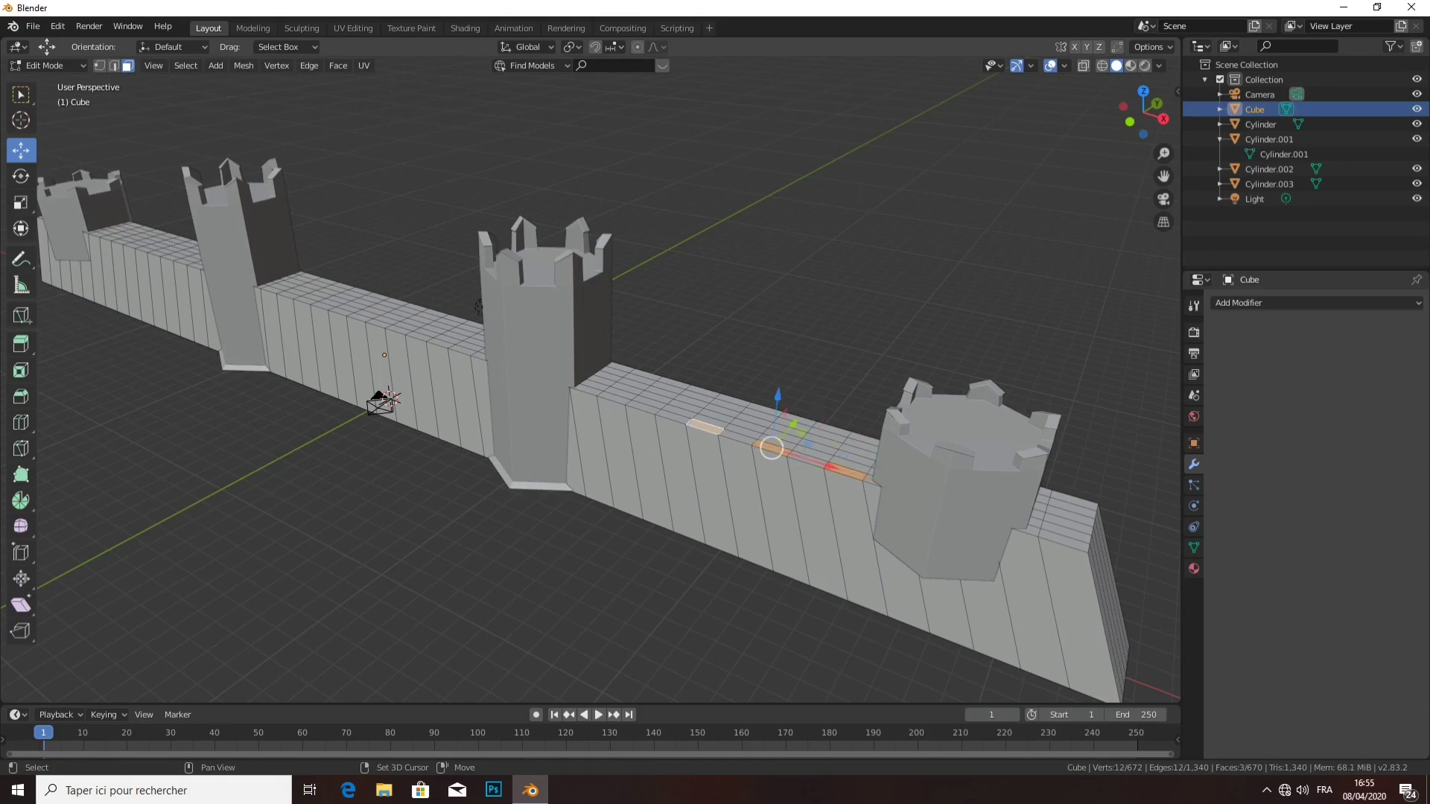
left_click(642, 408, "shift")
left_click(586, 389, "shift")
middle_click_drag(586, 389, 527, 394)
- Continue alternating face picks along the front stretch, correcting one out-of-sequence block
left_click(671, 398, "shift")
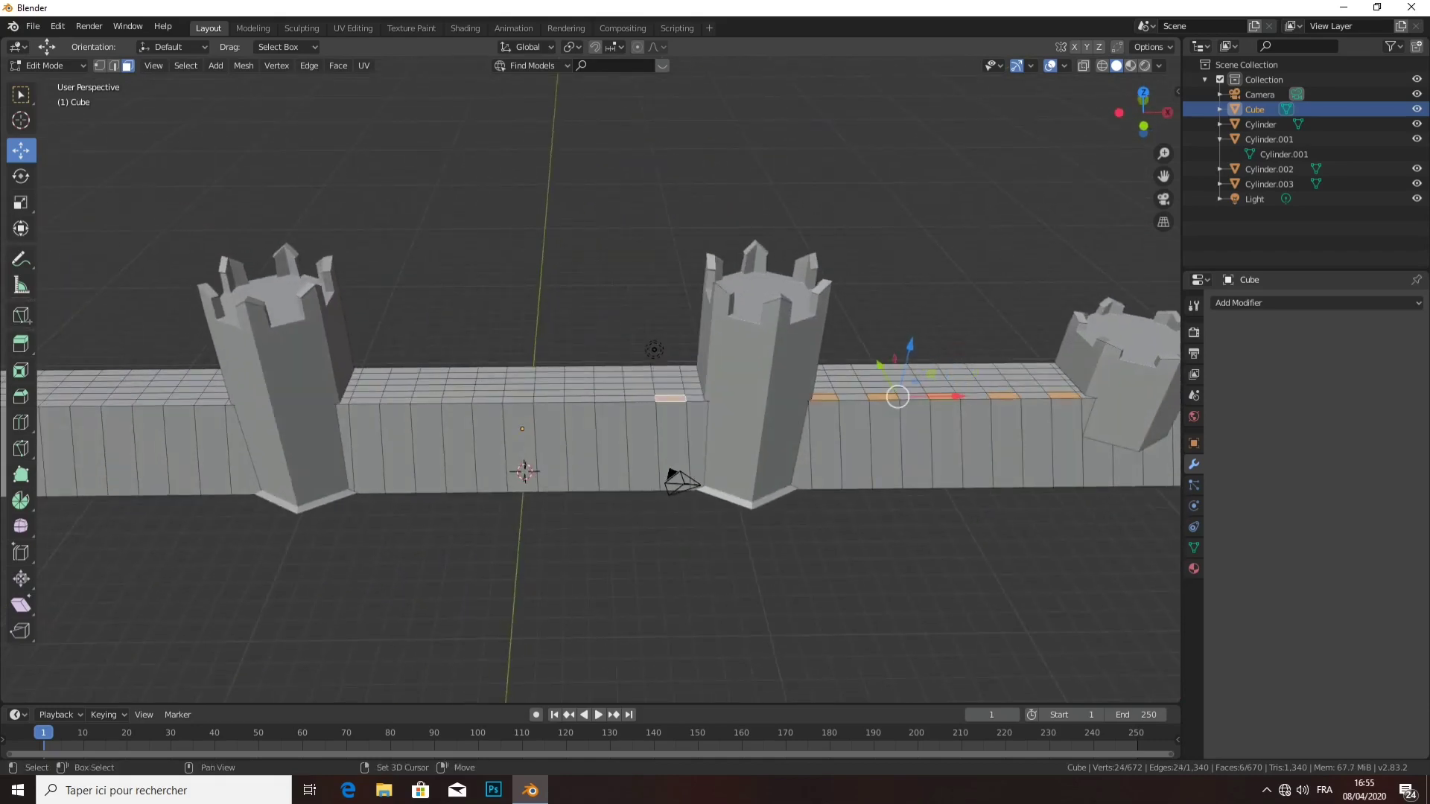
left_click(609, 398, "shift")
left_click(548, 399, "shift")
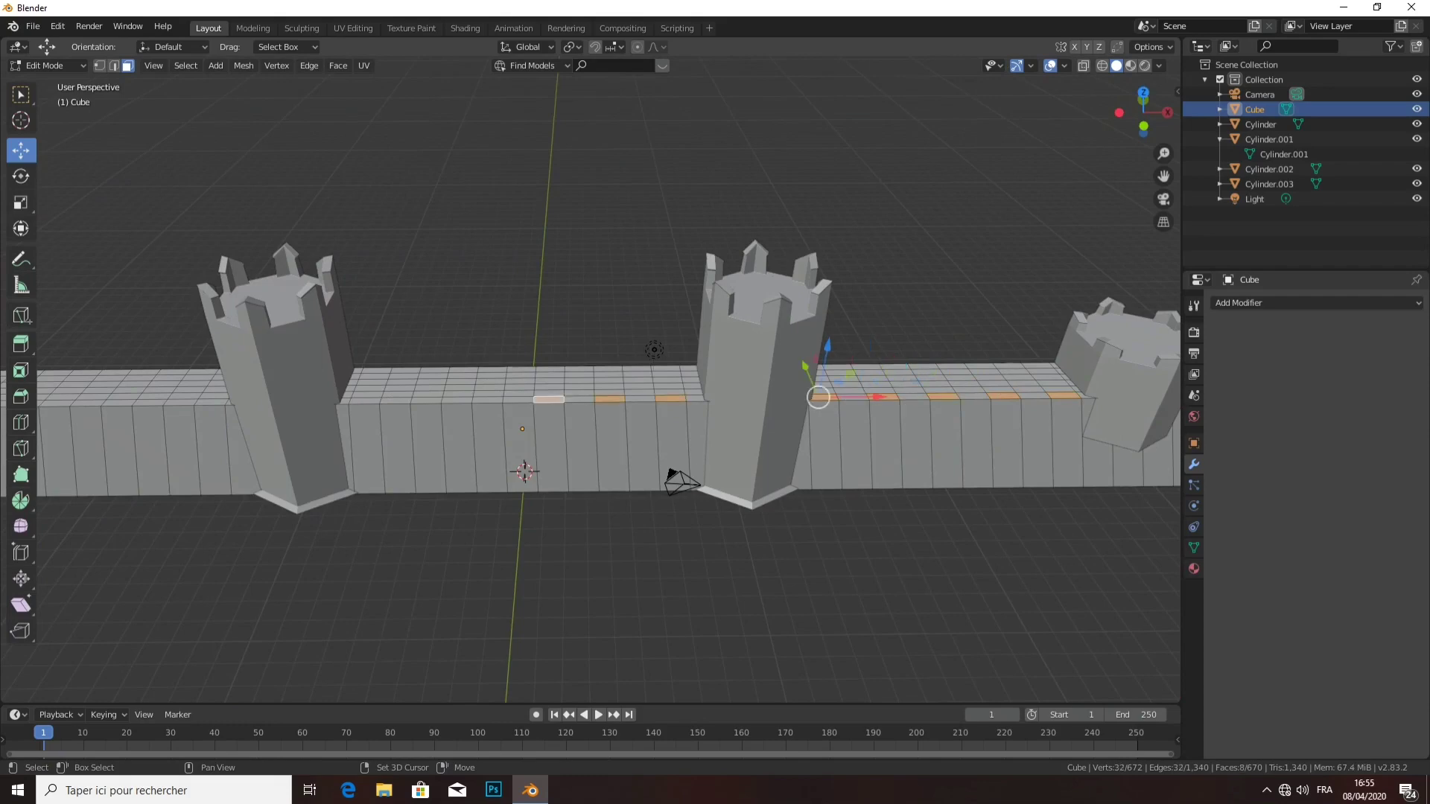
left_click(488, 400, "shift")
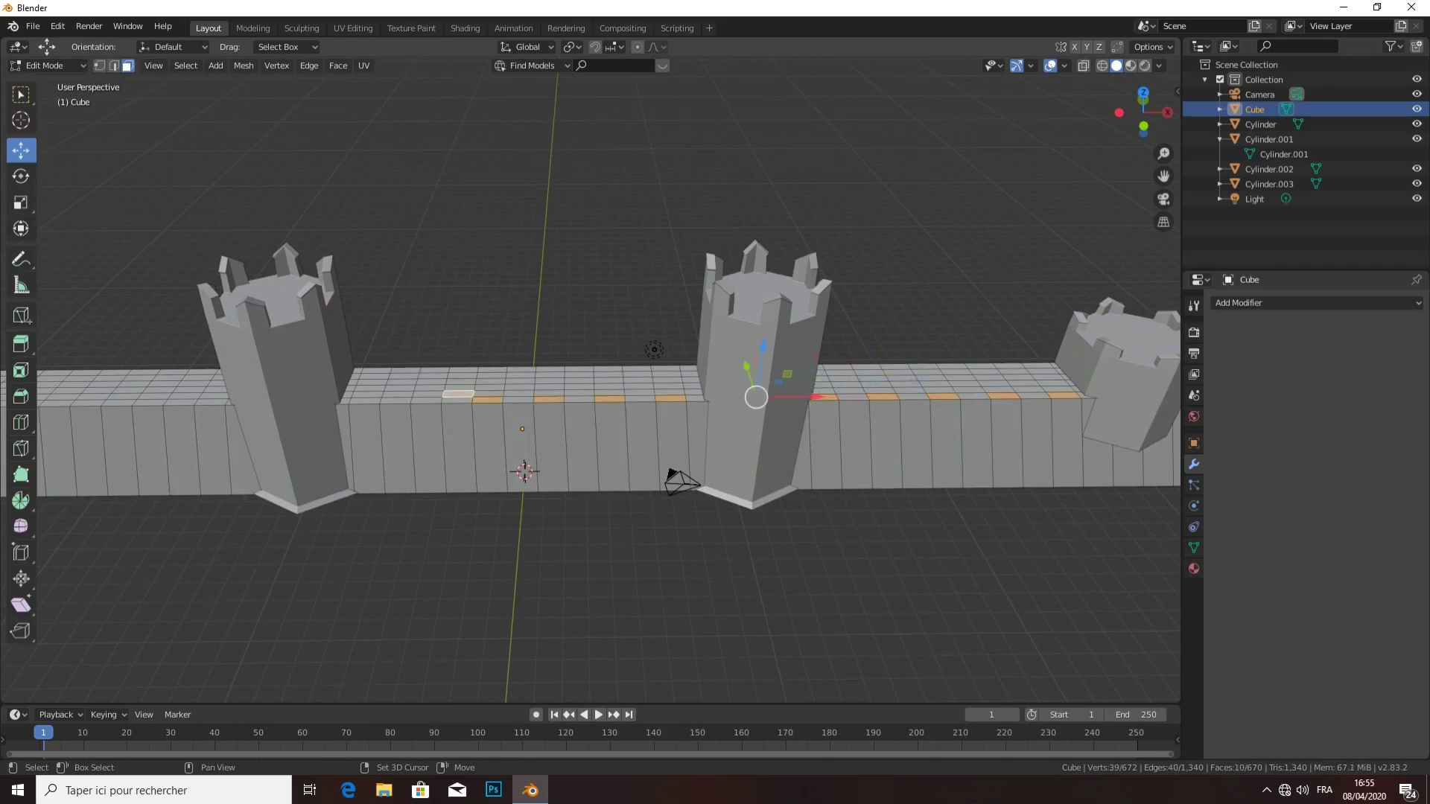
left_click(458, 394, "shift")
left_click(367, 394, "shift")
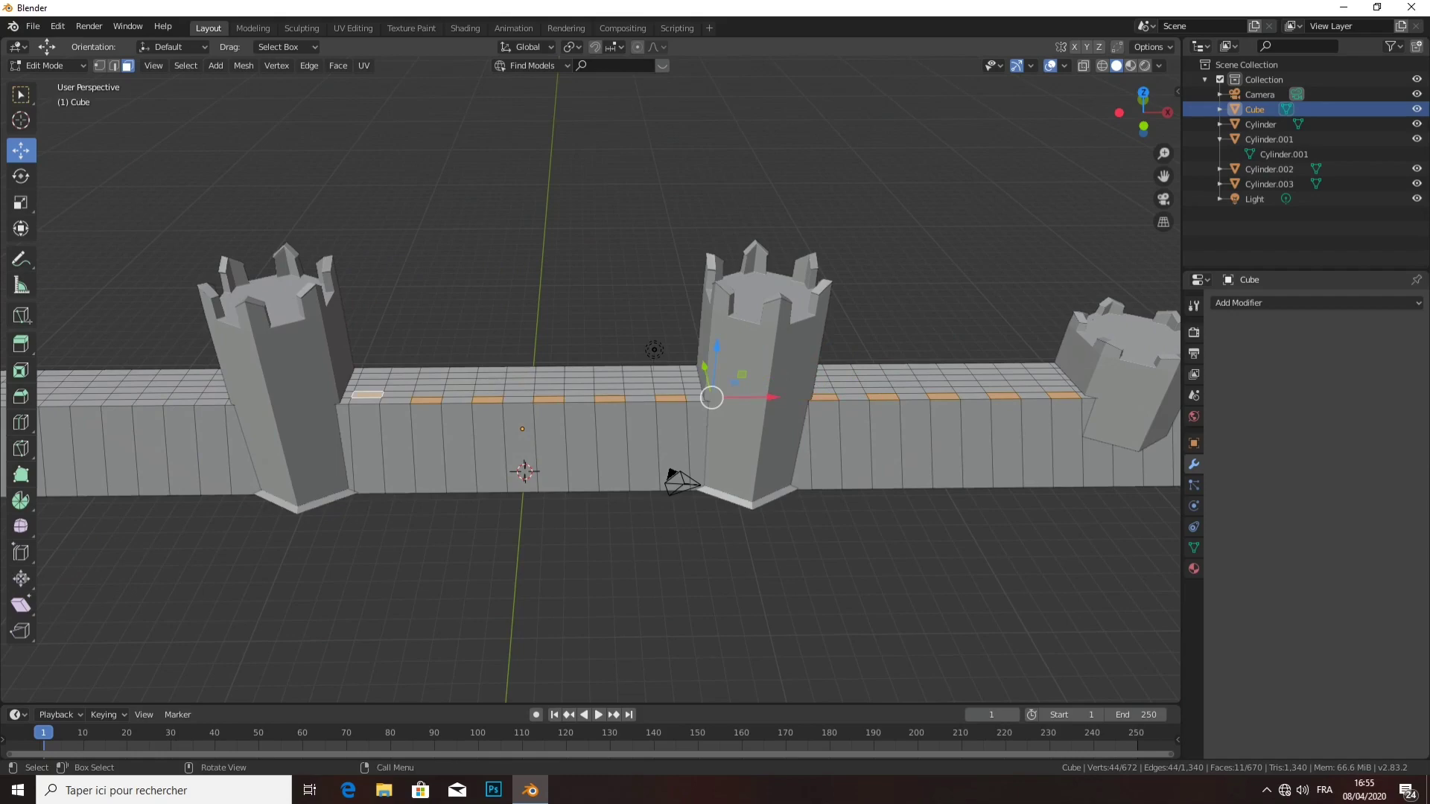
left_click(367, 394, "shift")
middle_click_drag(367, 394, 469, 384)
- Add alternating blocks on the far and near sections to the wall's left end, totalling 16
left_click(492, 374, "shift")
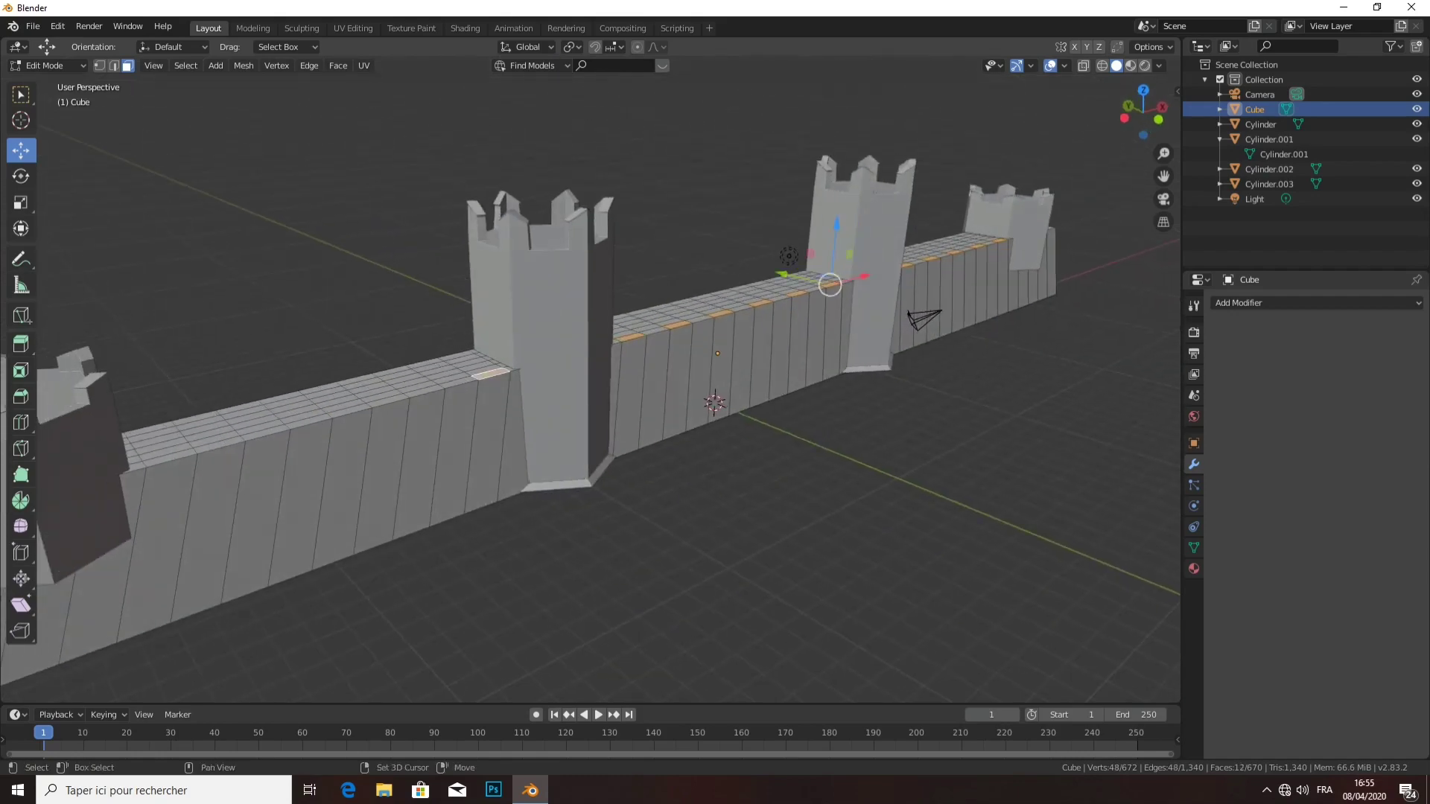
left_click(424, 391, "shift")
left_click(349, 410, "shift")
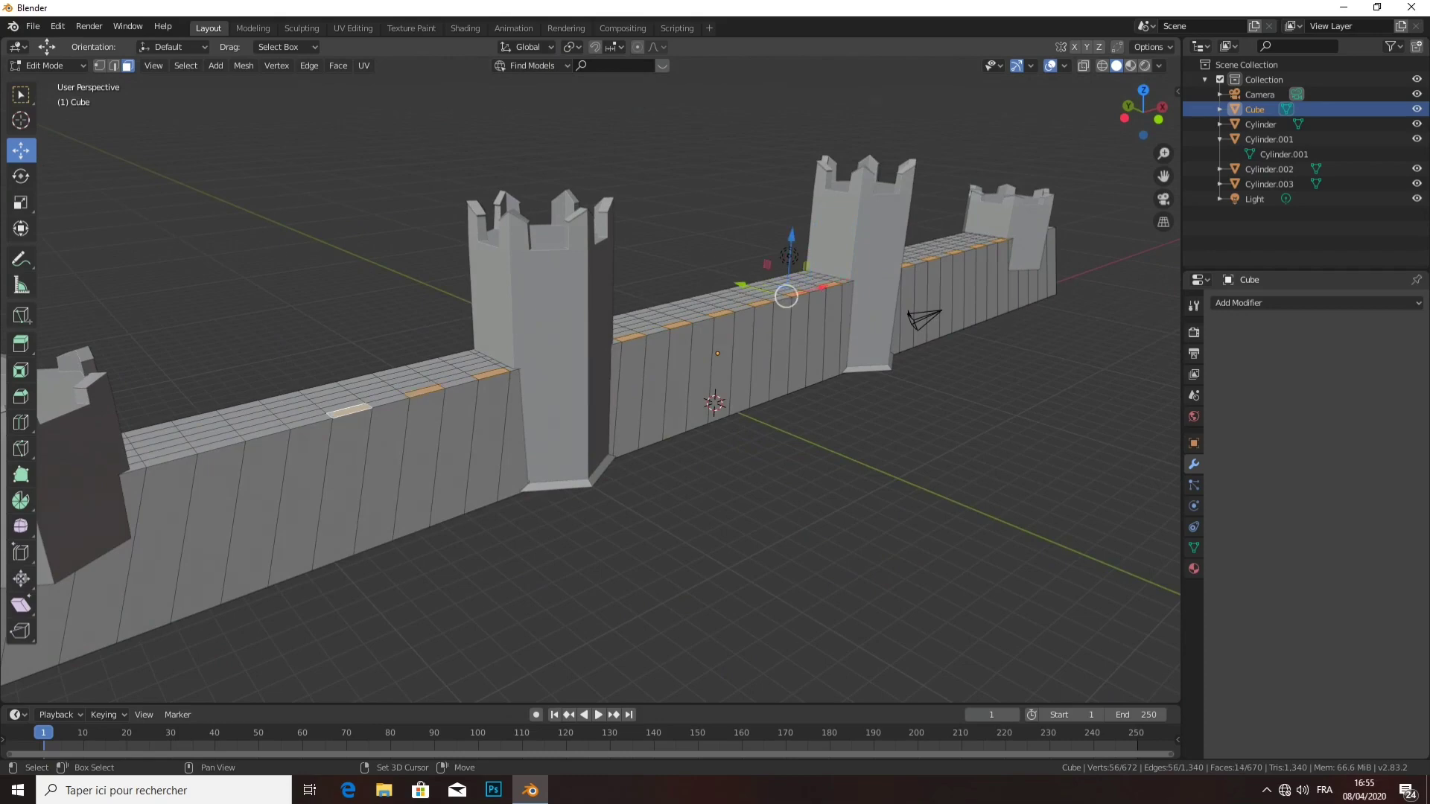
left_click(266, 432, "shift")
left_click(219, 445, "shift")
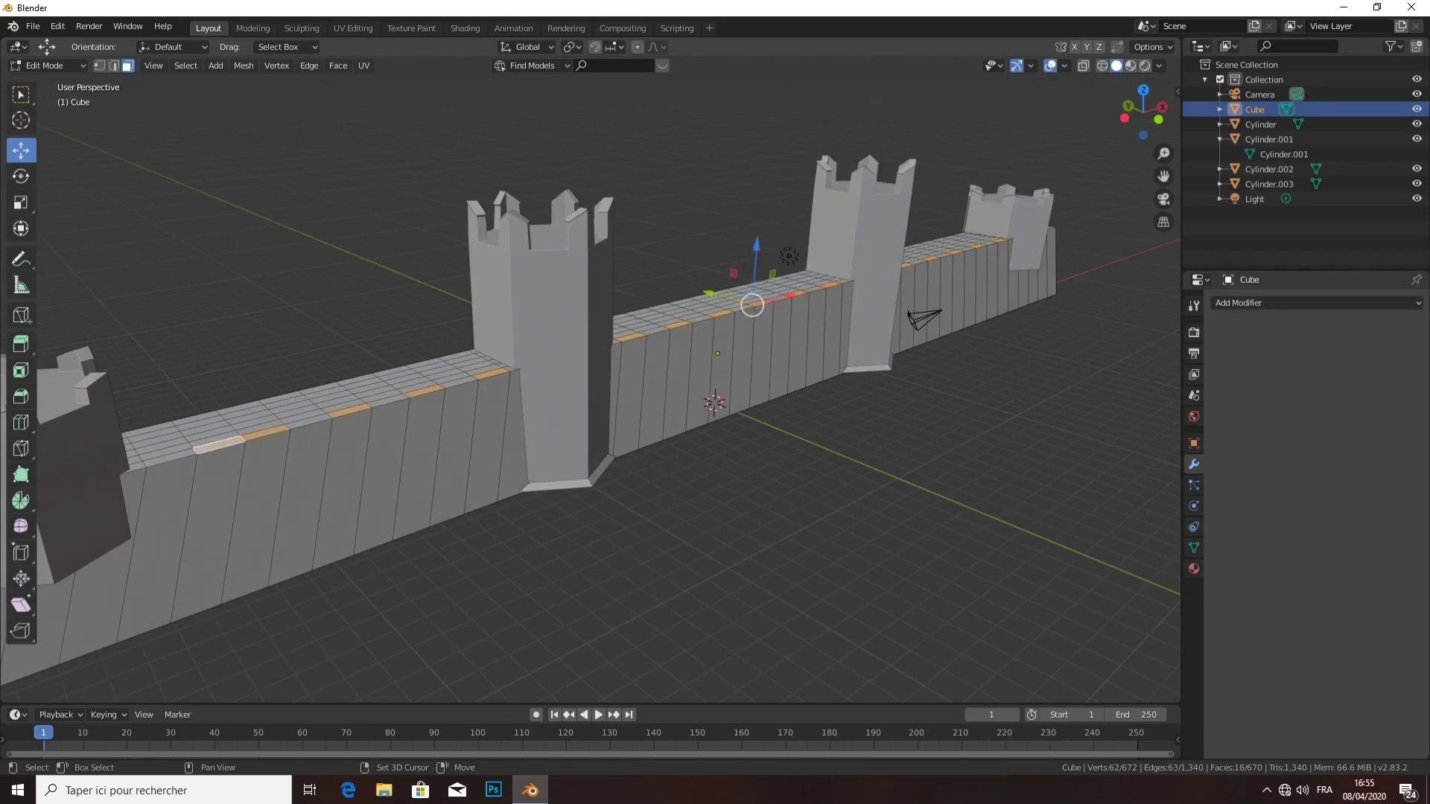
left_click(219, 445, "shift")
left_click(169, 454, "shift")
middle_click_drag(169, 454, 718, 362)
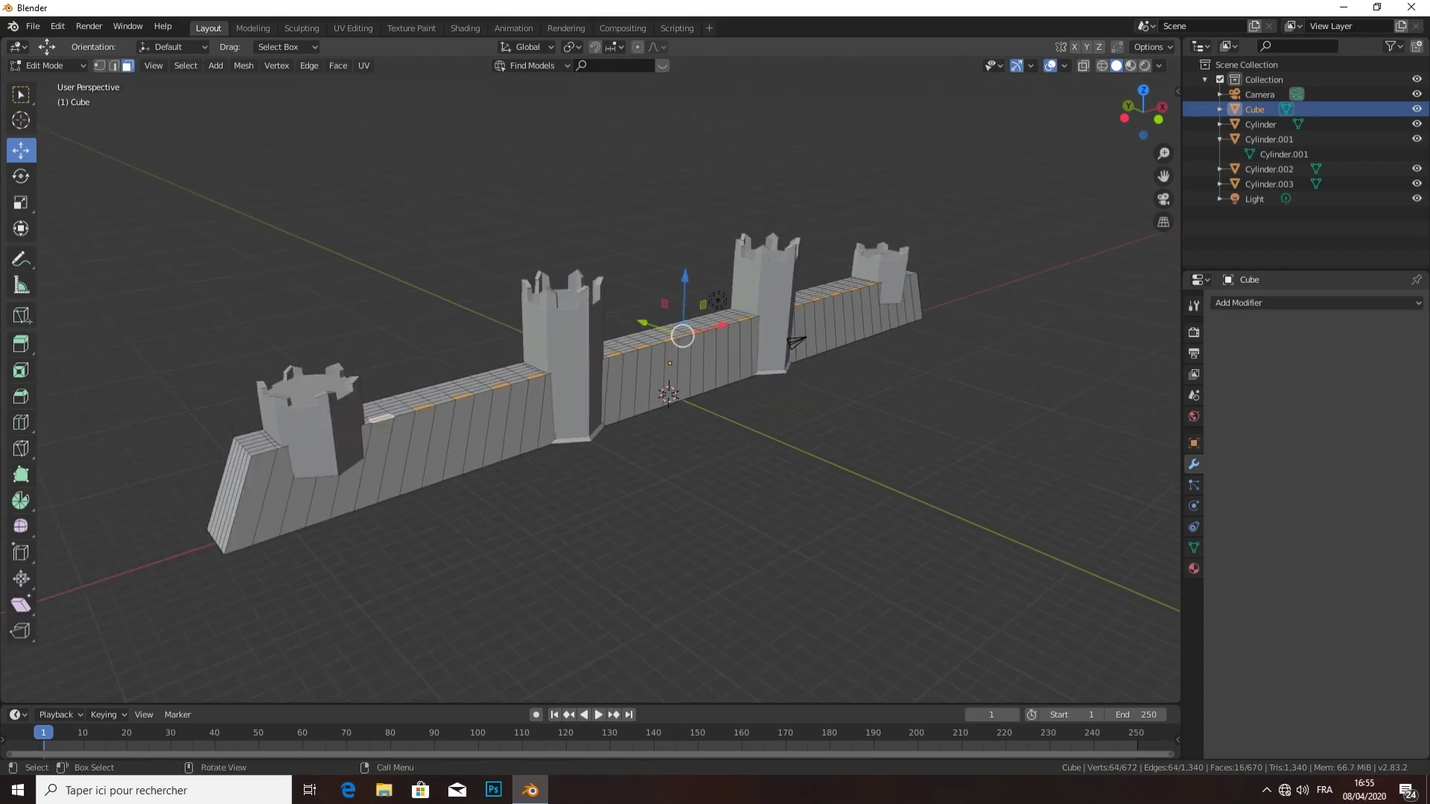
scroll(593, 384, "up", 3)
scroll(593, 384, "up", 2)
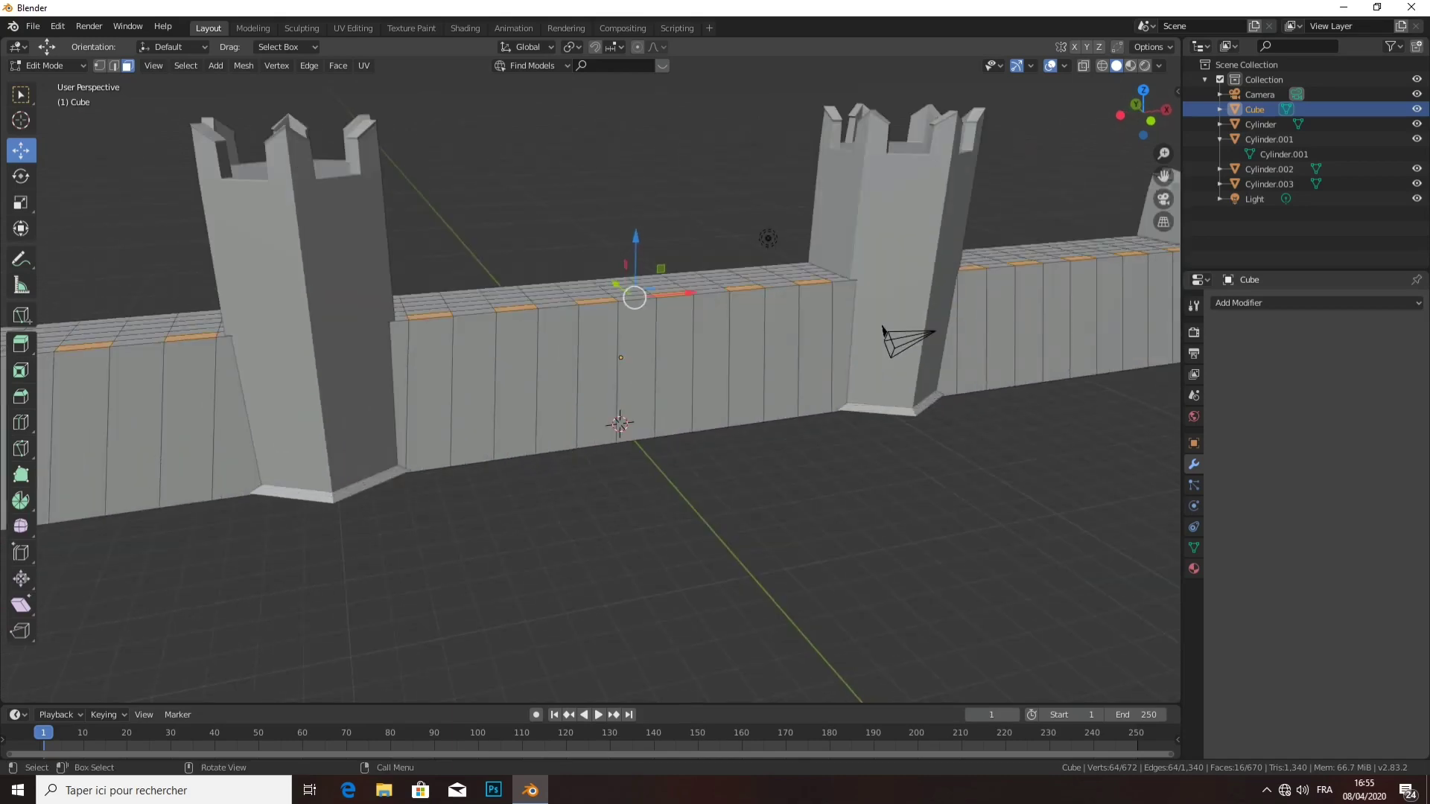
- Extrude the 16 selected wall-top faces upward into merlons, then deselect all
key("e")
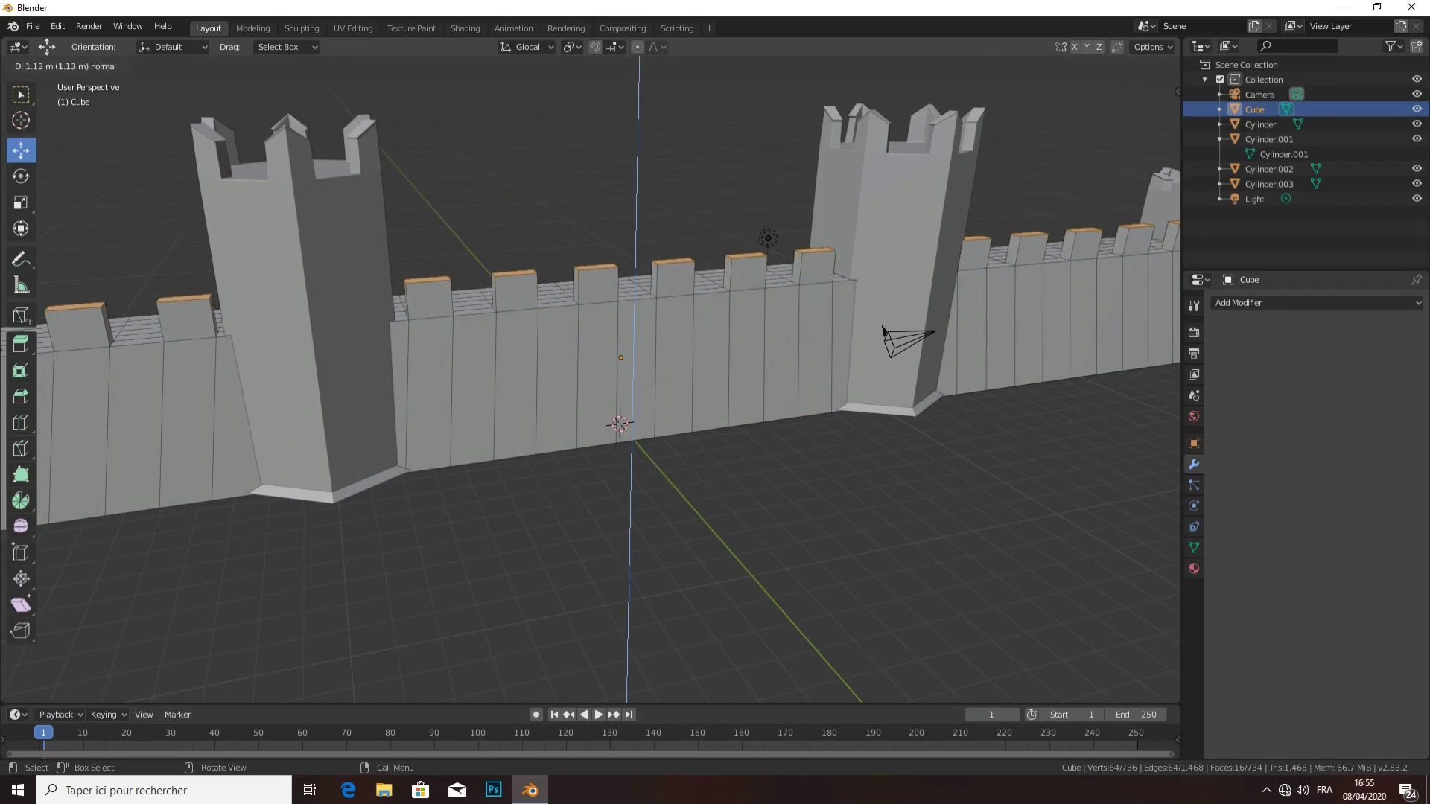
key("Return")
left_click(477, 387)
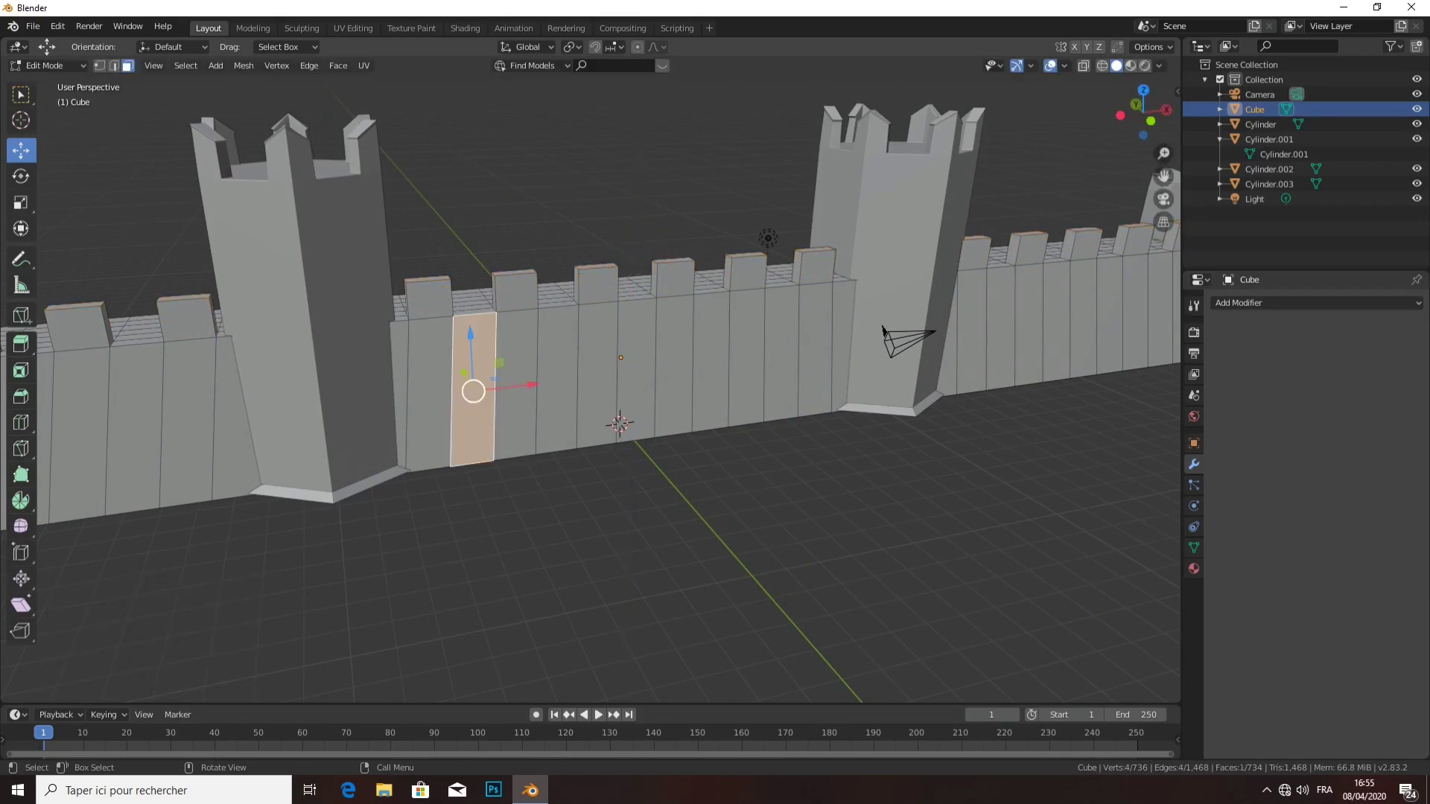
key("alt+a")
- Orbit and zoom around the wall to inspect the new crenellated top
mouse_move(514, 402)
middle_mouse_down()
mouse_move(596, 402)
mouse_move(707, 372)
mouse_move(670, 380)
mouse_move(655, 461)
middle_mouse_up()
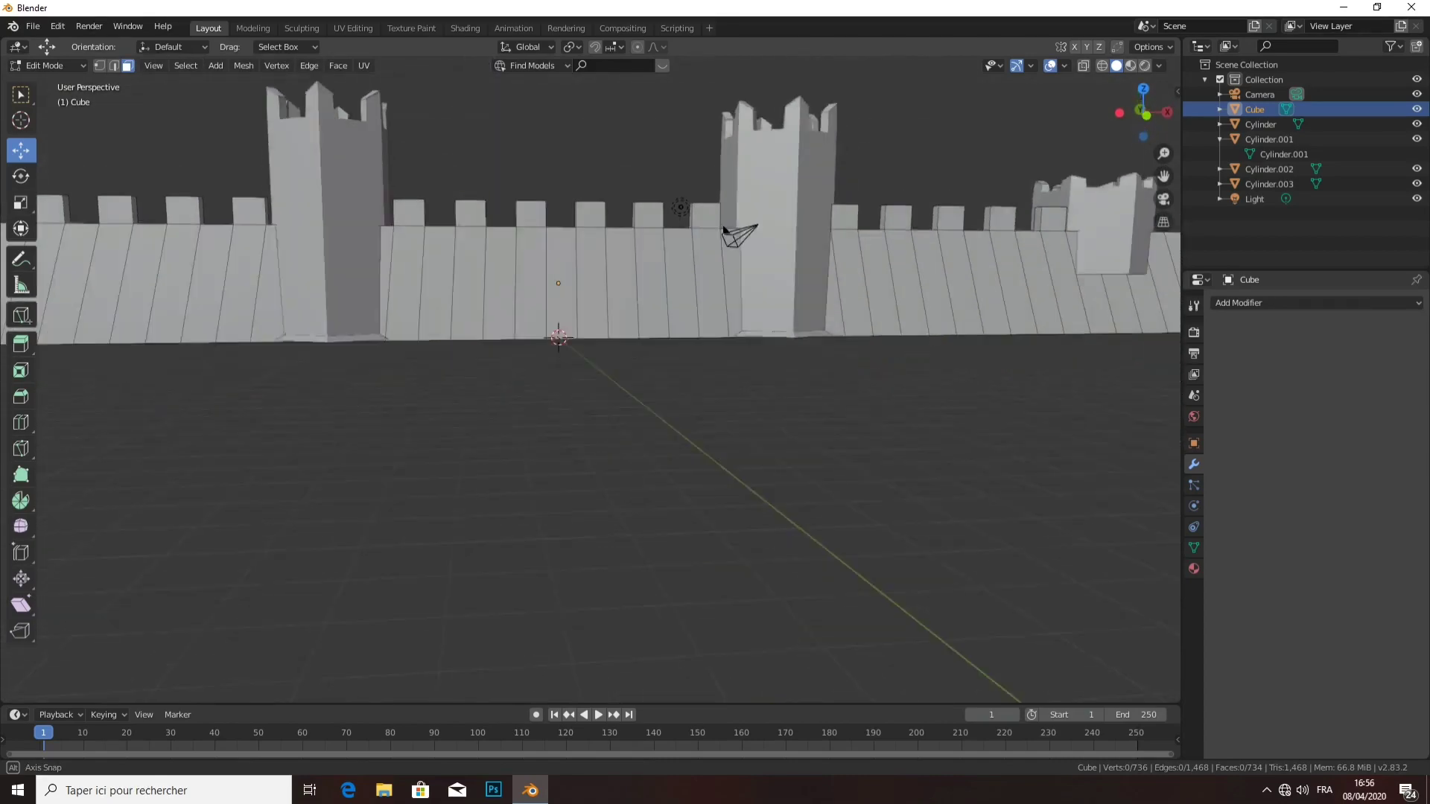
middle_click_drag(656, 462, 641, 447)
scroll(588, 380, "up", 1)
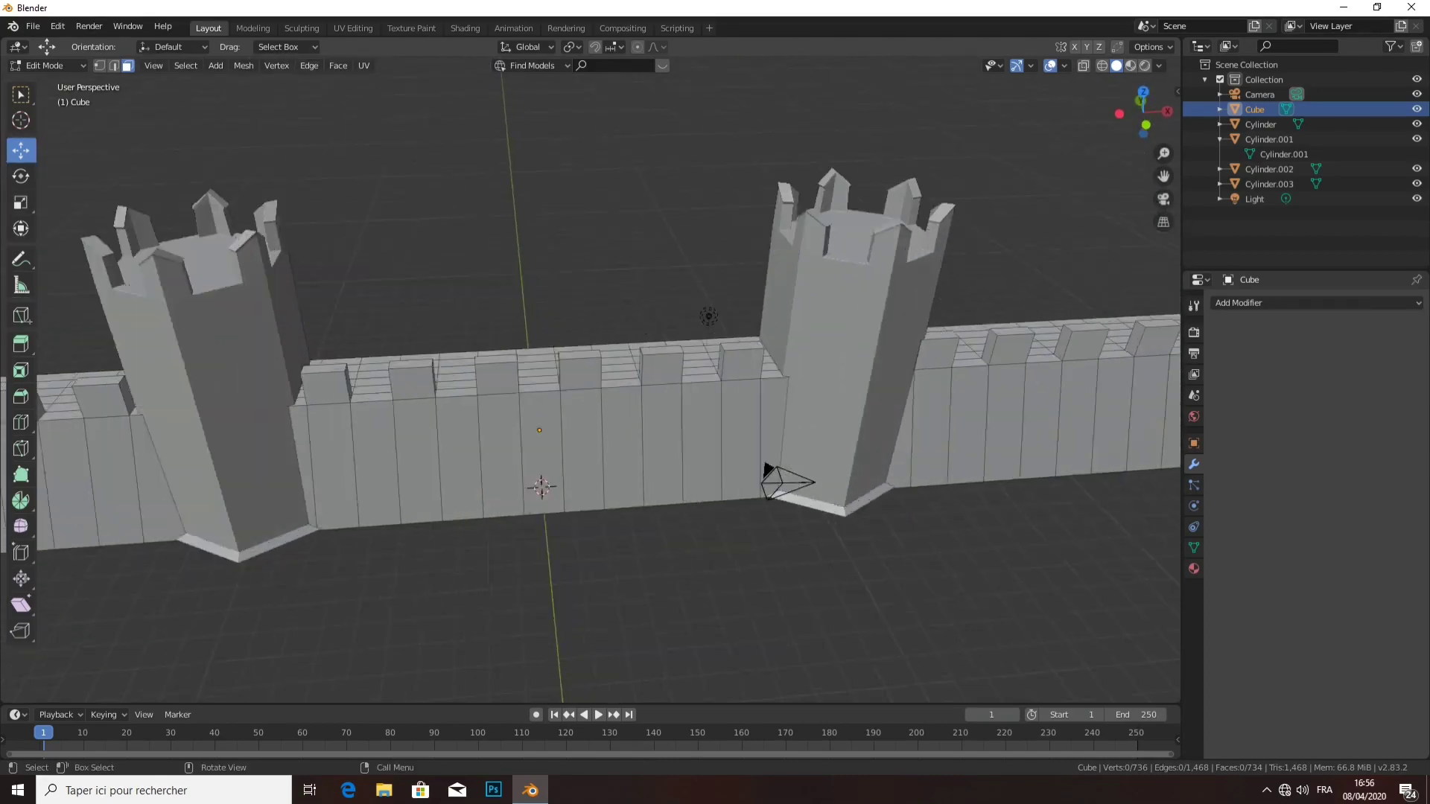
scroll(588, 380, "up", 1)
scroll(588, 380, "up", 2)
scroll(588, 379, "up", 1)
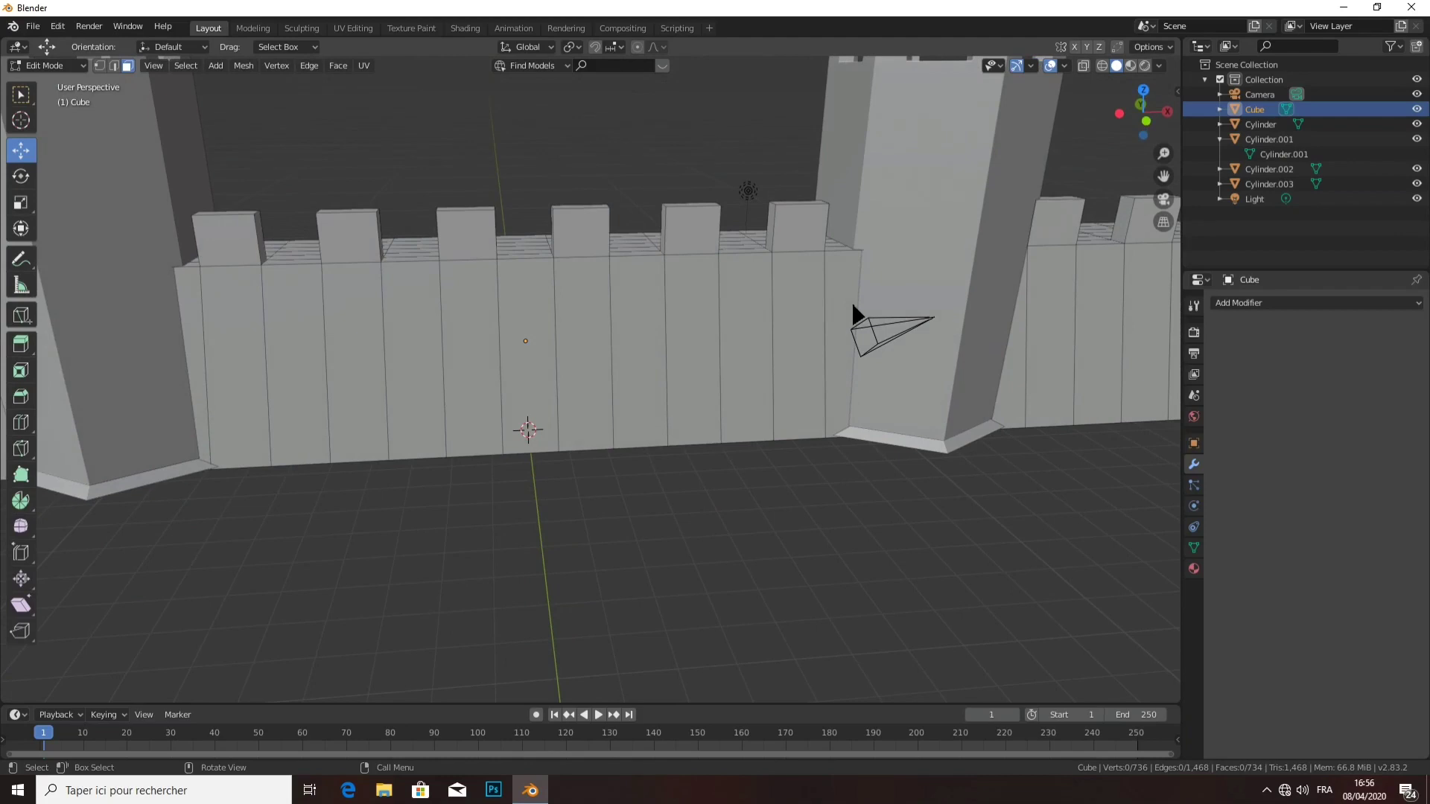
middle_click_drag(640, 446, 700, 447)
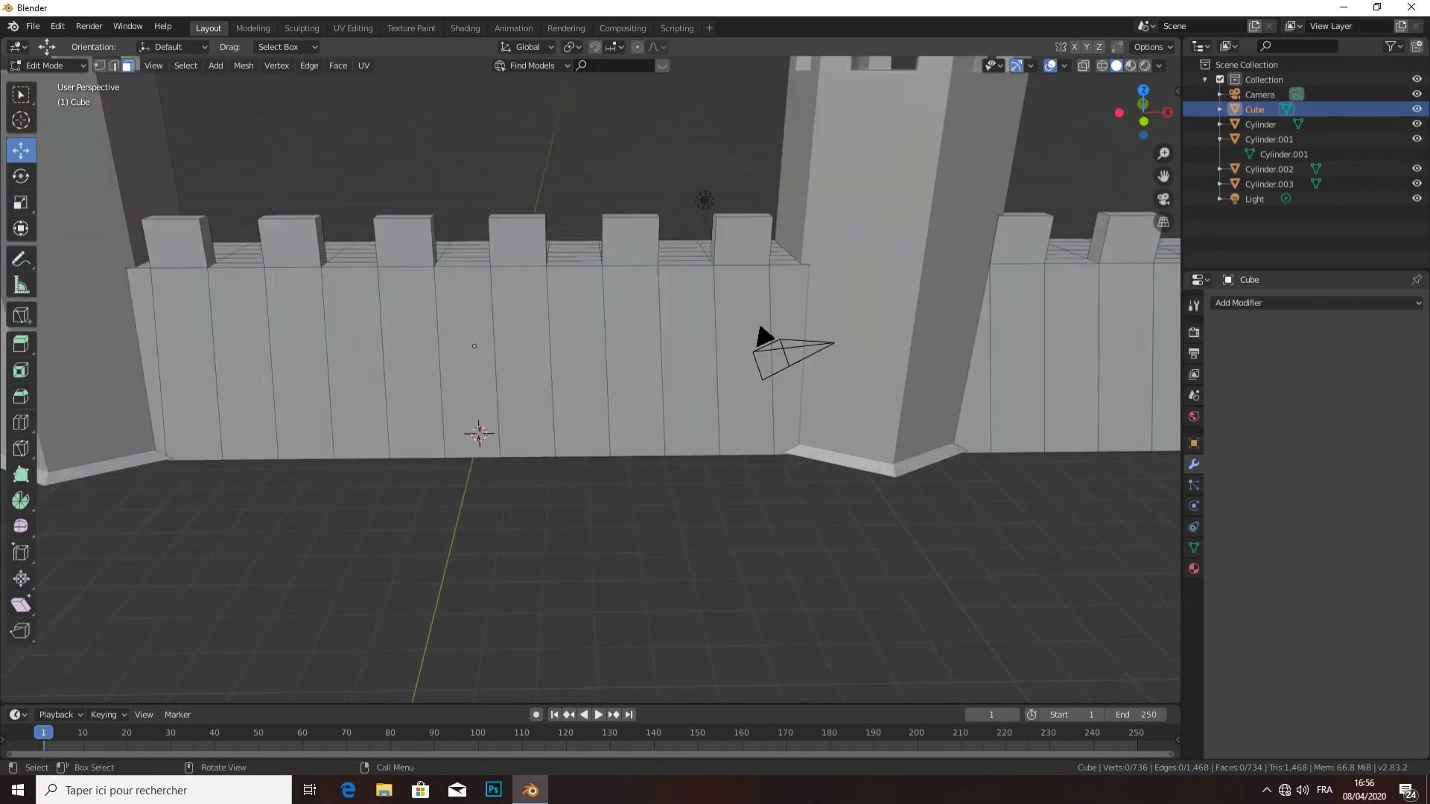
scroll(589, 379, "up", 4)
scroll(590, 380, "down", 2)
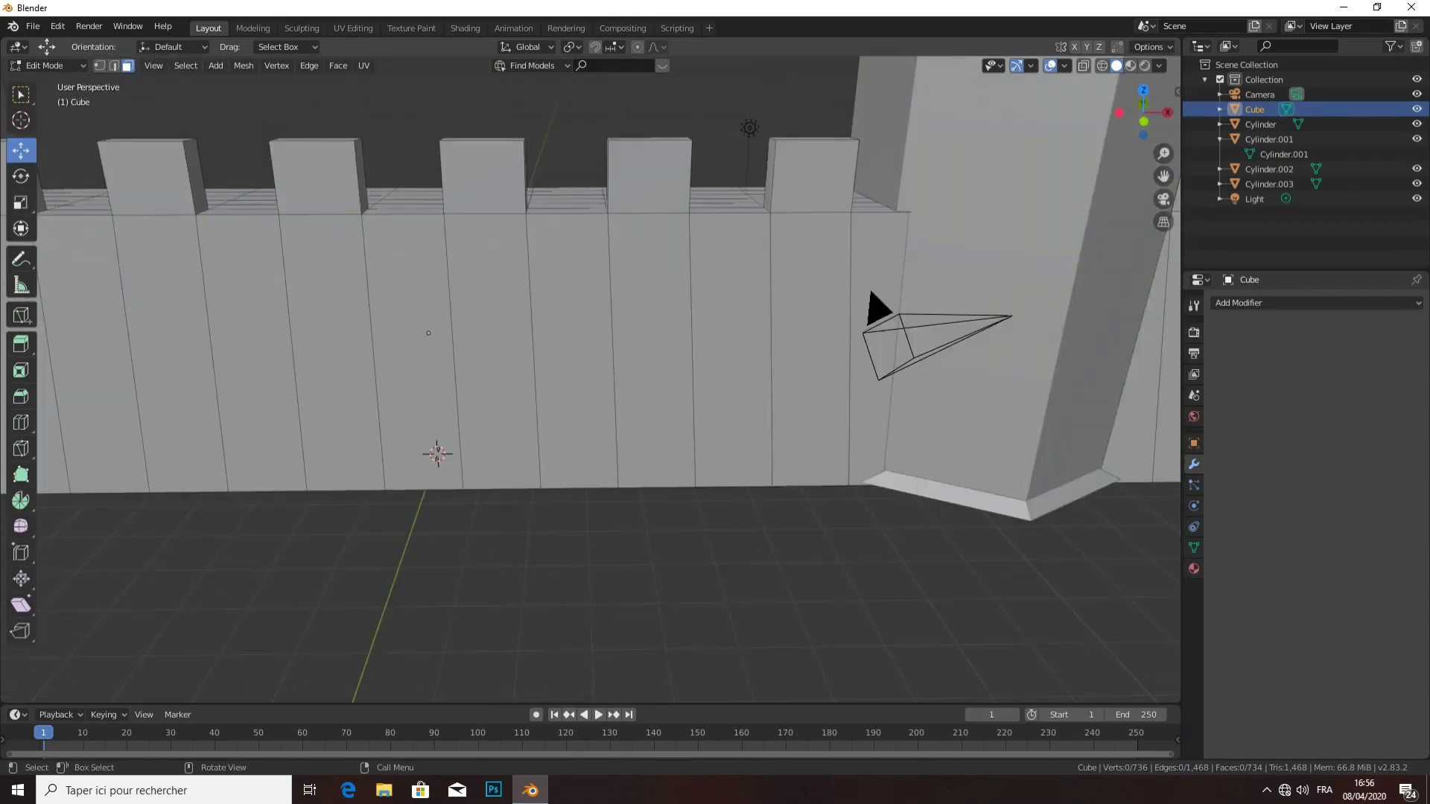
mouse_move(595, 372)
middle_mouse_down()
mouse_move(655, 521)
mouse_move(625, 469)
middle_mouse_up()
scroll(589, 380, "down", 5)
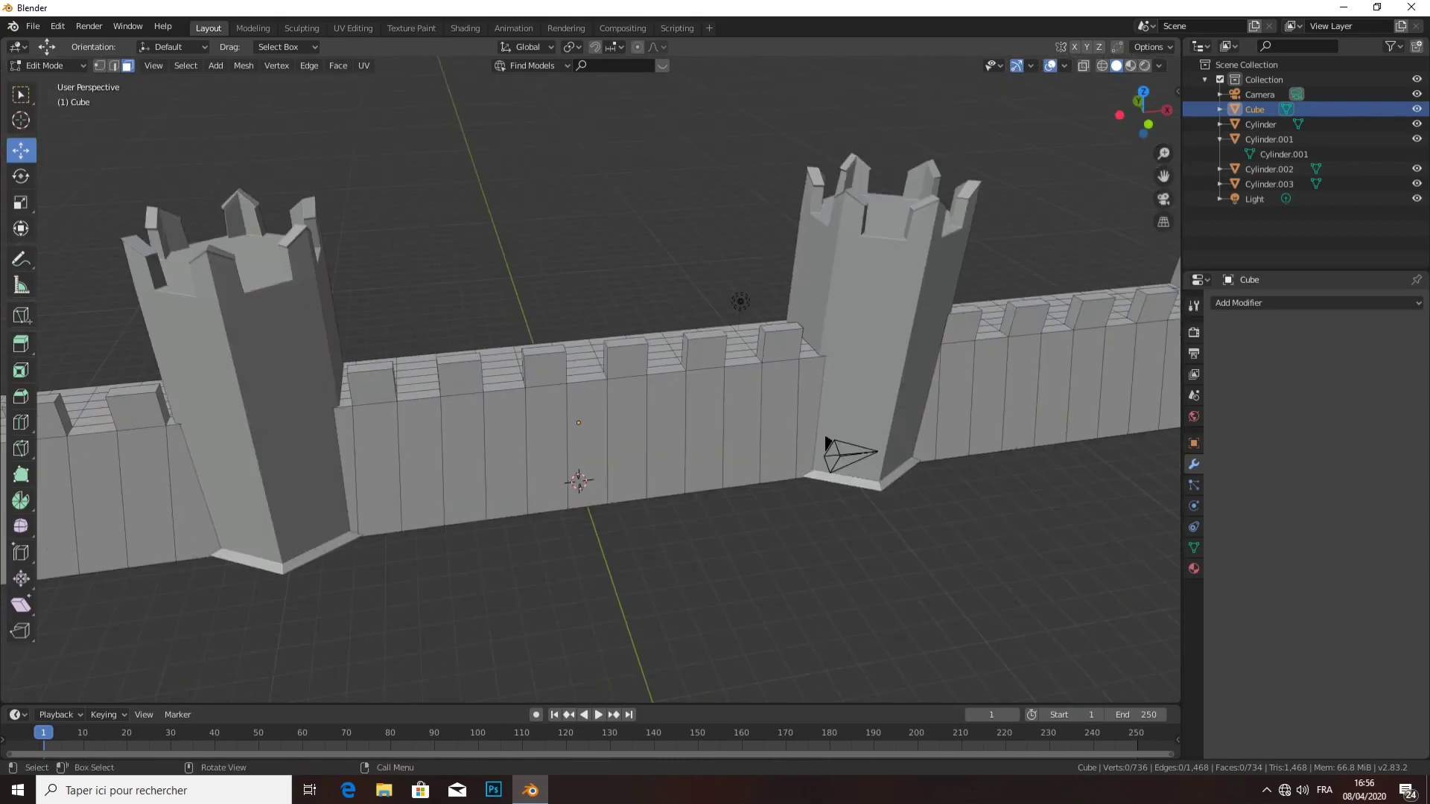
- In Object Mode, give the wall a Bevel modifier with offset lowered to 0.04 m
left_click(48, 66)
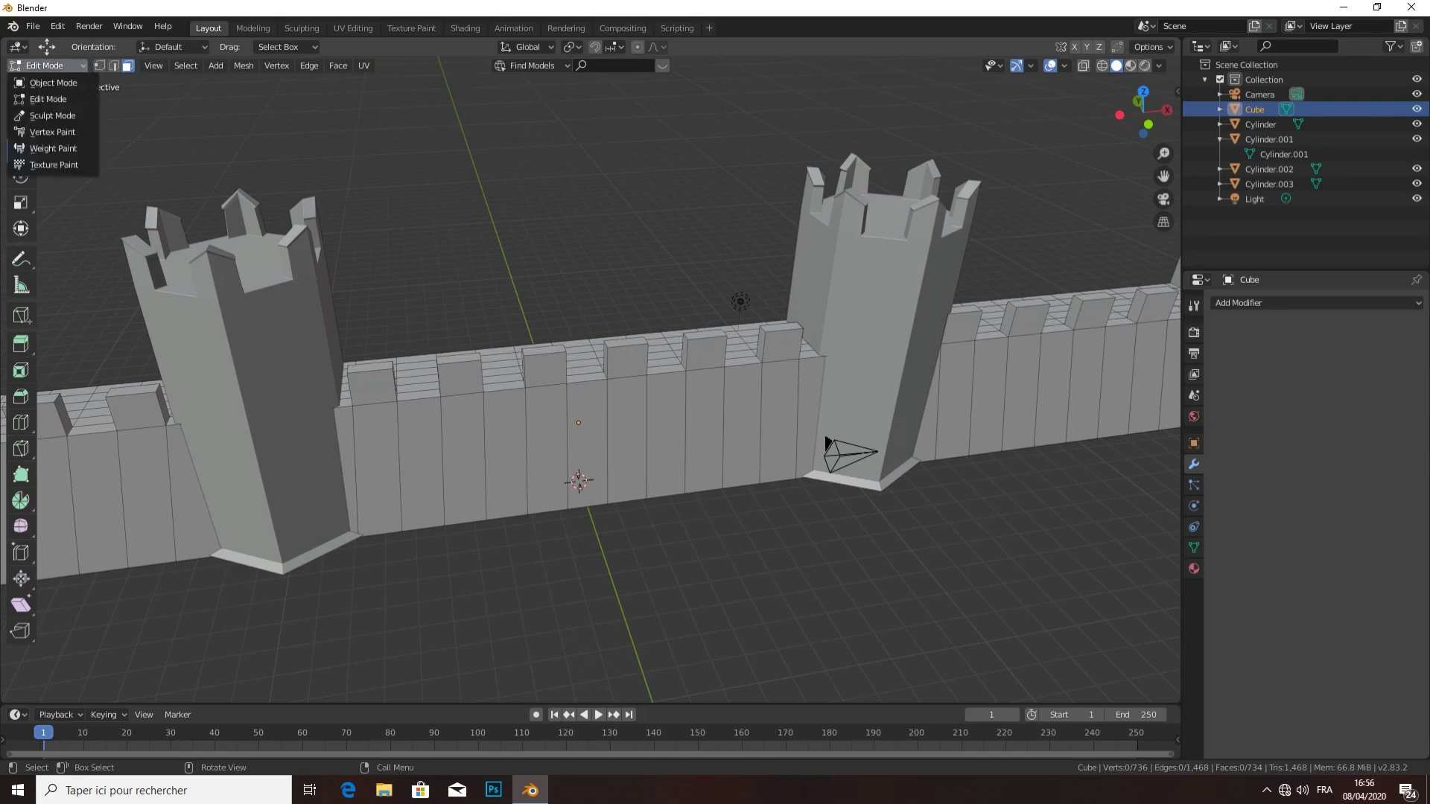
middle_click_drag(589, 372, 499, 335)
left_click(1266, 303)
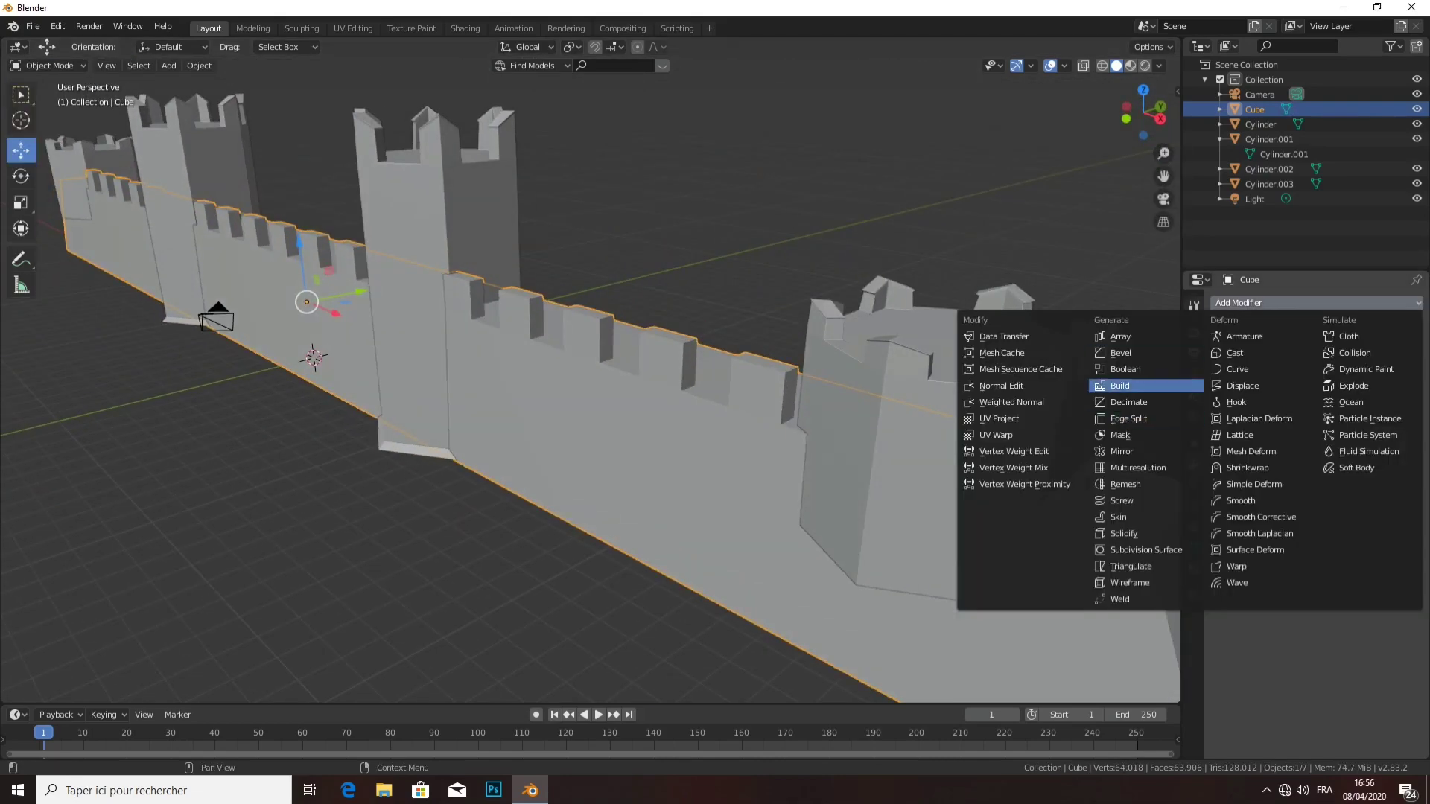
left_click(1139, 353)
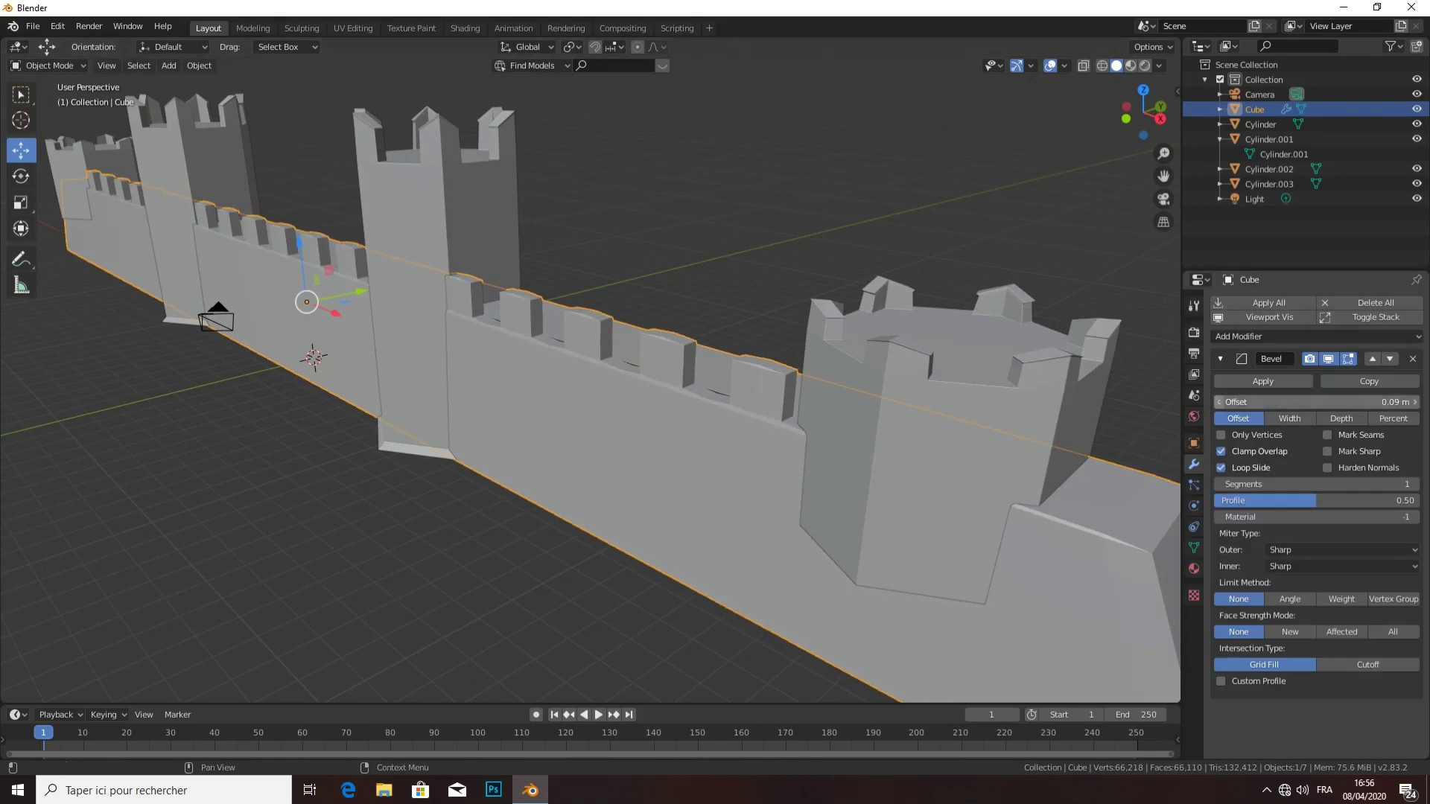
left_click_drag(1311, 402, 1288, 402)
left_click_drag(1310, 402, 1295, 402)
middle_click_drag(595, 372, 745, 335)
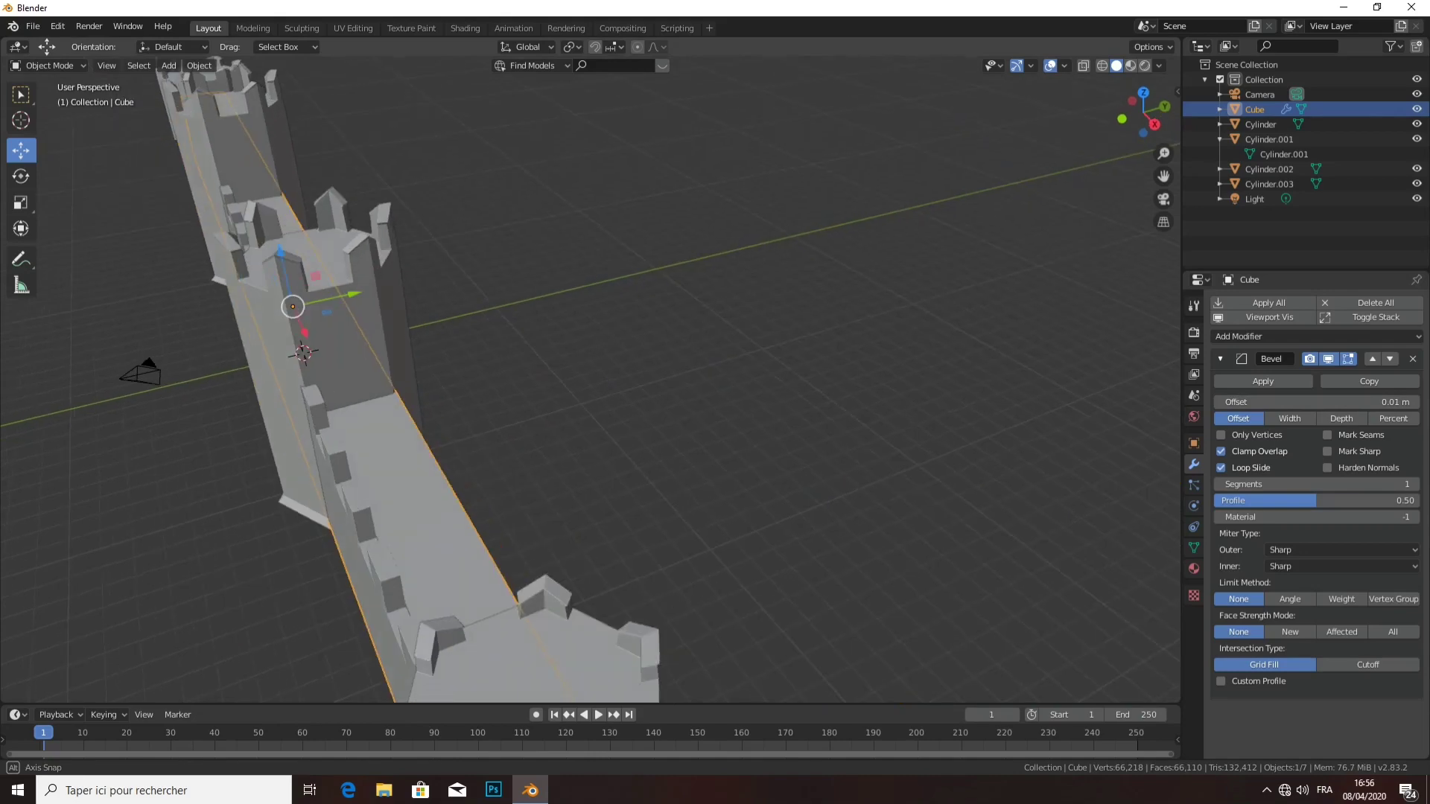
middle_click_drag(596, 372, 670, 335)
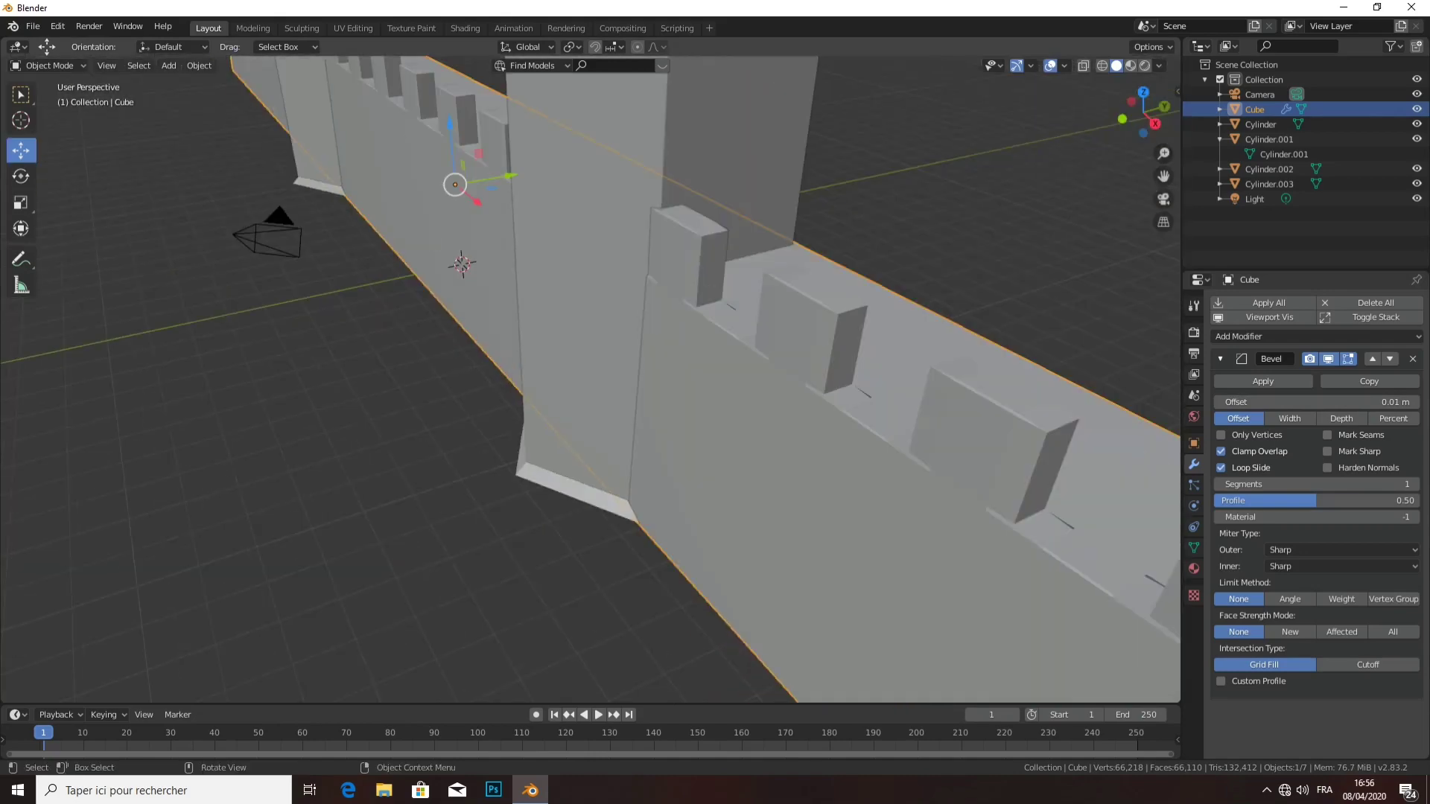
middle_click_drag(596, 372, 640, 357)
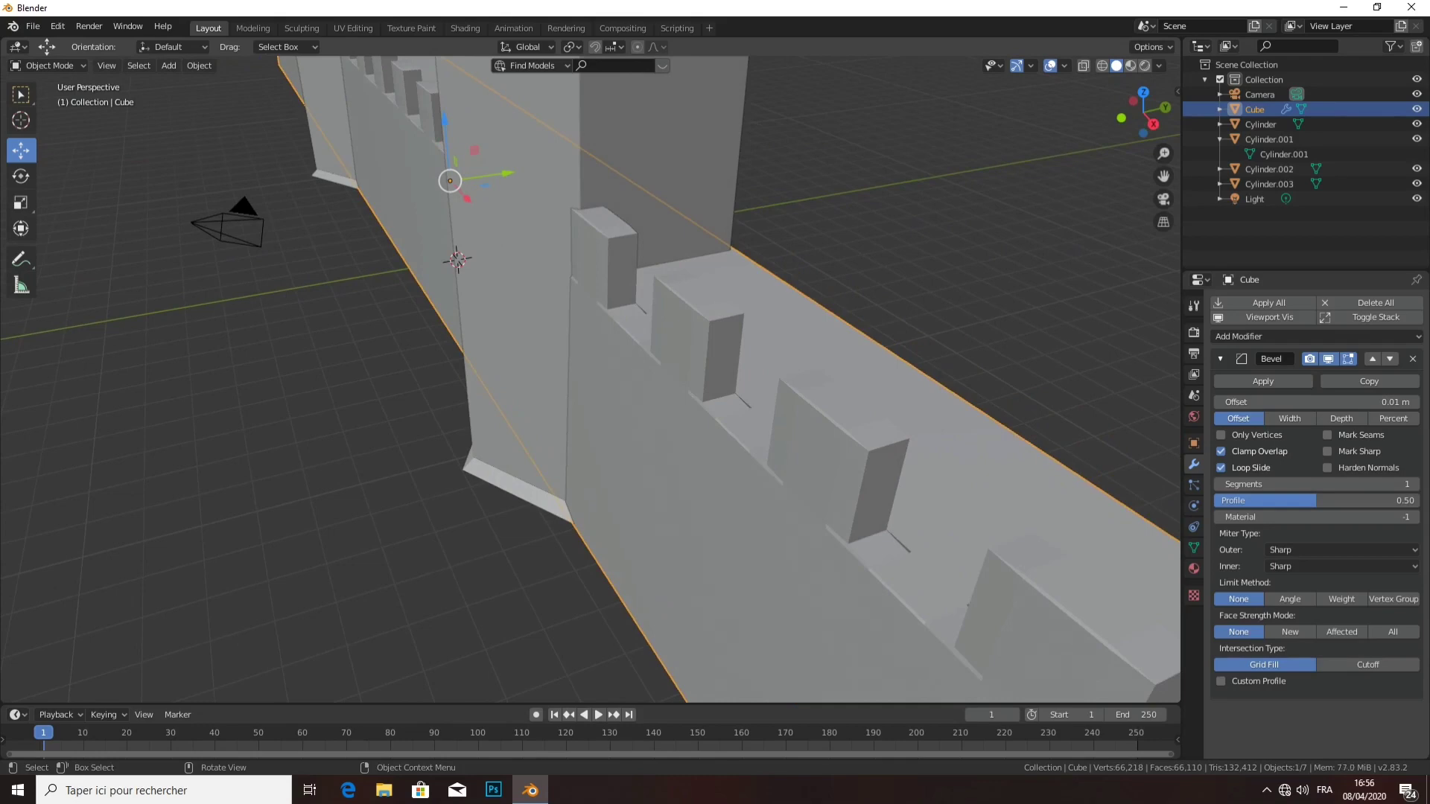
- Set the wall's bevel to 6 segments and a 0.03 m offset
scroll(596, 372, "down", 3)
scroll(596, 373, "down", 3)
mouse_move(596, 373)
middle_mouse_down()
mouse_move(670, 350)
mouse_move(566, 365)
middle_mouse_up()
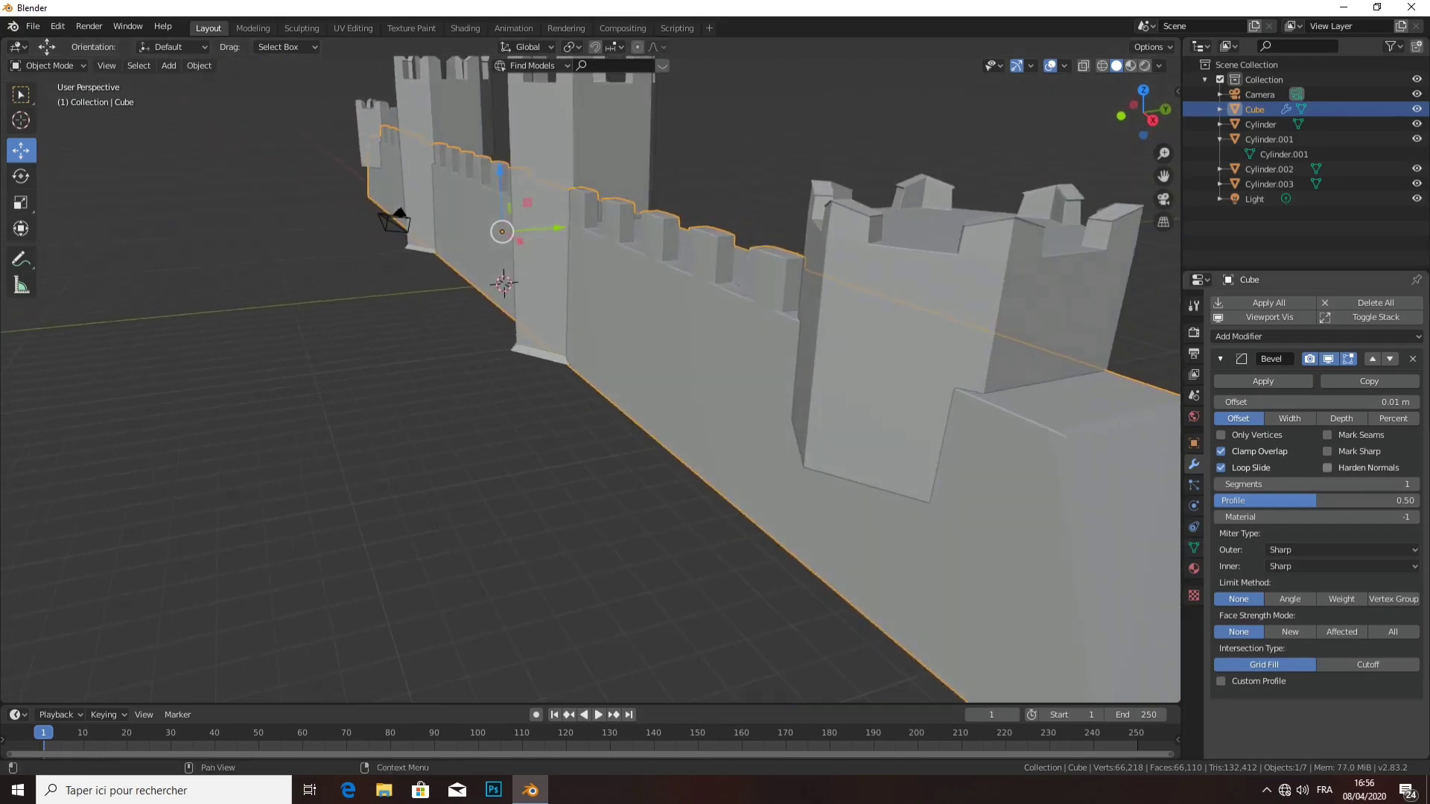
scroll(596, 373, "down", 5)
middle_click_drag(596, 373, 671, 350)
scroll(596, 372, "up", 3)
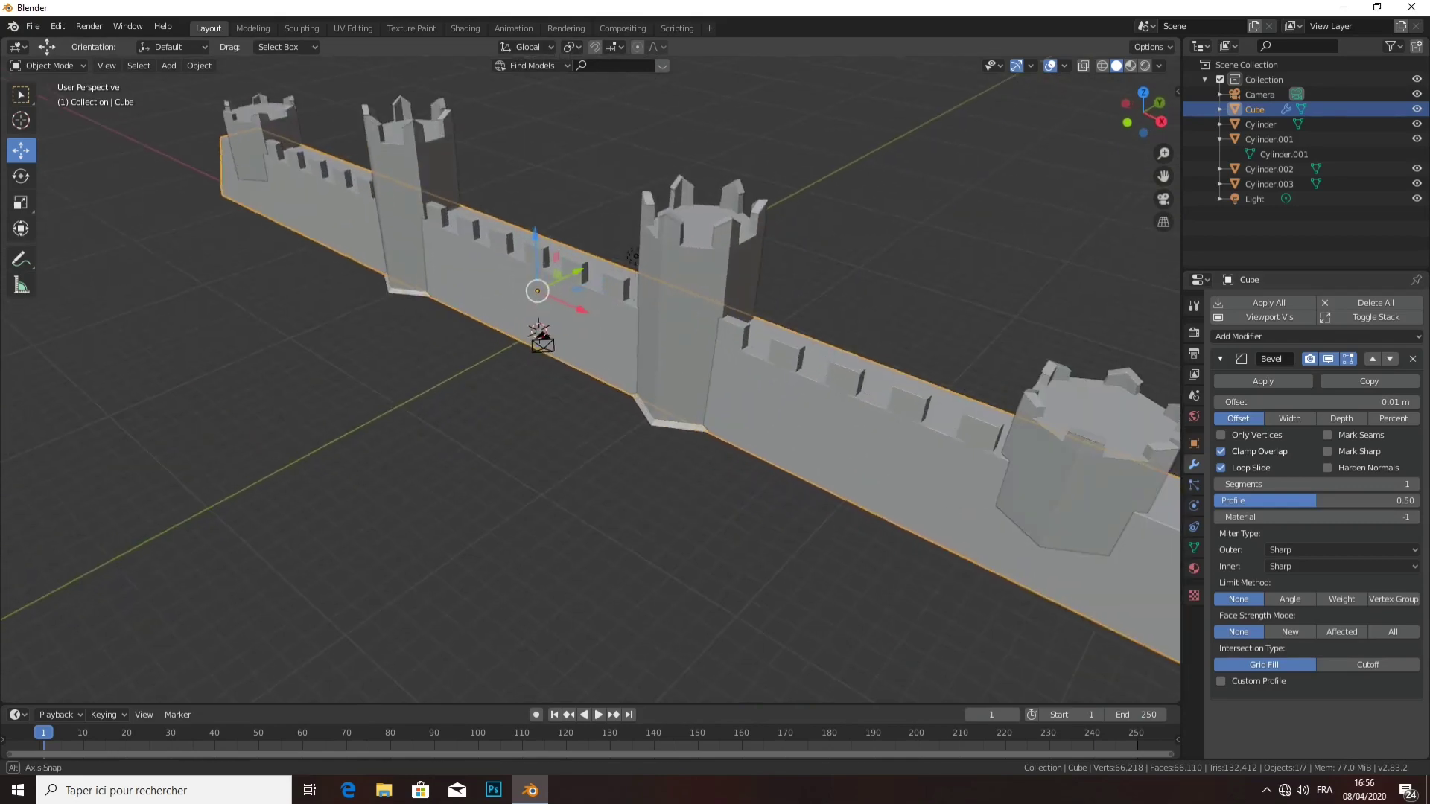
middle_click_drag(632, 257, 581, 260)
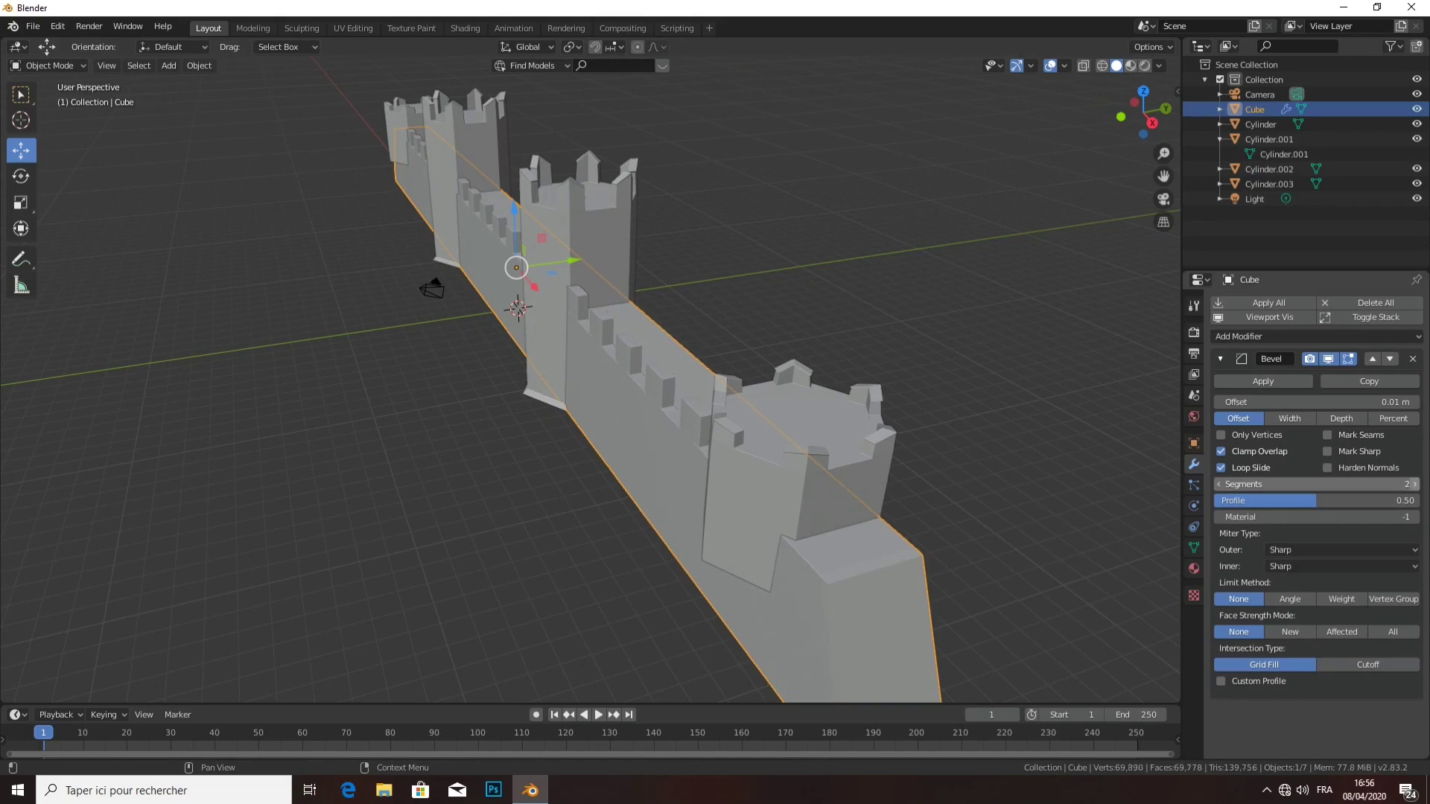
left_click(1413, 484)
left_click(1413, 484)
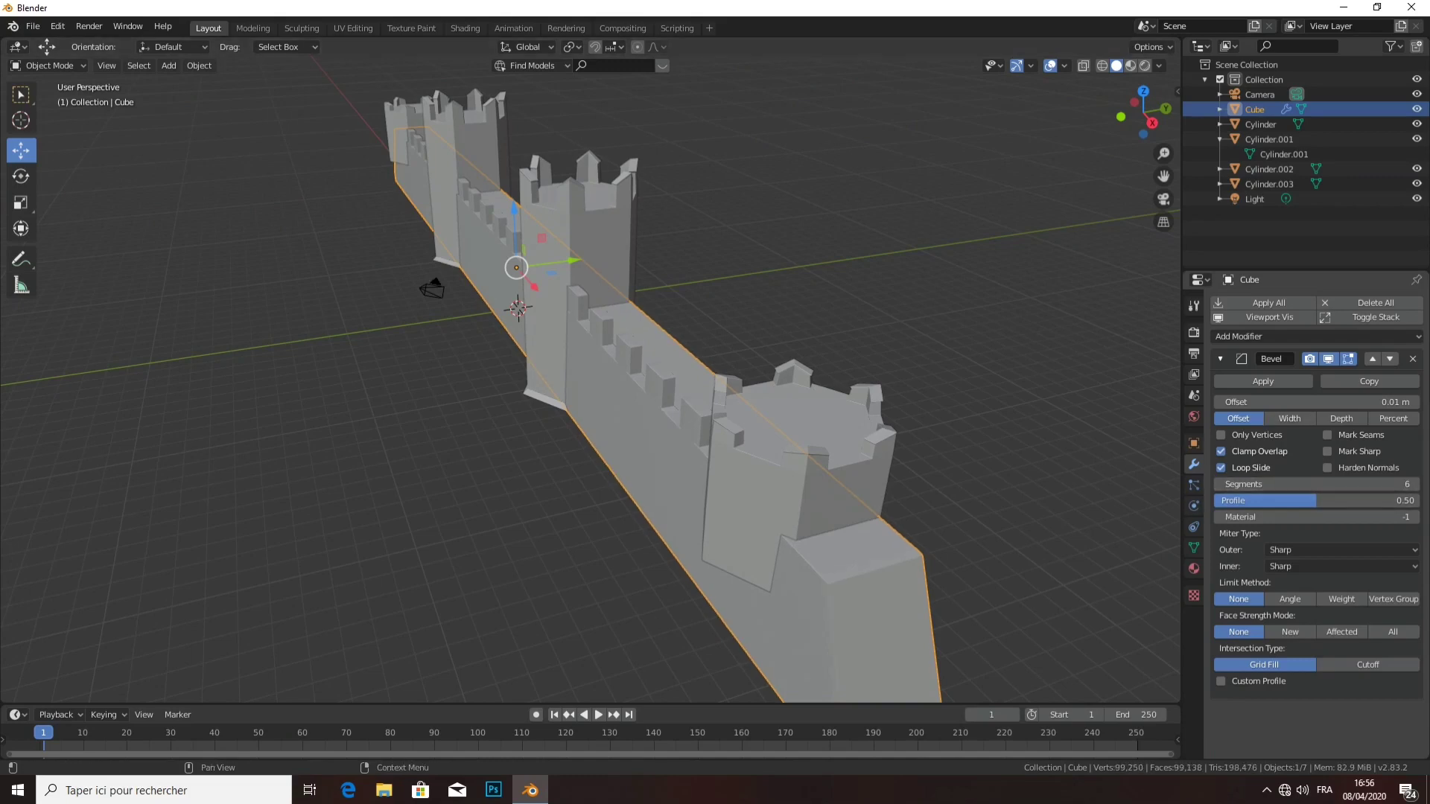
left_click(1414, 402)
- Preview the scene with Rendered viewport shading
scroll(589, 373, "up", 5)
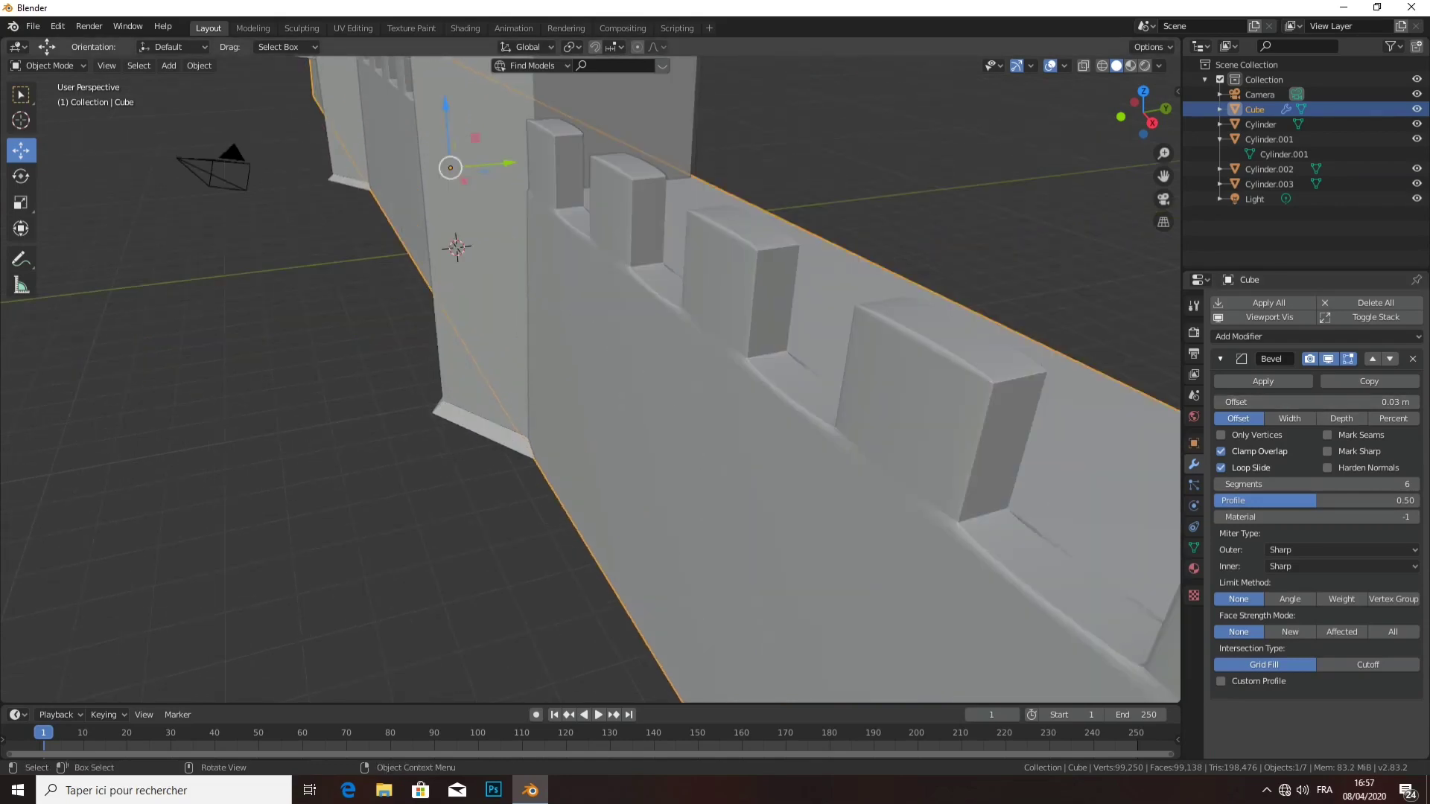
scroll(588, 373, "down", 5)
left_click(1145, 66)
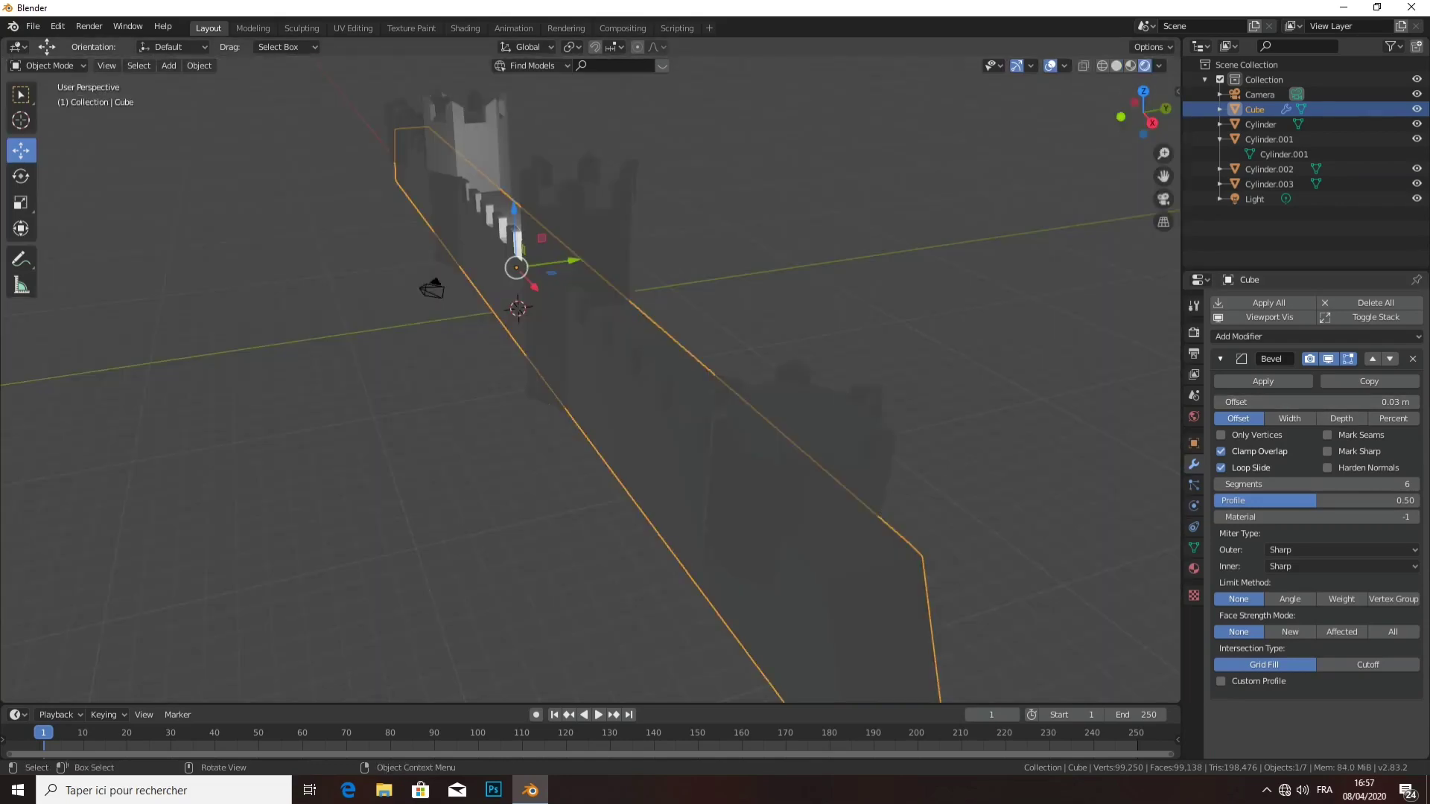
- Undo an accidental upward move of the wall and deselect everything
mouse_move(514, 224)
left_mouse_down()
mouse_move(515, 193)
mouse_move(514, 216)
left_mouse_up()
key("ctrl+z")
key("alt+a")
middle_click_drag(670, 373, 565, 379)
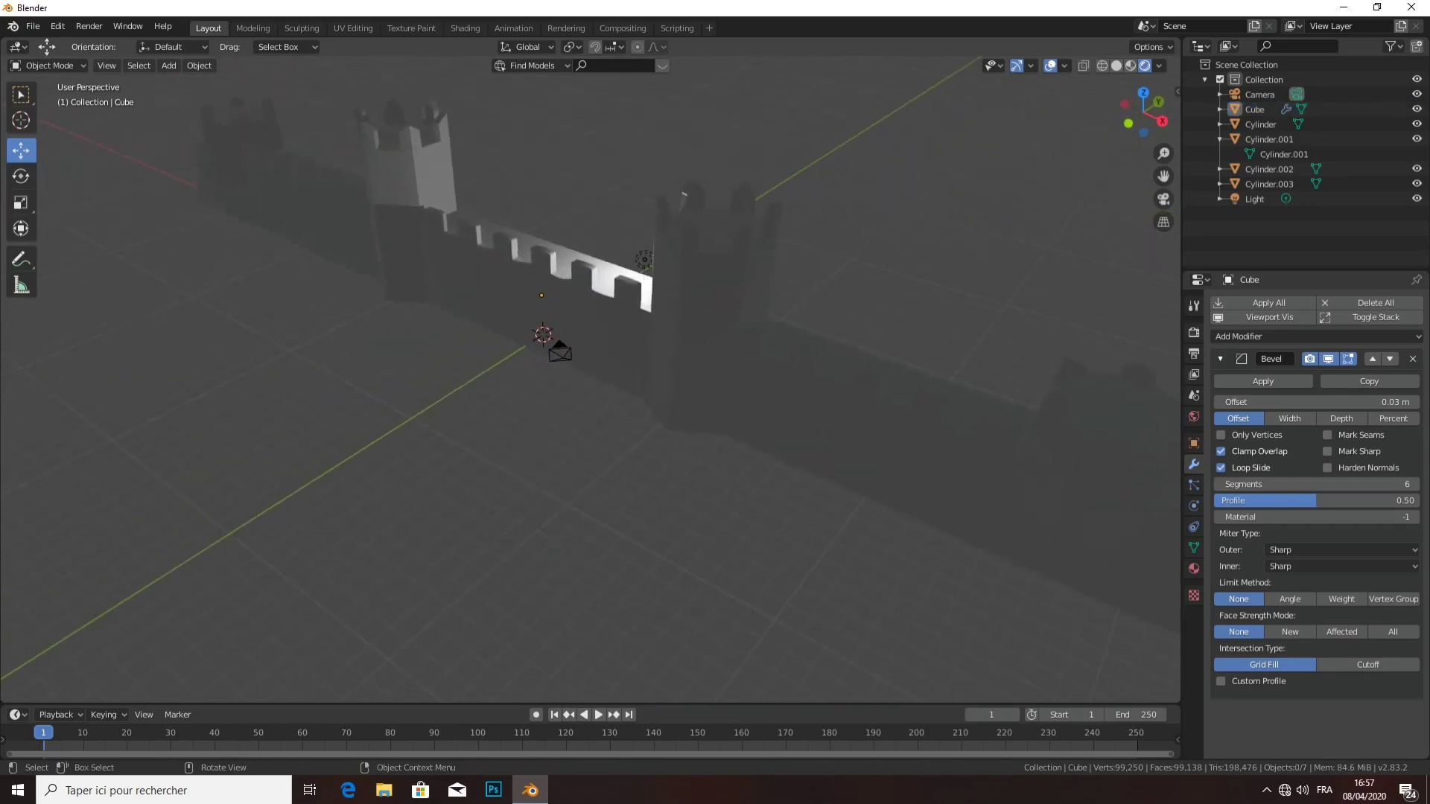
- Move the light to about X 21.966 m, Y -7.569 m, then reselect the wall
left_click(644, 260)
left_click_drag(647, 205, 647, 152)
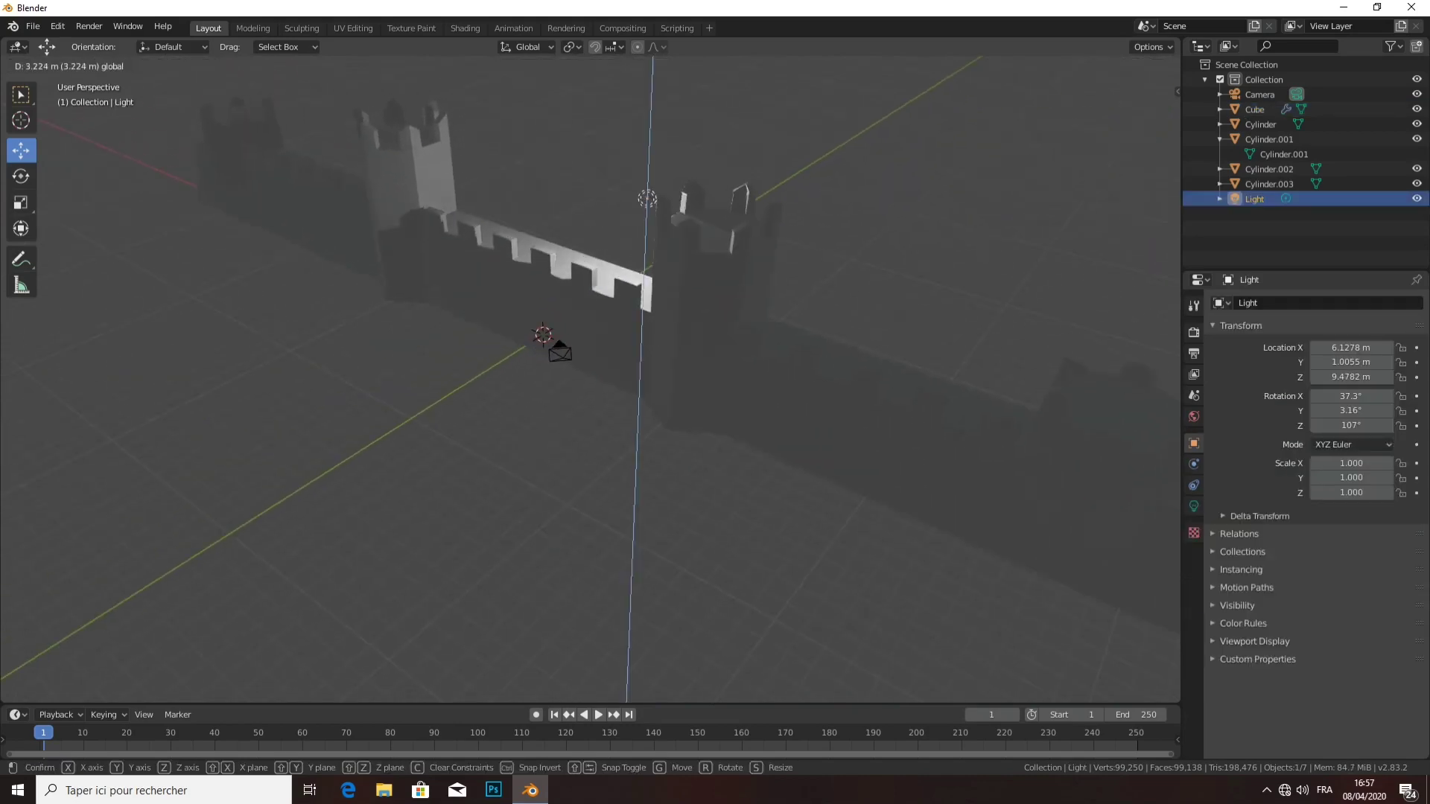
mouse_move(697, 225)
left_mouse_down()
mouse_move(1040, 317)
mouse_move(916, 391)
left_mouse_up()
scroll(916, 391, "up", 3)
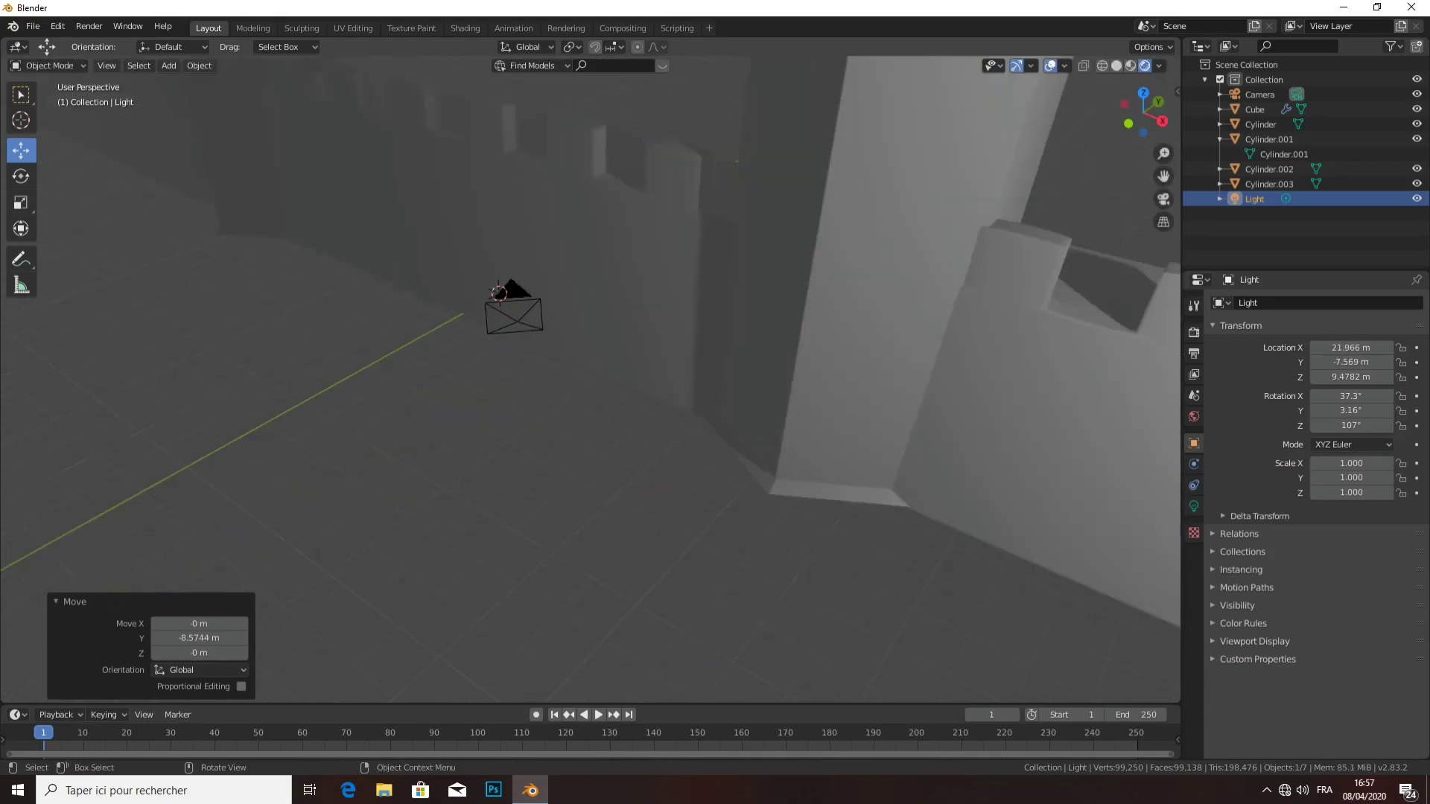
middle_click_drag(916, 391, 662, 350)
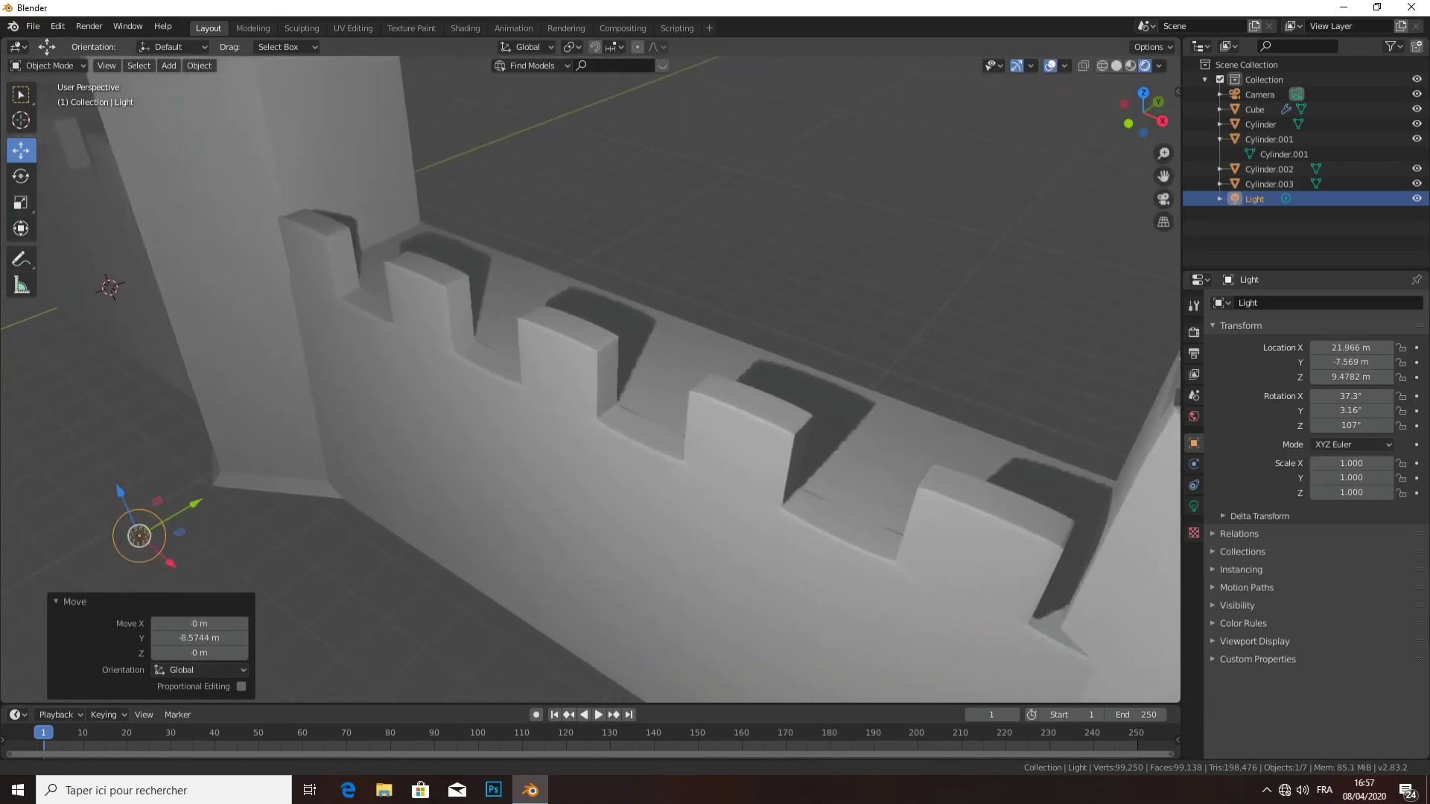
left_click(663, 350)
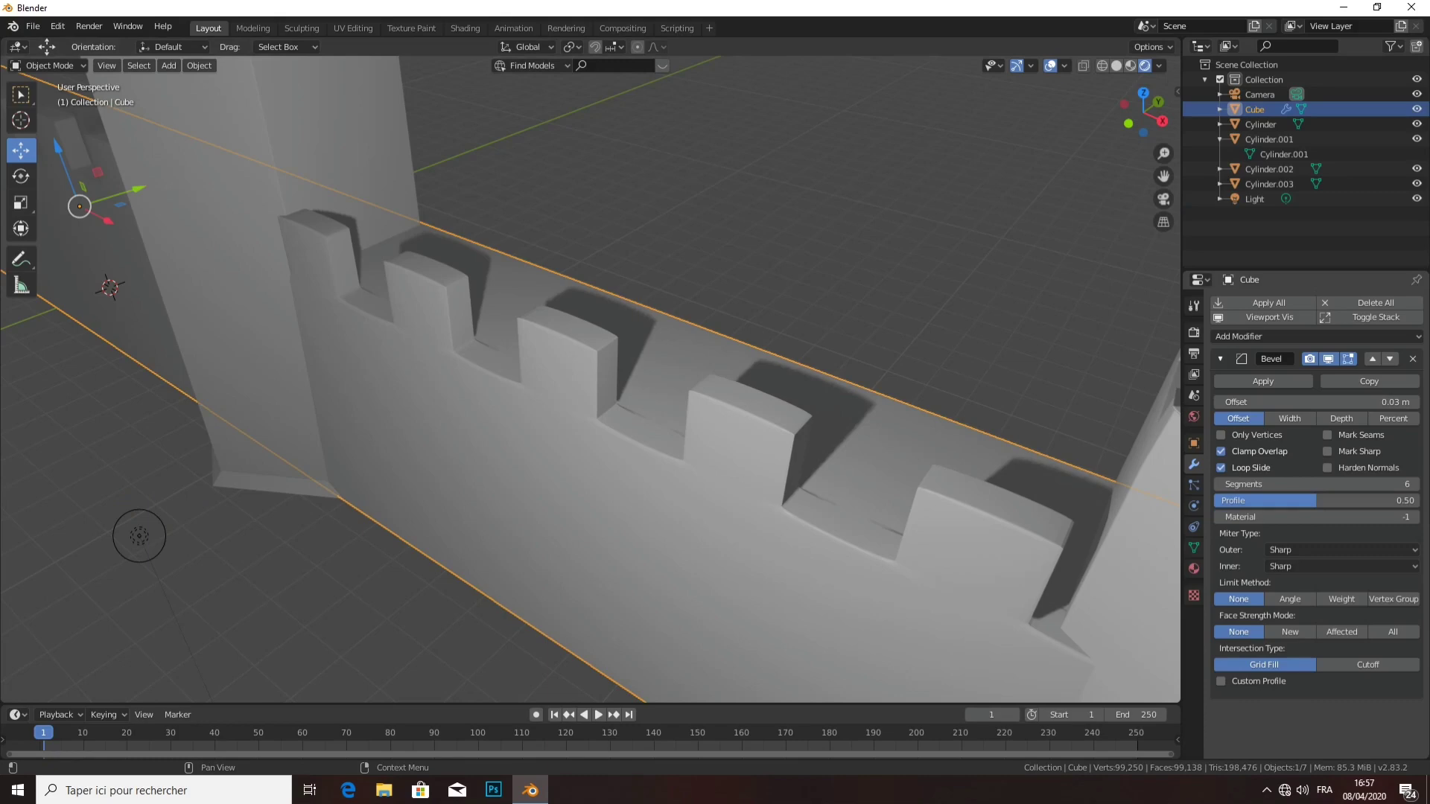
- Swap the old Bevel for a level-5 Subdivision Surface, then remove that too
left_click(1412, 358)
scroll(139, 535, "down", 2)
scroll(440, 431, "down", 2)
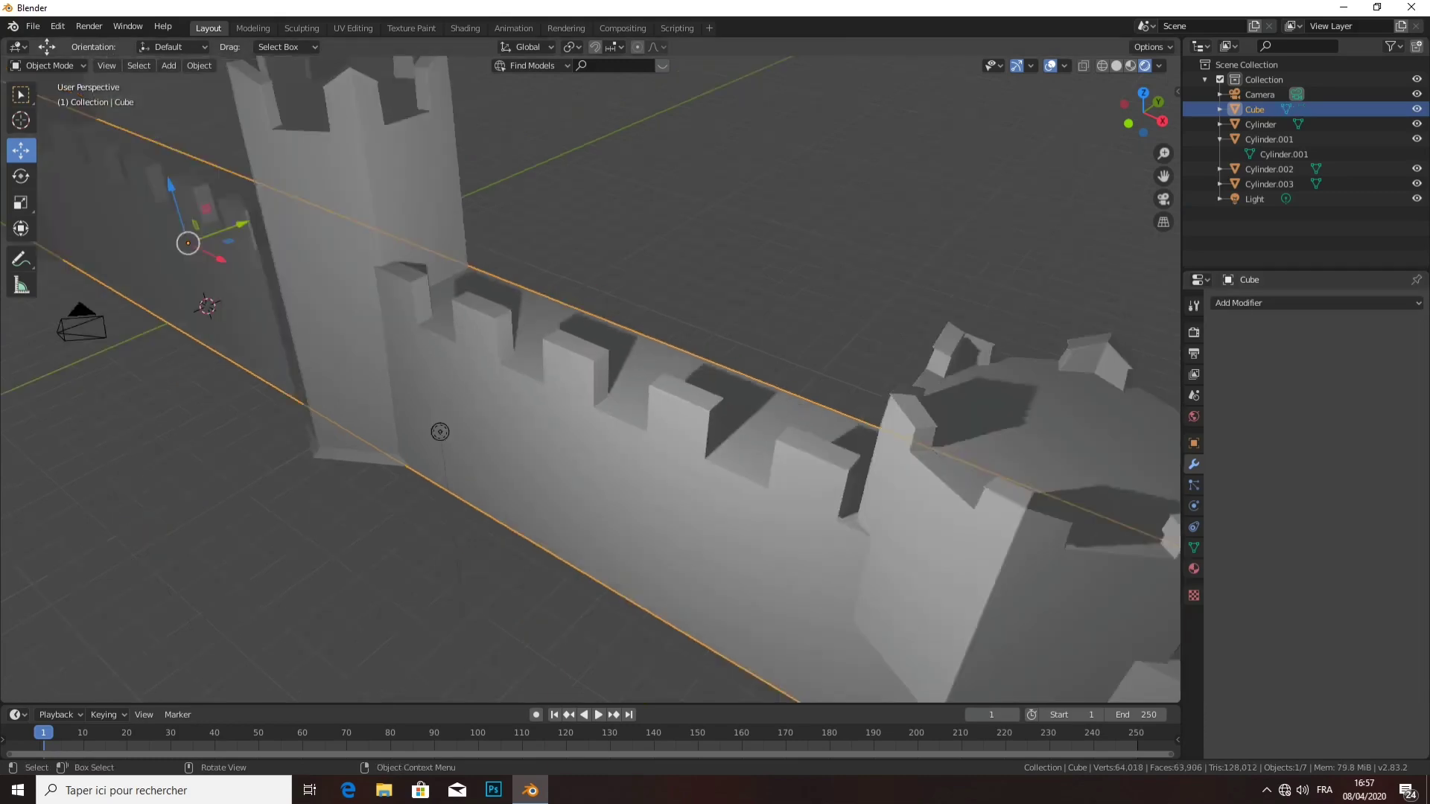
scroll(506, 409, "down", 1)
left_click(1266, 302)
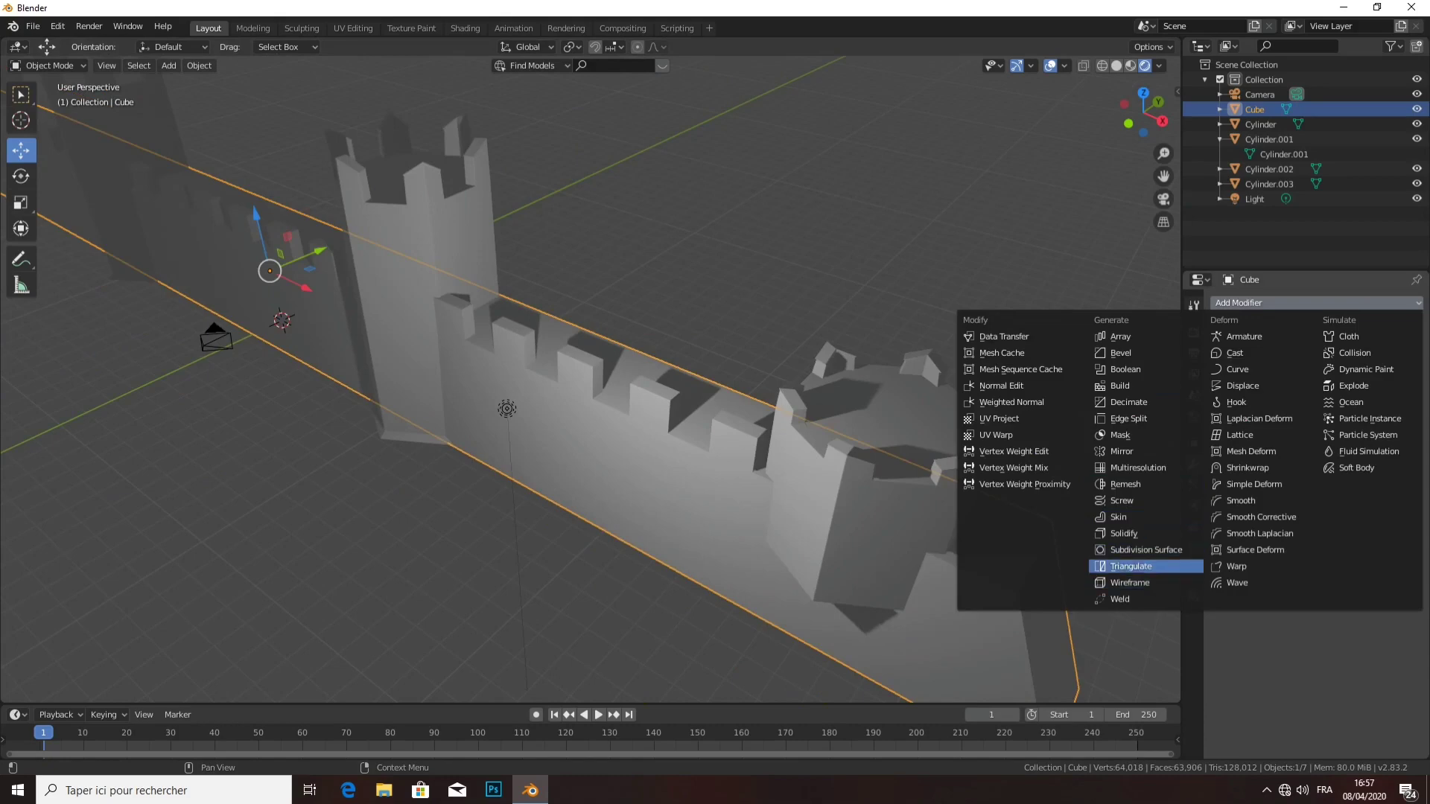
left_click(1145, 549)
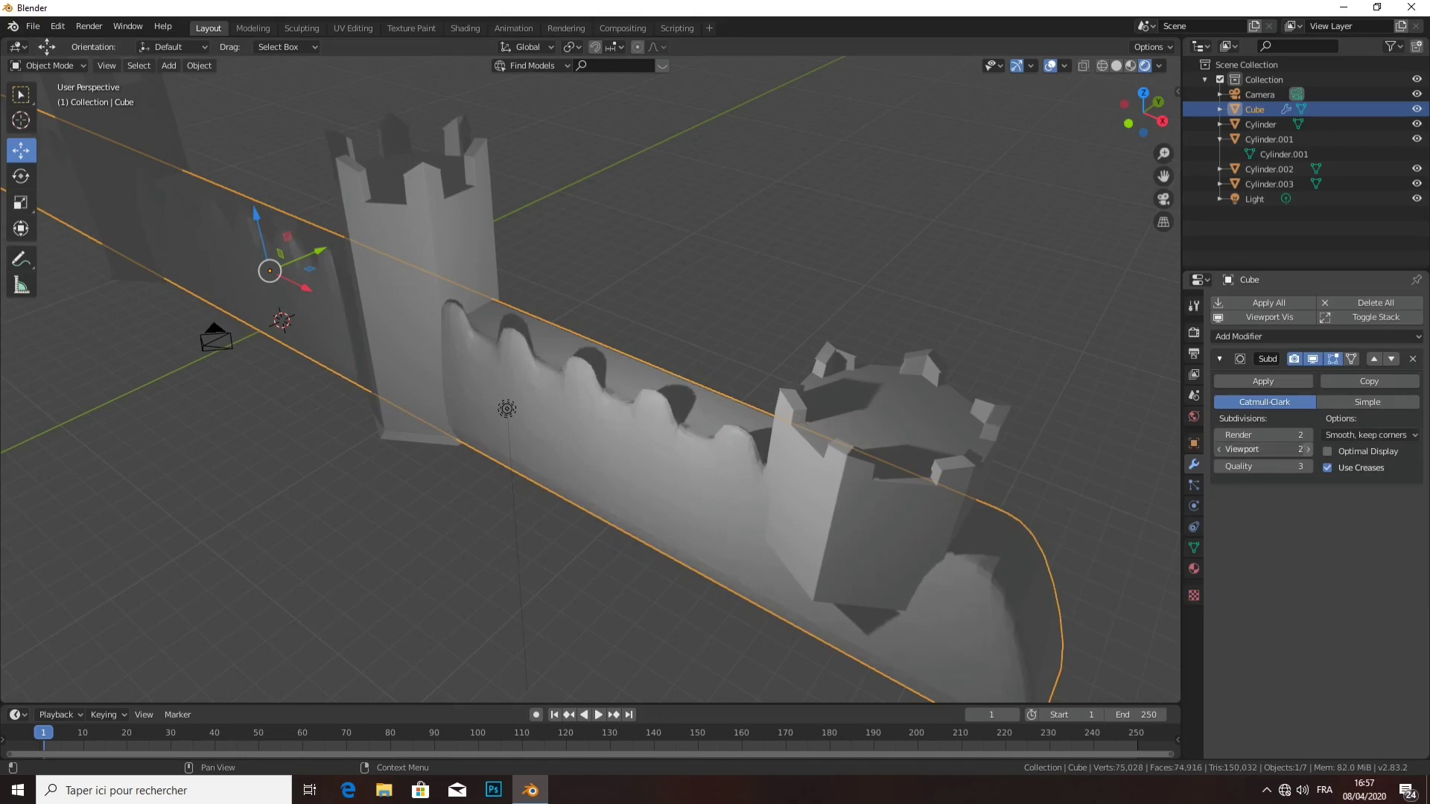
left_click_drag(1266, 449, 1300, 449)
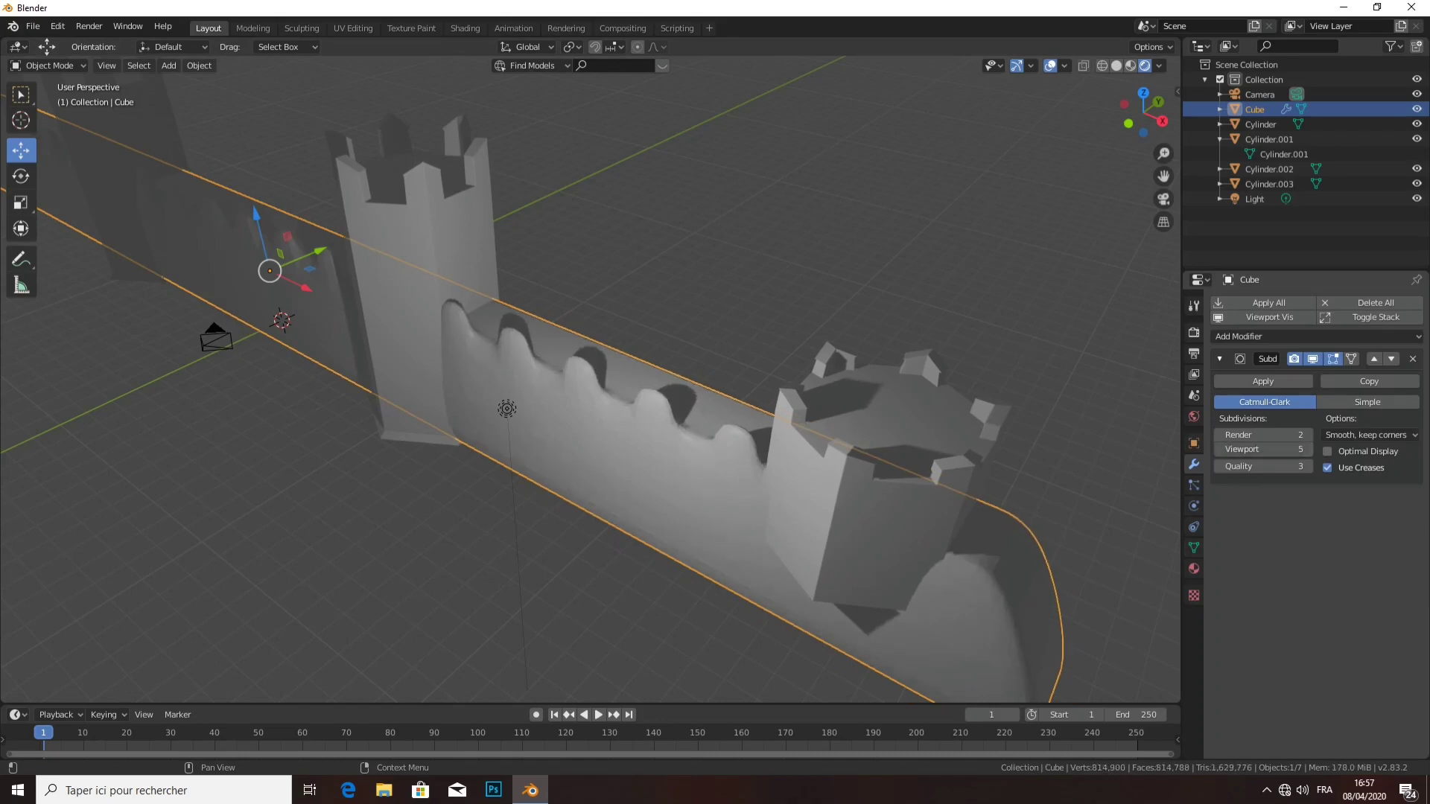
left_click(1412, 359)
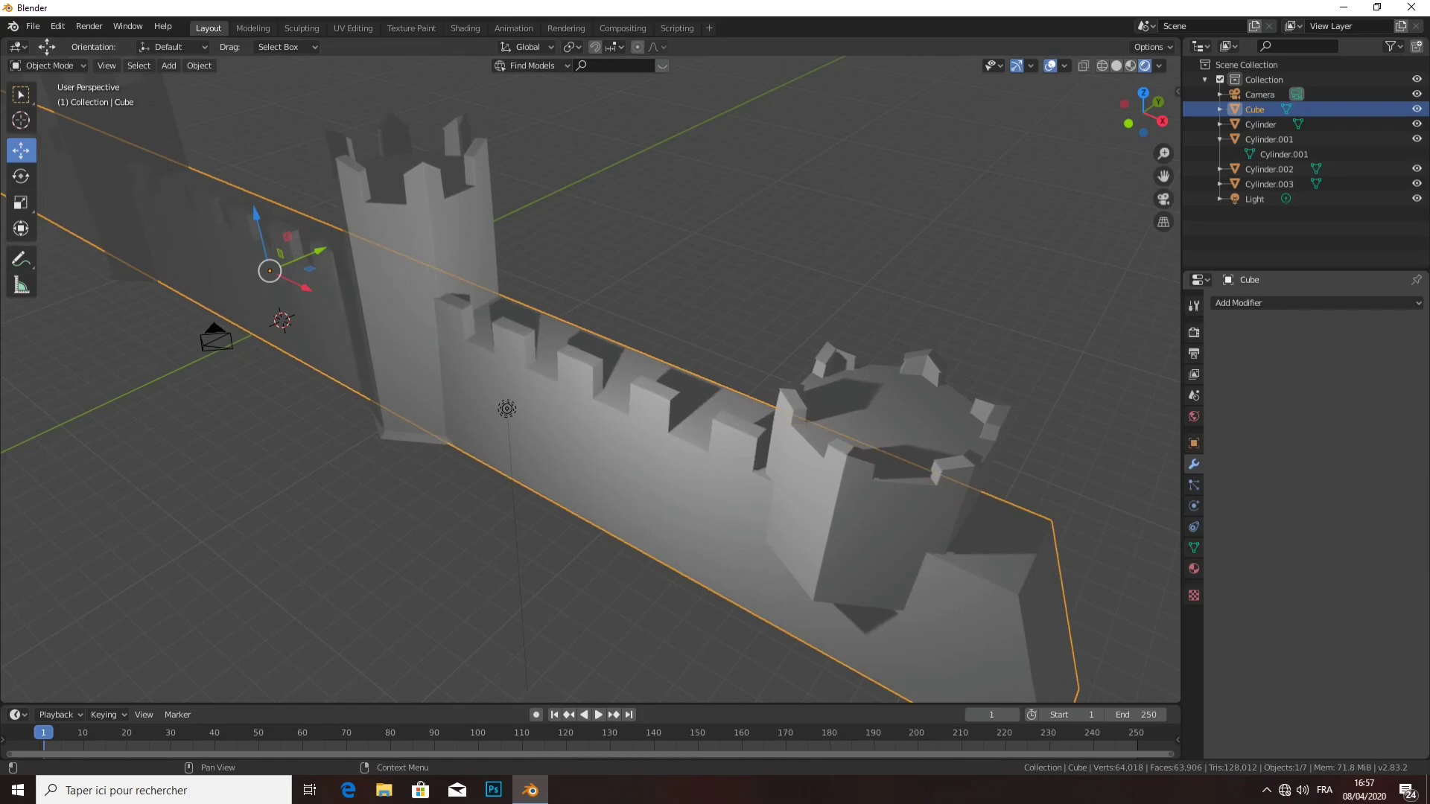
- Add a new Bevel with 0.01 m offset and 6 segments, and apply it
left_click(1310, 303)
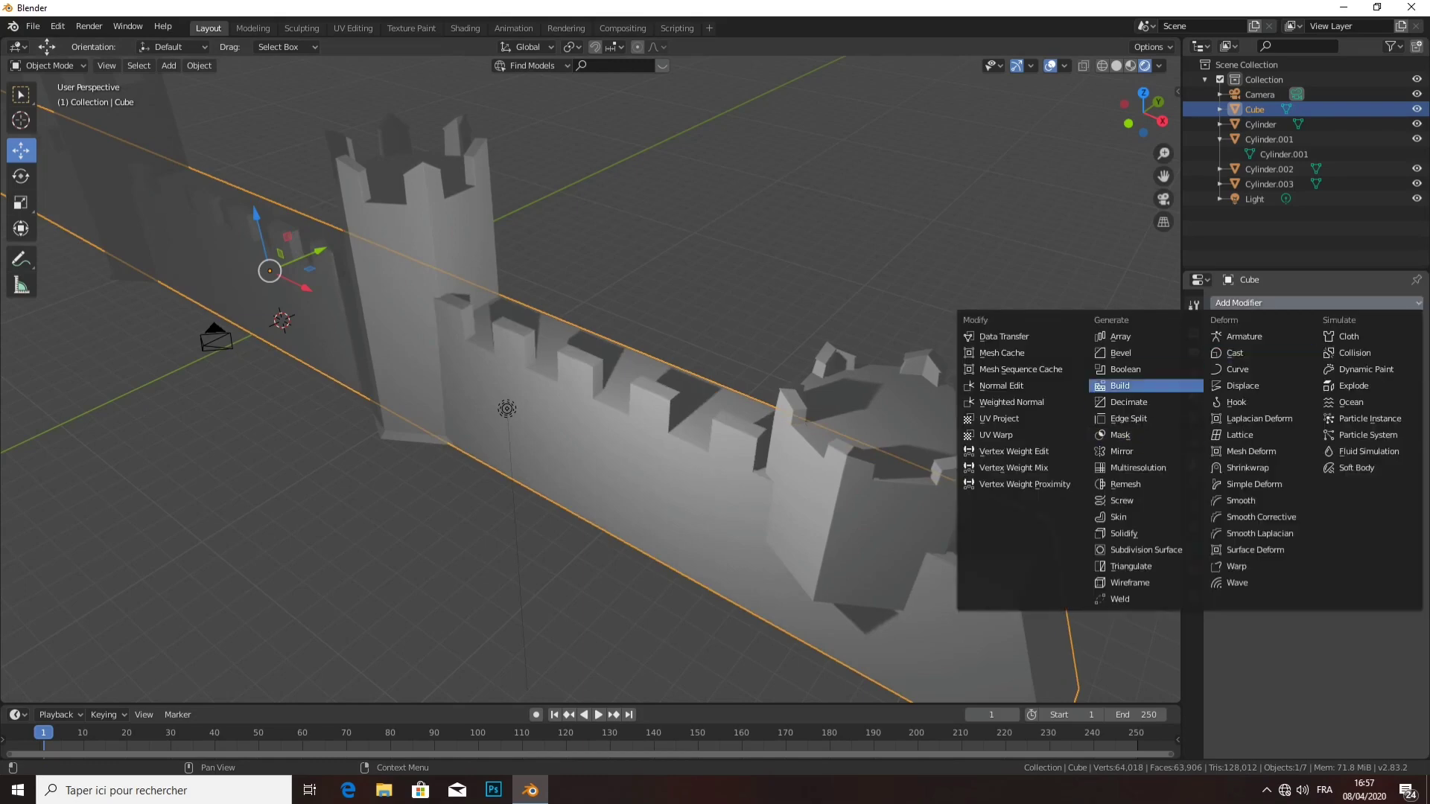
left_click(1121, 353)
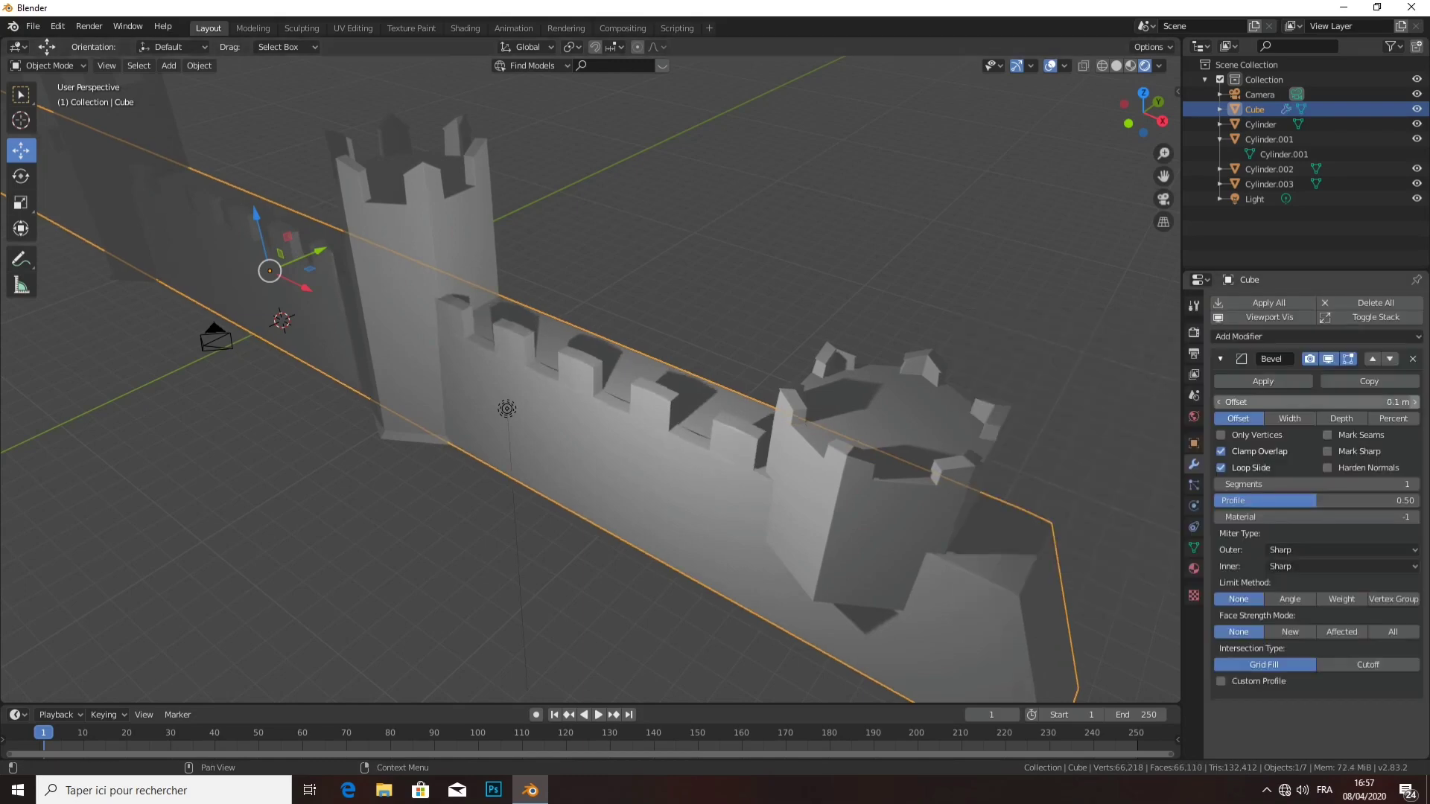
left_click_drag(1310, 402, 1295, 402)
left_click_drag(1296, 402, 1266, 402)
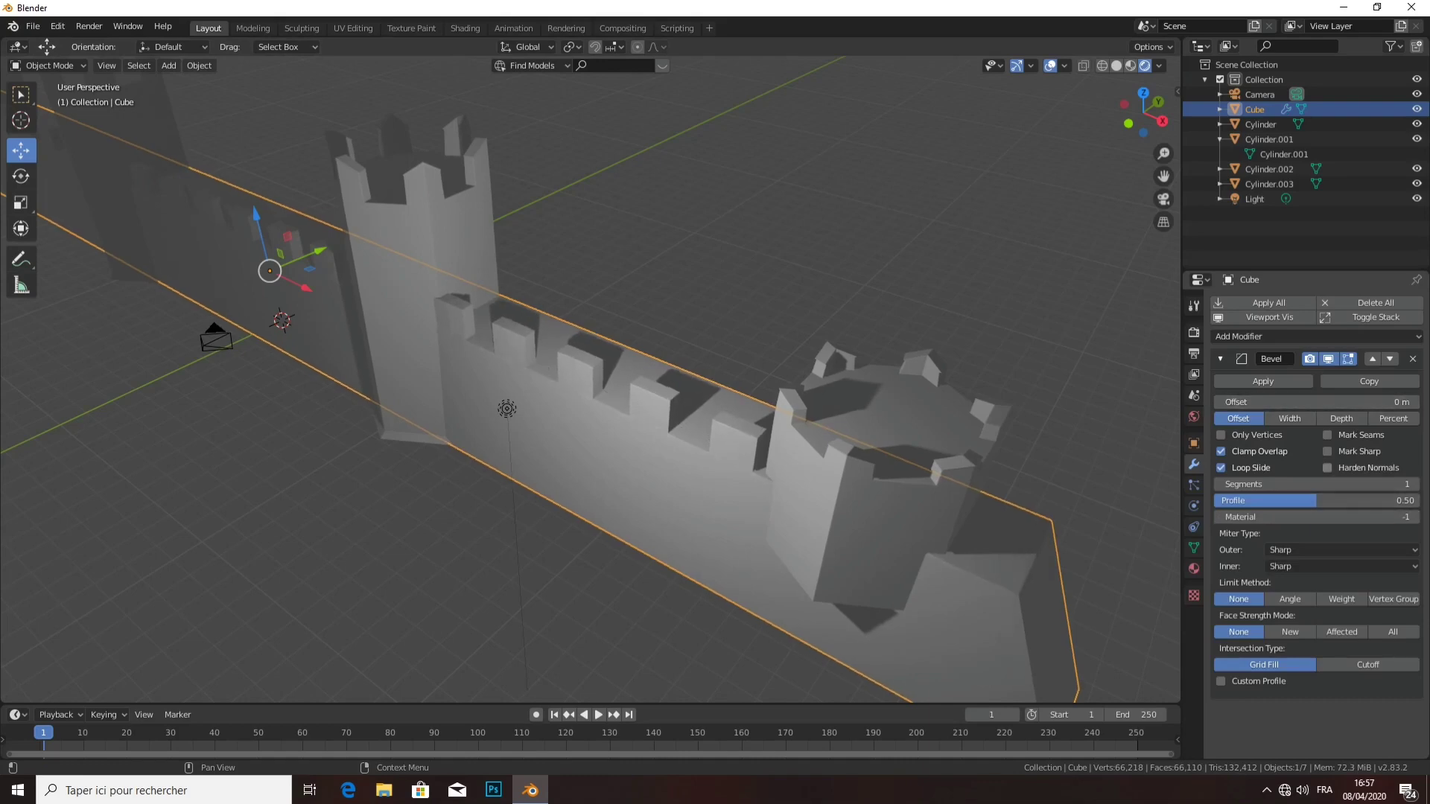
left_click_drag(1385, 403, 1392, 402)
left_click_drag(1318, 484, 1348, 484)
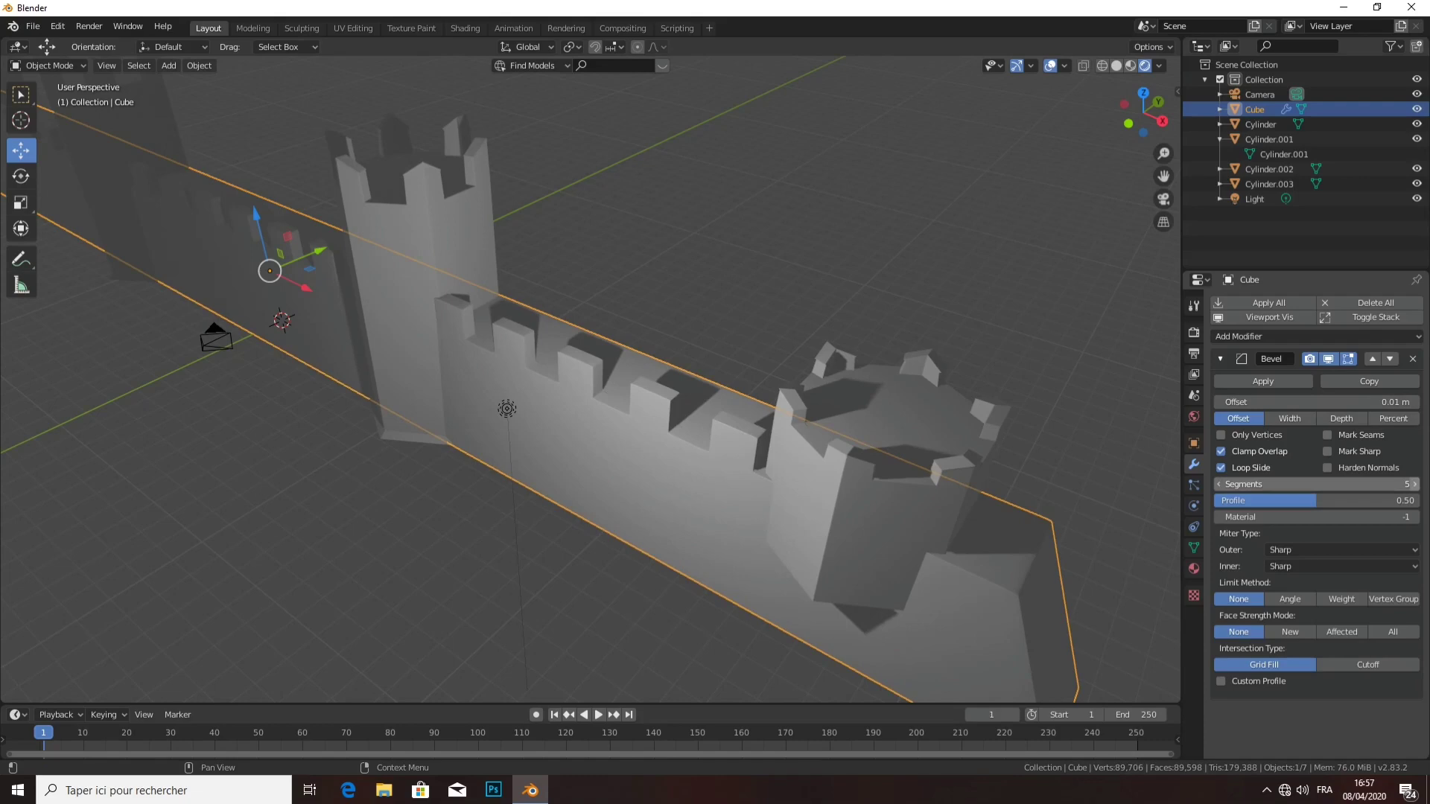
left_click(1413, 484)
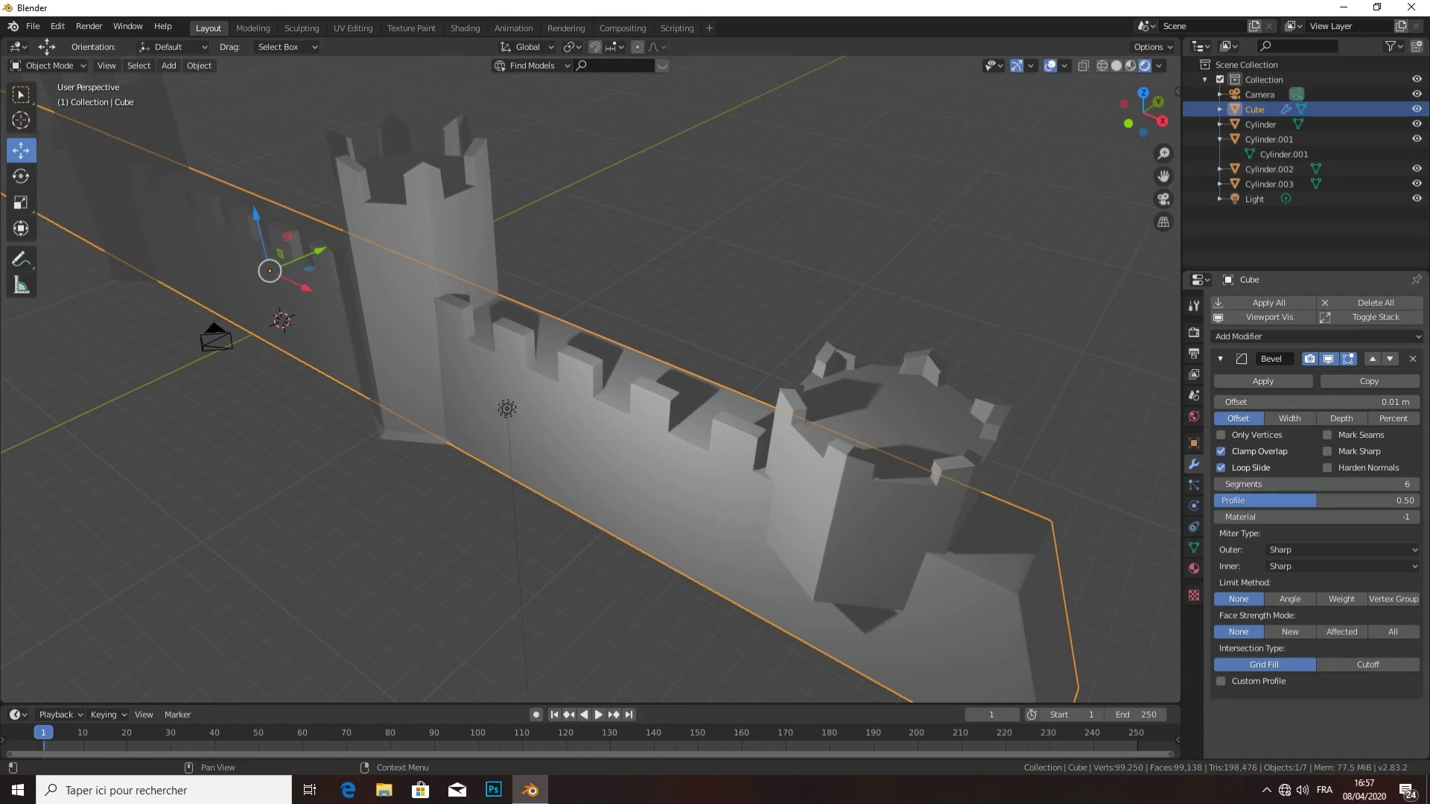
left_click(1263, 381)
- Slide the light along X to 19.968 m to brighten the right-hand tower
middle_click_drag(588, 387, 521, 387)
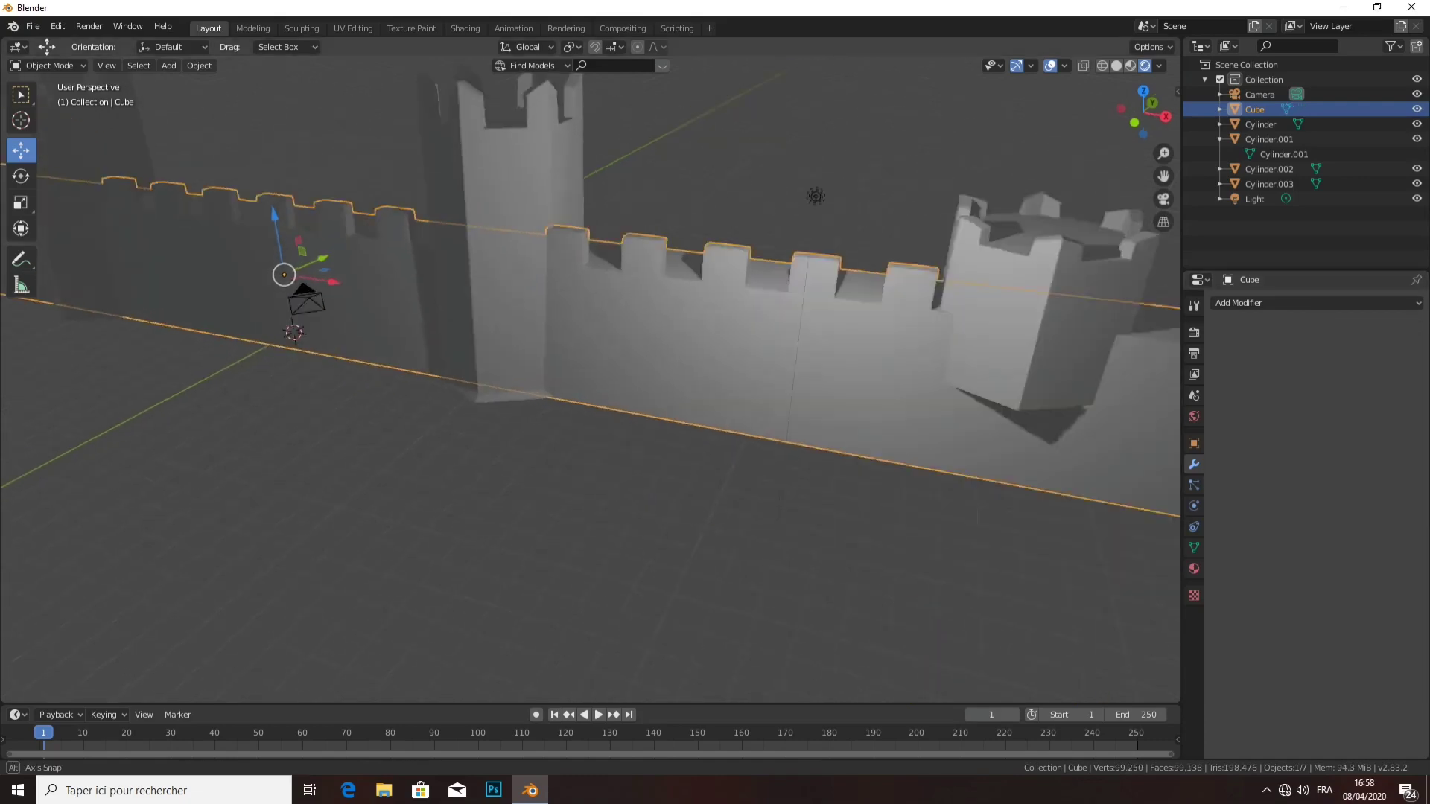
scroll(522, 387, "down", 3)
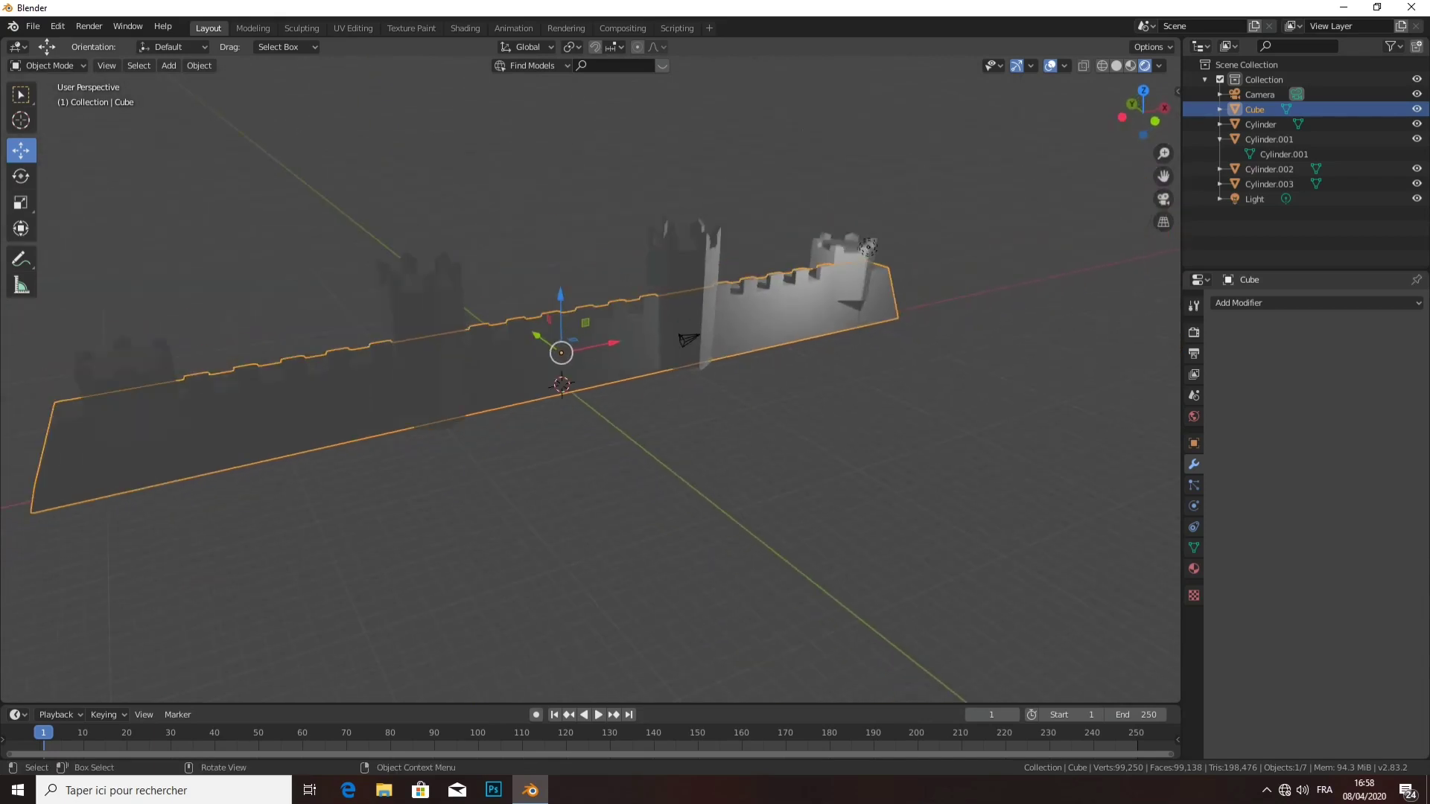
left_click(868, 247)
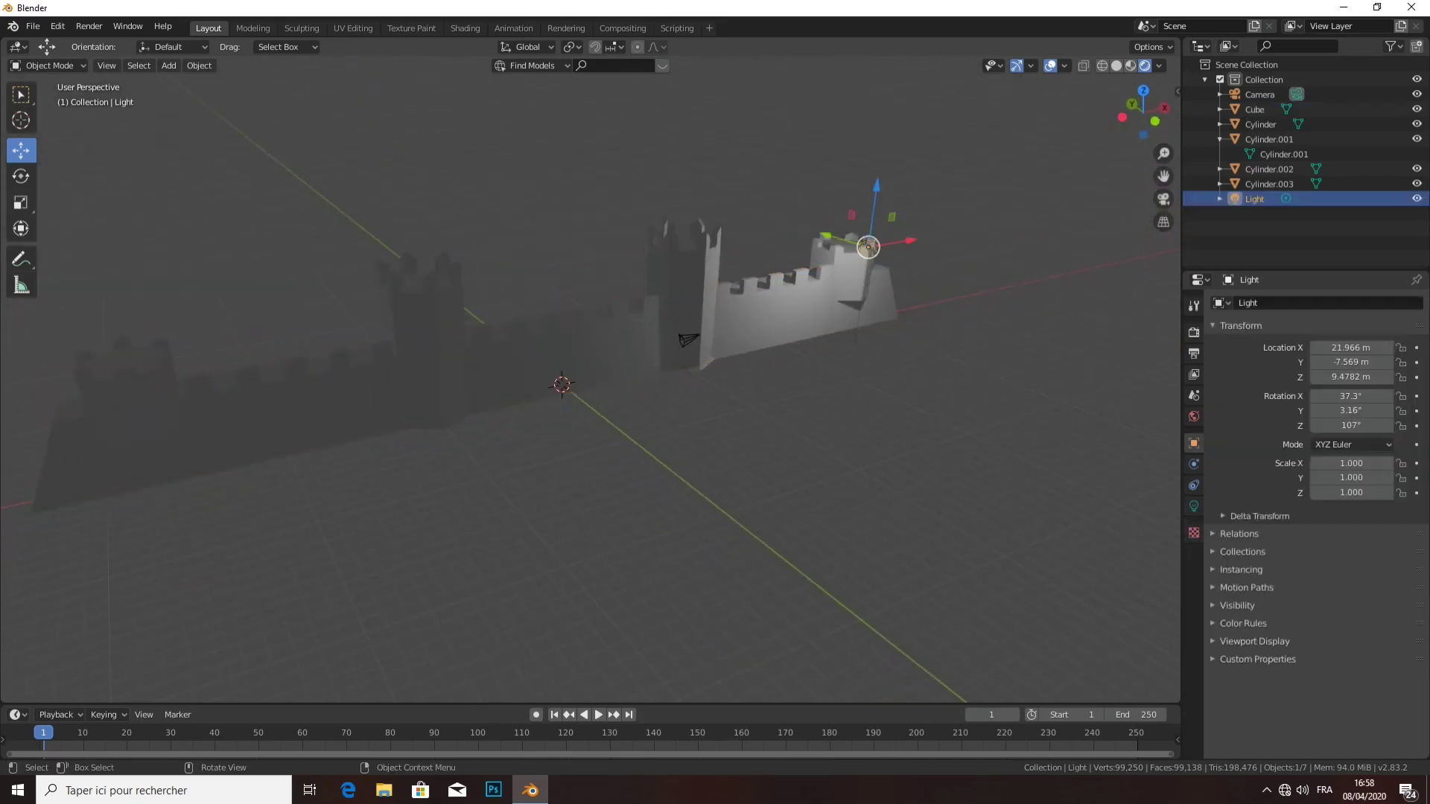
left_click(868, 246)
left_click_drag(867, 247, 117, 372)
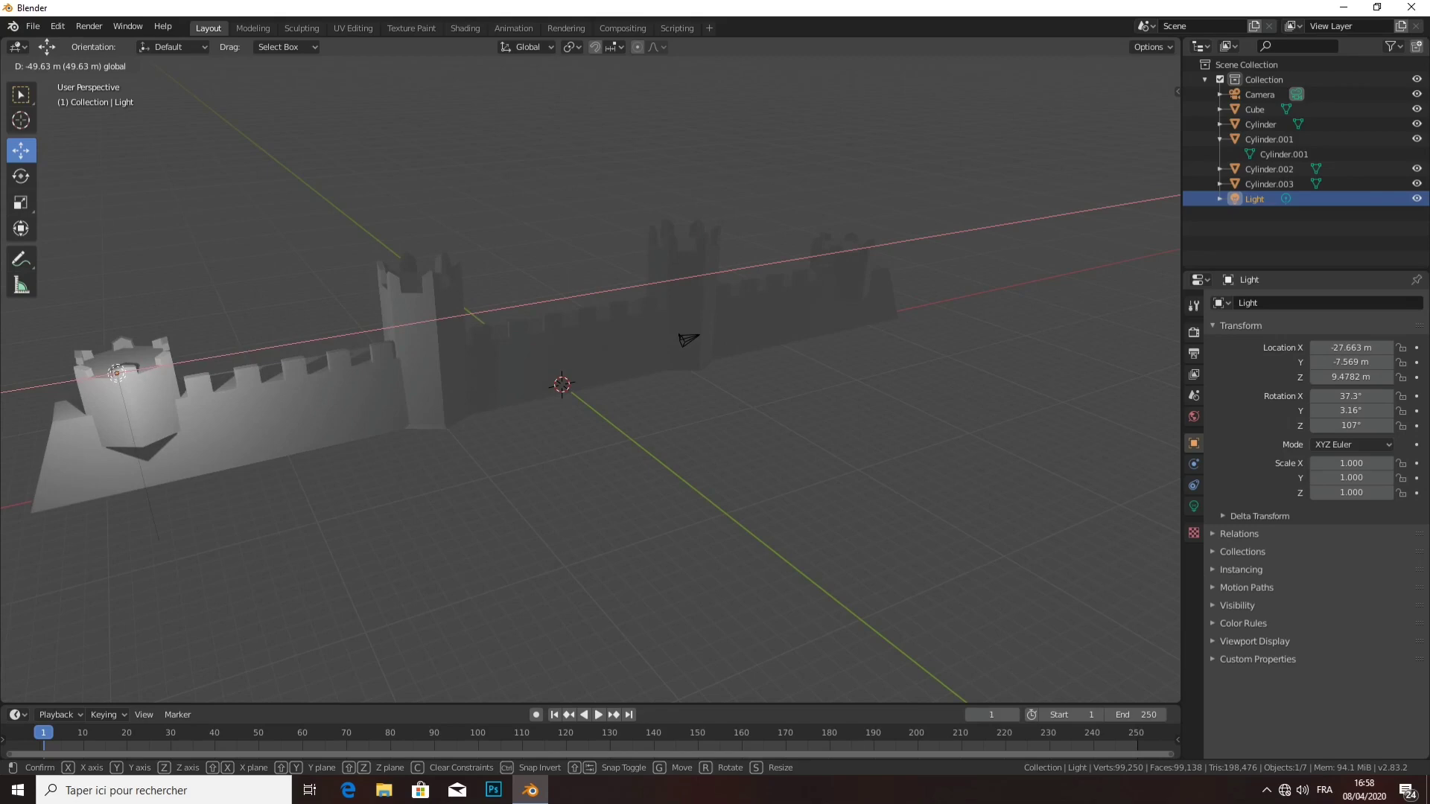
left_click_drag(117, 372, 848, 249)
middle_click_drag(848, 249, 826, 312)
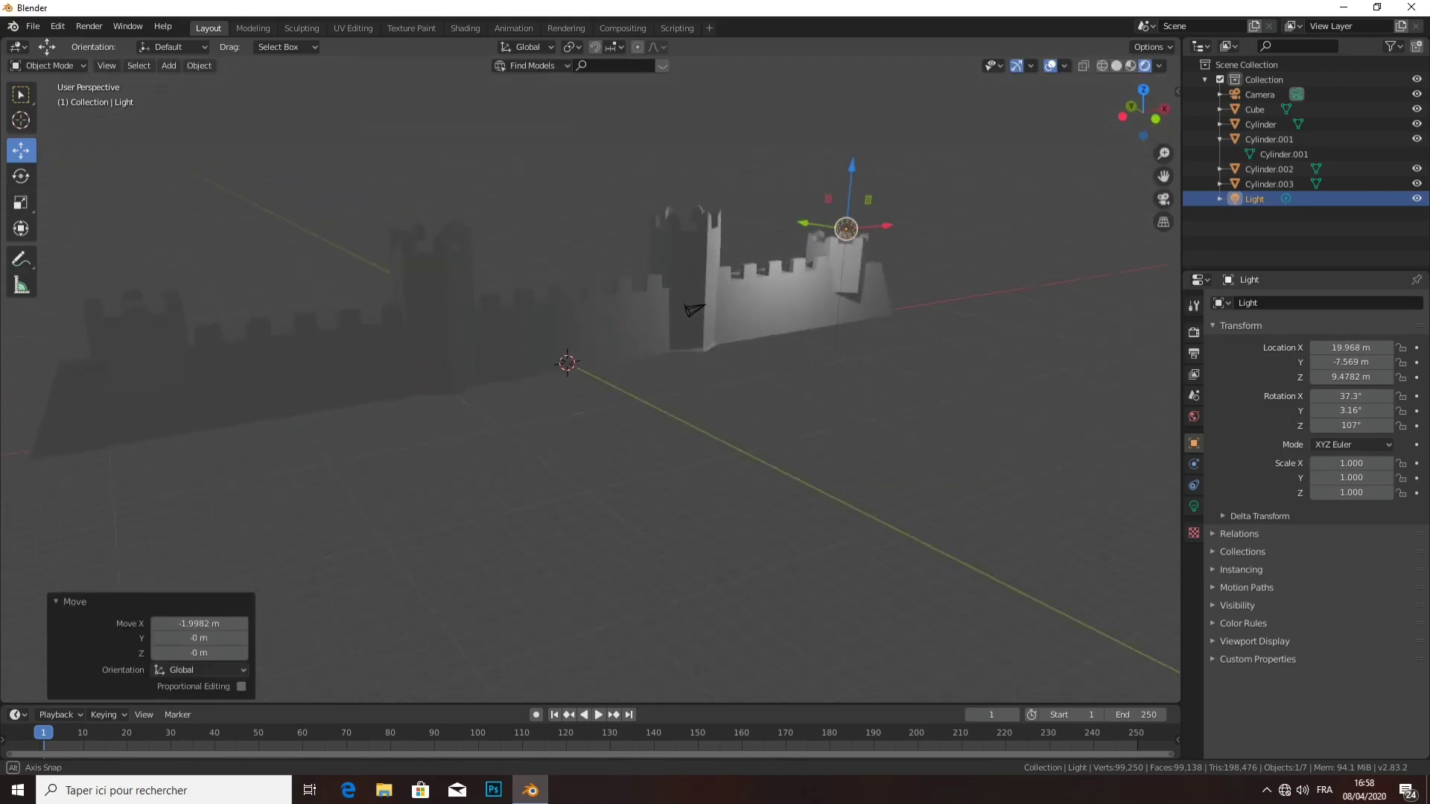
mouse_move(695, 231)
middle_mouse_down()
mouse_move(777, 298)
mouse_move(741, 322)
mouse_move(464, 339)
middle_mouse_up()
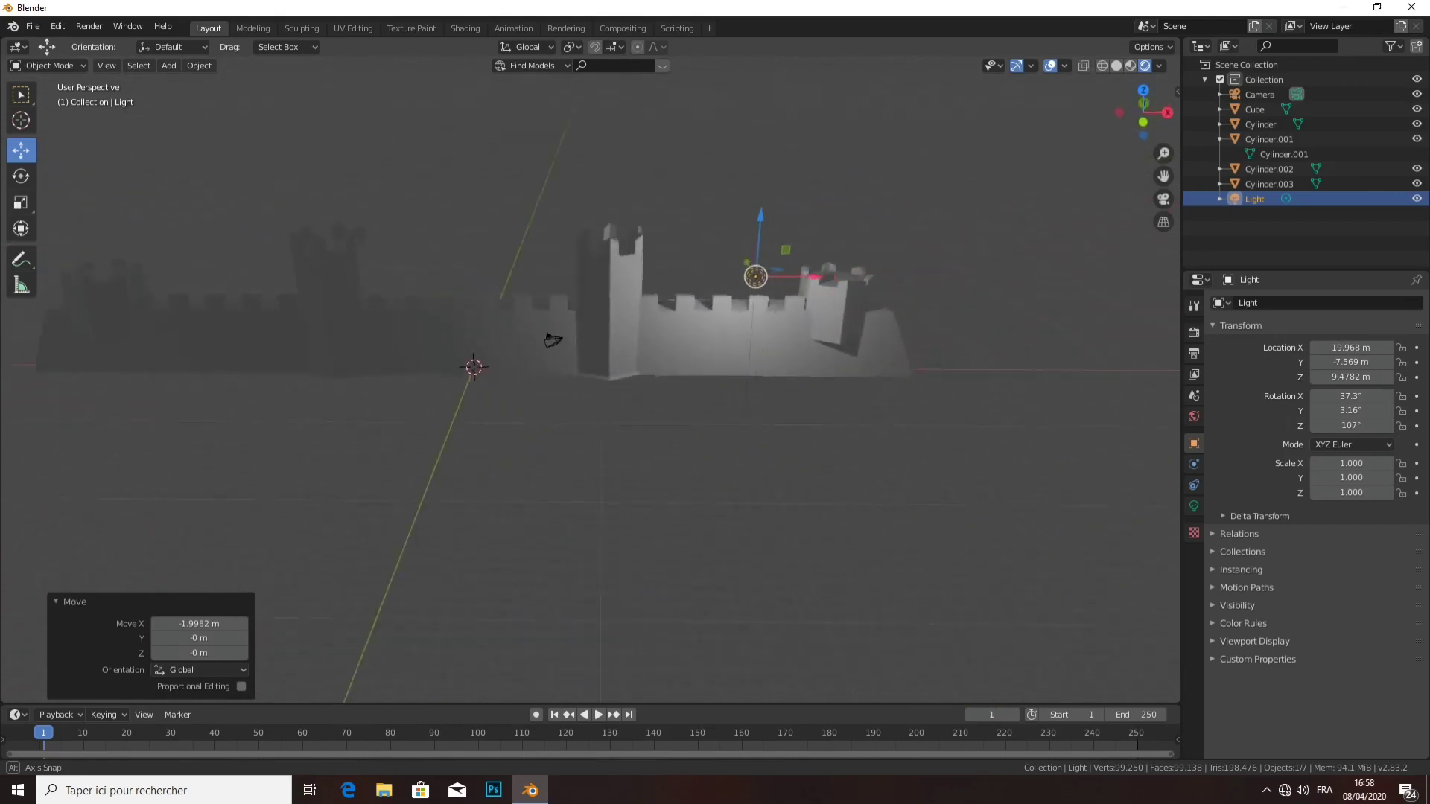
- Switch to Material Preview shading, look through the camera and frame the wall
key("z")
key("2")
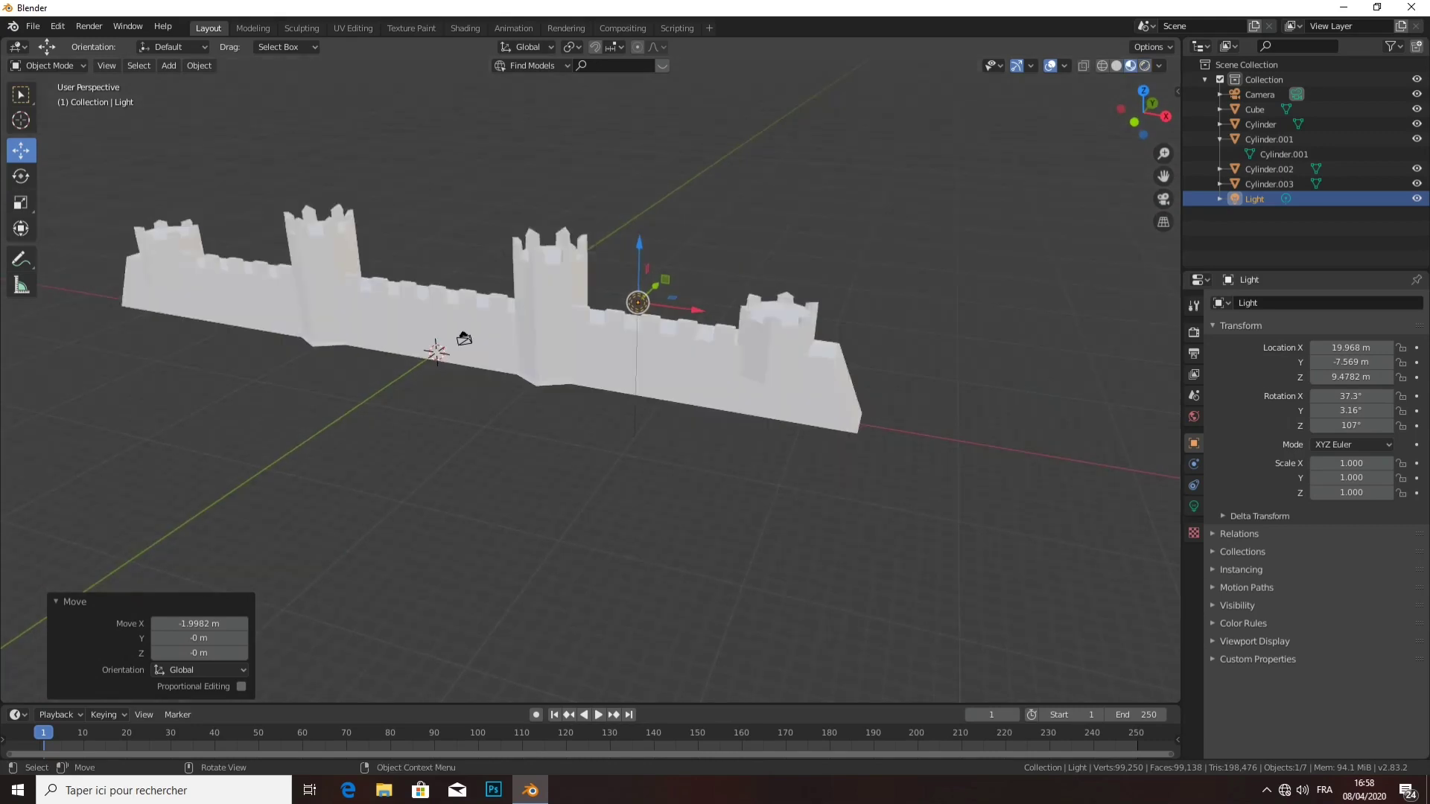
mouse_move(464, 338)
middle_mouse_down()
mouse_move(670, 344)
mouse_move(741, 329)
mouse_move(766, 306)
mouse_move(660, 368)
middle_mouse_up()
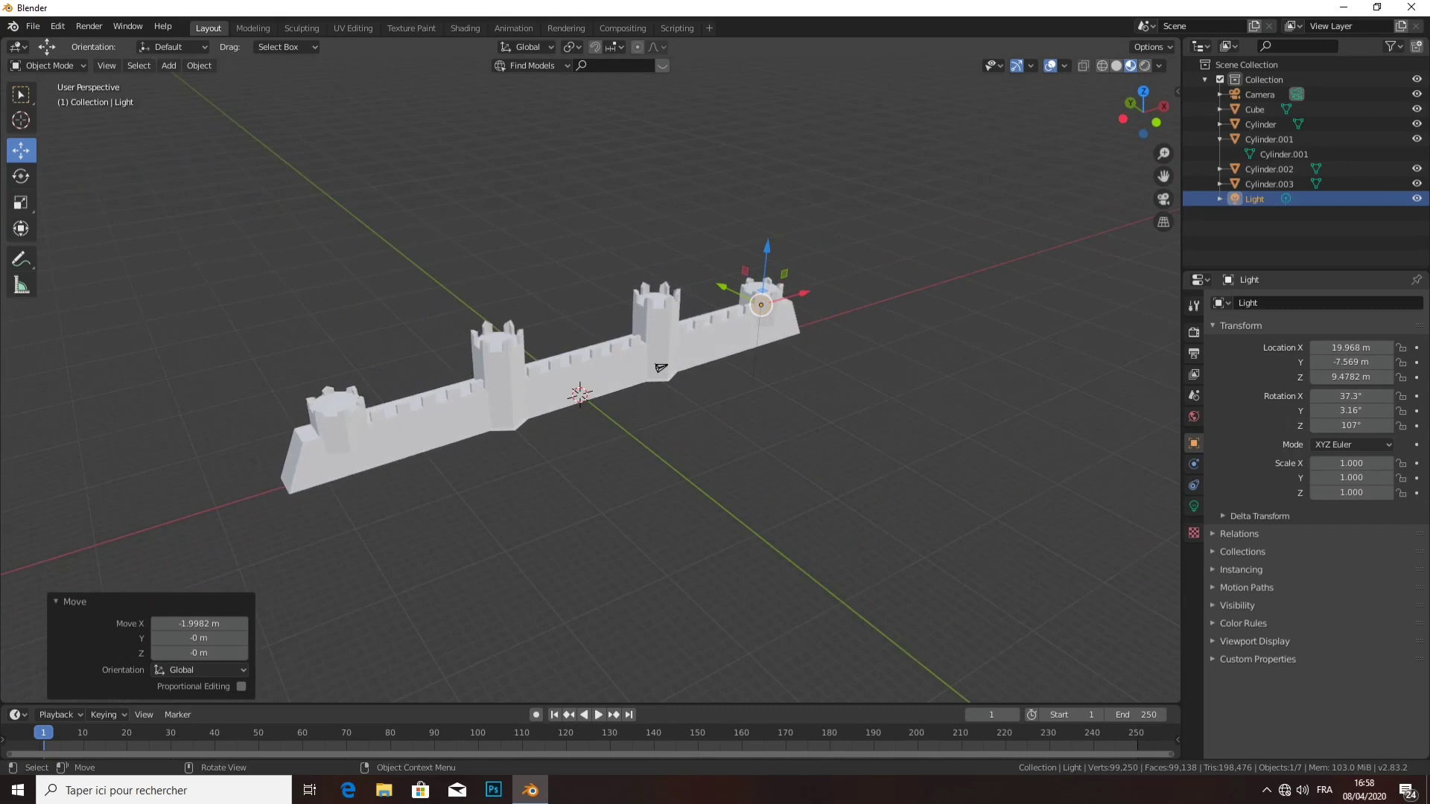
key("KP_0")
scroll(660, 368, "down", 3)
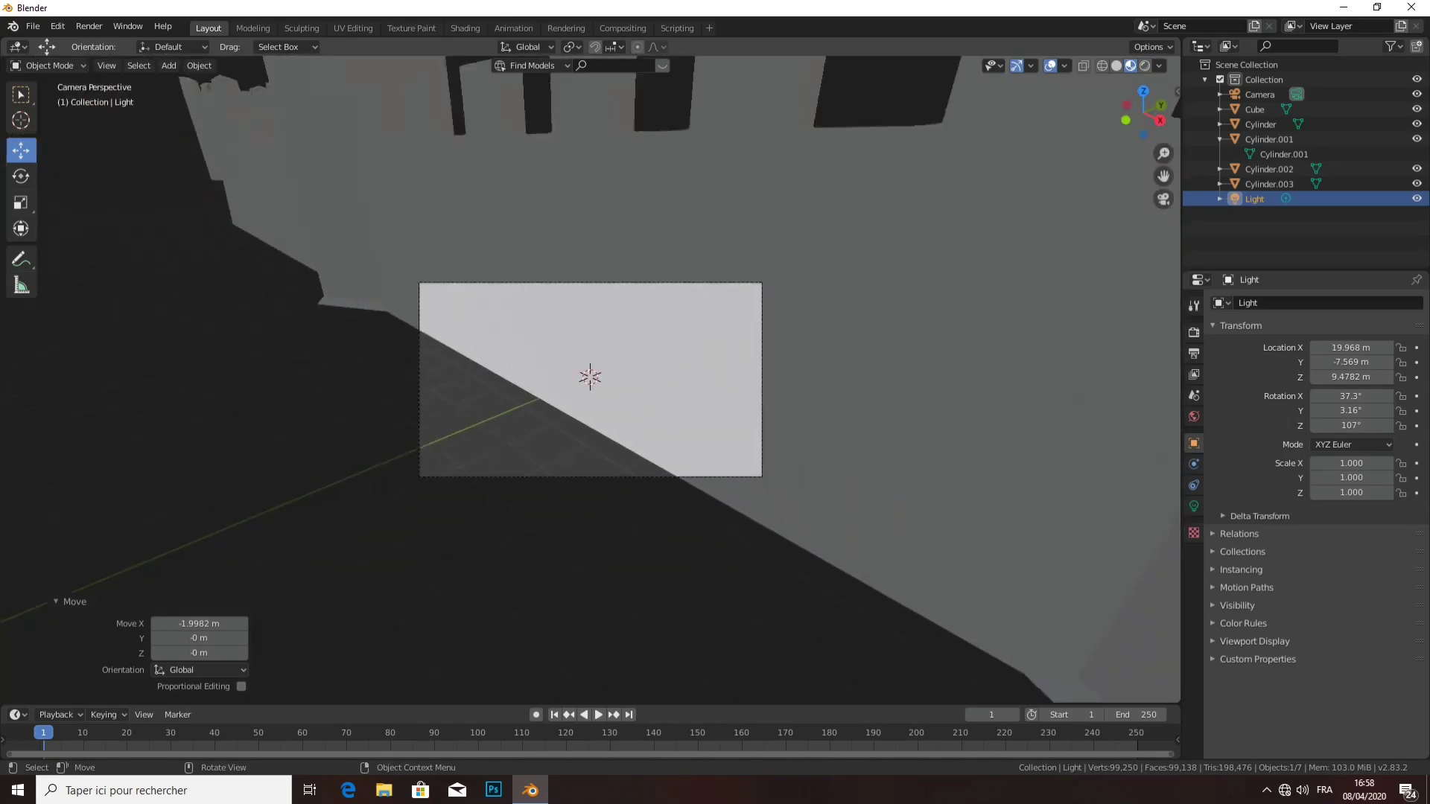
scroll(661, 367, "down", 1)
left_click(661, 368)
key("KP_Decimal")
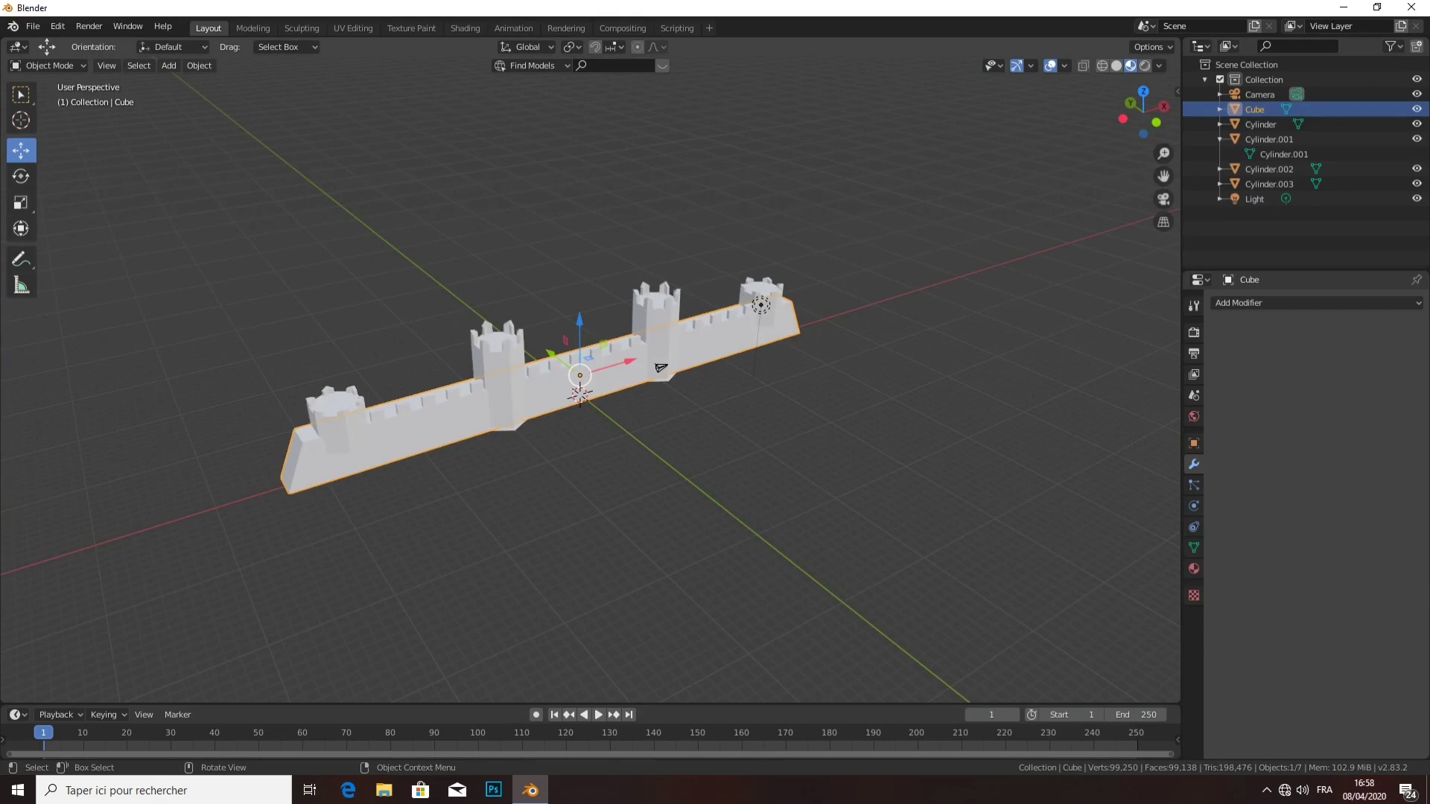
- Enable Lock Camera to View from the sidebar's View settings
key("n")
right_click(1184, 222)
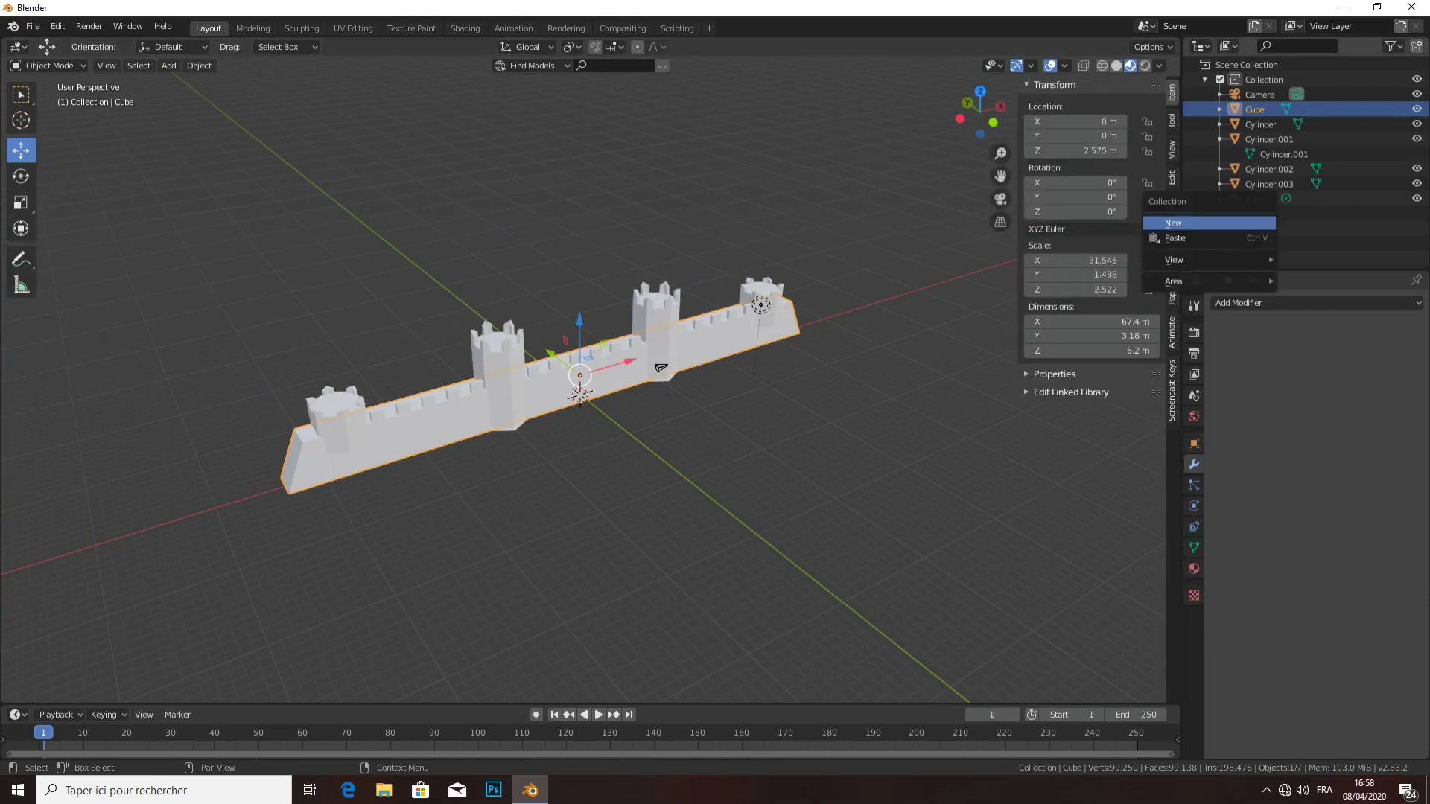
left_click(1172, 149)
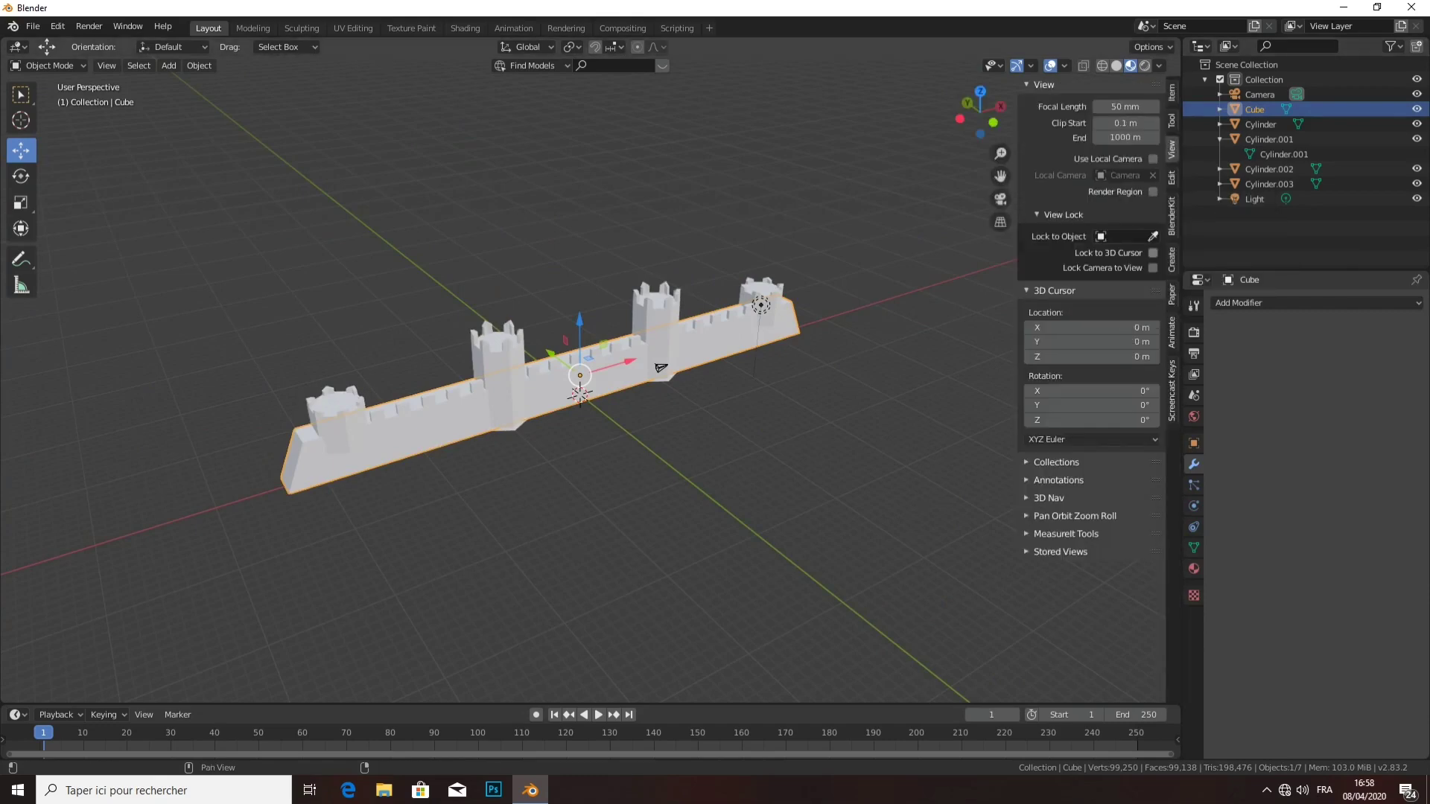
key("n")
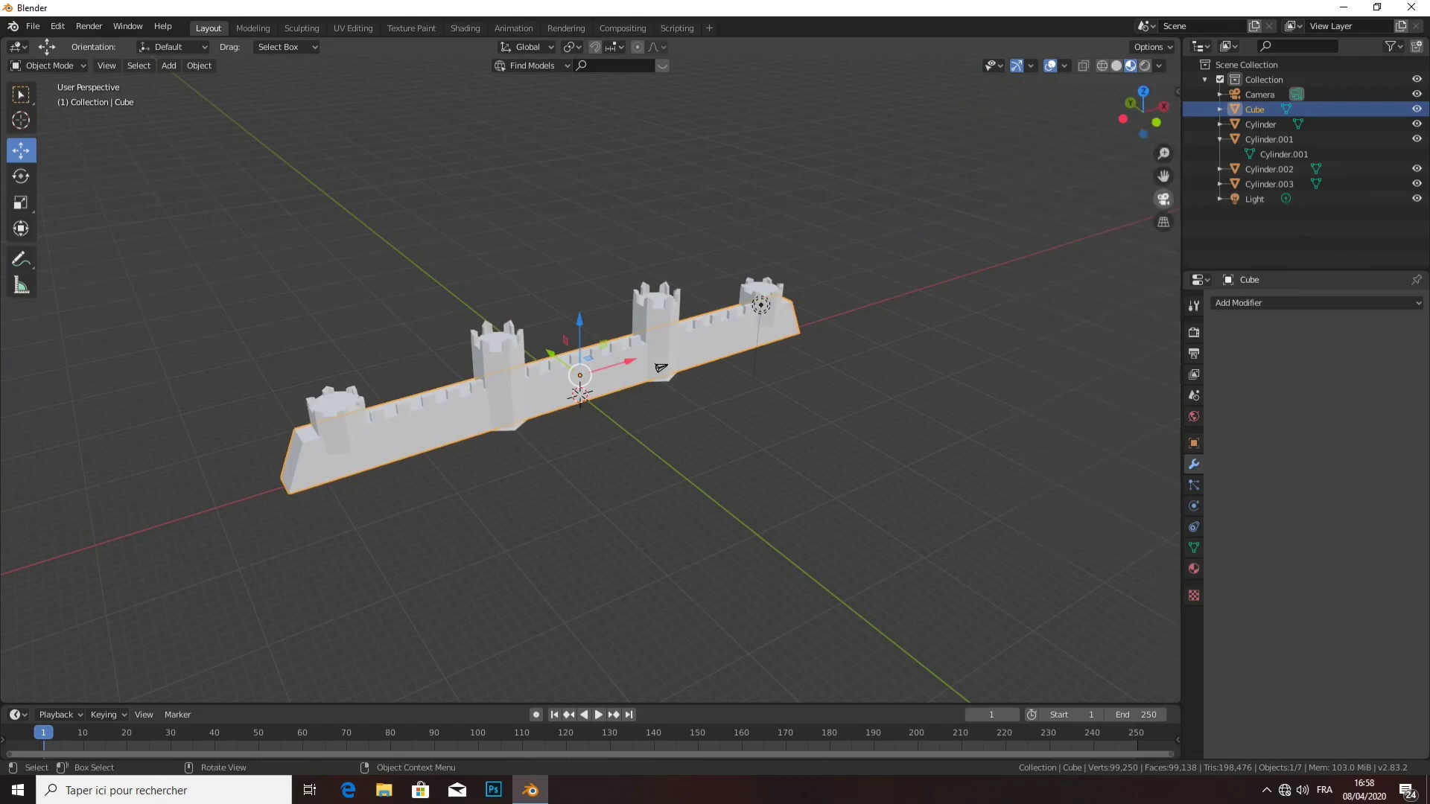
left_click(1163, 199)
- Orbit and zoom the camera until the whole crenellated wall and towers sit front-on
middle_click_drag(744, 447, 521, 465)
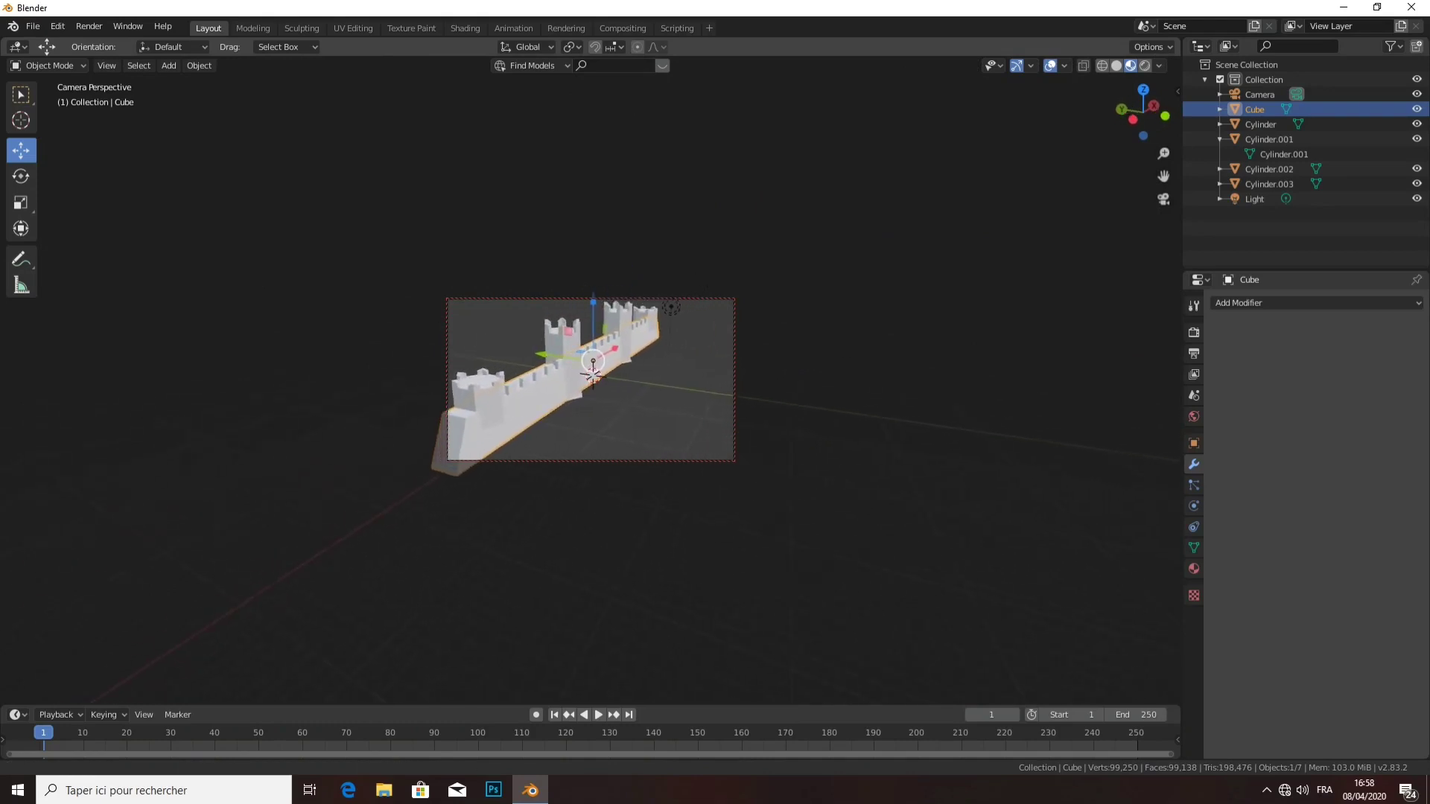
scroll(596, 373, "up", 1)
scroll(596, 373, "up", 2)
scroll(596, 372, "up", 2)
scroll(596, 372, "down", 3)
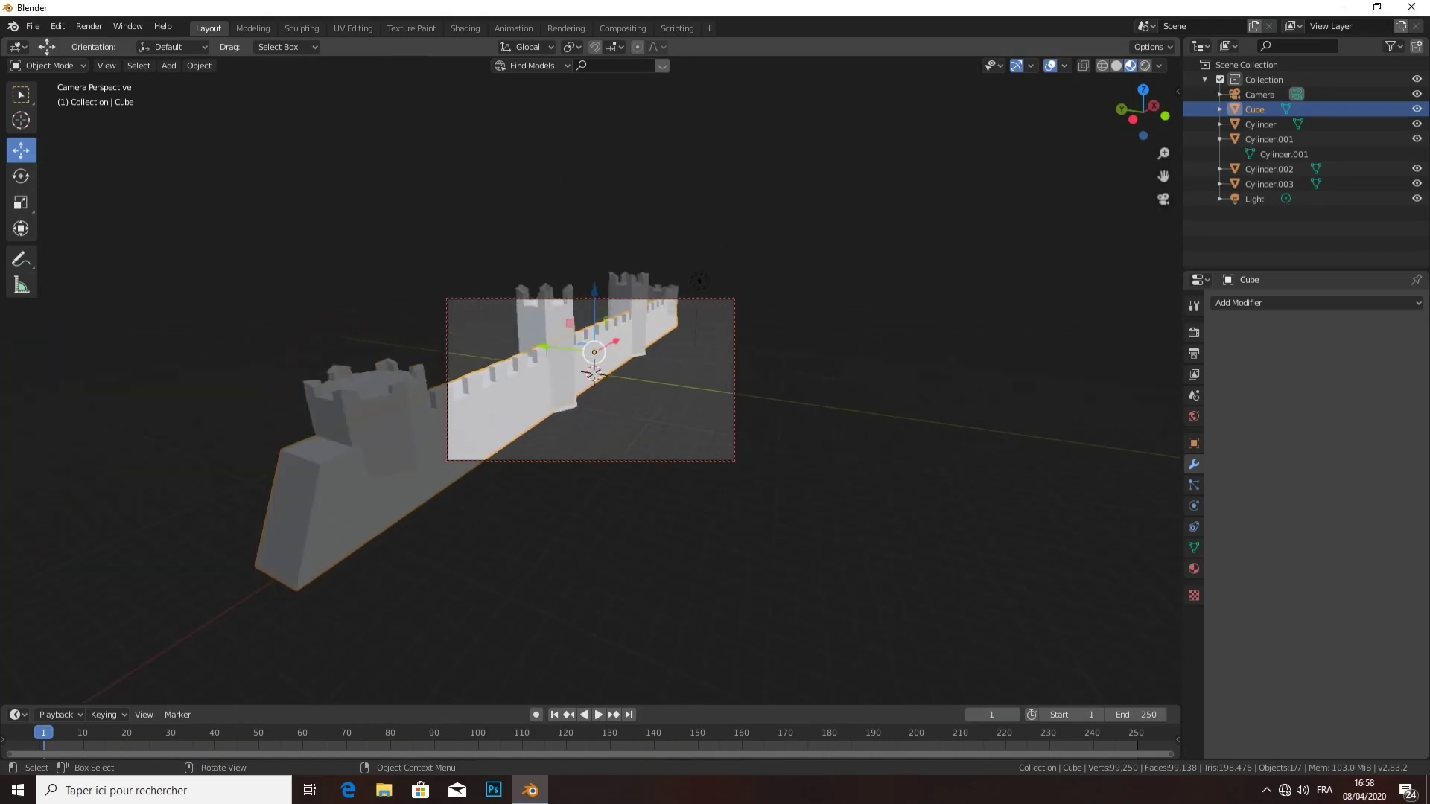
middle_click_drag(698, 280, 819, 305)
scroll(688, 347, "down", 3)
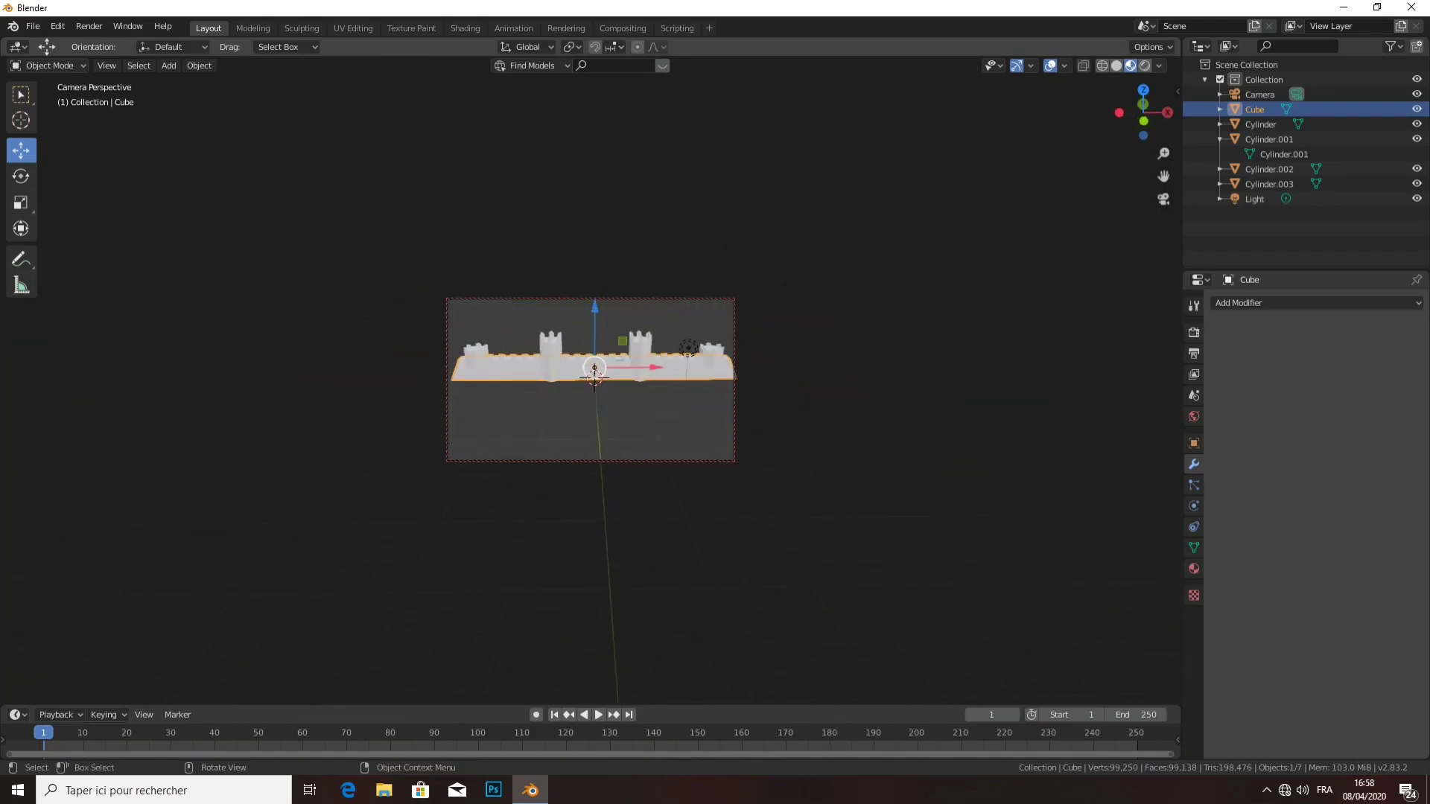
scroll(688, 348, "down", 3)
scroll(688, 348, "up", 2)
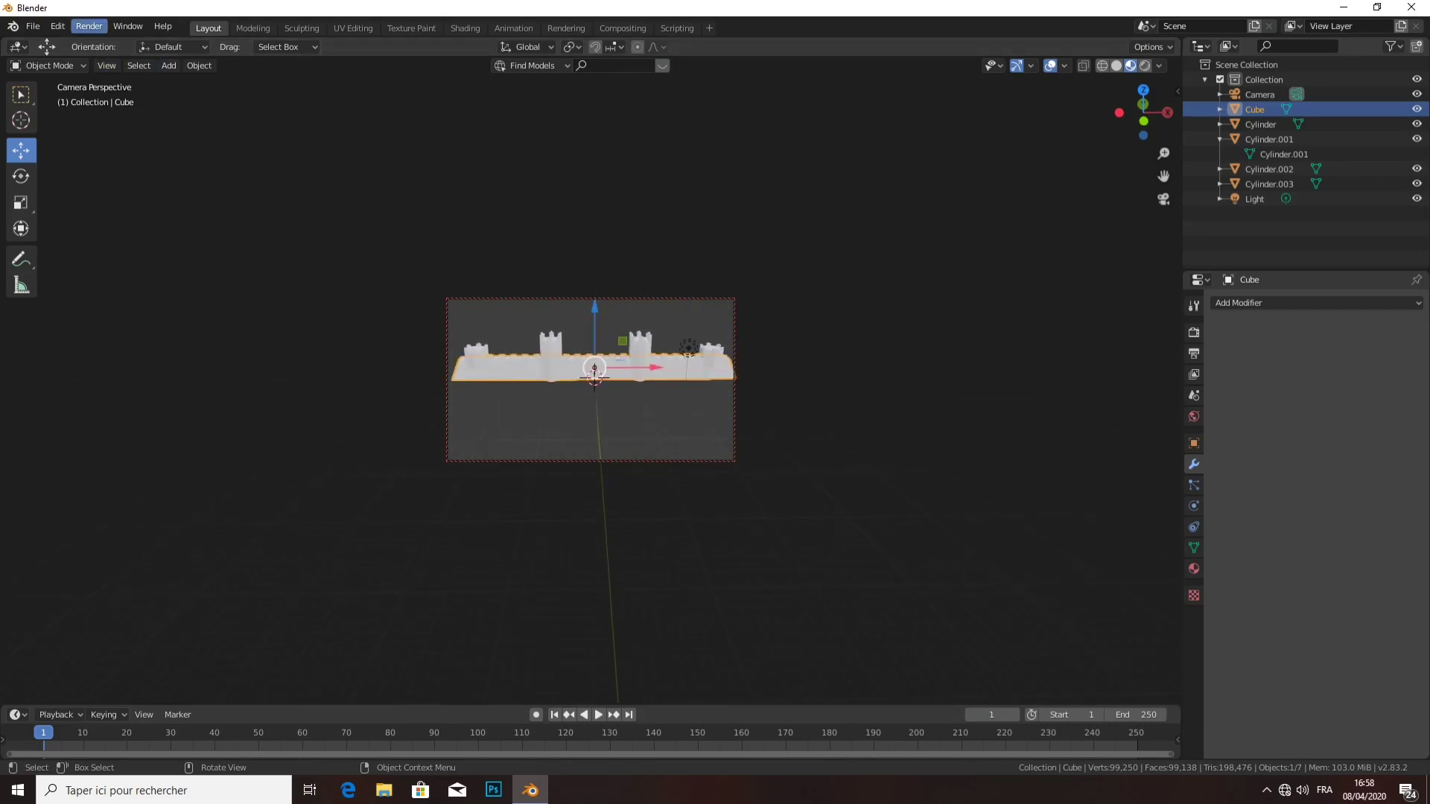
- Render the castle image, close the render window and leave camera view
left_click(90, 26)
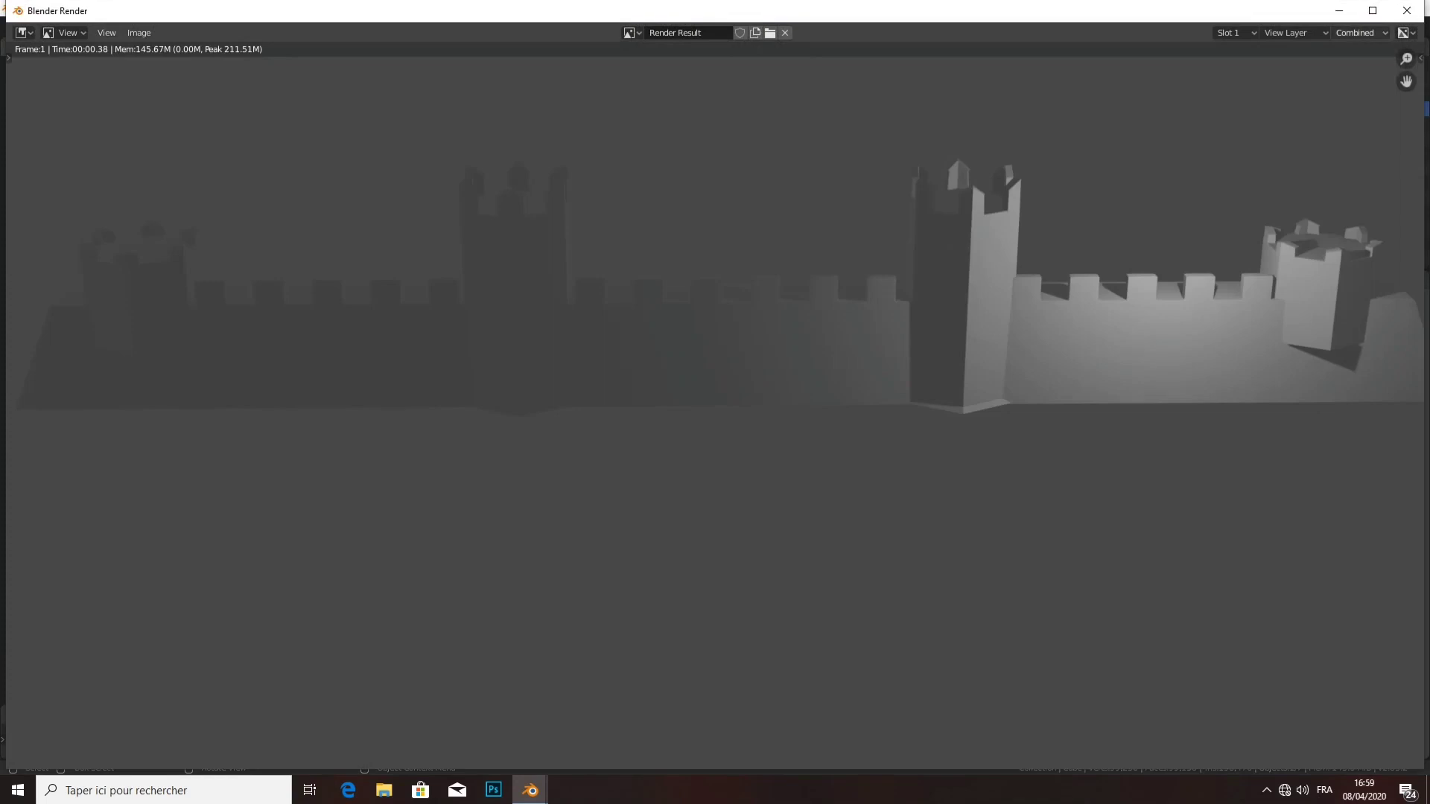
left_click(1406, 10)
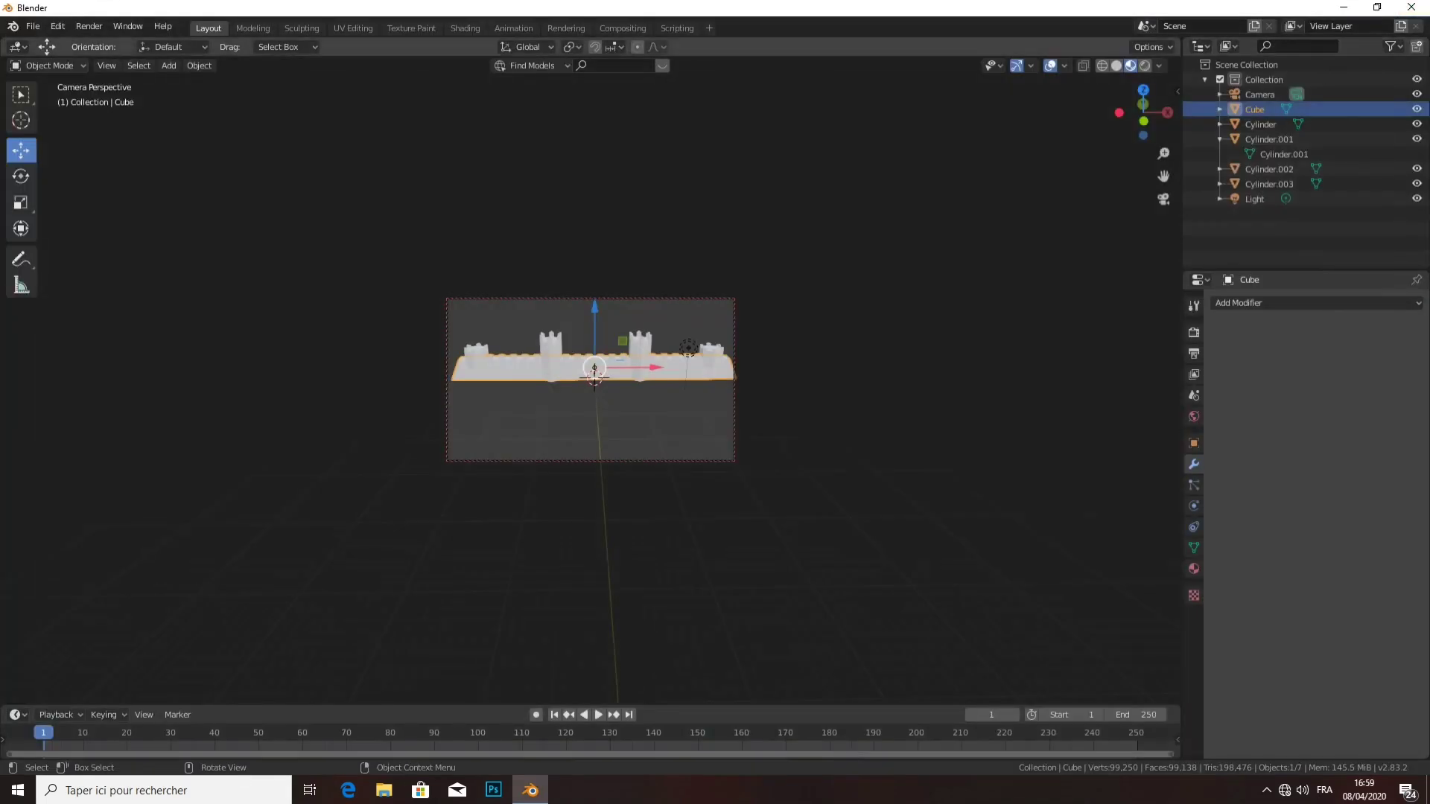
key("KP_0")
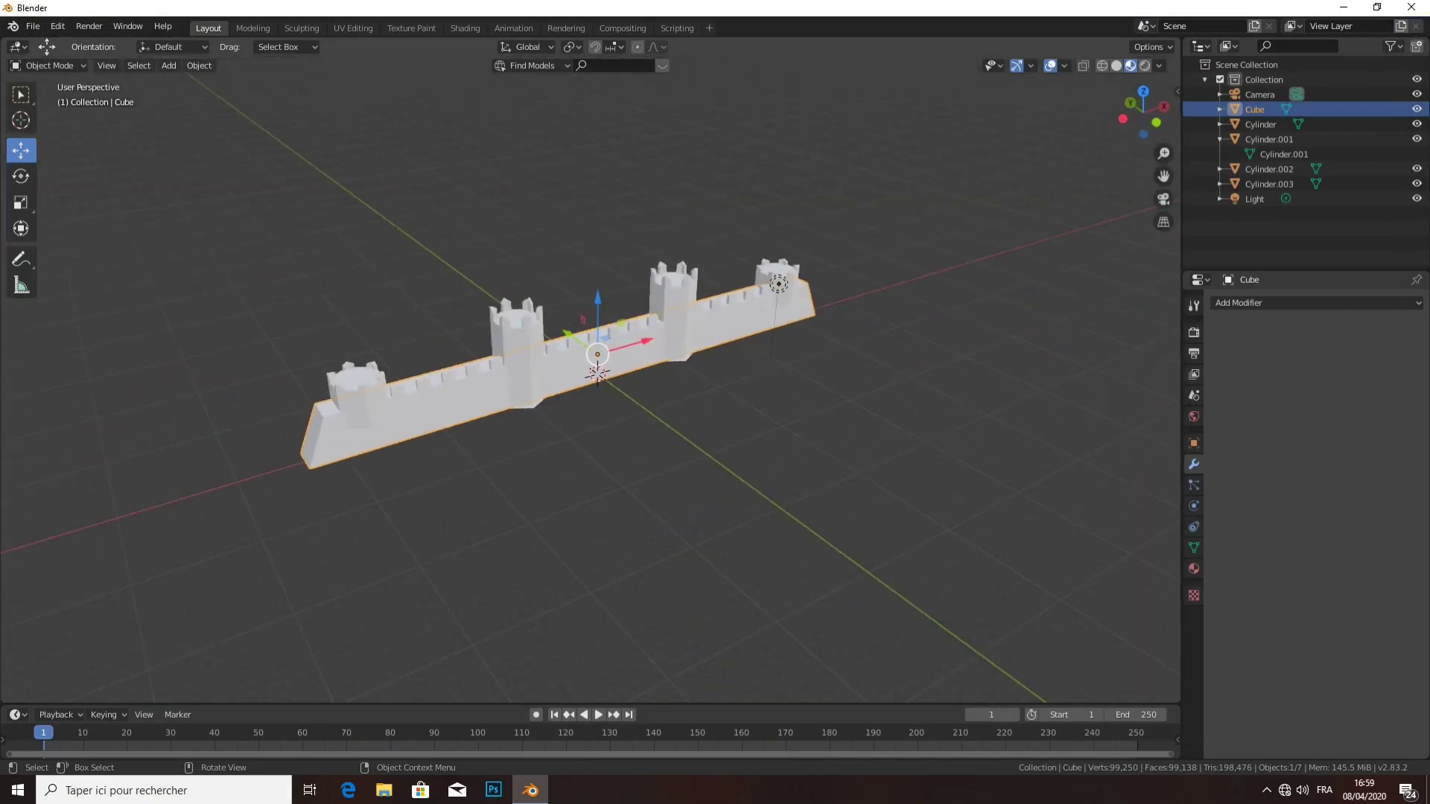
key("KP_0")
key("KP_0")
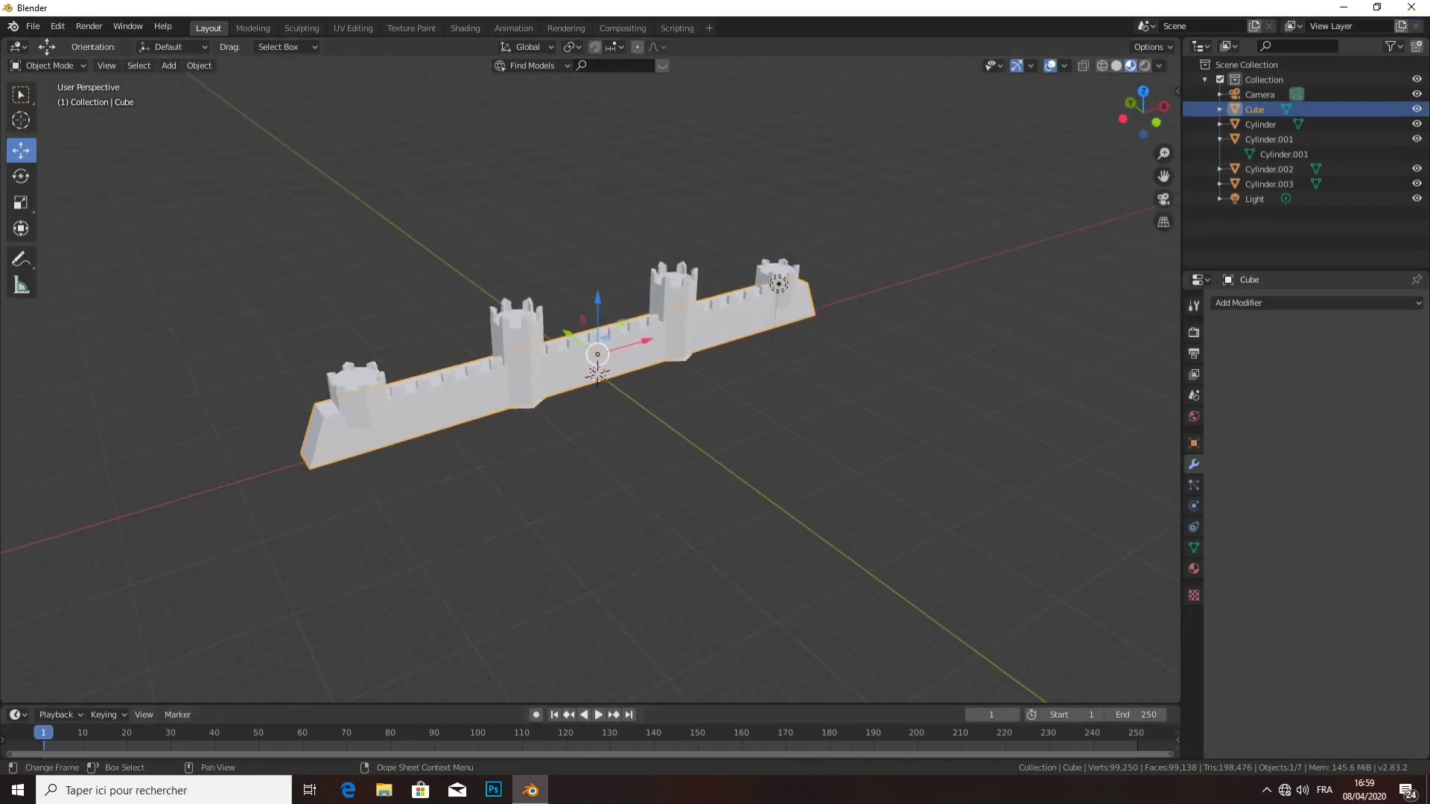
left_click(1266, 790)
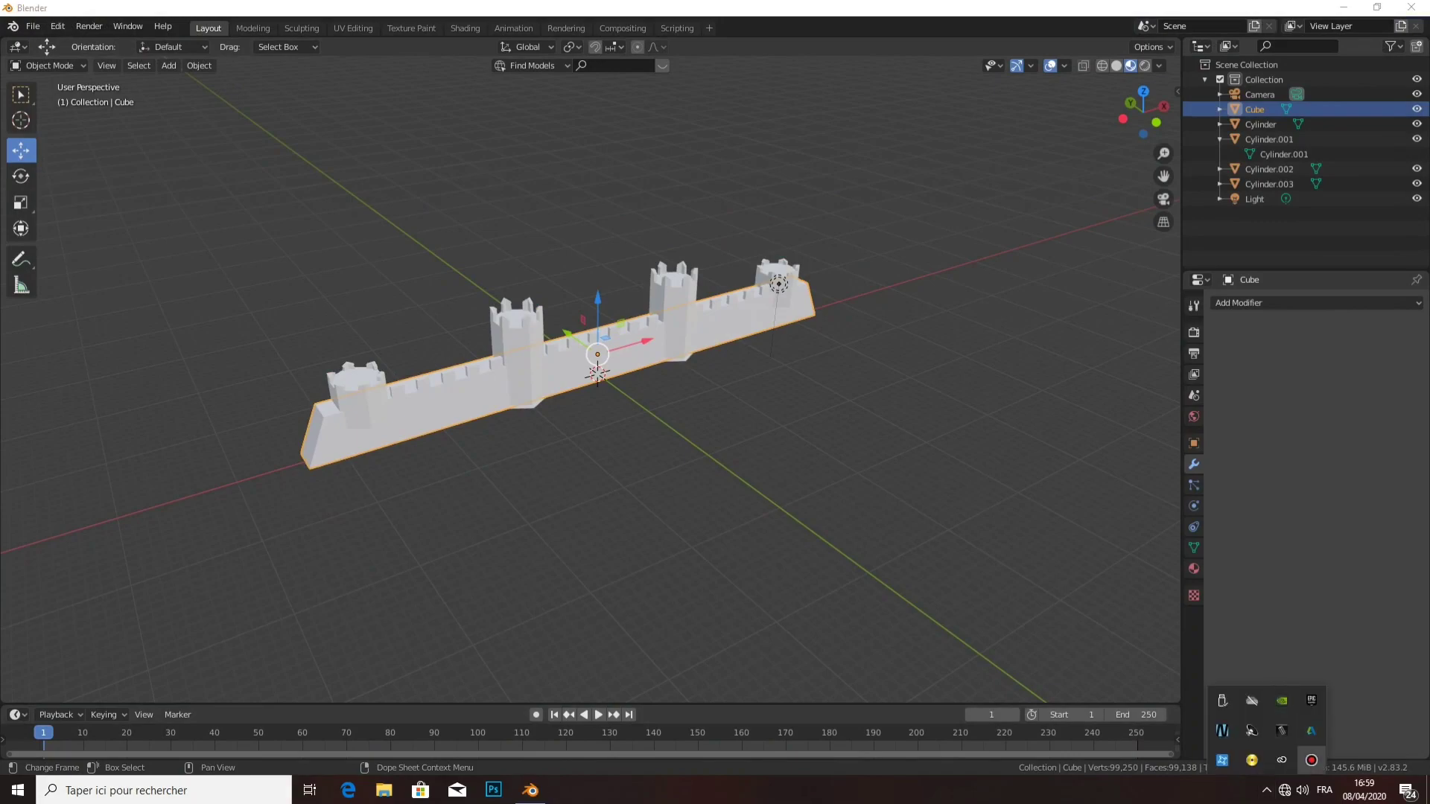
left_click(1311, 760)
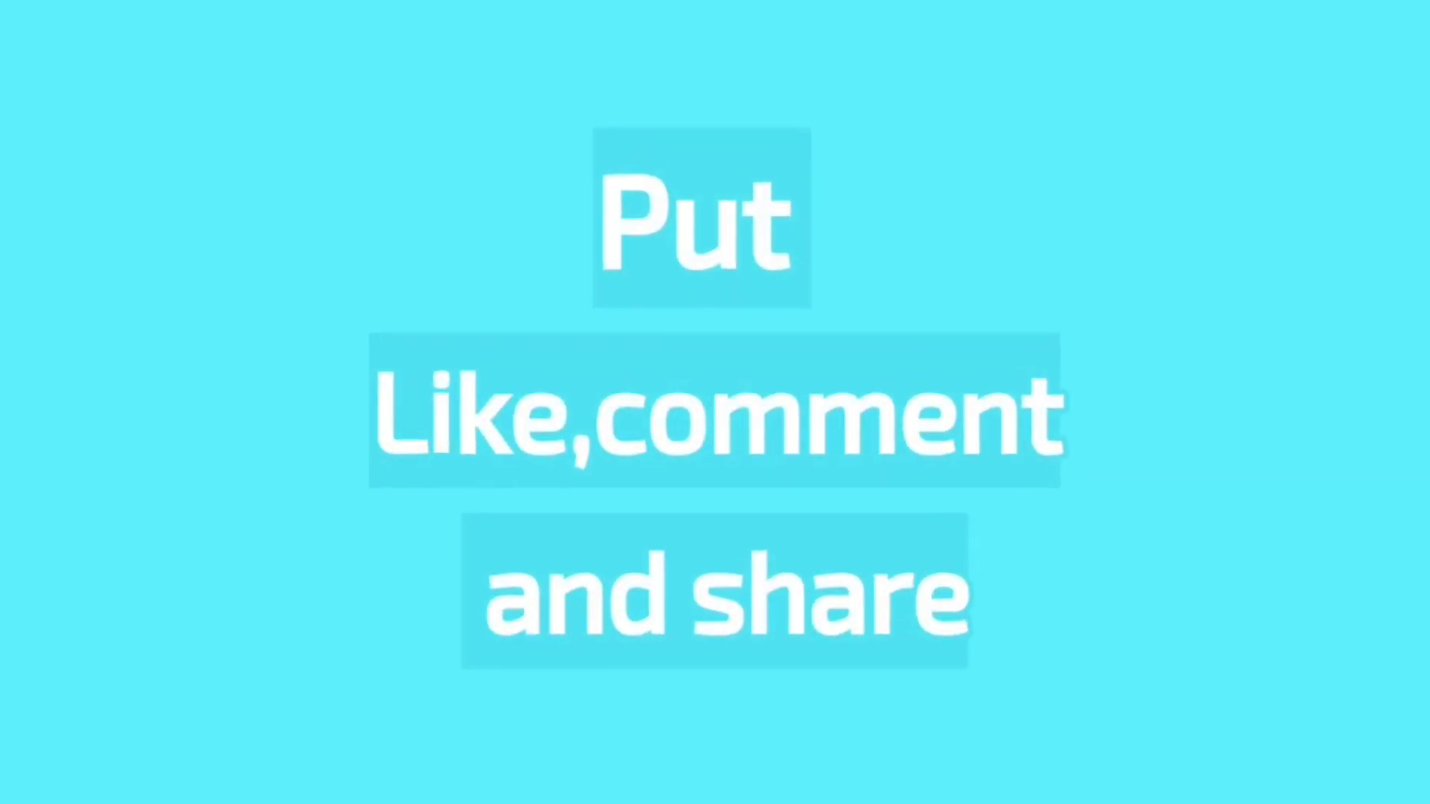